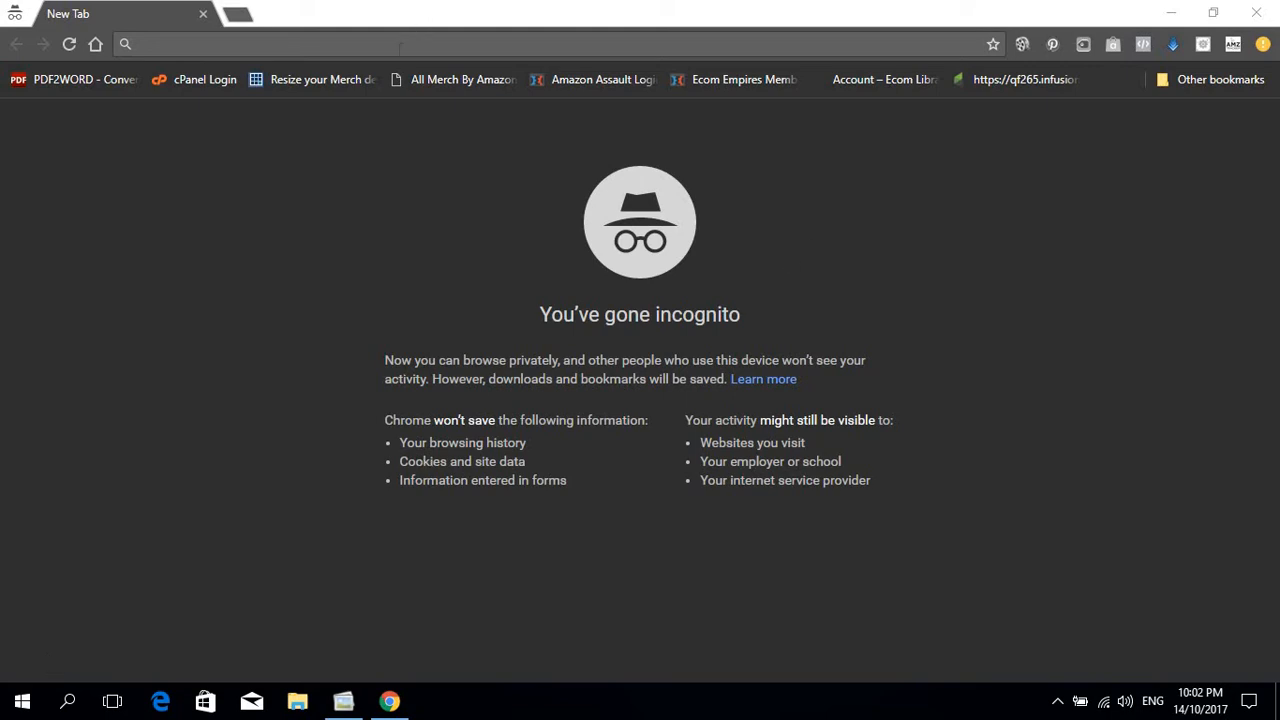
# Step: Load gmail.com from the incognito window's address bar
pyautogui.click(400, 44)
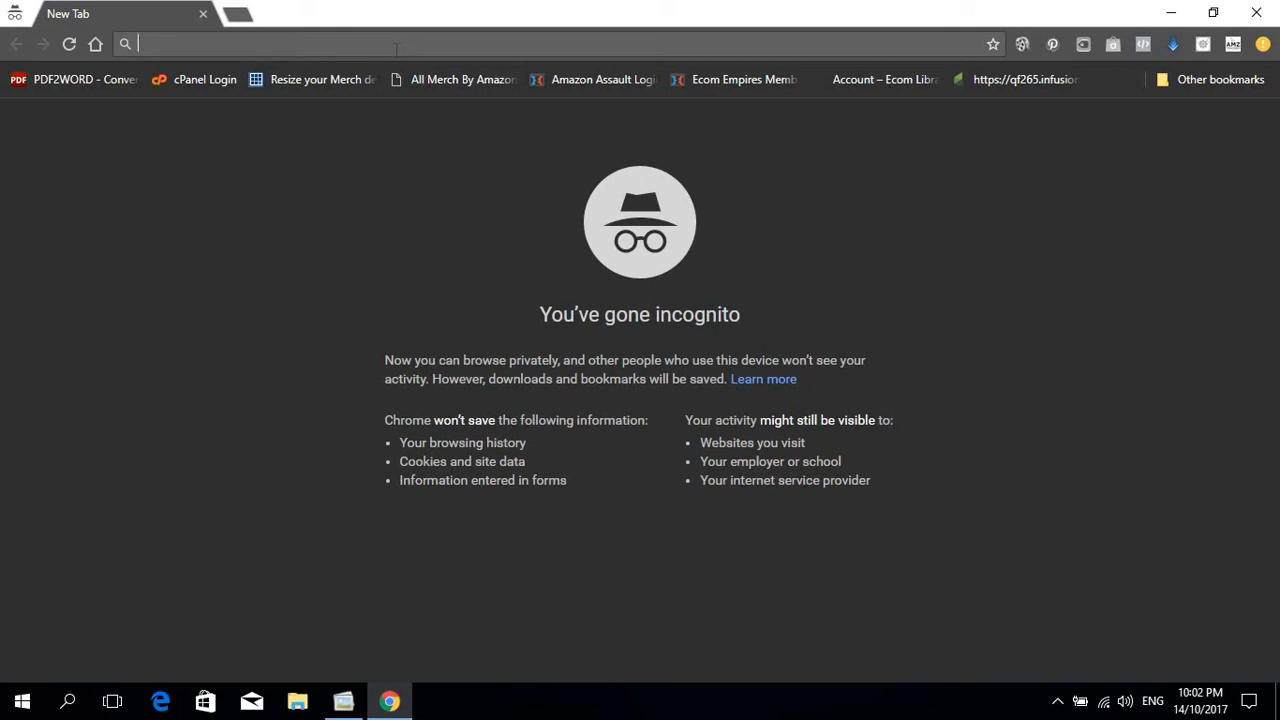
pyautogui.write('gmail.com')
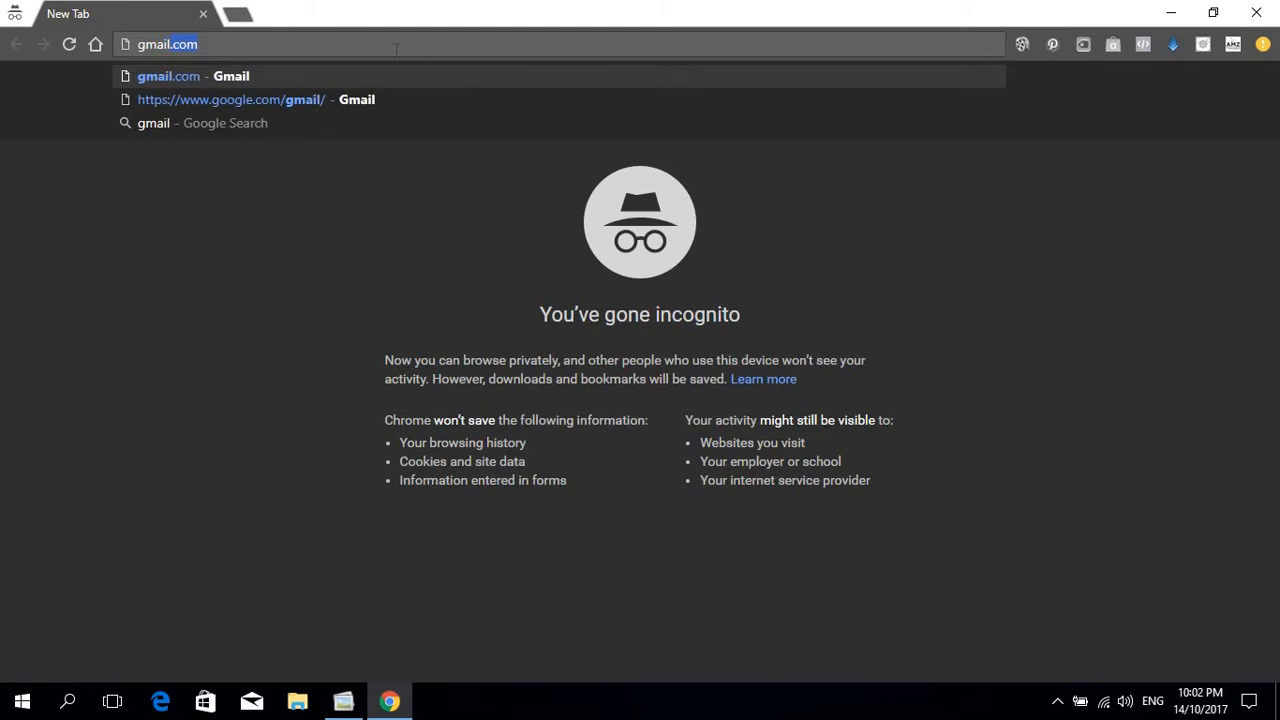
pyautogui.press('Return')
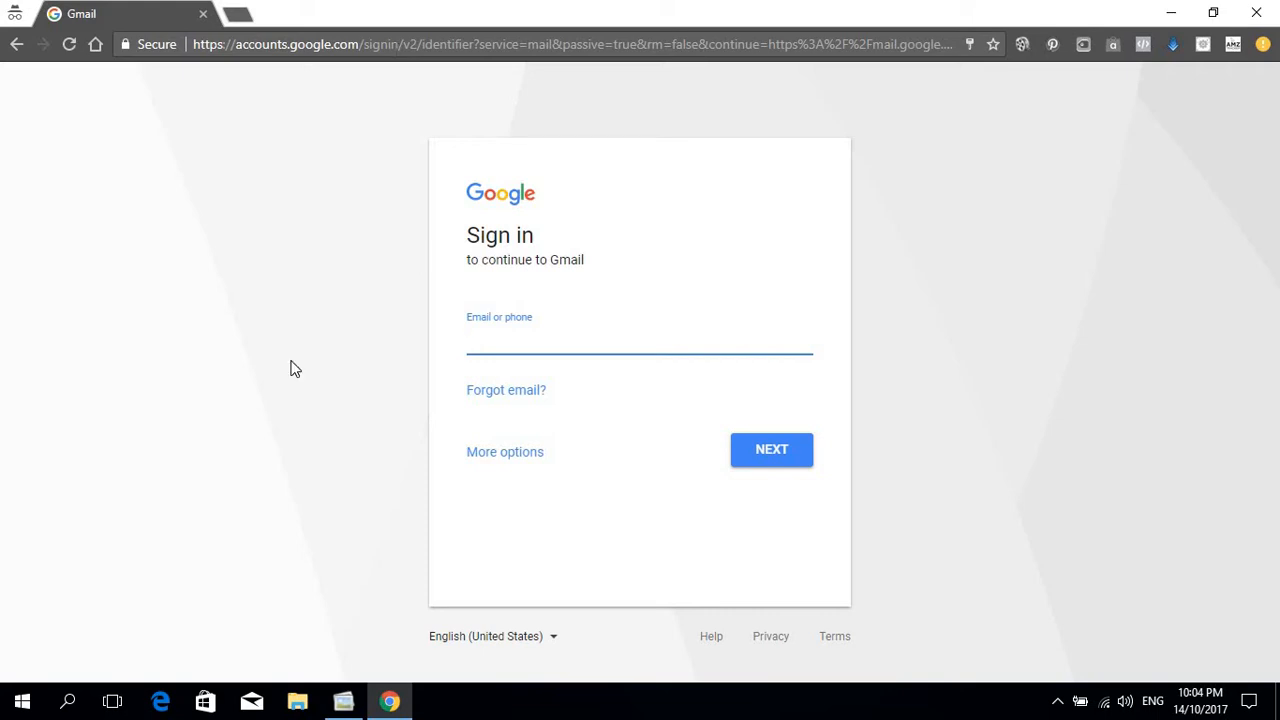
# Step: Start a new Google account with first name Bakers and last name Paradise
pyautogui.click(507, 455)
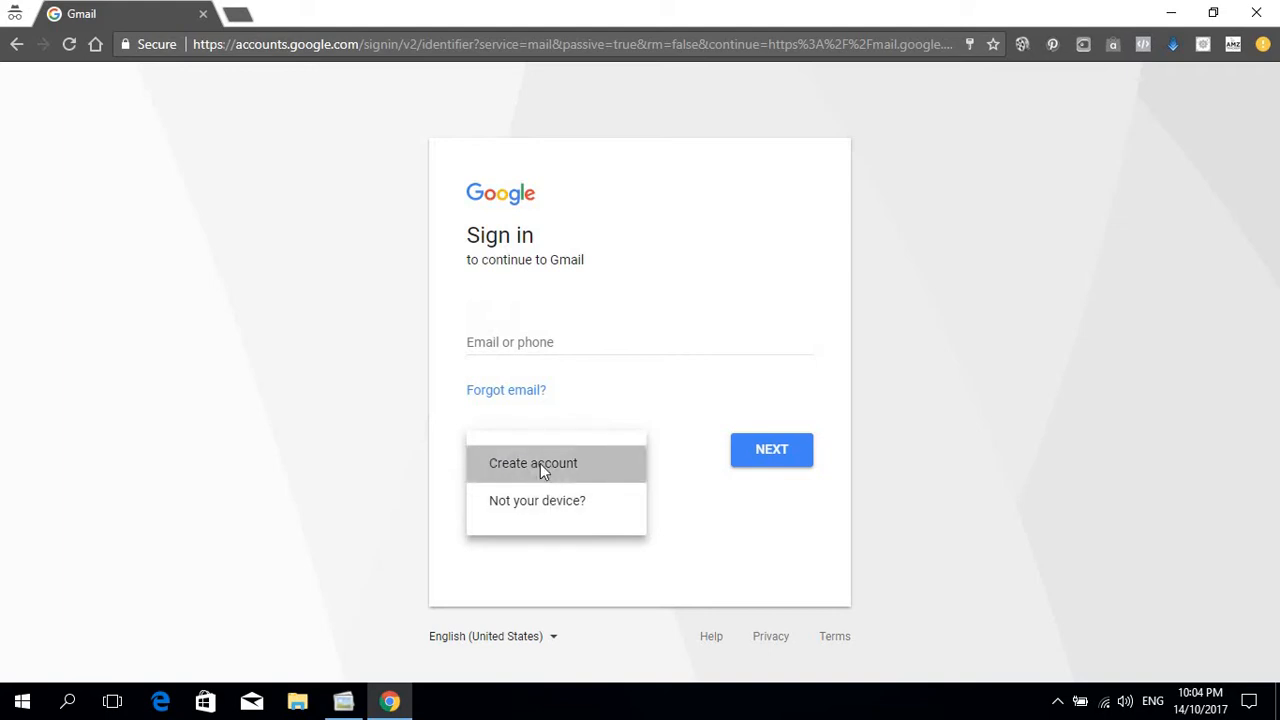
pyautogui.click(540, 464)
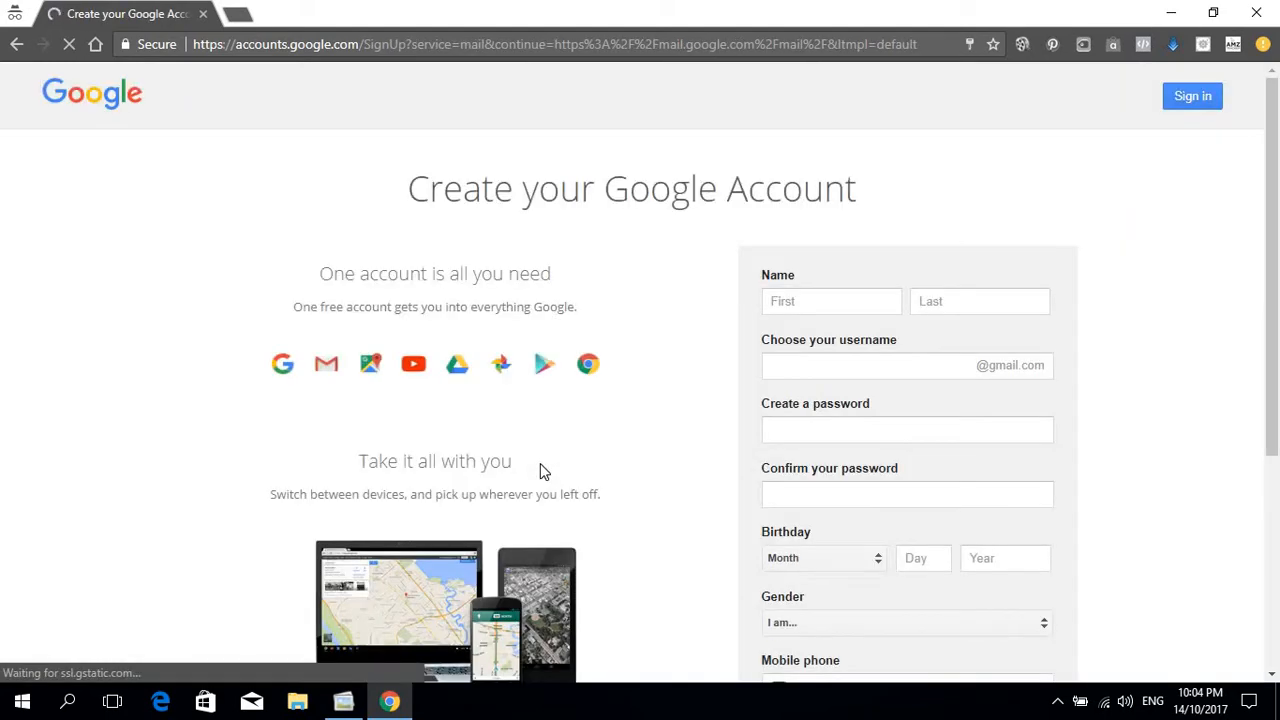
pyautogui.click(863, 293)
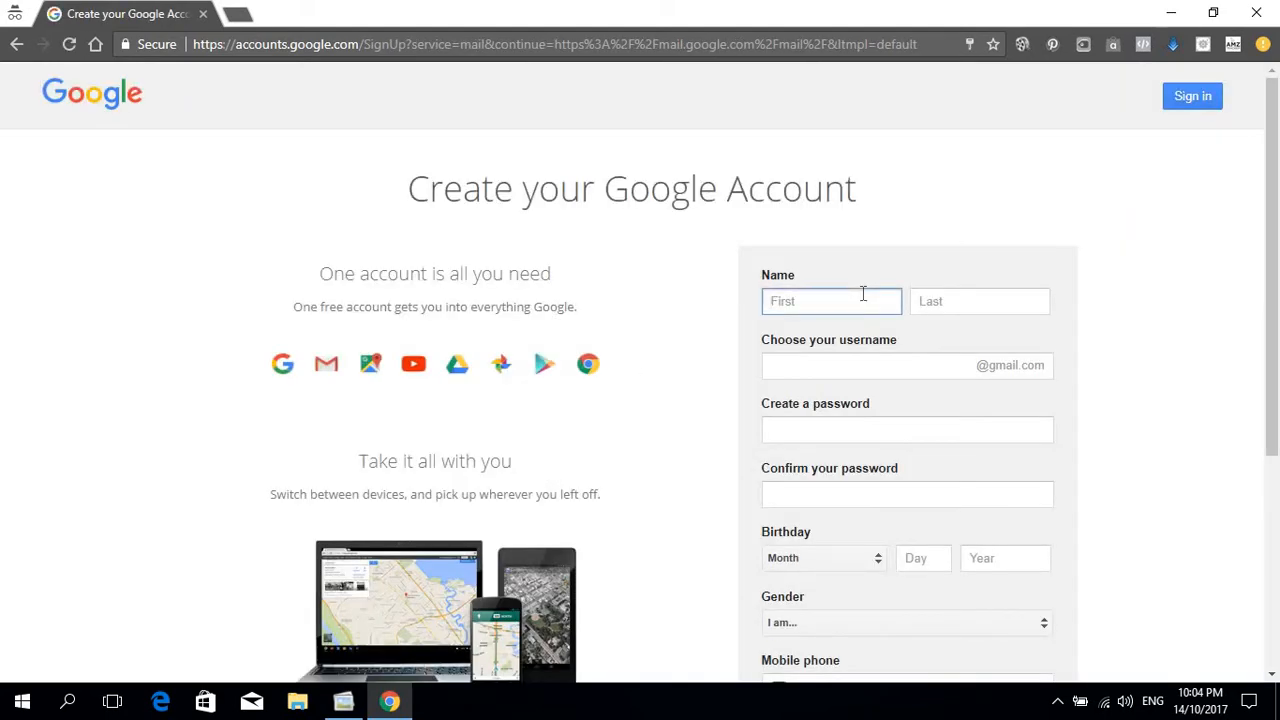
pyautogui.write('Bakers')
pyautogui.click(975, 311)
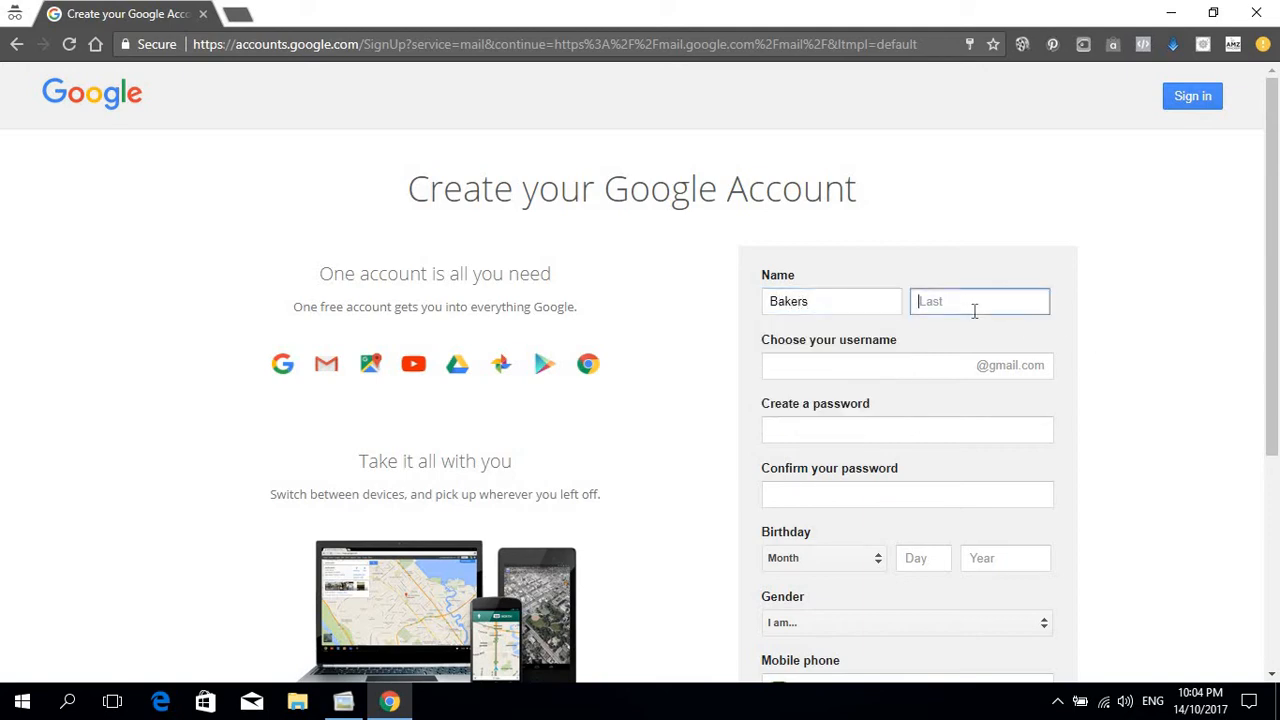
pyautogui.write('Paradise')
# Step: Enter a username for the account and check that it is available
pyautogui.click(880, 368)
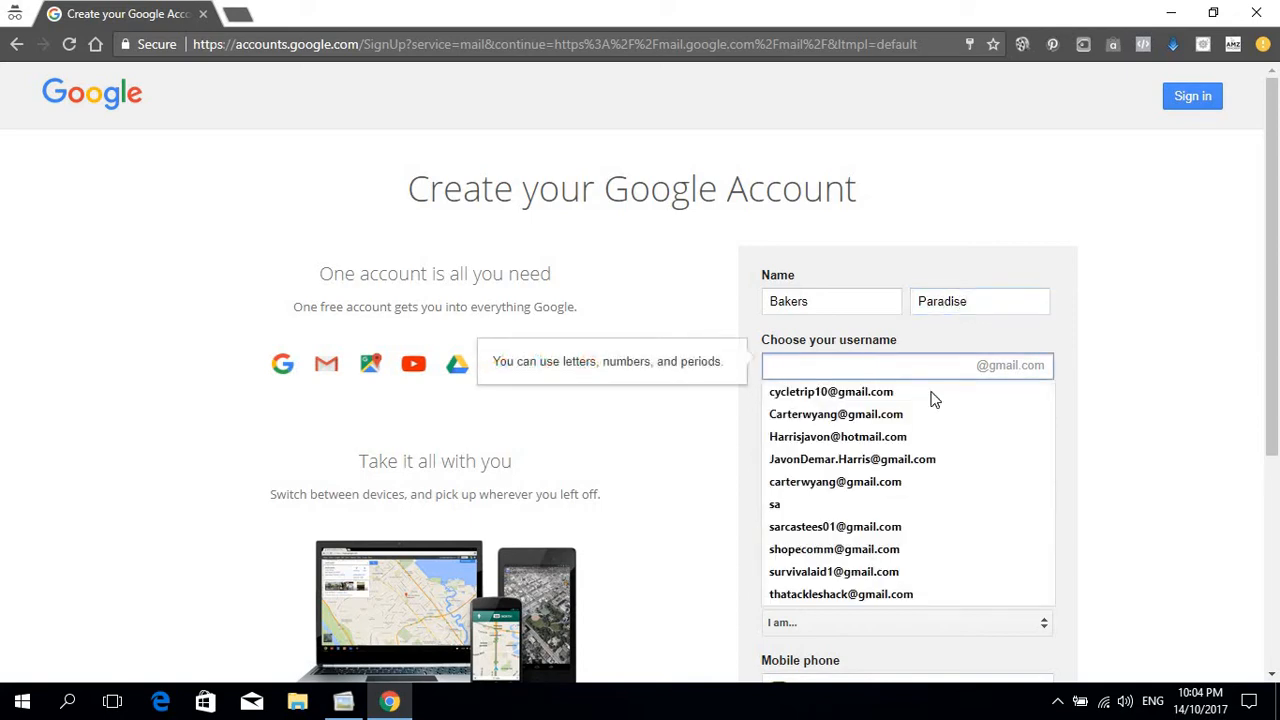
pyautogui.click(1140, 374)
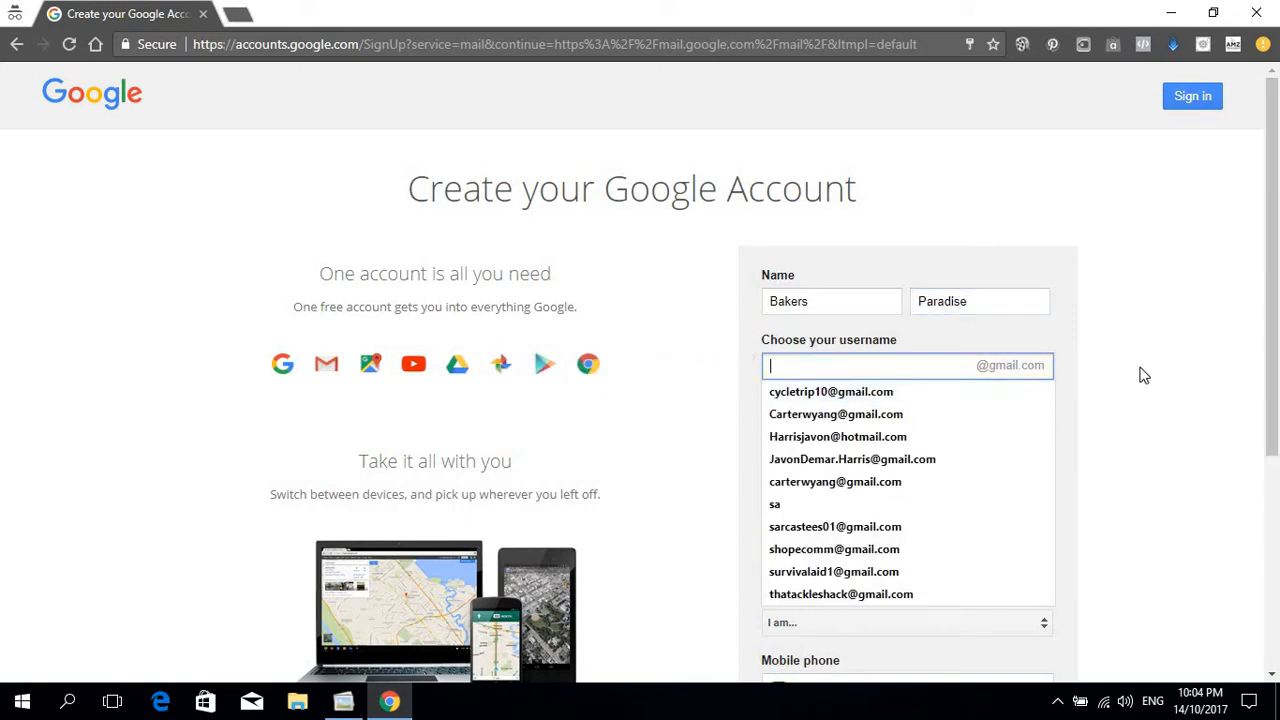
pyautogui.click(895, 373)
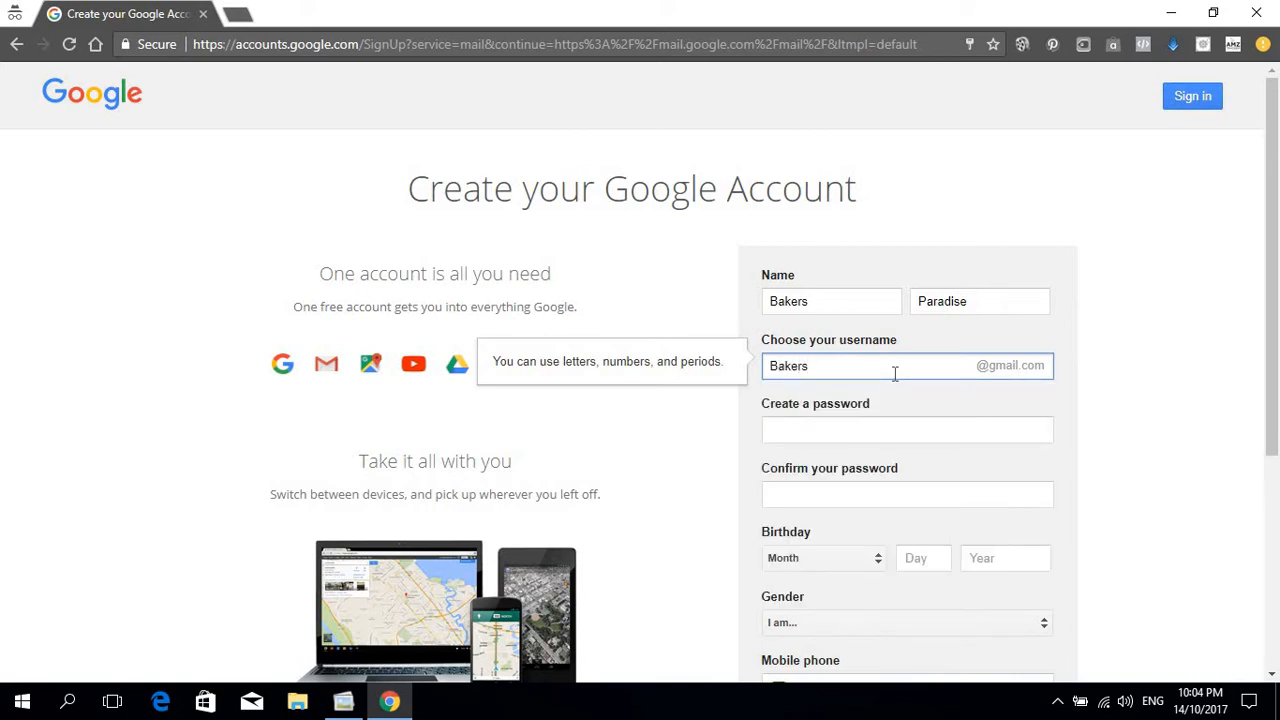
pyautogui.click(1190, 392)
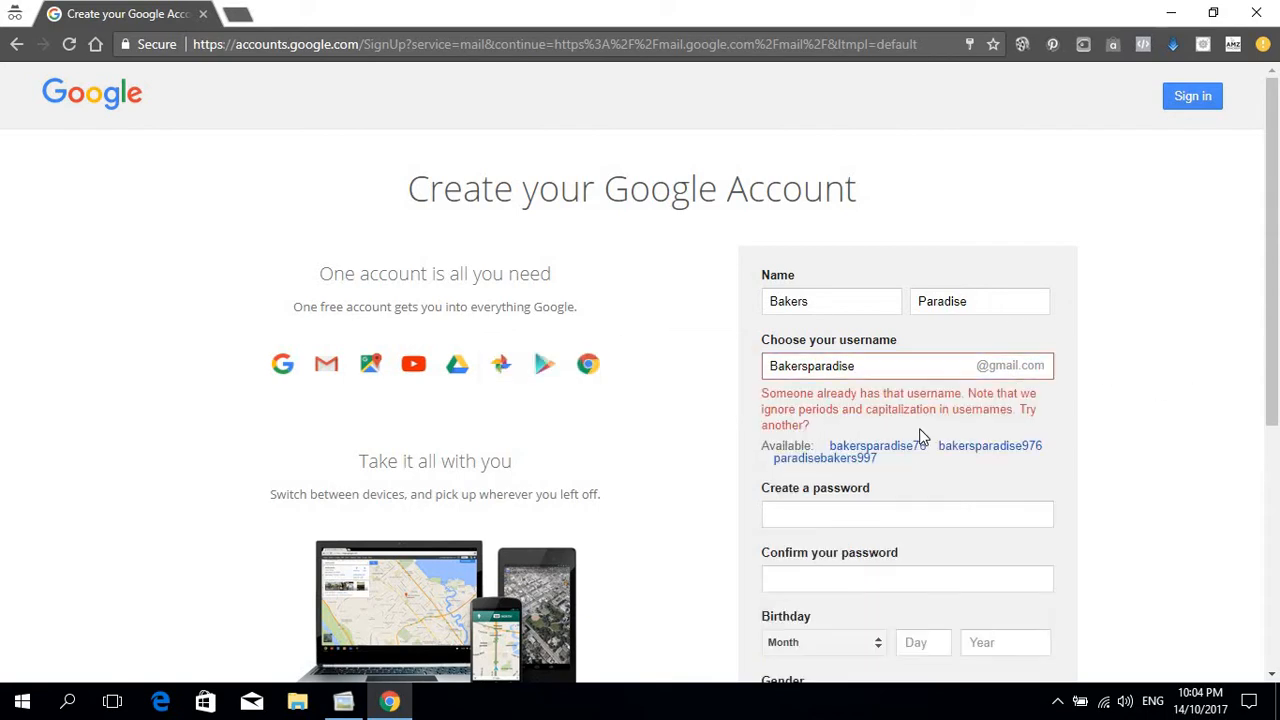
pyautogui.click(887, 366)
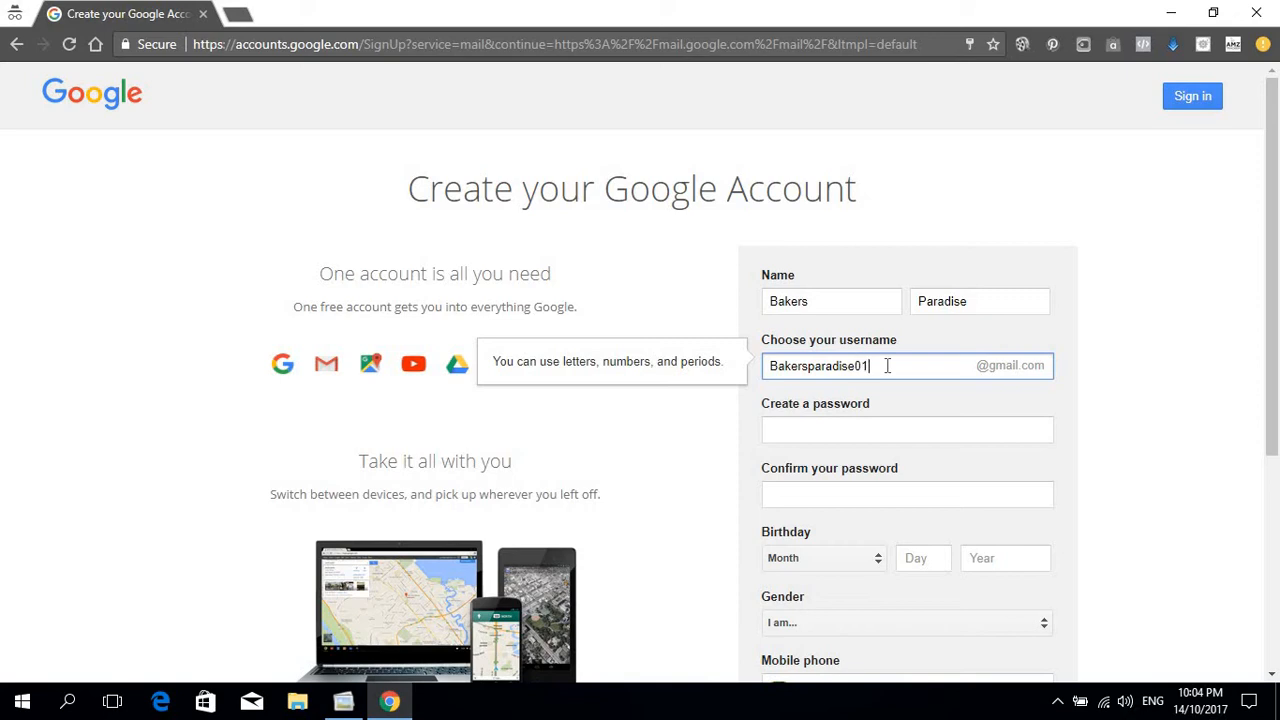
# Step: Enter the account password and confirm it
pyautogui.click(1103, 423)
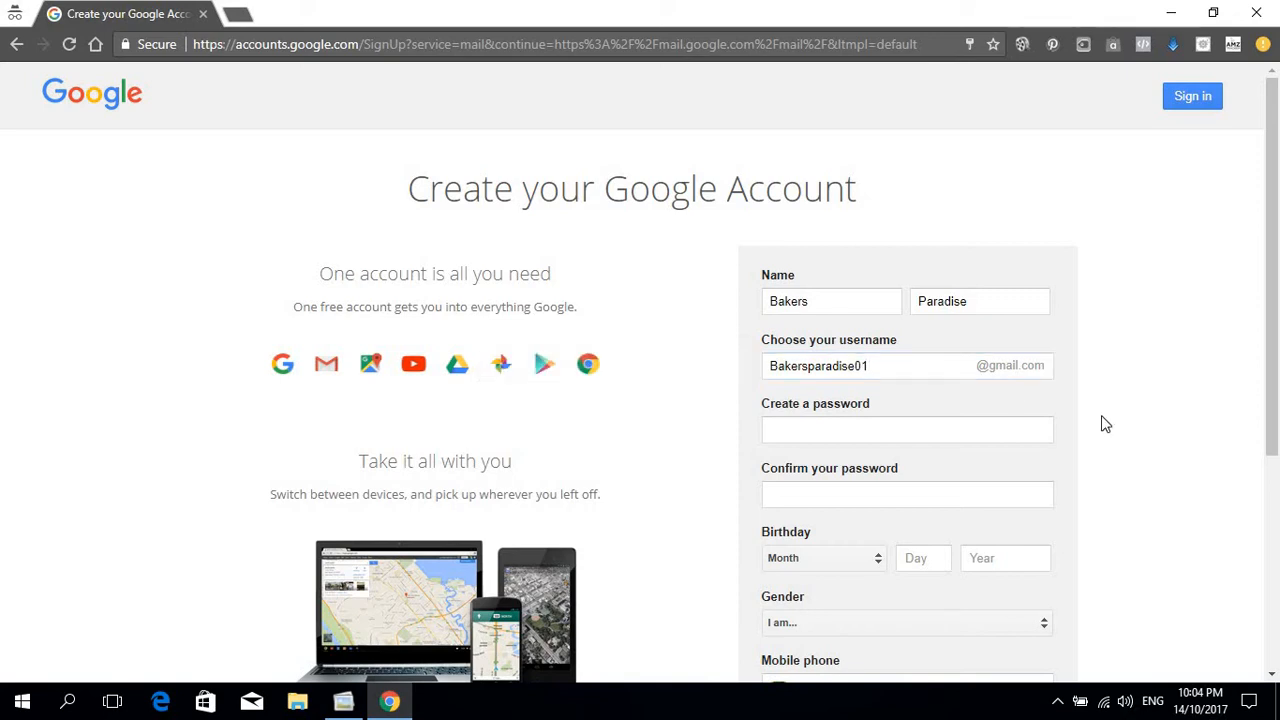
pyautogui.click(886, 428)
pyautogui.click(875, 366)
pyautogui.click(871, 429)
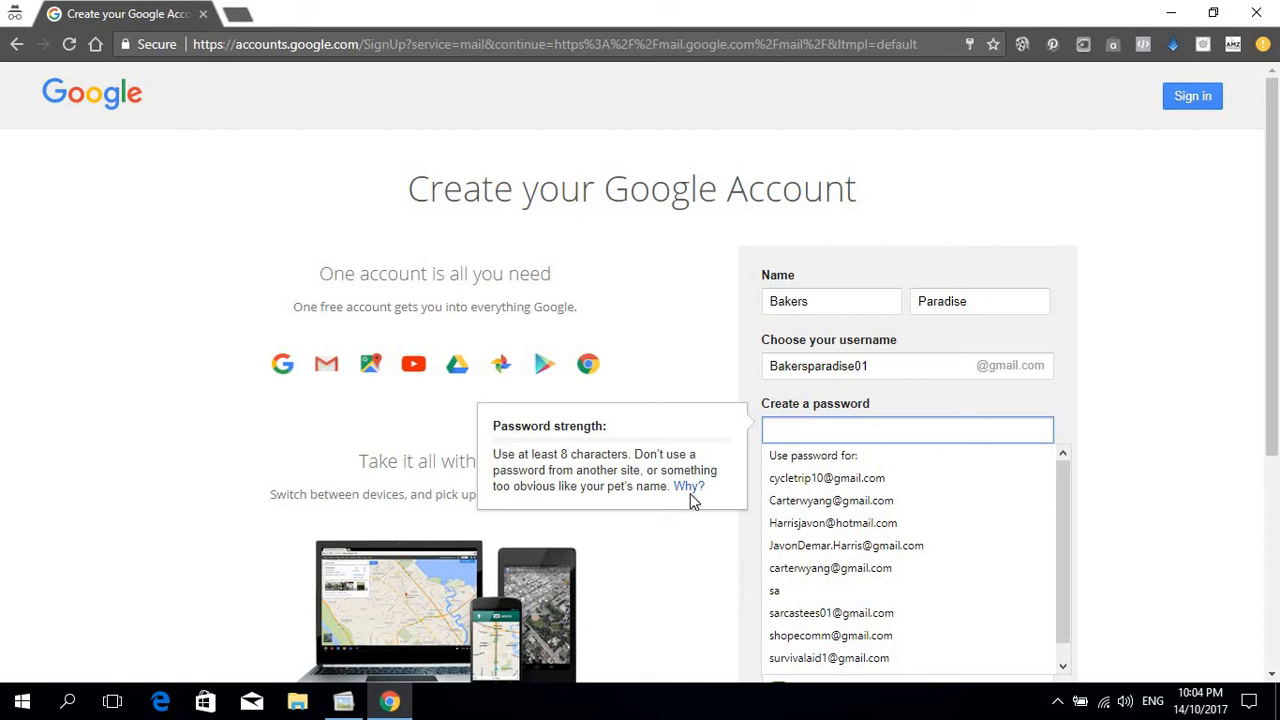
pyautogui.write('•••••••••••')
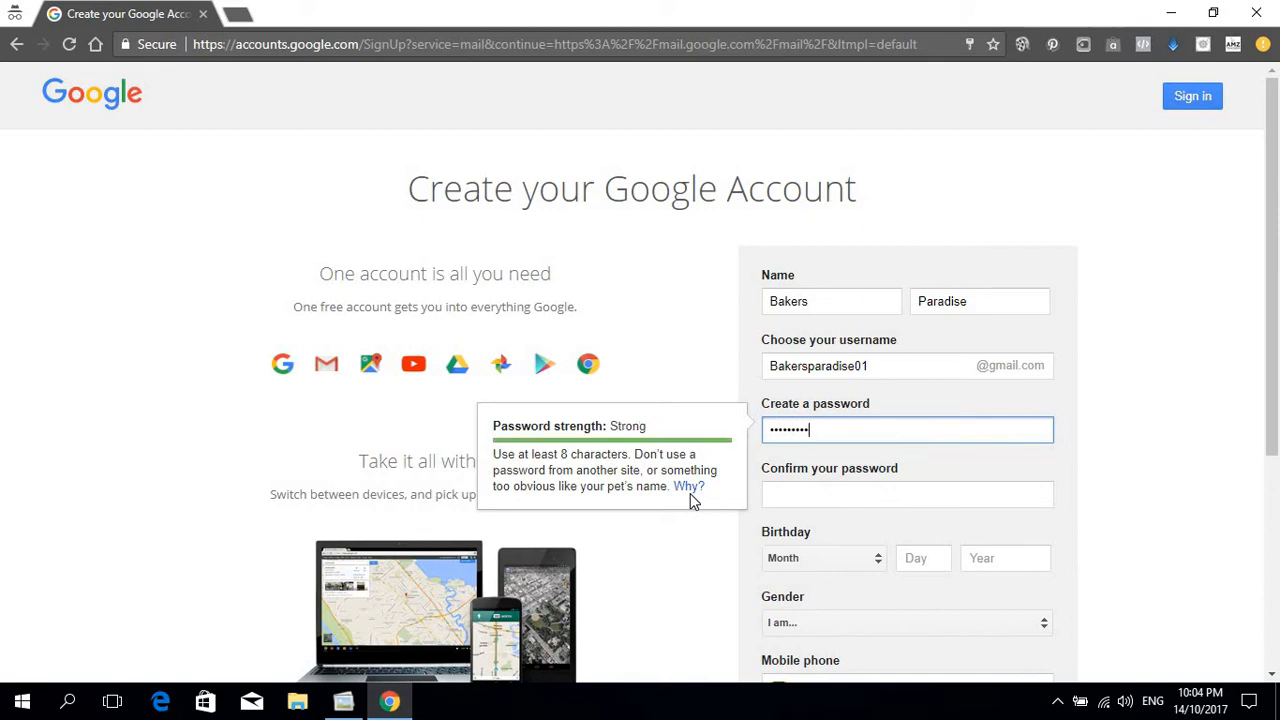
pyautogui.click(806, 497)
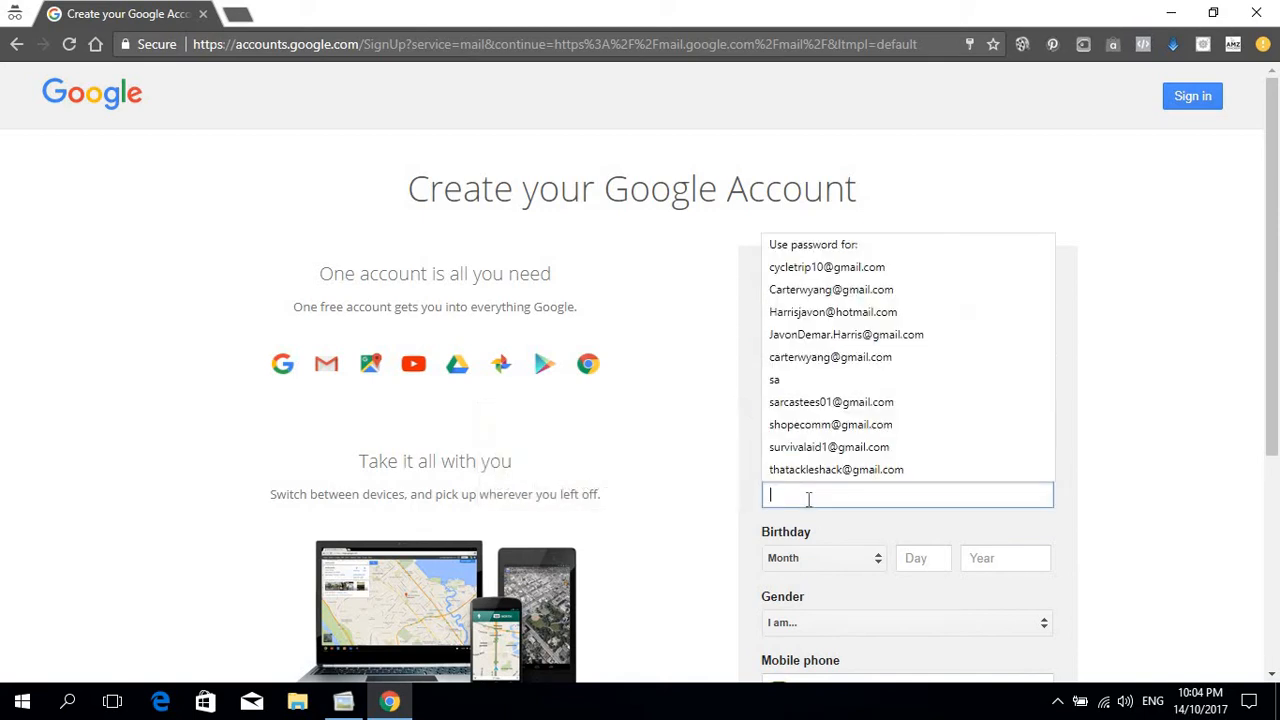
pyautogui.write('•')
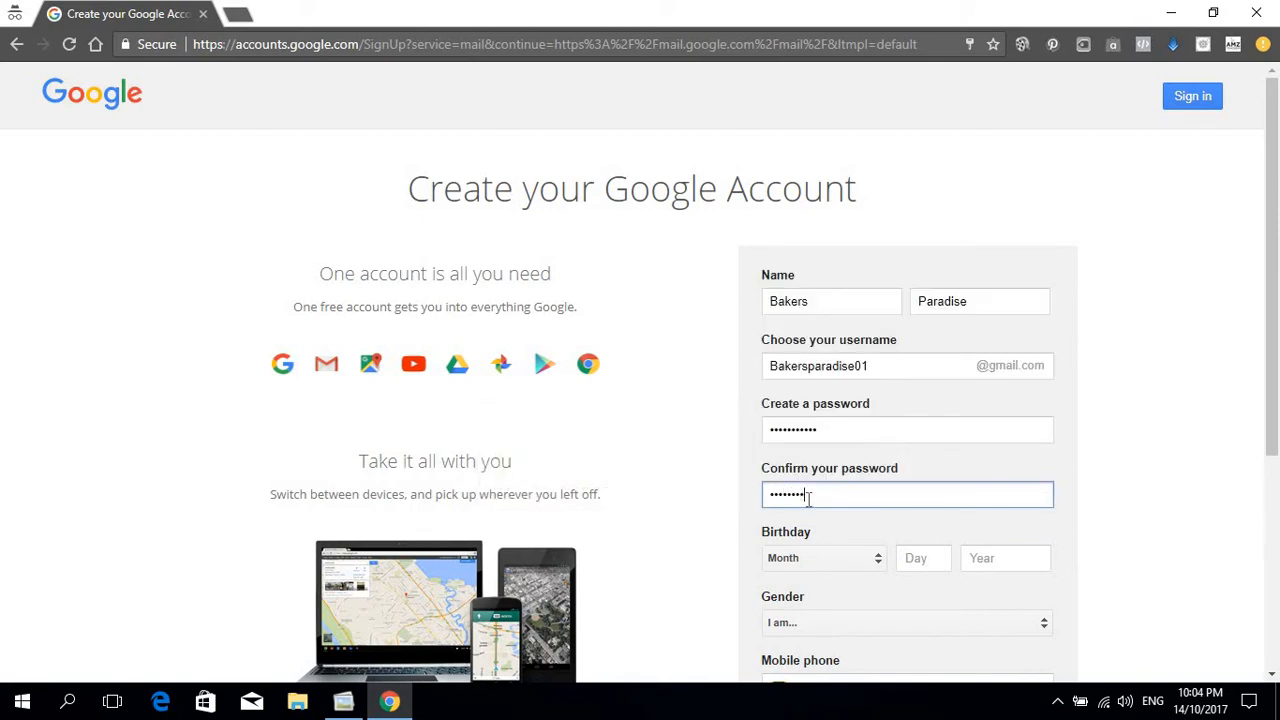
pyautogui.write('••••••••••')
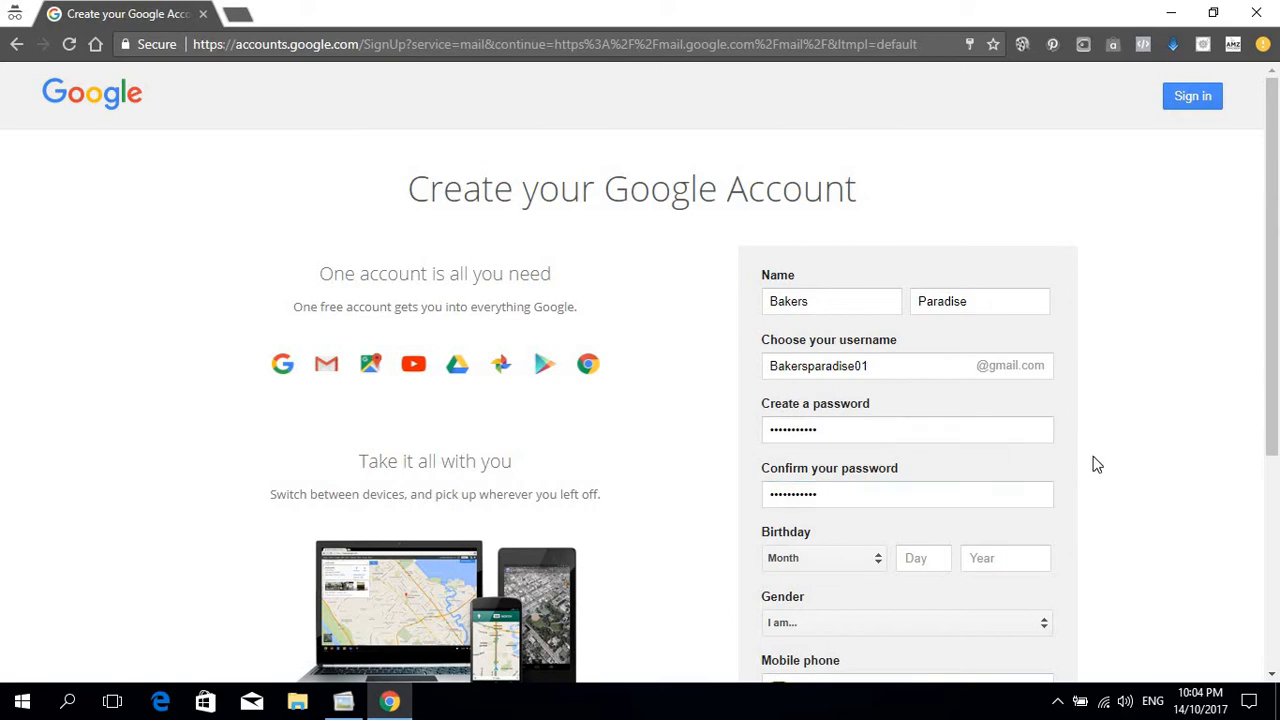
# Step: Set the birthday to December 22, 1992 and the gender to Other
pyautogui.scroll(-1, 880, 491)
pyautogui.click(876, 484)
pyautogui.scroll(-3, 860, 460)
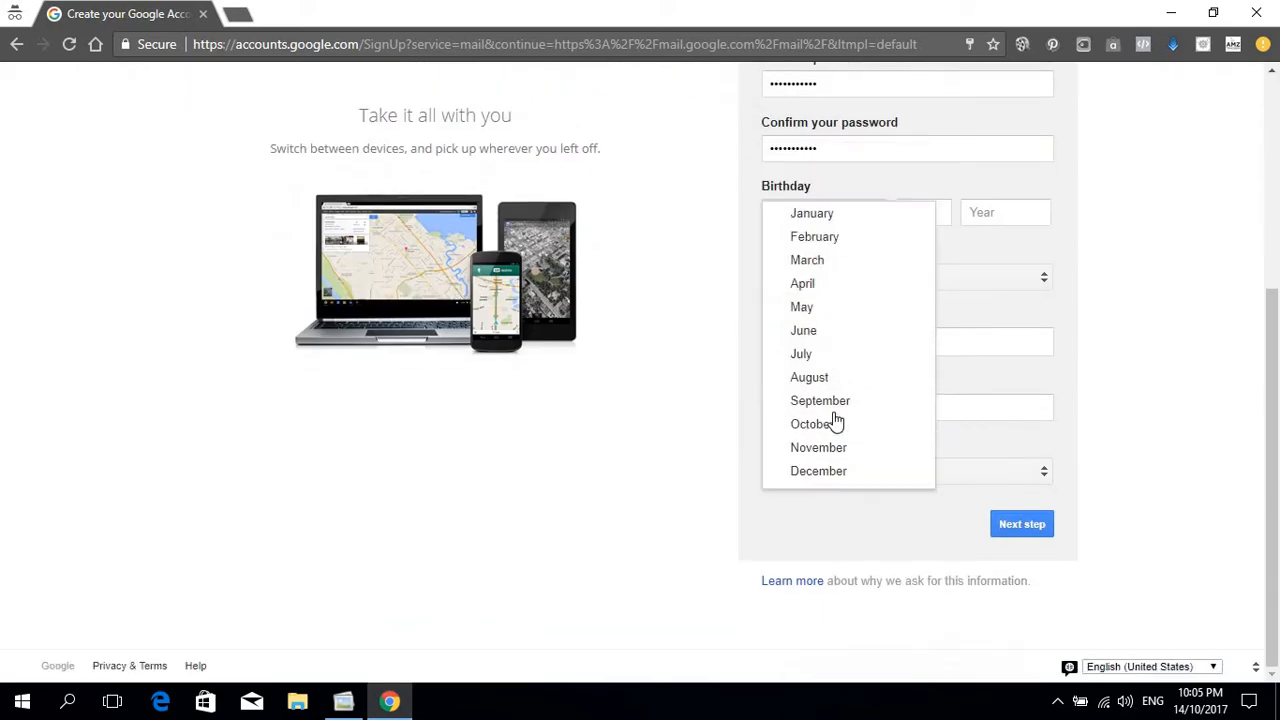
pyautogui.press('Return')
pyautogui.click(910, 222)
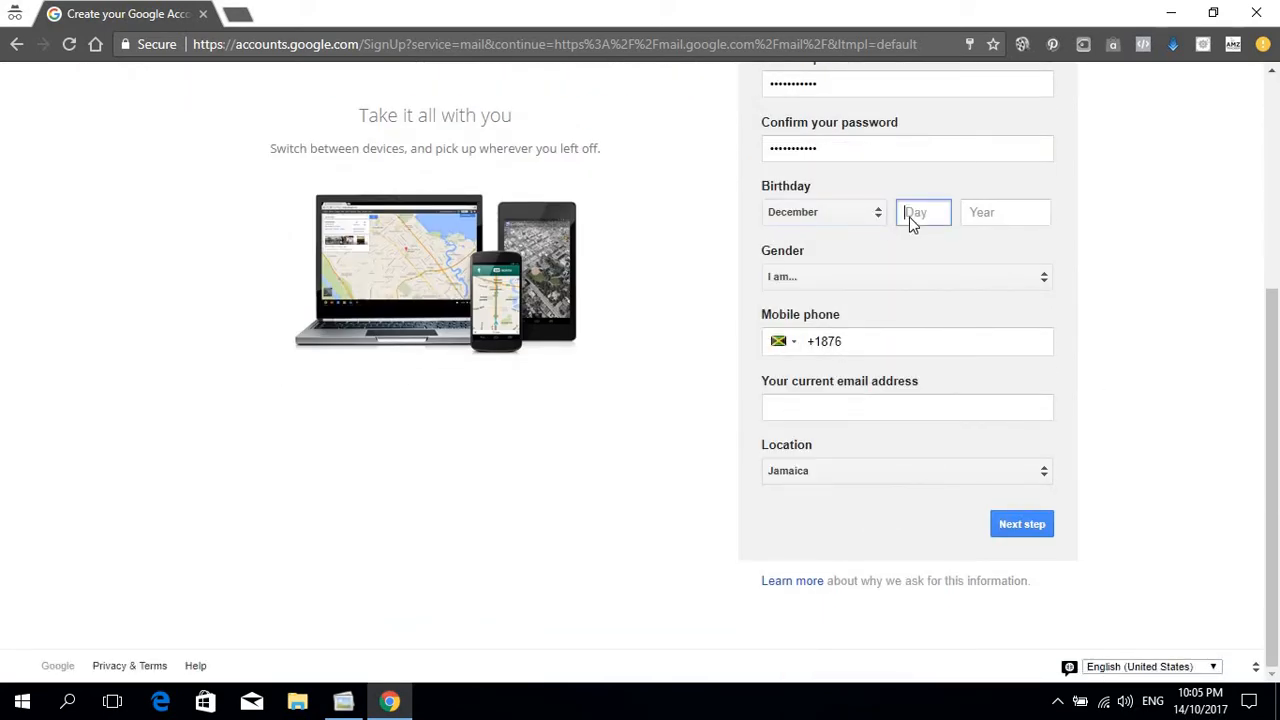
pyautogui.write('22')
pyautogui.click(1006, 212)
pyautogui.write('1992')
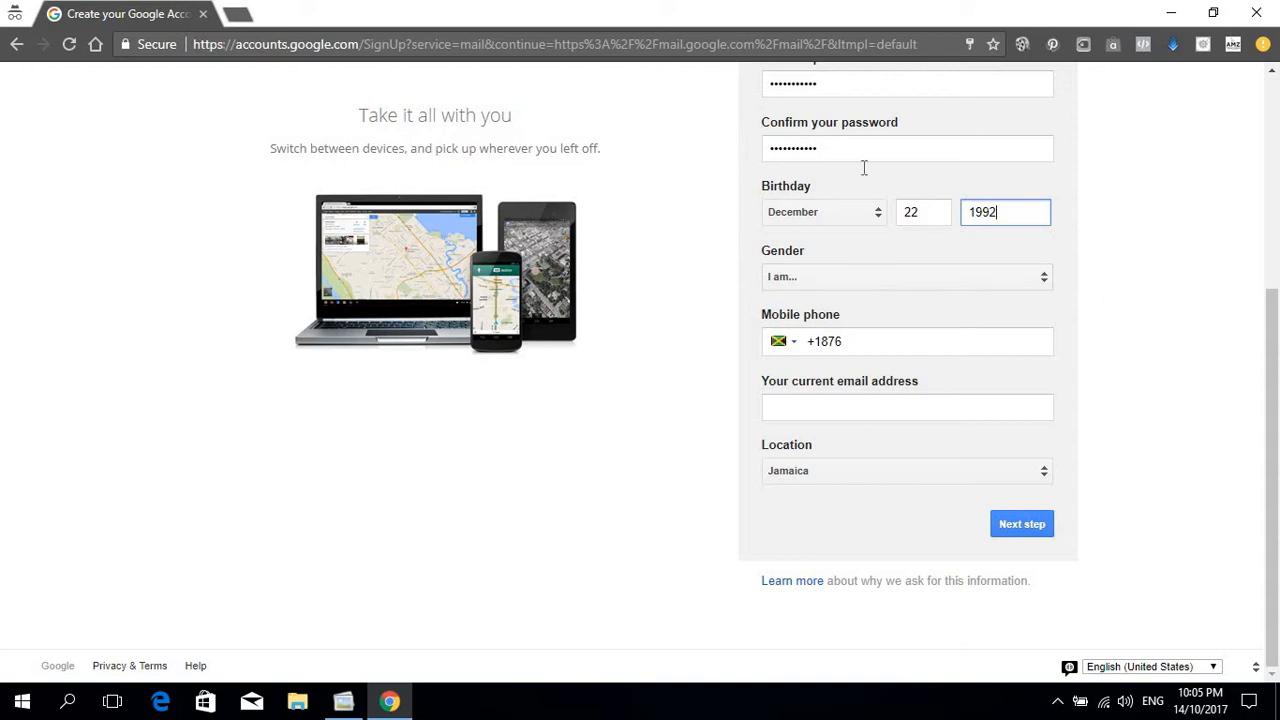
pyautogui.click(880, 280)
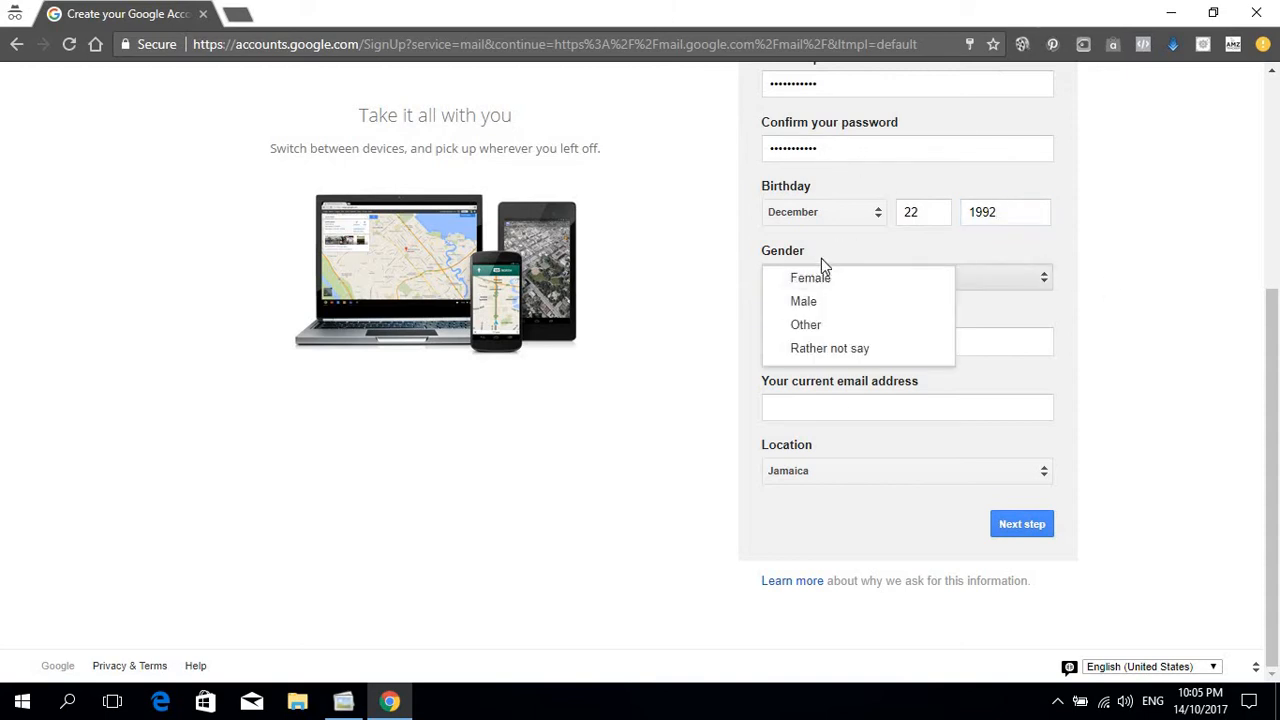
pyautogui.click(808, 328)
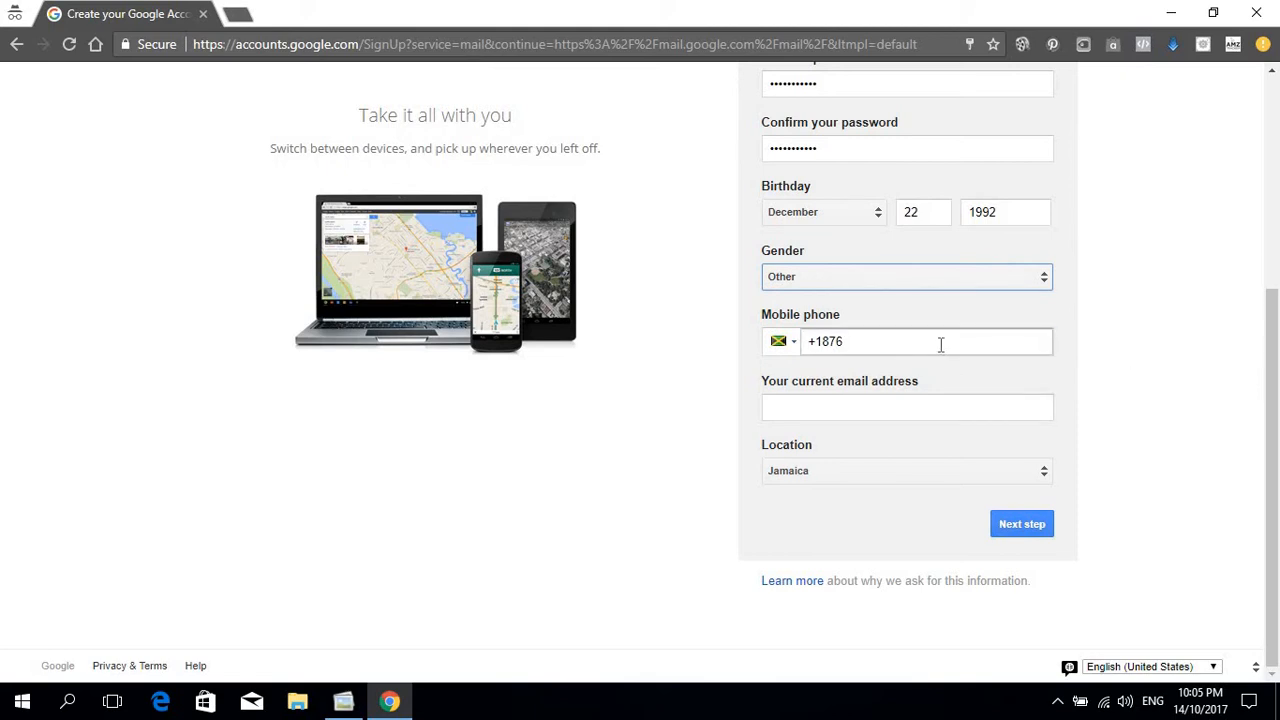
# Step: Leave the phone number blank, enter the current e-mail address, and submit the details
pyautogui.doubleClick(944, 352)
pyautogui.click(793, 345)
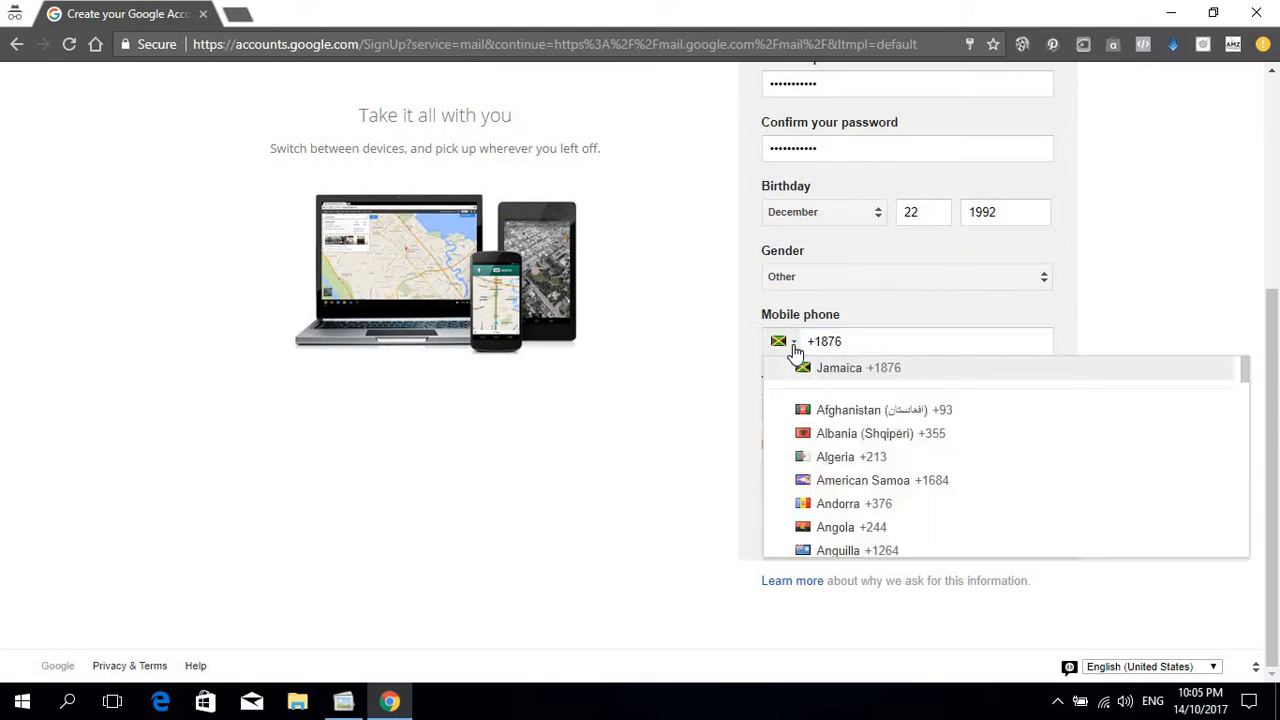
pyautogui.click(846, 366)
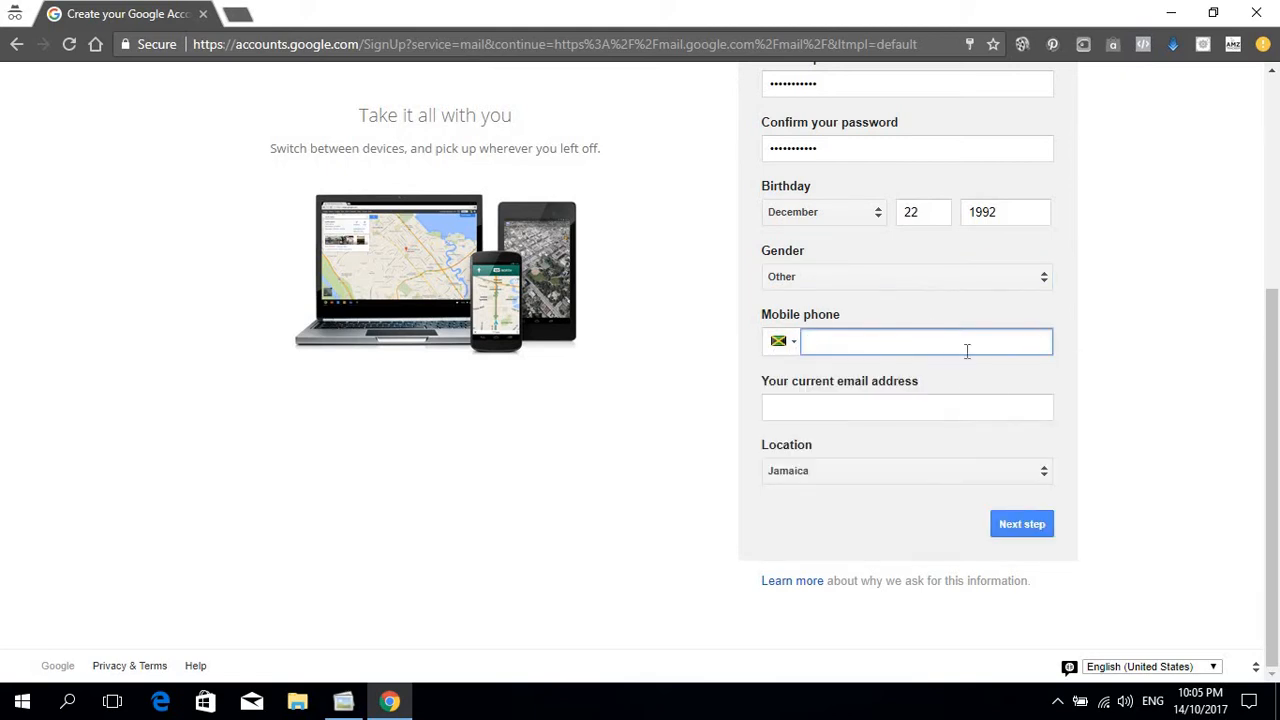
pyautogui.click(994, 376)
pyautogui.click(862, 405)
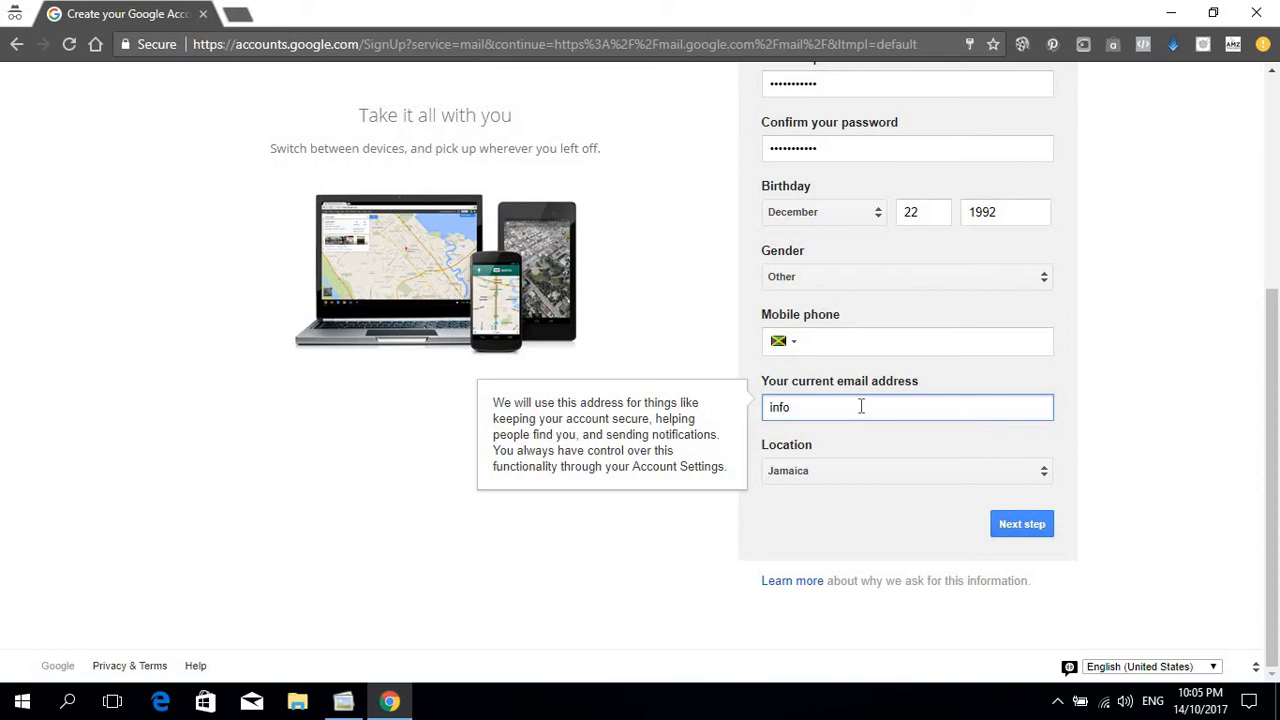
pyautogui.click(1163, 391)
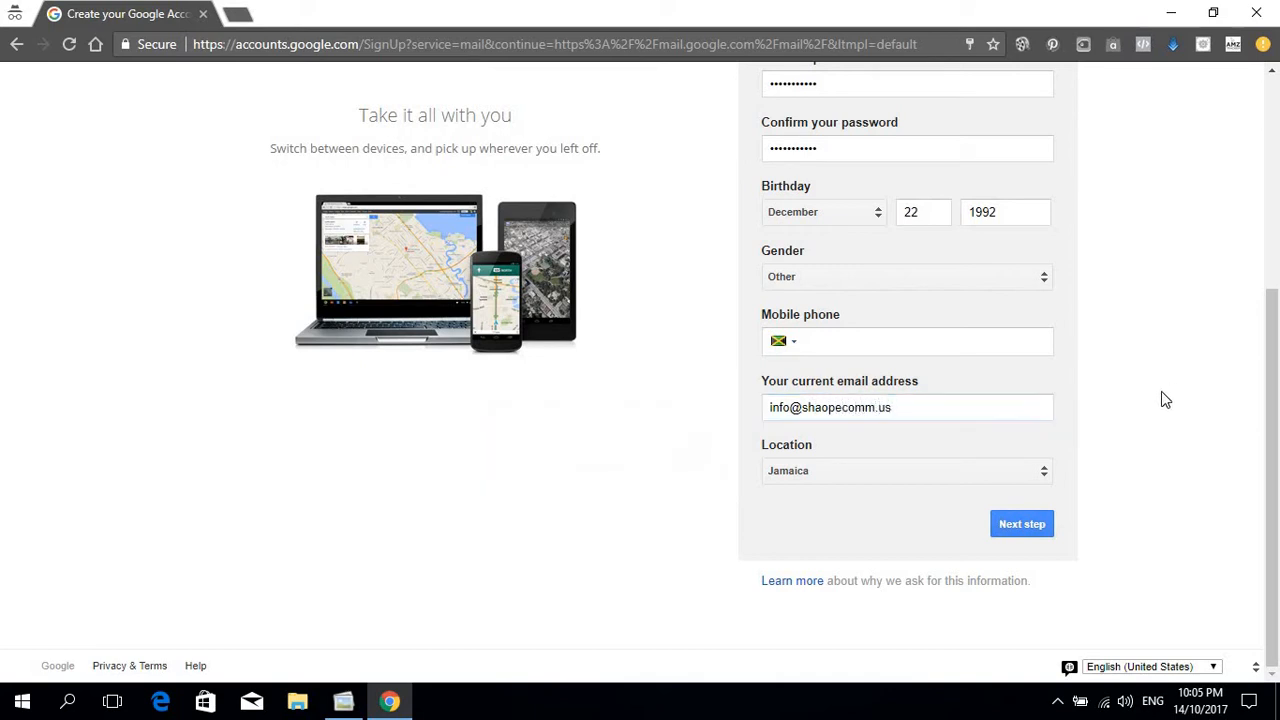
pyautogui.click(1033, 530)
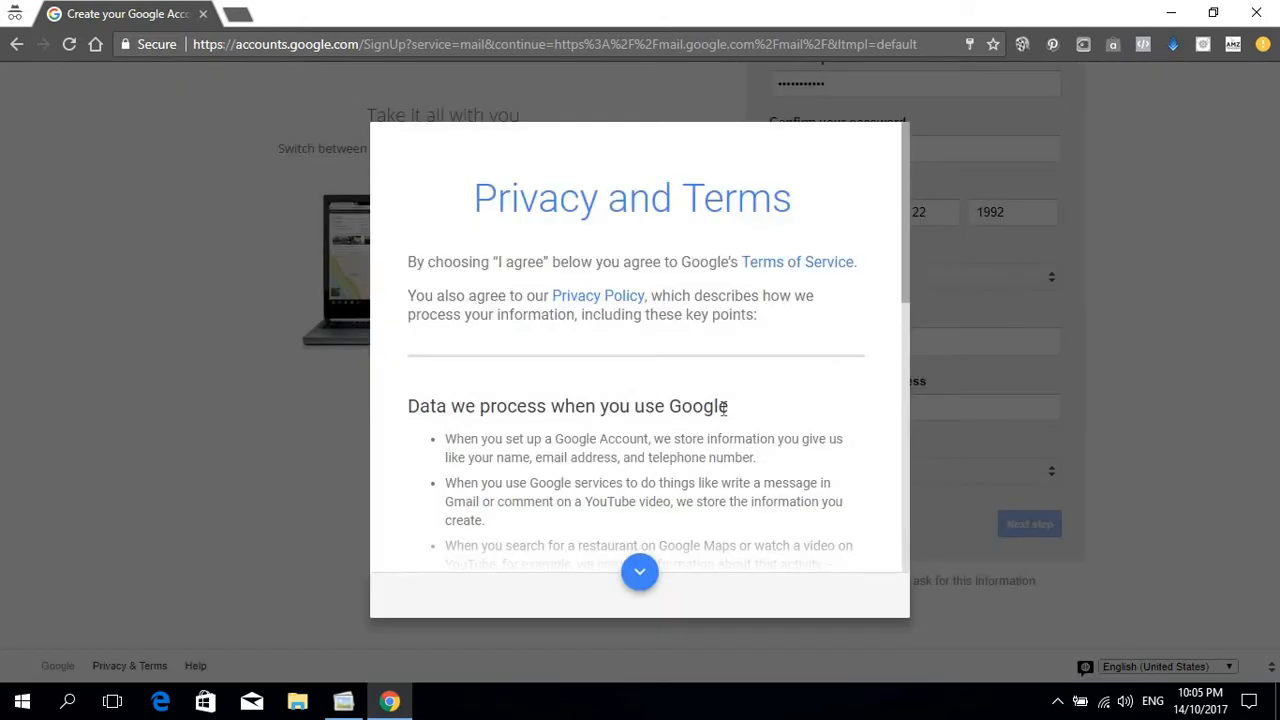
# Step: Agree to Google's Privacy and Terms and continue into the new Gmail inbox
pyautogui.scroll(-8, 722, 420)
pyautogui.click(821, 599)
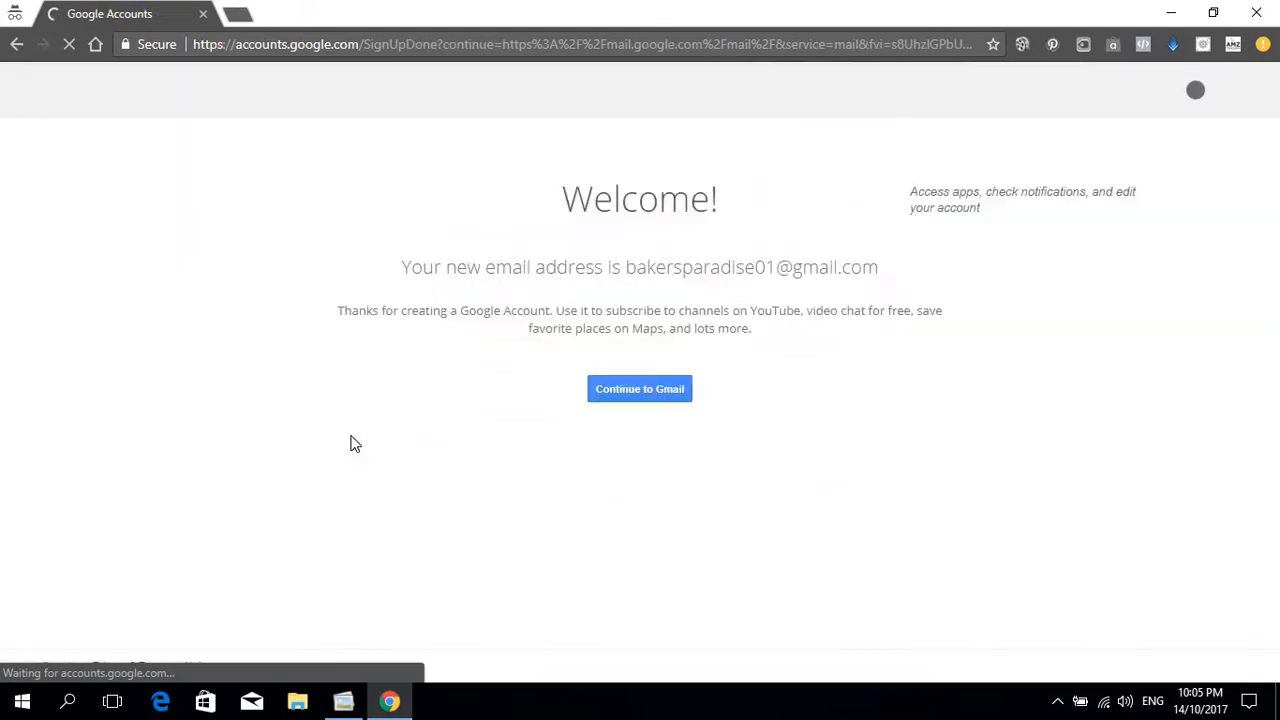
pyautogui.click(637, 395)
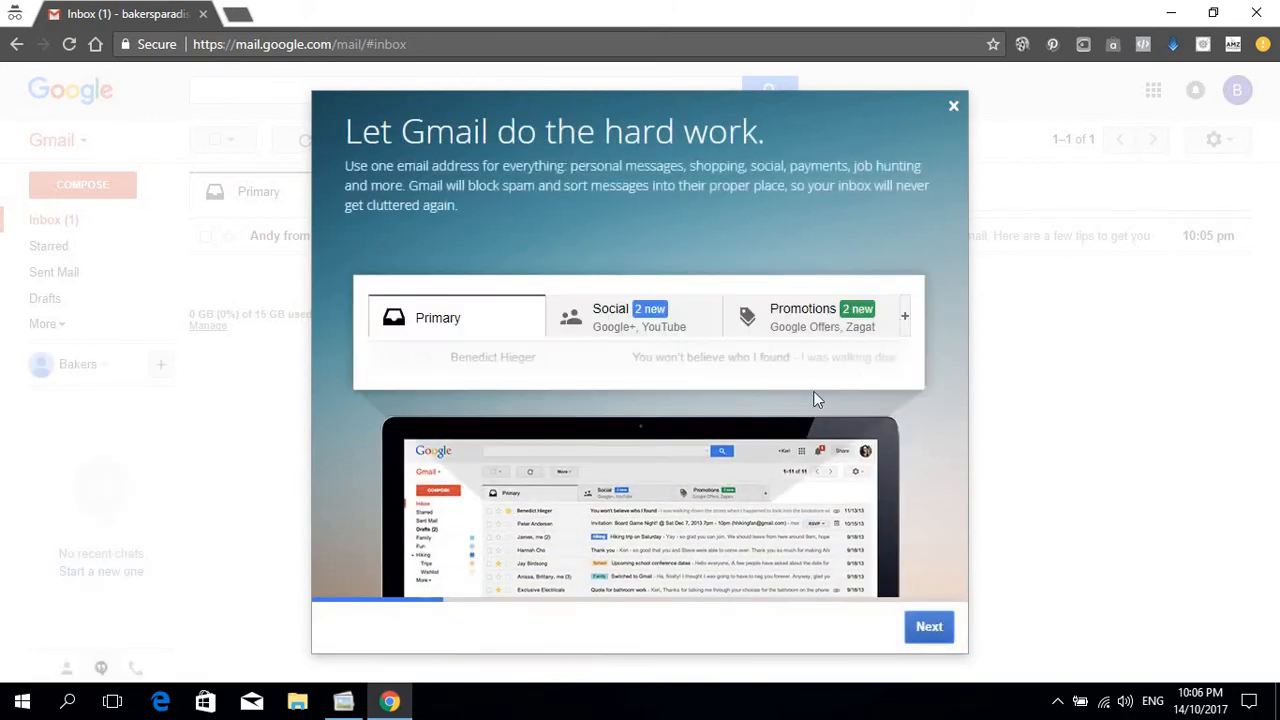
# Step: Step through the Gmail welcome tour and close it
pyautogui.click(927, 630)
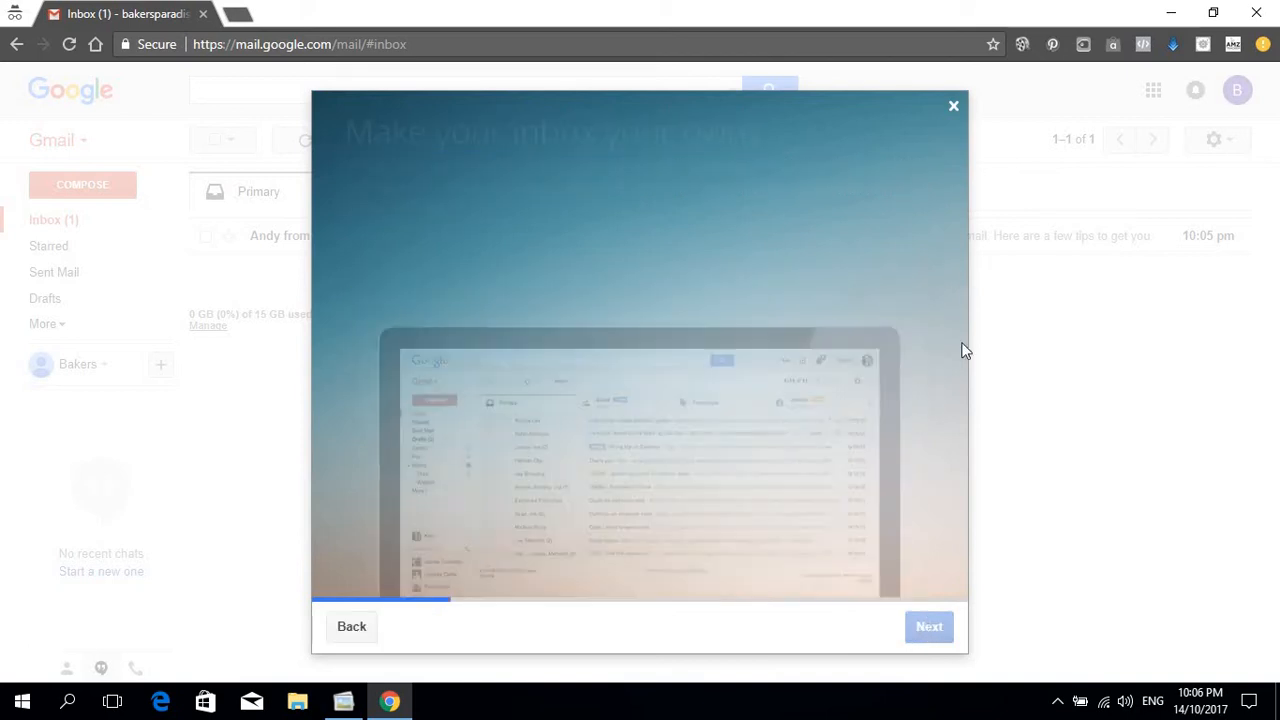
pyautogui.click(930, 630)
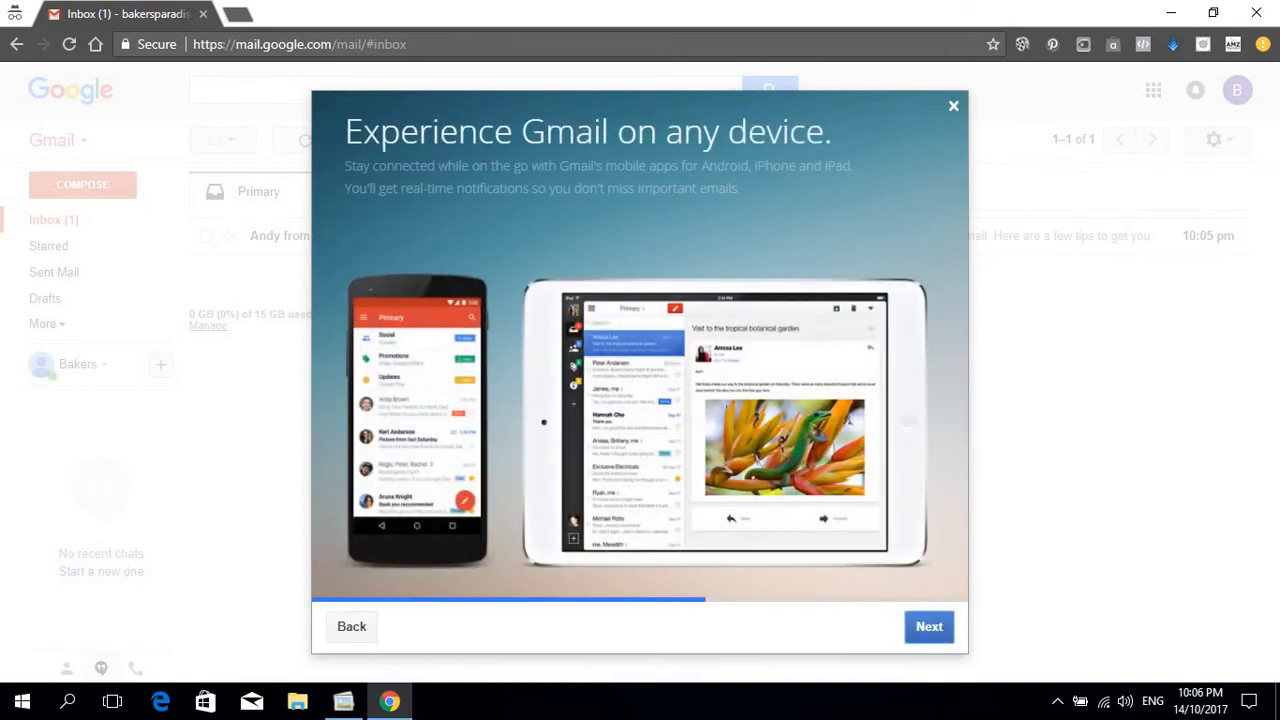
pyautogui.click(953, 108)
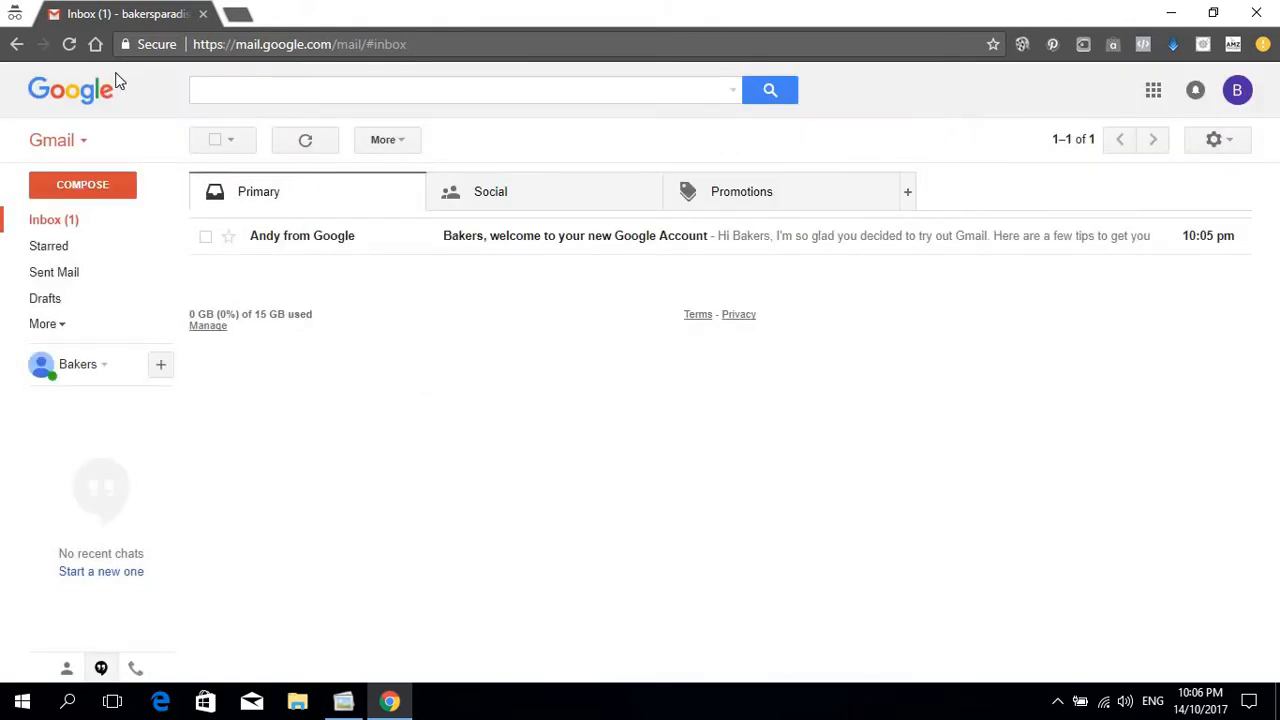
# Step: Apply the stormy sunset sky picture theme to the inbox
pyautogui.click(1216, 140)
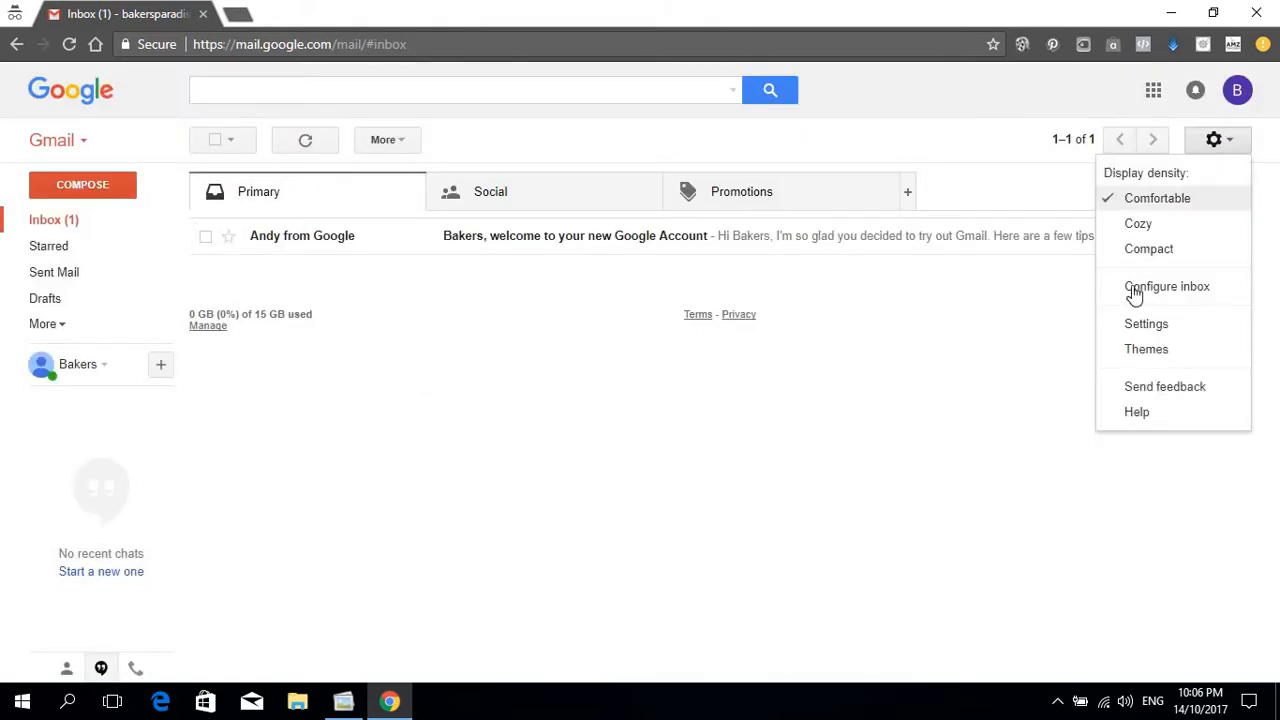
pyautogui.click(1146, 352)
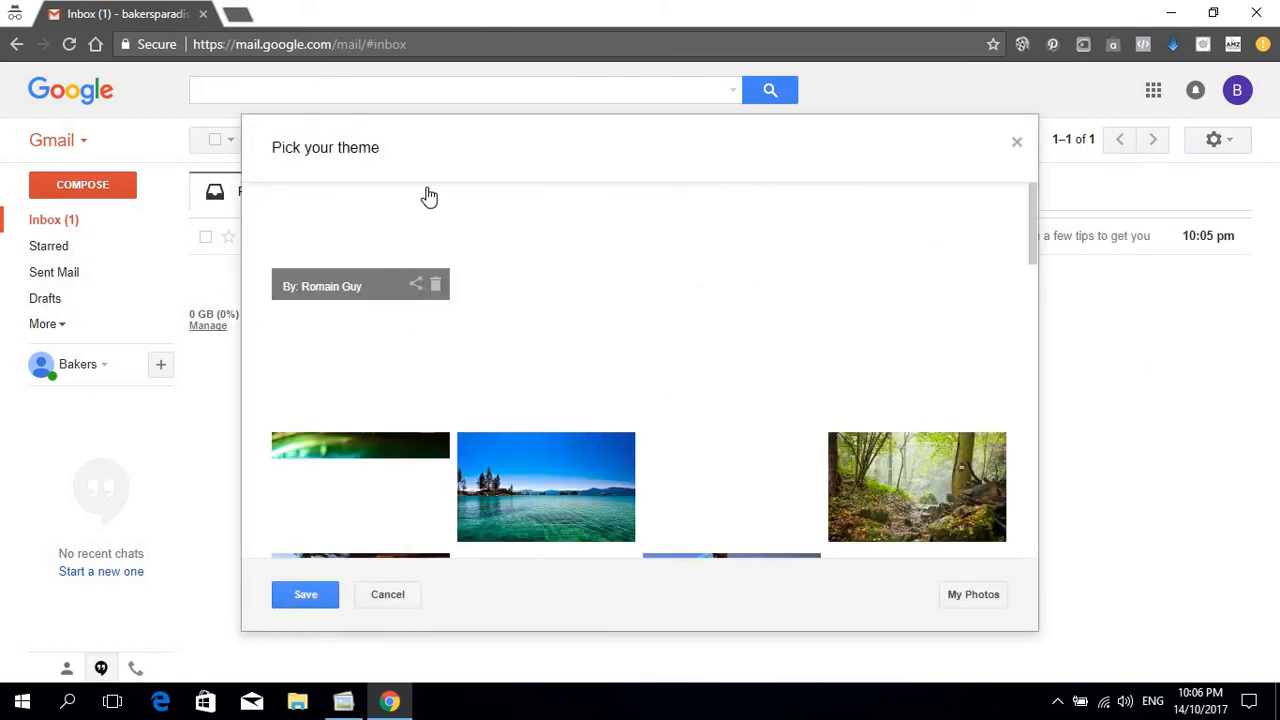
pyautogui.scroll(-10, 703, 345)
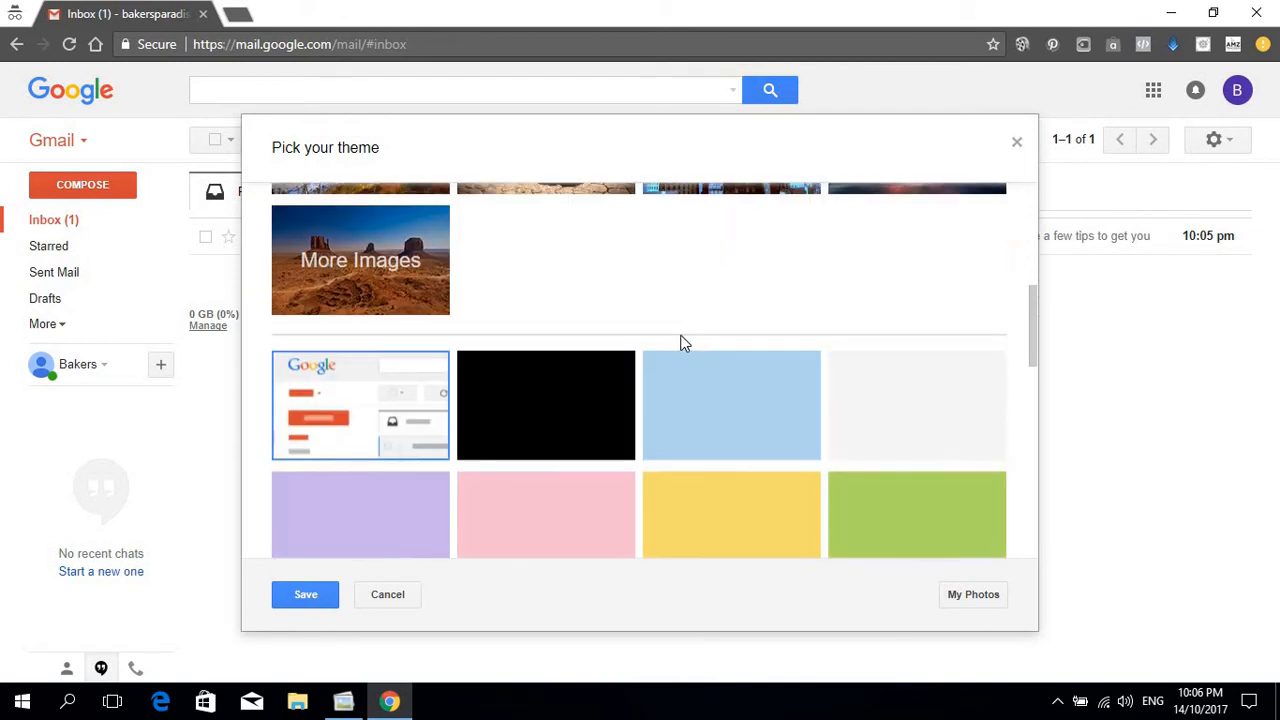
pyautogui.scroll(-10, 658, 335)
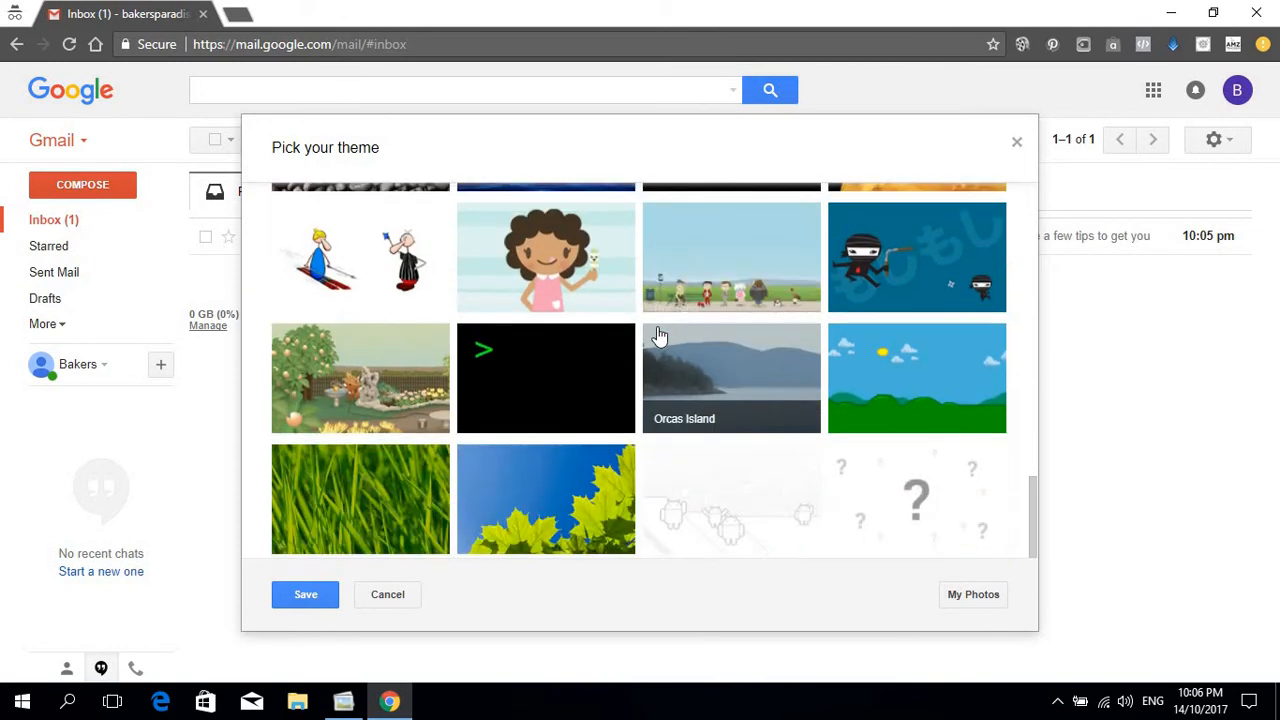
pyautogui.scroll(3, 474, 347)
pyautogui.scroll(-3, 474, 347)
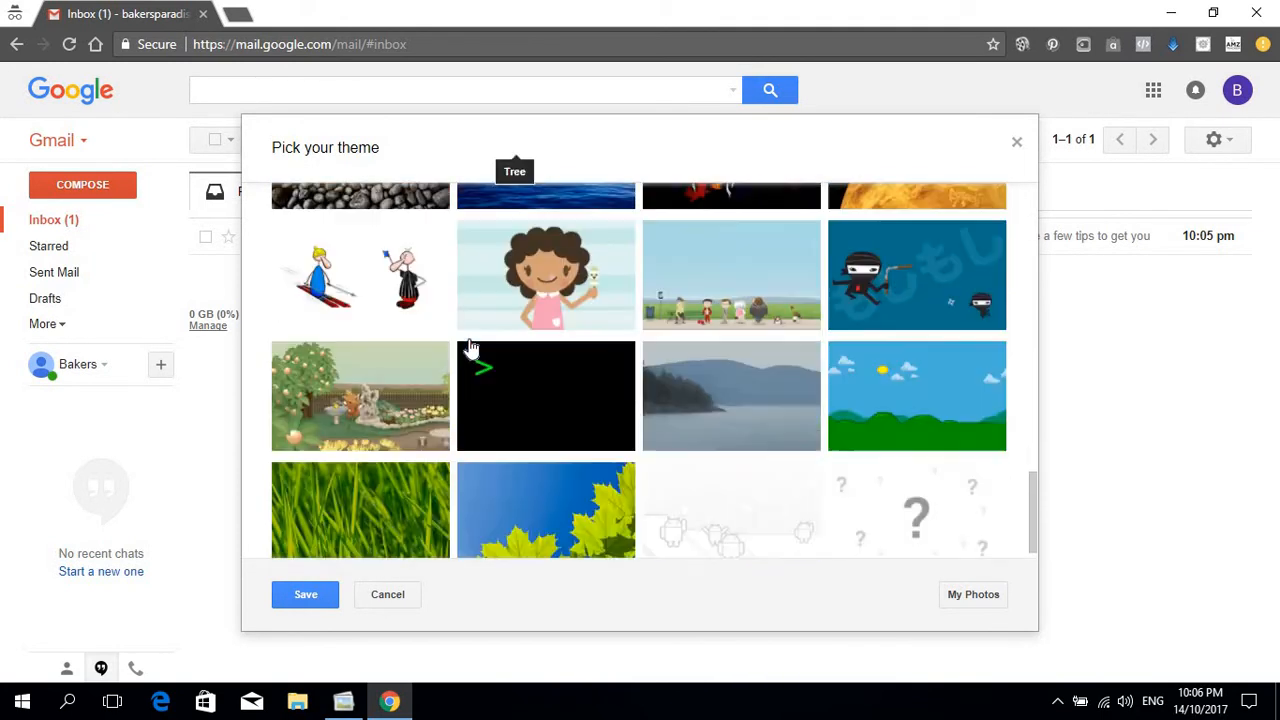
pyautogui.scroll(3, 472, 345)
pyautogui.scroll(10, 470, 347)
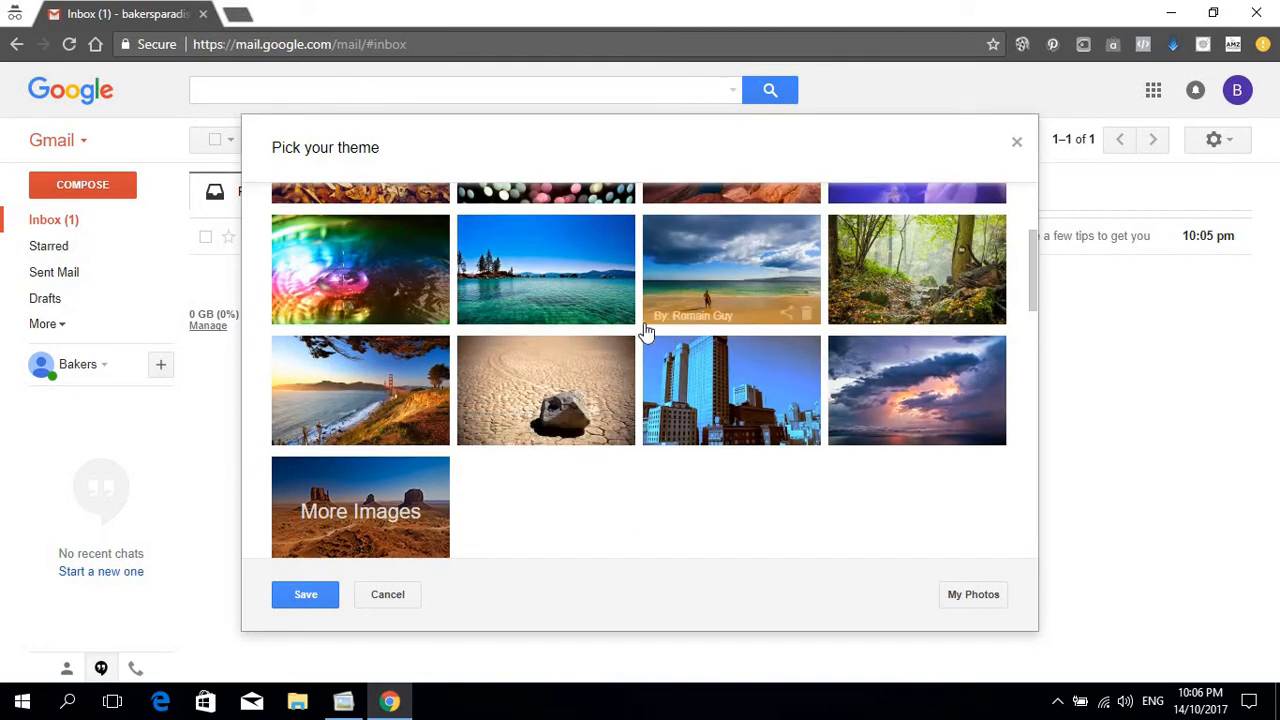
pyautogui.scroll(3, 645, 335)
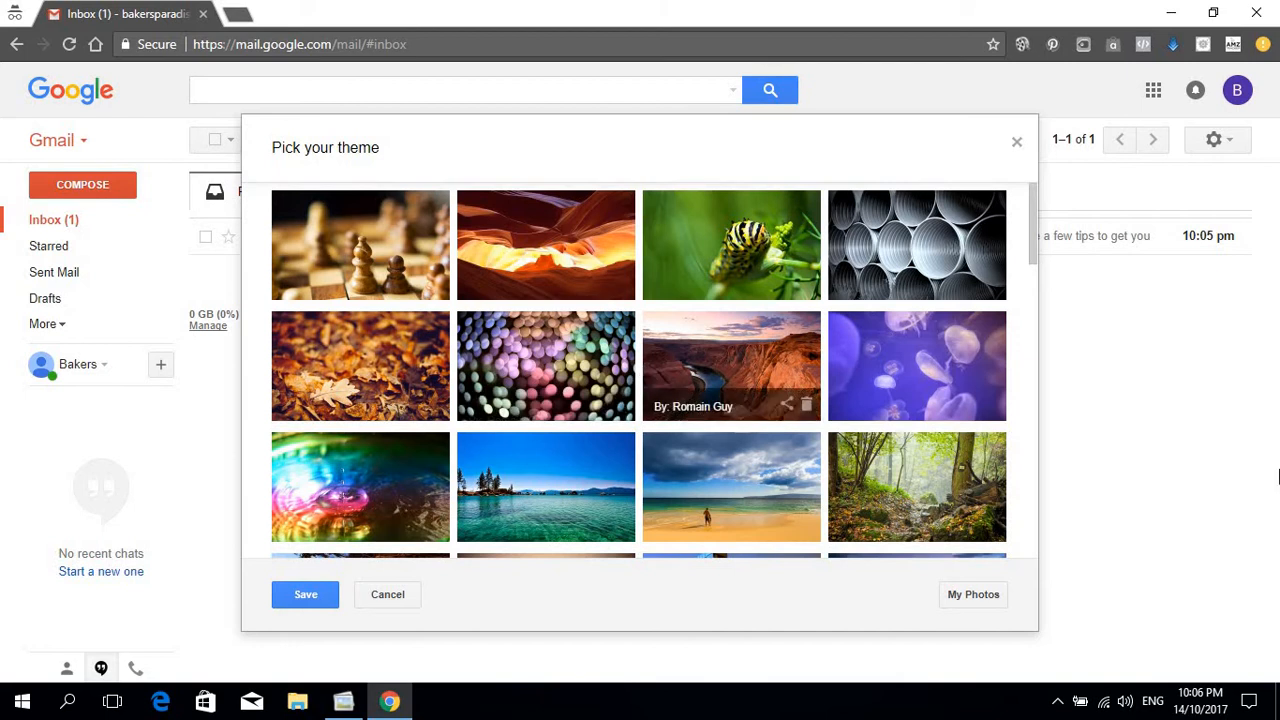
pyautogui.scroll(-1, 899, 397)
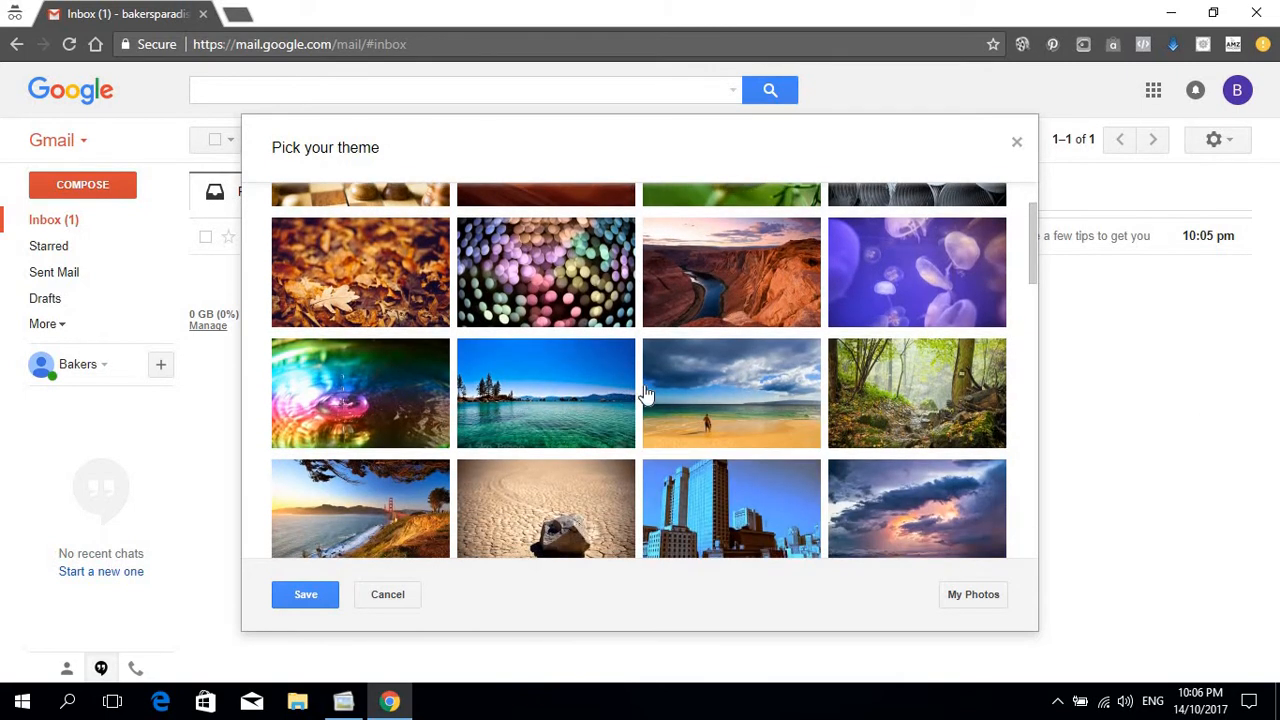
pyautogui.scroll(-2, 882, 349)
pyautogui.scroll(-1, 882, 349)
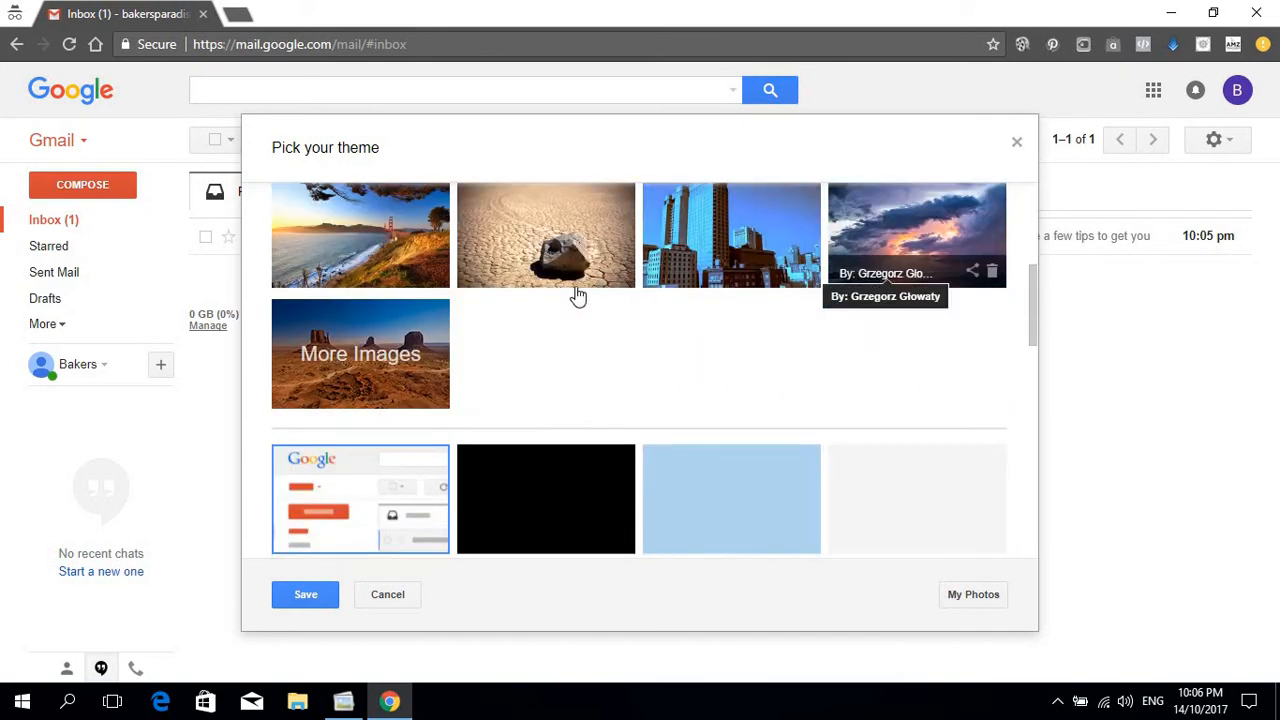
pyautogui.scroll(2, 574, 294)
pyautogui.click(930, 404)
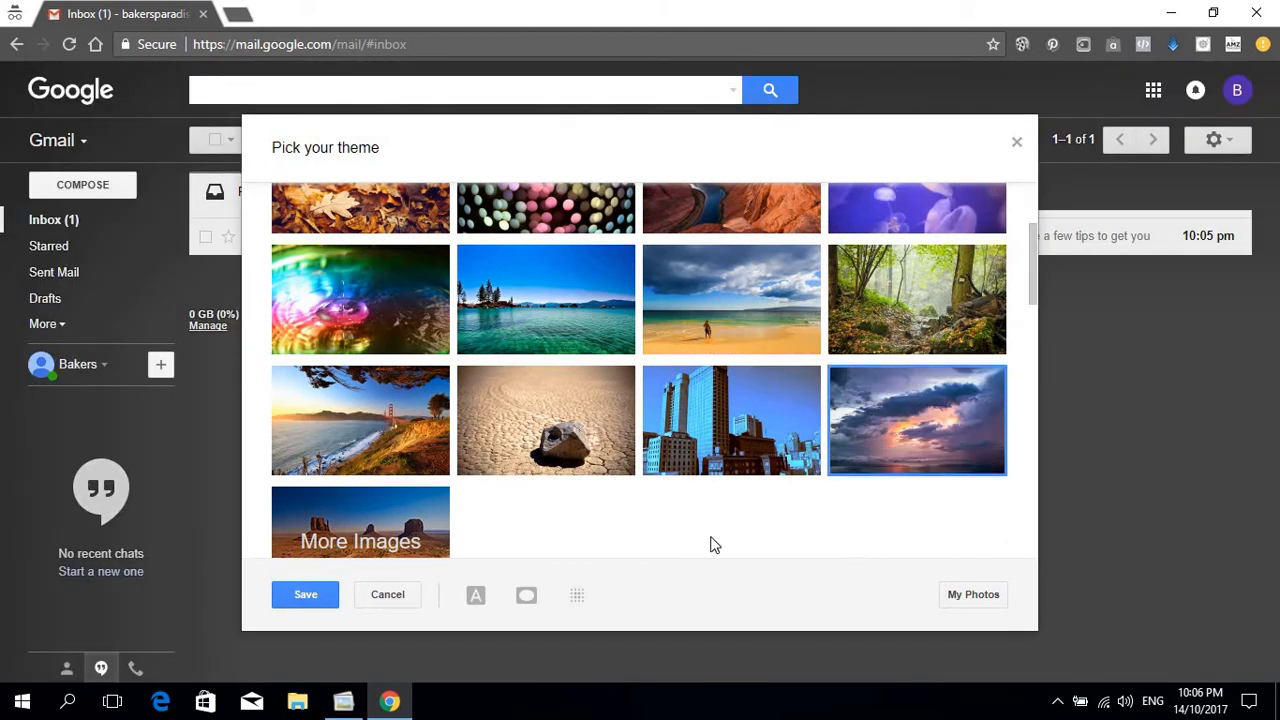
pyautogui.click(306, 596)
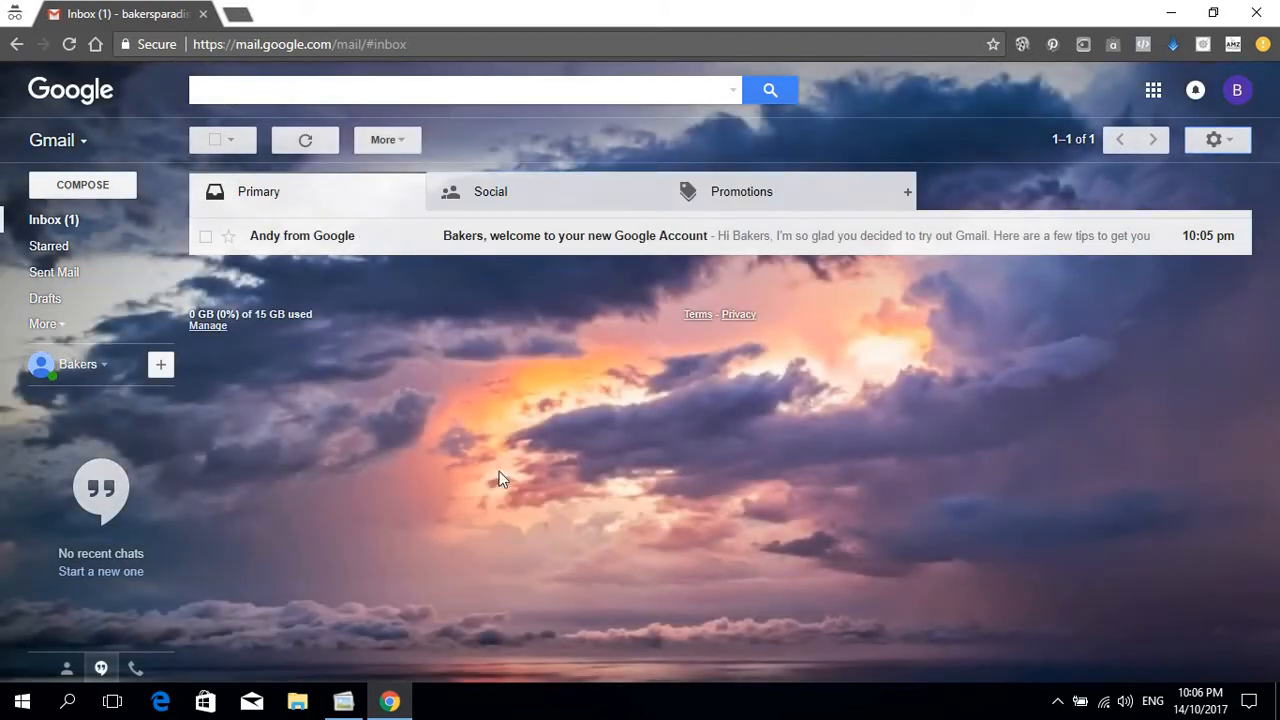
# Step: Read the welcome email from Google and return to the inbox list
pyautogui.click(77, 217)
pyautogui.click(300, 245)
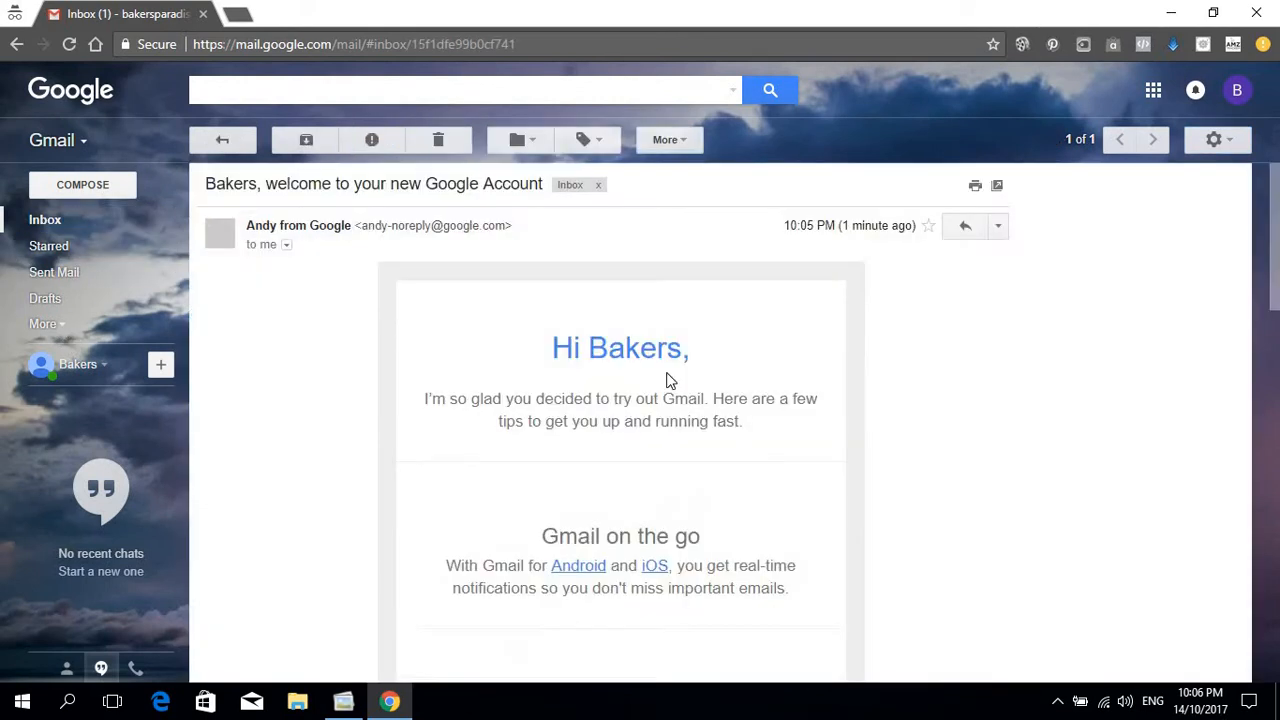
pyautogui.click(74, 220)
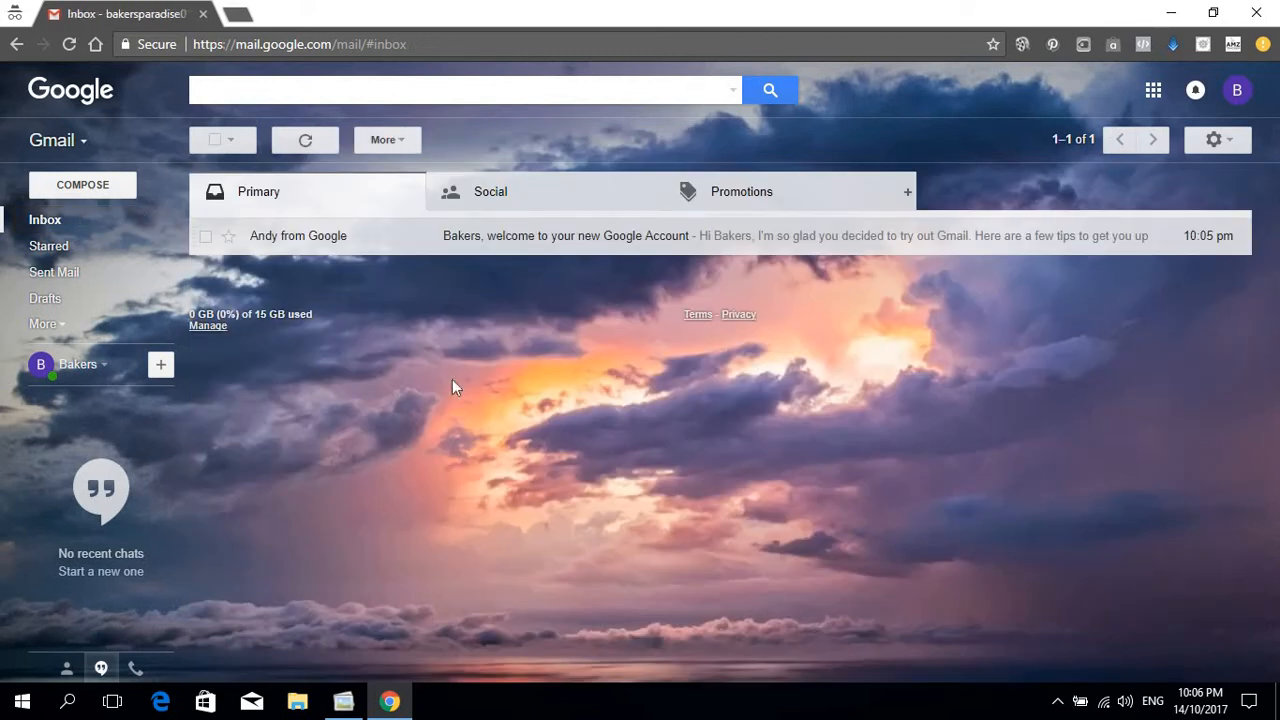
pyautogui.click(238, 12)
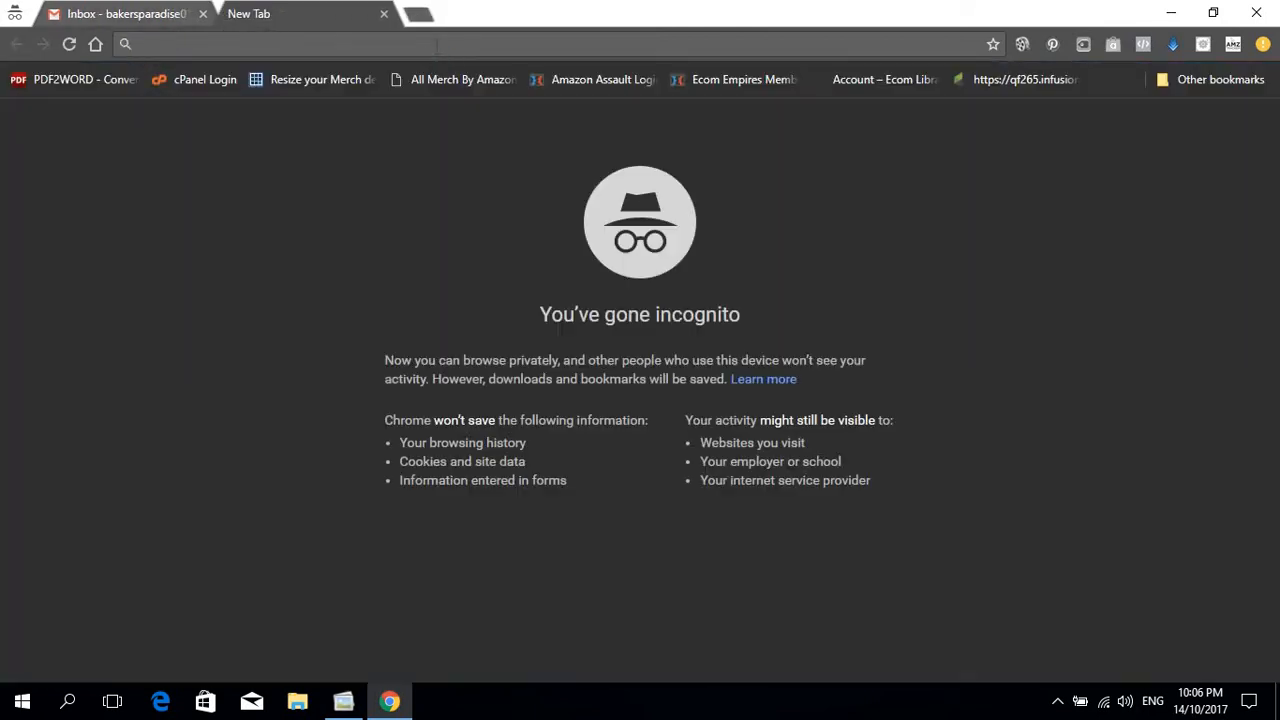
pyautogui.write('https://www.shopify.com/f6s')
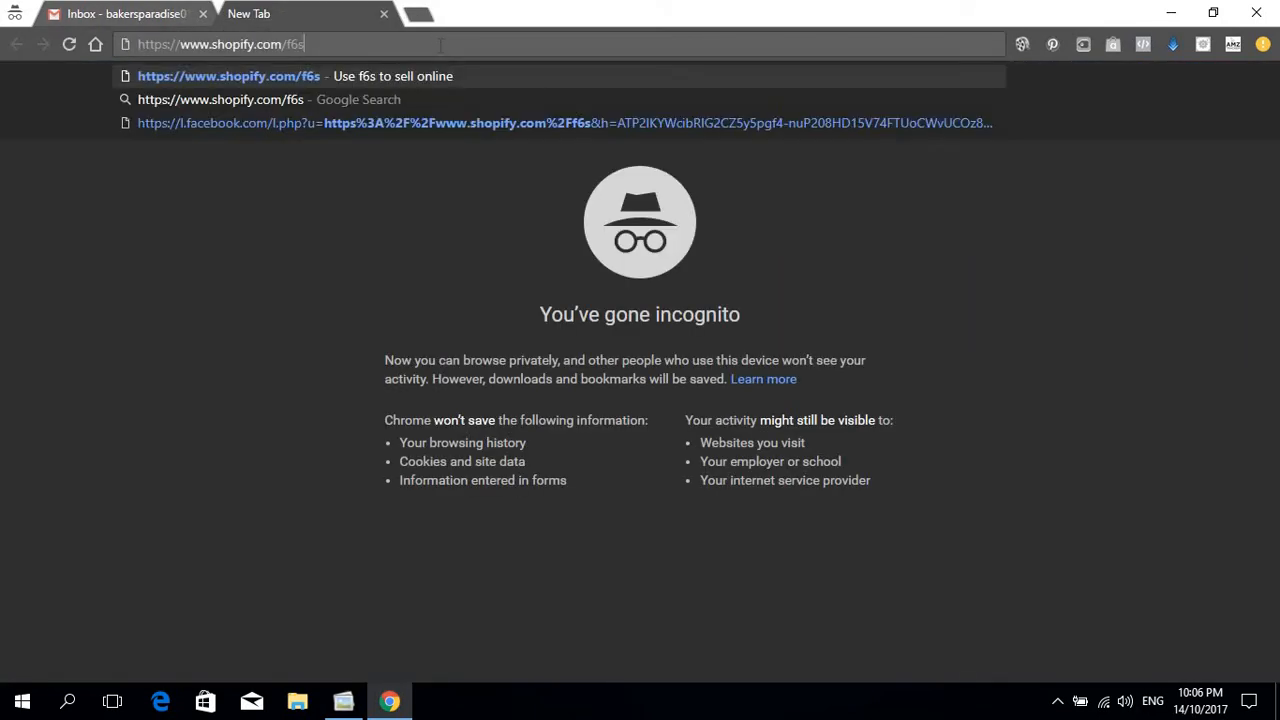
pyautogui.press('Return')
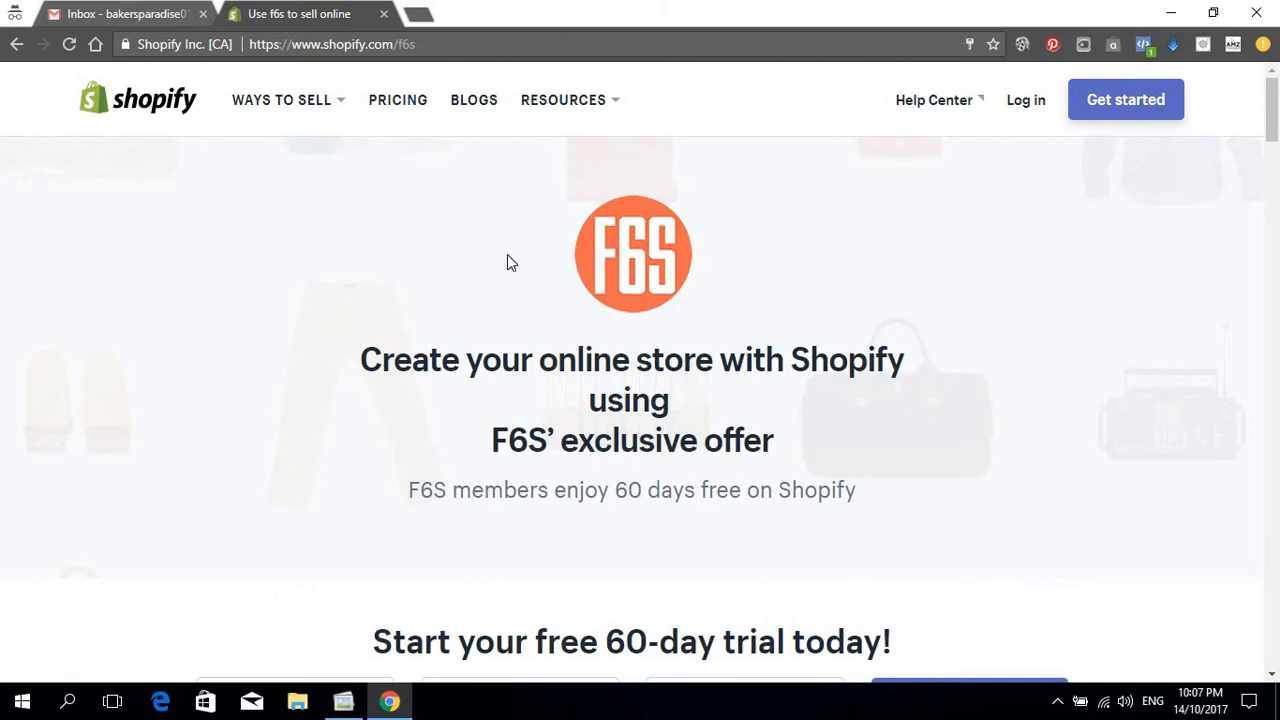
pyautogui.scroll(-2, 680, 320)
pyautogui.scroll(-3, 680, 320)
pyautogui.scroll(5, 669, 330)
pyautogui.scroll(-5, 737, 323)
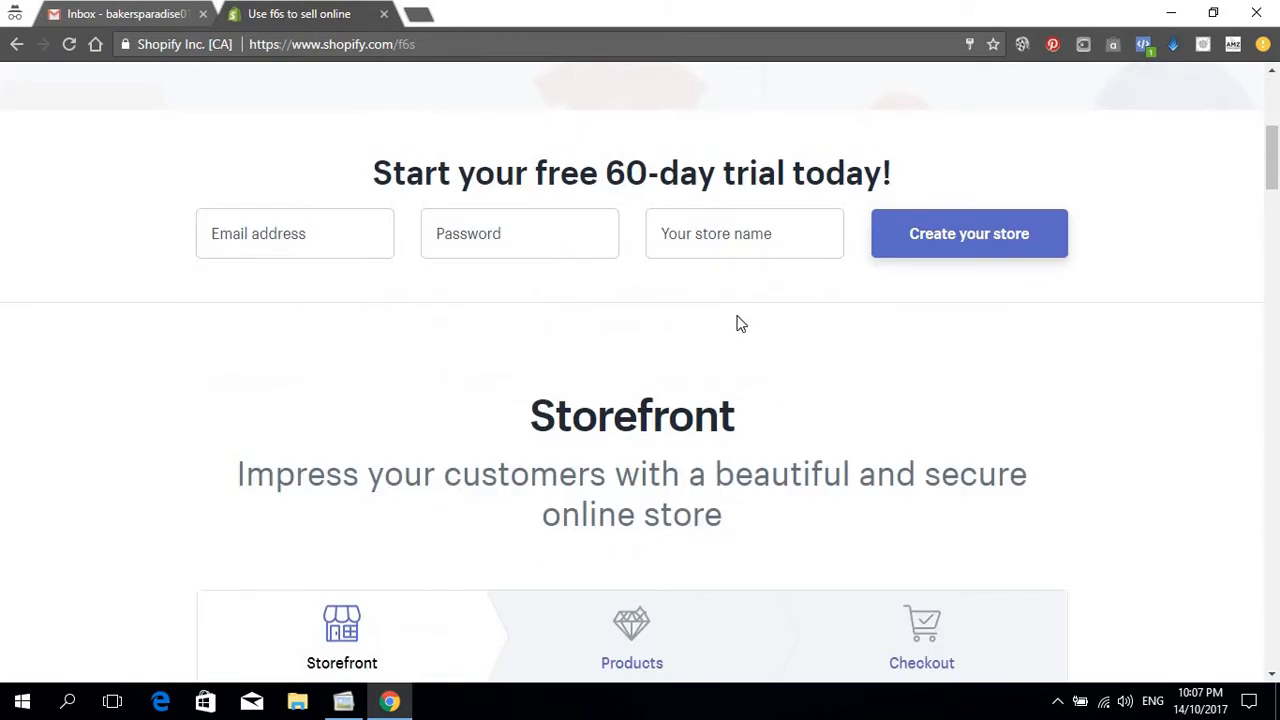
pyautogui.scroll(5, 660, 400)
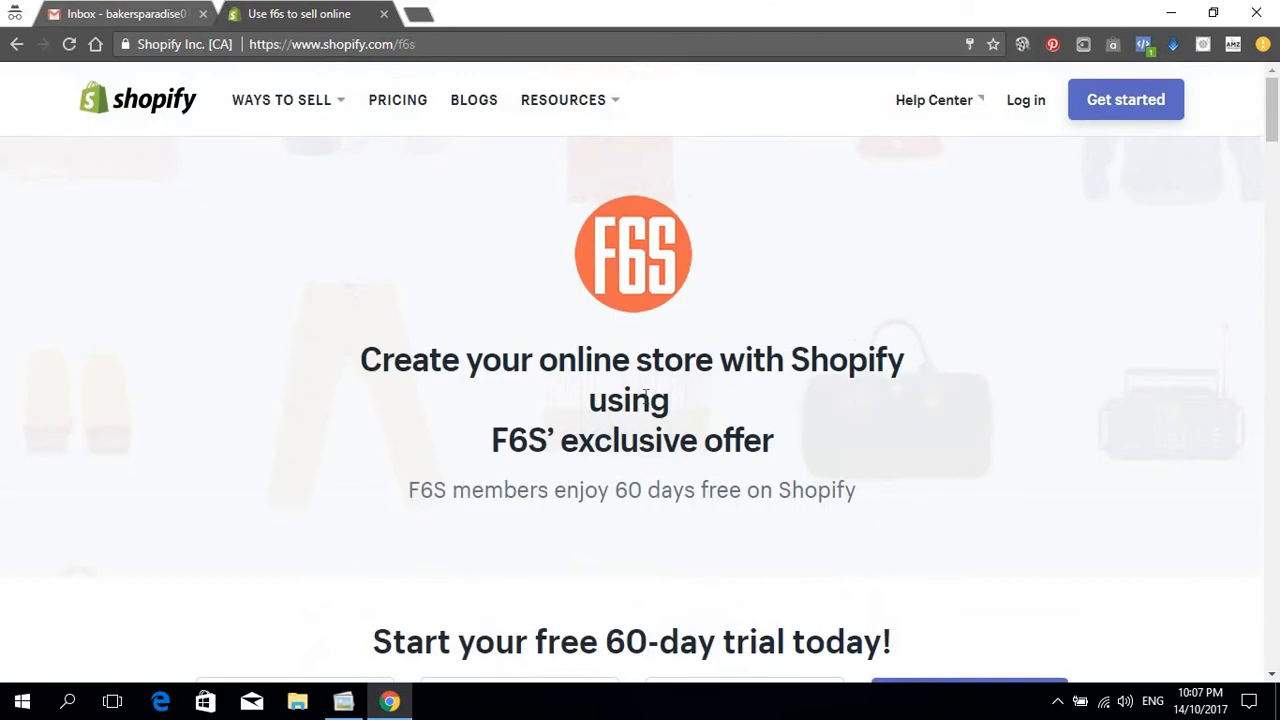
pyautogui.scroll(-2, 644, 400)
pyautogui.scroll(2, 644, 396)
pyautogui.scroll(-1, 818, 296)
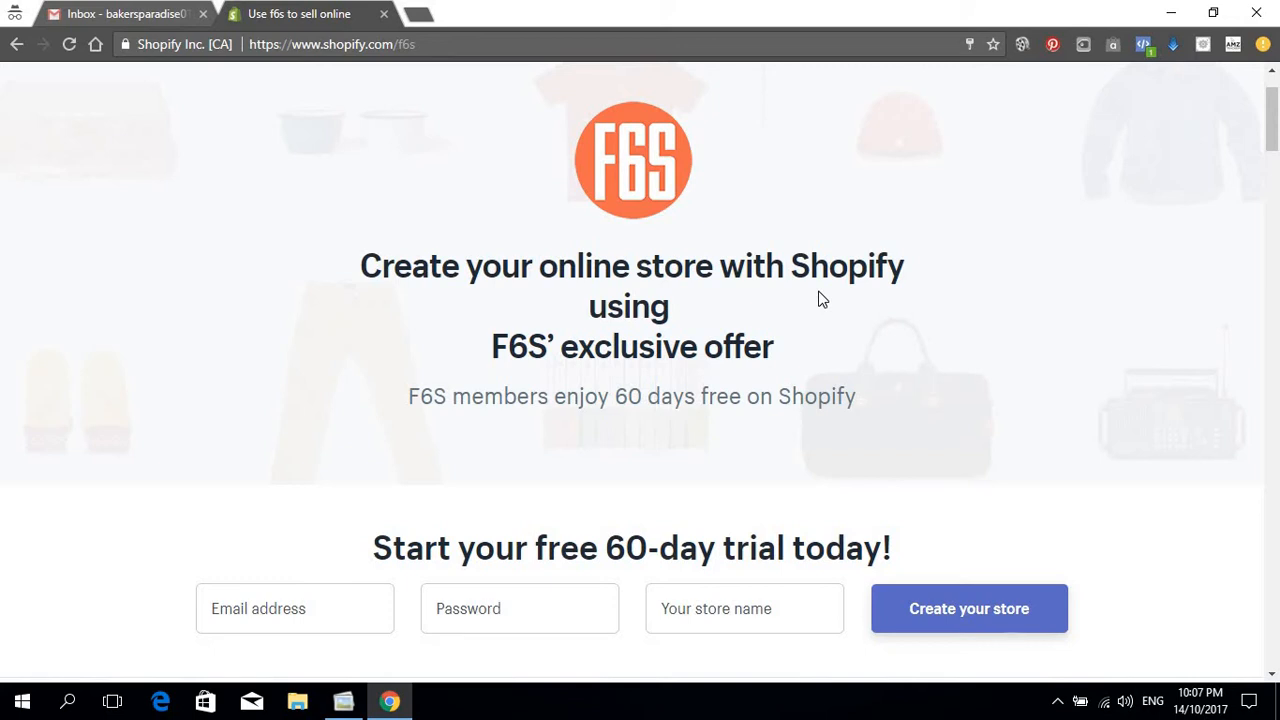
pyautogui.scroll(-2, 793, 248)
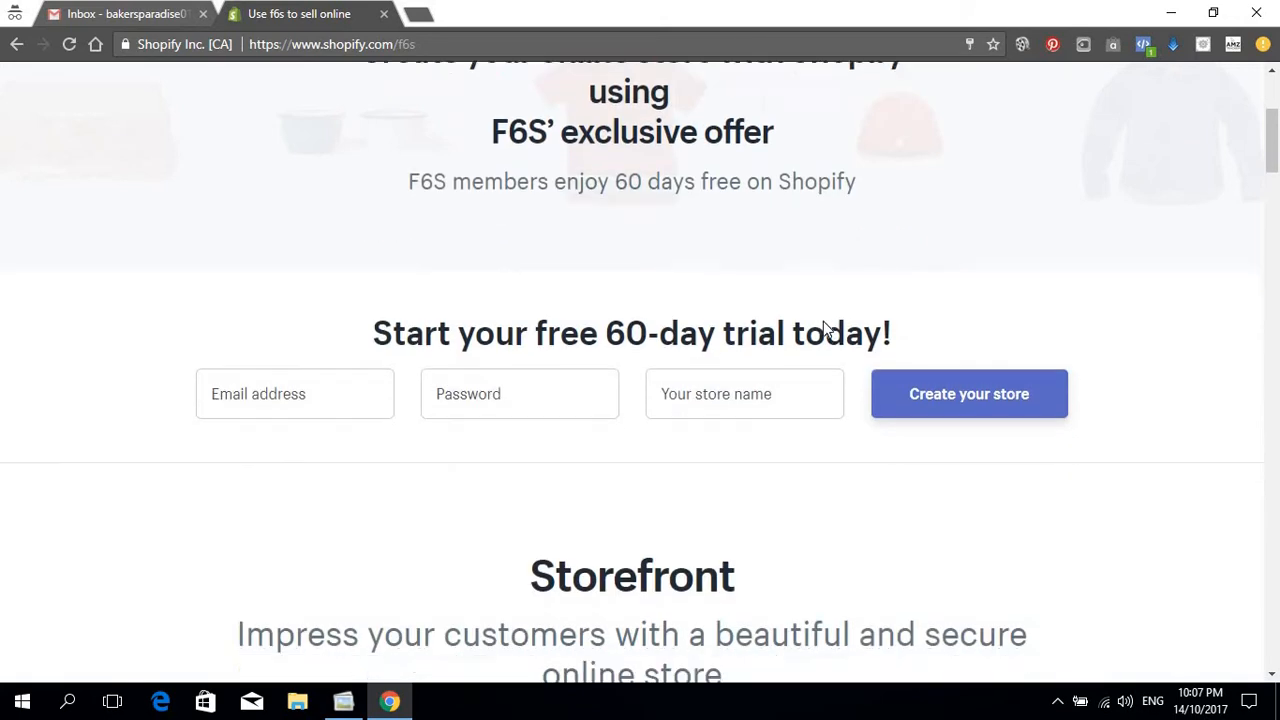
pyautogui.scroll(3, 826, 328)
pyautogui.scroll(-3, 826, 329)
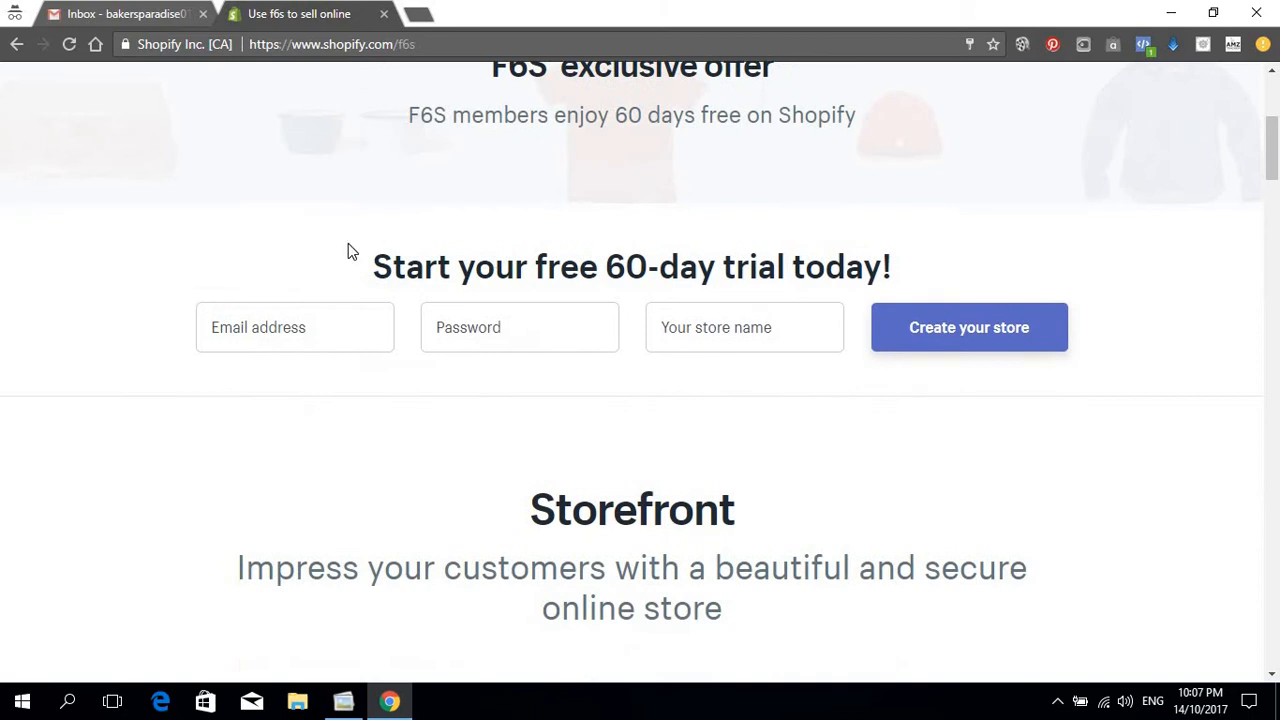
pyautogui.scroll(1, 371, 257)
pyautogui.scroll(1, 491, 293)
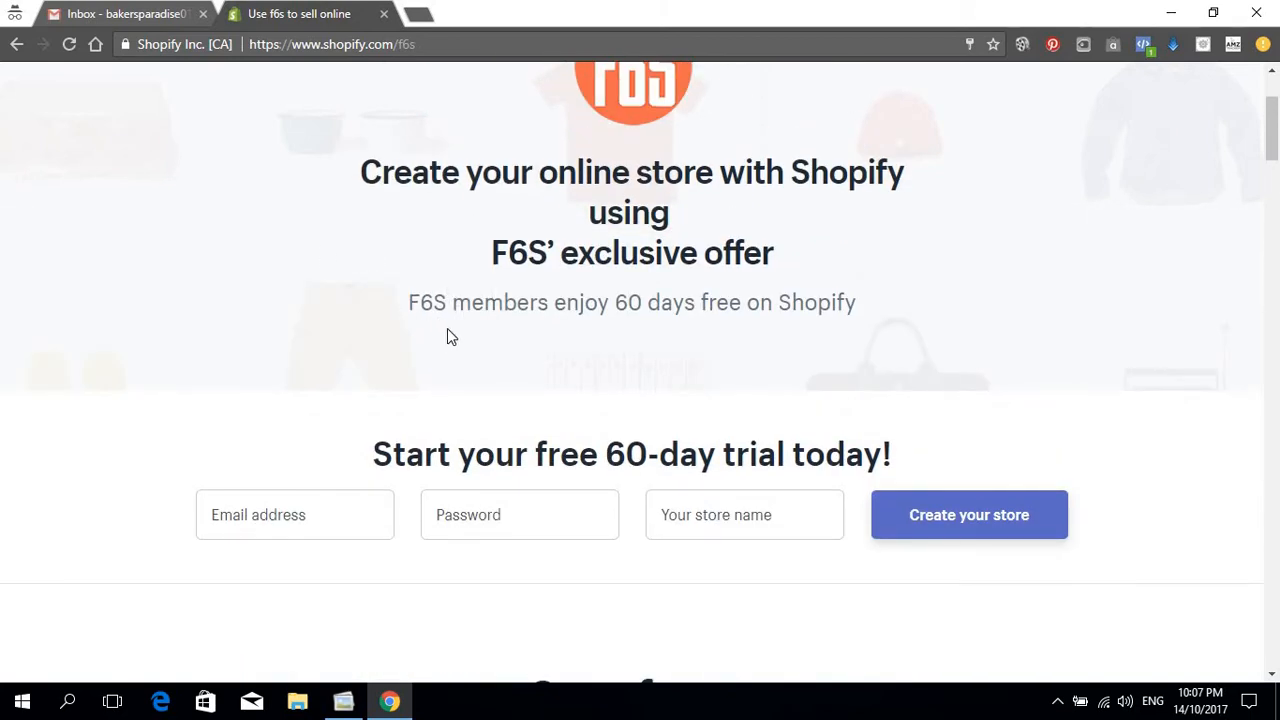
pyautogui.scroll(1, 437, 337)
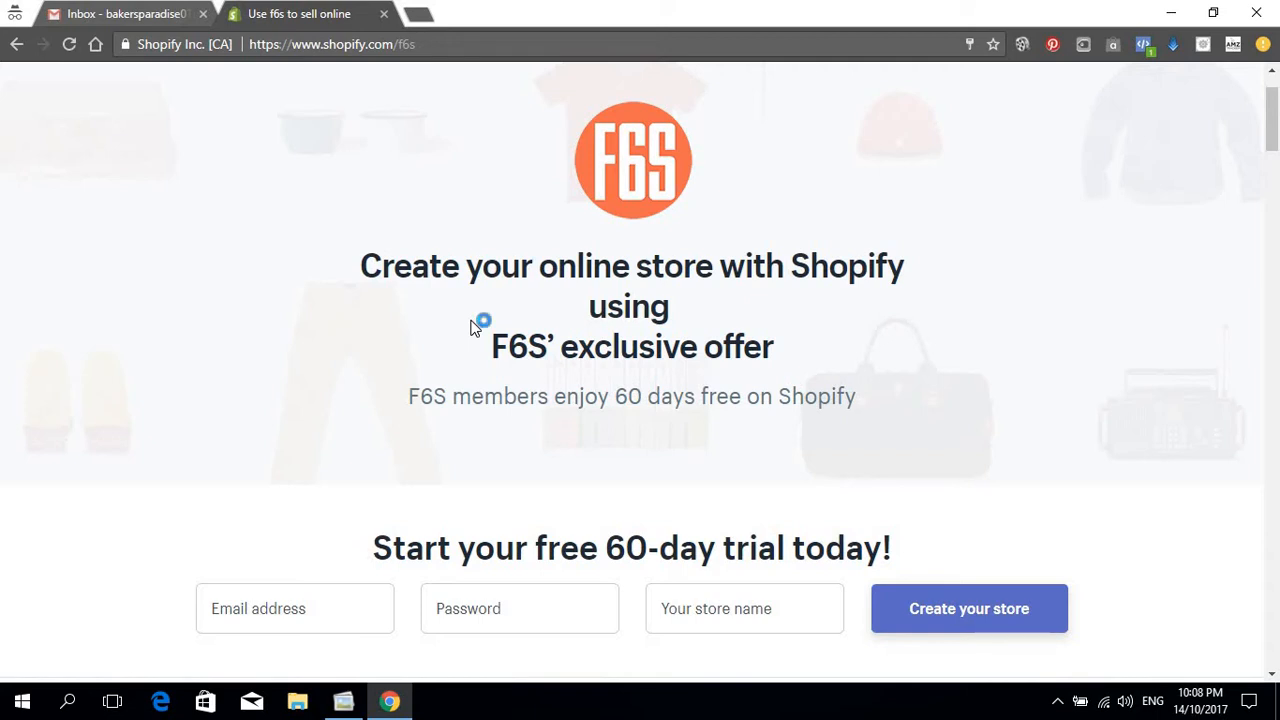
pyautogui.scroll(-3, 296, 305)
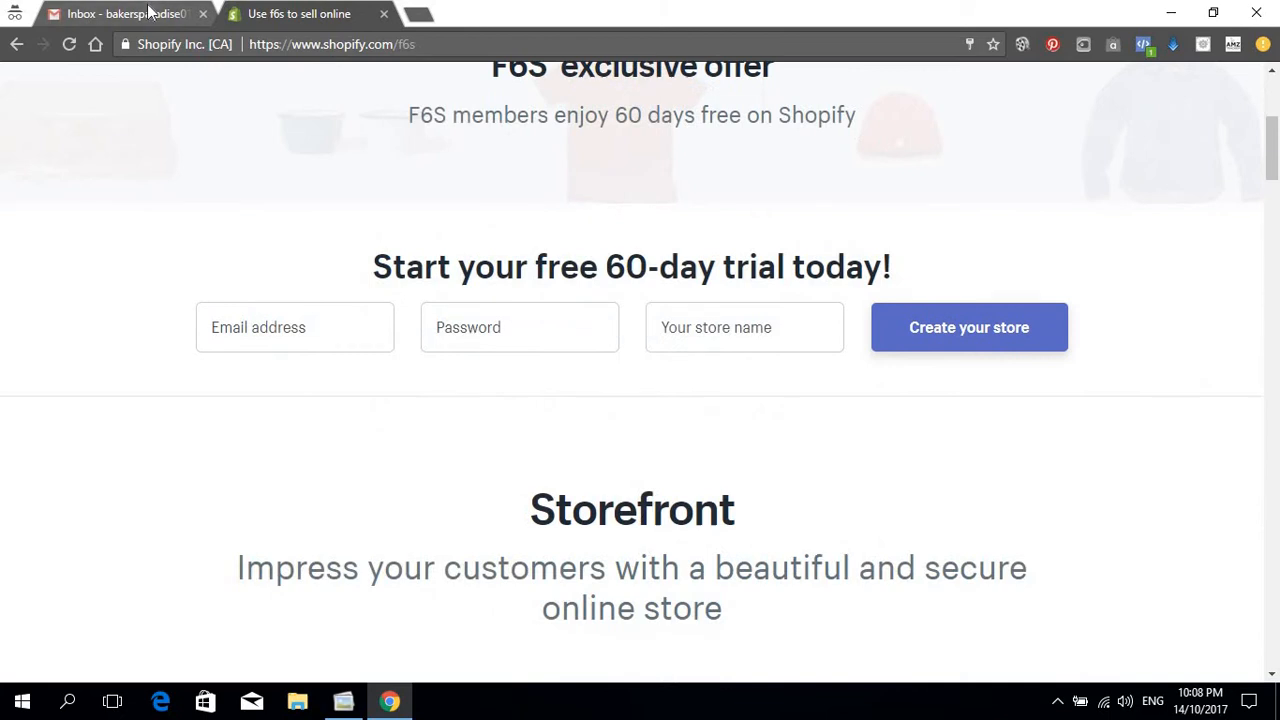
pyautogui.click(150, 13)
pyautogui.click(1237, 92)
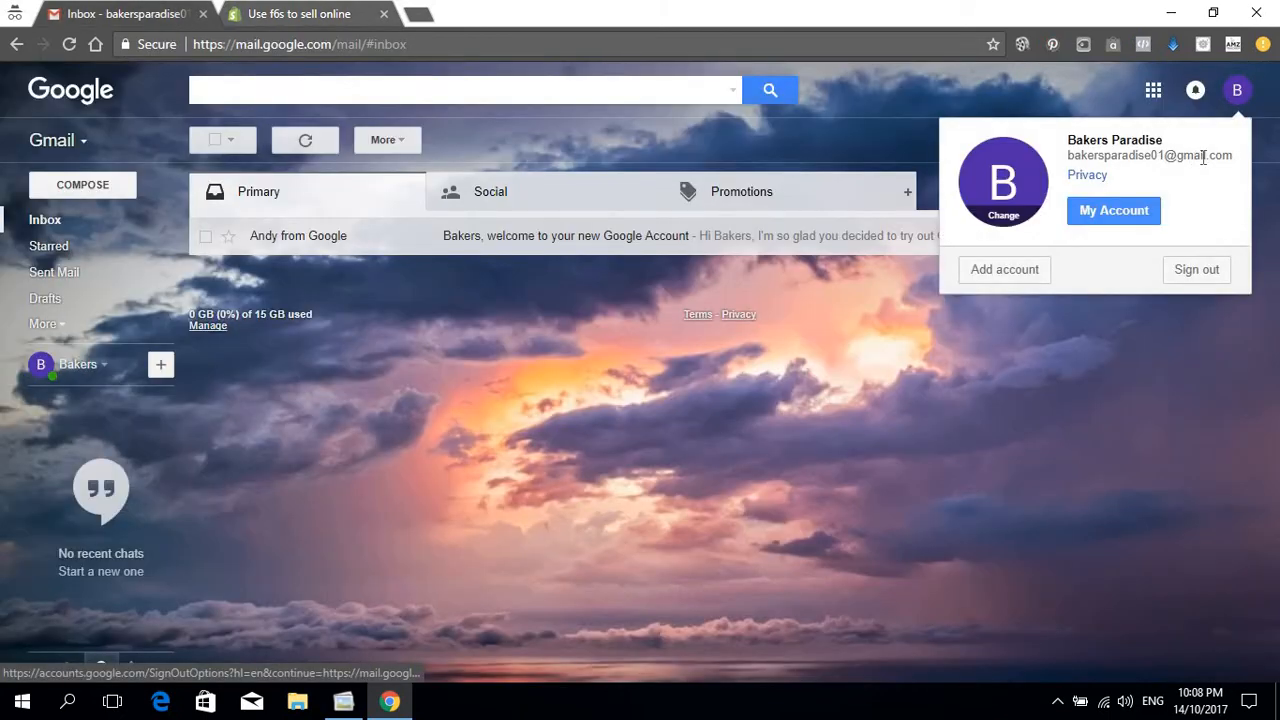
pyautogui.moveTo(1206, 157)
pyautogui.mouseDown()
pyautogui.moveTo(1083, 157)
pyautogui.moveTo(1231, 158)
pyautogui.moveTo(1238, 172)
pyautogui.moveTo(1225, 163)
pyautogui.mouseUp()
pyautogui.click(1083, 157)
pyautogui.rightClick(1225, 163)
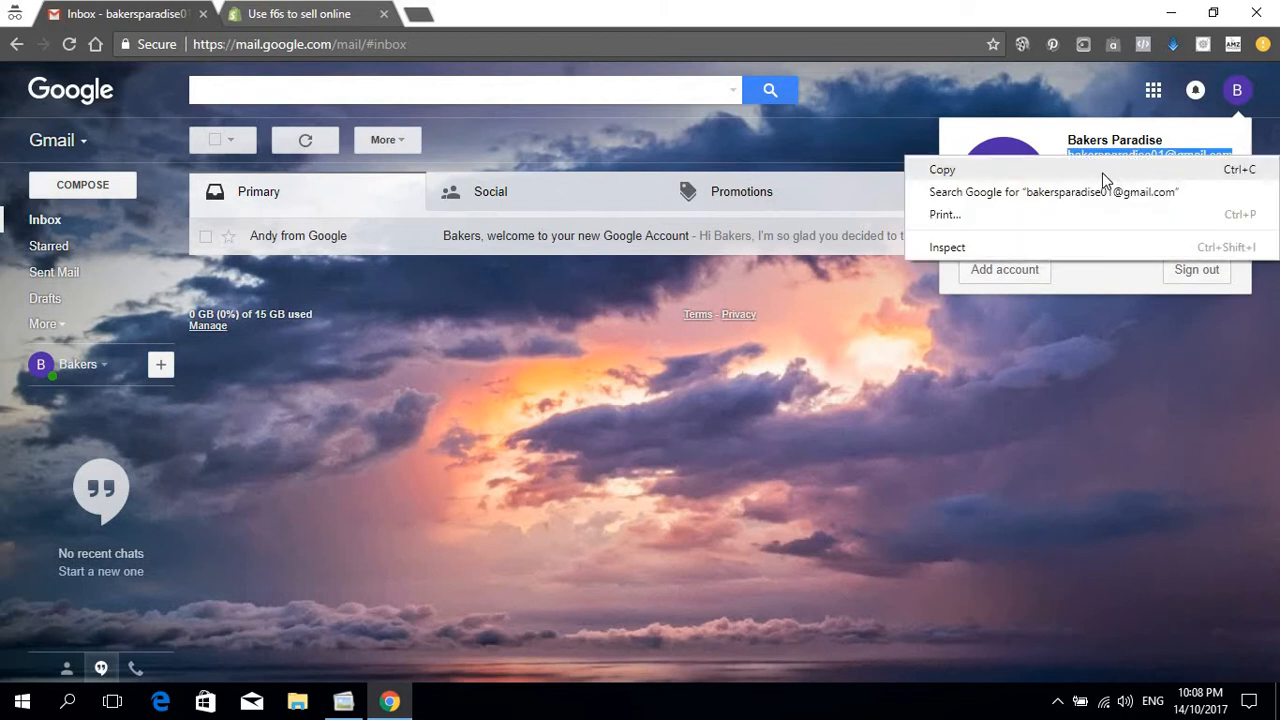
pyautogui.click(1102, 170)
pyautogui.click(299, 14)
pyautogui.click(294, 329)
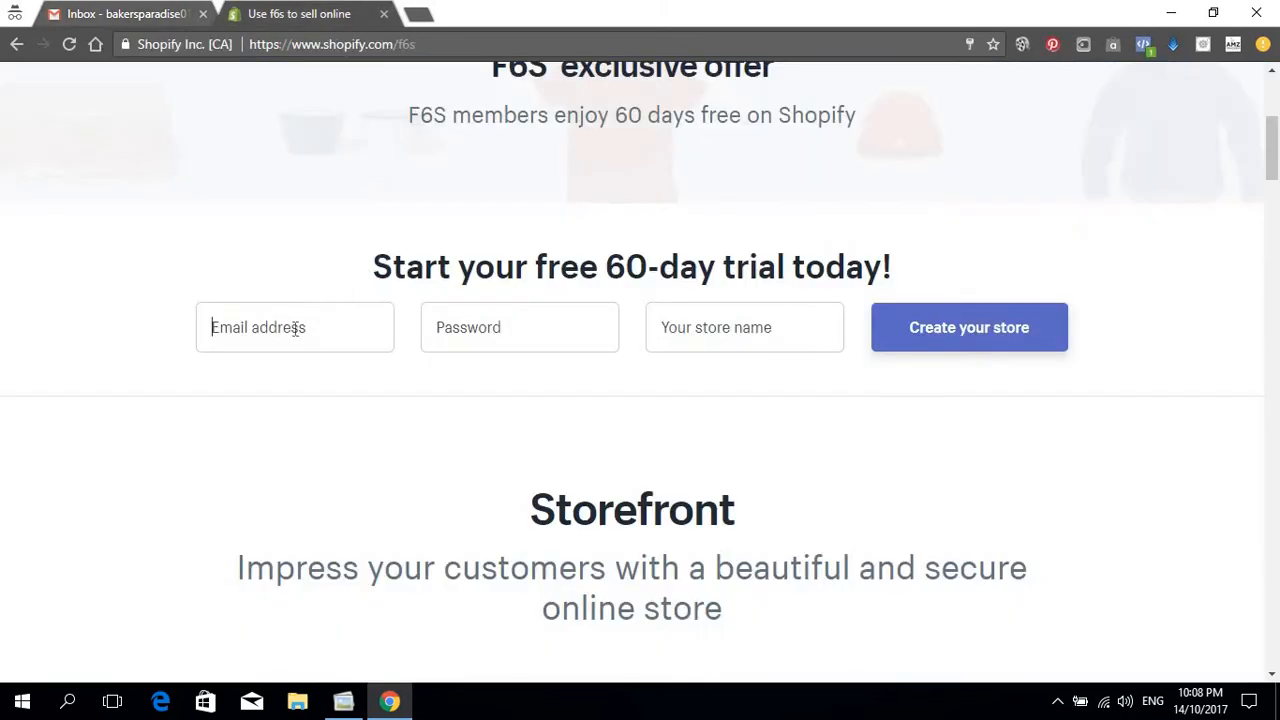
# Step: Paste the account e-mail and enter the Shopify password
pyautogui.hotkey('ctrl', 'v')
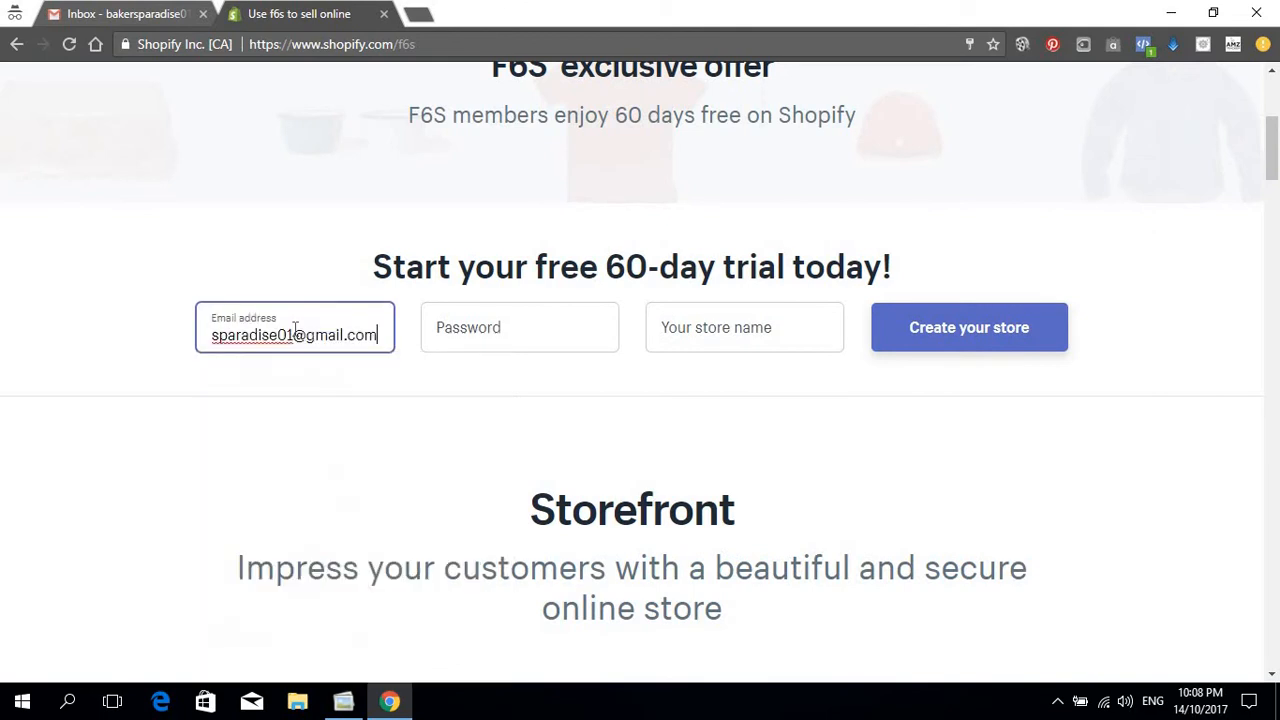
pyautogui.click(532, 318)
pyautogui.write('*****')
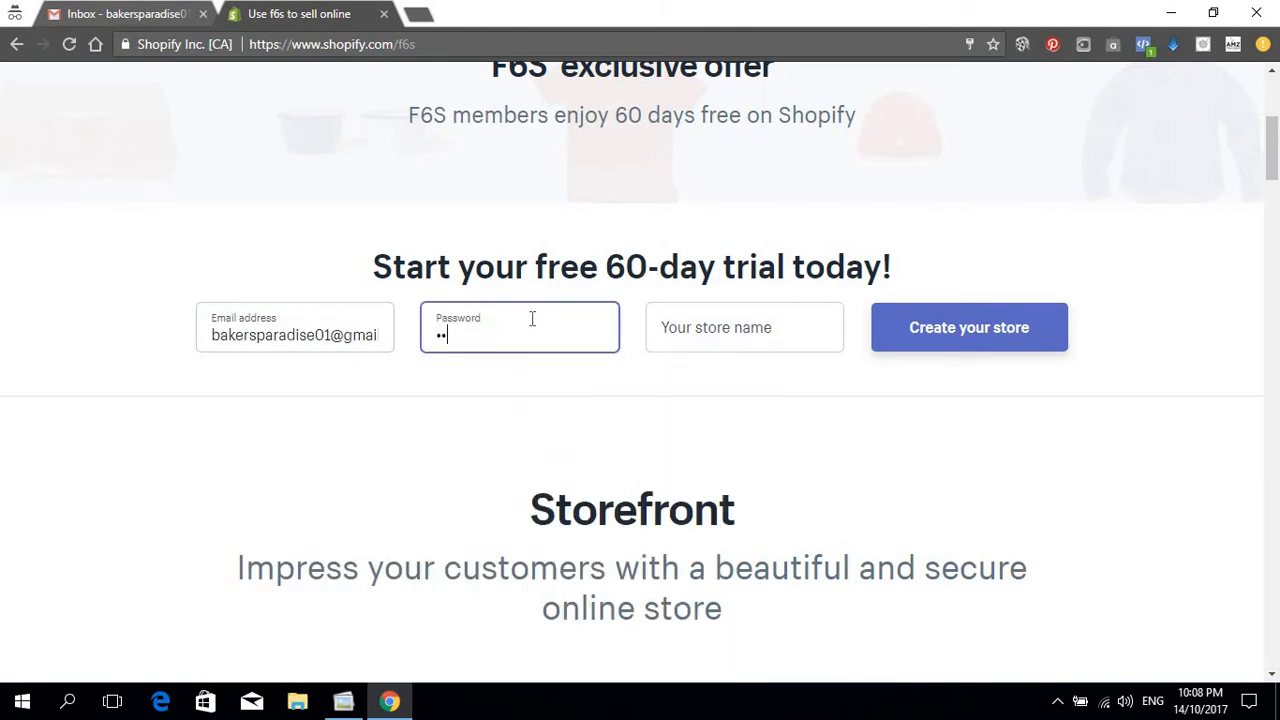
pyautogui.press('BackSpace')
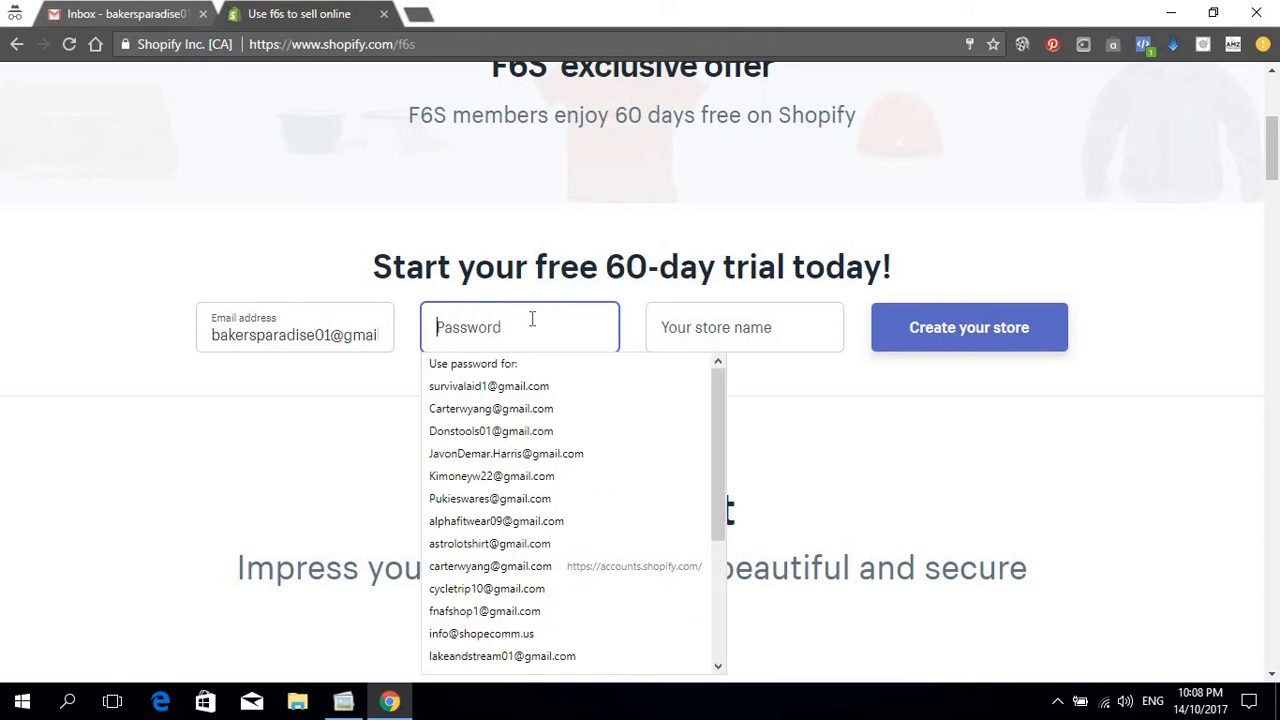
pyautogui.write('****')
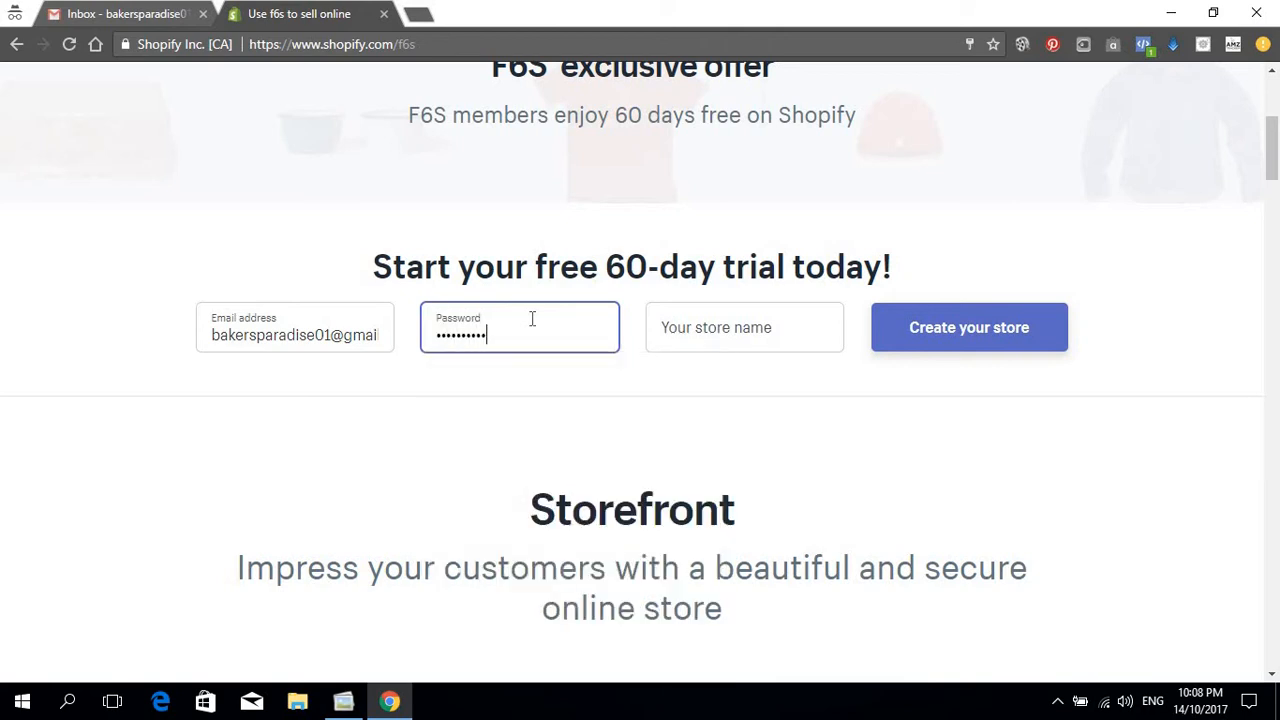
# Step: Name the store 'The Bakers Paradise' and create it
pyautogui.click(713, 325)
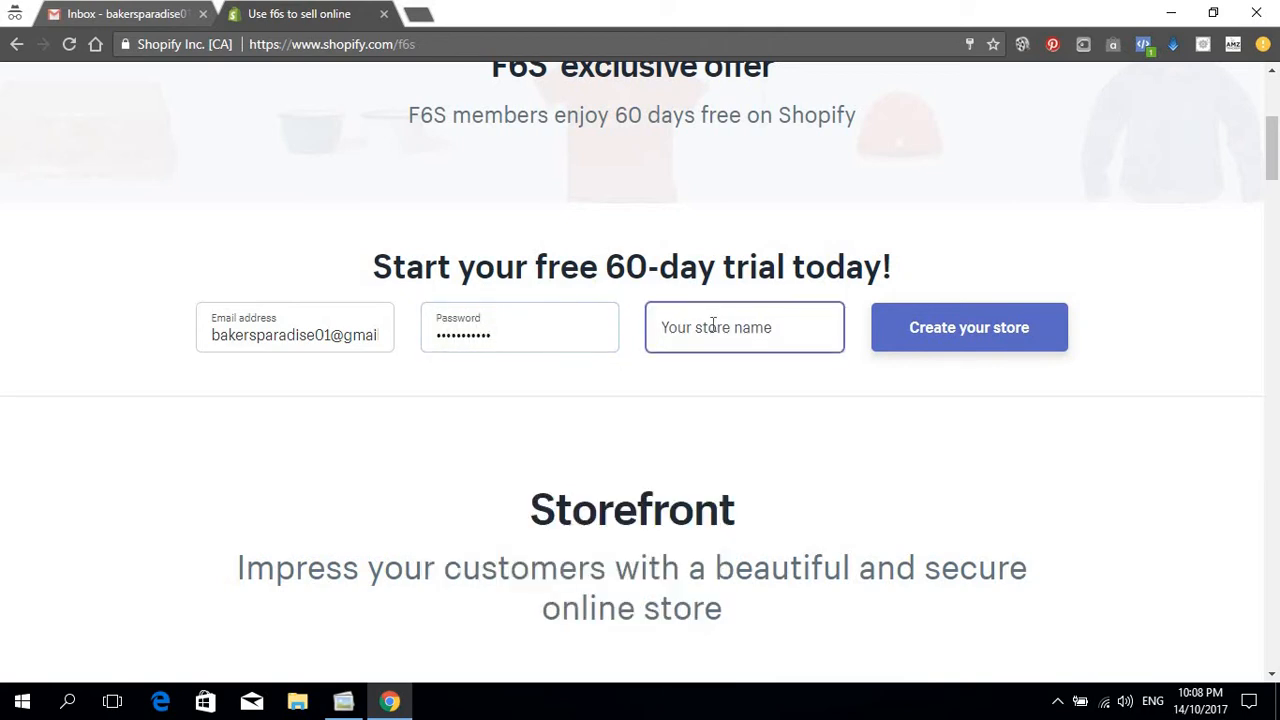
pyautogui.write('Baker')
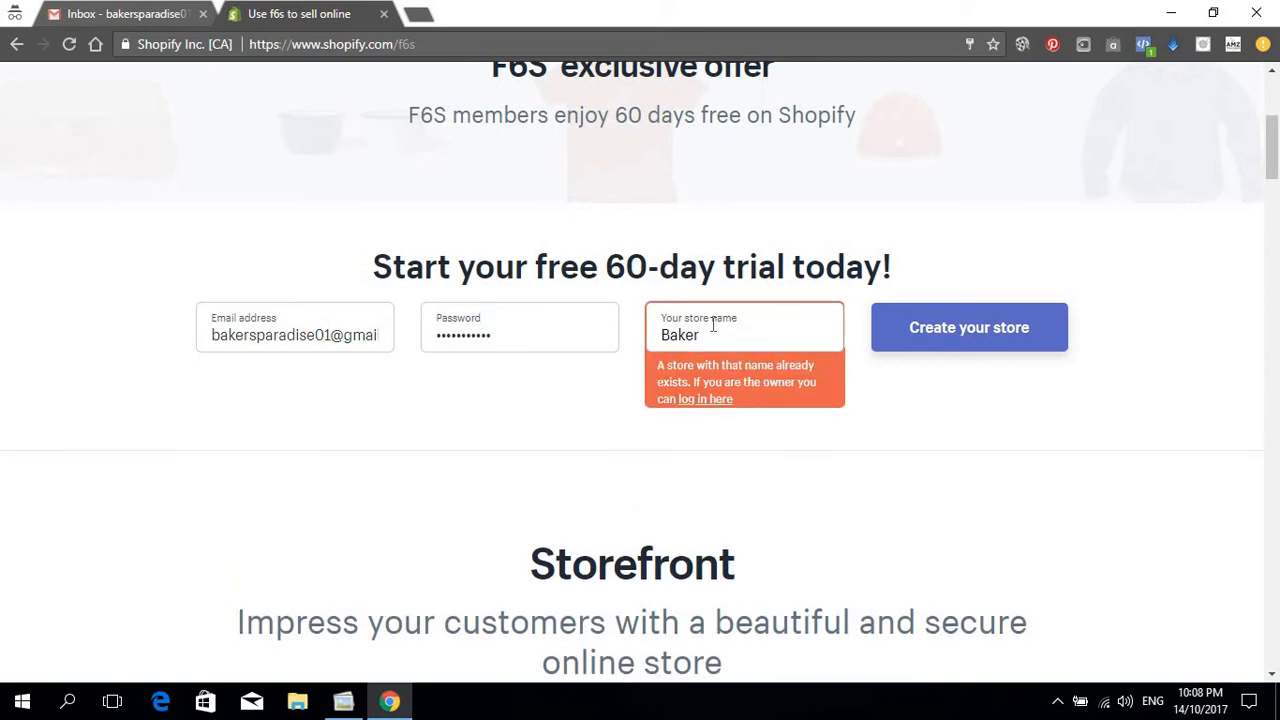
pyautogui.write('s ')
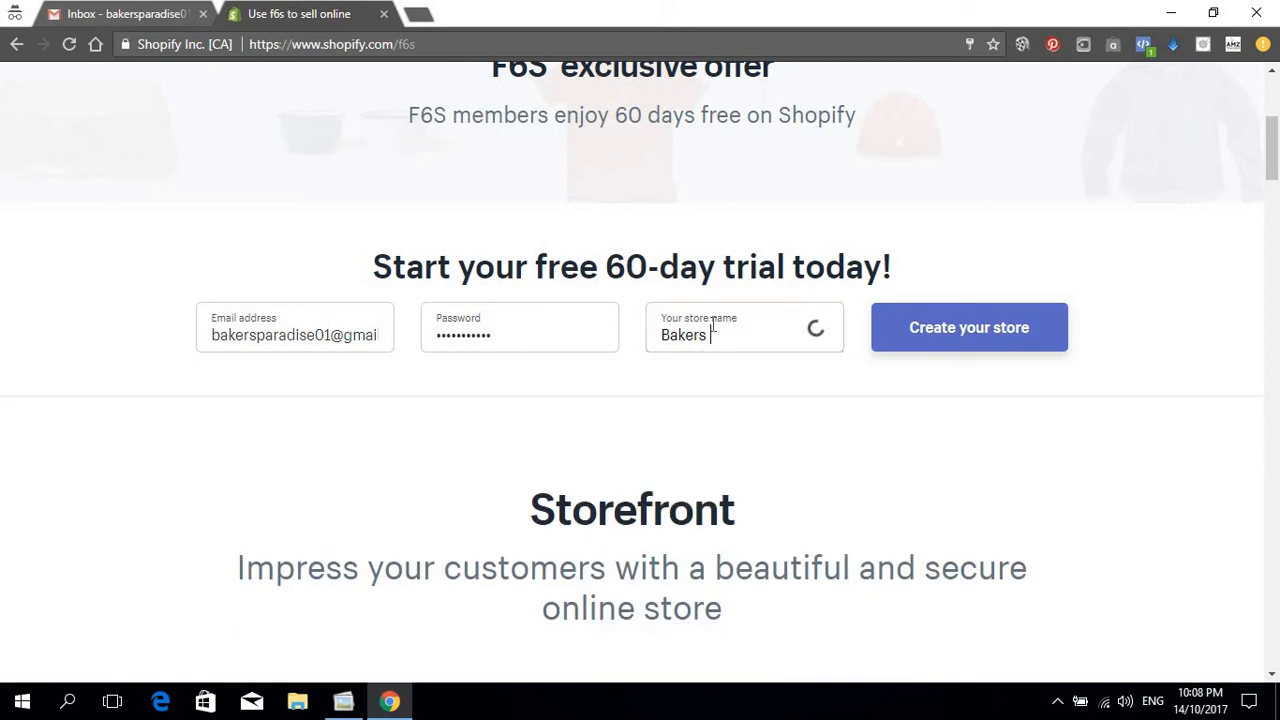
pyautogui.write('Paradise')
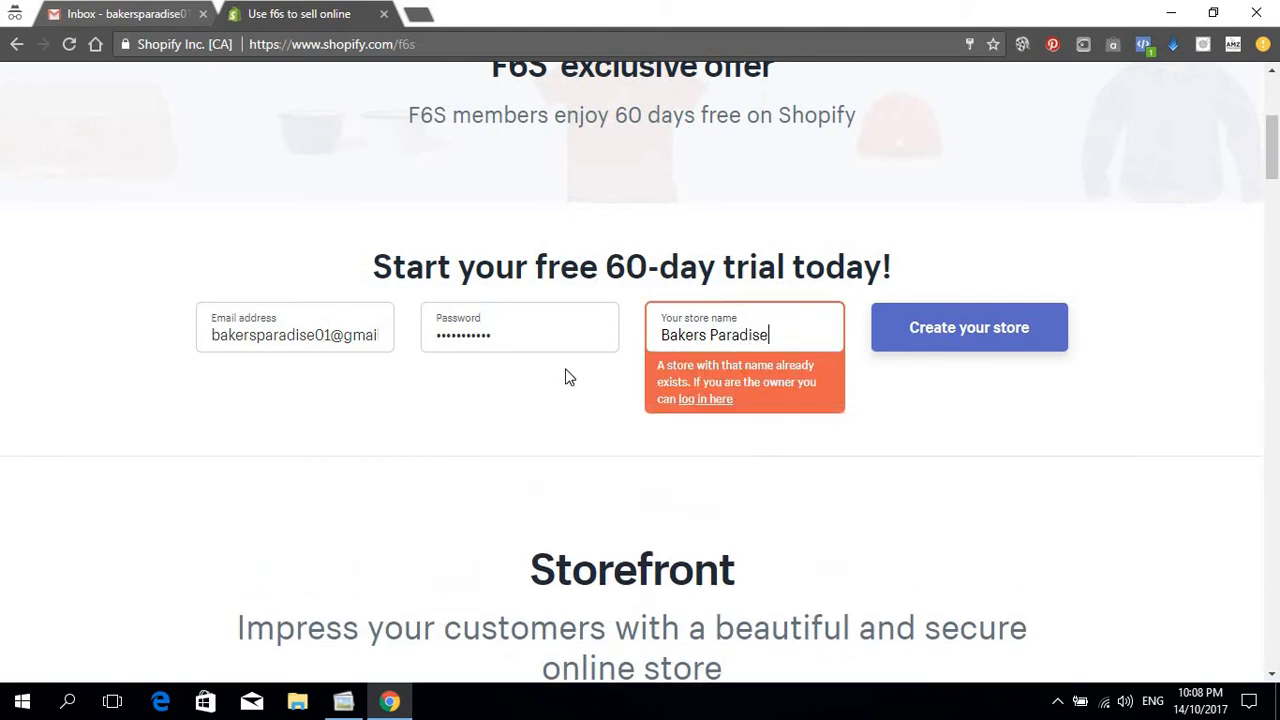
pyautogui.click(664, 330)
pyautogui.write('The')
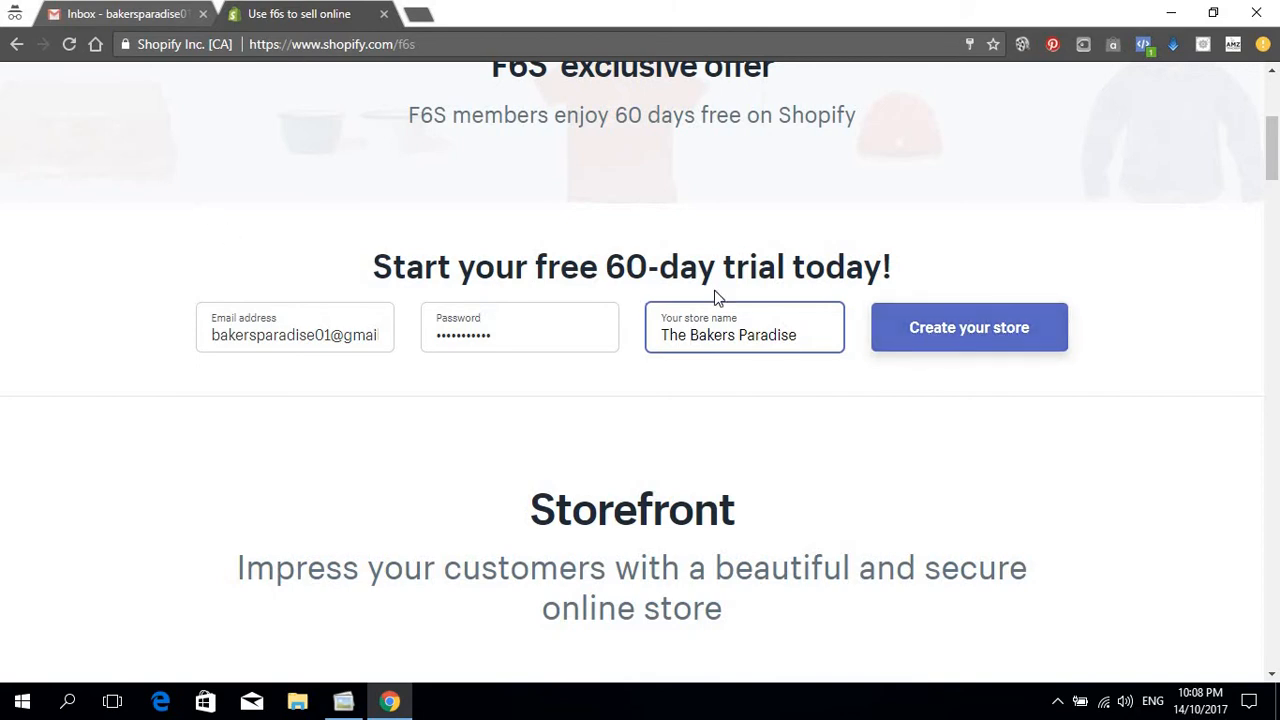
pyautogui.click(976, 335)
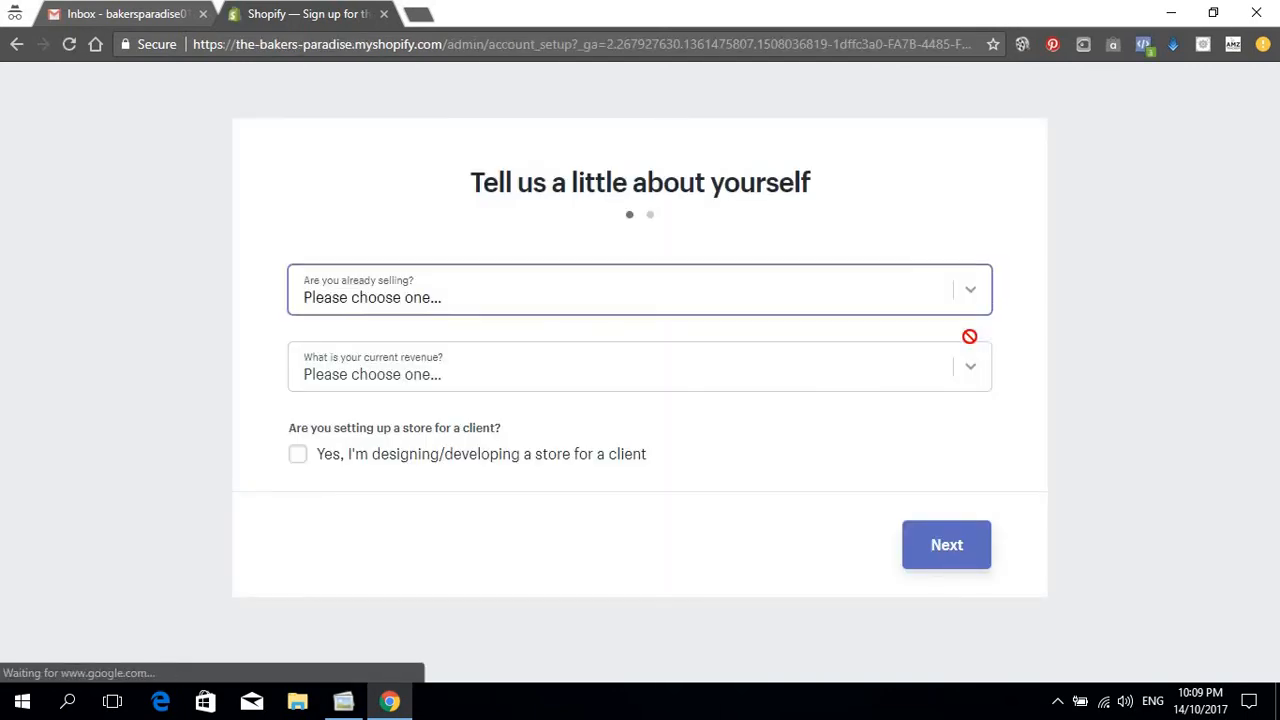
# Step: Answer 'I'm not selling products yet' to the already-selling question
pyautogui.click(603, 287)
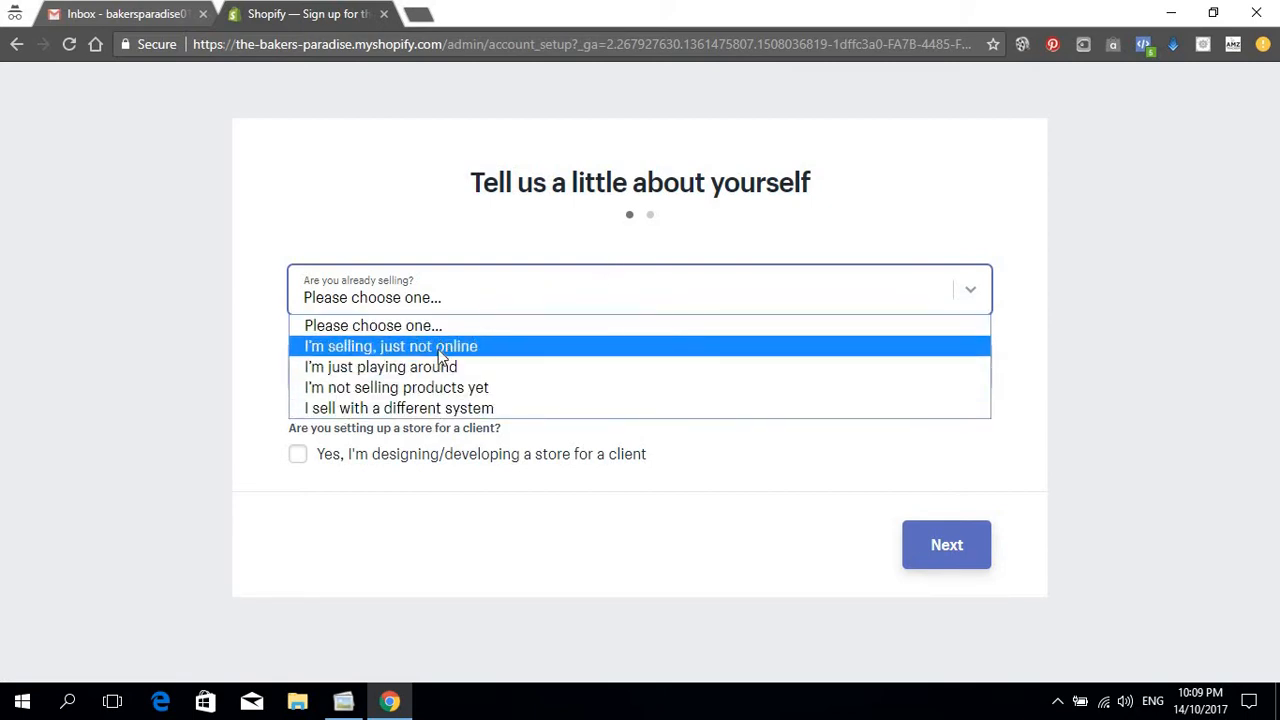
pyautogui.click(428, 392)
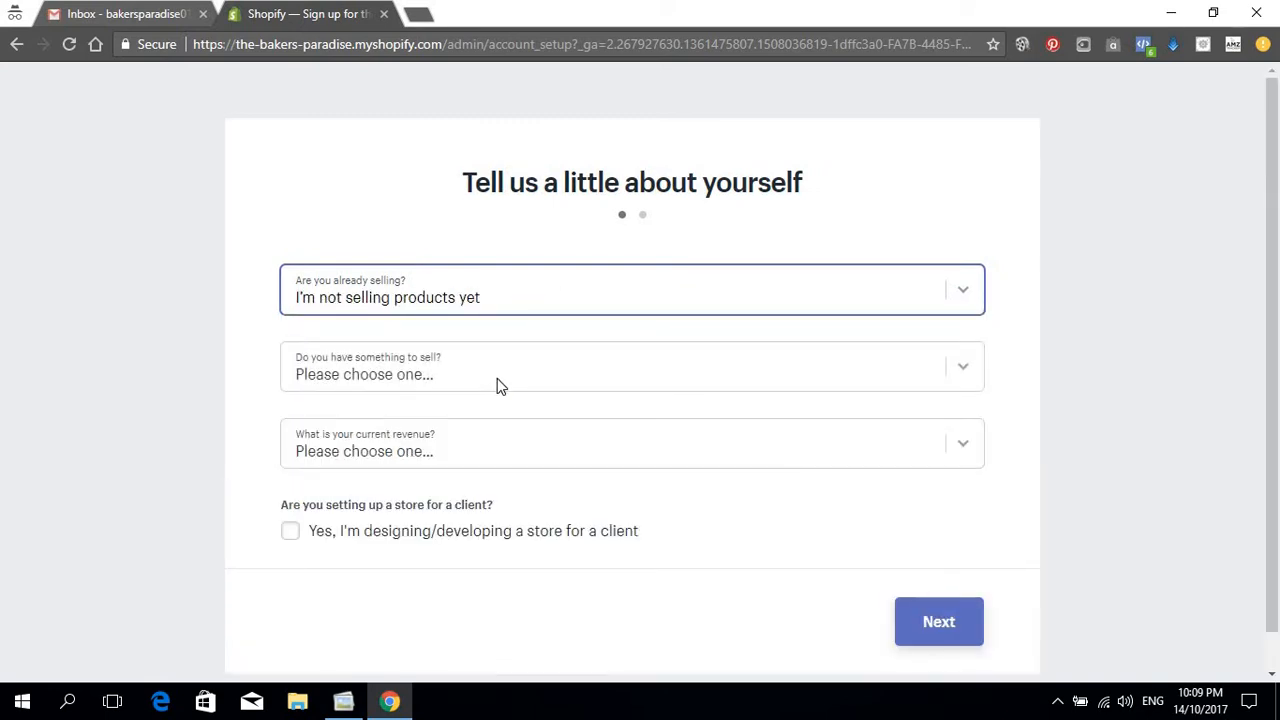
pyautogui.click(497, 378)
pyautogui.click(539, 298)
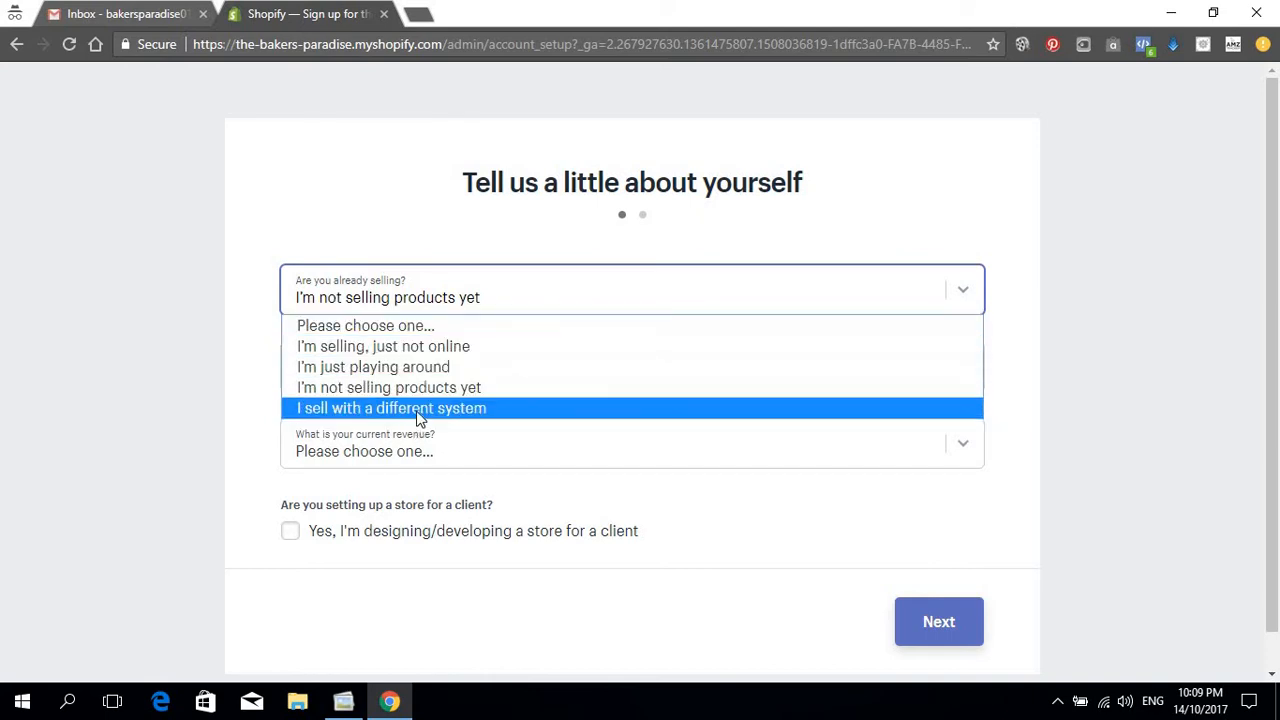
pyautogui.click(349, 182)
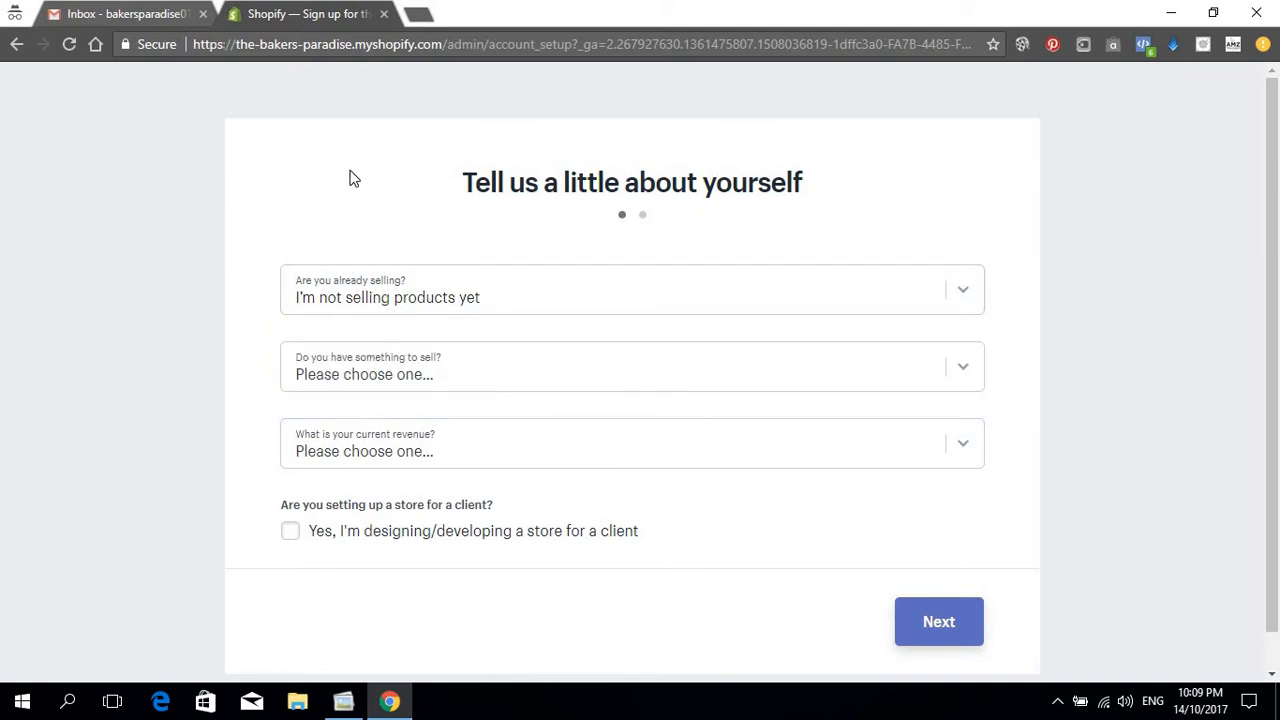
pyautogui.click(416, 285)
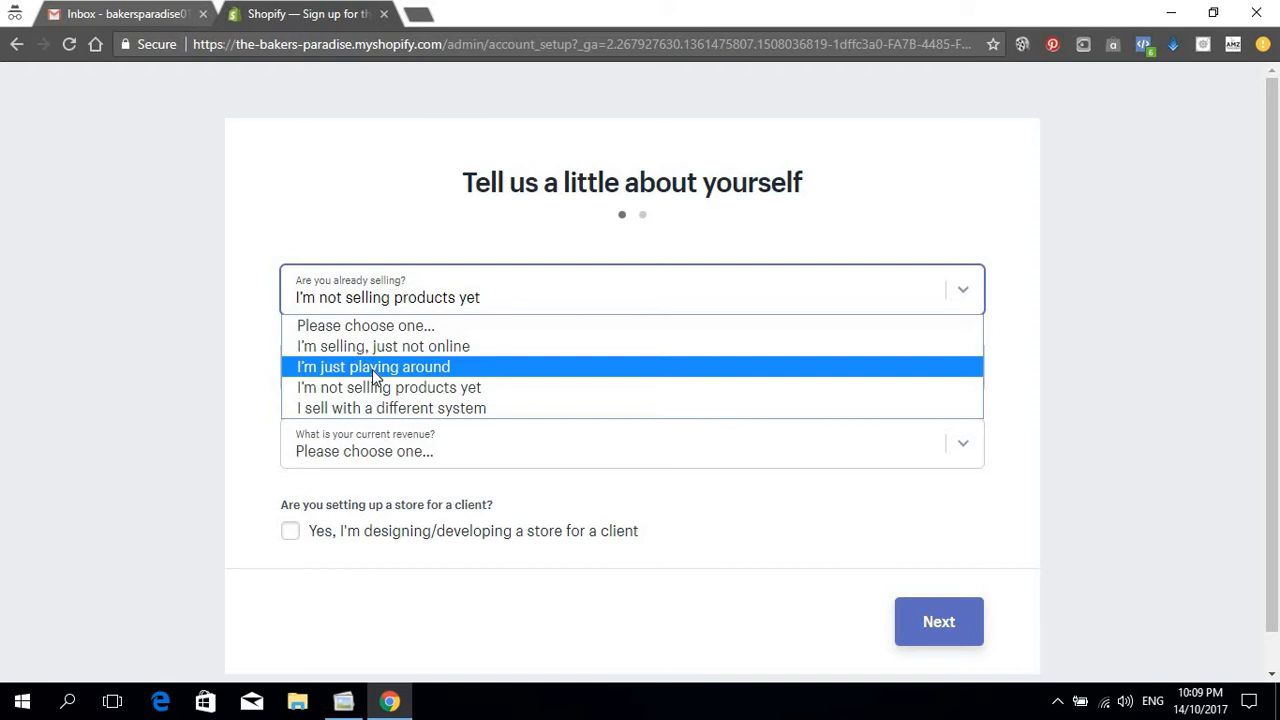
pyautogui.click(268, 298)
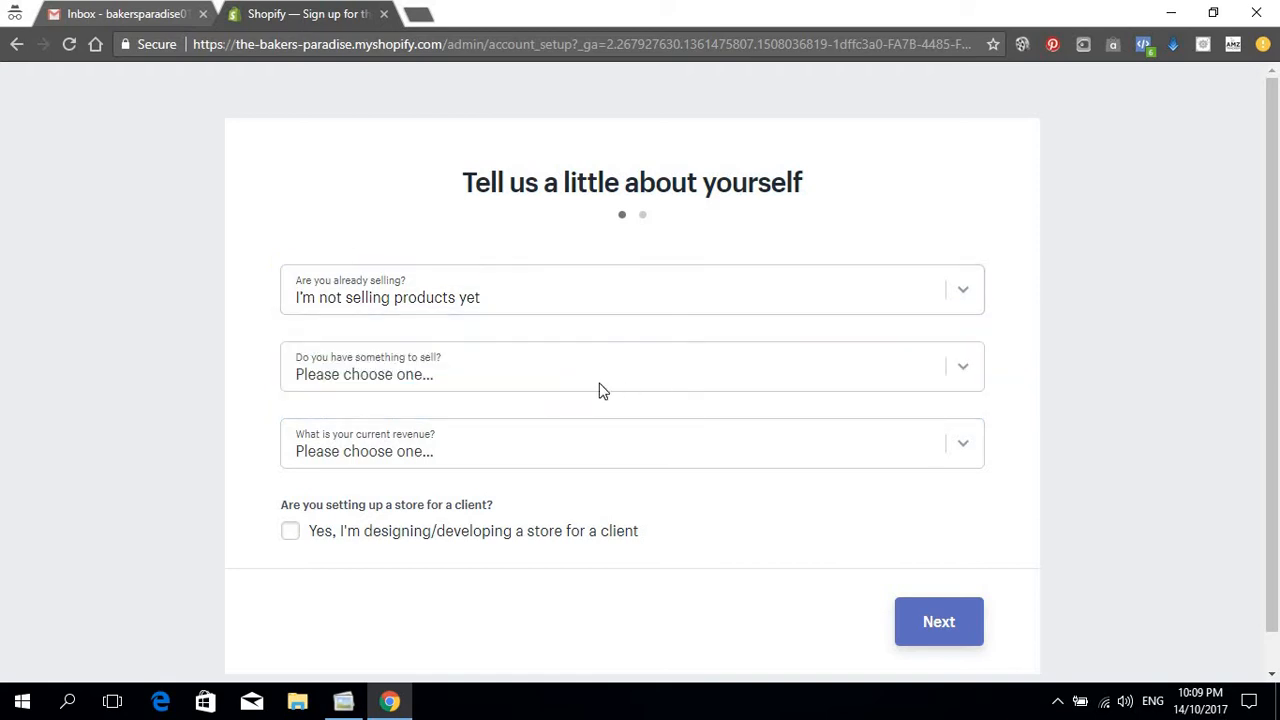
# Step: Say product launches in a few weeks, set revenue to $0, and continue
pyautogui.click(578, 366)
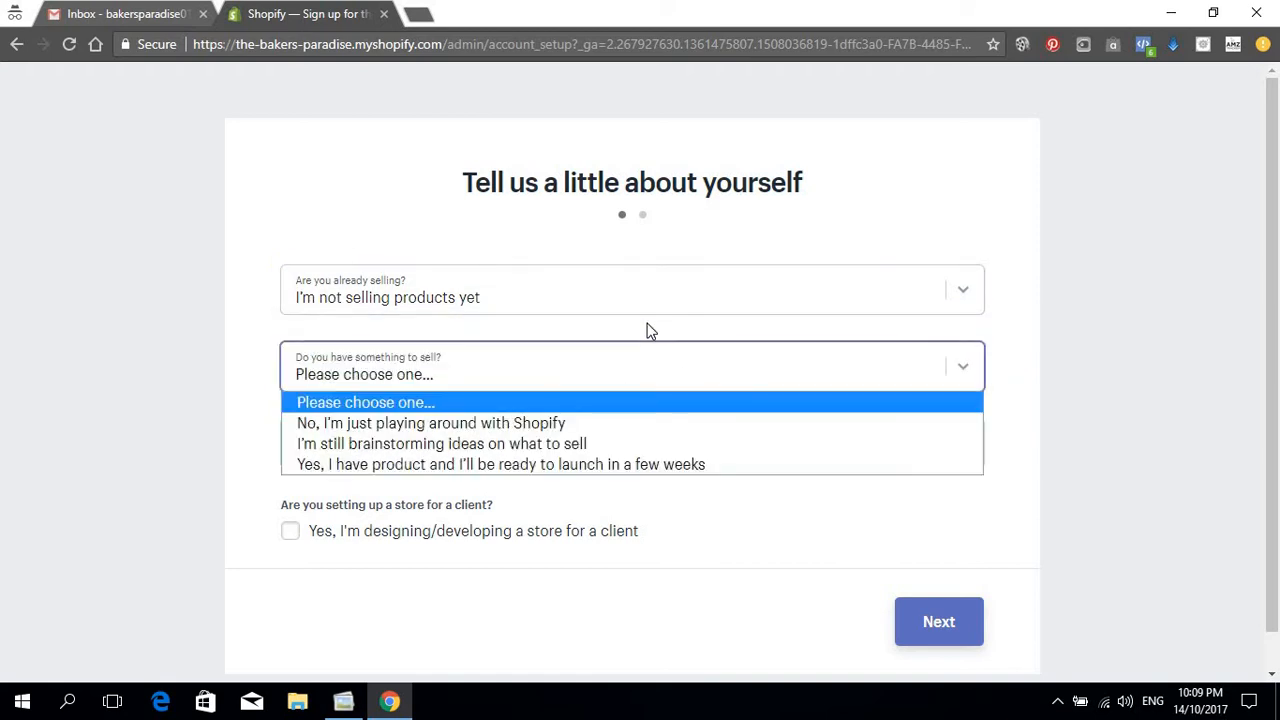
pyautogui.click(478, 464)
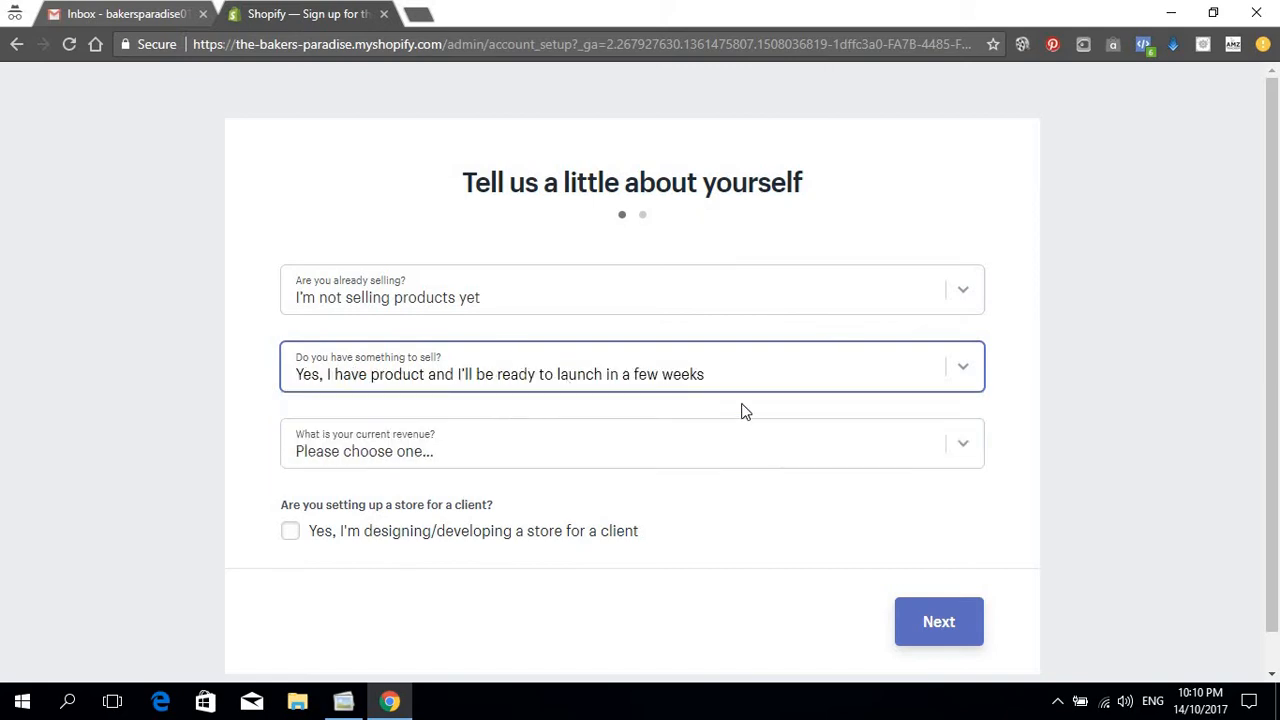
pyautogui.click(456, 452)
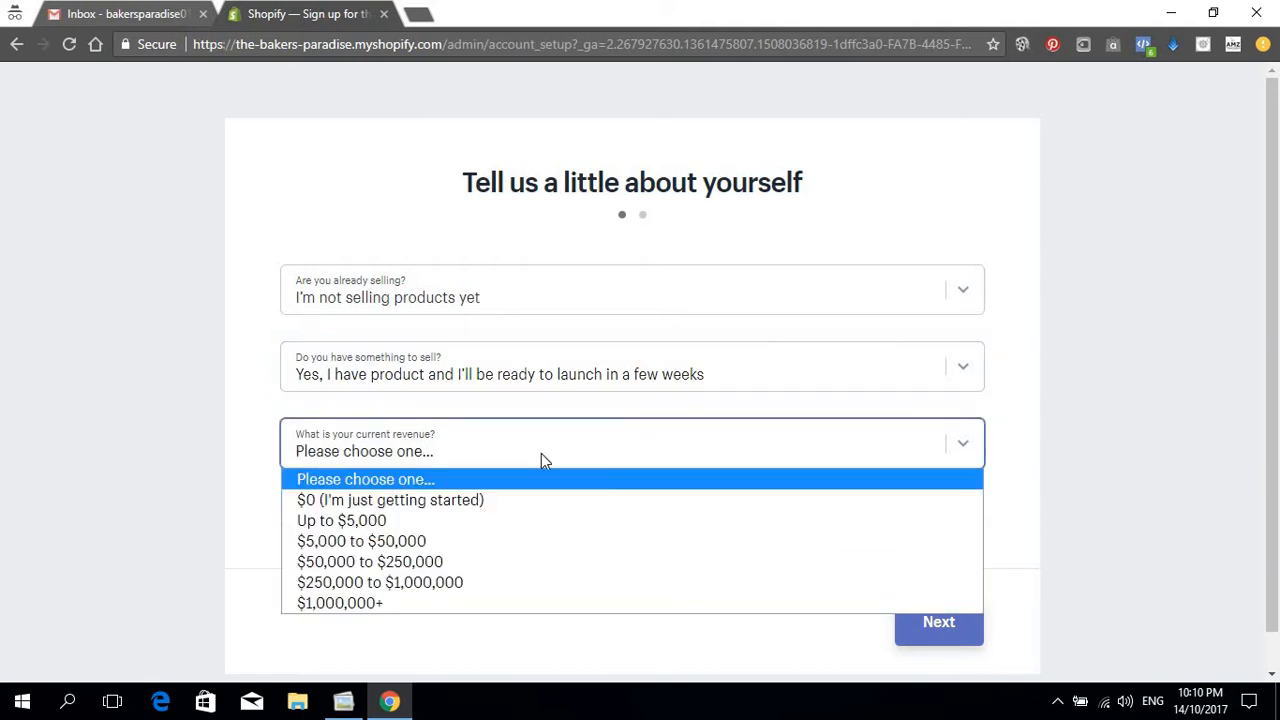
pyautogui.click(400, 500)
pyautogui.scroll(-1, 415, 512)
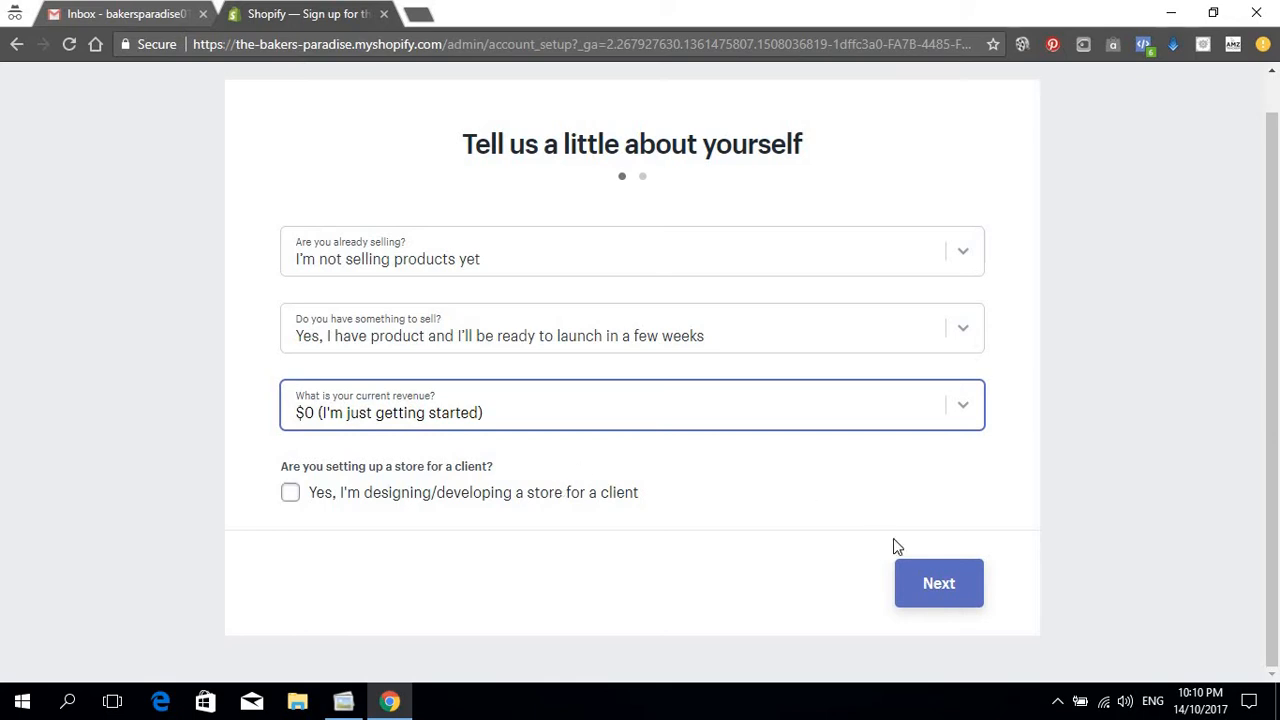
pyautogui.click(937, 585)
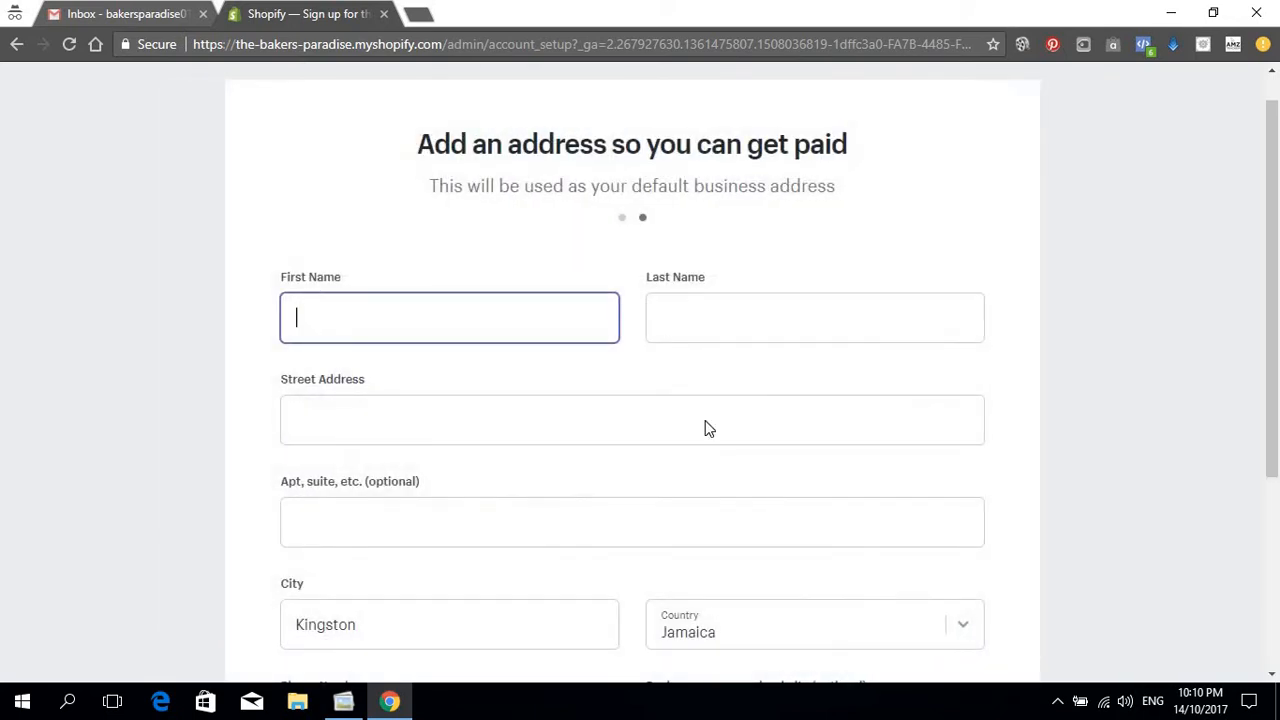
# Step: Fill the business address from a saved entry and change the state to Florida
pyautogui.scroll(-3, 706, 429)
pyautogui.scroll(4, 691, 414)
pyautogui.scroll(-3, 663, 380)
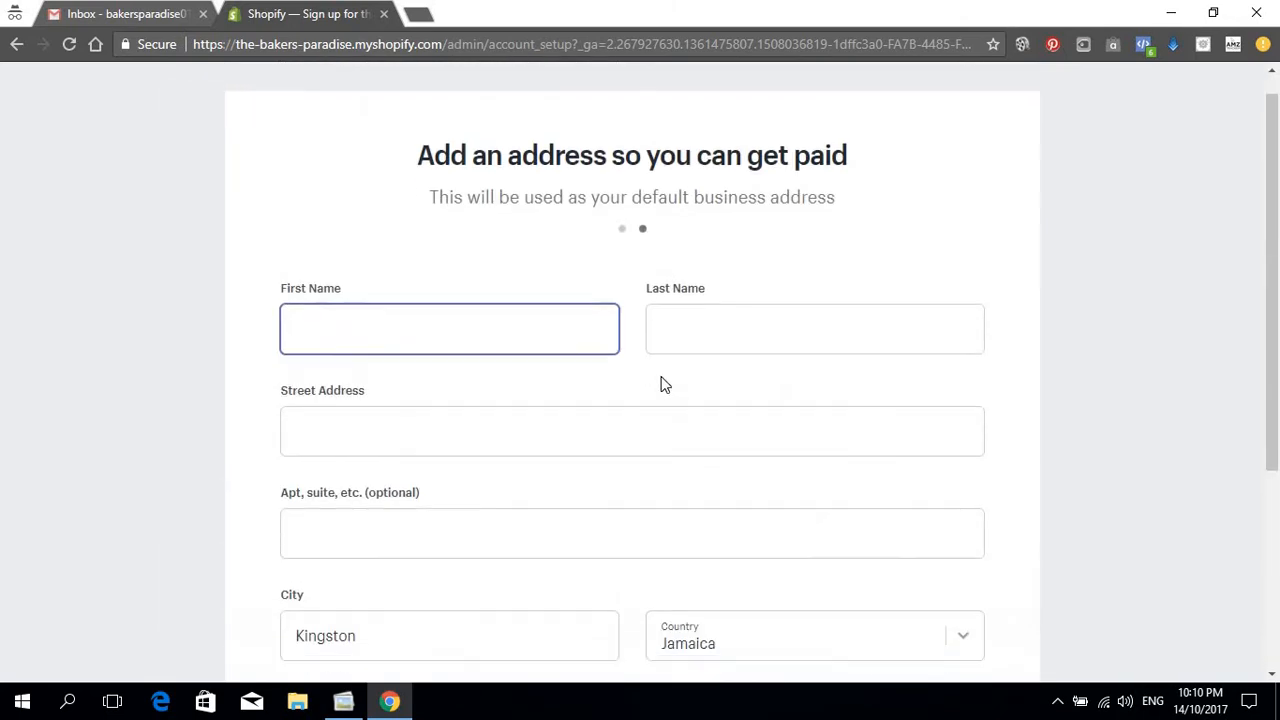
pyautogui.scroll(3, 887, 334)
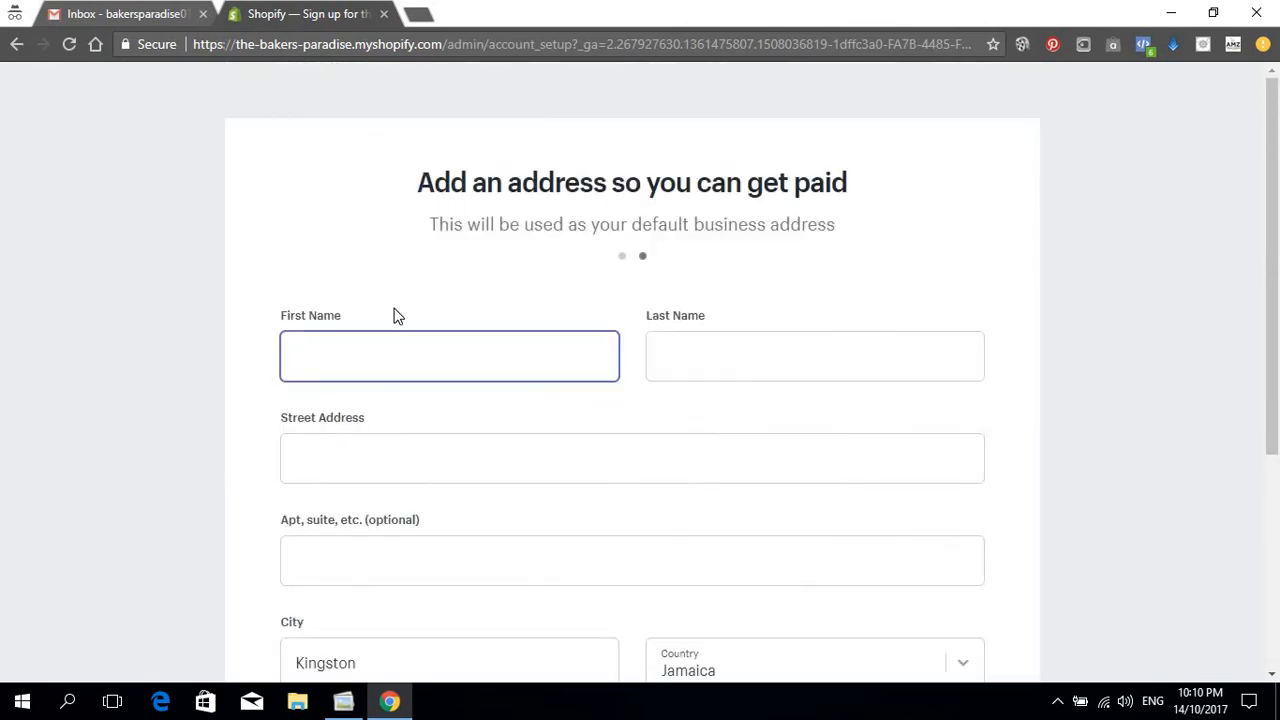
pyautogui.scroll(-2, 503, 314)
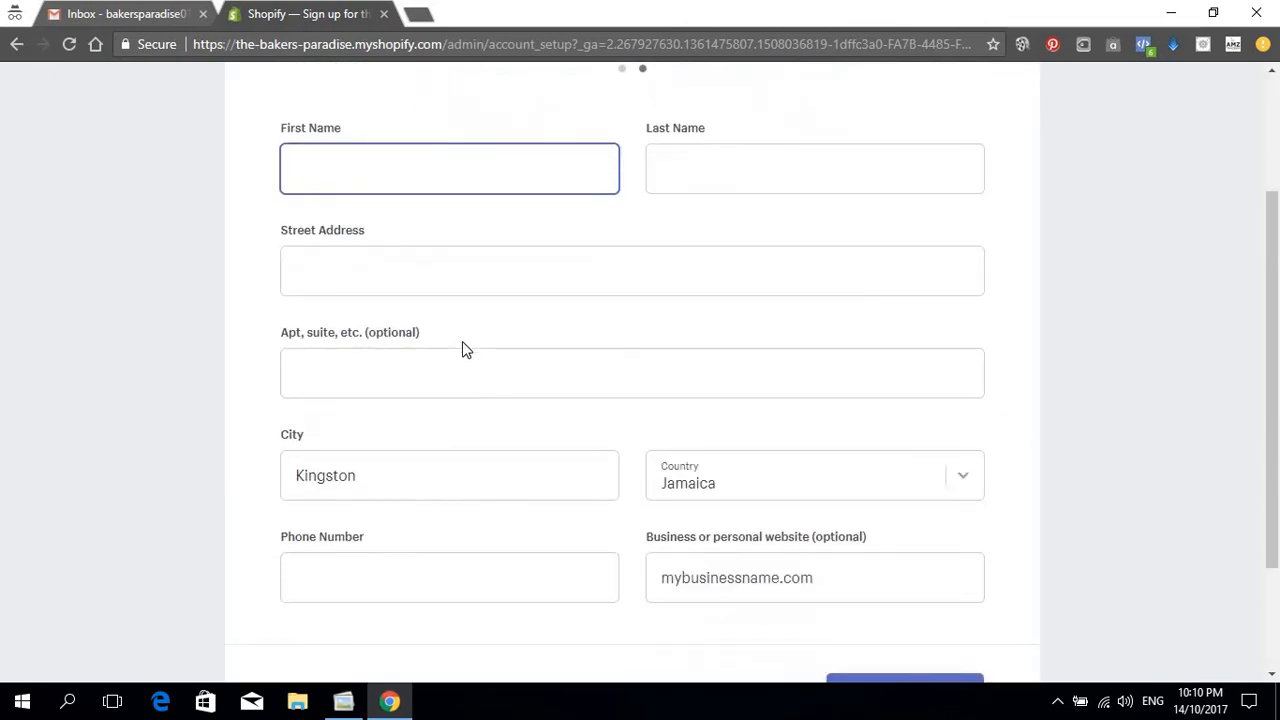
pyautogui.scroll(-2, 463, 349)
pyautogui.scroll(2, 540, 380)
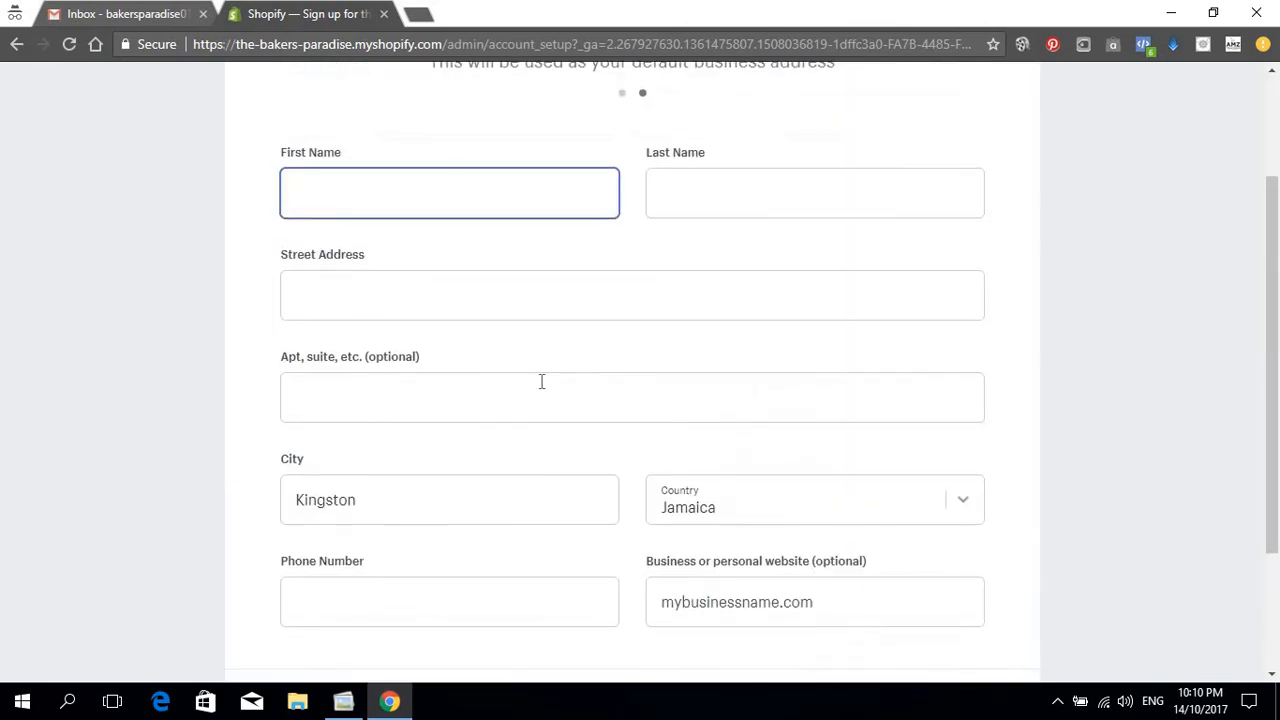
pyautogui.click(461, 208)
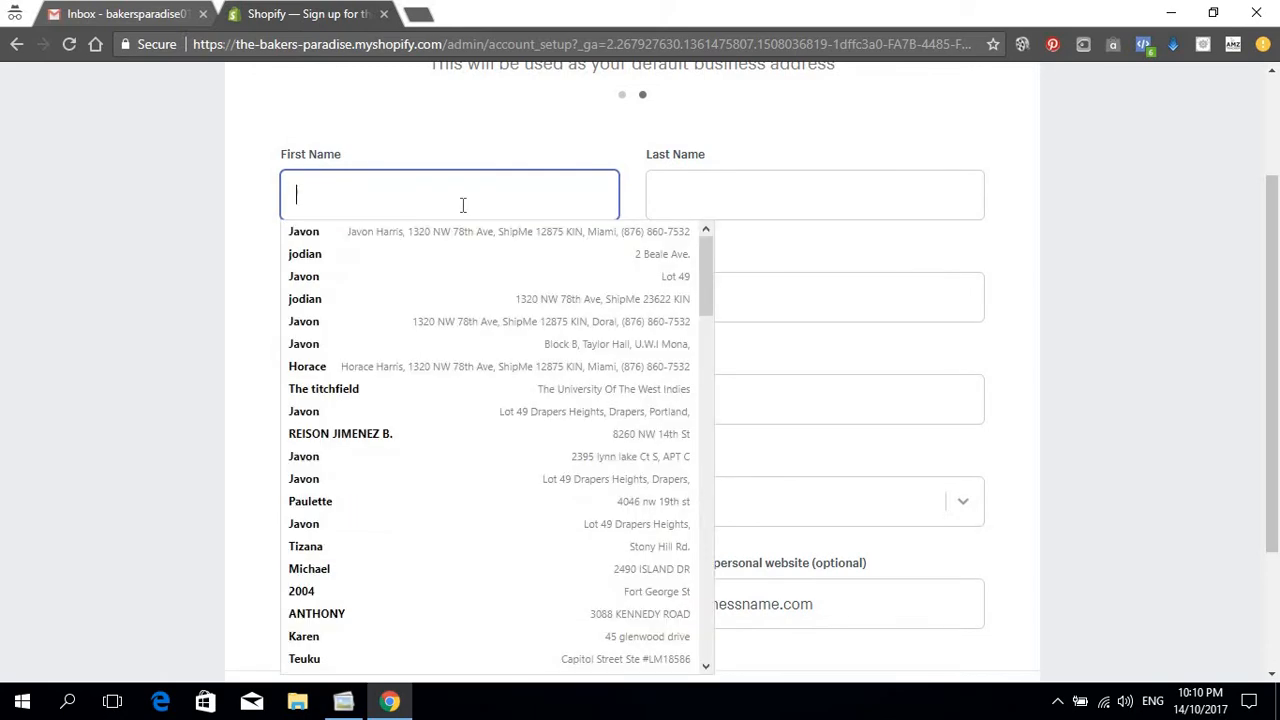
pyautogui.click(370, 233)
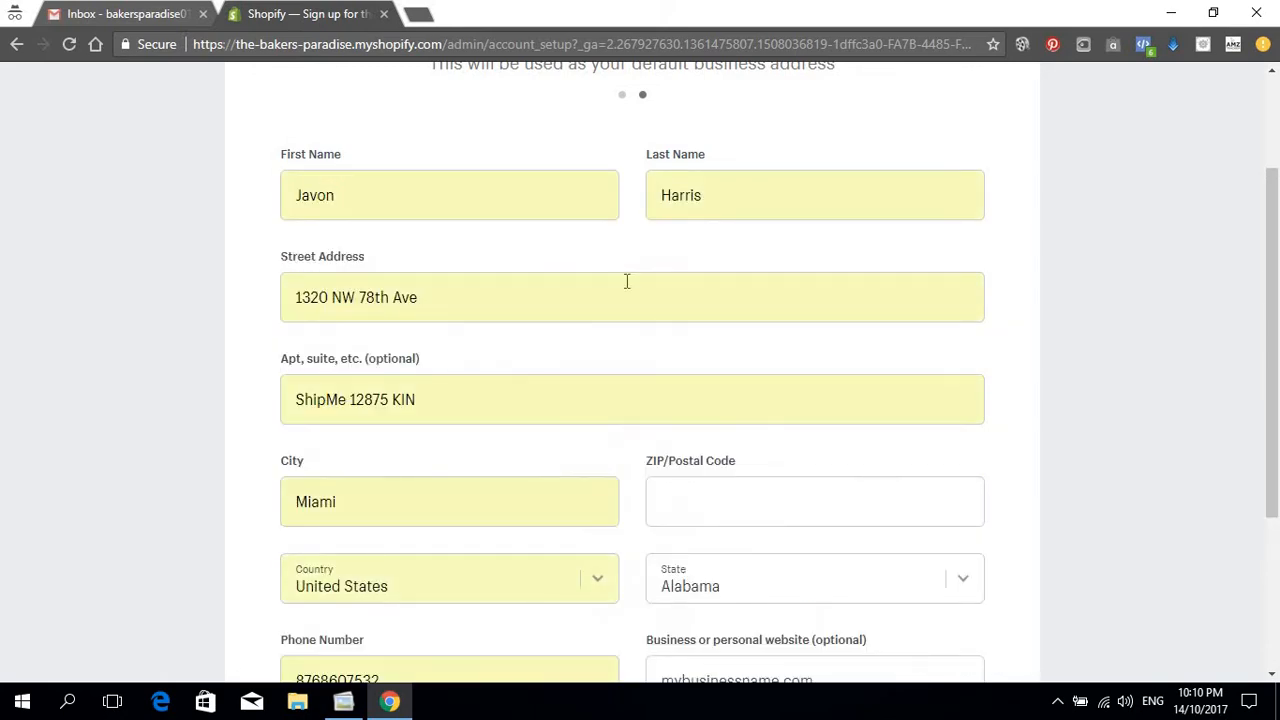
pyautogui.scroll(-3, 674, 280)
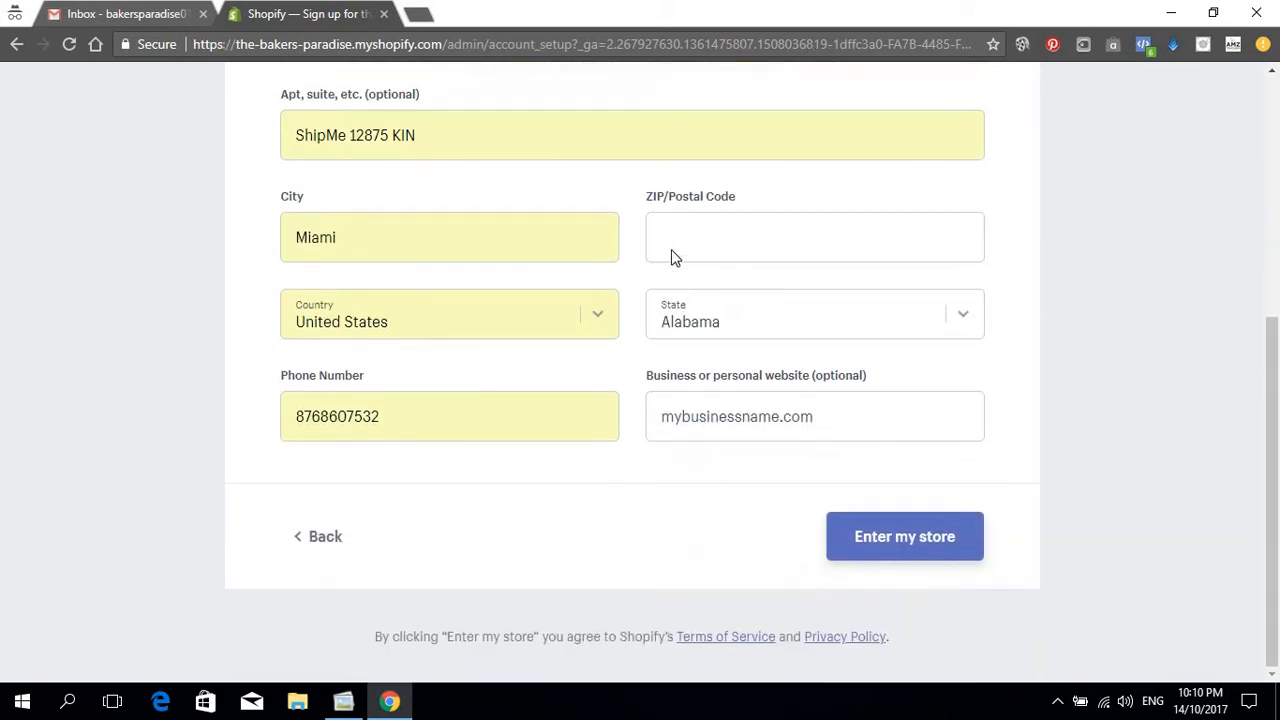
pyautogui.click(828, 318)
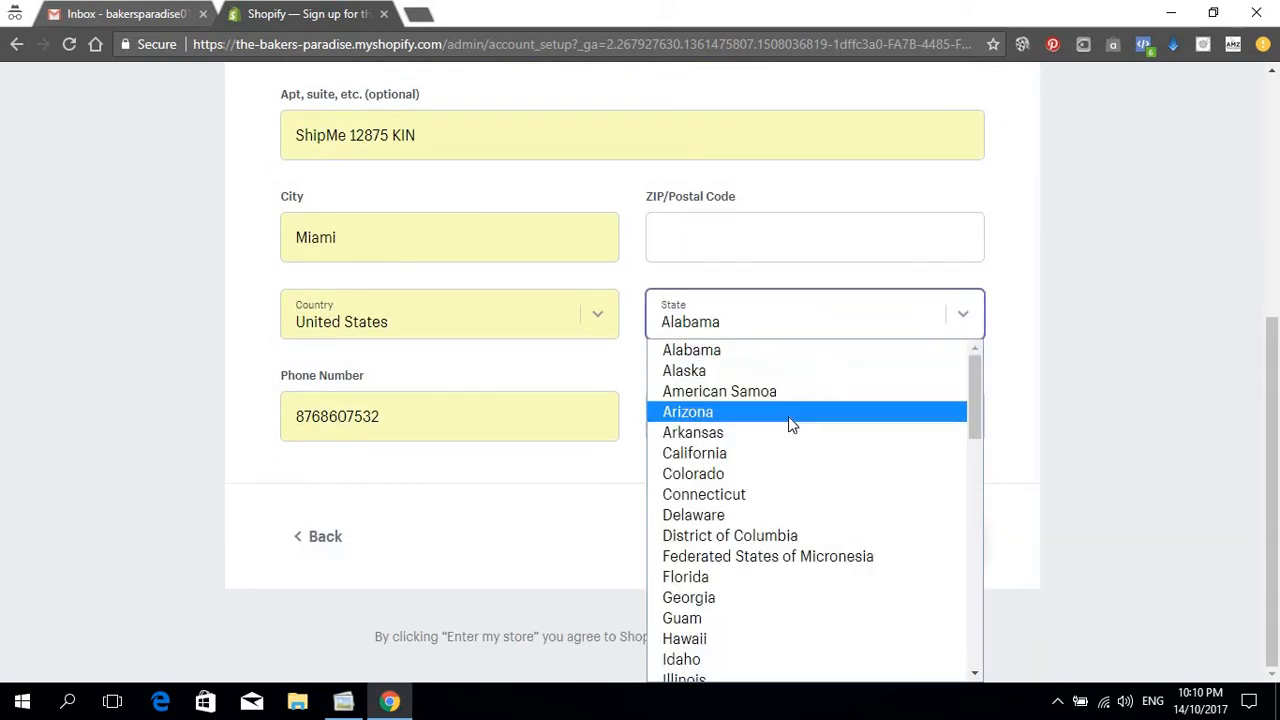
pyautogui.press('f')
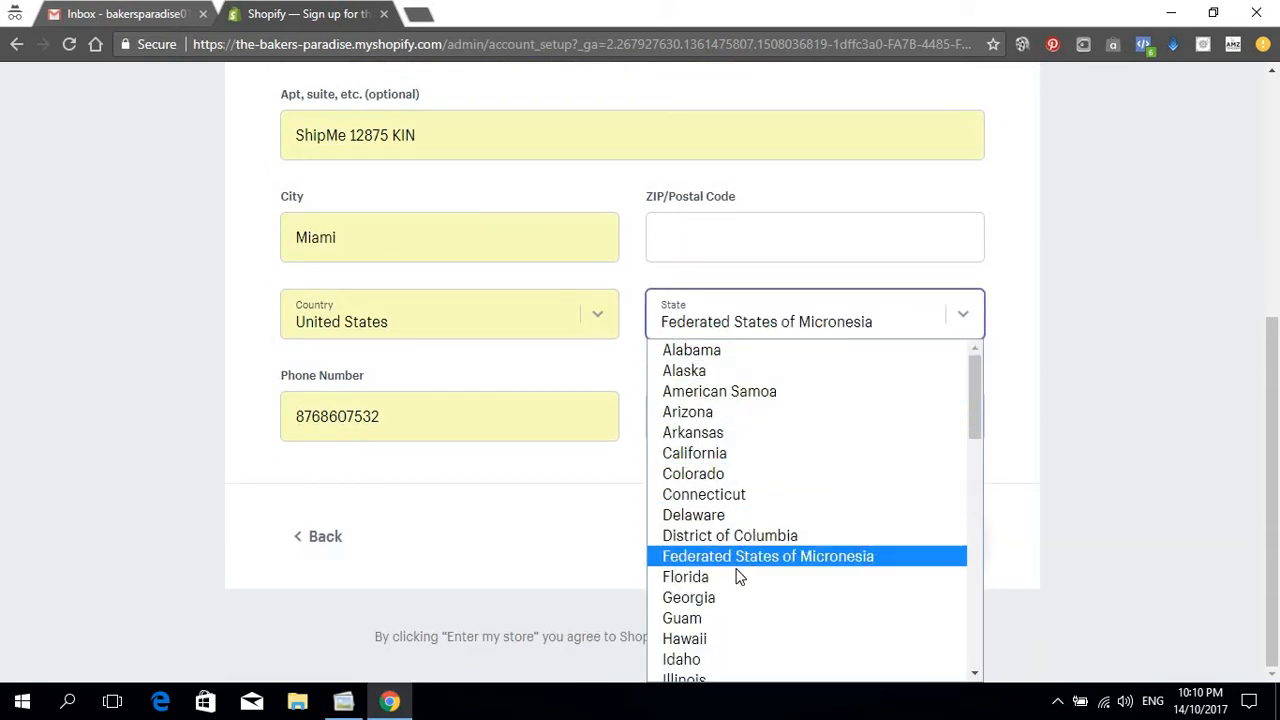
pyautogui.click(712, 576)
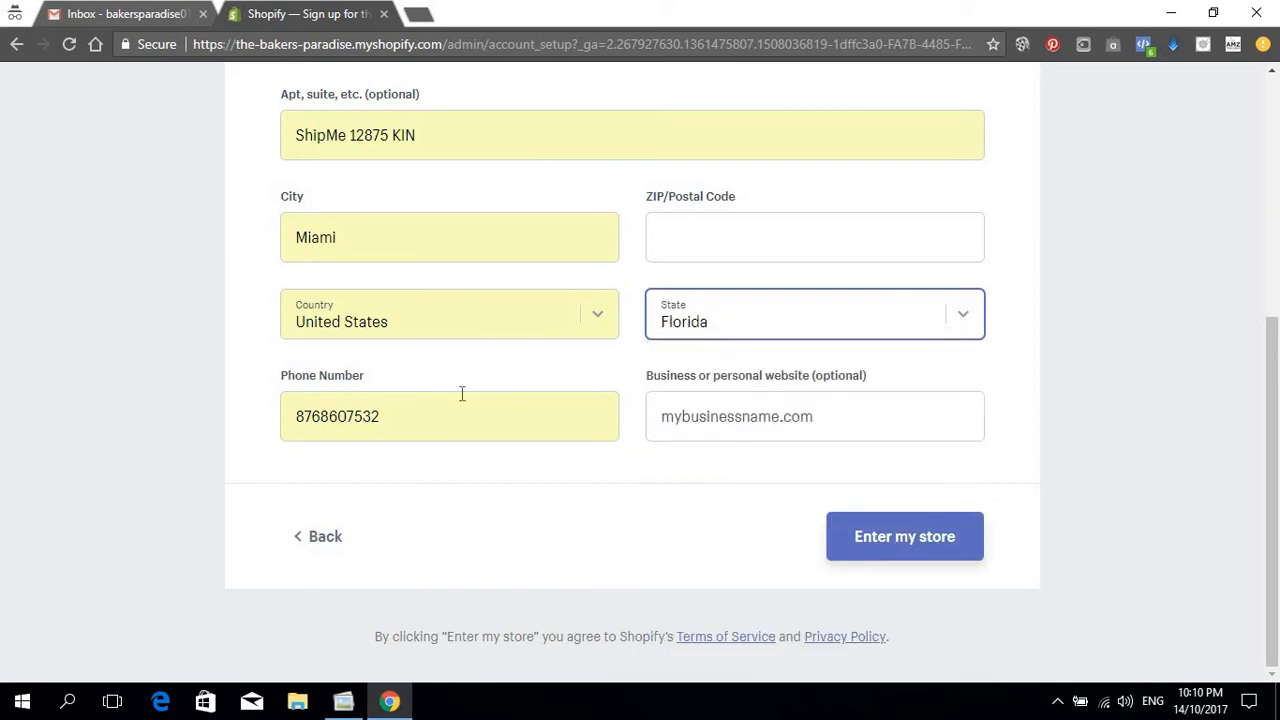
# Step: Submit the address form, which flags the empty ZIP/Postal Code field
pyautogui.click(420, 421)
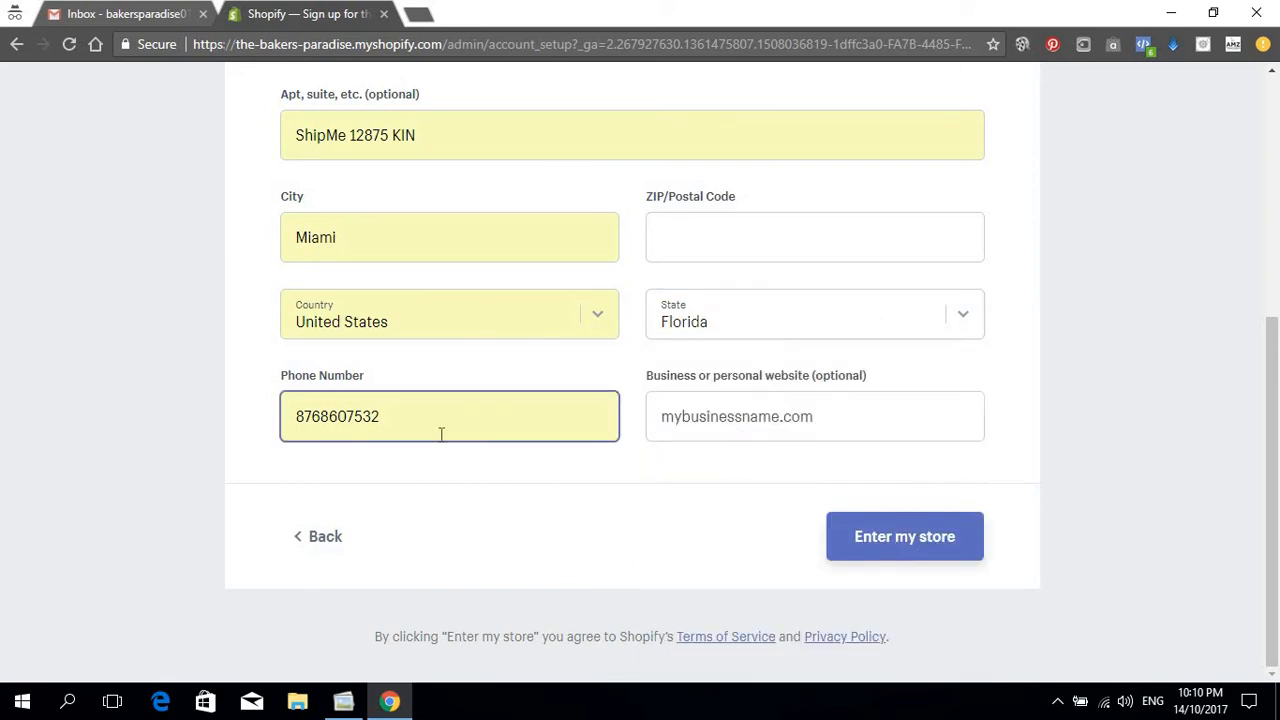
pyautogui.scroll(2, 445, 428)
pyautogui.scroll(3, 500, 530)
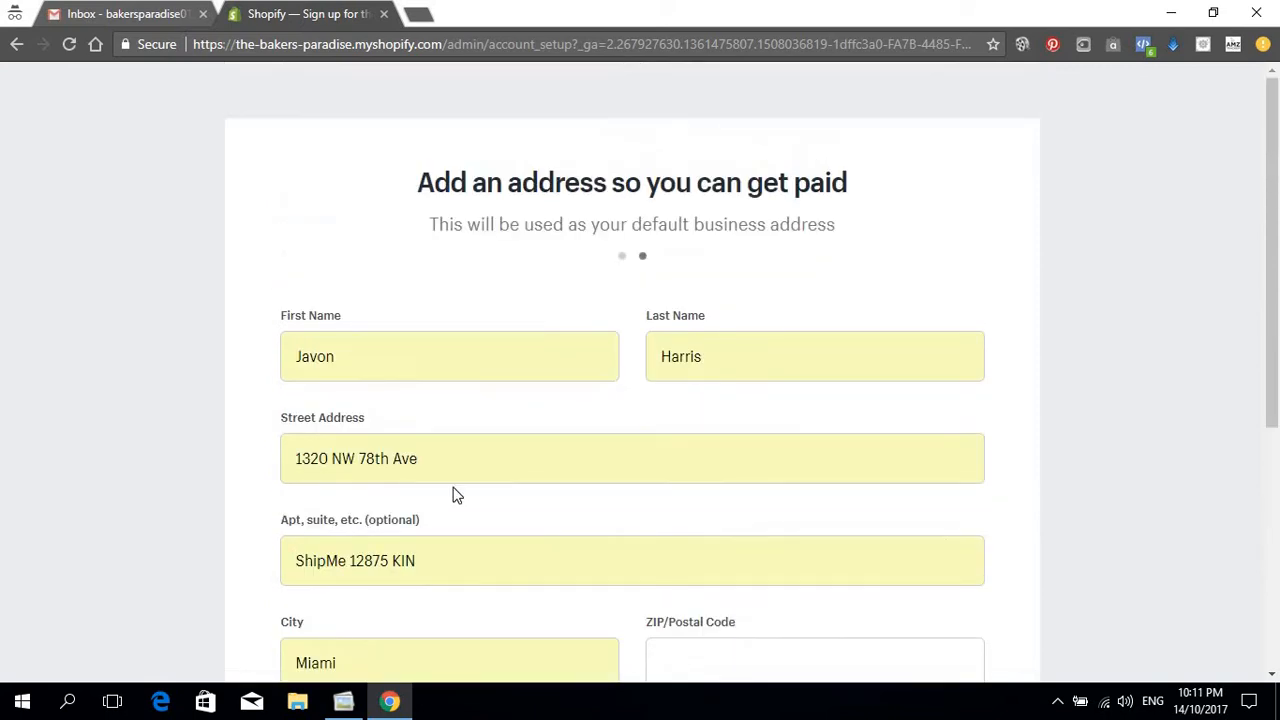
pyautogui.scroll(-1, 465, 520)
pyautogui.scroll(1, 520, 500)
pyautogui.scroll(-4, 751, 446)
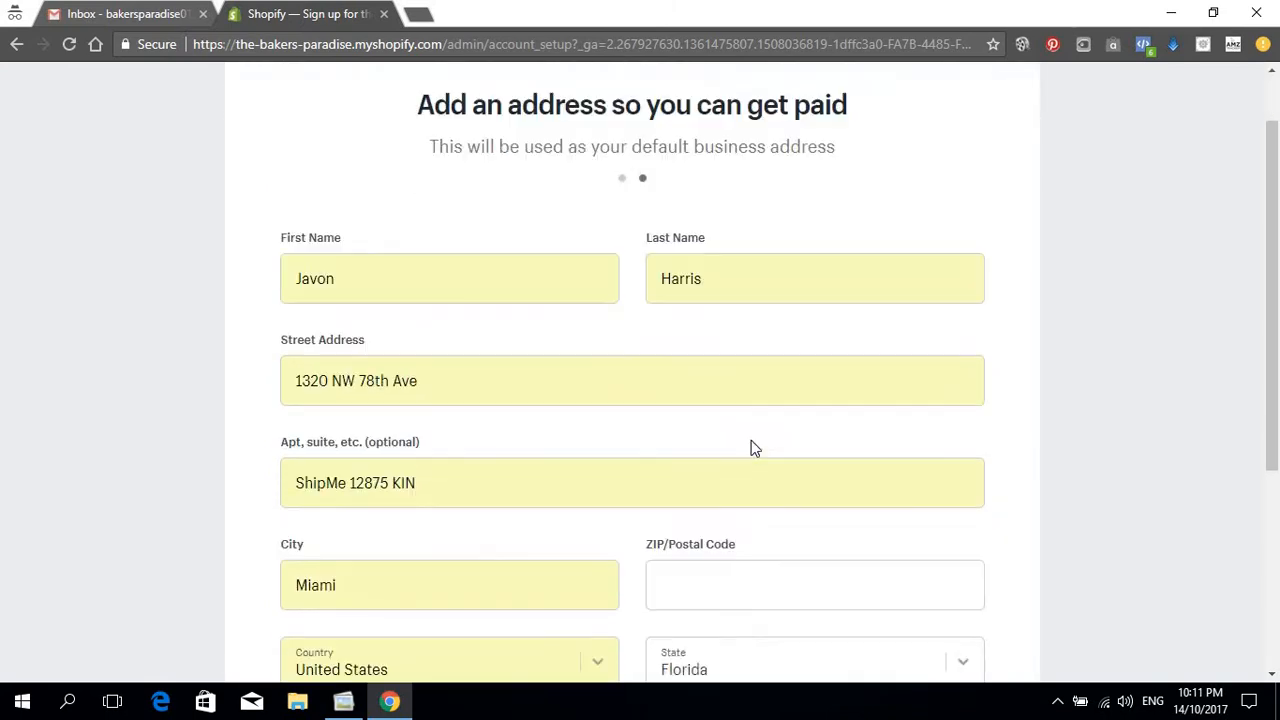
pyautogui.click(881, 537)
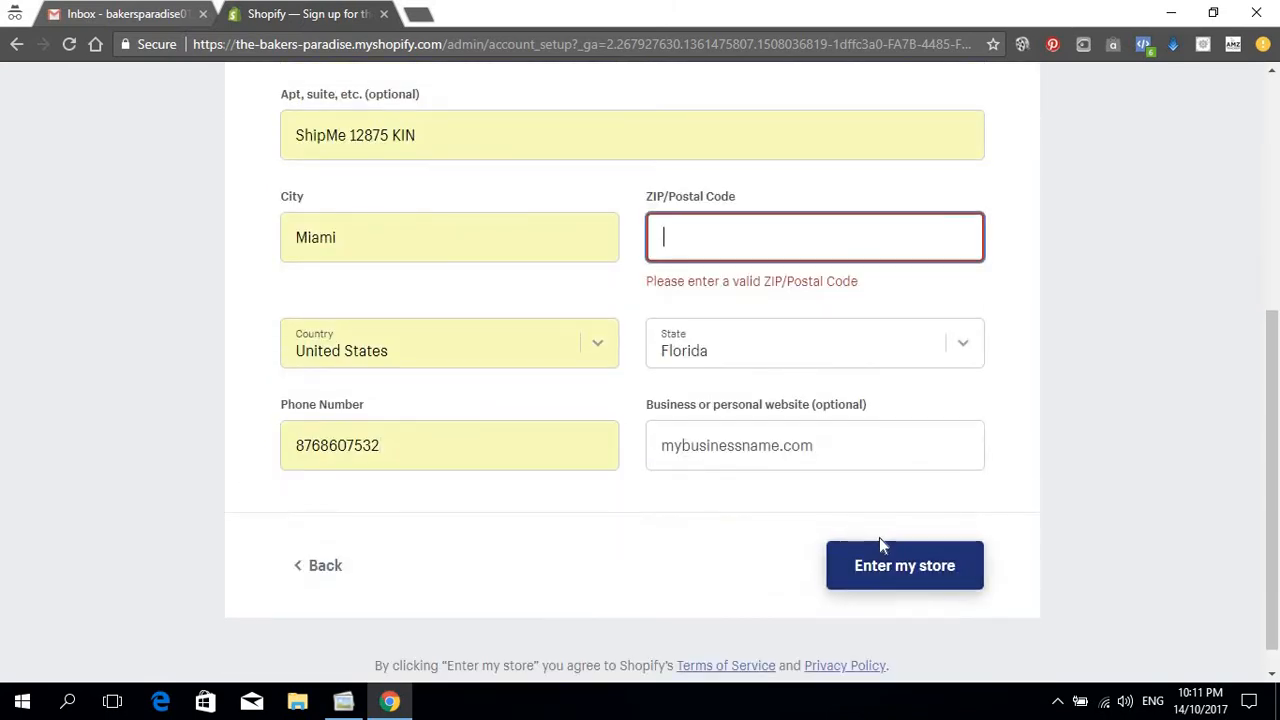
# Step: Enter ZIP code 33191 and submit the address to enter the store
pyautogui.click(717, 229)
pyautogui.write('33191')
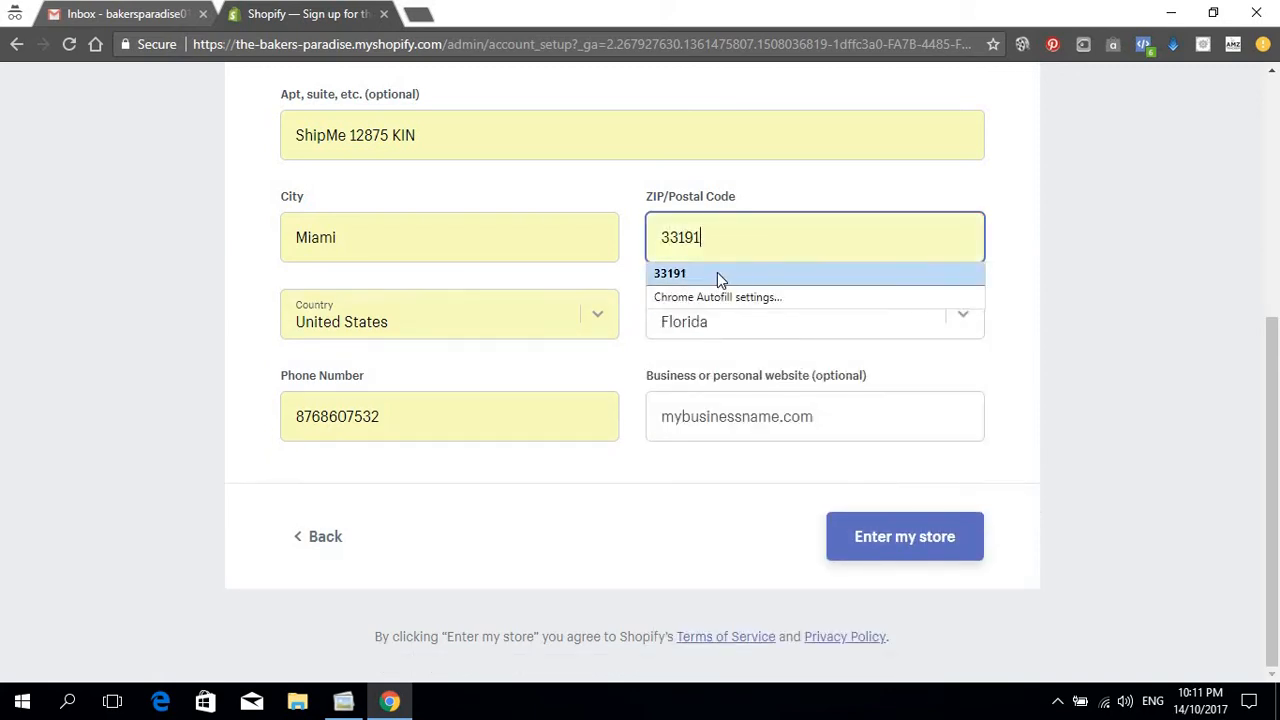
pyautogui.click(717, 272)
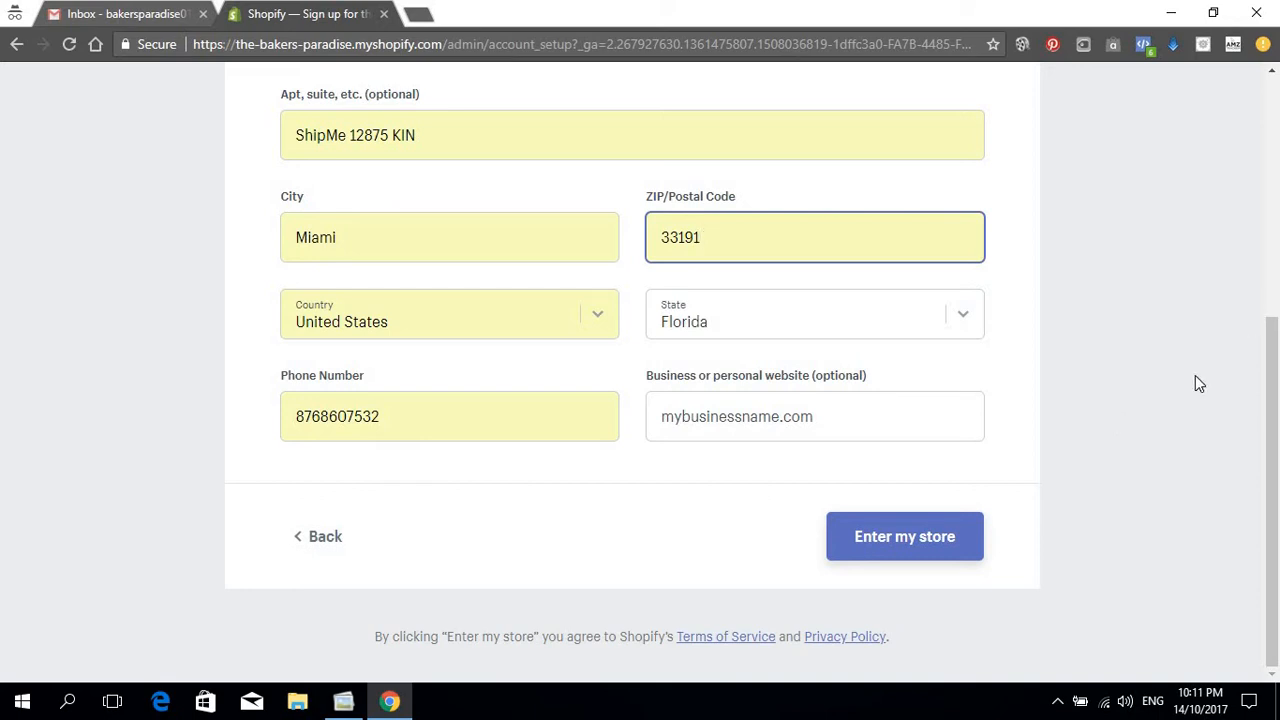
pyautogui.scroll(4, 1193, 378)
pyautogui.scroll(-4, 998, 258)
pyautogui.scroll(4, 1040, 398)
pyautogui.scroll(-4, 1040, 398)
pyautogui.click(909, 537)
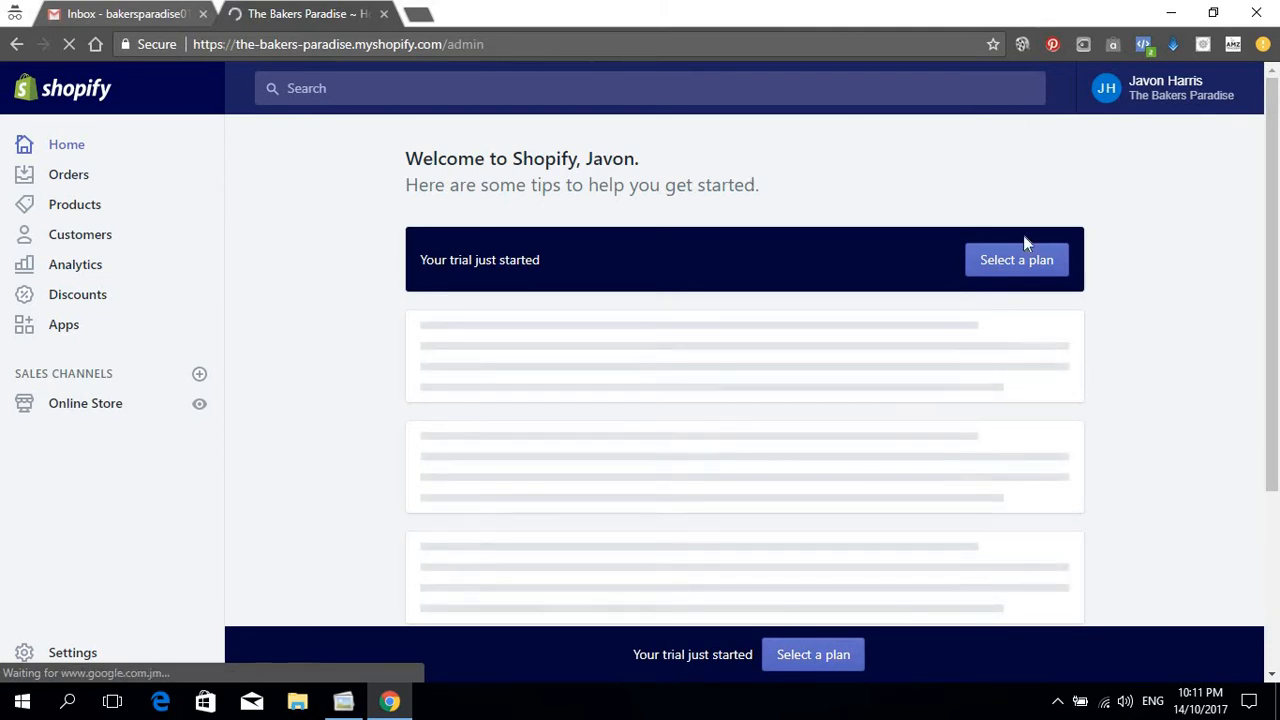
# Step: From the new store's admin home, go to choosing a plan for the free-trial store
pyautogui.click(1018, 268)
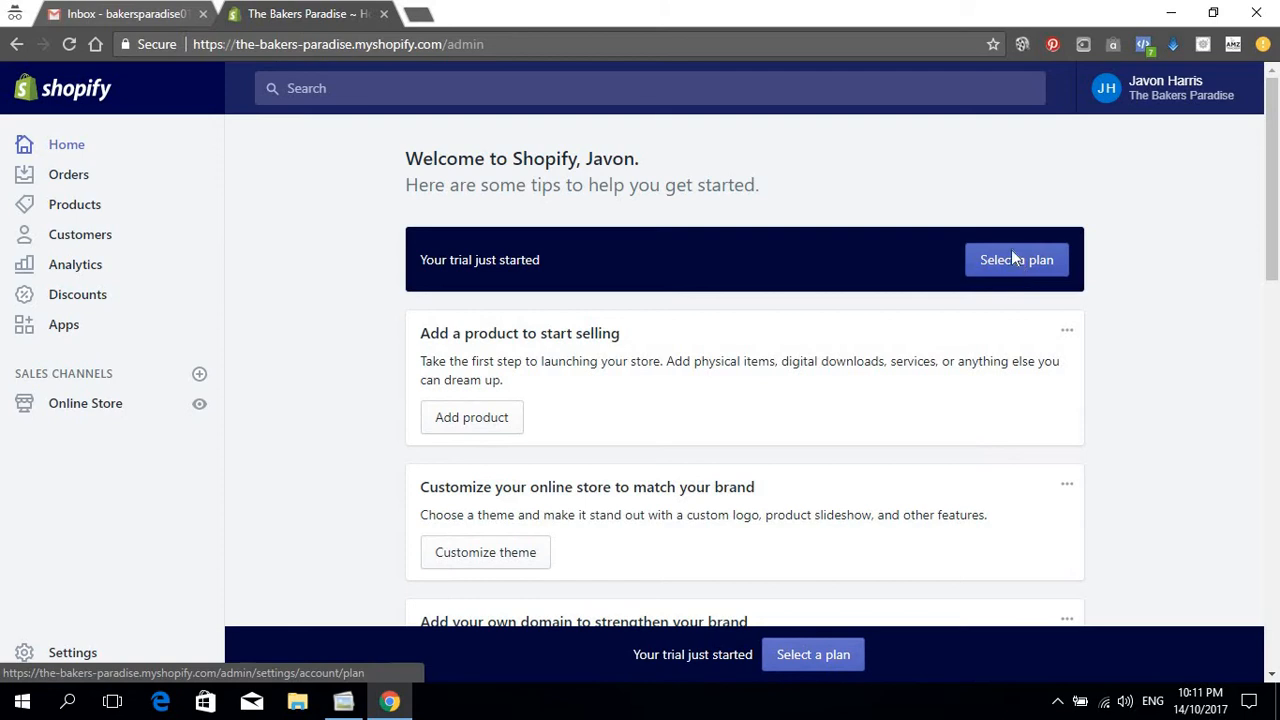
# Step: Compare the Basic Shopify ($29), Shopify ($79) and Advanced Shopify ($299) monthly plans
pyautogui.click(1014, 262)
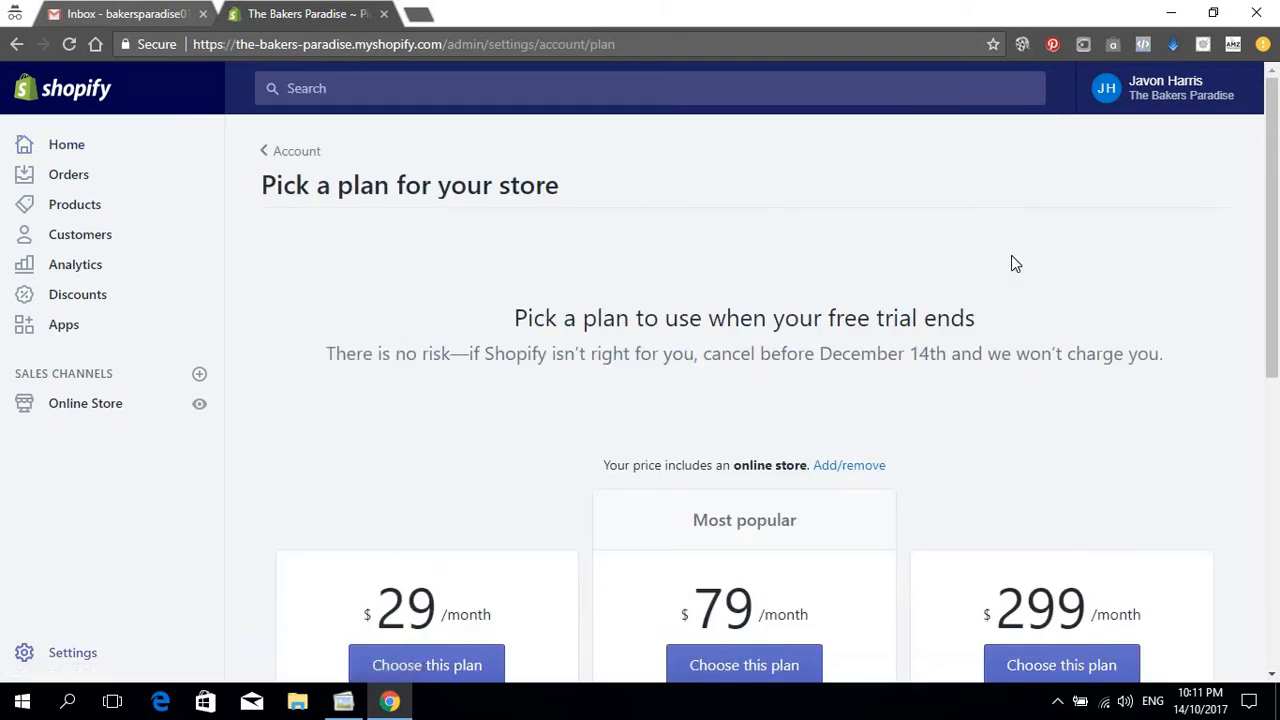
pyautogui.scroll(-2, 815, 230)
pyautogui.scroll(-4, 905, 286)
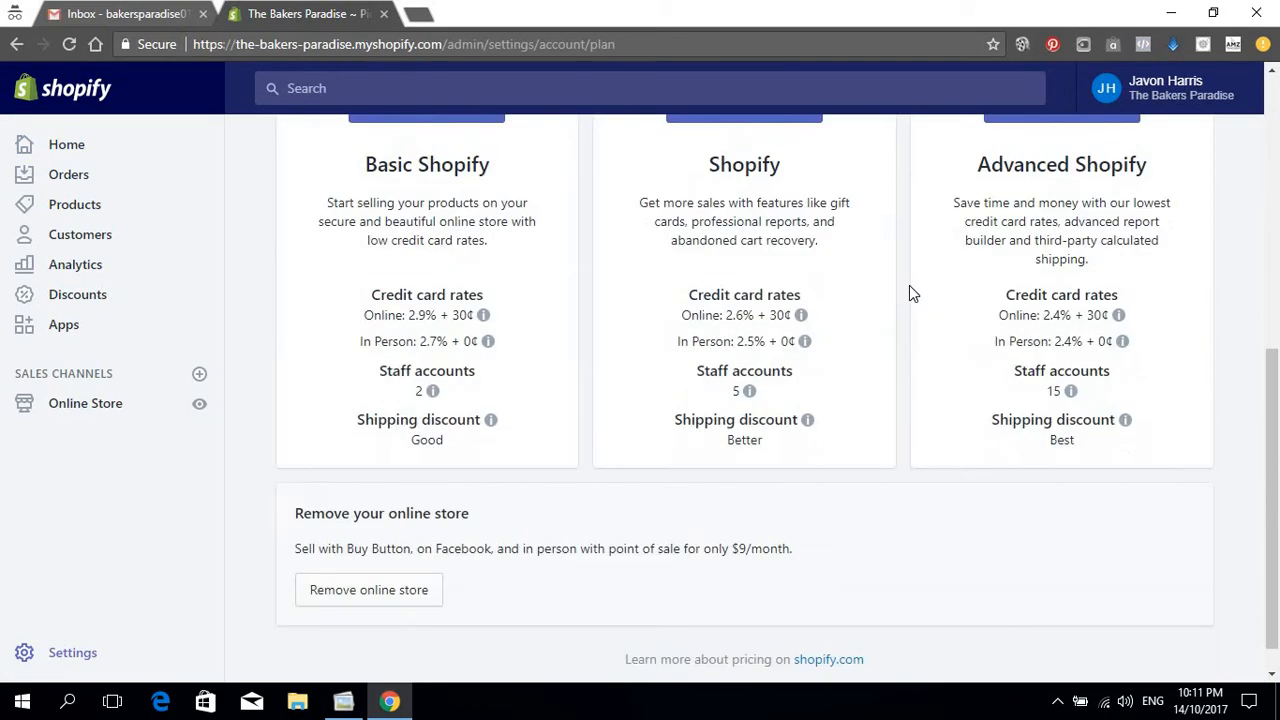
pyautogui.scroll(4, 909, 285)
pyautogui.scroll(-2, 909, 286)
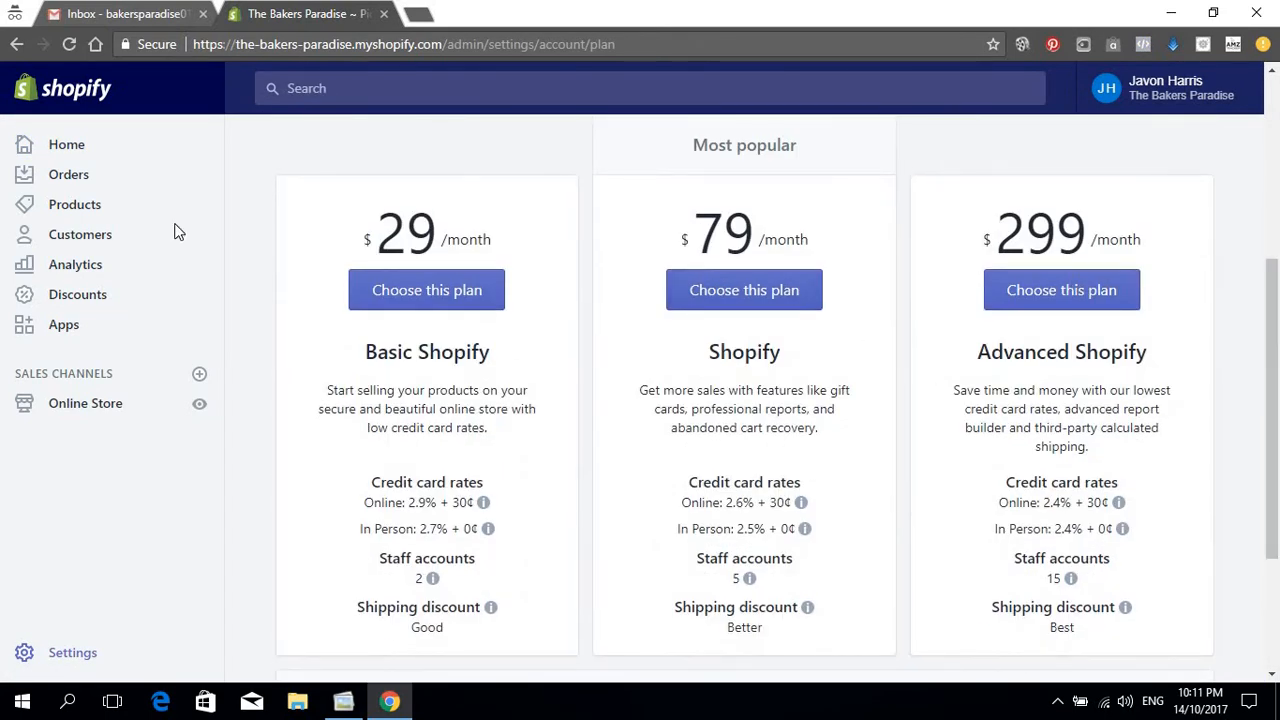
pyautogui.scroll(2, 820, 508)
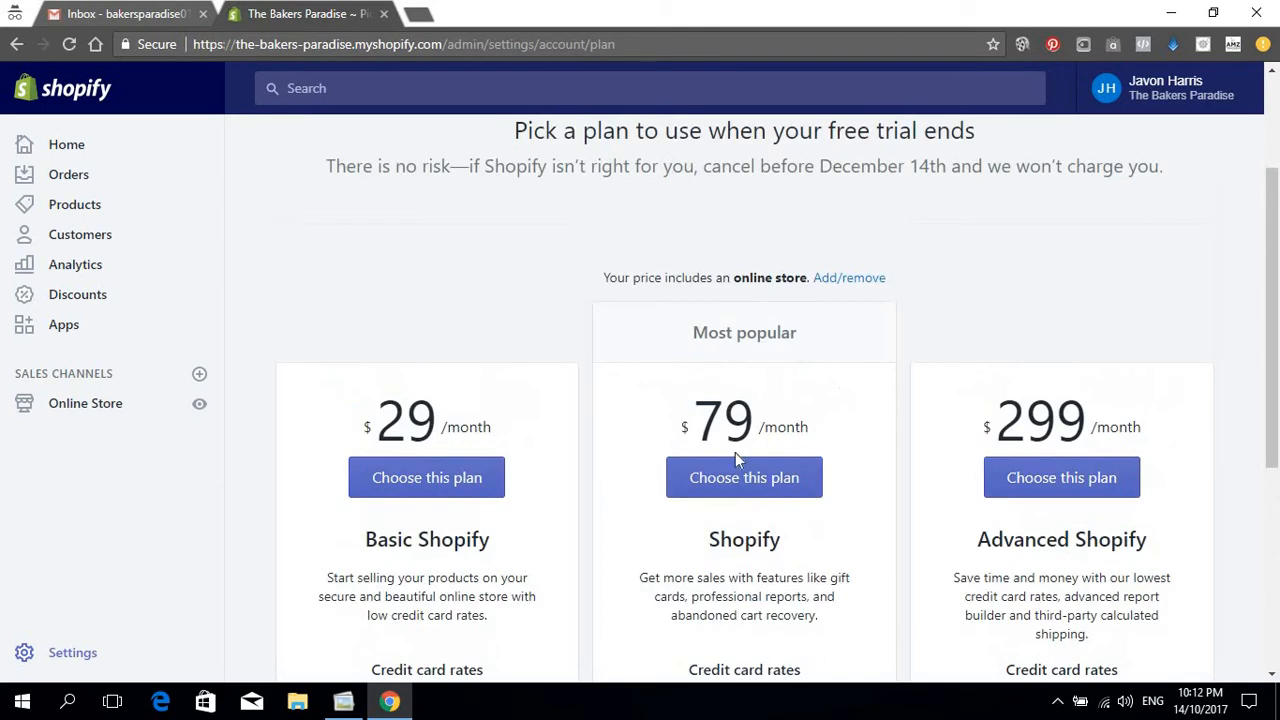
pyautogui.scroll(-2, 788, 331)
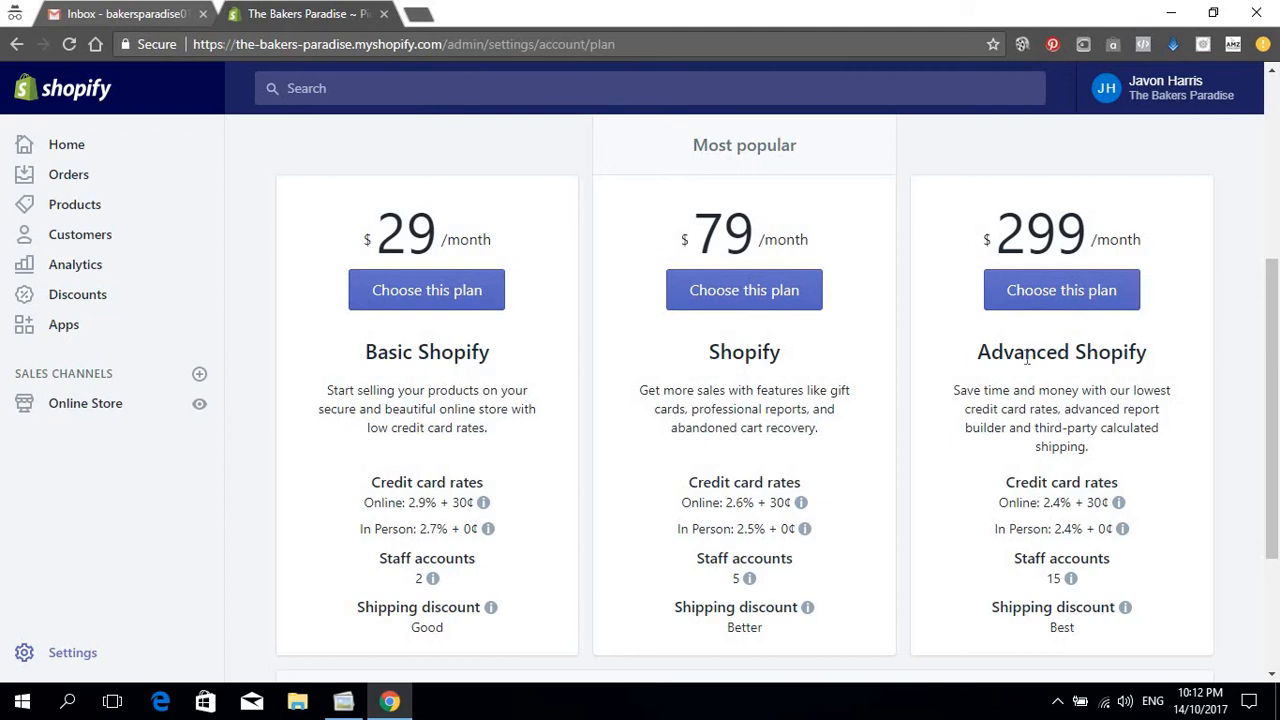
pyautogui.scroll(-2, 1026, 350)
pyautogui.scroll(3, 970, 380)
pyautogui.scroll(-1, 846, 449)
pyautogui.scroll(-2, 765, 330)
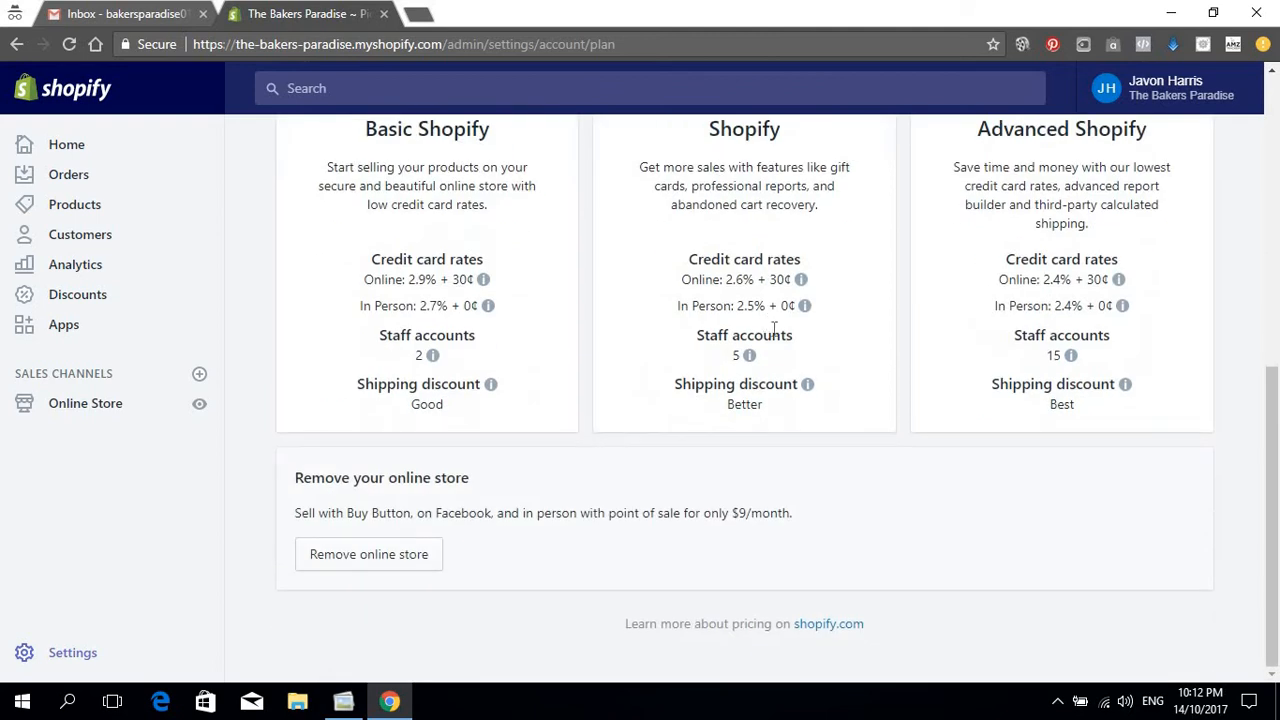
pyautogui.scroll(3, 775, 335)
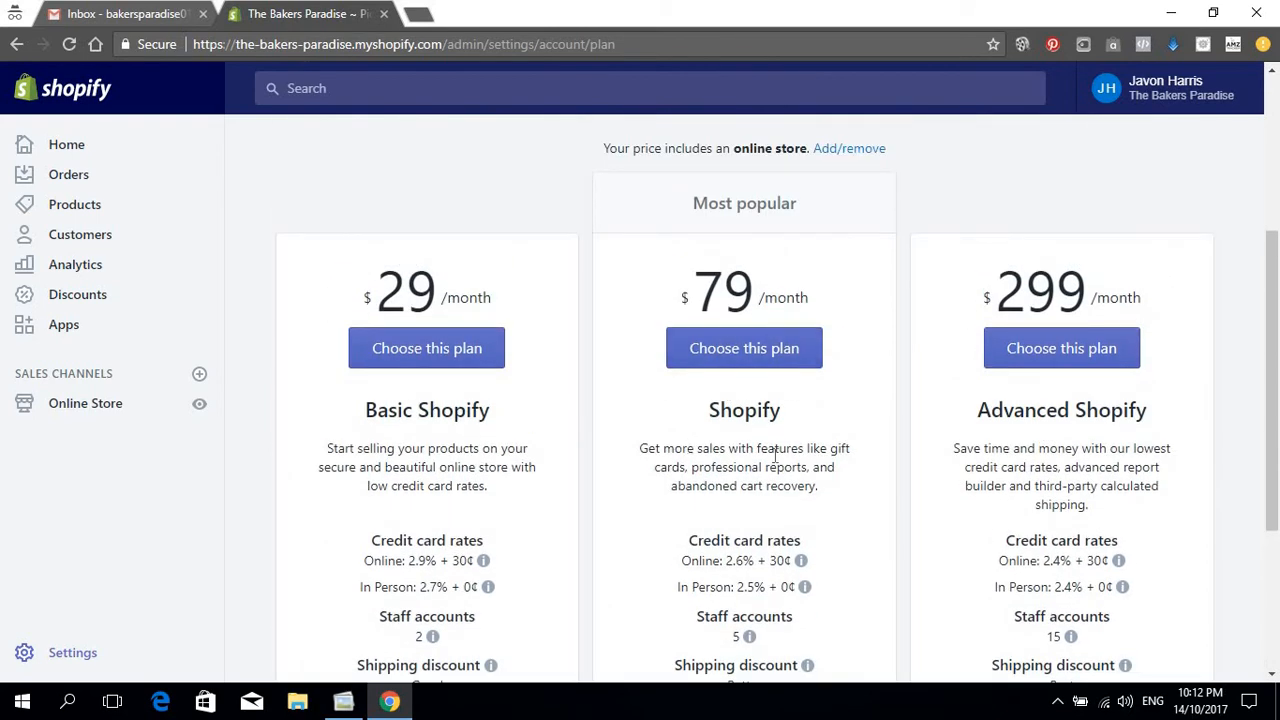
pyautogui.scroll(-2, 640, 286)
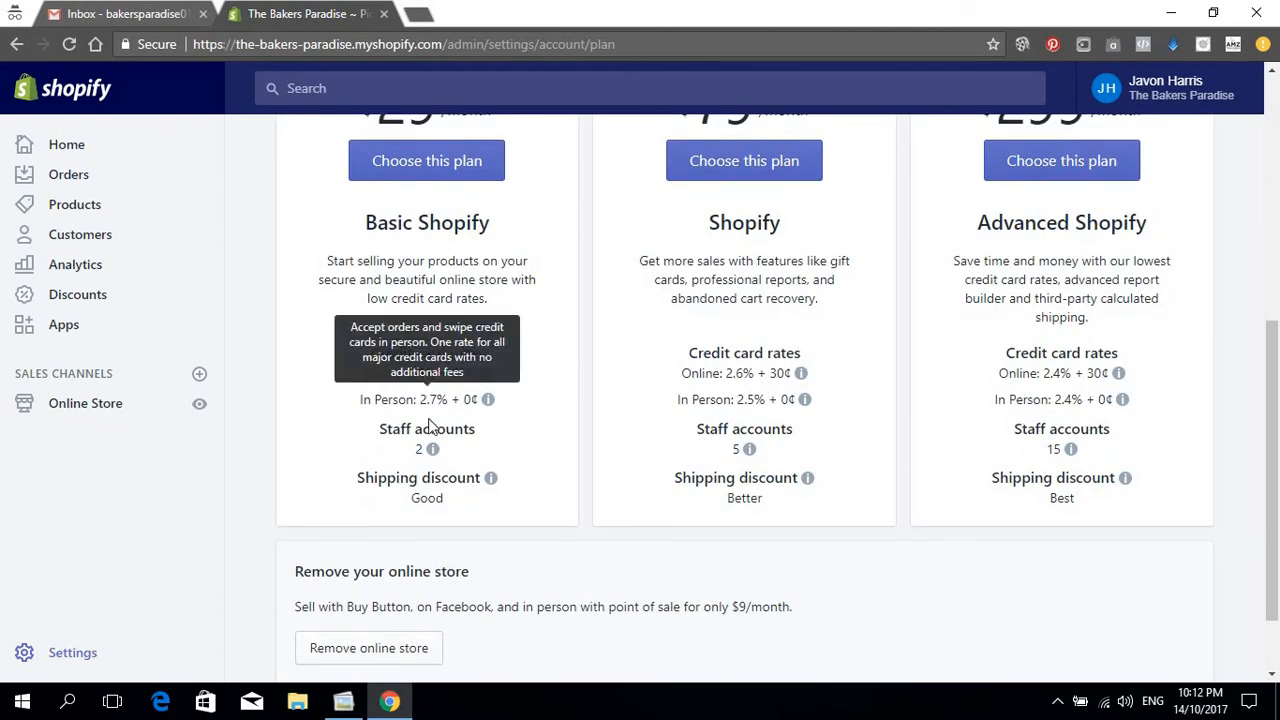
pyautogui.scroll(2, 437, 432)
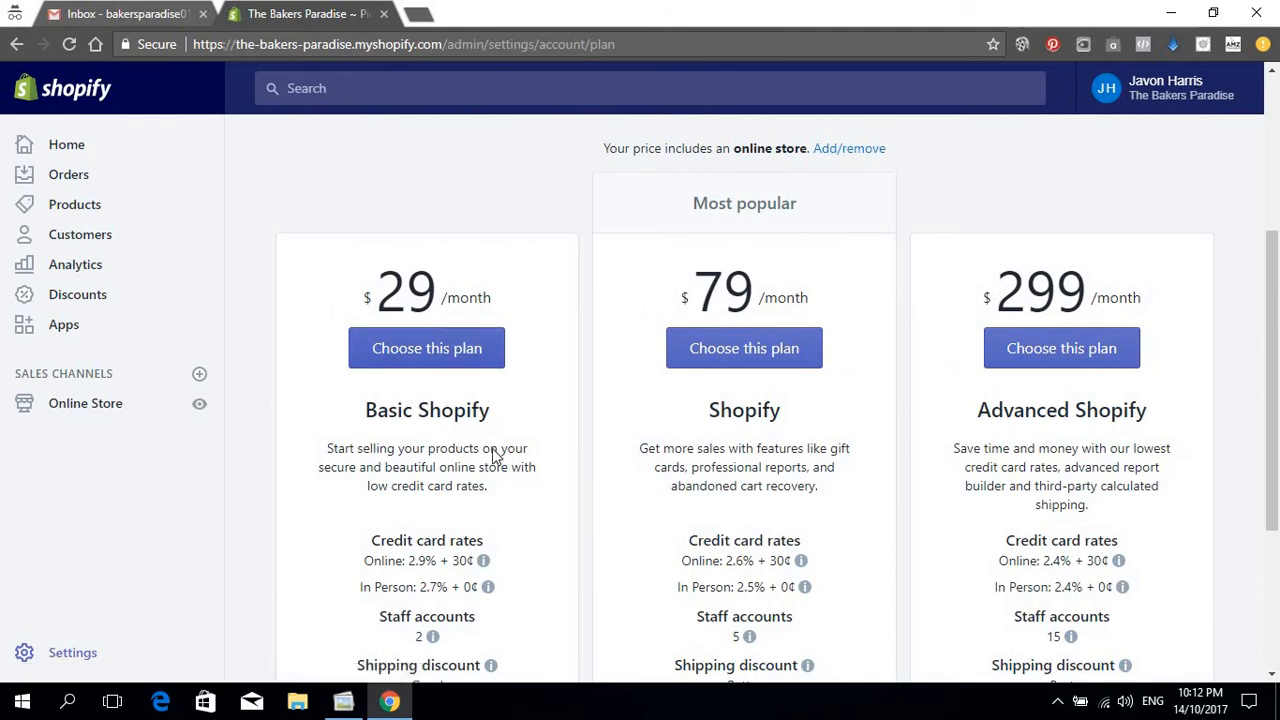
# Step: Choose the $29/month Basic Shopify plan and review its prefilled billing address and monthly cycle
pyautogui.click(429, 352)
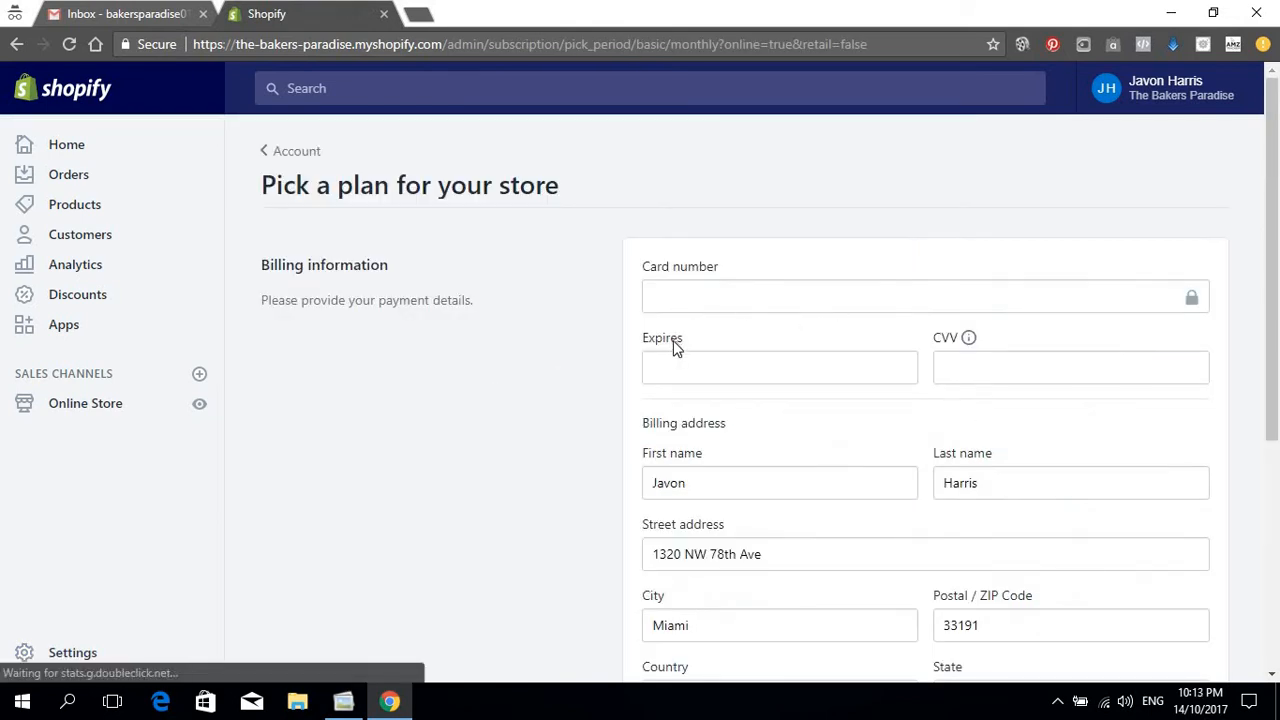
pyautogui.scroll(-3, 675, 342)
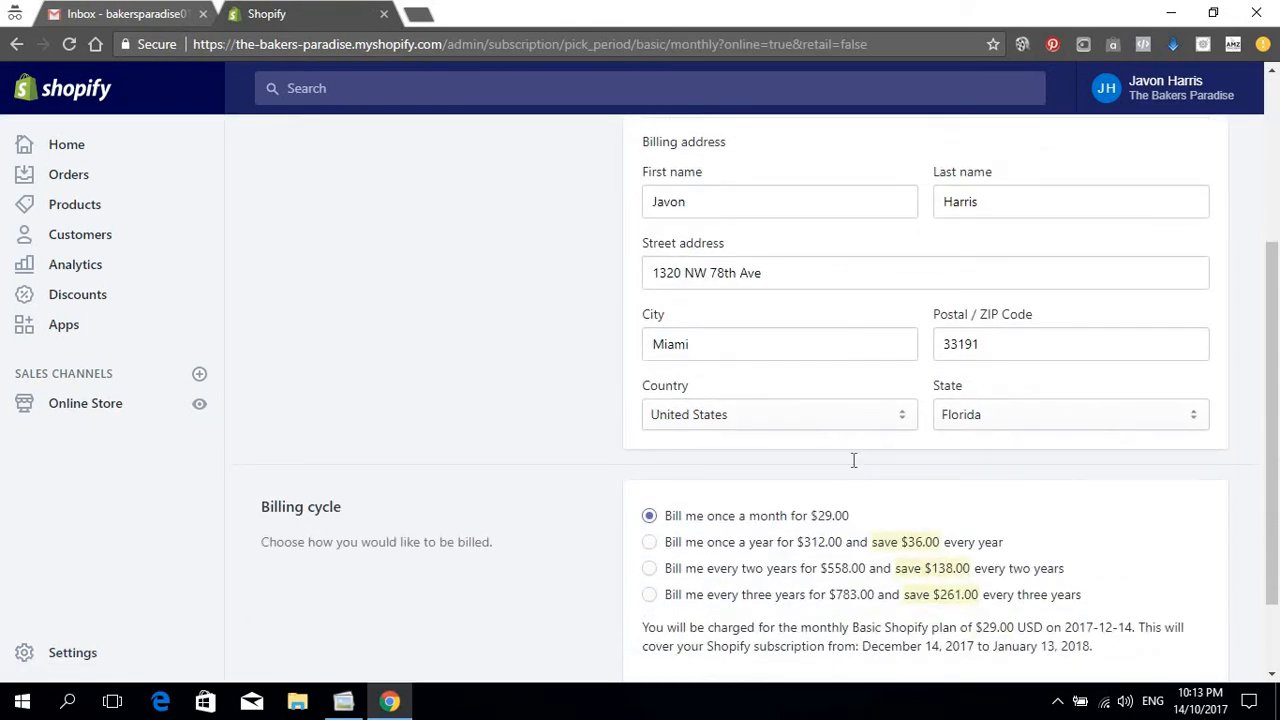
pyautogui.scroll(3, 851, 460)
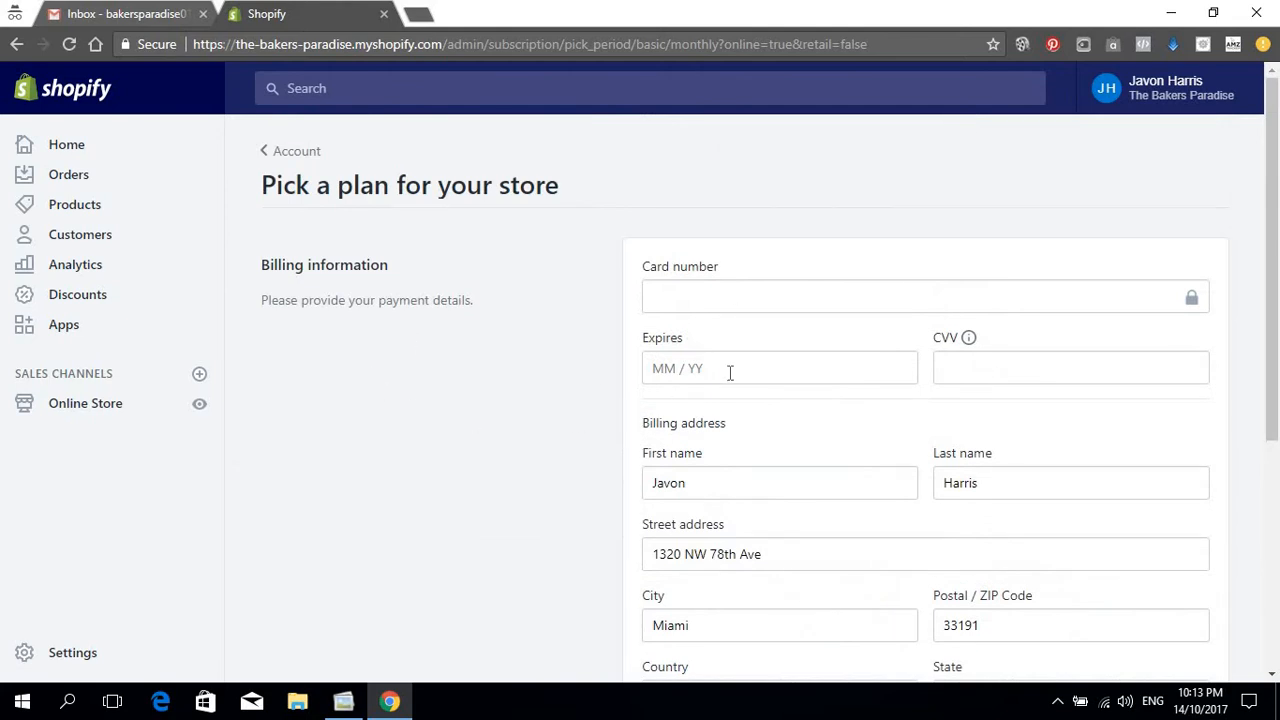
pyautogui.scroll(-3, 733, 370)
pyautogui.scroll(3, 731, 352)
pyautogui.scroll(-4, 611, 403)
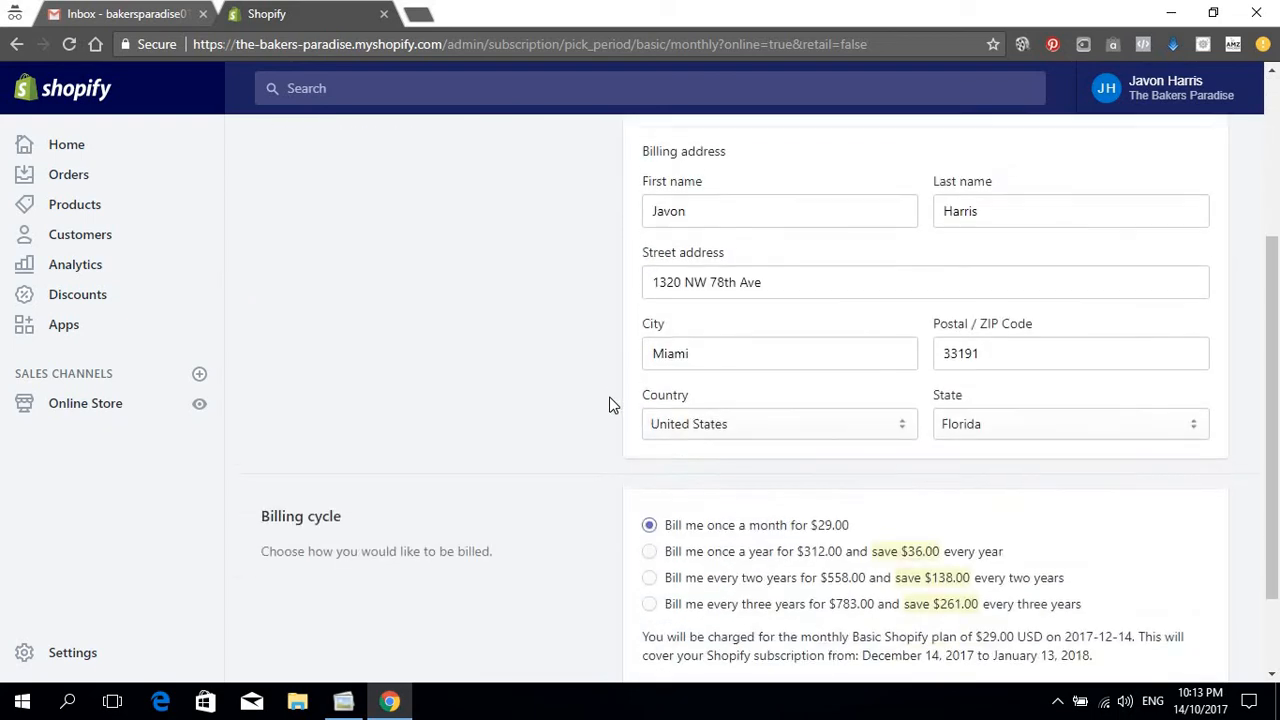
pyautogui.scroll(1, 790, 390)
pyautogui.scroll(3, 810, 390)
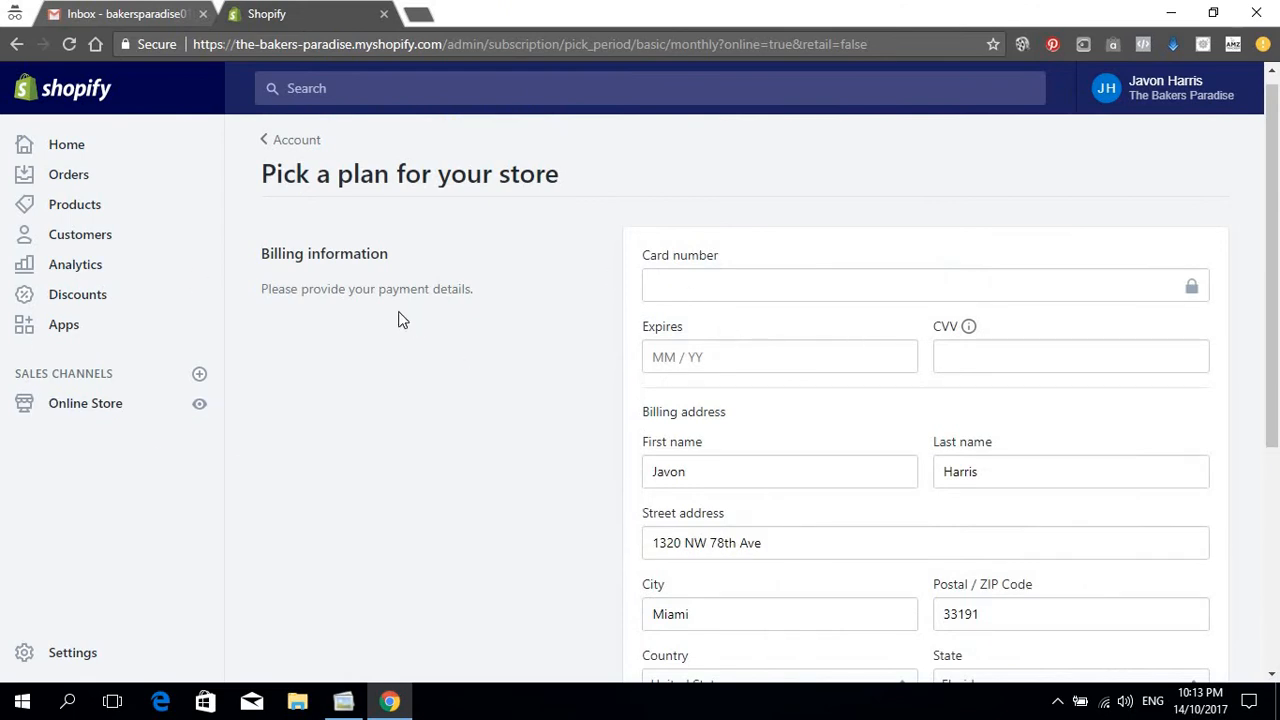
# Step: Open the General store details settings
pyautogui.click(106, 660)
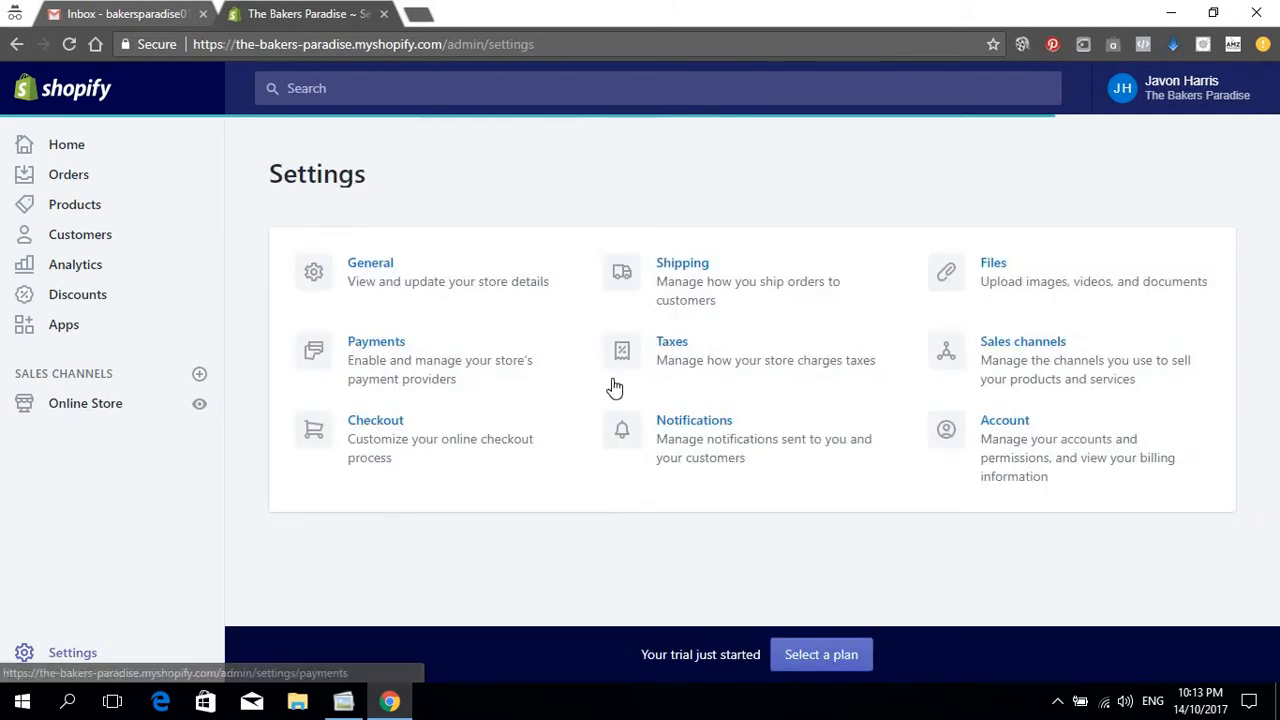
pyautogui.click(383, 268)
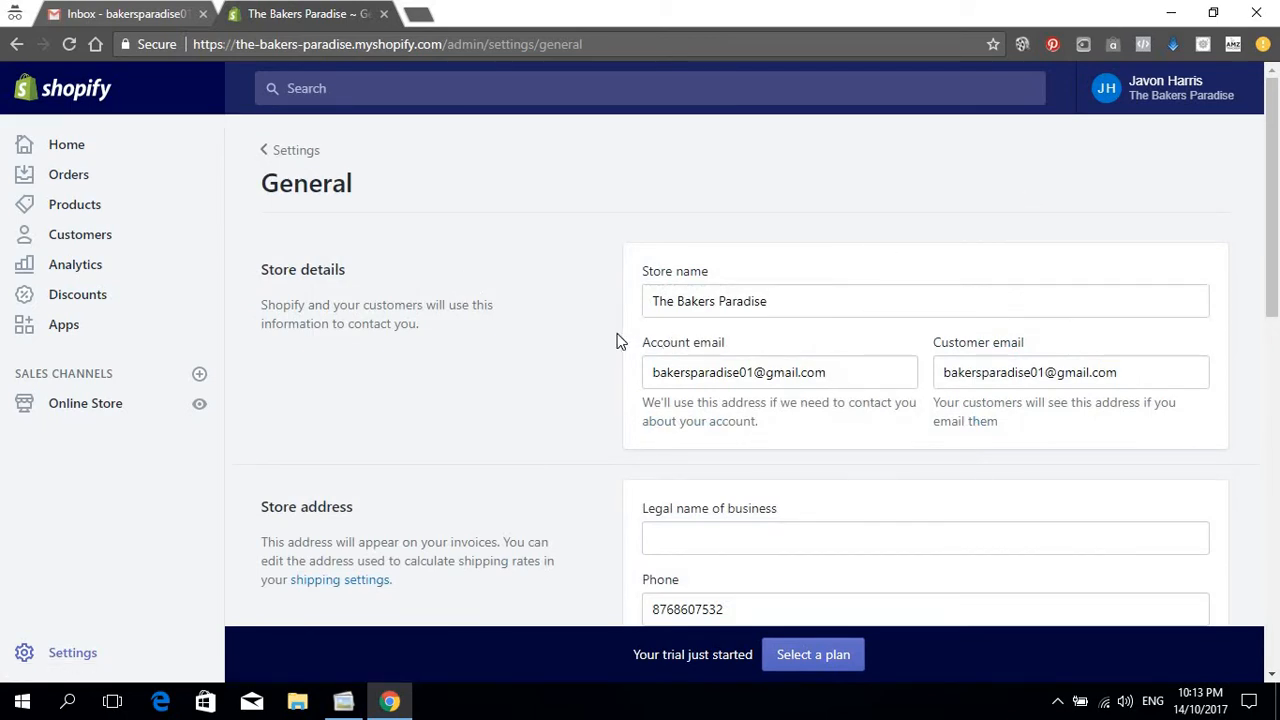
pyautogui.scroll(-2, 991, 309)
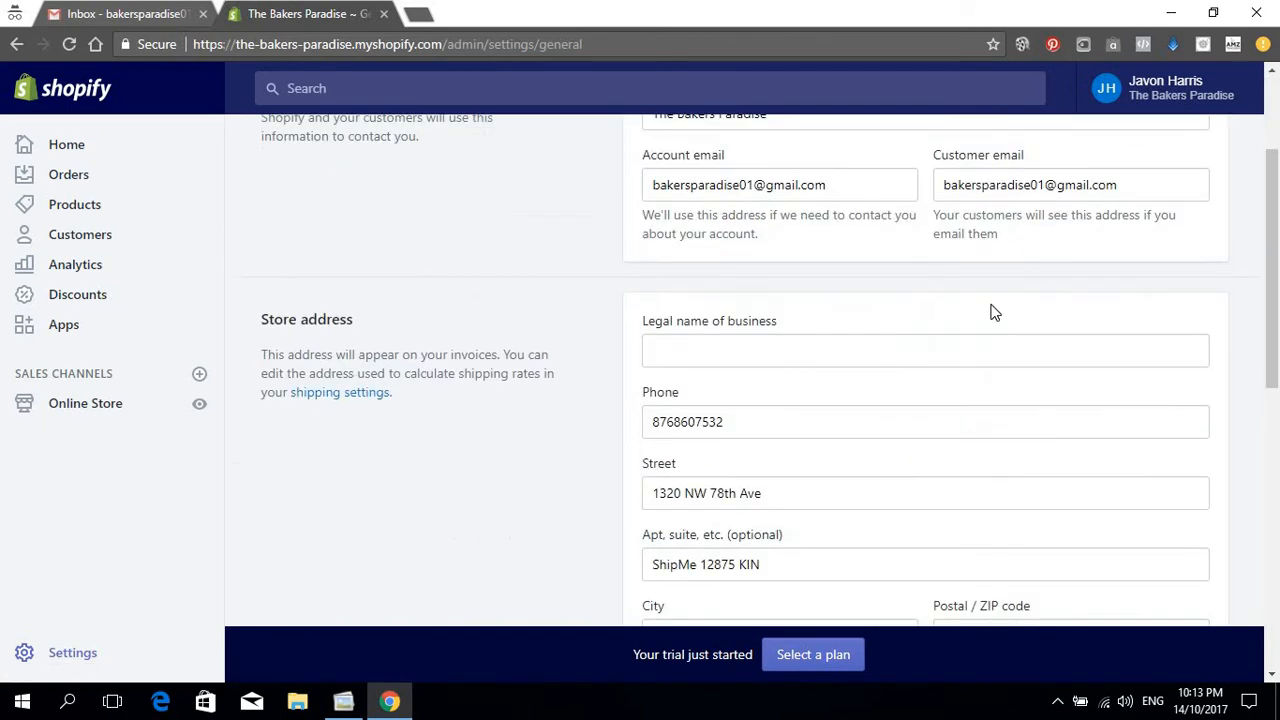
pyautogui.scroll(2, 1090, 385)
# Step: Re-enter the customer support email with the store domain written in lowercase
pyautogui.tripleClick(1124, 372)
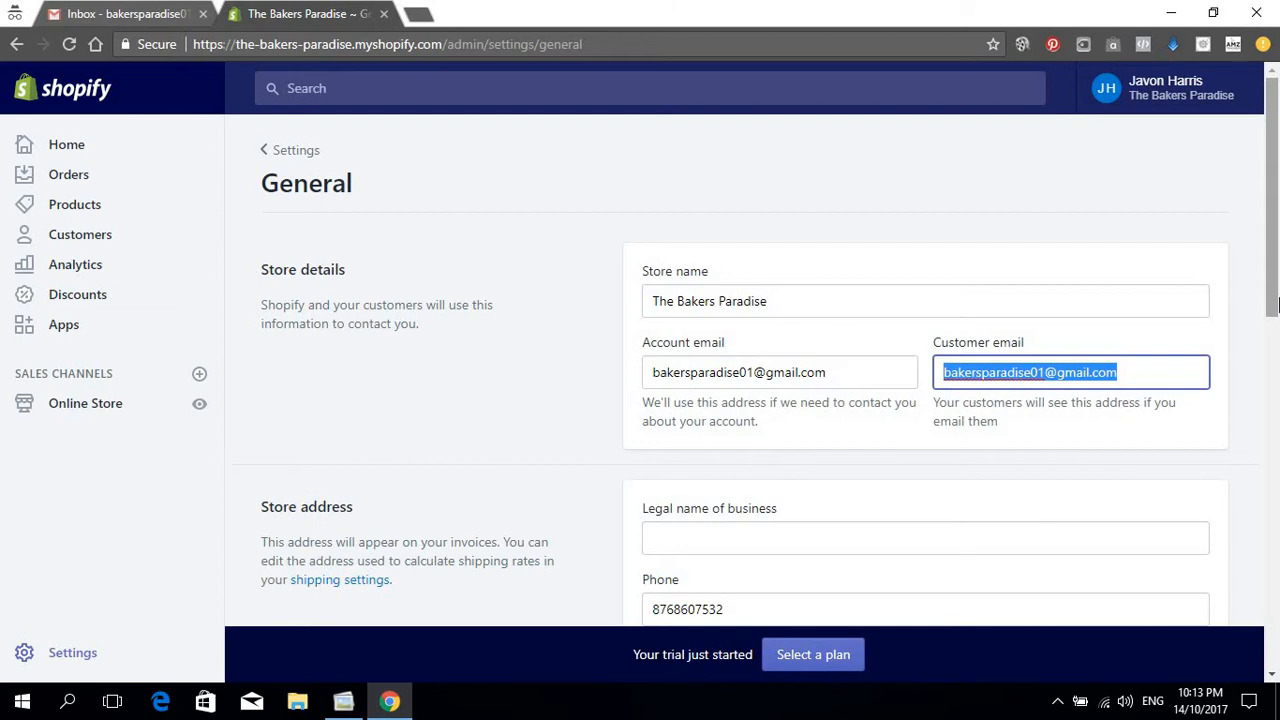
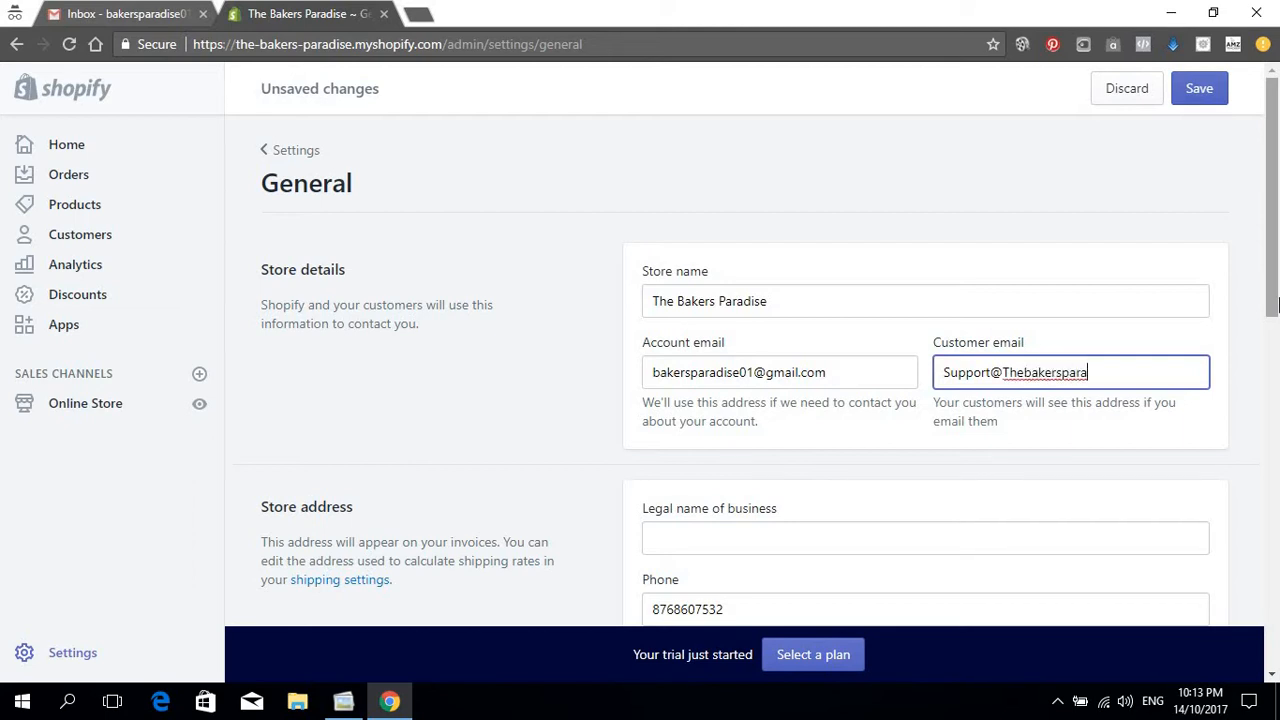
pyautogui.click(1009, 372)
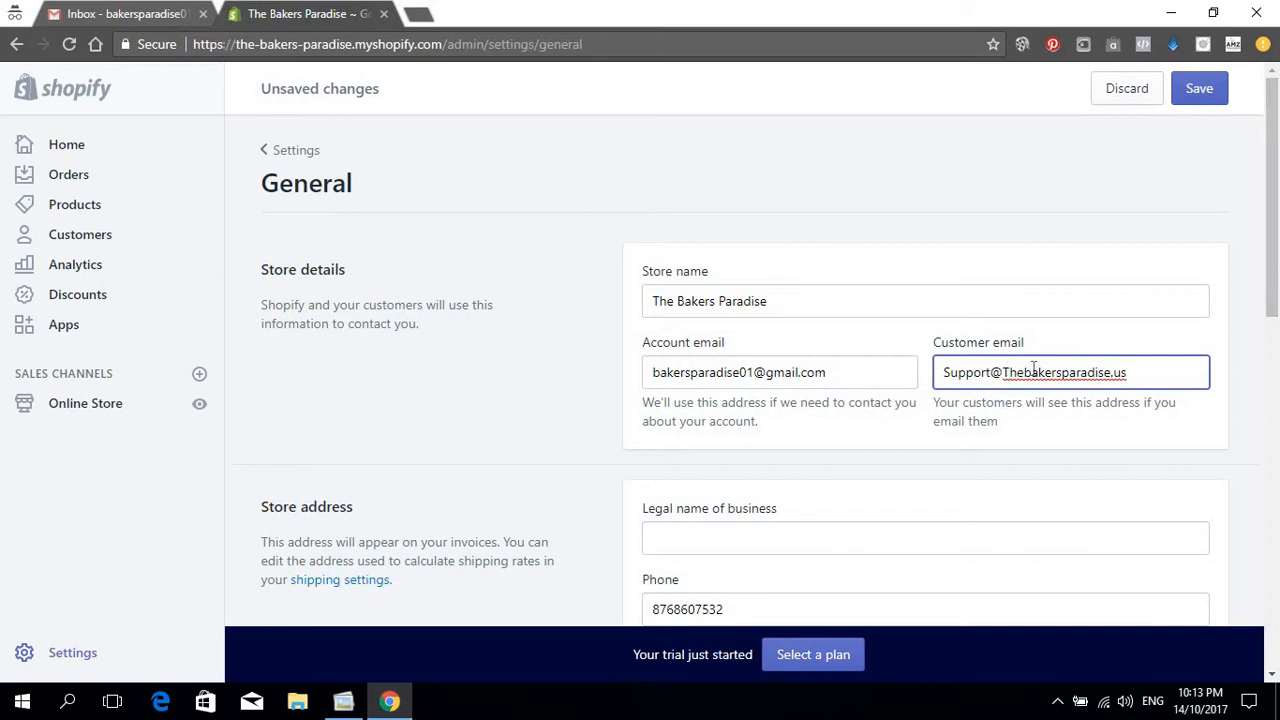
pyautogui.press('BackSpace')
pyautogui.write('t')
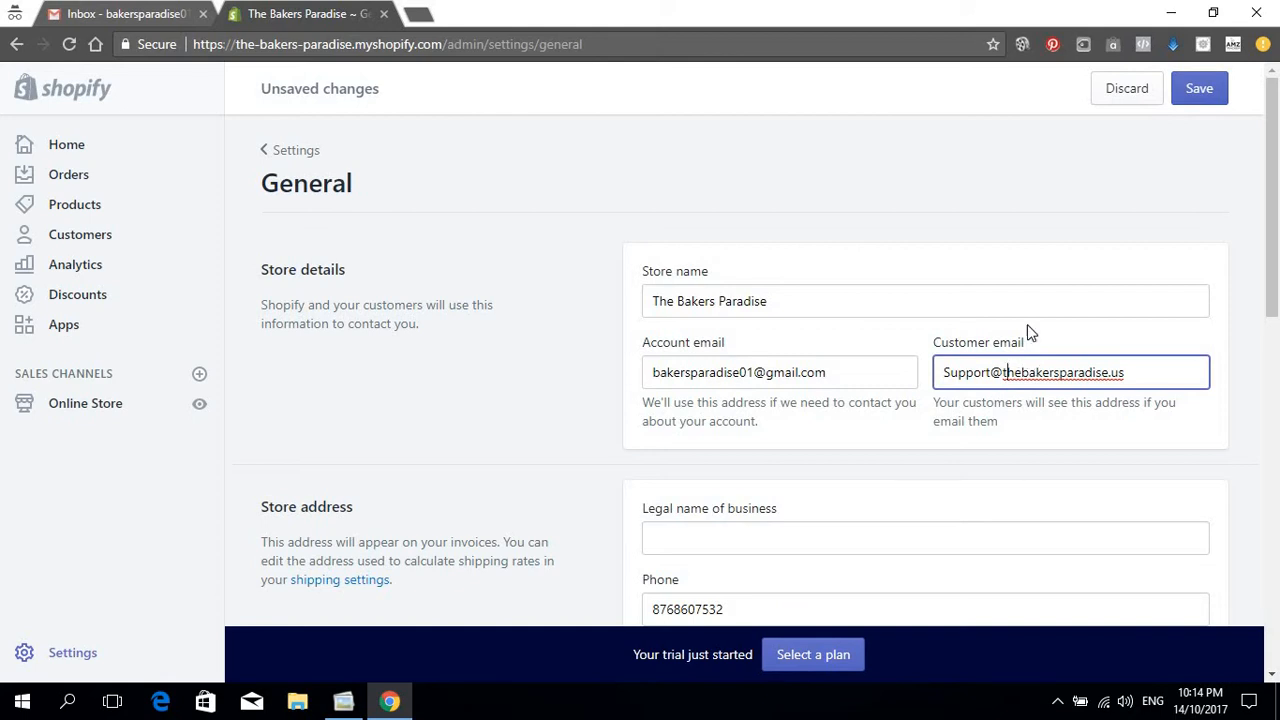
pyautogui.click(1108, 208)
# Step: Enter 'Bakers Paradise' as the legal name of the business
pyautogui.scroll(-2, 1102, 302)
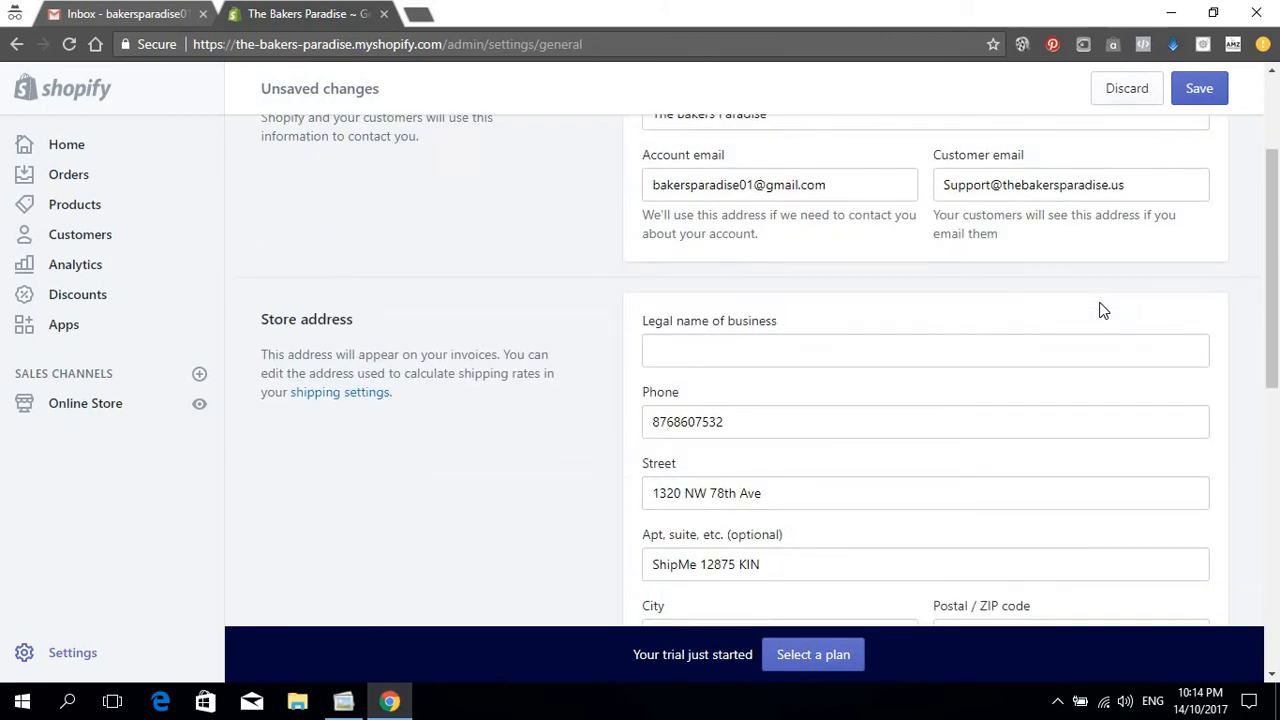
pyautogui.click(945, 359)
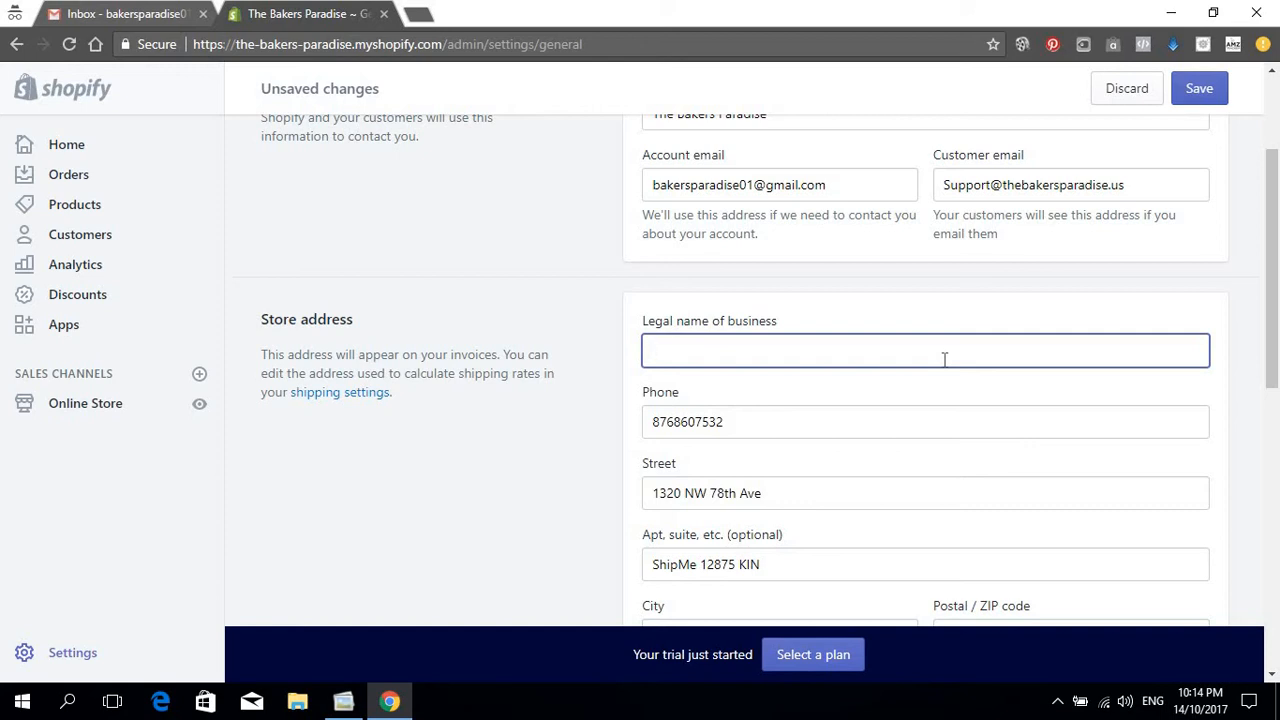
pyautogui.write('Bakers Paradise')
pyautogui.scroll(-3, 650, 398)
pyautogui.scroll(6, 871, 434)
# Step: Set the order ID prefix to #B and suffix to P, giving #B1001P, and save
pyautogui.scroll(-9, 991, 357)
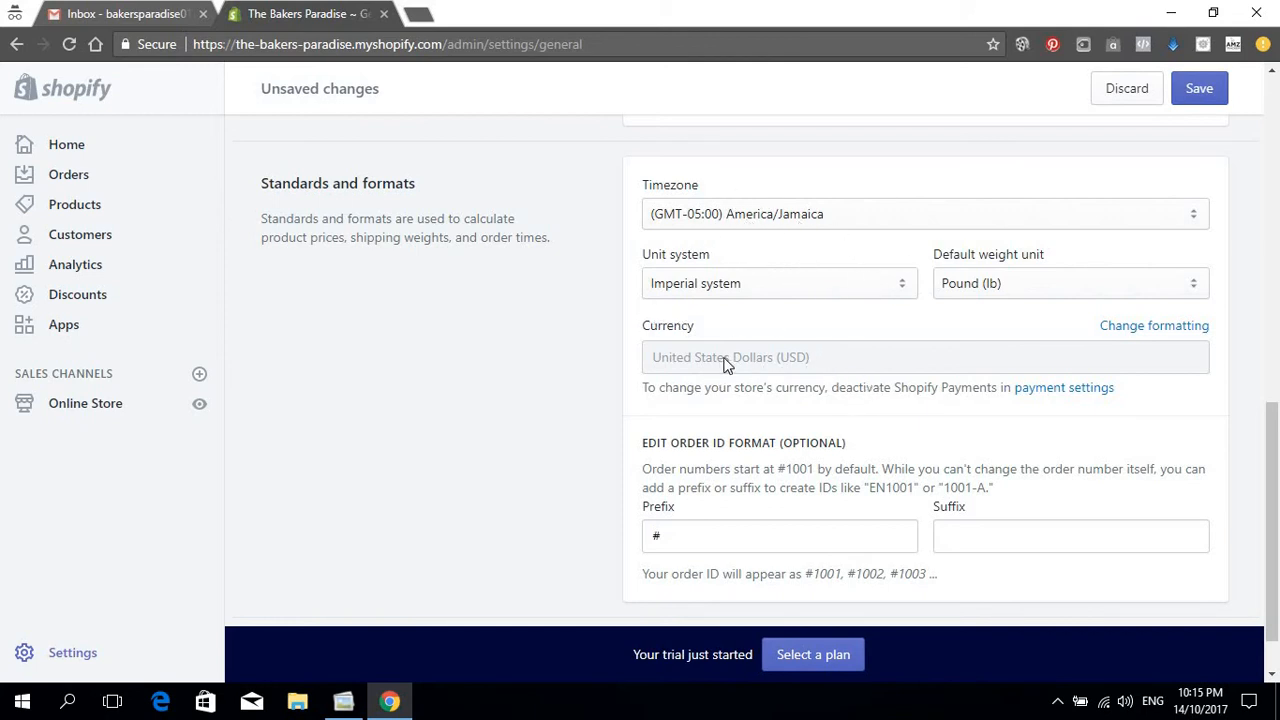
pyautogui.scroll(-1, 934, 385)
pyautogui.click(682, 468)
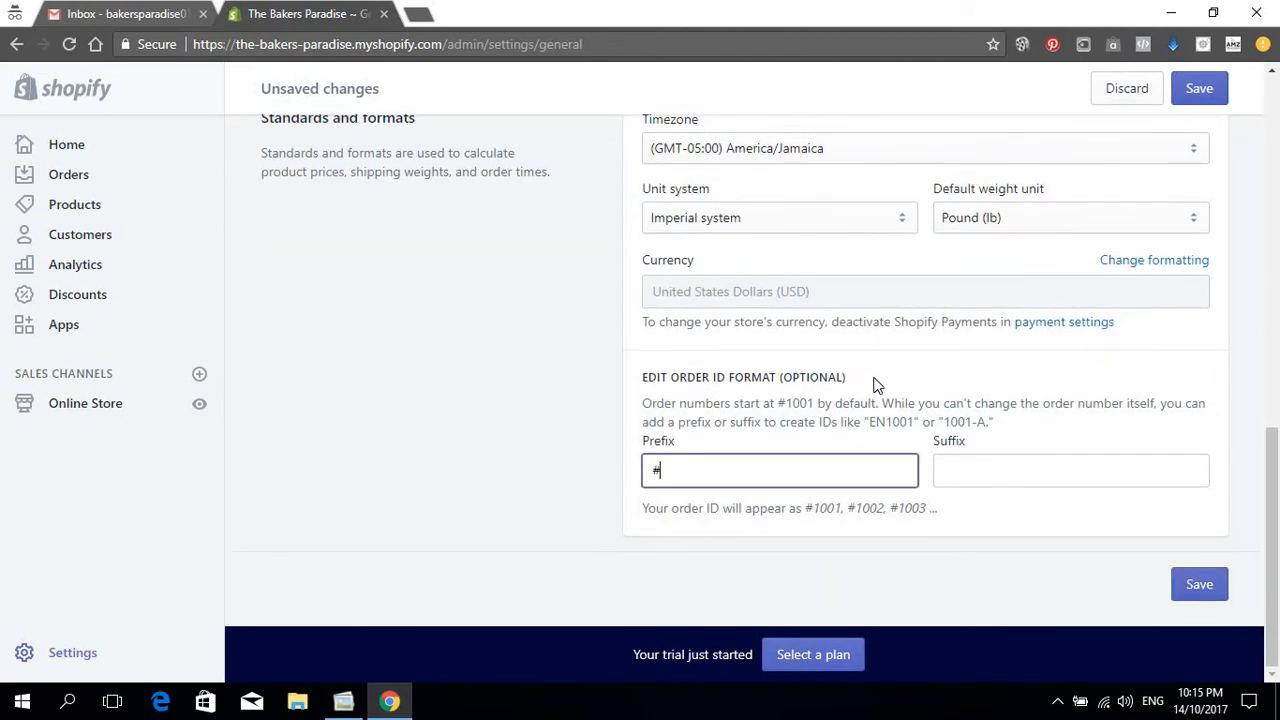
pyautogui.write('B')
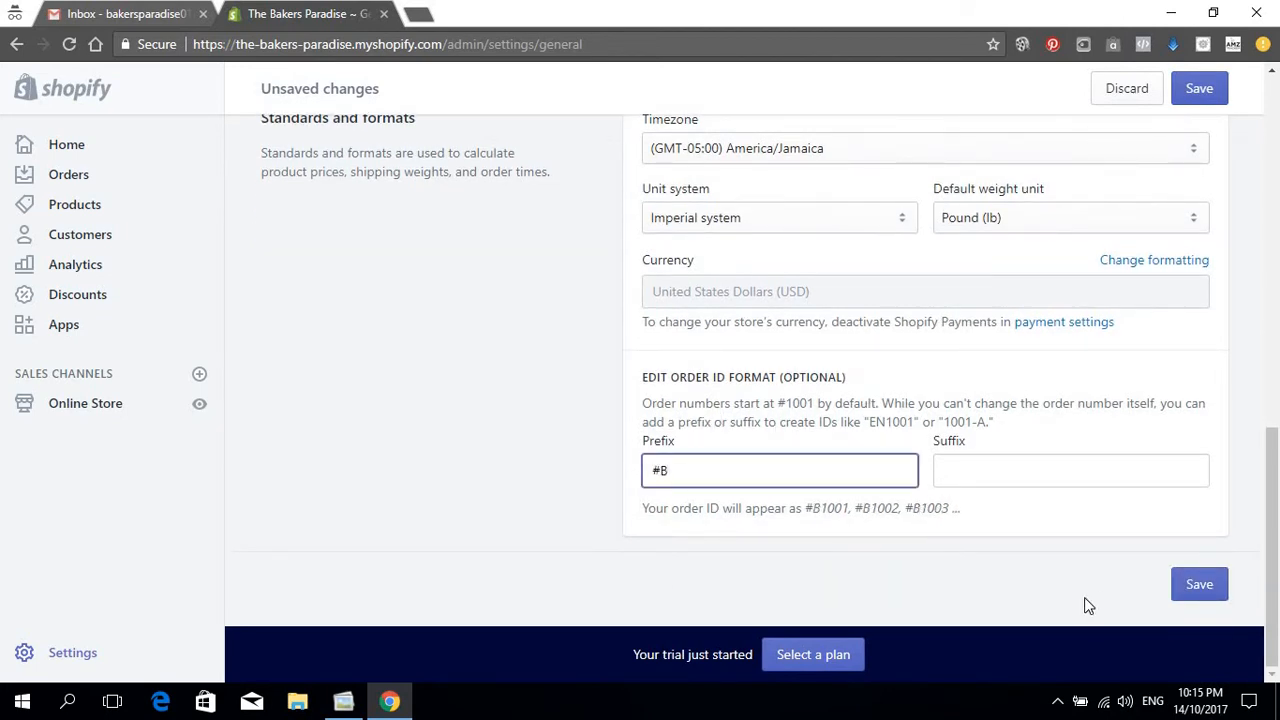
pyautogui.click(1009, 467)
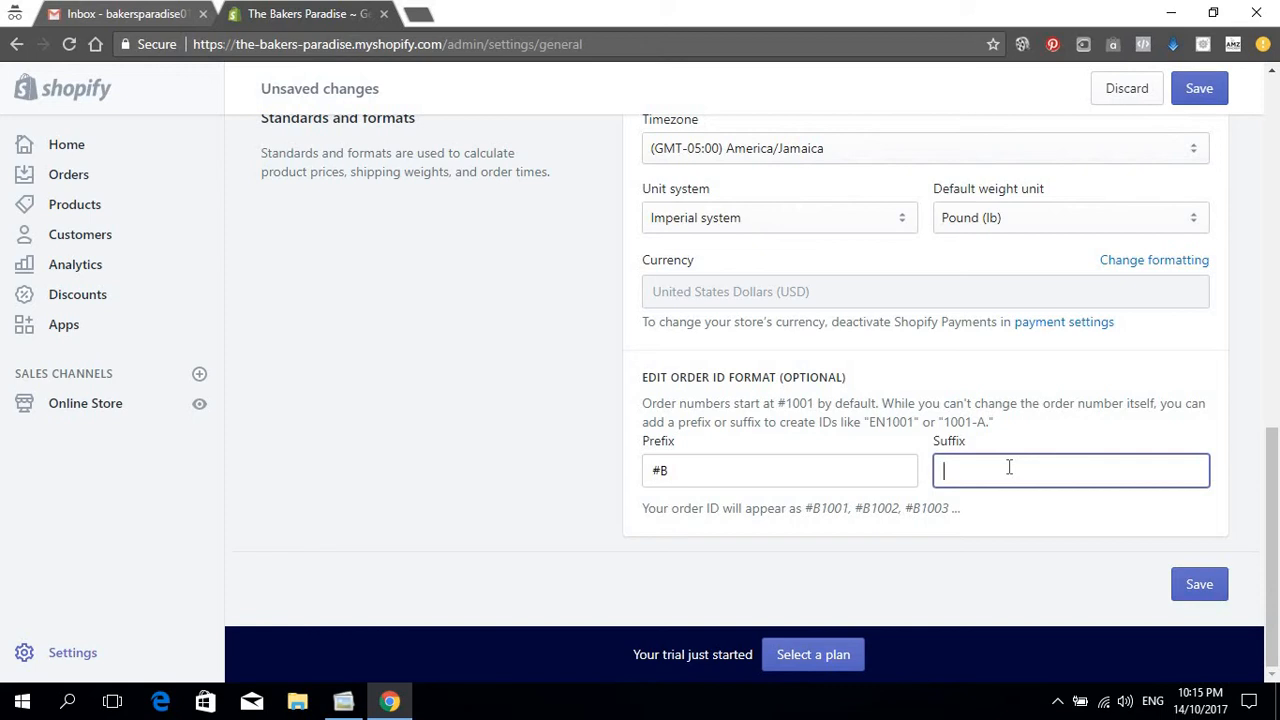
pyautogui.write('P')
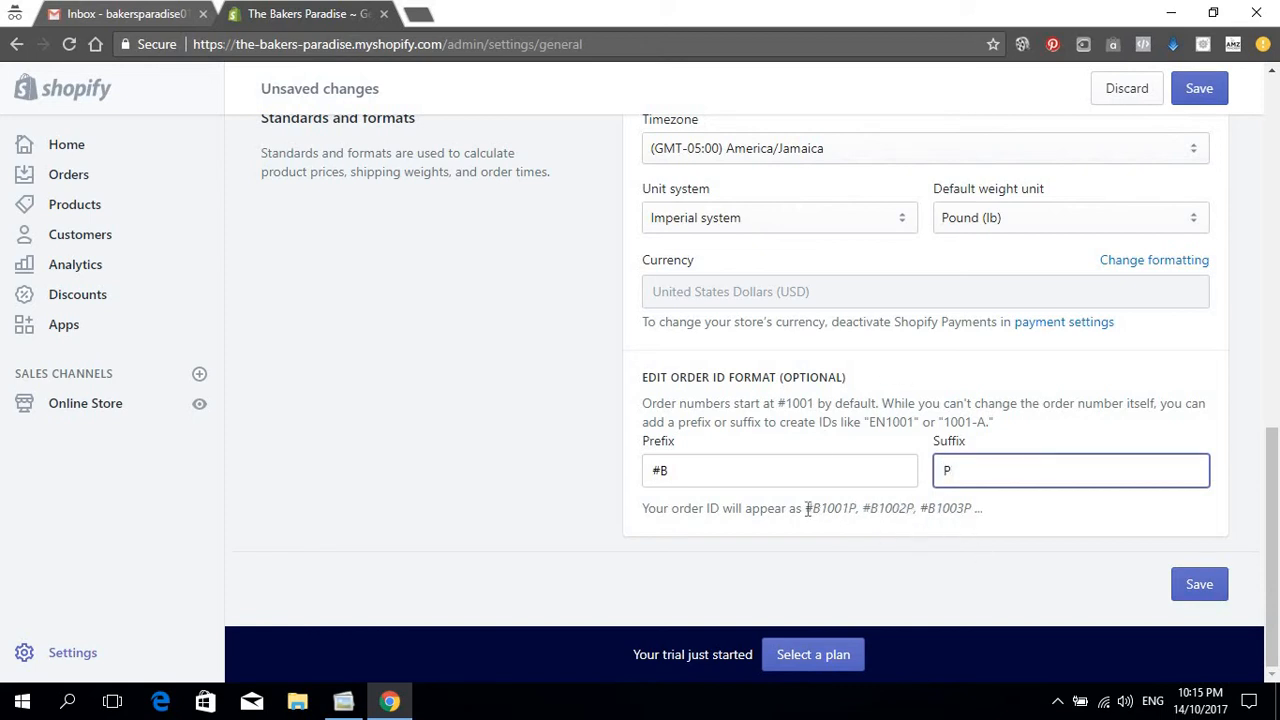
pyautogui.moveTo(808, 508); pyautogui.dragTo(858, 508)
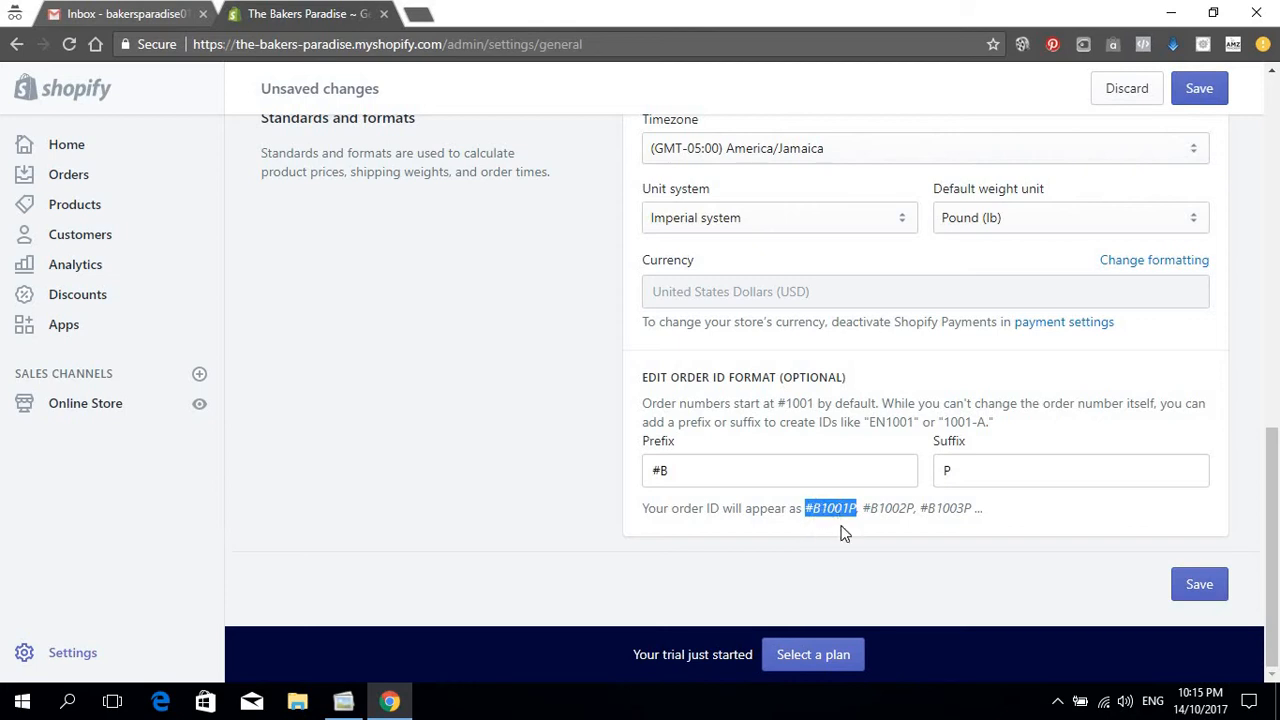
pyautogui.click(898, 528)
pyautogui.click(1191, 95)
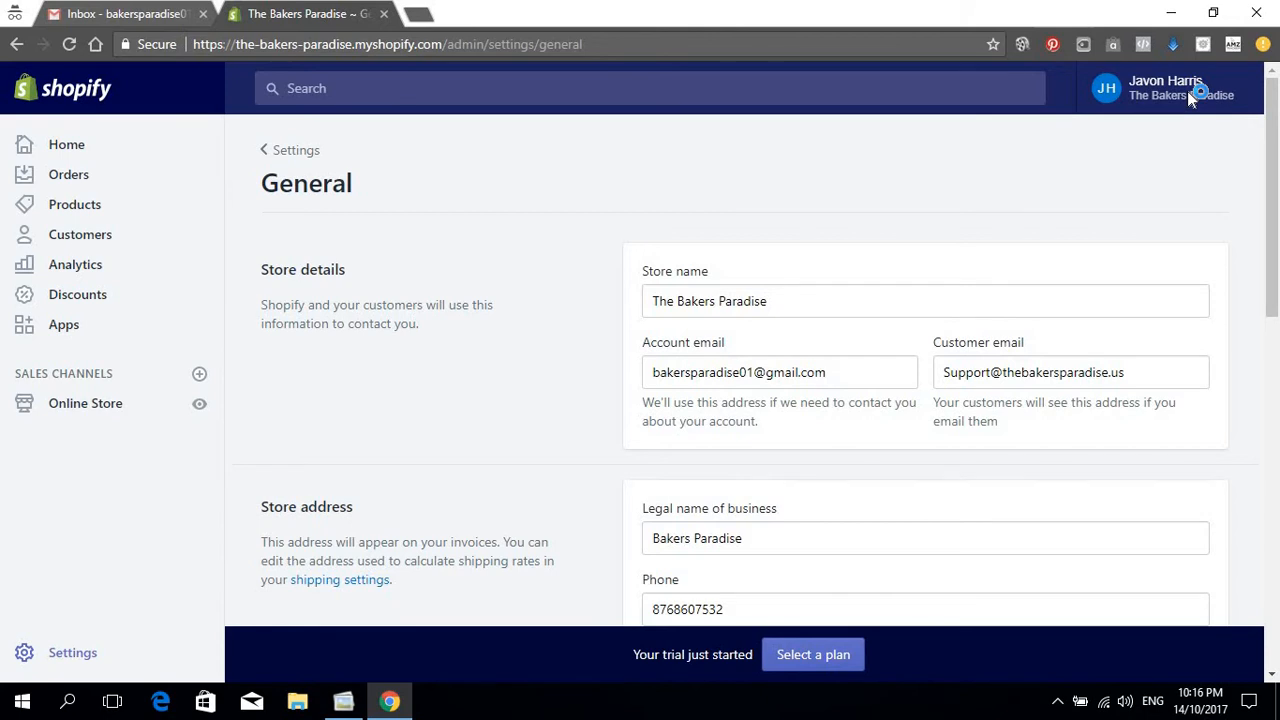
# Step: Check the saved General page, then go back to the Settings overview
pyautogui.scroll(-10, 1063, 270)
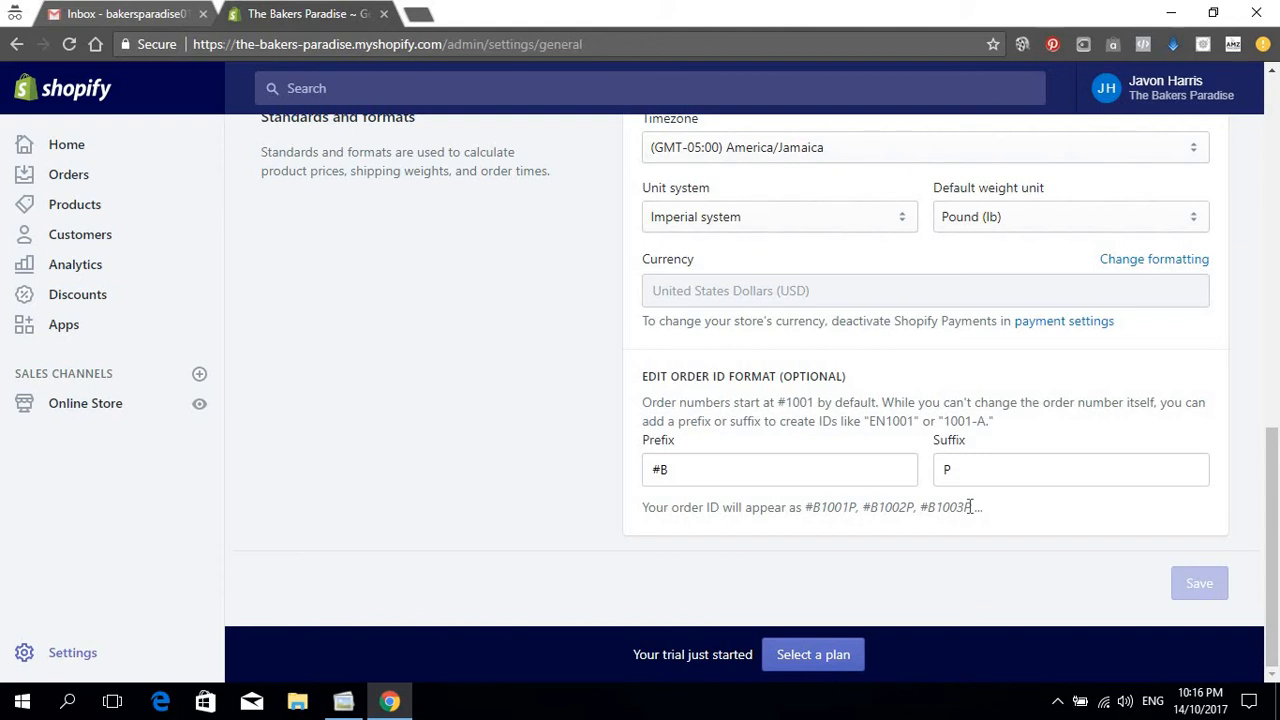
pyautogui.scroll(15, 361, 458)
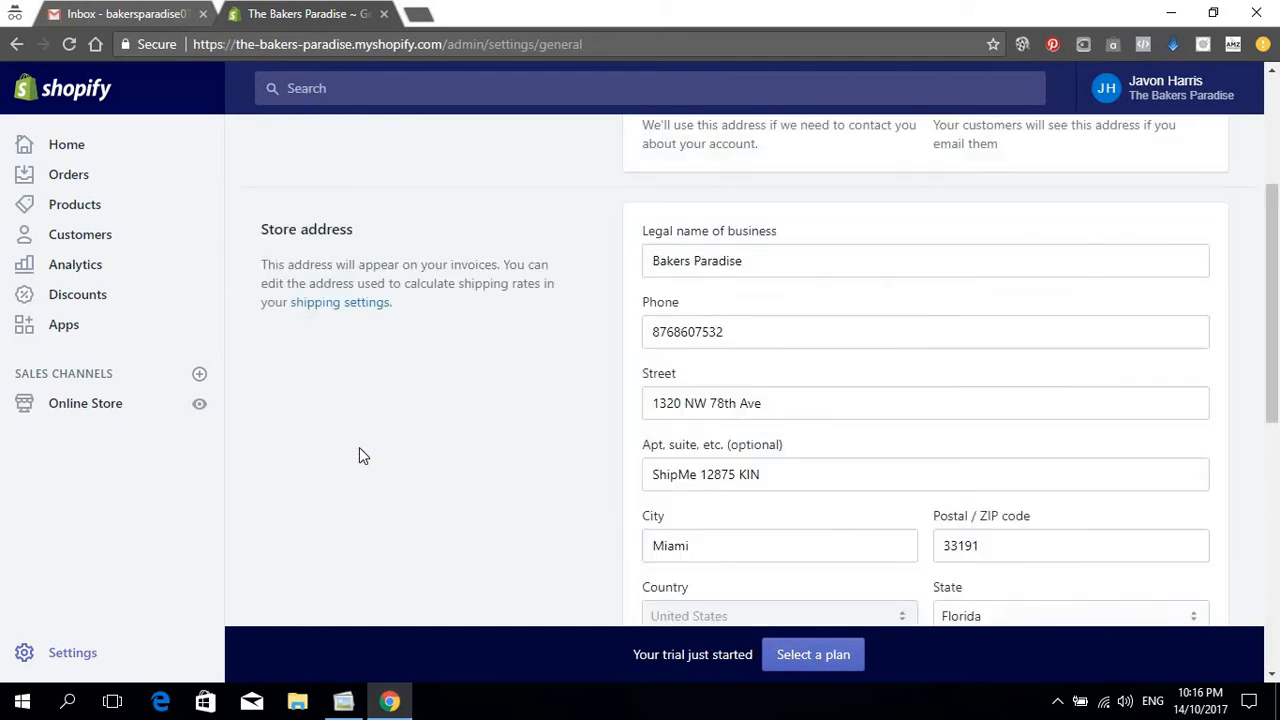
pyautogui.scroll(-12, 465, 392)
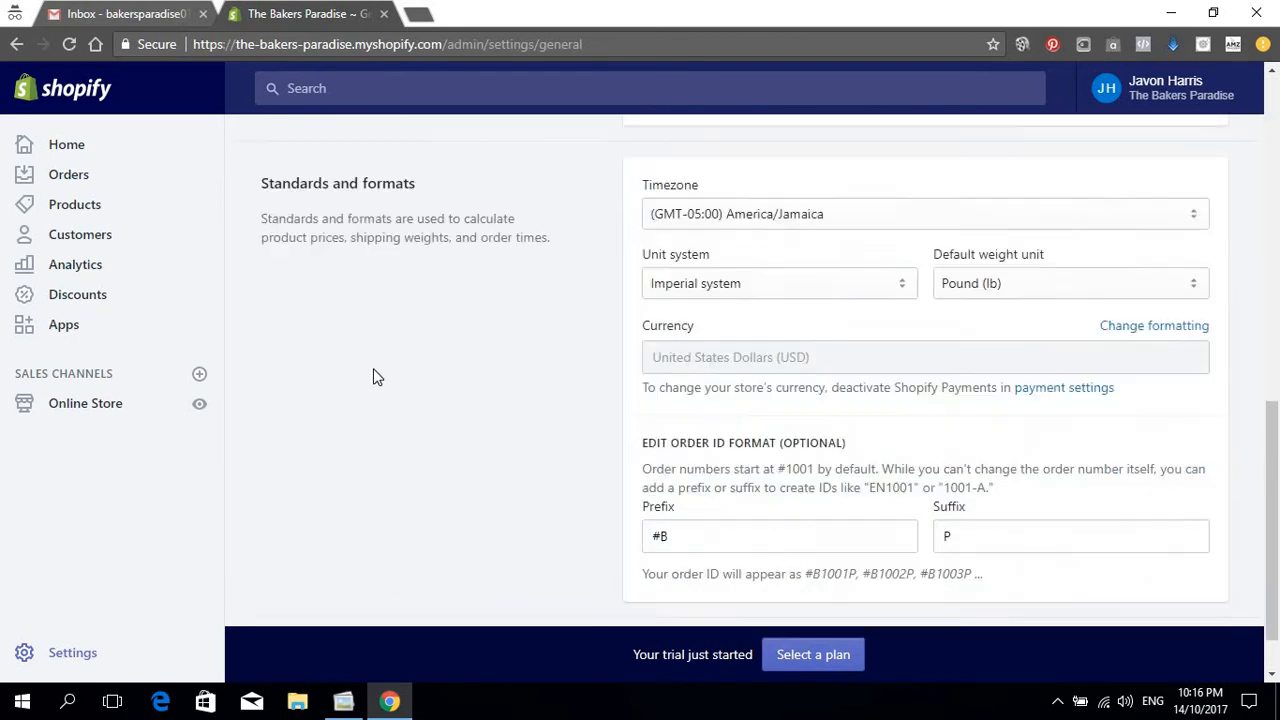
pyautogui.scroll(12, 371, 374)
pyautogui.click(280, 150)
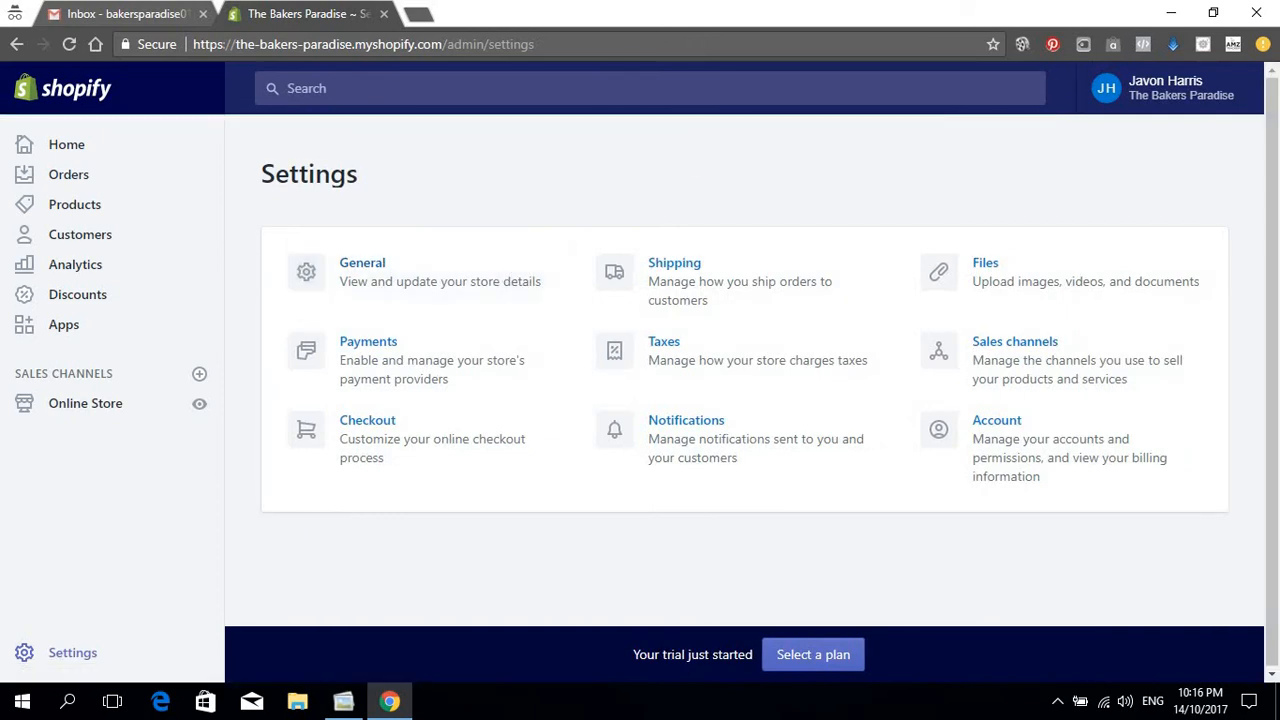
# Step: Open Payments and review Shopify Payments, PayPal, Amazon Pay and Alternative payments
pyautogui.click(418, 357)
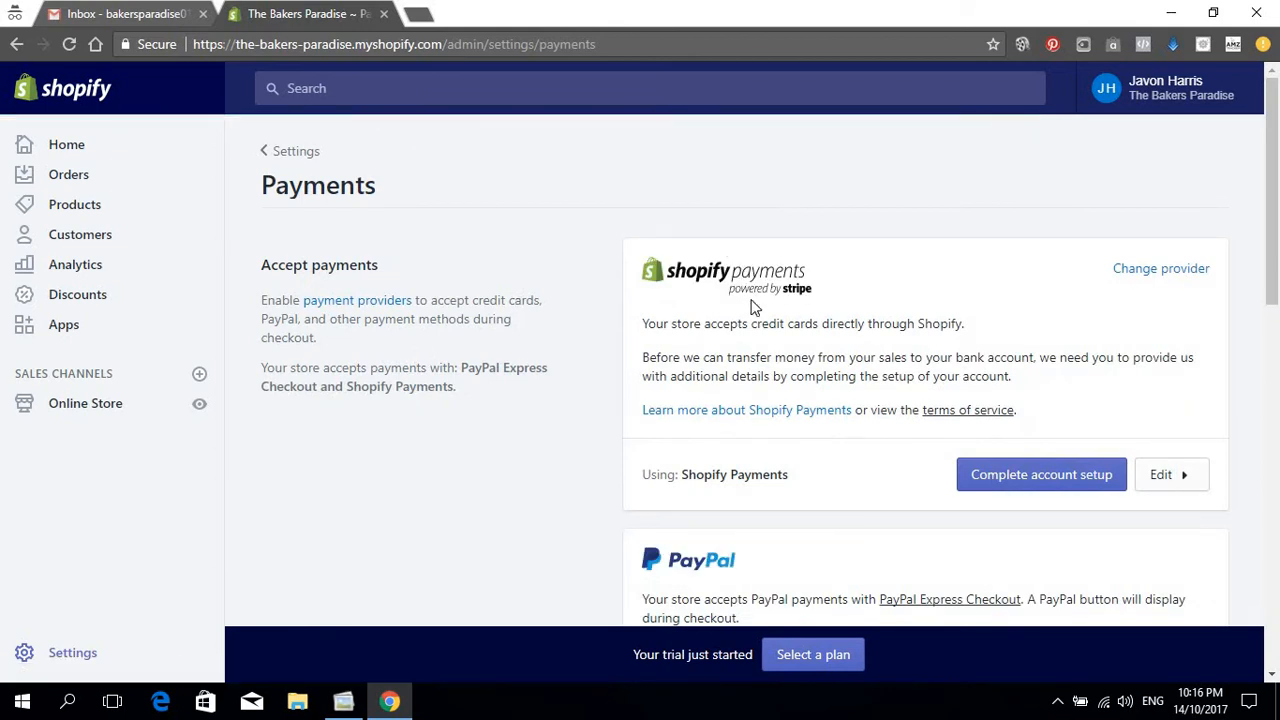
pyautogui.scroll(-3, 770, 305)
pyautogui.scroll(3, 948, 374)
pyautogui.scroll(-2, 806, 298)
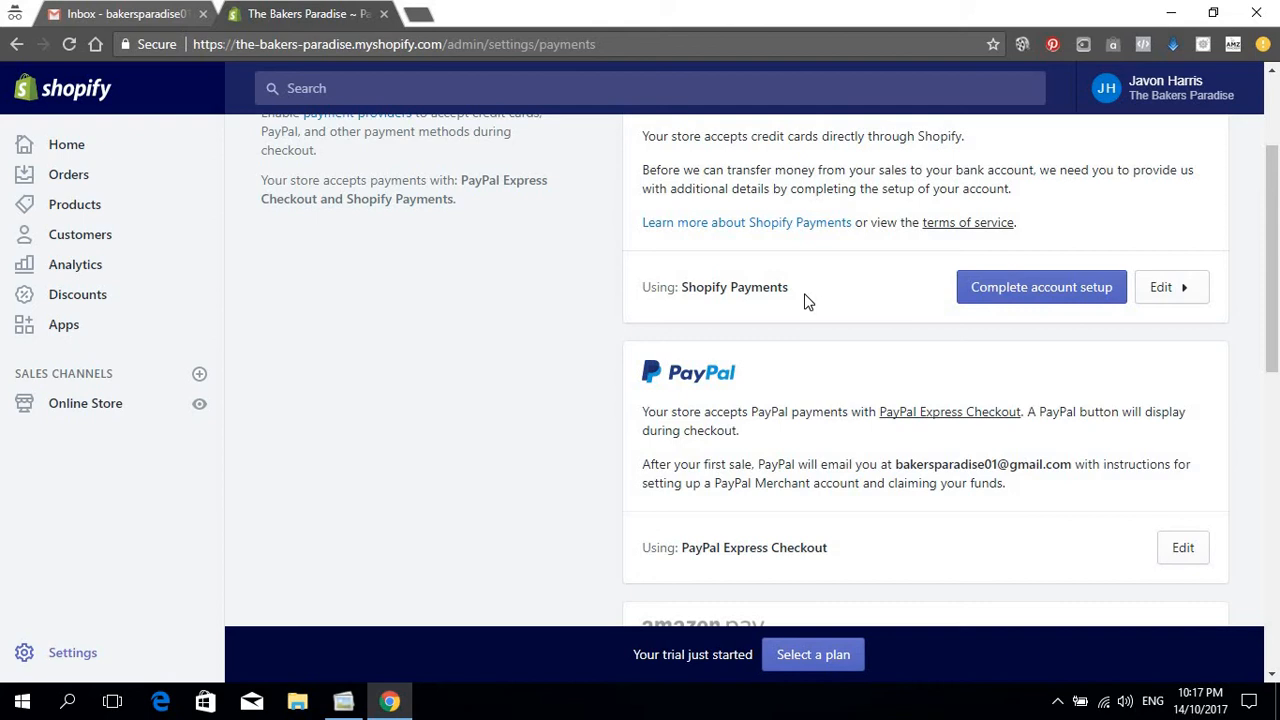
pyautogui.scroll(-1, 731, 214)
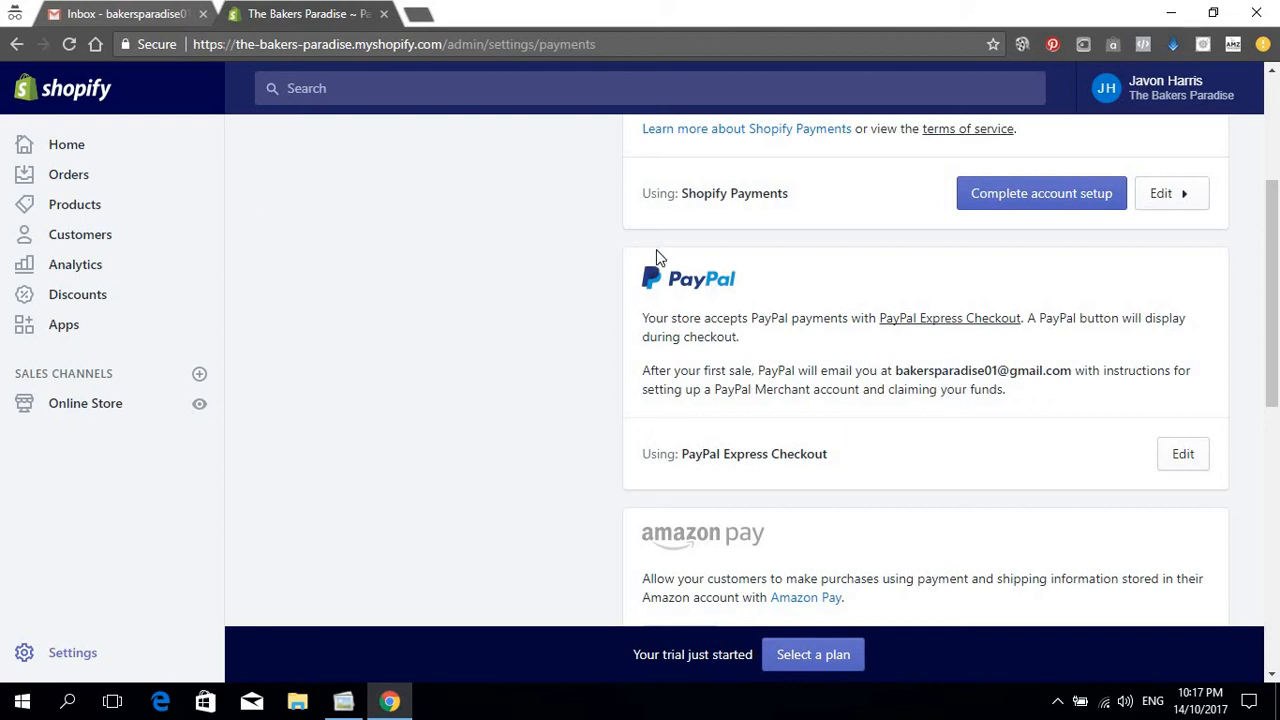
pyautogui.scroll(-2, 662, 257)
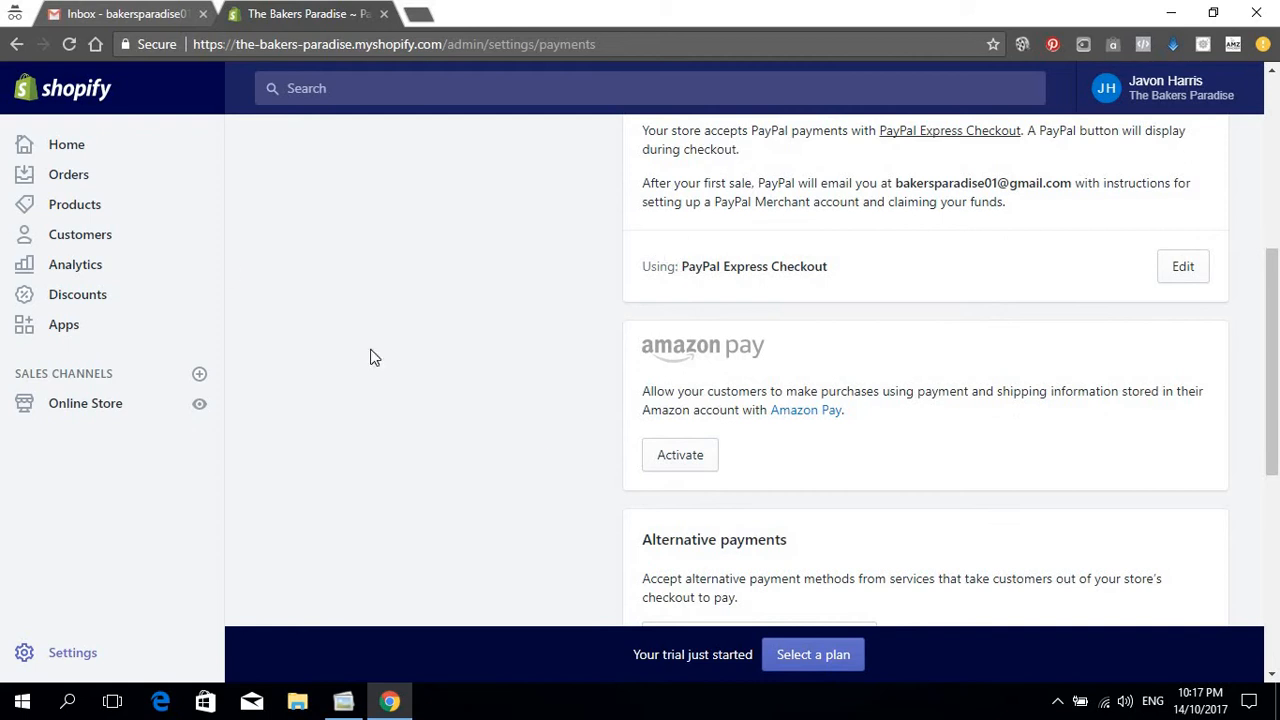
pyautogui.scroll(-2, 882, 364)
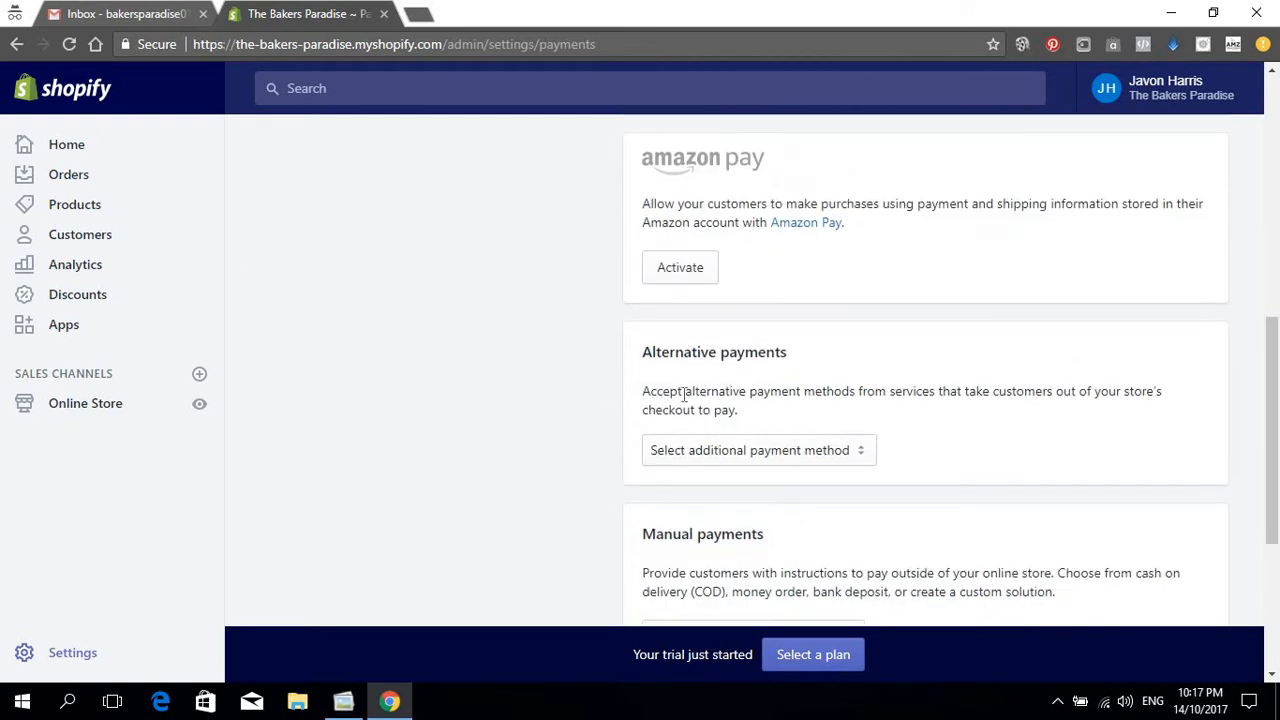
pyautogui.scroll(-2, 900, 508)
pyautogui.scroll(2, 849, 431)
pyautogui.click(809, 452)
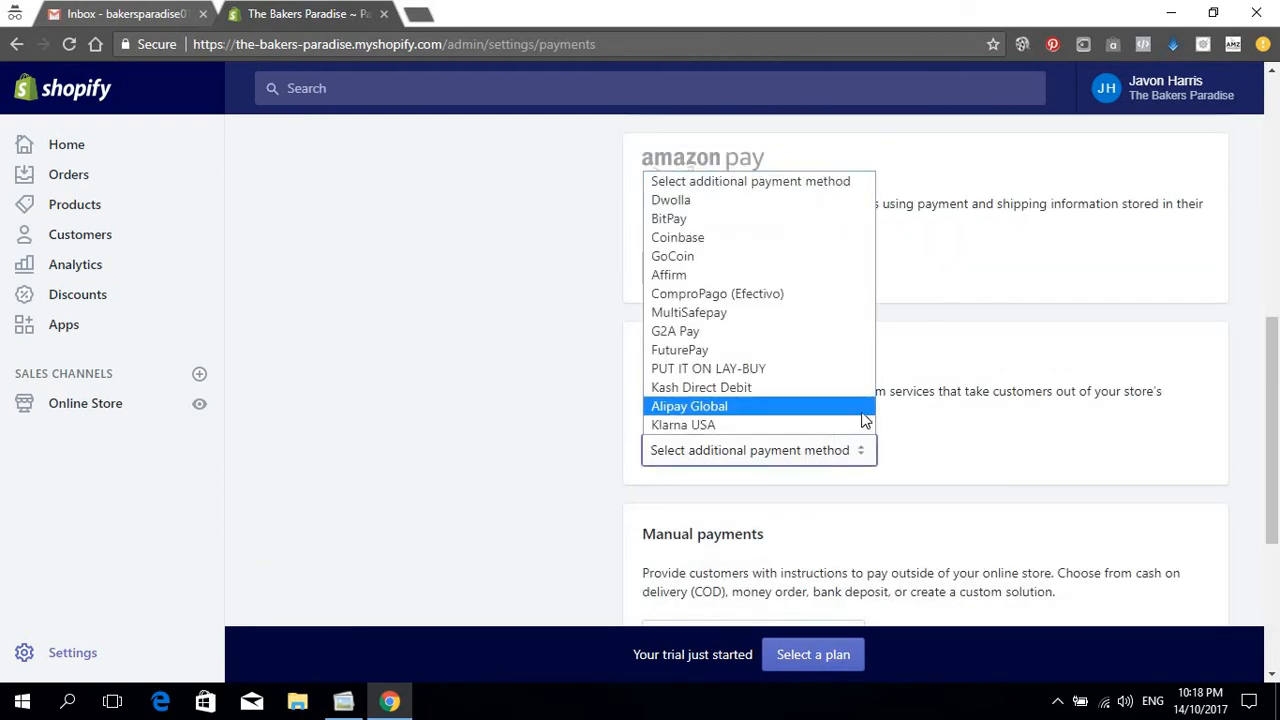
pyautogui.click(685, 236)
pyautogui.scroll(-3, 843, 387)
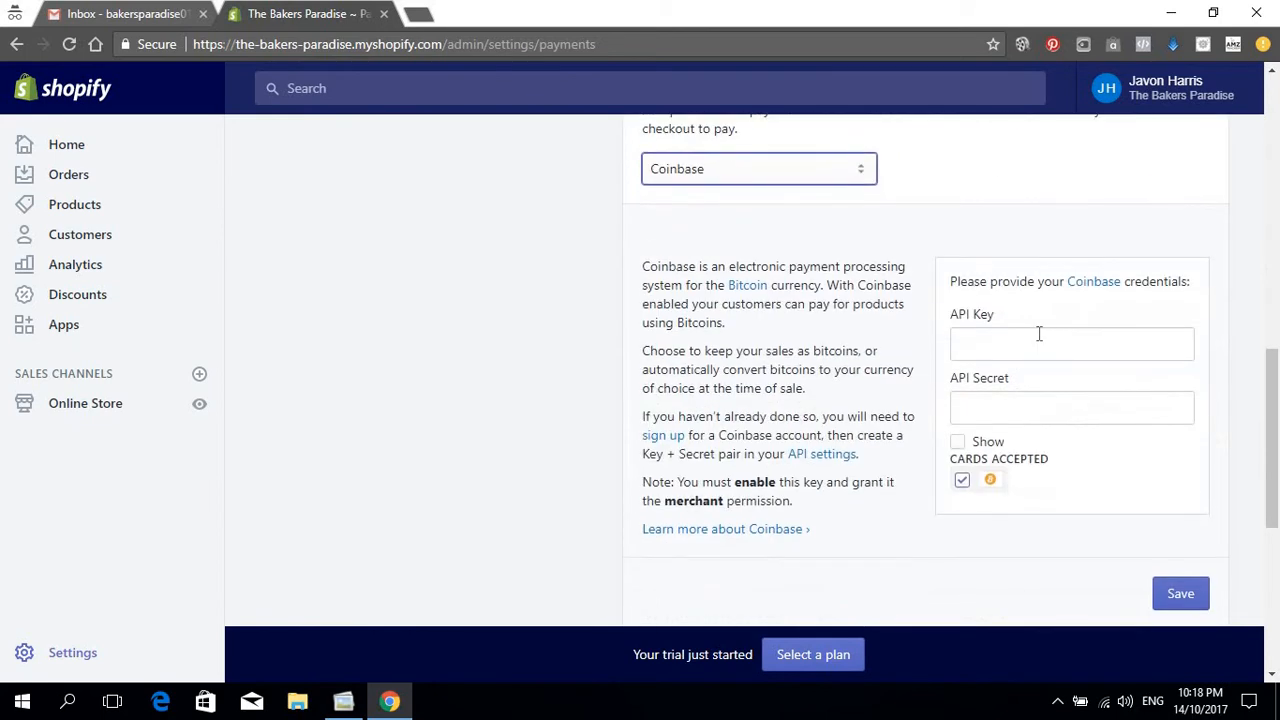
pyautogui.click(1037, 337)
pyautogui.press('Down')
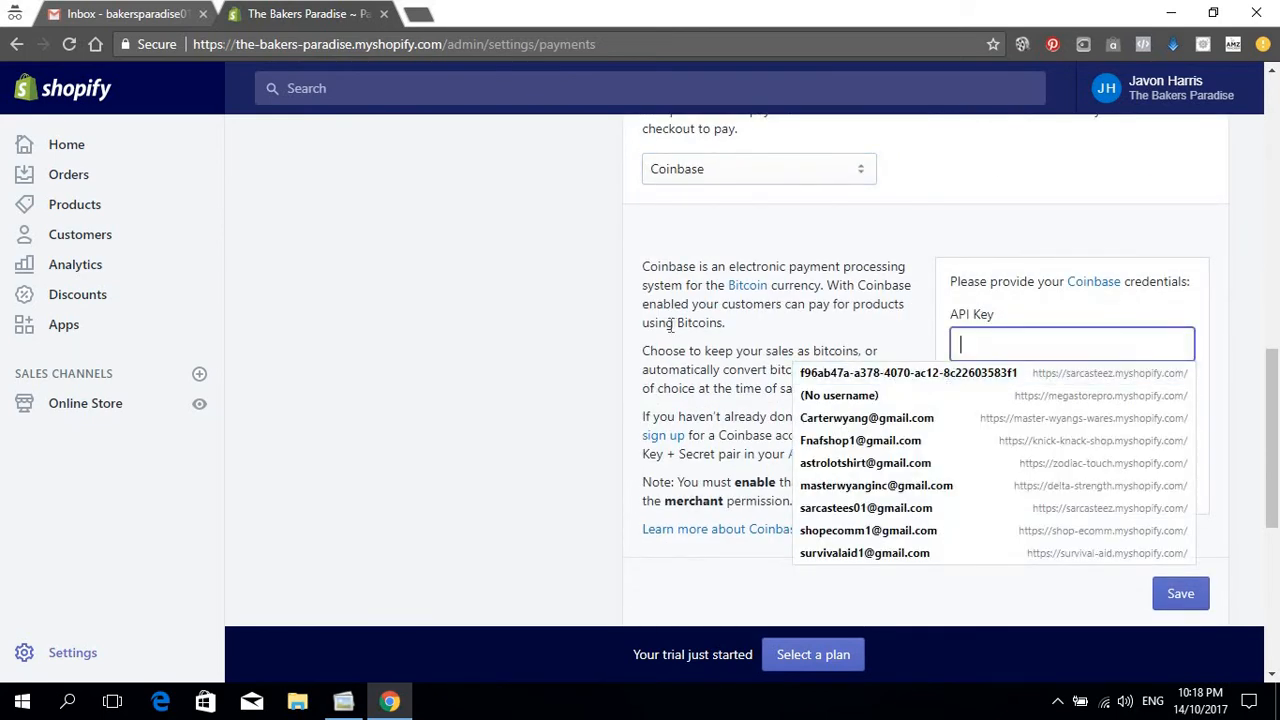
pyautogui.click(674, 323)
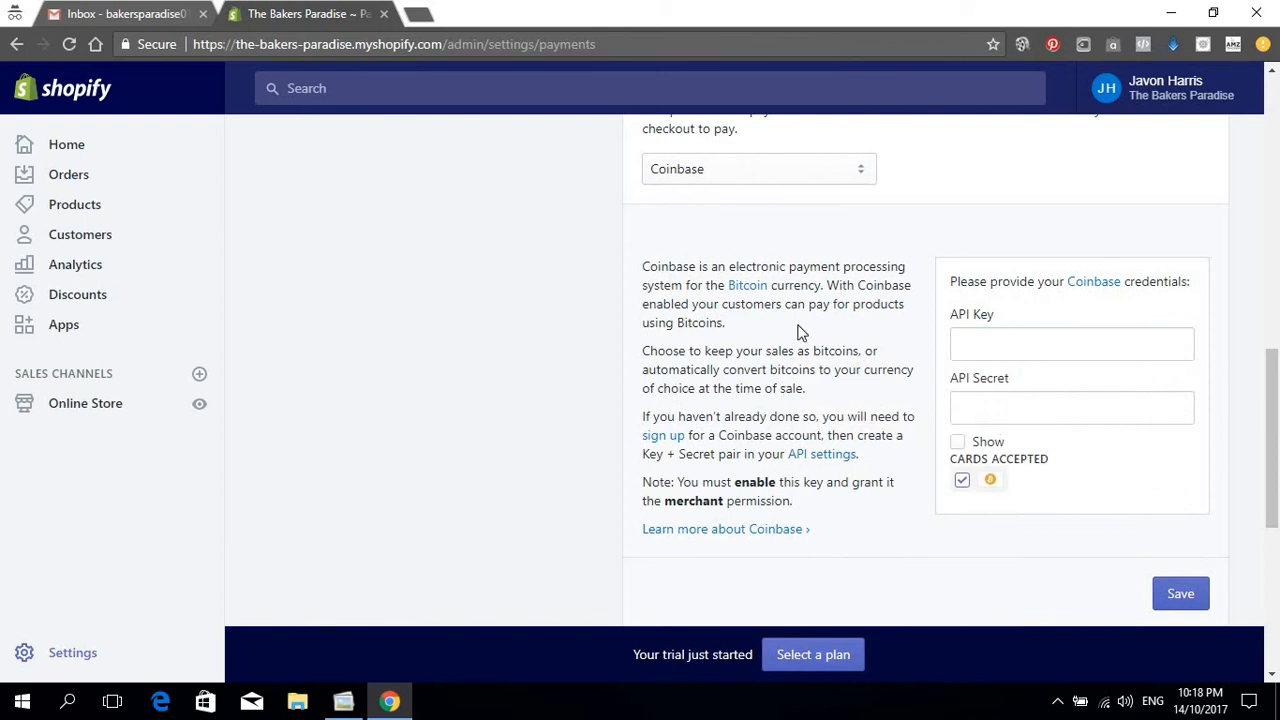
pyautogui.scroll(4, 588, 388)
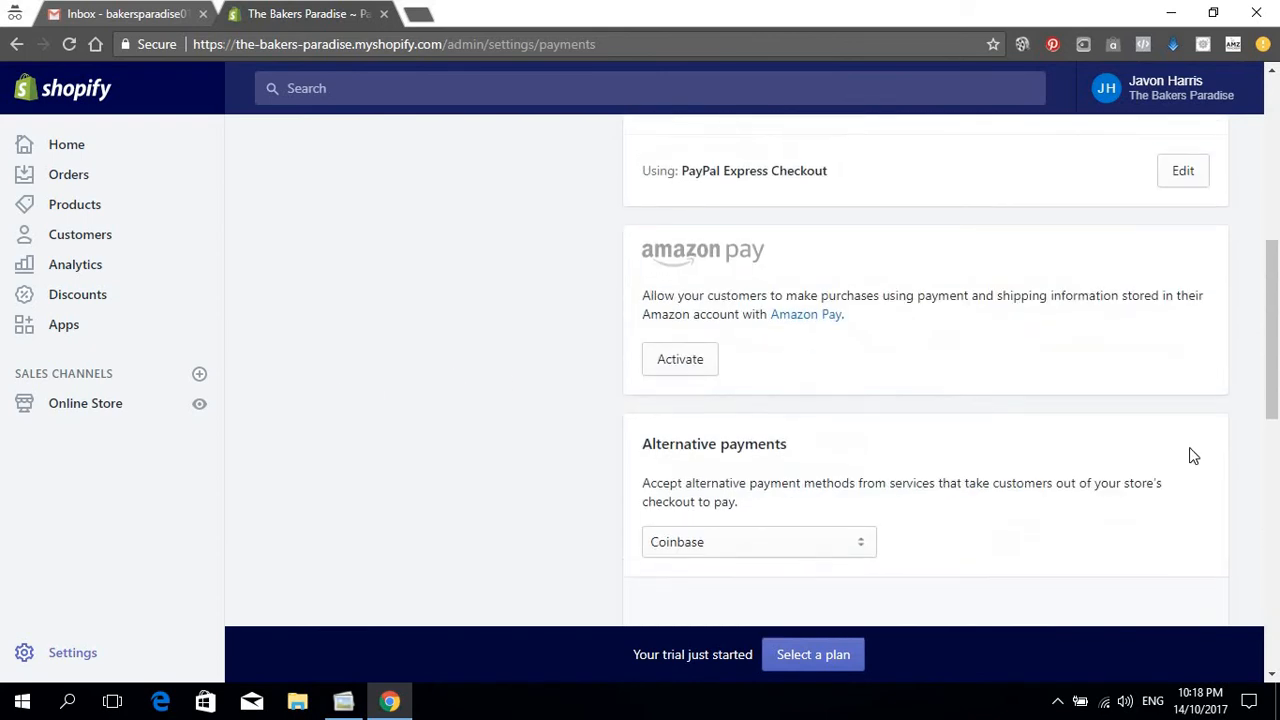
pyautogui.scroll(-4, 1191, 454)
pyautogui.scroll(4, 648, 427)
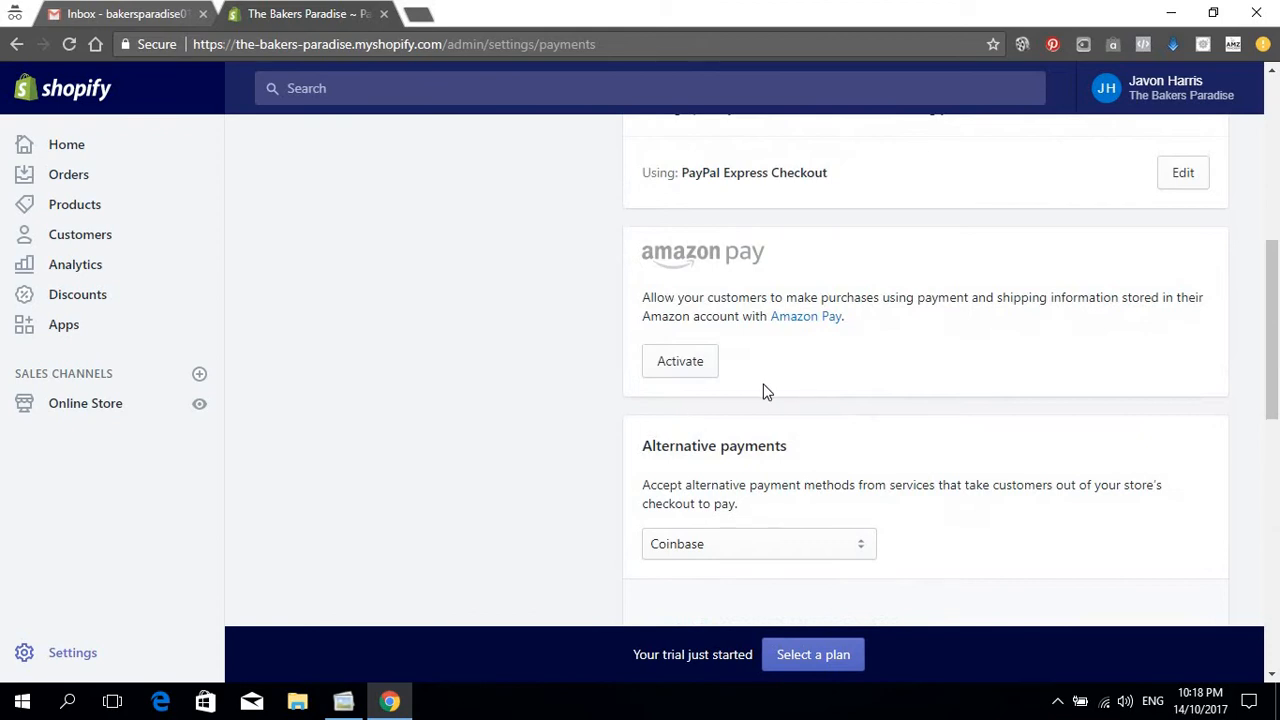
pyautogui.scroll(3, 763, 391)
pyautogui.scroll(3, 1048, 305)
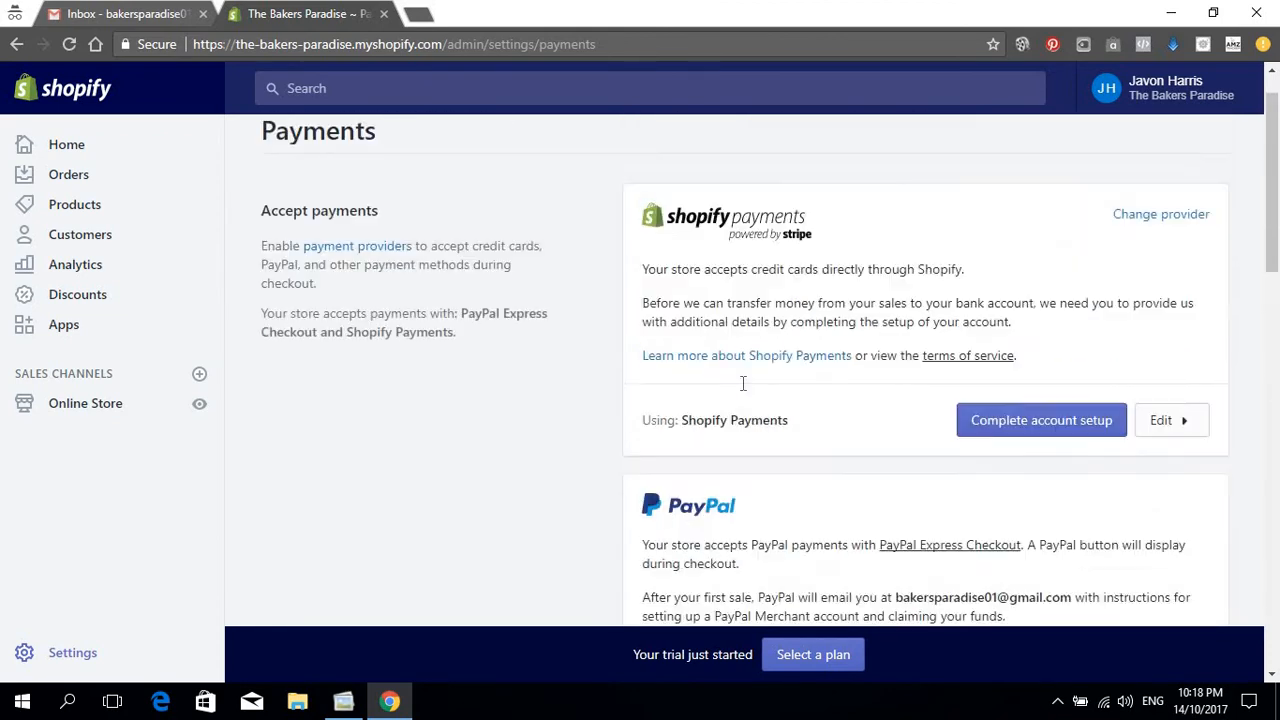
pyautogui.scroll(-2, 785, 320)
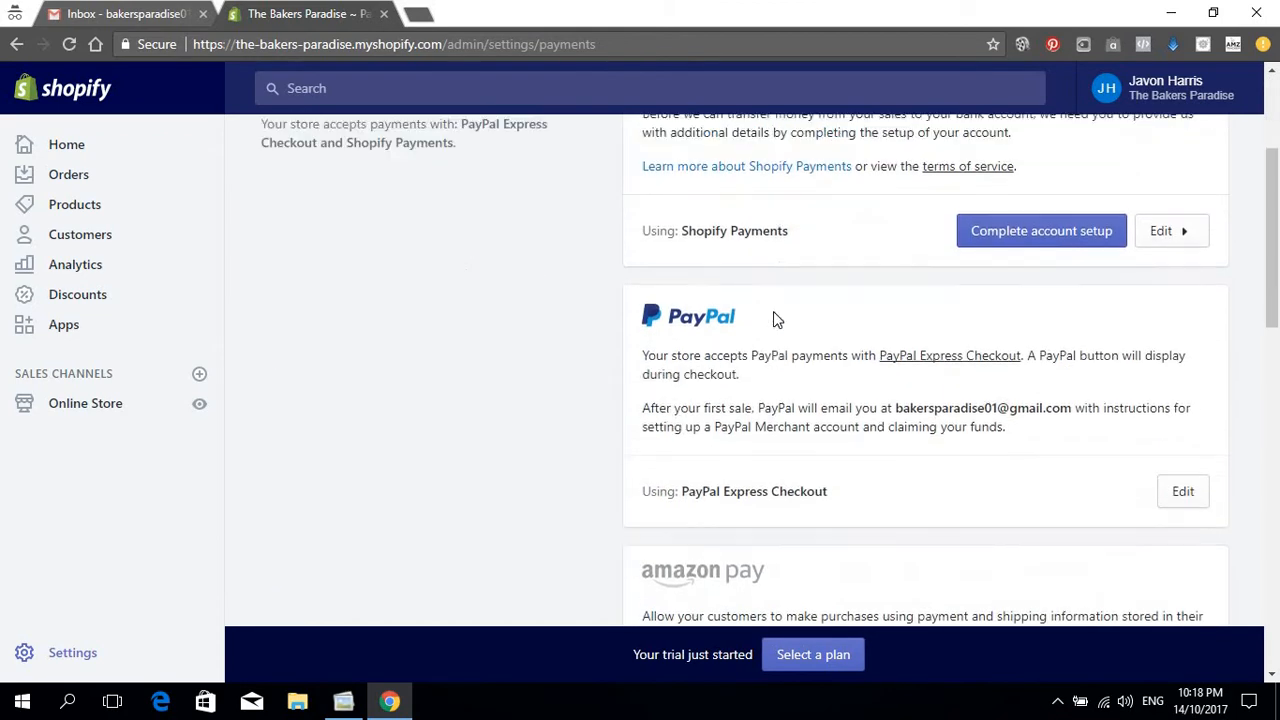
pyautogui.scroll(2, 771, 317)
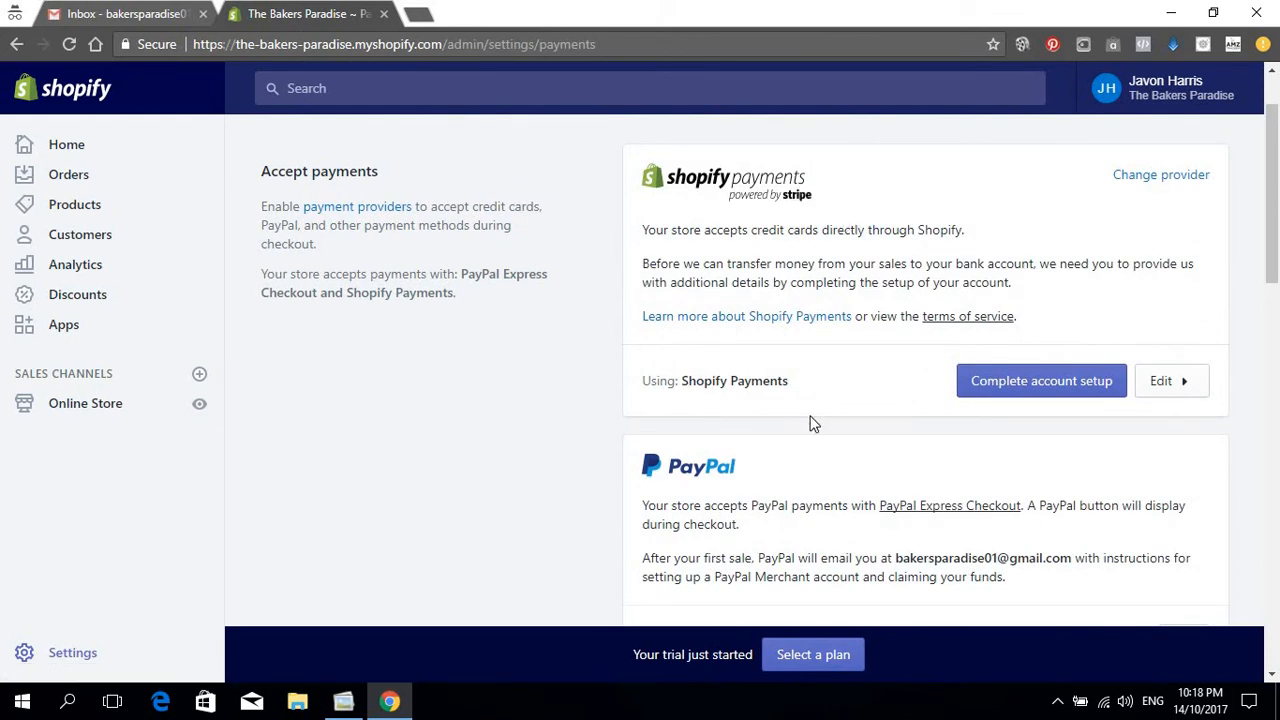
pyautogui.scroll(-1, 797, 440)
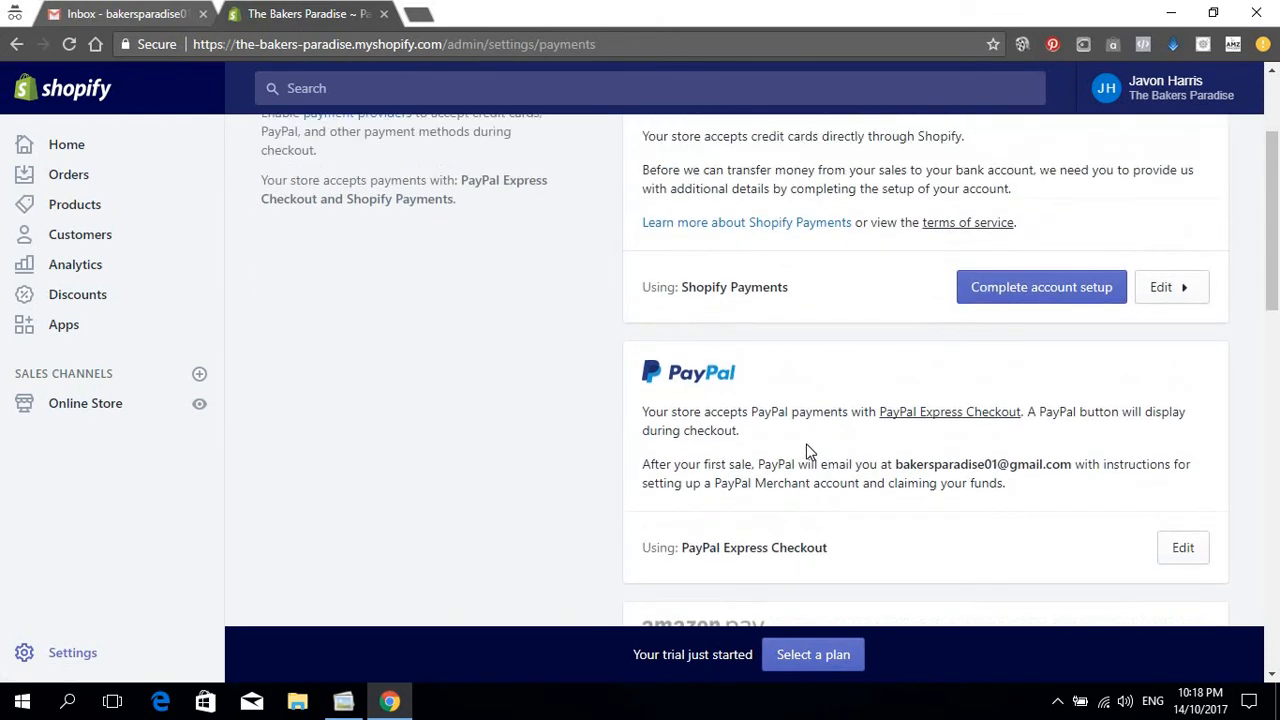
pyautogui.scroll(3, 806, 444)
pyautogui.scroll(-2, 807, 445)
pyautogui.scroll(-1, 808, 450)
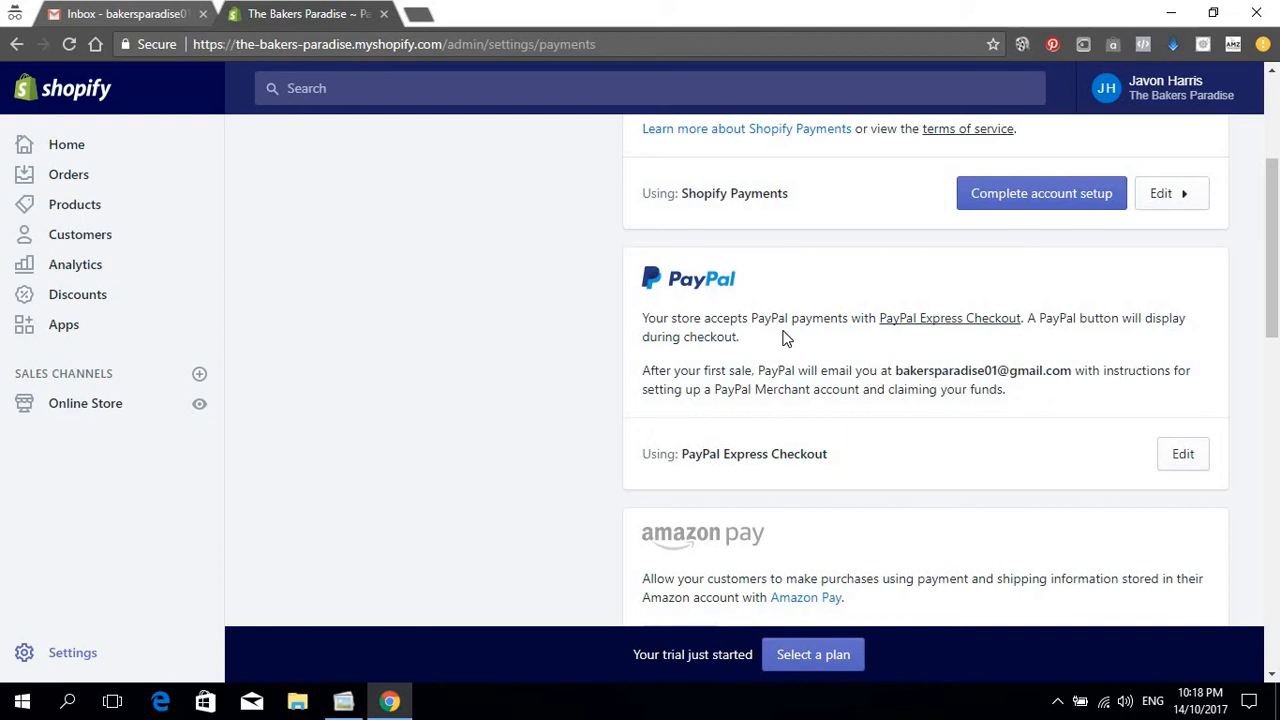
pyautogui.scroll(1, 797, 347)
pyautogui.scroll(2, 797, 347)
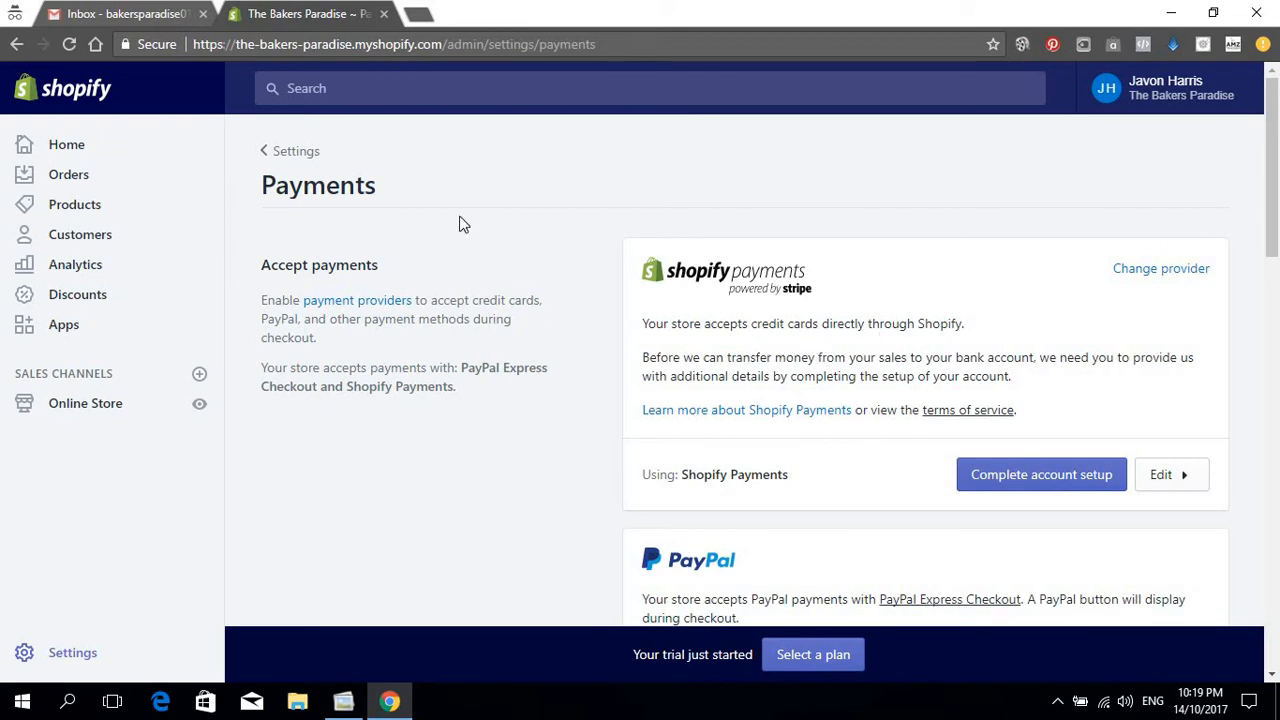
pyautogui.scroll(-2, 386, 263)
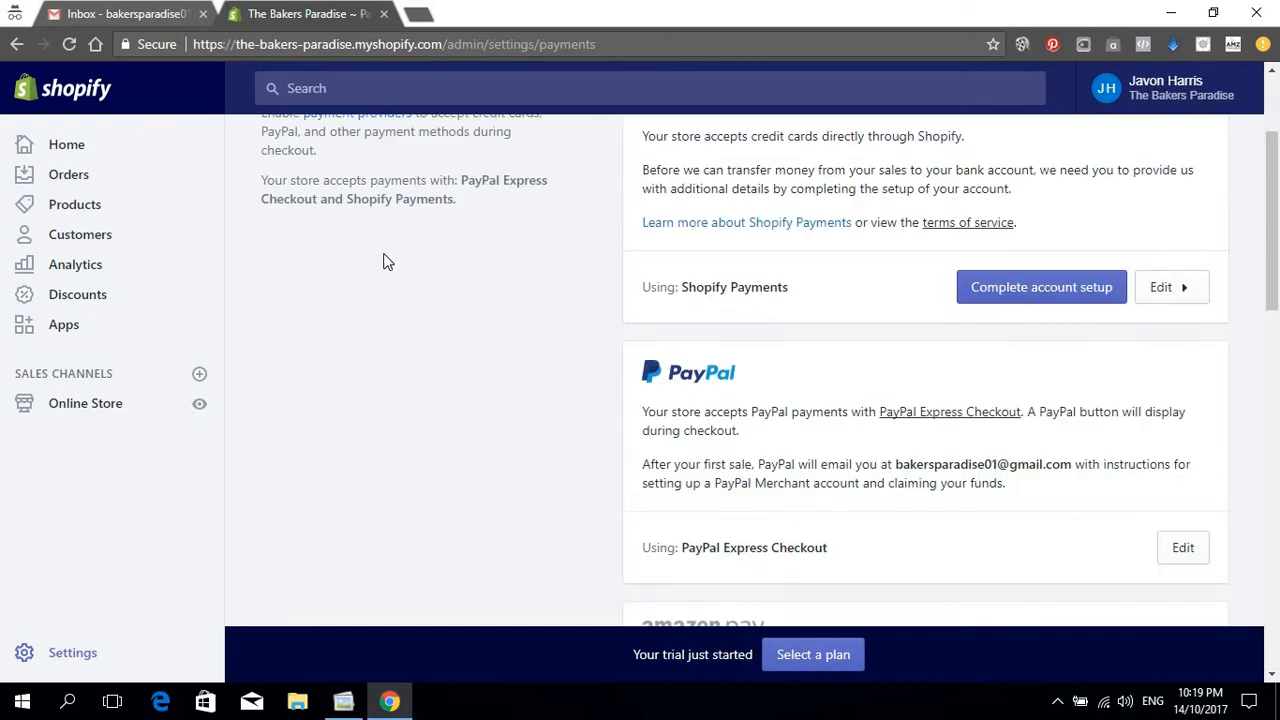
pyautogui.scroll(2, 163, 255)
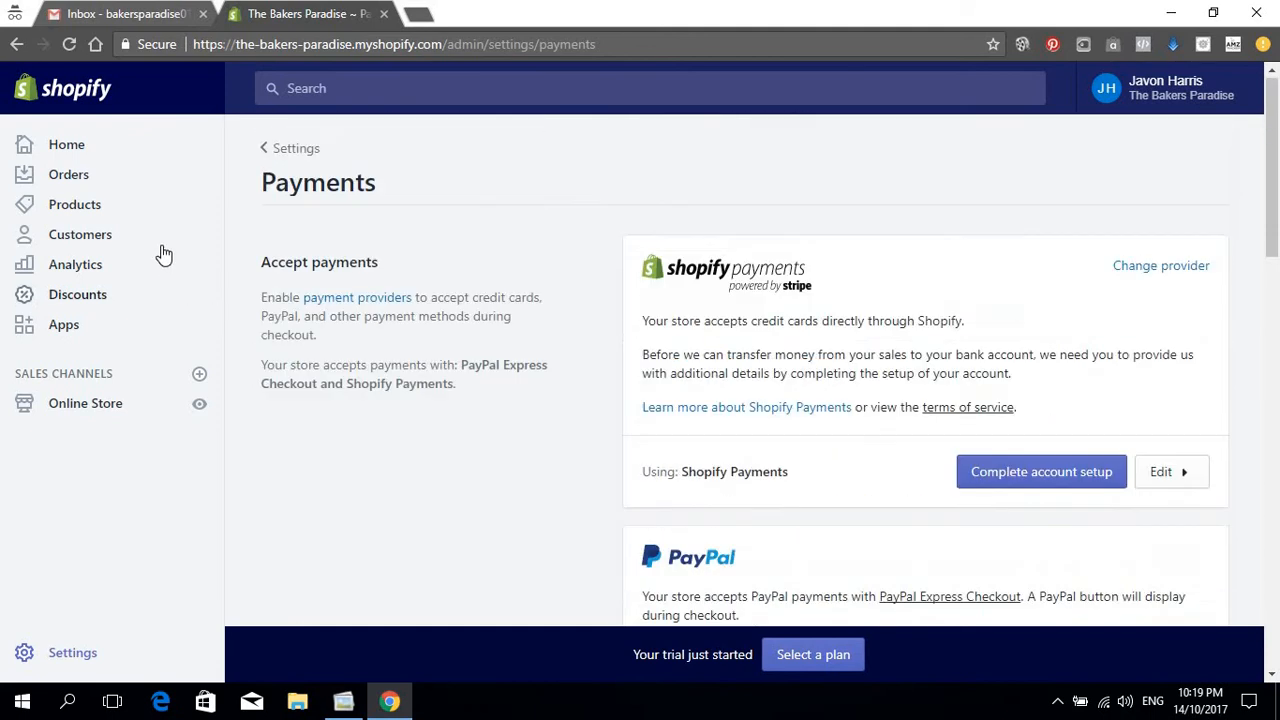
# Step: In Checkout settings, make customer accounts optional and email the only contact method
pyautogui.click(275, 150)
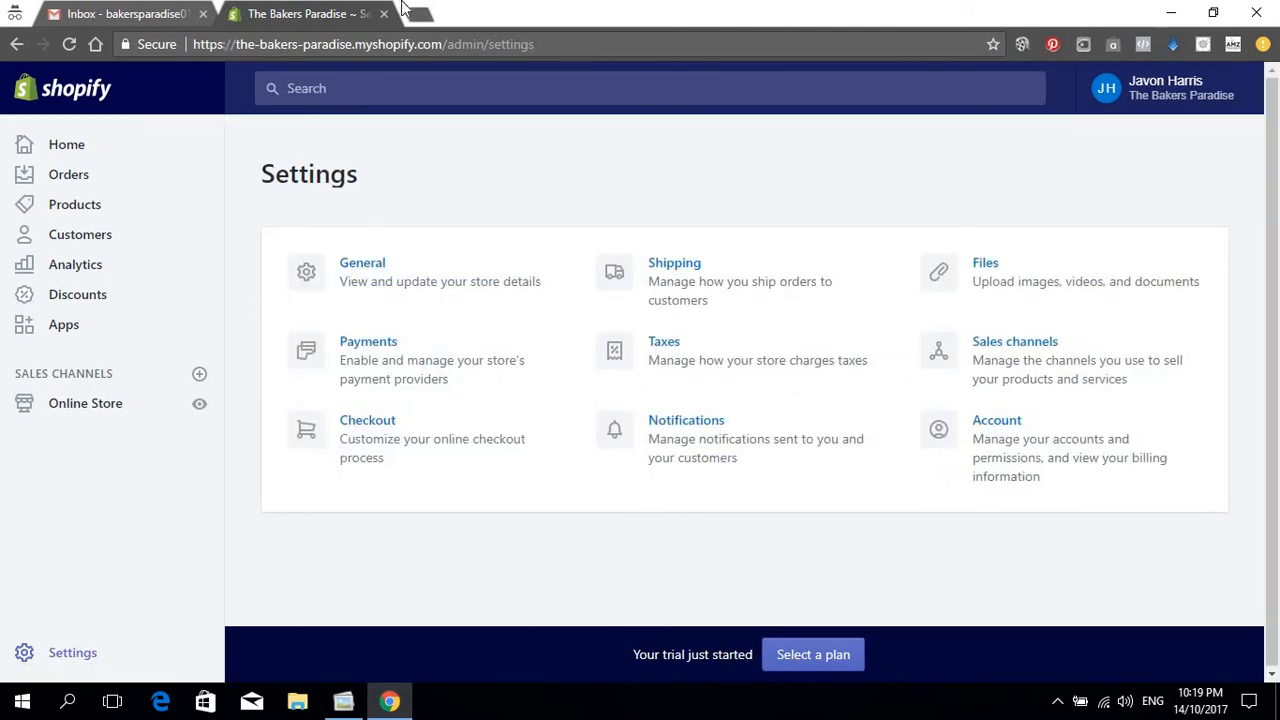
pyautogui.click(369, 424)
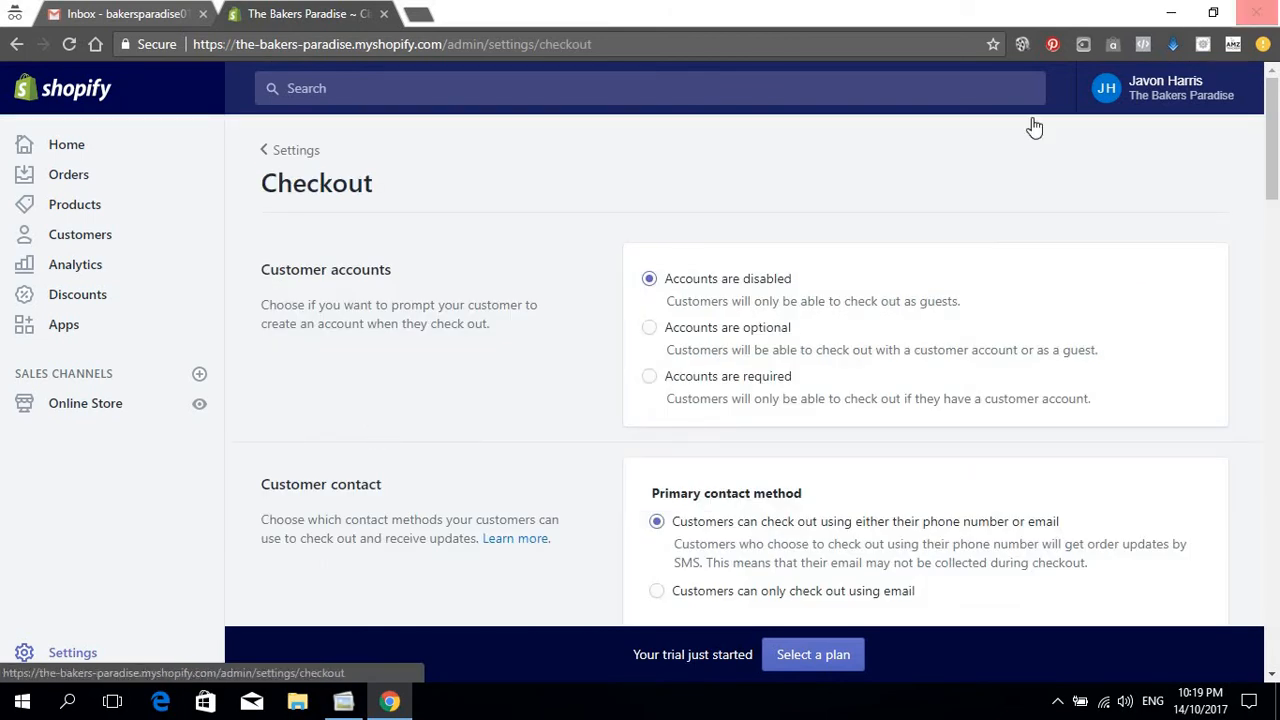
pyautogui.scroll(-2, 775, 290)
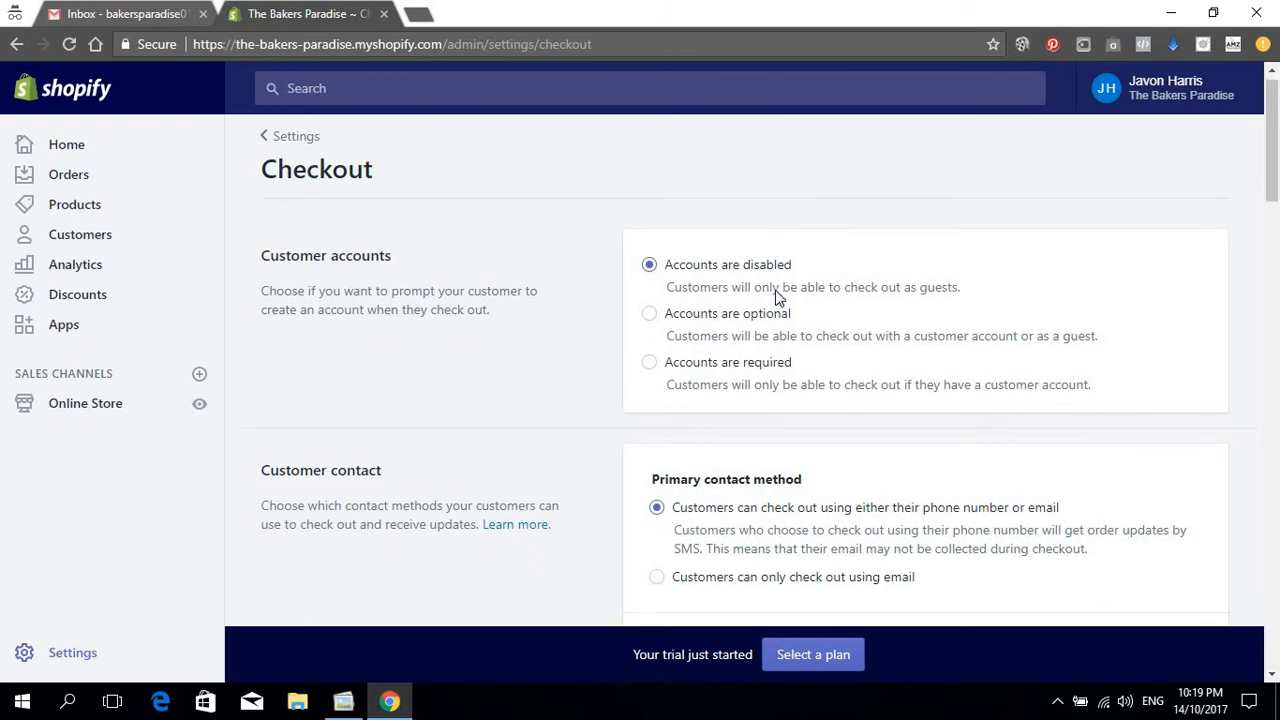
pyautogui.scroll(2, 703, 284)
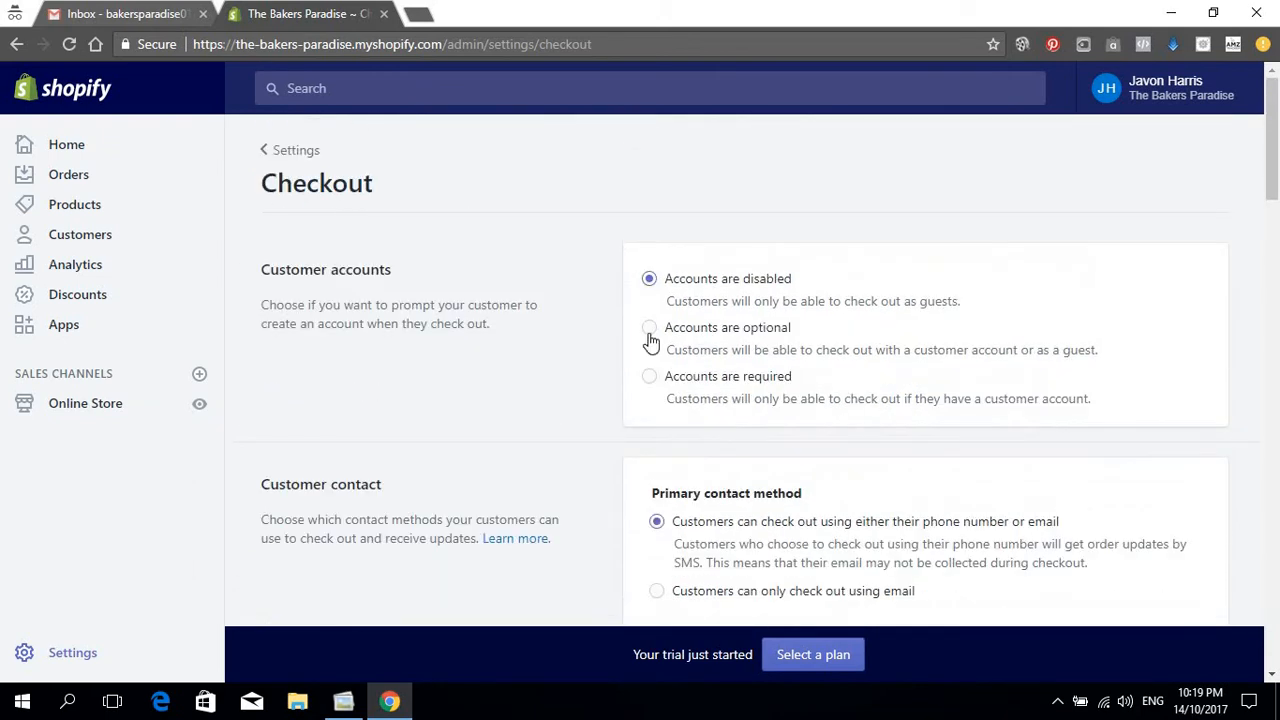
pyautogui.click(649, 327)
pyautogui.scroll(-3, 950, 345)
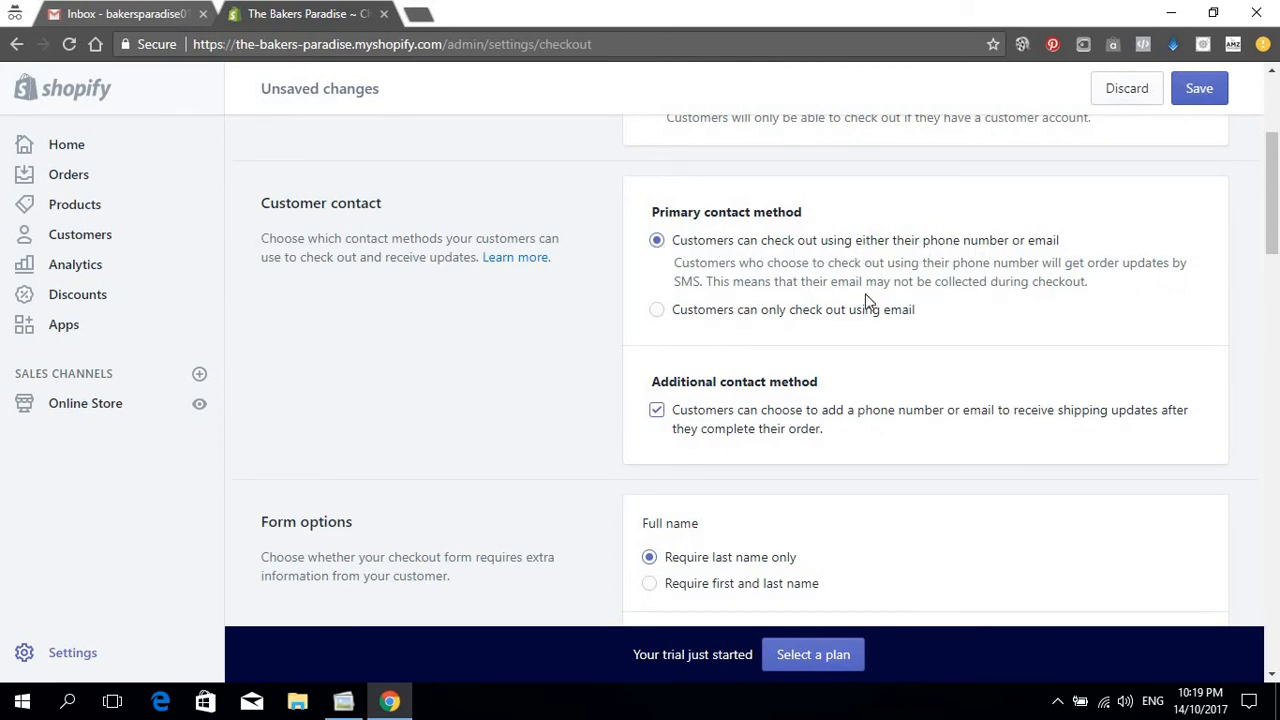
pyautogui.click(657, 316)
# Step: Require first and last names and default customers to agreeing to promotional emails
pyautogui.scroll(-1, 948, 400)
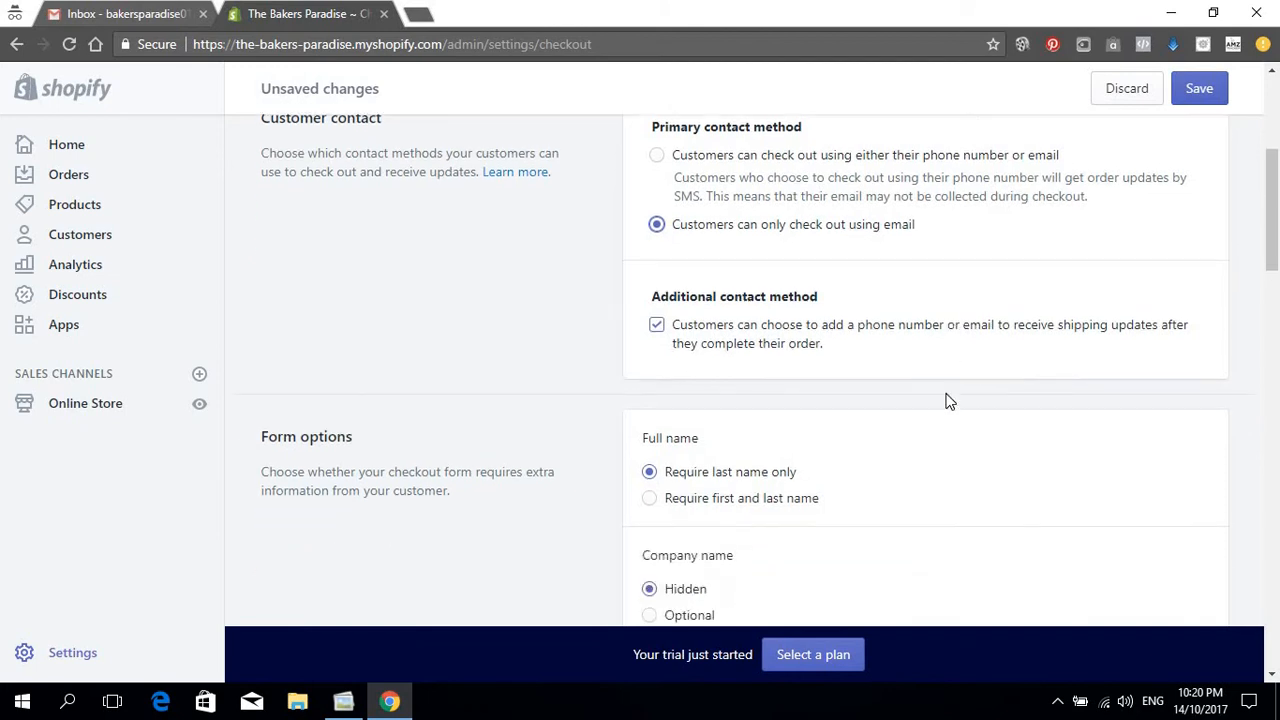
pyautogui.scroll(-3, 948, 400)
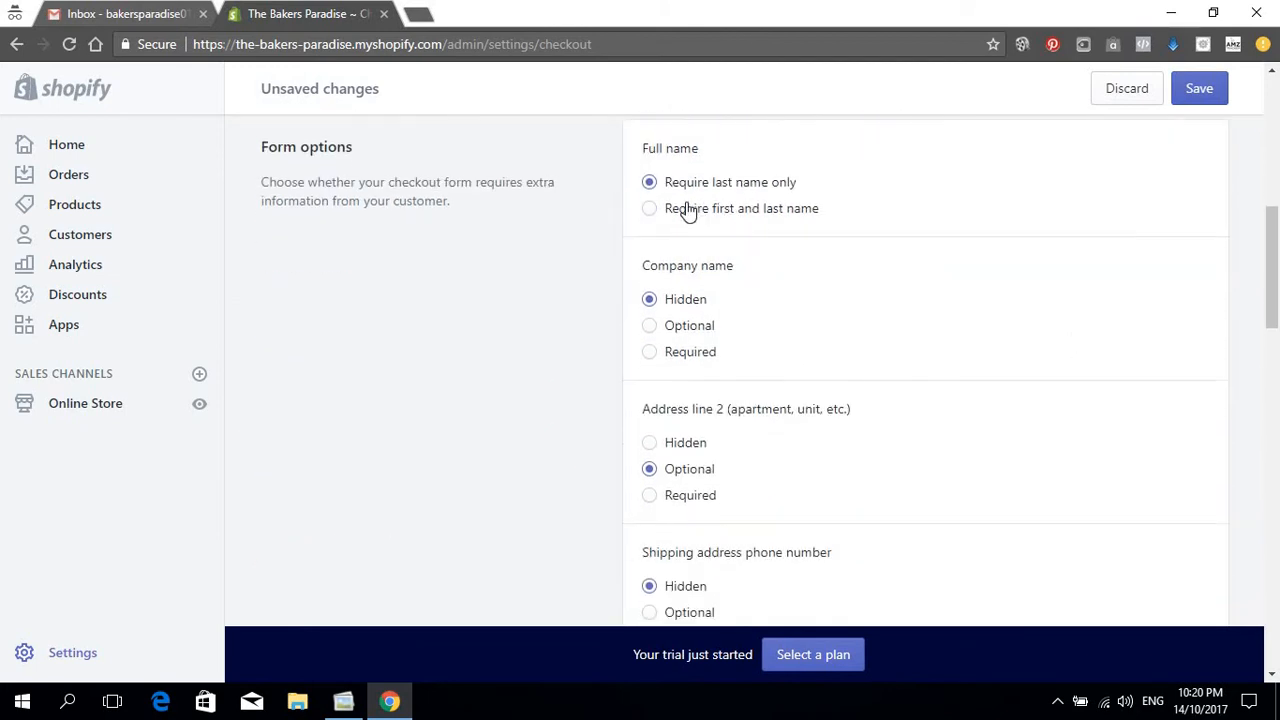
pyautogui.click(688, 209)
pyautogui.scroll(3, 786, 255)
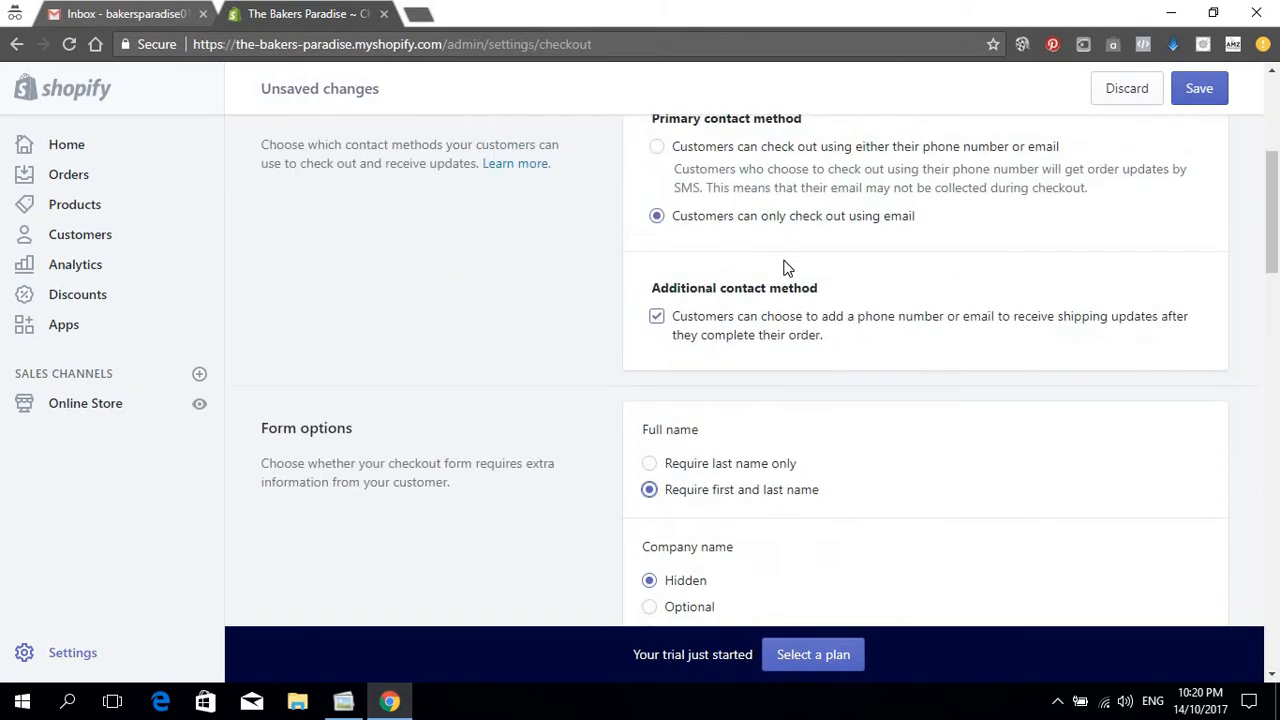
pyautogui.scroll(-3, 786, 268)
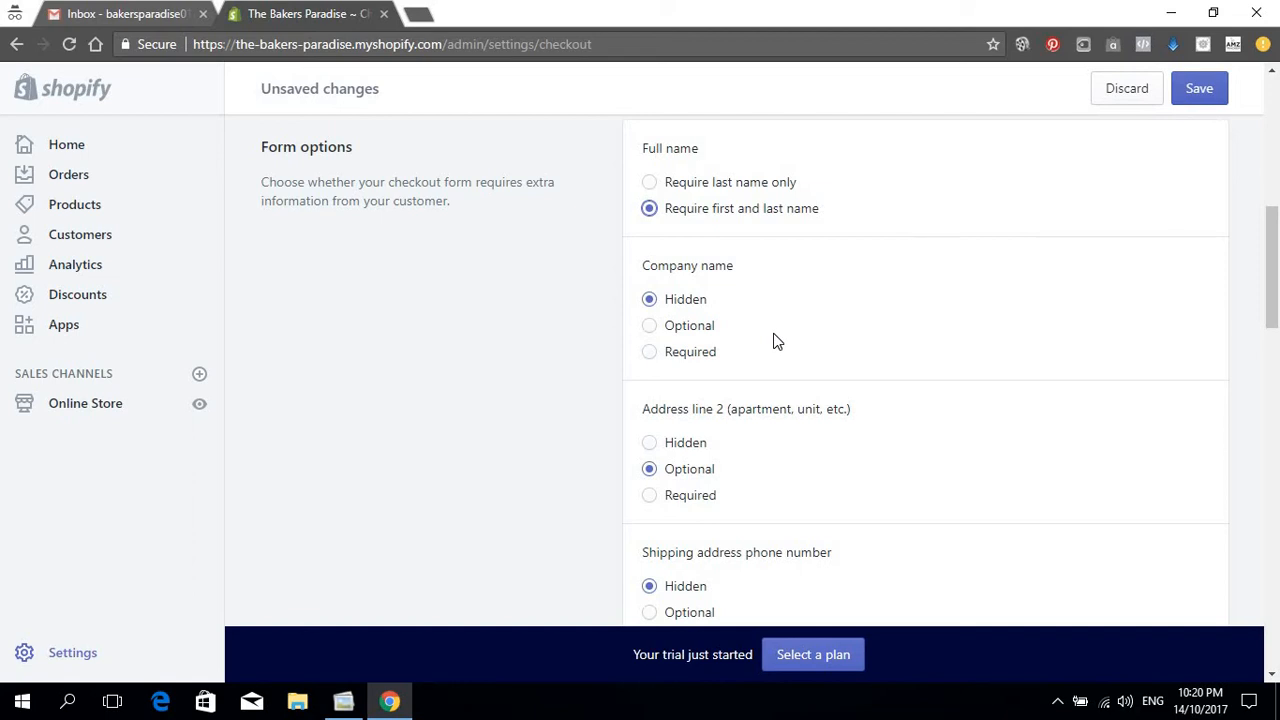
pyautogui.scroll(-2, 915, 289)
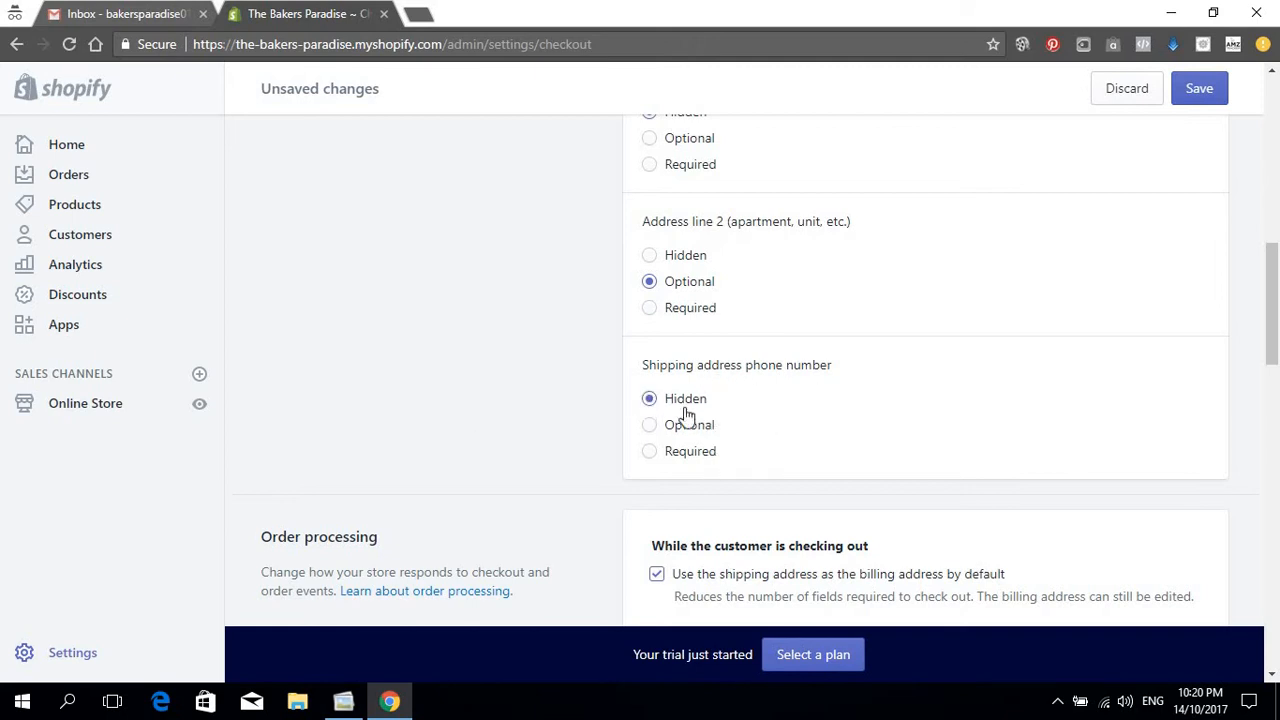
pyautogui.scroll(-3, 834, 398)
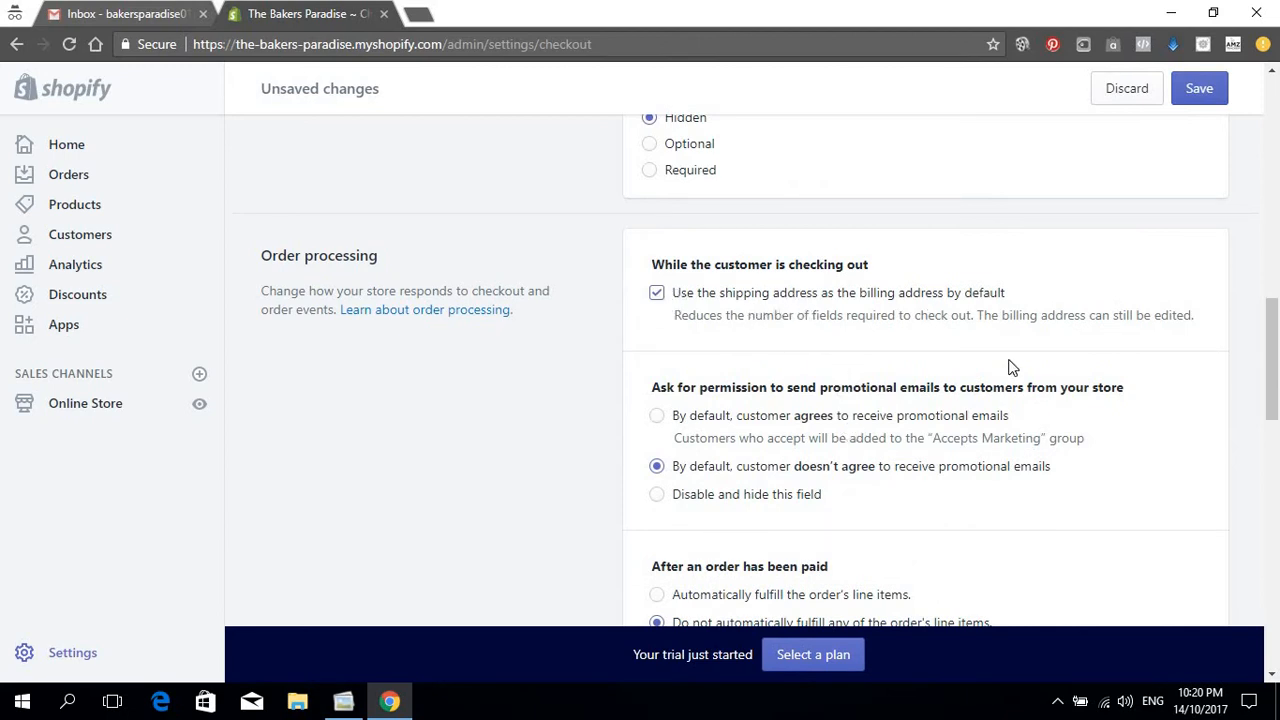
pyautogui.scroll(-1, 886, 383)
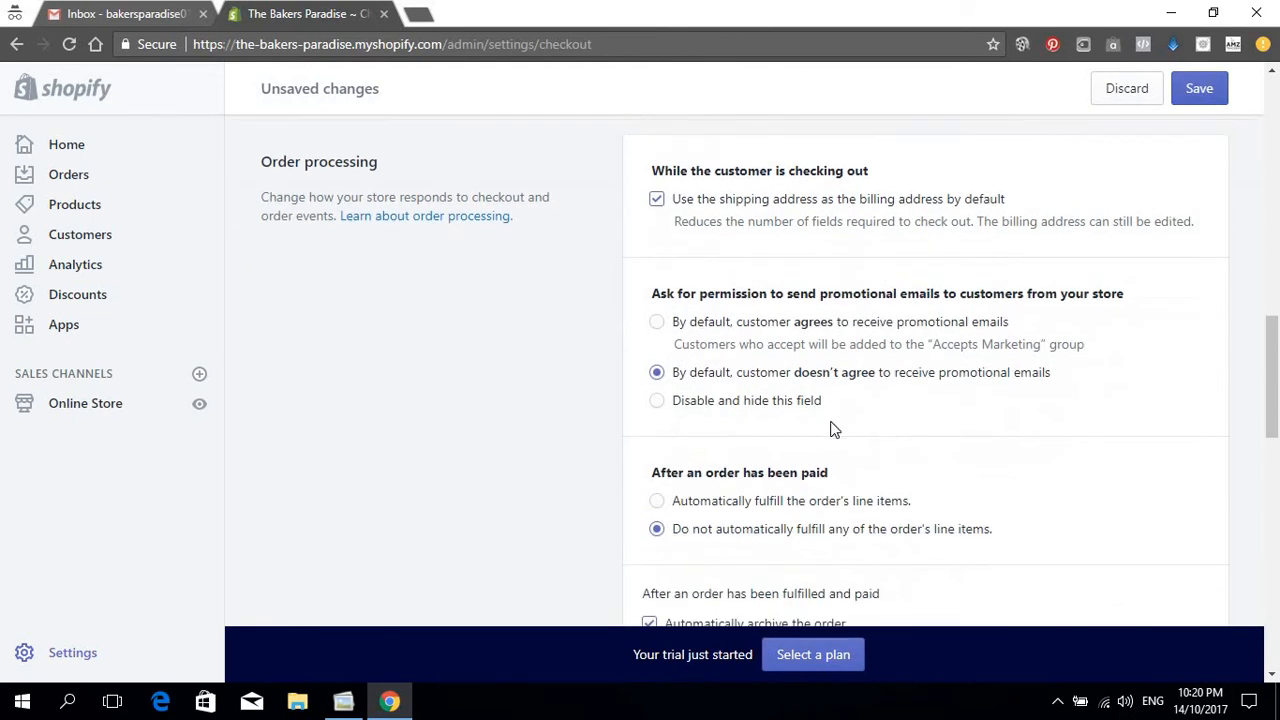
pyautogui.click(664, 326)
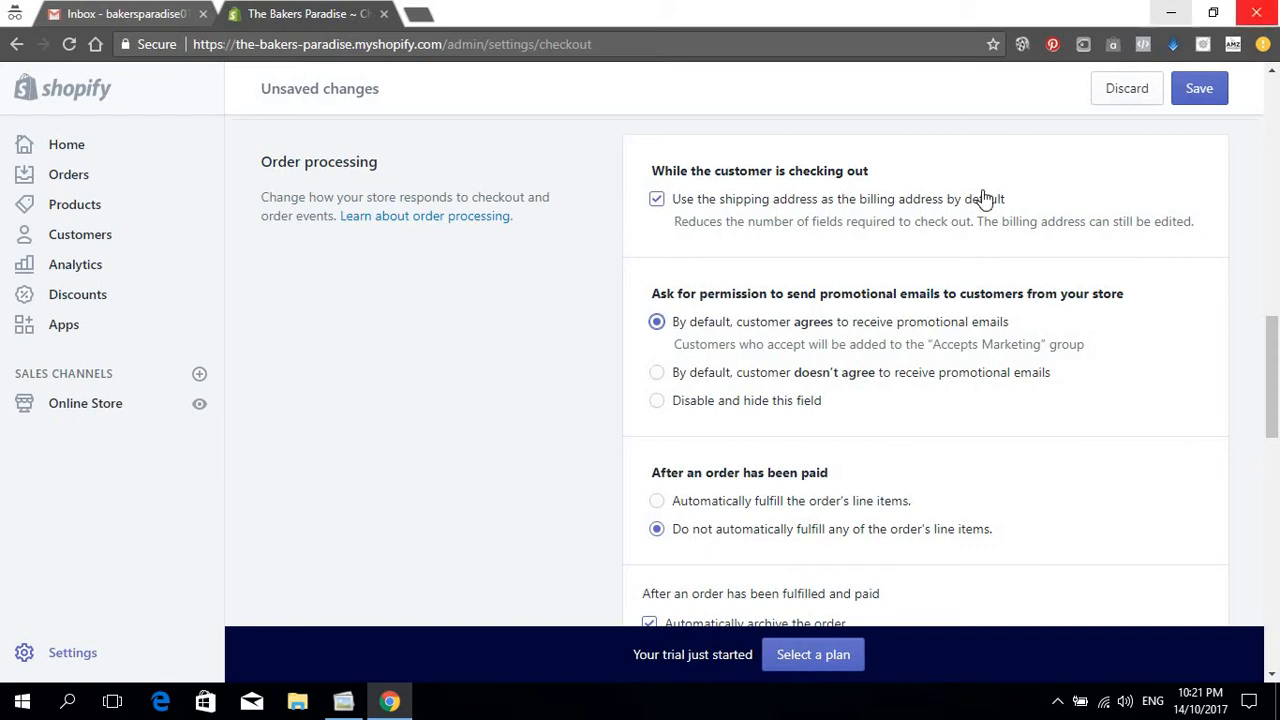
pyautogui.scroll(-1, 1188, 345)
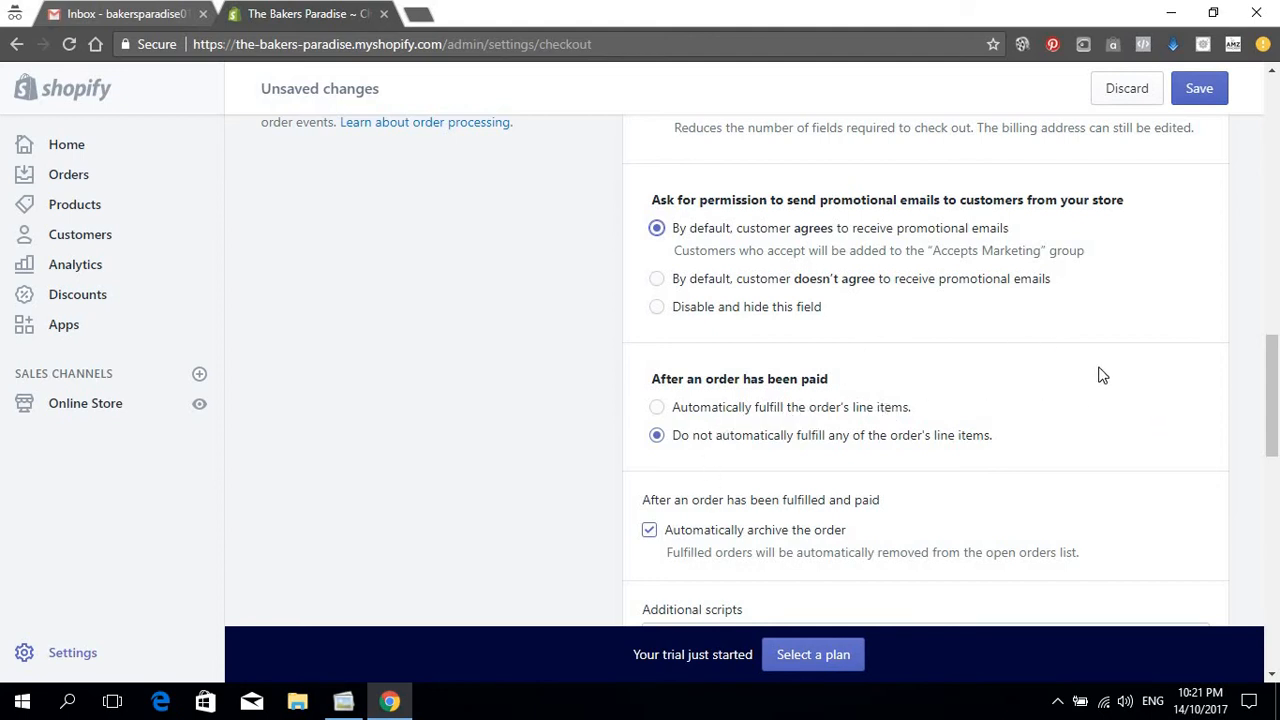
pyautogui.scroll(-3, 1090, 370)
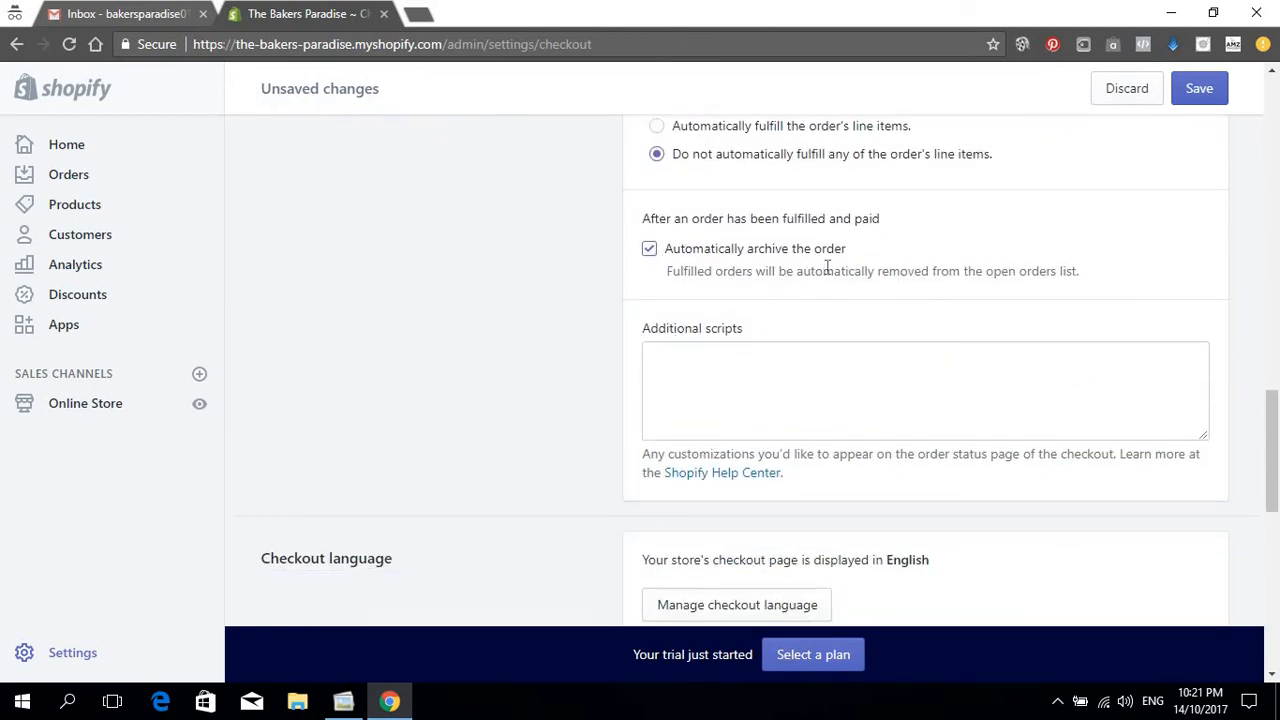
pyautogui.scroll(-2, 895, 400)
pyautogui.scroll(4, 880, 434)
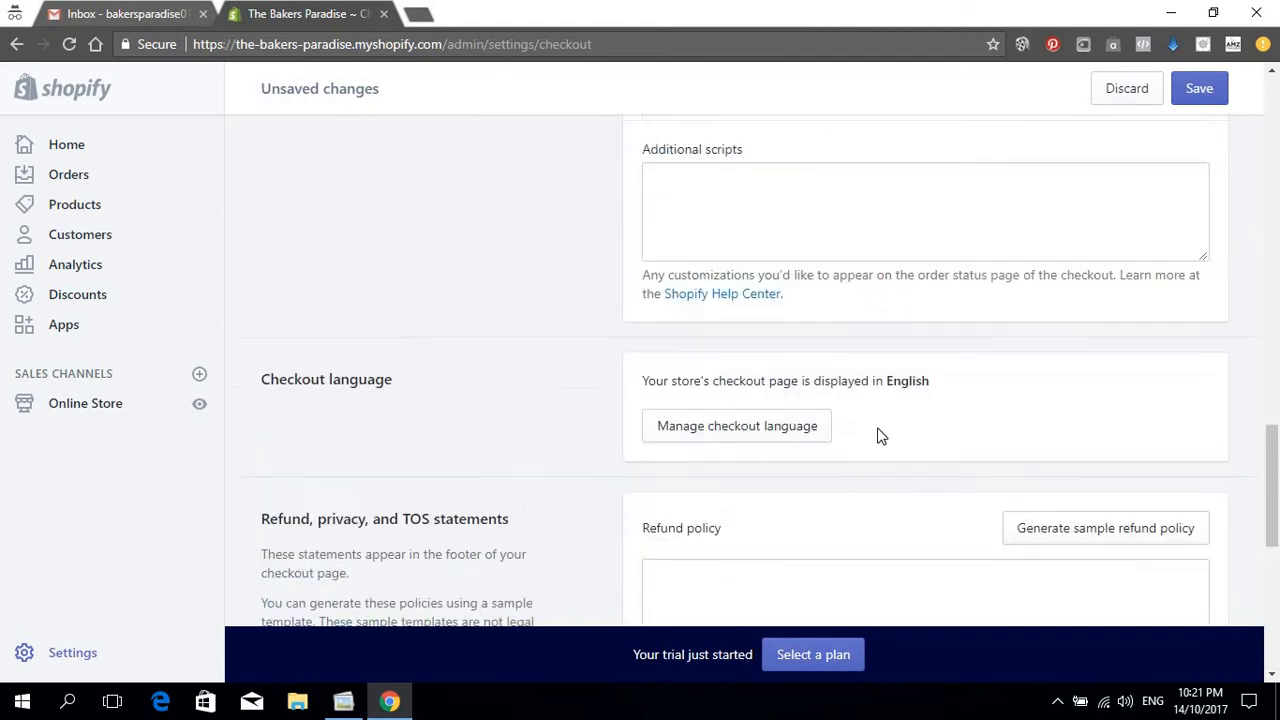
pyautogui.scroll(-2, 753, 414)
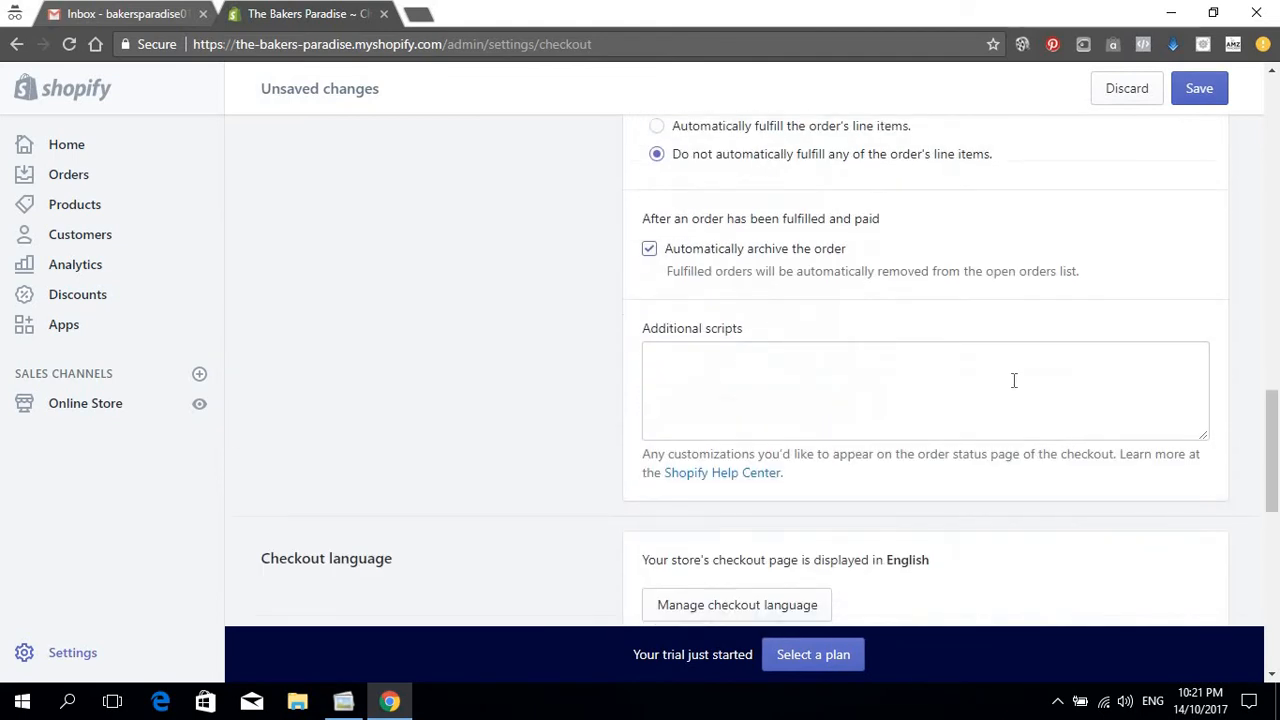
pyautogui.click(894, 370)
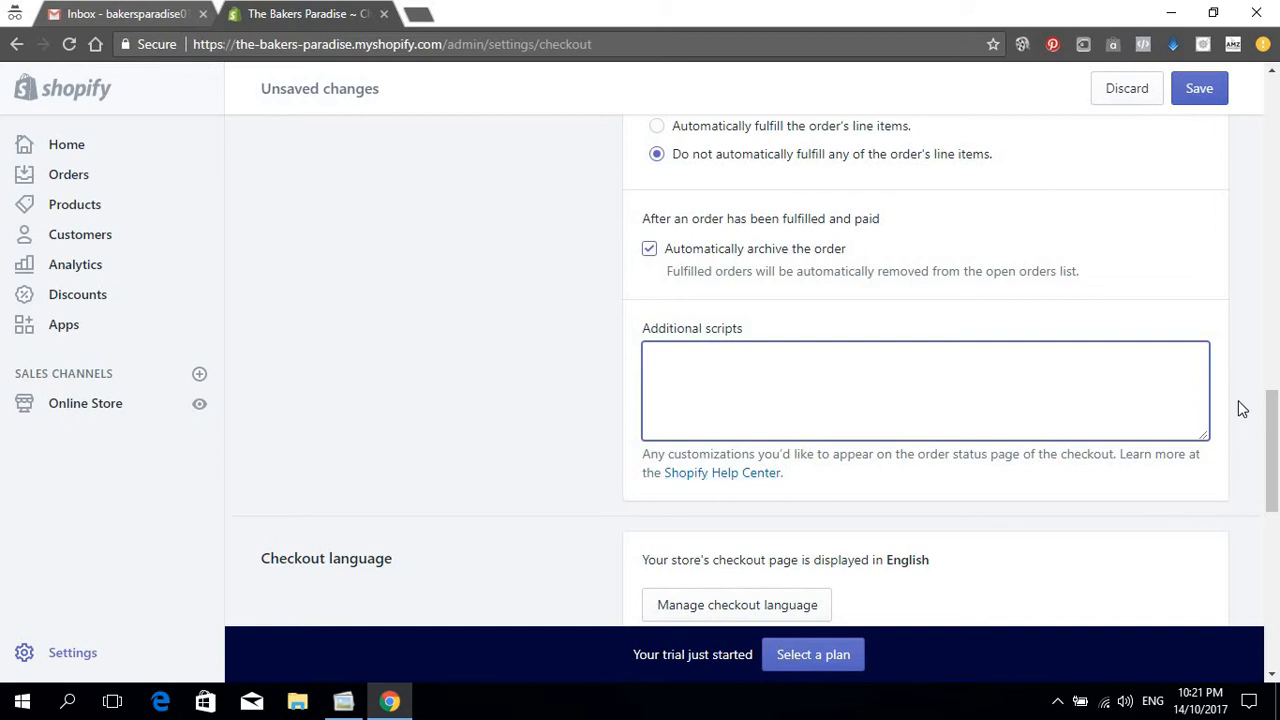
pyautogui.scroll(-3, 1140, 405)
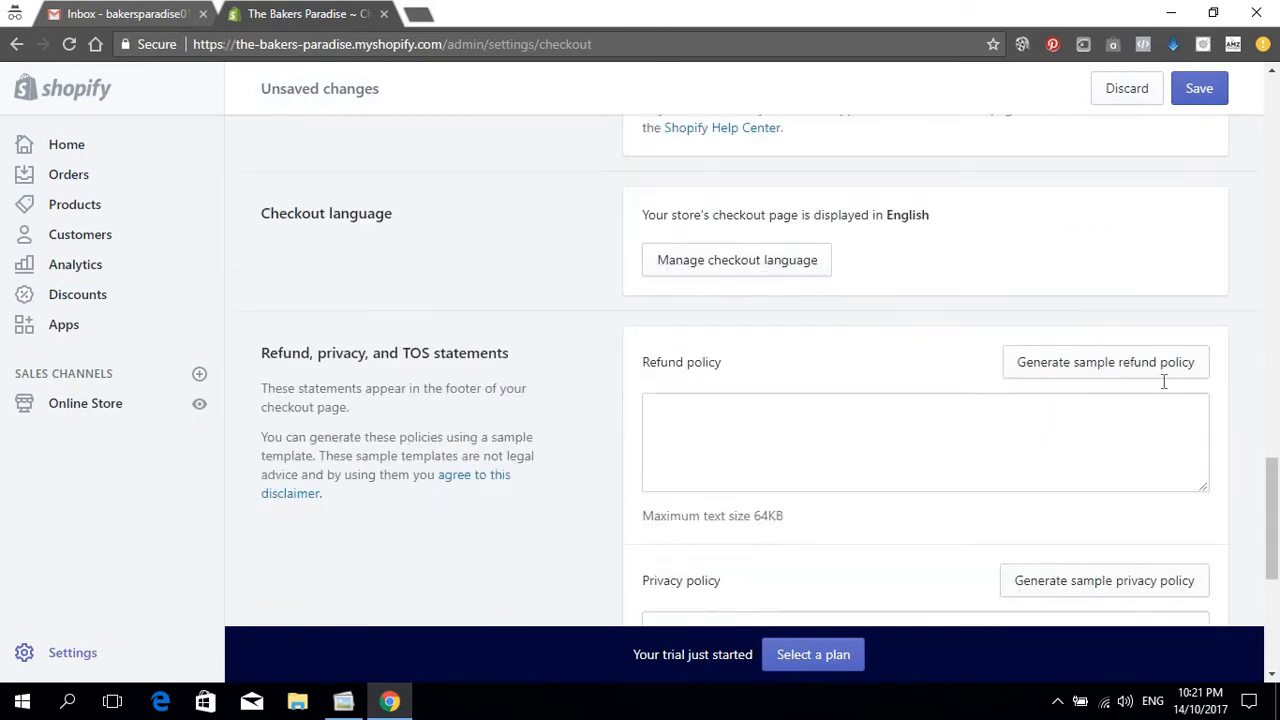
pyautogui.scroll(2, 1114, 400)
pyautogui.scroll(-2, 800, 440)
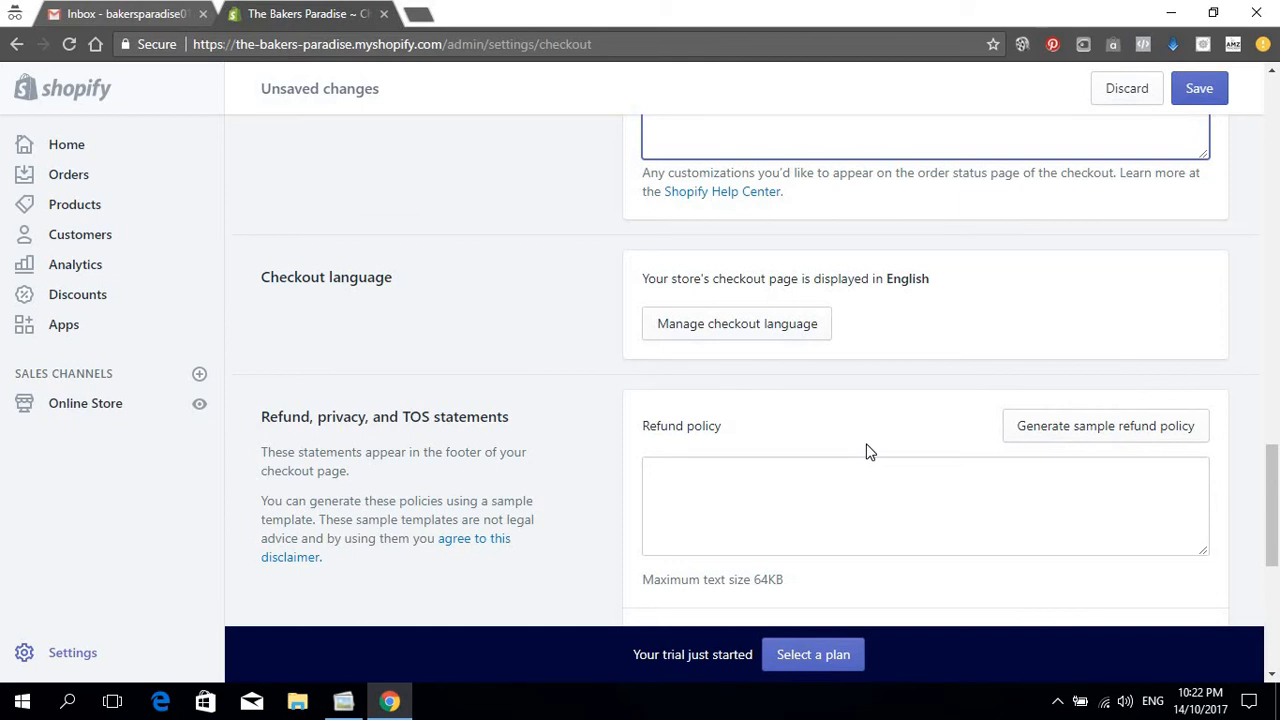
pyautogui.scroll(-2, 794, 254)
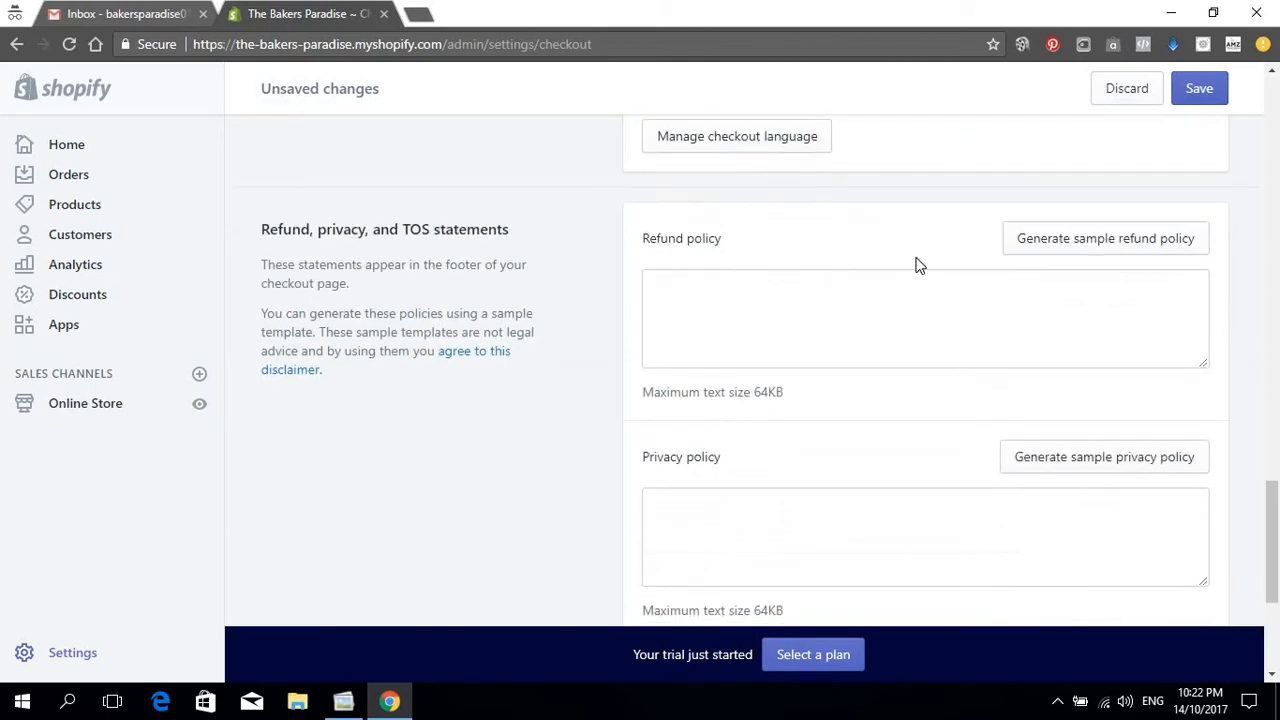
pyautogui.scroll(3, 1123, 266)
pyautogui.scroll(-3, 1117, 277)
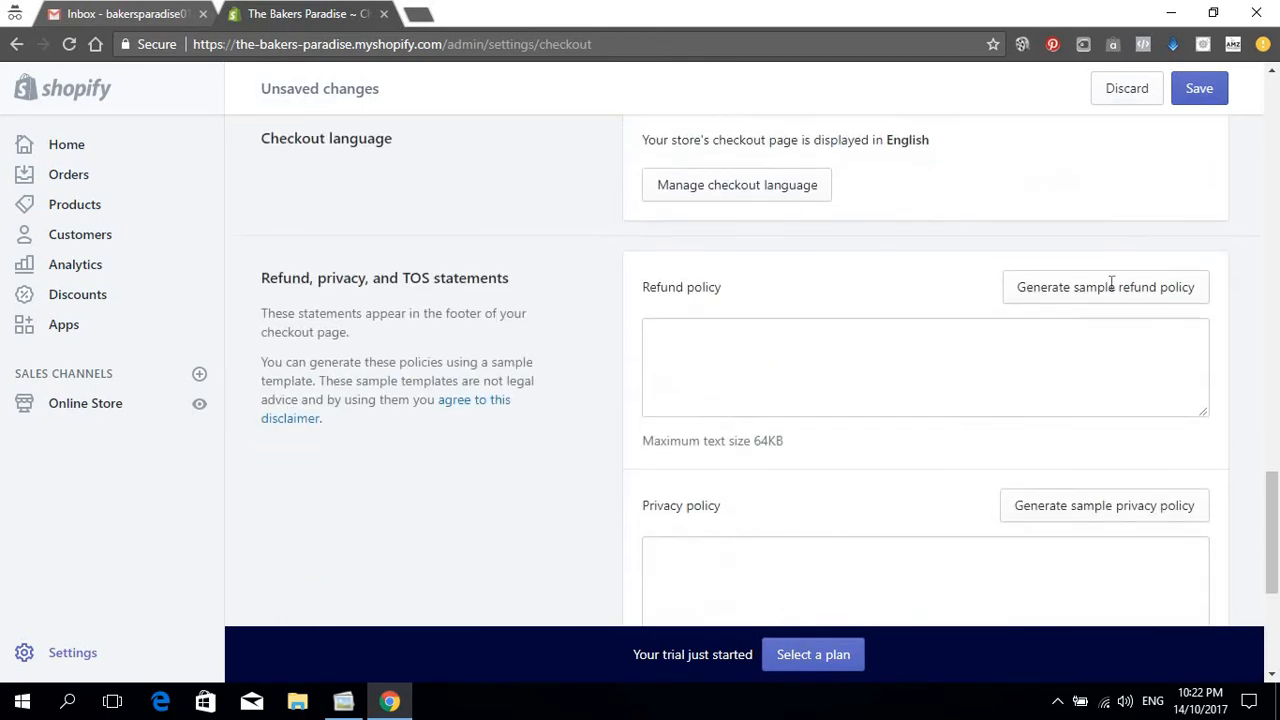
pyautogui.scroll(-1, 1111, 283)
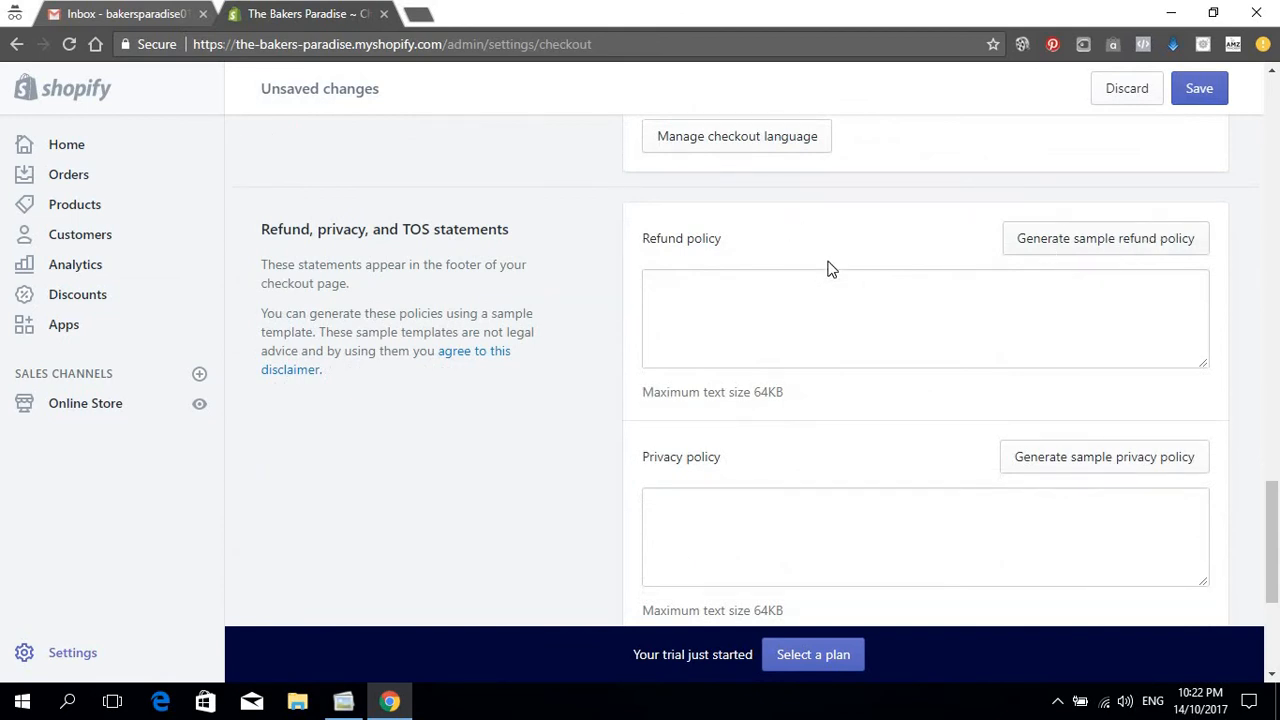
pyautogui.scroll(5, 845, 270)
pyautogui.scroll(-4, 863, 274)
# Step: Fill the refund, privacy and terms of service policies with sample text, then show Online Store's link options
pyautogui.click(1064, 340)
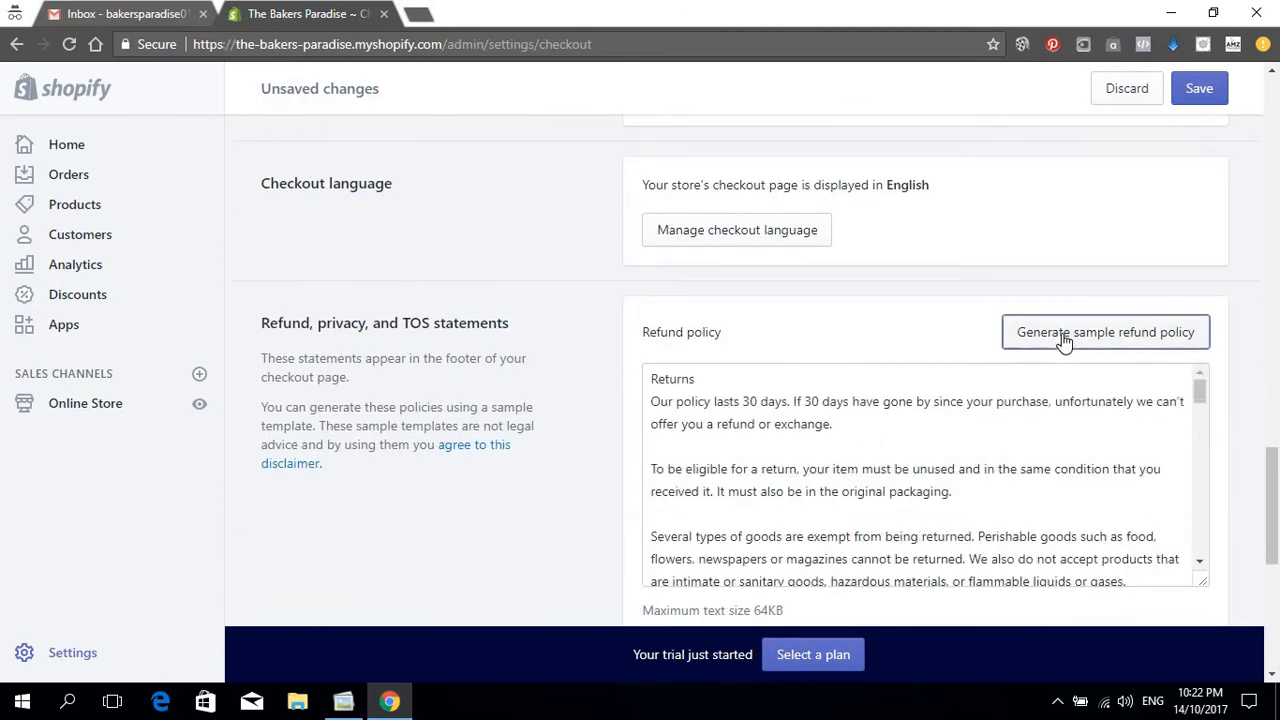
pyautogui.scroll(-3, 1064, 340)
pyautogui.click(1074, 396)
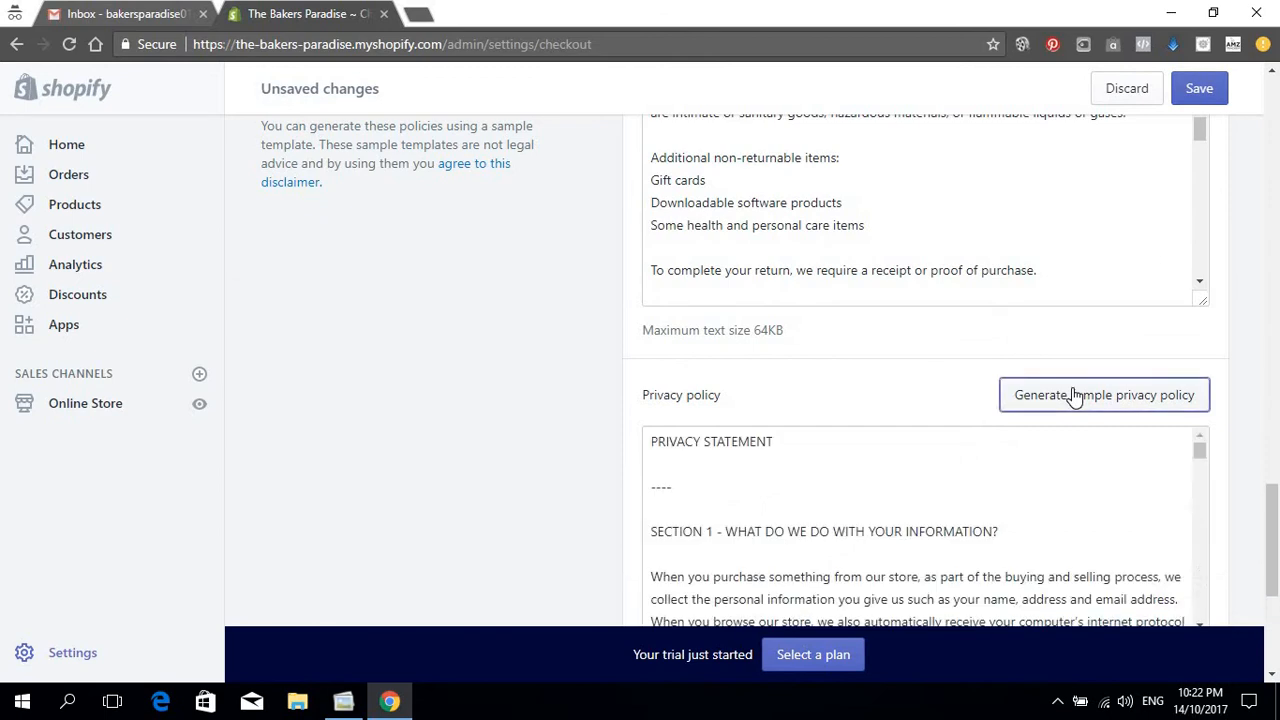
pyautogui.scroll(-4, 1074, 396)
pyautogui.click(1070, 362)
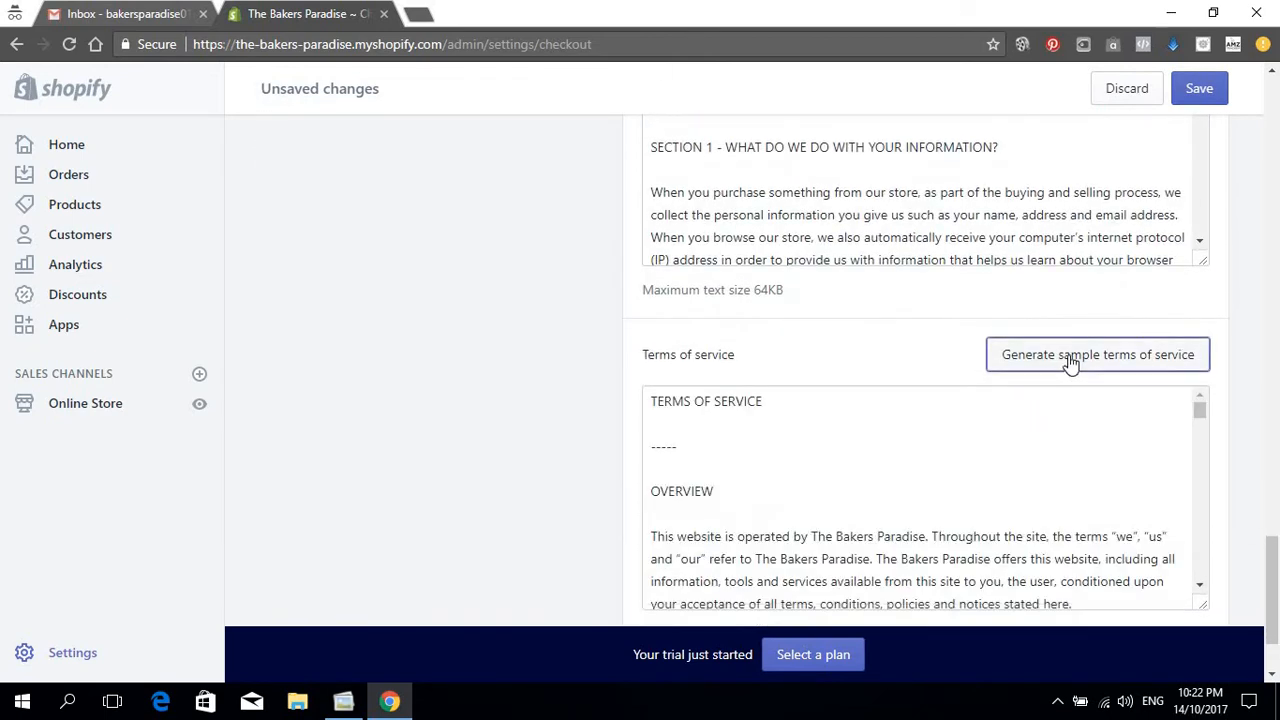
pyautogui.scroll(2, 782, 273)
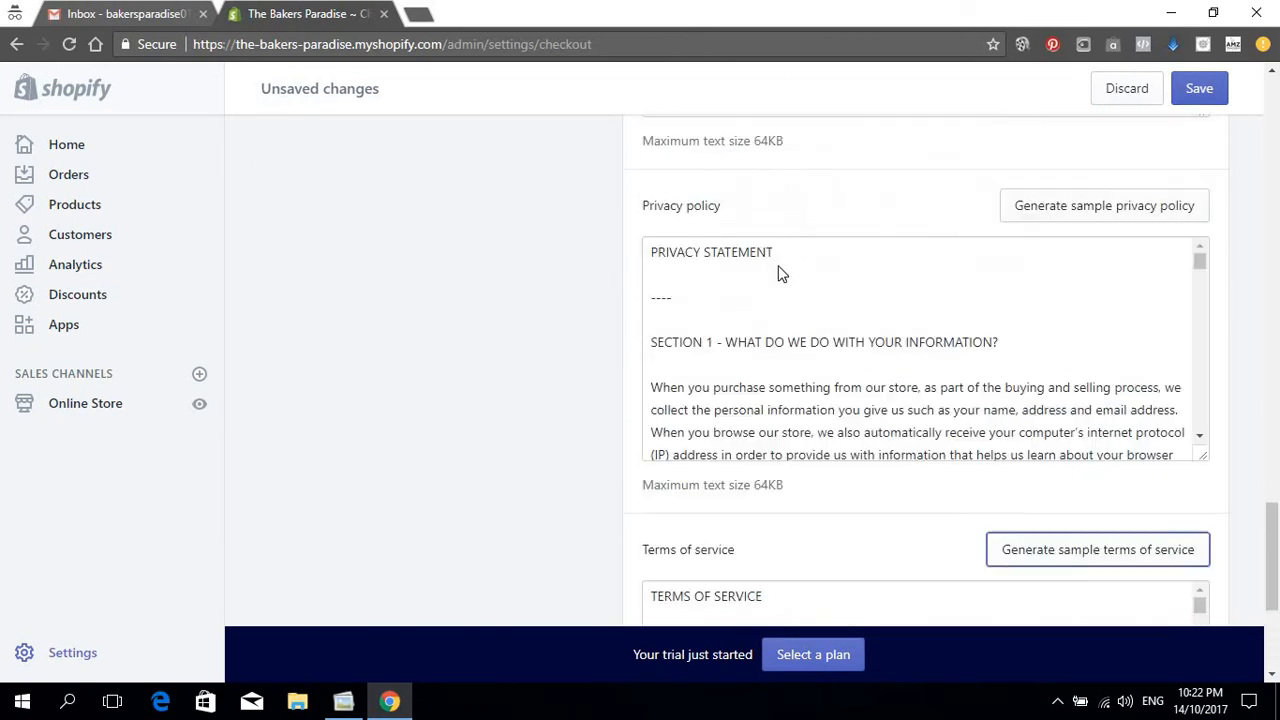
pyautogui.scroll(7, 782, 273)
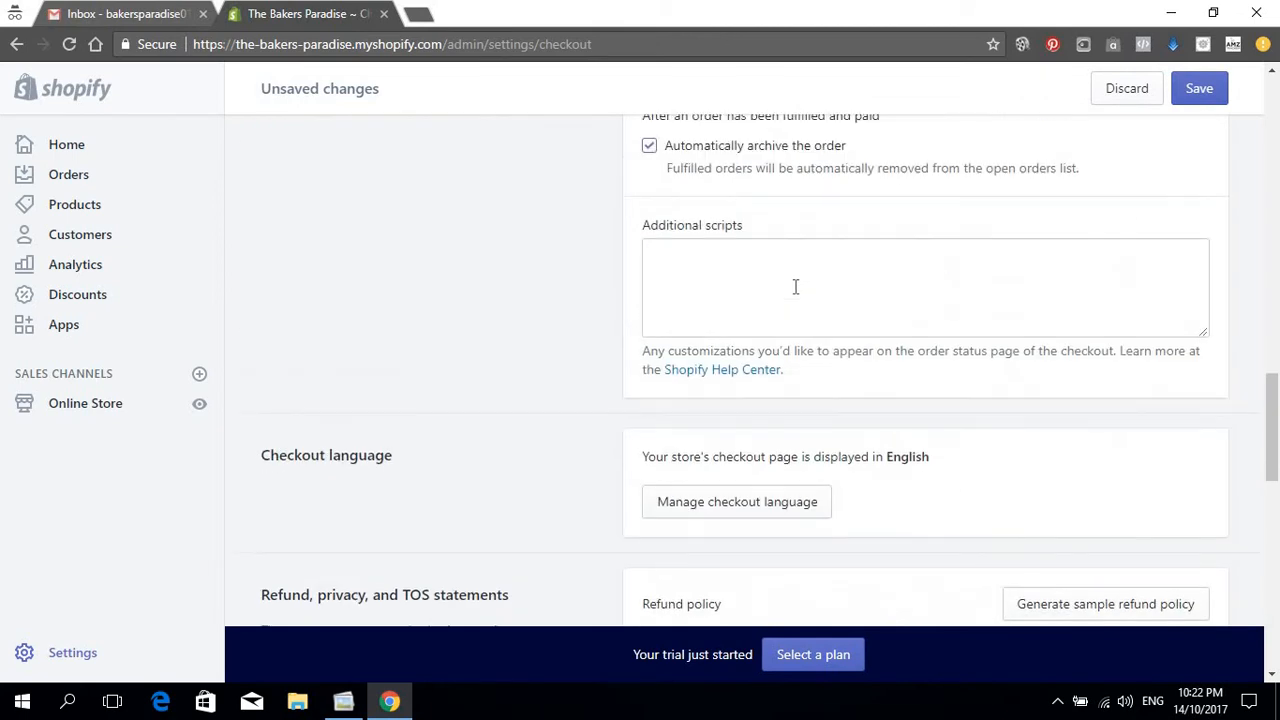
pyautogui.scroll(-4, 795, 287)
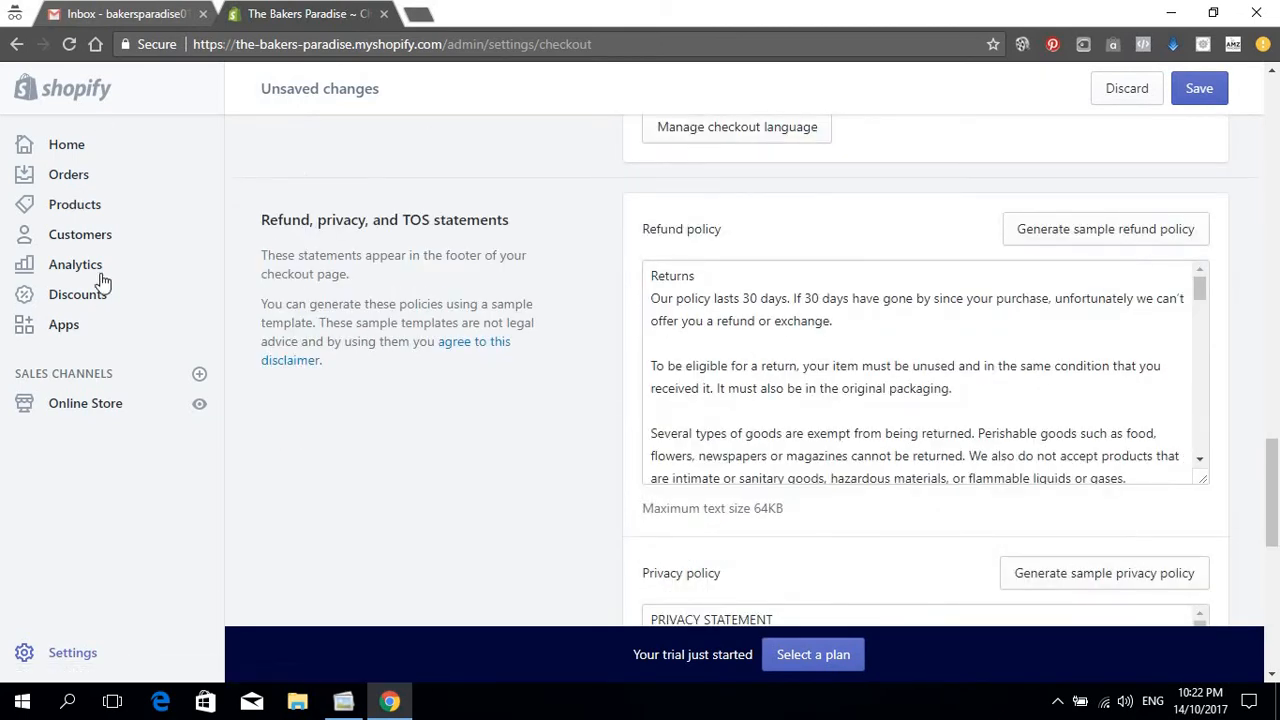
pyautogui.rightClick(100, 406)
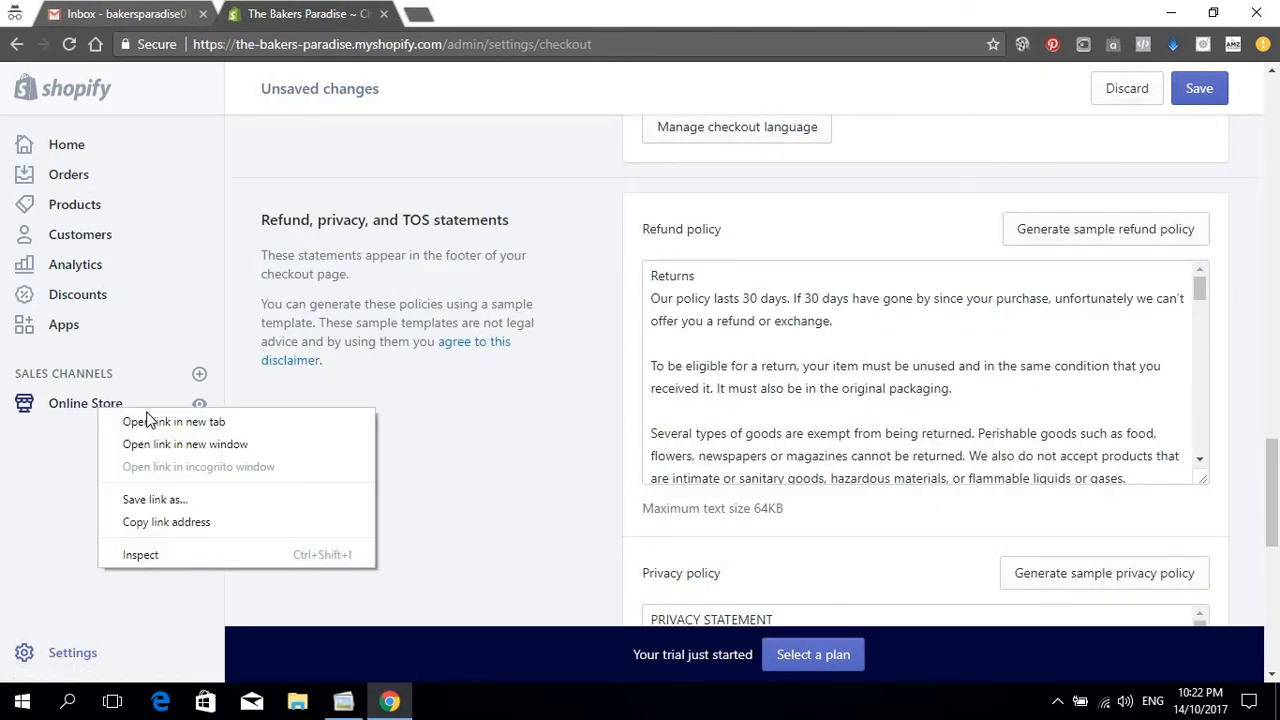
# Step: Open Online Store in a new tab and start a new page from Pages
pyautogui.click(150, 421)
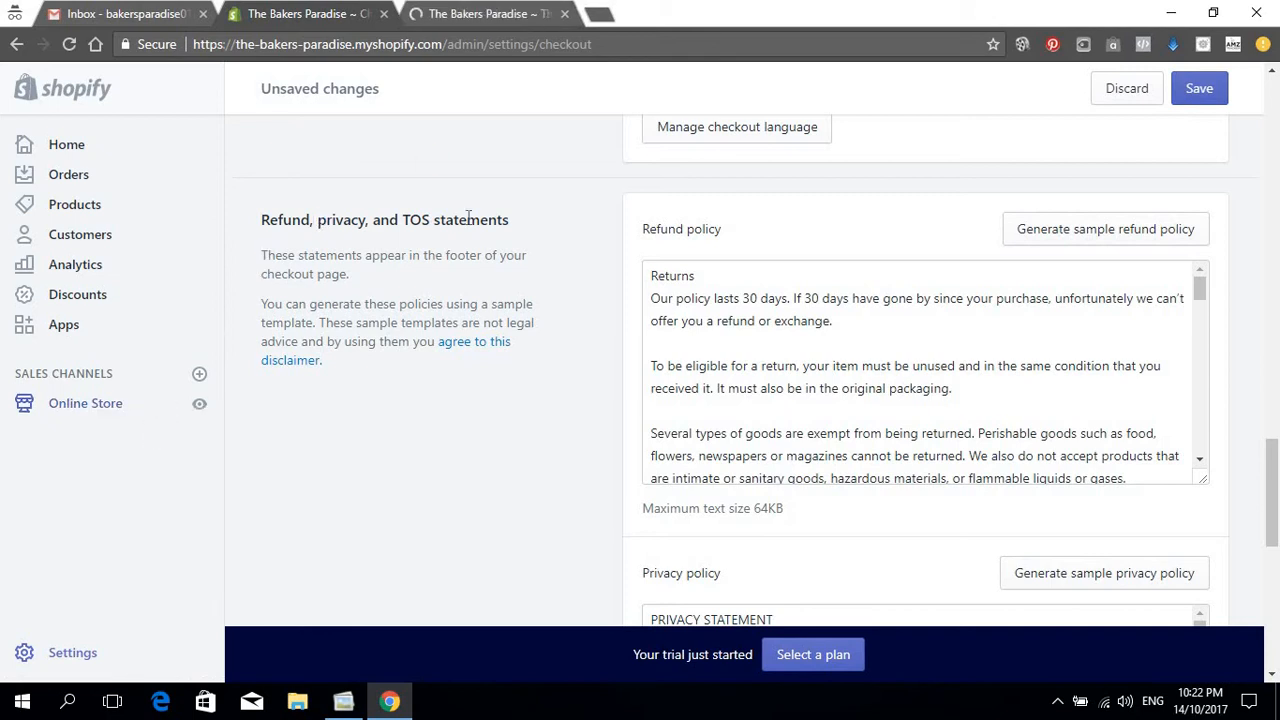
pyautogui.click(503, 9)
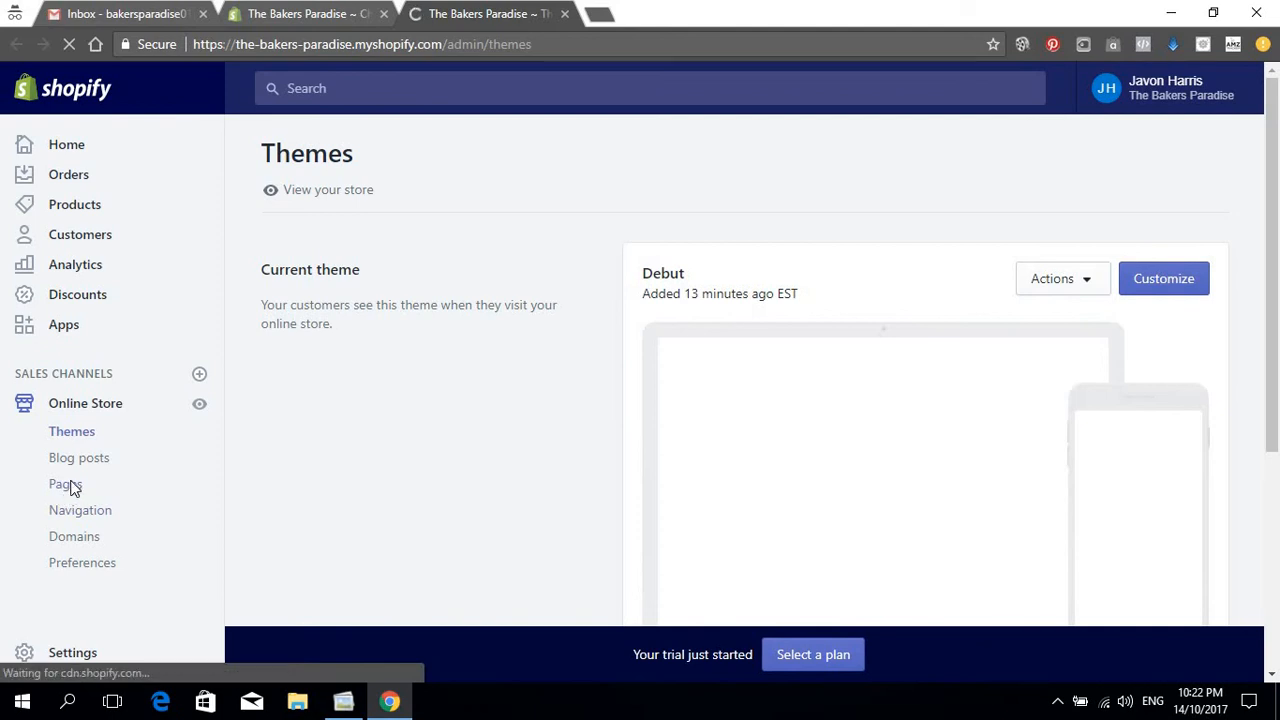
pyautogui.click(68, 485)
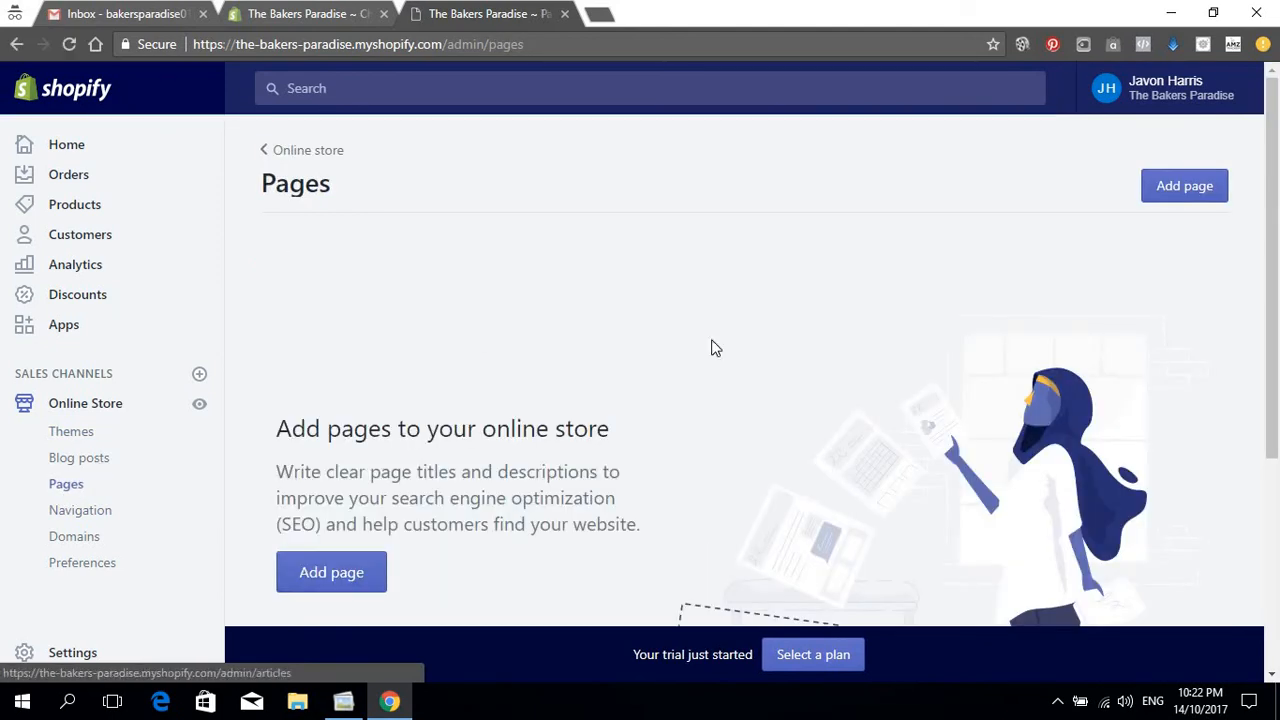
pyautogui.click(1176, 200)
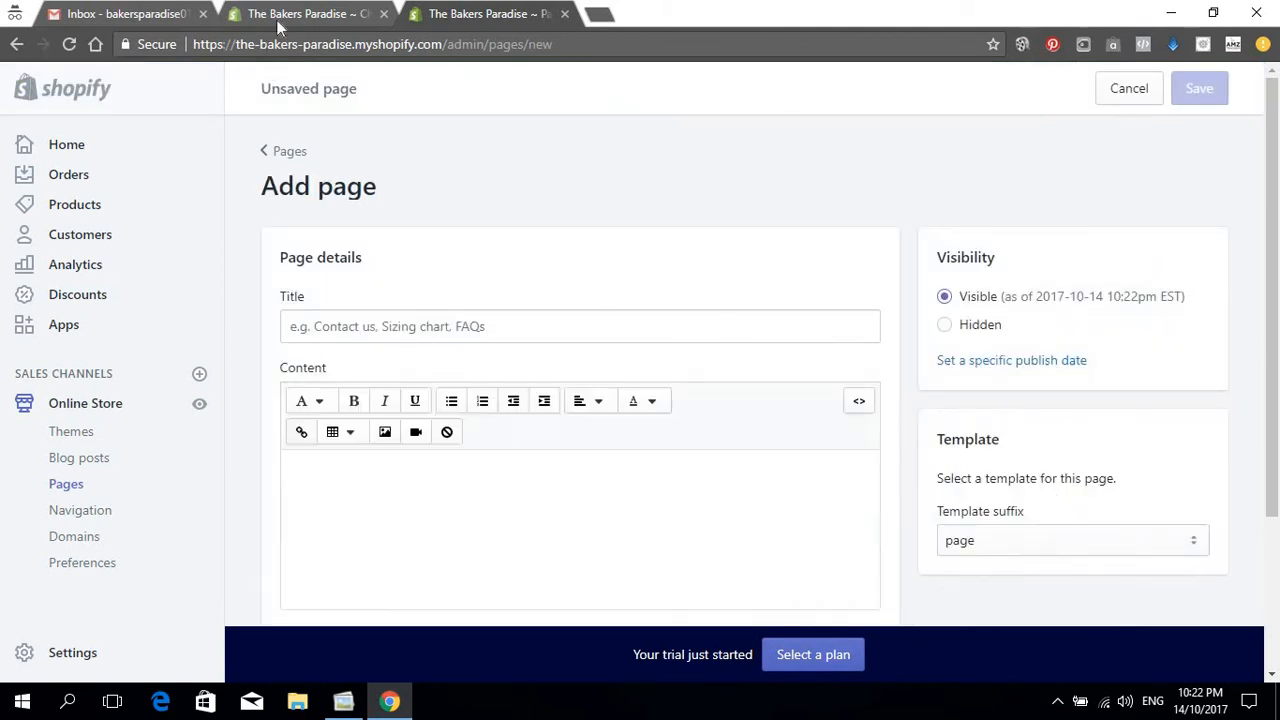
# Step: Title the new page 'Refund policy' using the label copied from checkout settings
pyautogui.click(285, 16)
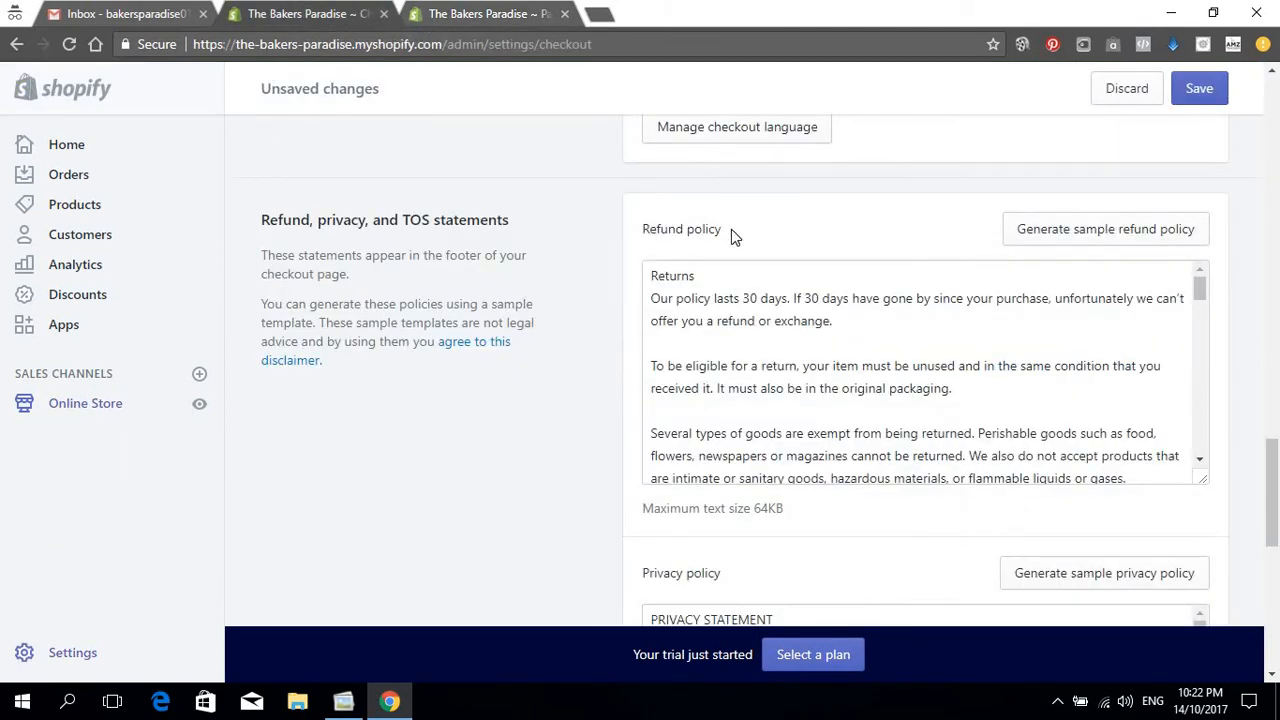
pyautogui.scroll(5, 729, 240)
pyautogui.scroll(-3, 729, 249)
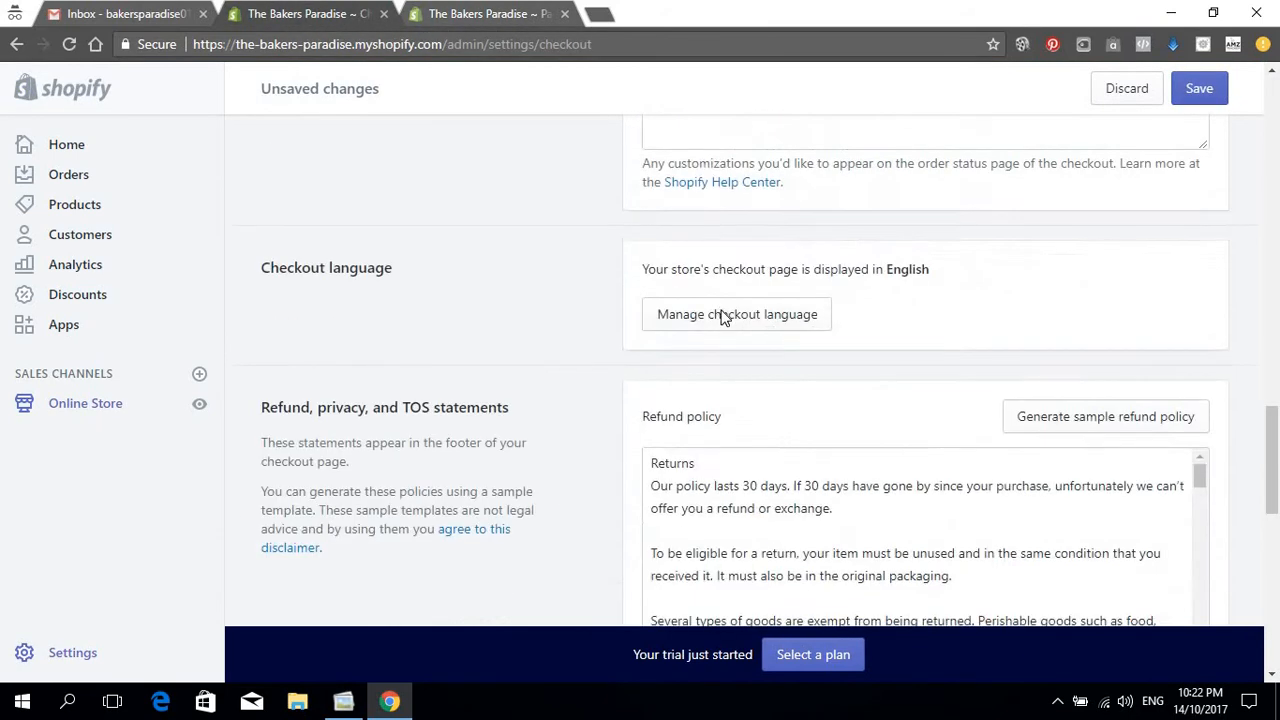
pyautogui.scroll(-3, 725, 316)
pyautogui.moveTo(727, 140); pyautogui.dragTo(652, 142)
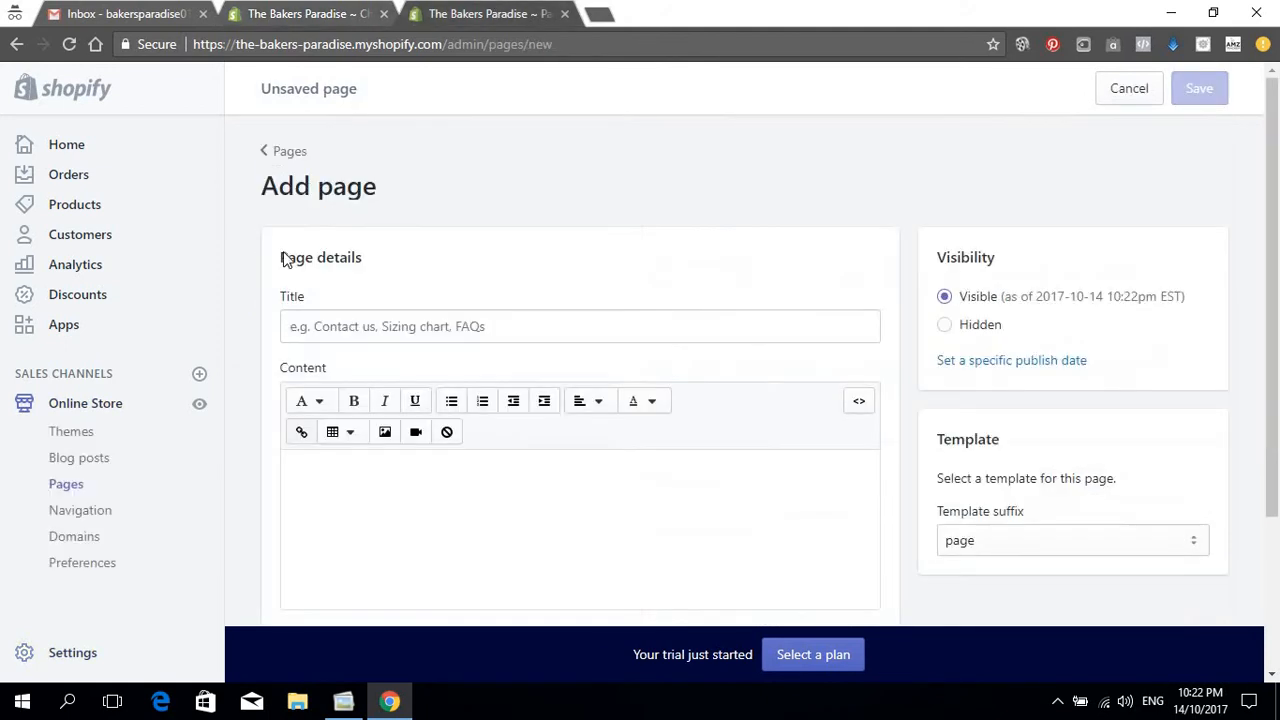
pyautogui.click(495, 13)
pyautogui.click(333, 328)
pyautogui.write('Refund policy Generate sample refund policy')
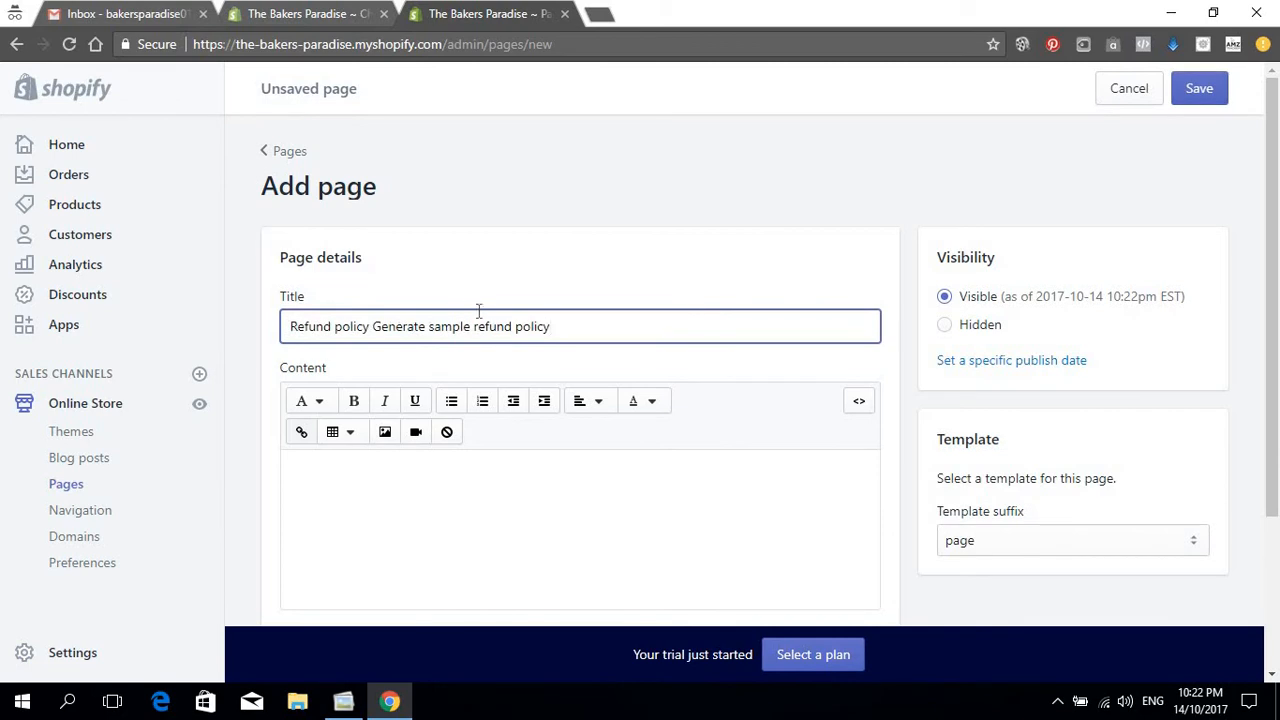
pyautogui.moveTo(559, 326); pyautogui.dragTo(378, 318)
pyautogui.press('BackSpace')
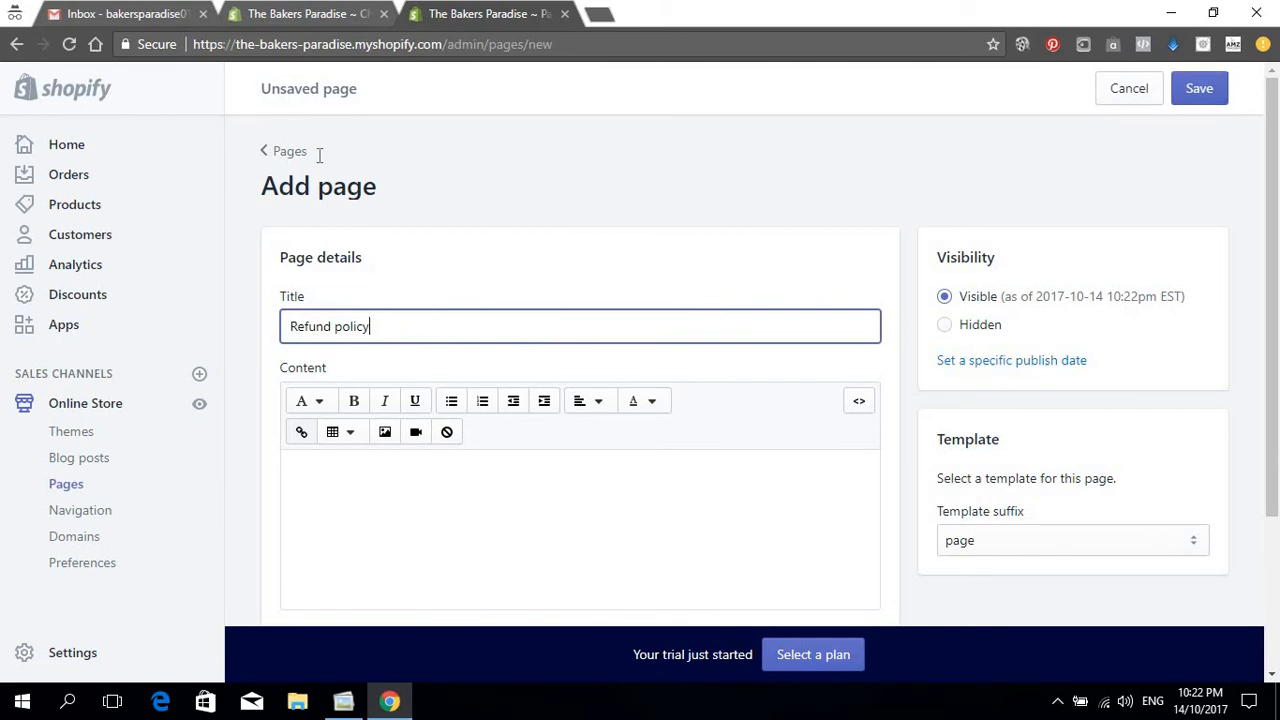
# Step: Copy the sample refund policy text from checkout settings into the page content
pyautogui.click(323, 10)
pyautogui.click(711, 293)
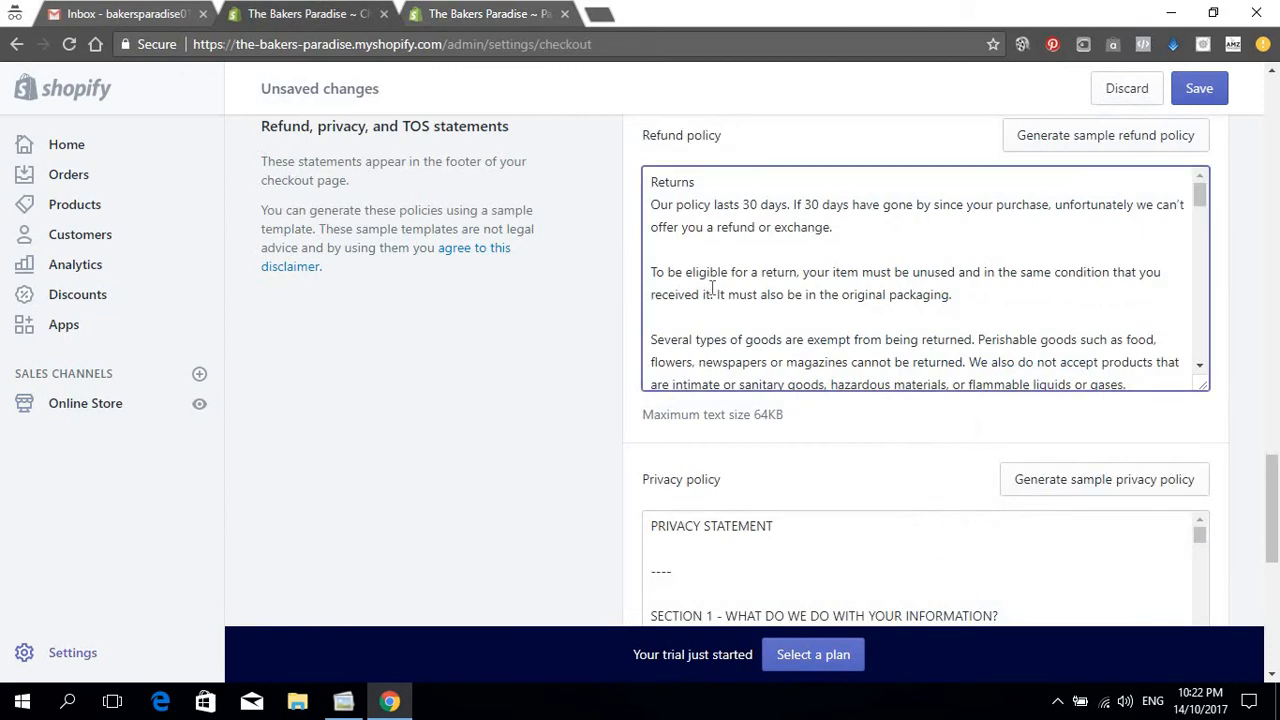
pyautogui.hotkey('ctrl', 'a')
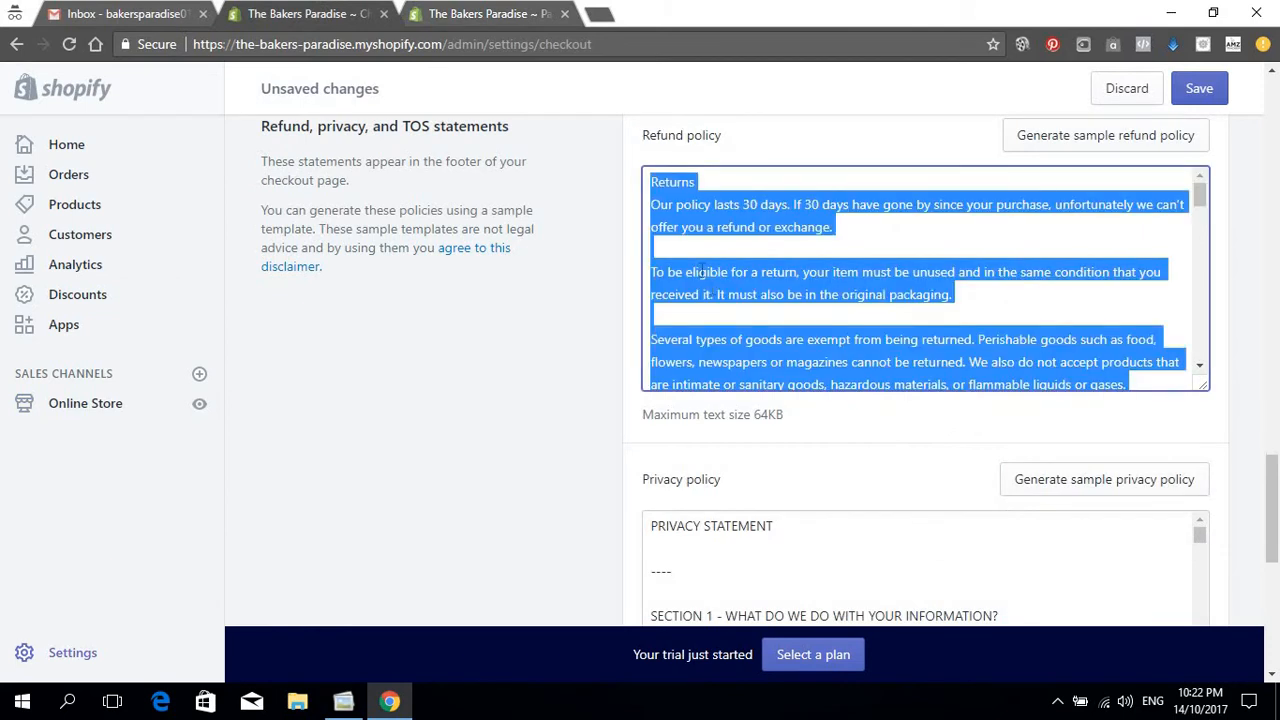
pyautogui.click(460, 14)
pyautogui.click(364, 499)
pyautogui.hotkey('ctrl', 'v')
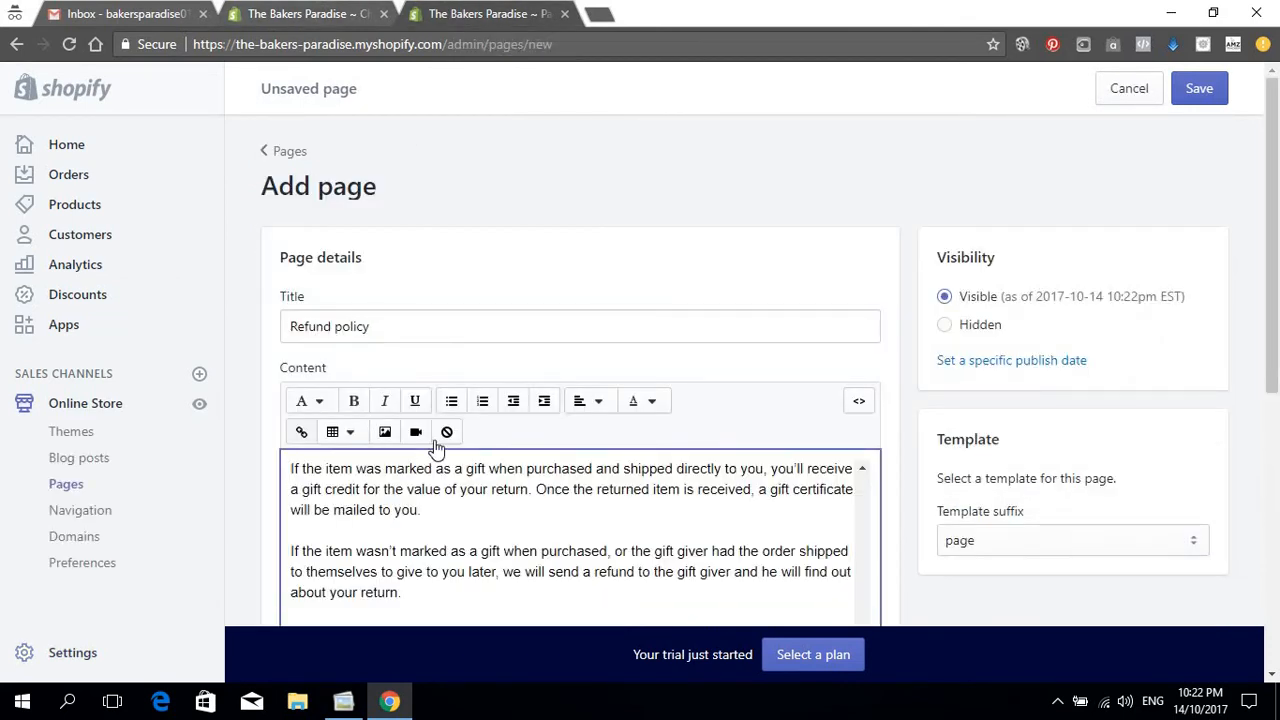
pyautogui.scroll(-3, 505, 521)
pyautogui.scroll(3, 505, 521)
pyautogui.scroll(-6, 510, 517)
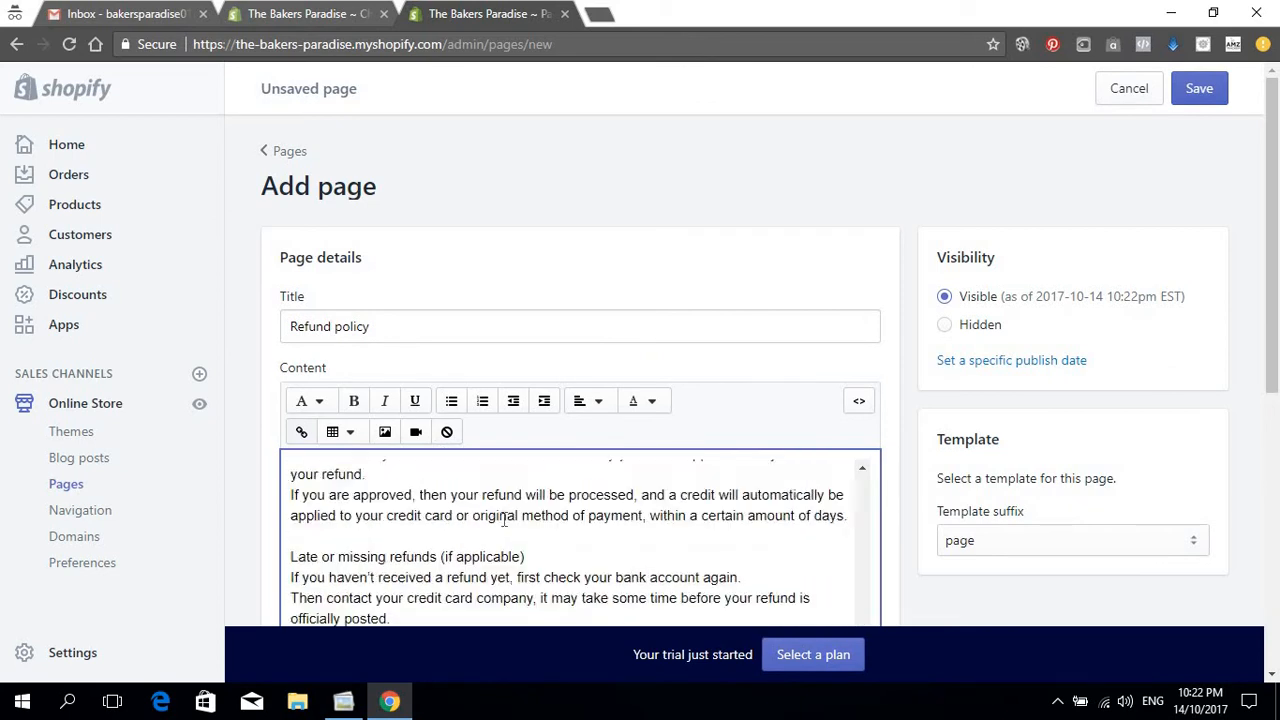
pyautogui.scroll(8, 516, 513)
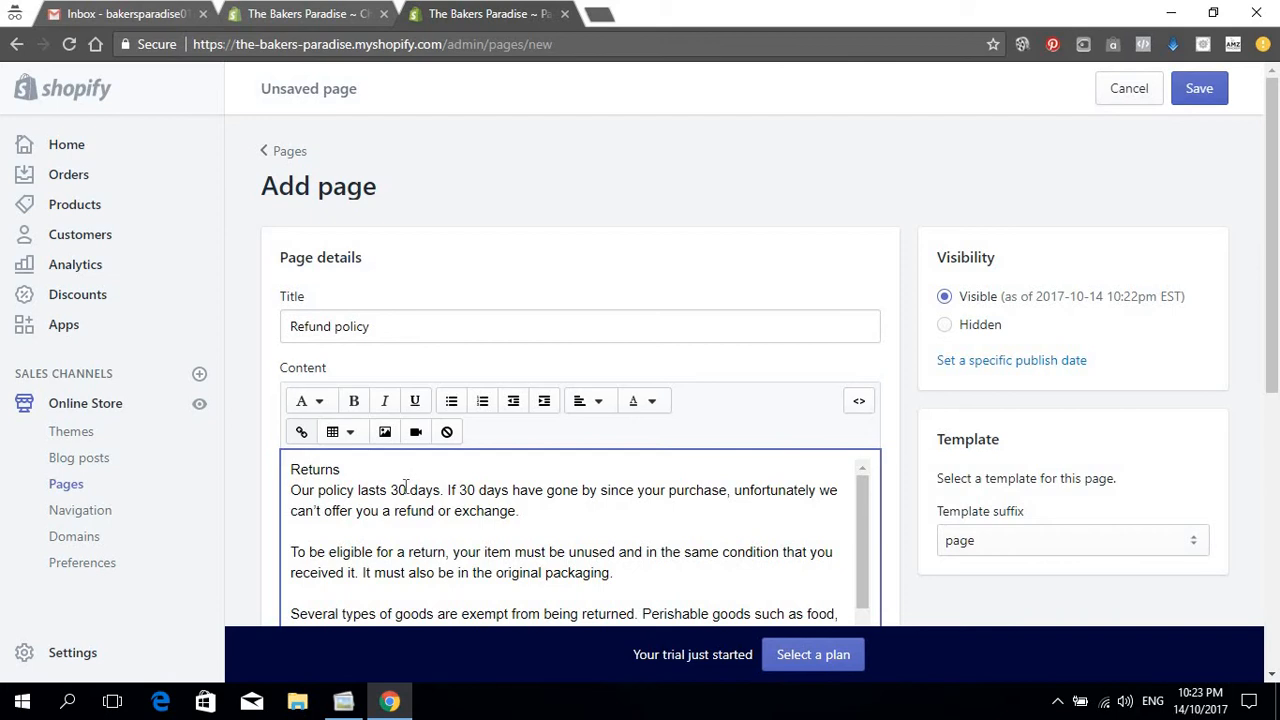
# Step: Change the three 30-day limits in the refund text to 15 days
pyautogui.moveTo(406, 489); pyautogui.dragTo(391, 489)
pyautogui.write('15')
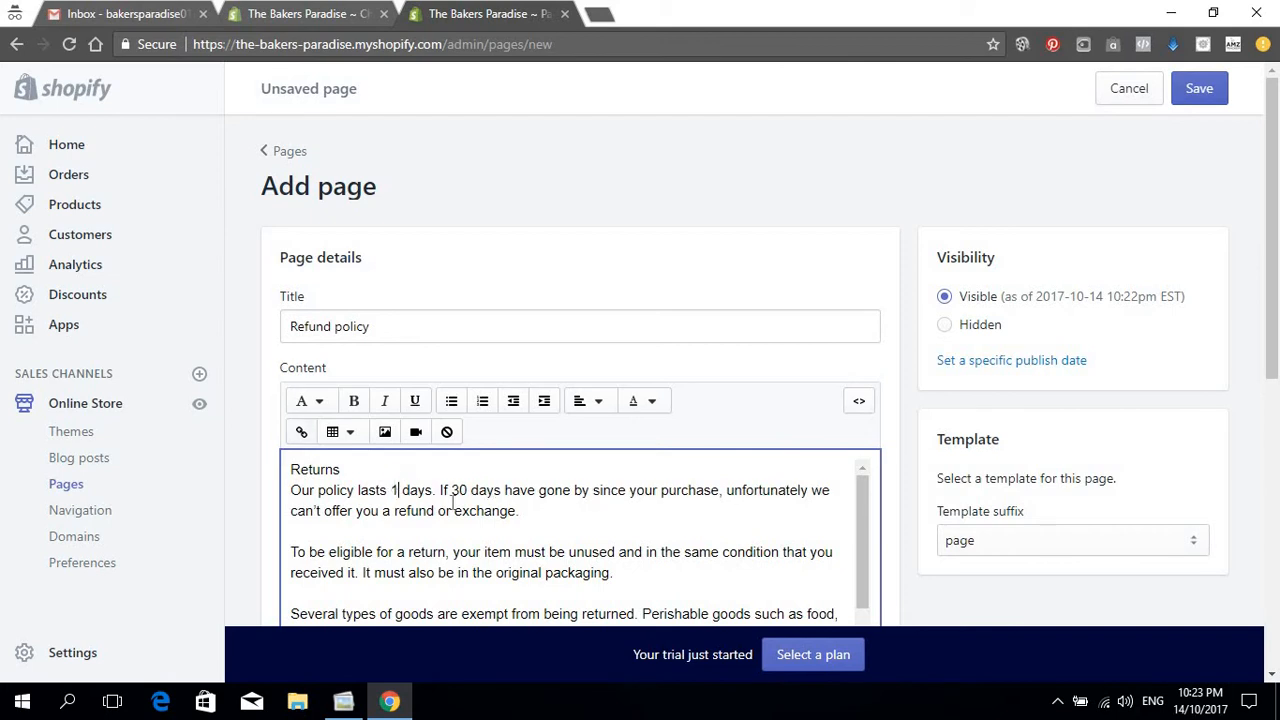
pyautogui.moveTo(476, 489); pyautogui.dragTo(456, 489)
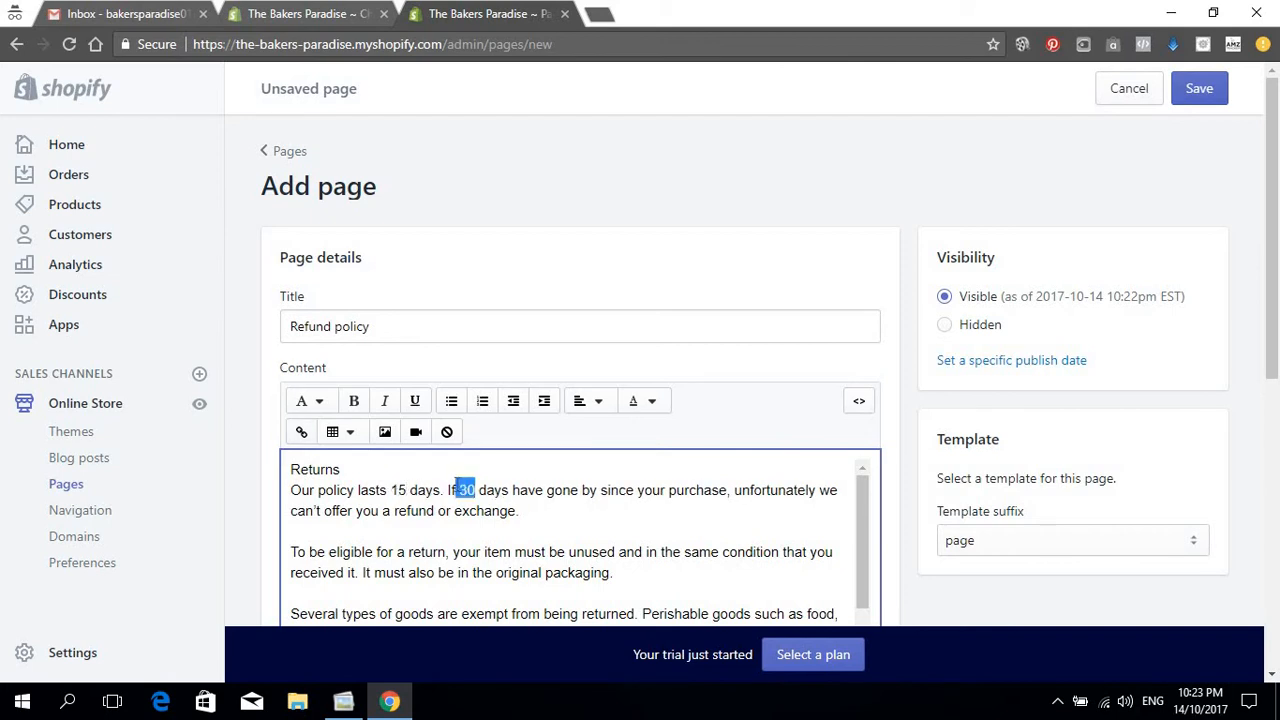
pyautogui.write('15')
pyautogui.scroll(-5, 520, 495)
pyautogui.scroll(-5, 520, 495)
pyautogui.scroll(2, 520, 510)
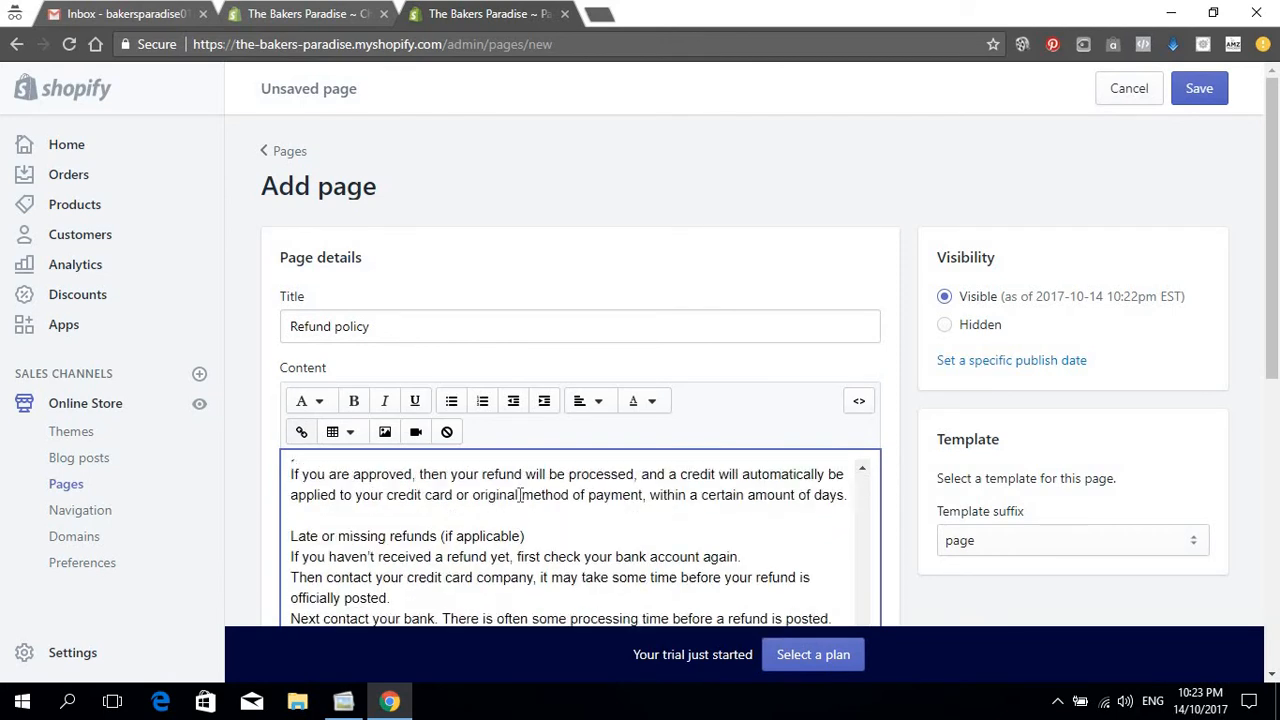
pyautogui.scroll(3, 520, 530)
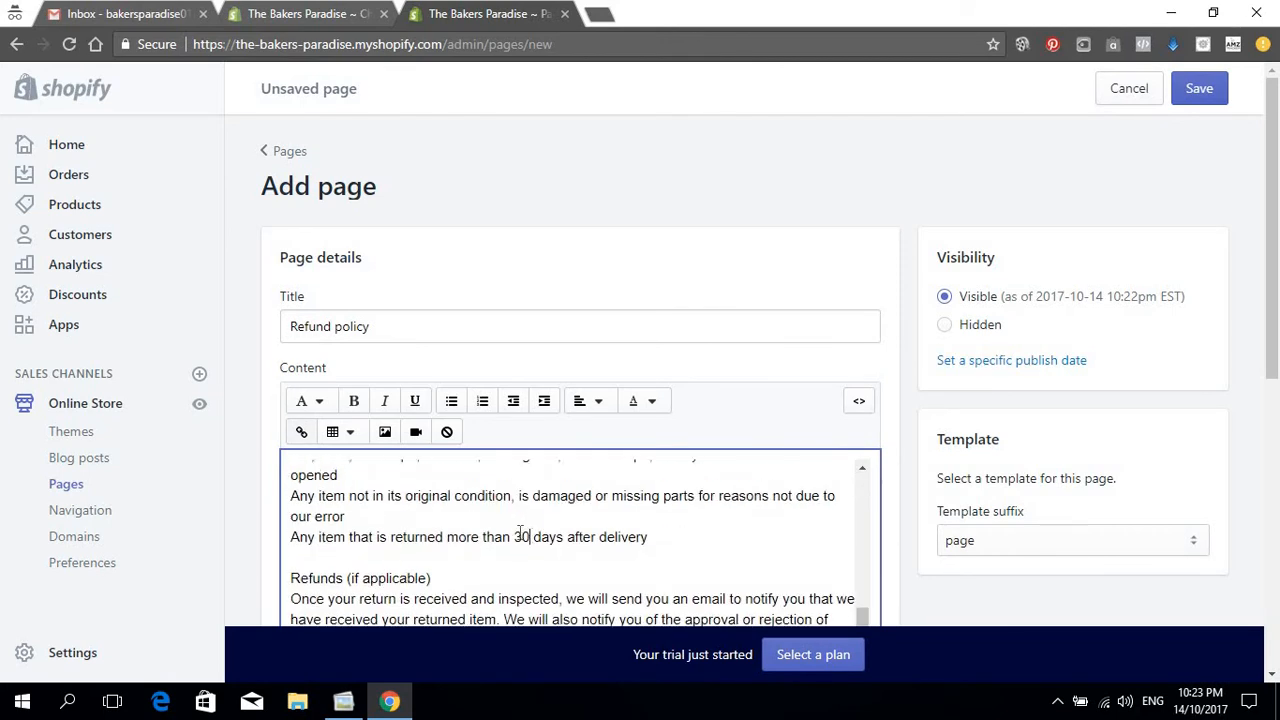
pyautogui.moveTo(530, 537); pyautogui.dragTo(514, 537)
pyautogui.write('15')
pyautogui.scroll(-10, 614, 516)
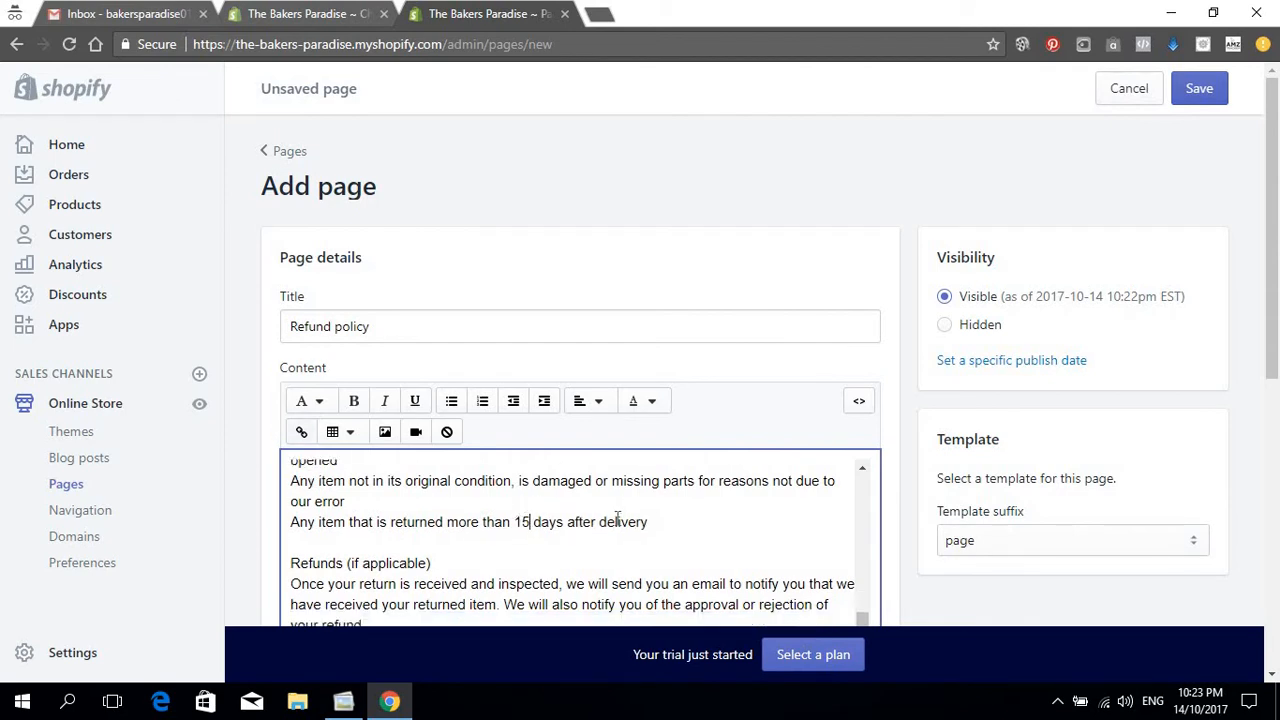
pyautogui.scroll(-5, 614, 516)
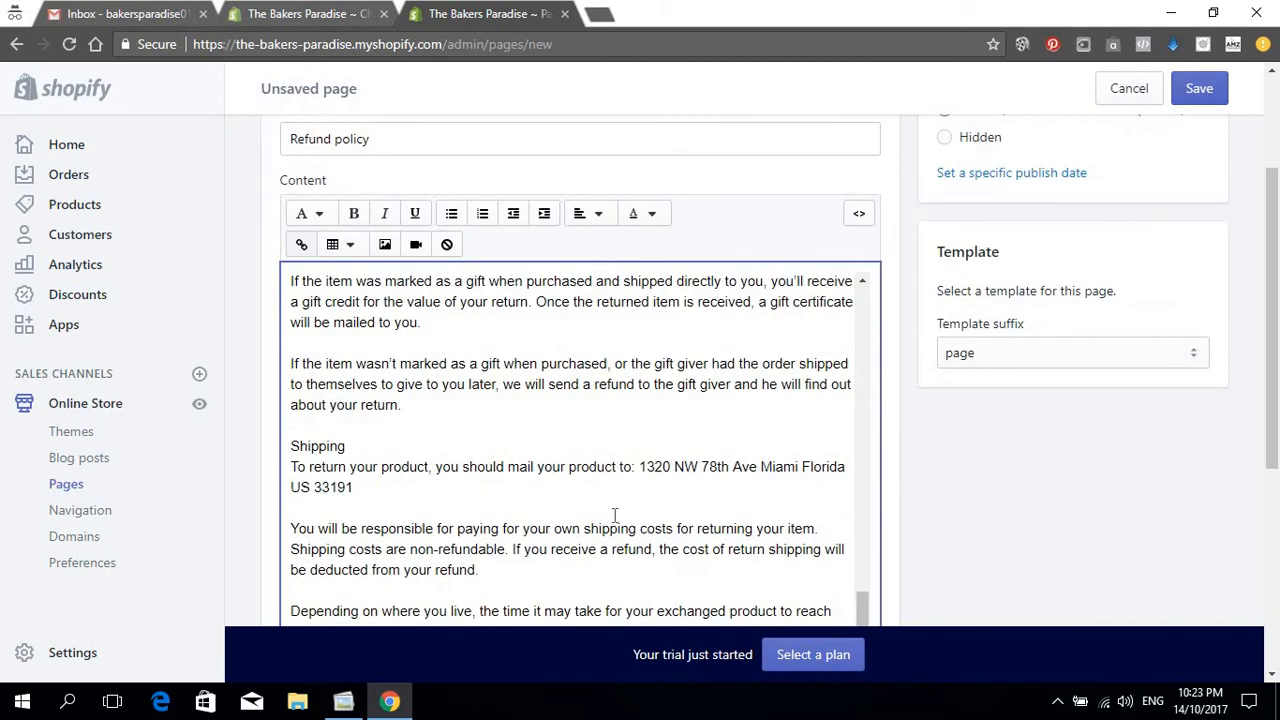
pyautogui.scroll(-1, 628, 490)
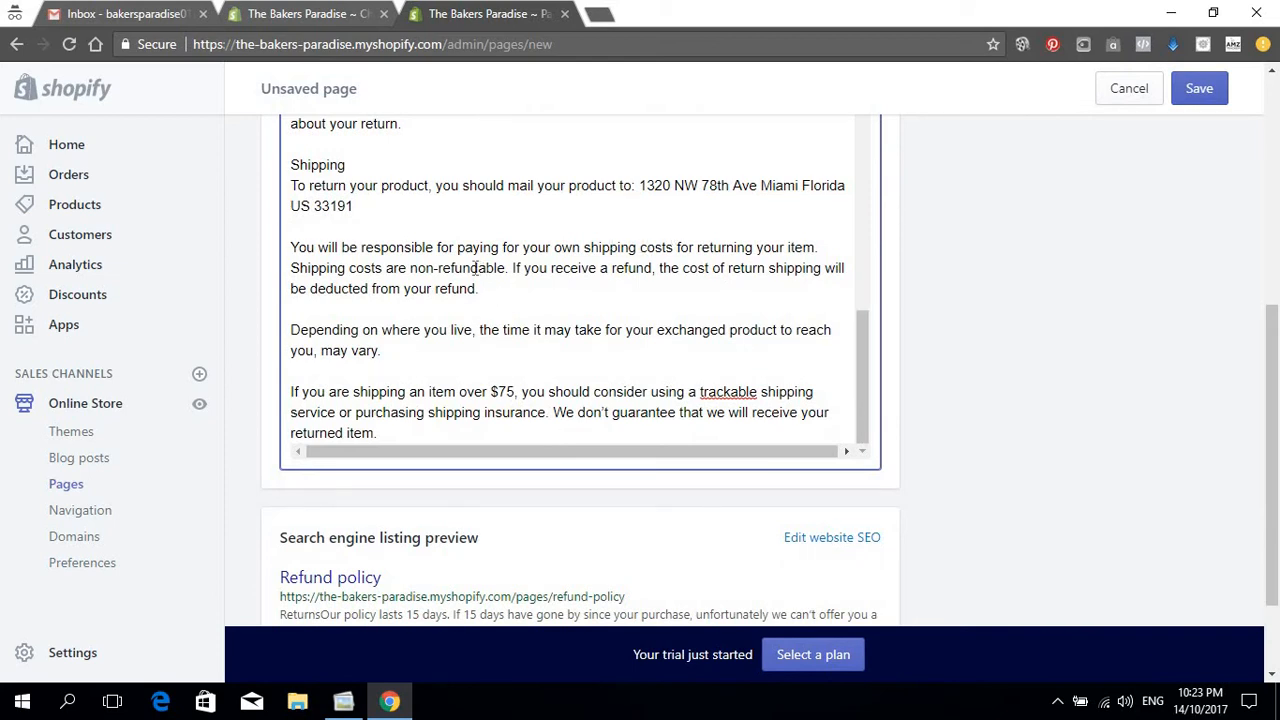
pyautogui.scroll(2, 451, 206)
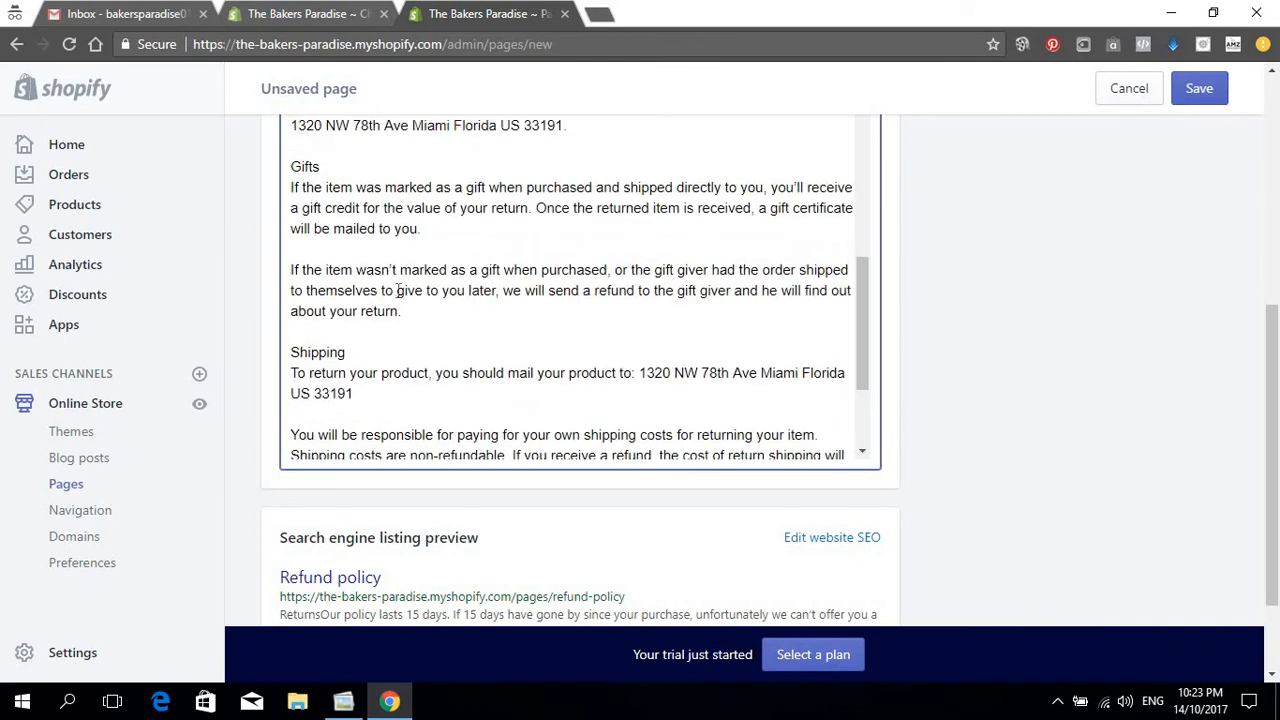
pyautogui.scroll(-1, 338, 271)
pyautogui.scroll(-1, 338, 271)
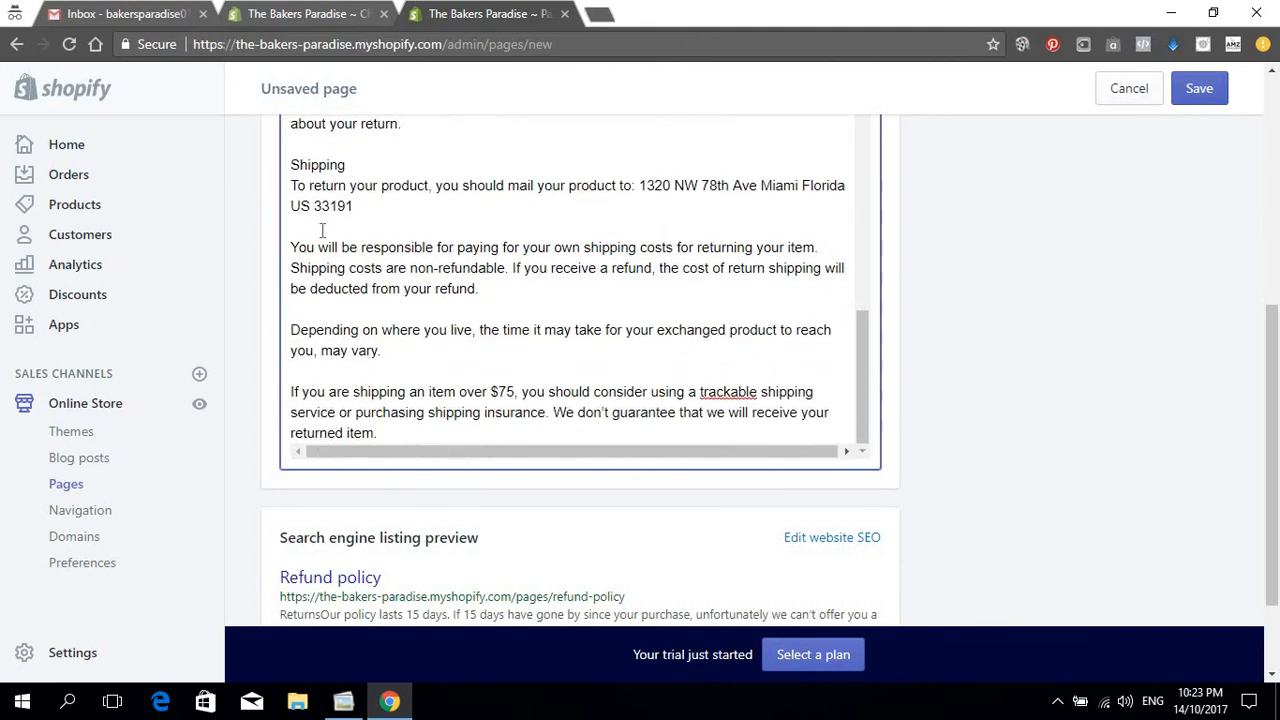
pyautogui.scroll(-1, 414, 251)
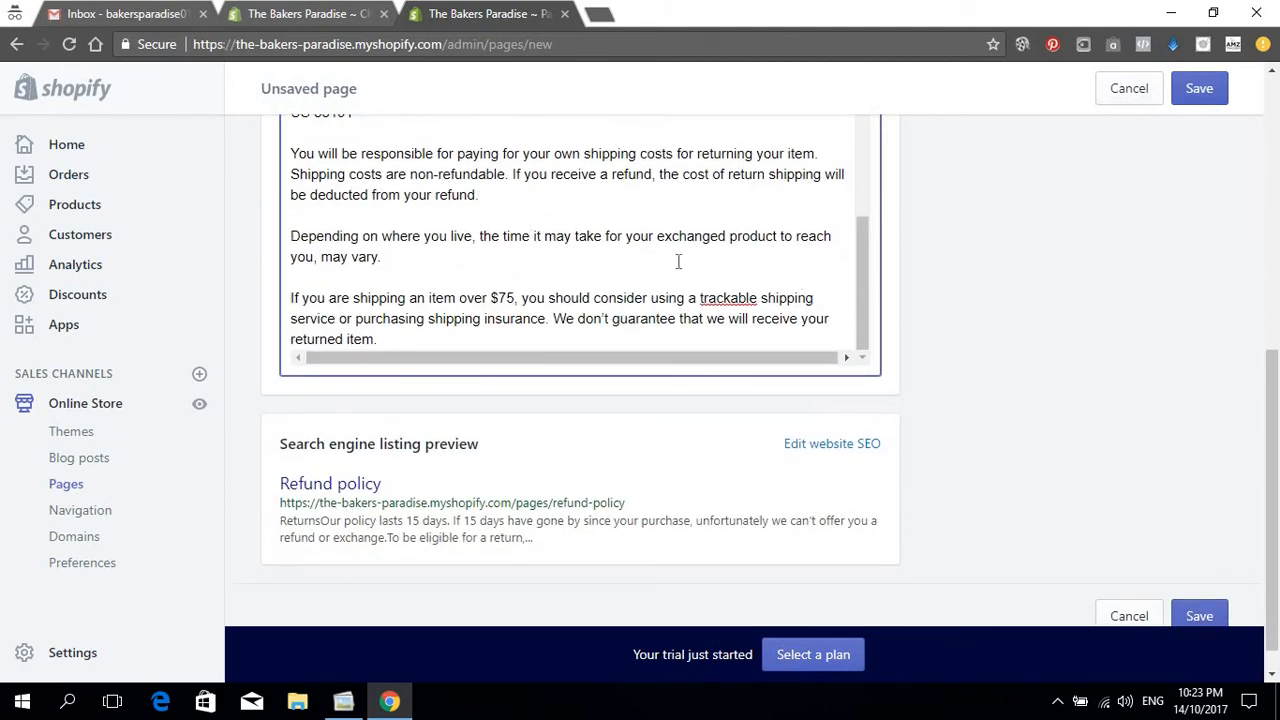
pyautogui.scroll(10, 740, 300)
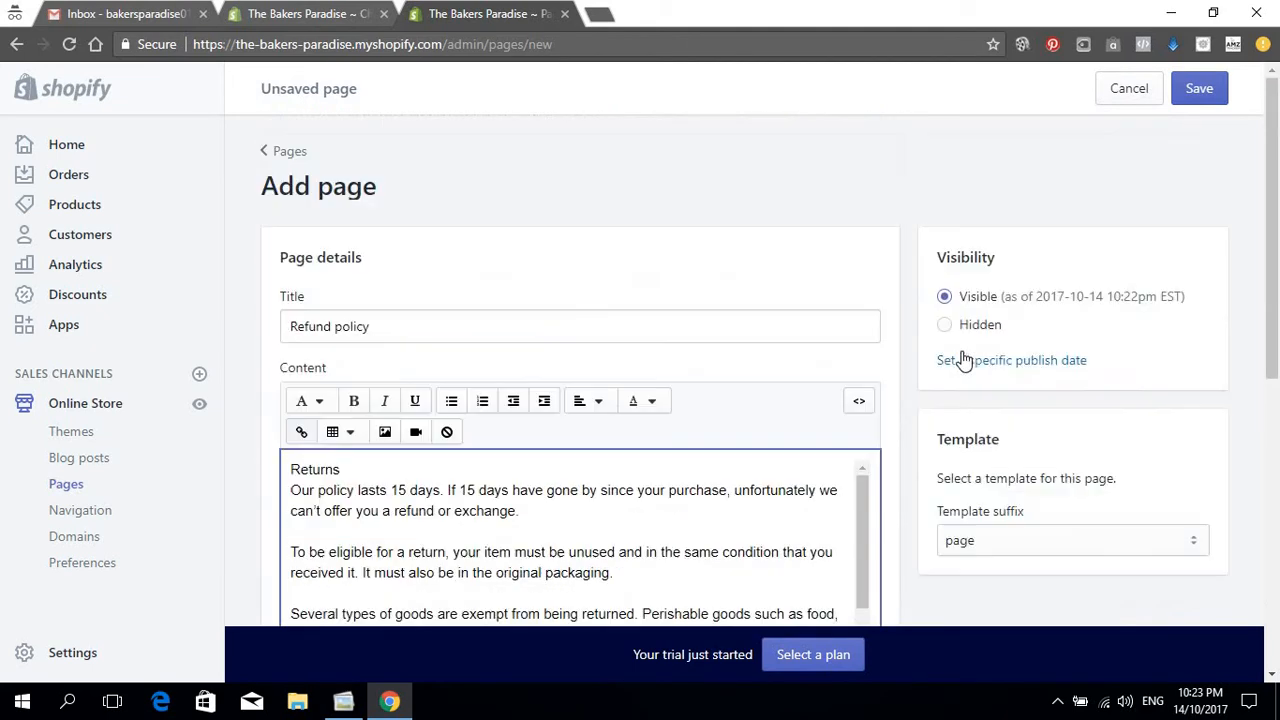
# Step: Save the Refund policy page and paste the checkout privacy statement into a new page
pyautogui.click(1199, 88)
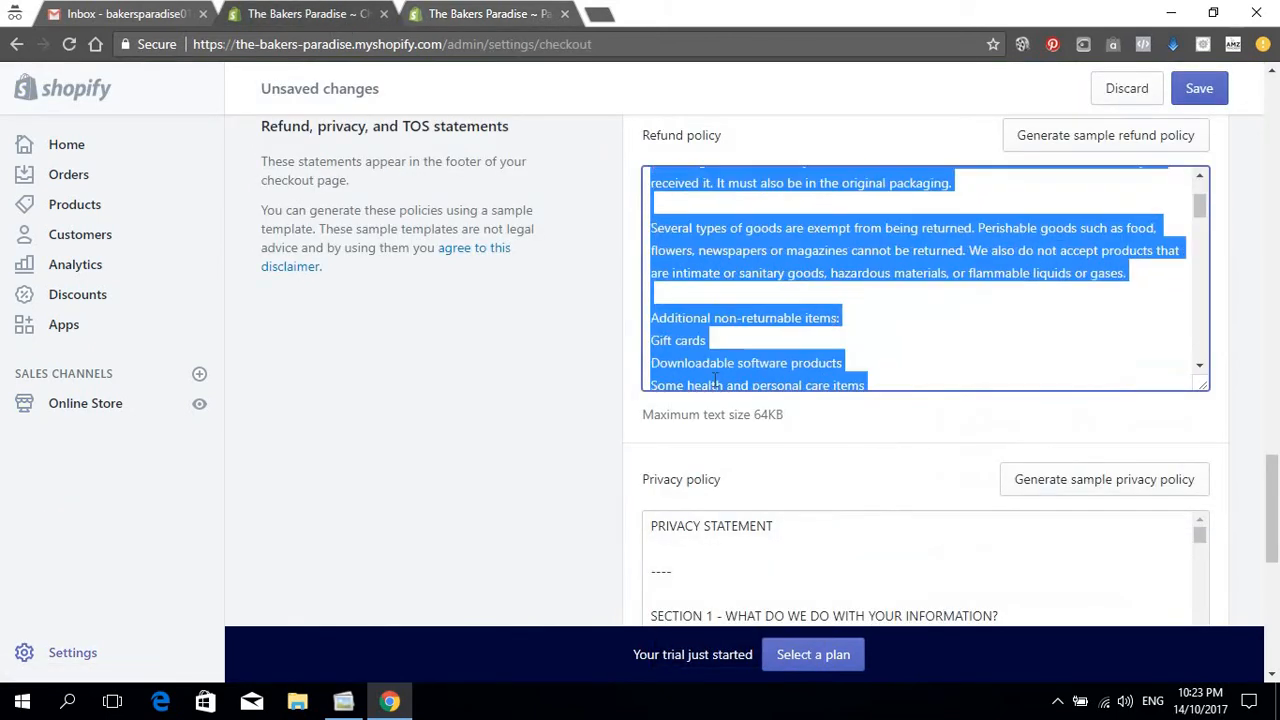
pyautogui.scroll(-5, 715, 380)
pyautogui.click(821, 336)
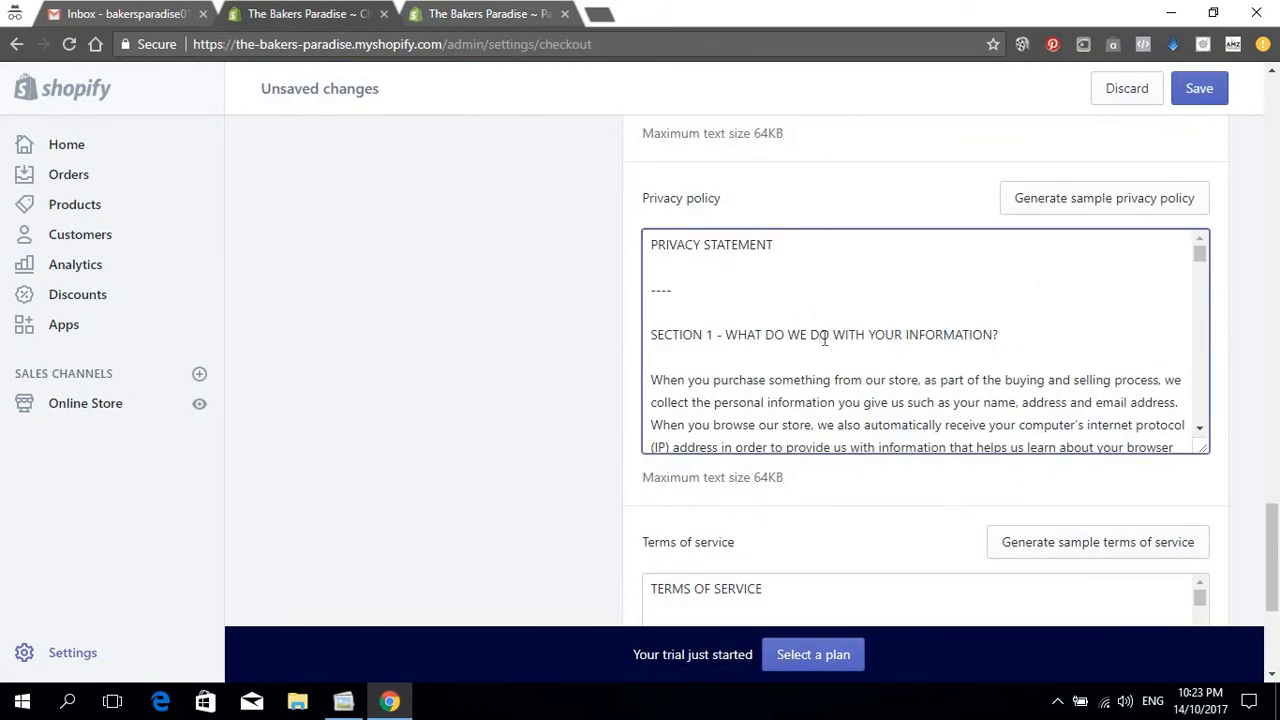
pyautogui.hotkey('ctrl', 'a')
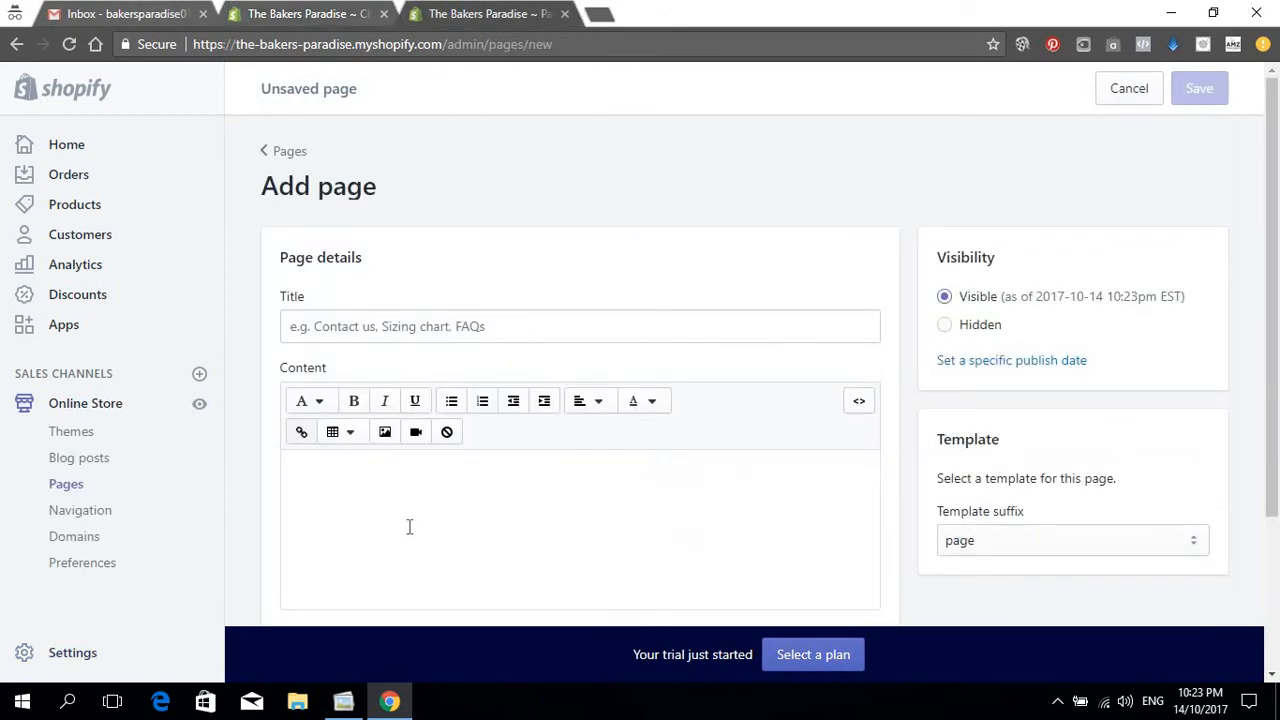
pyautogui.click(409, 524)
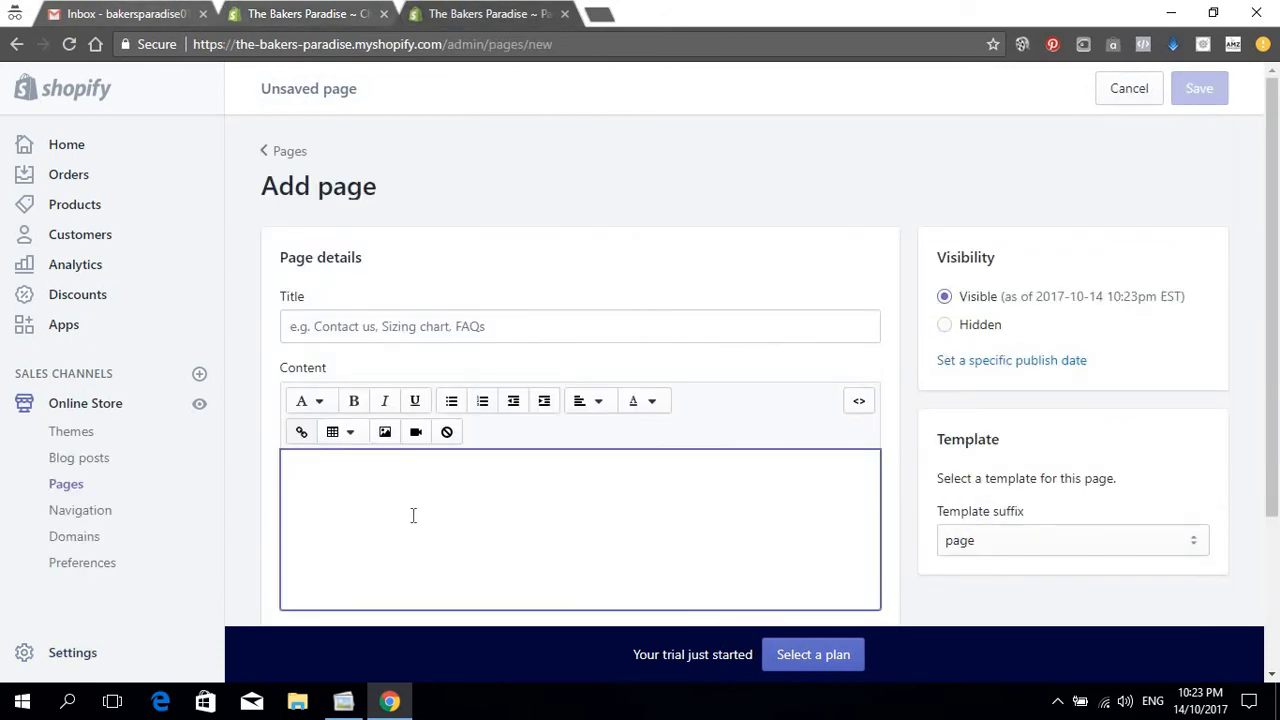
pyautogui.hotkey('ctrl', 'v')
# Step: Title the new page 'Privacy Policy' and save it
pyautogui.click(442, 328)
pyautogui.write('P')
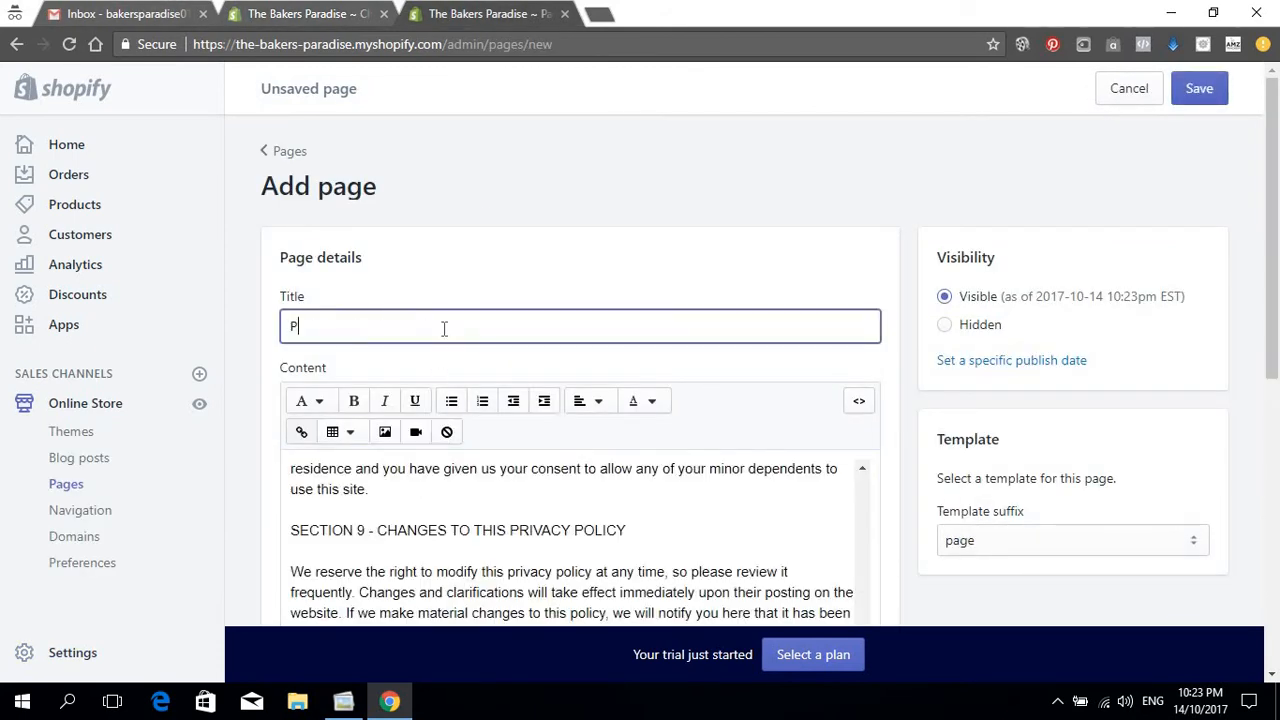
pyautogui.write('rivacy Policy')
pyautogui.click(1200, 95)
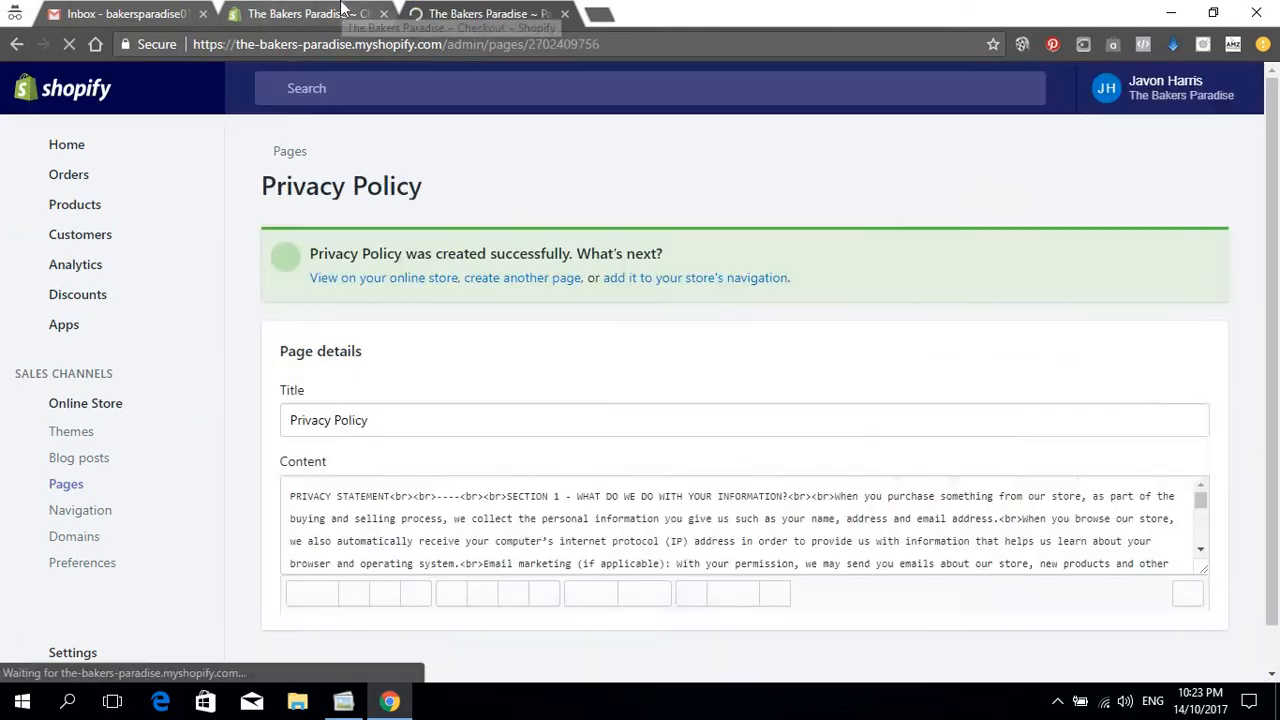
# Step: Copy the checkout's terms of service text and begin another new page
pyautogui.click(342, 8)
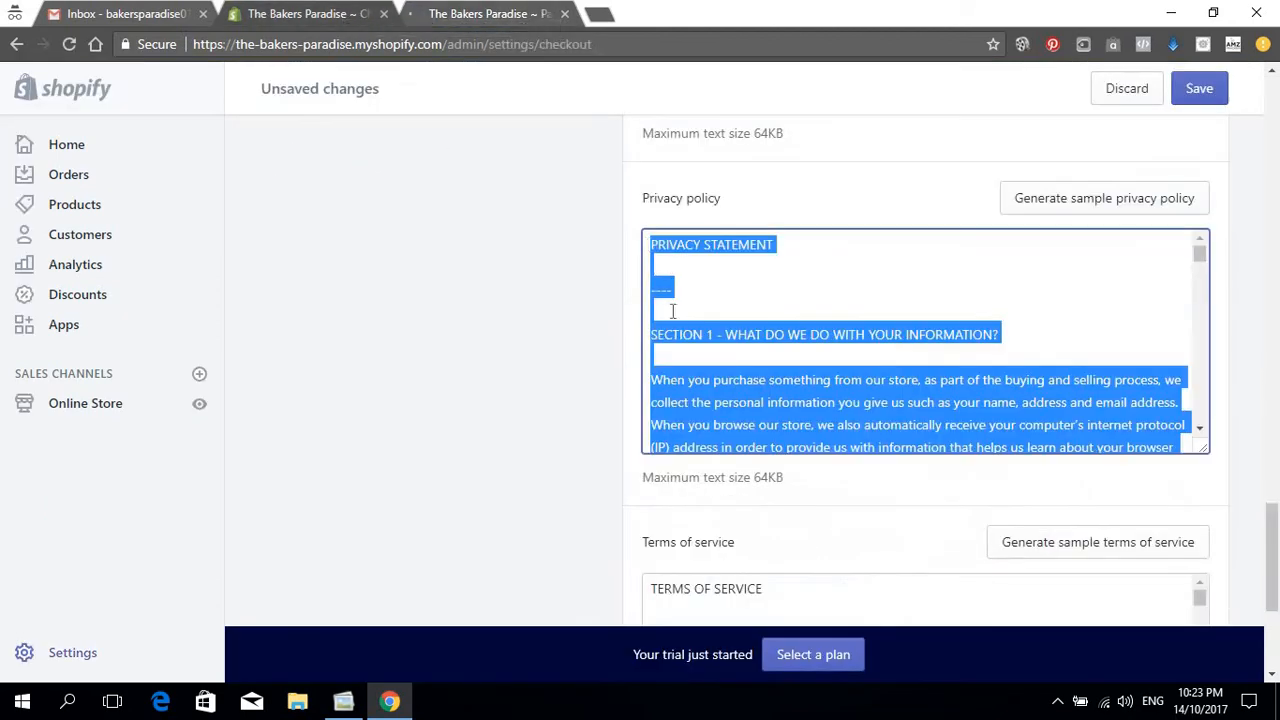
pyautogui.scroll(-15, 672, 311)
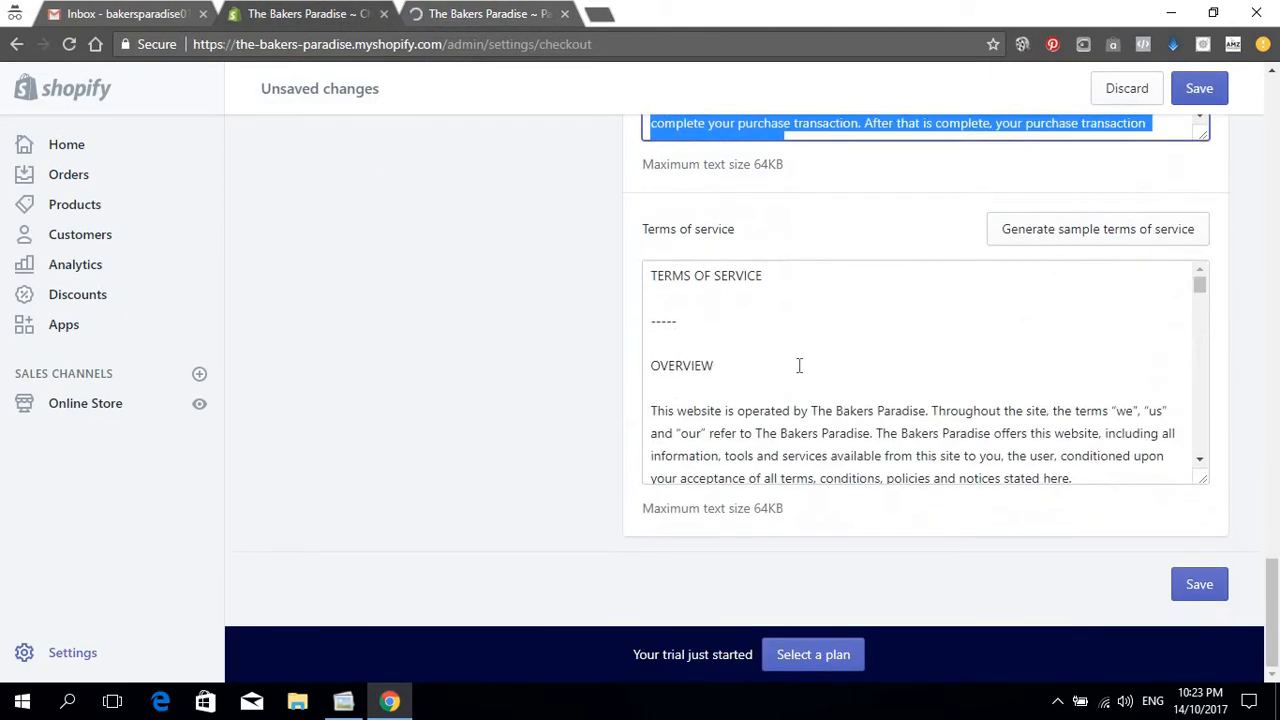
pyautogui.click(799, 365)
pyautogui.hotkey('ctrl', 'a')
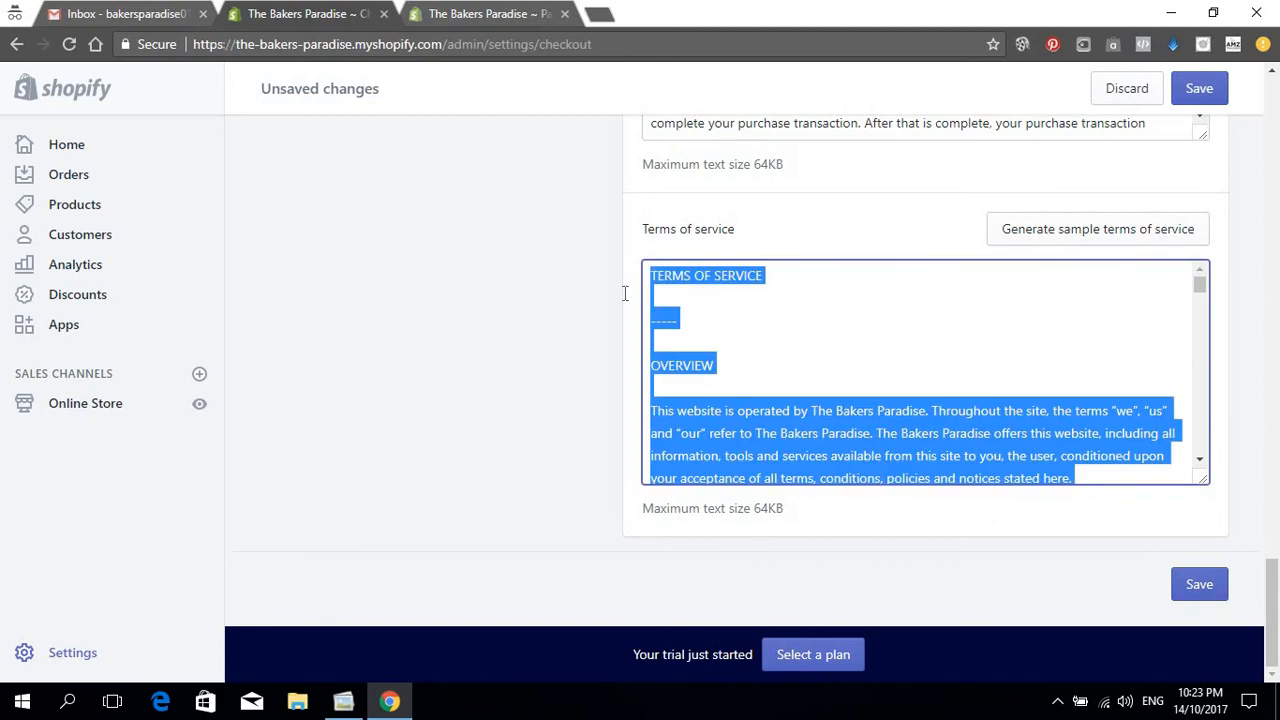
pyautogui.click(466, 12)
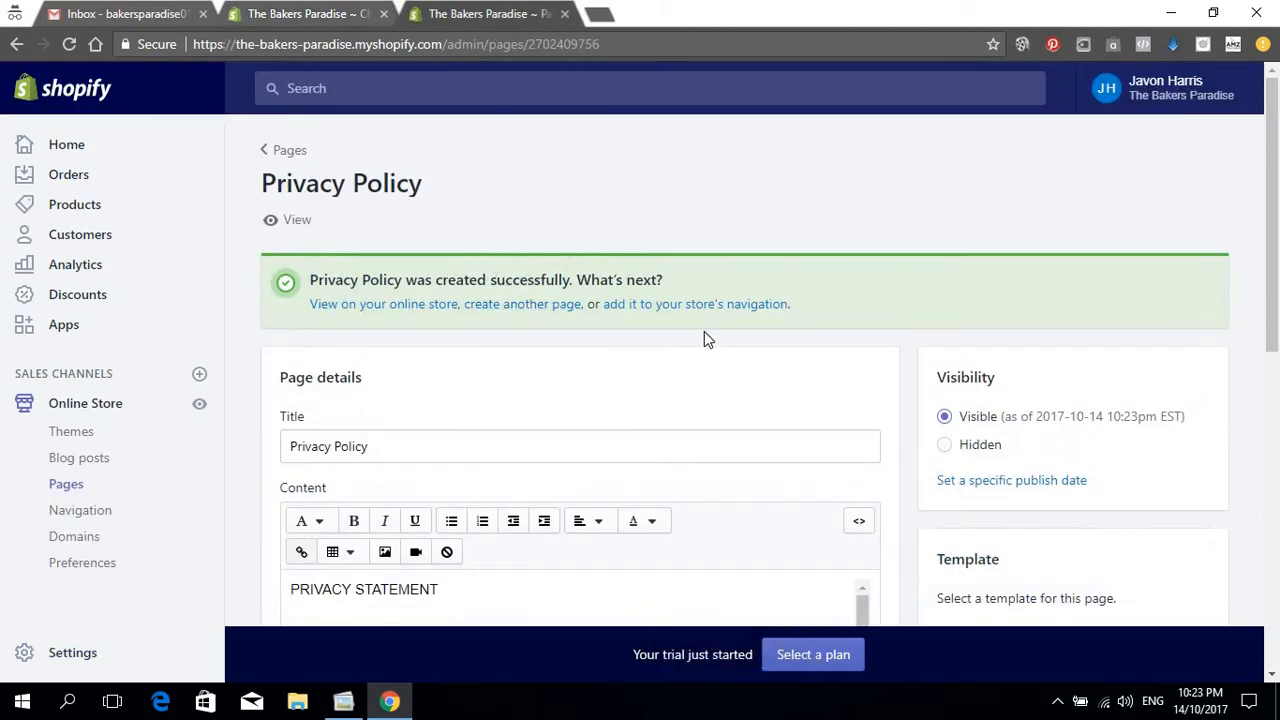
pyautogui.click(508, 312)
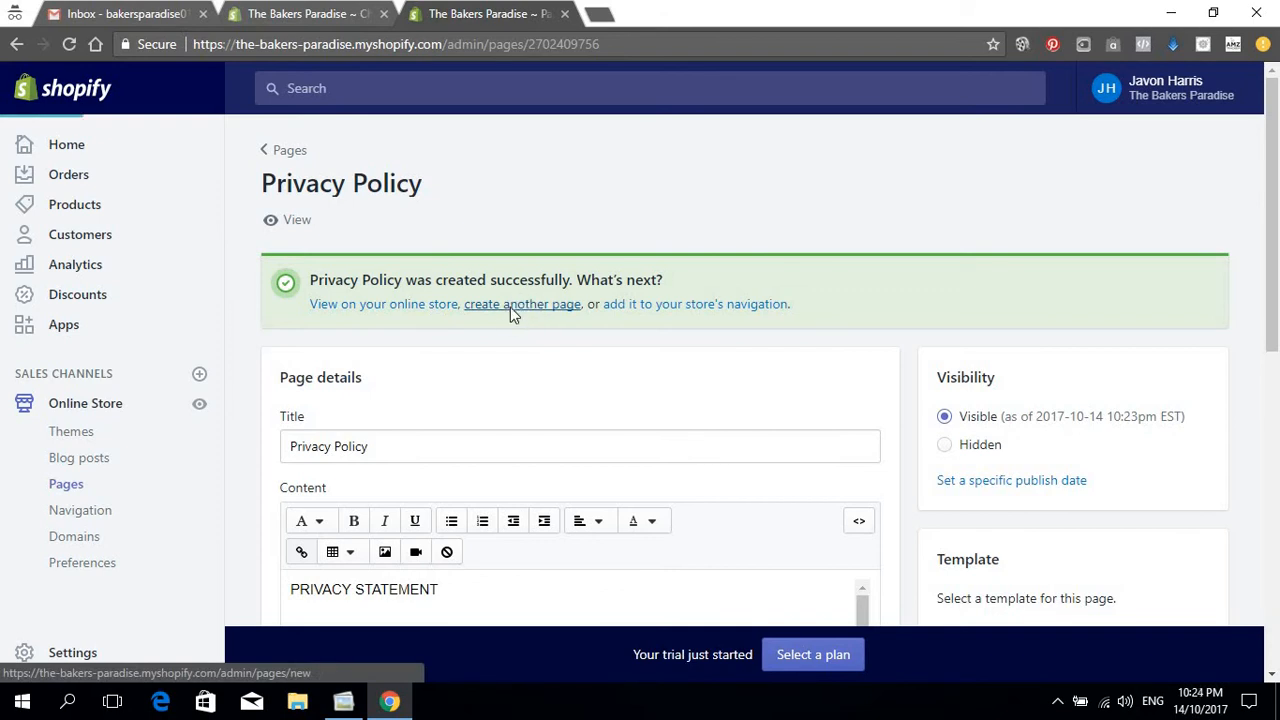
# Step: Title the new page 'Terms Of Service' and paste the sample terms into its content
pyautogui.click(414, 330)
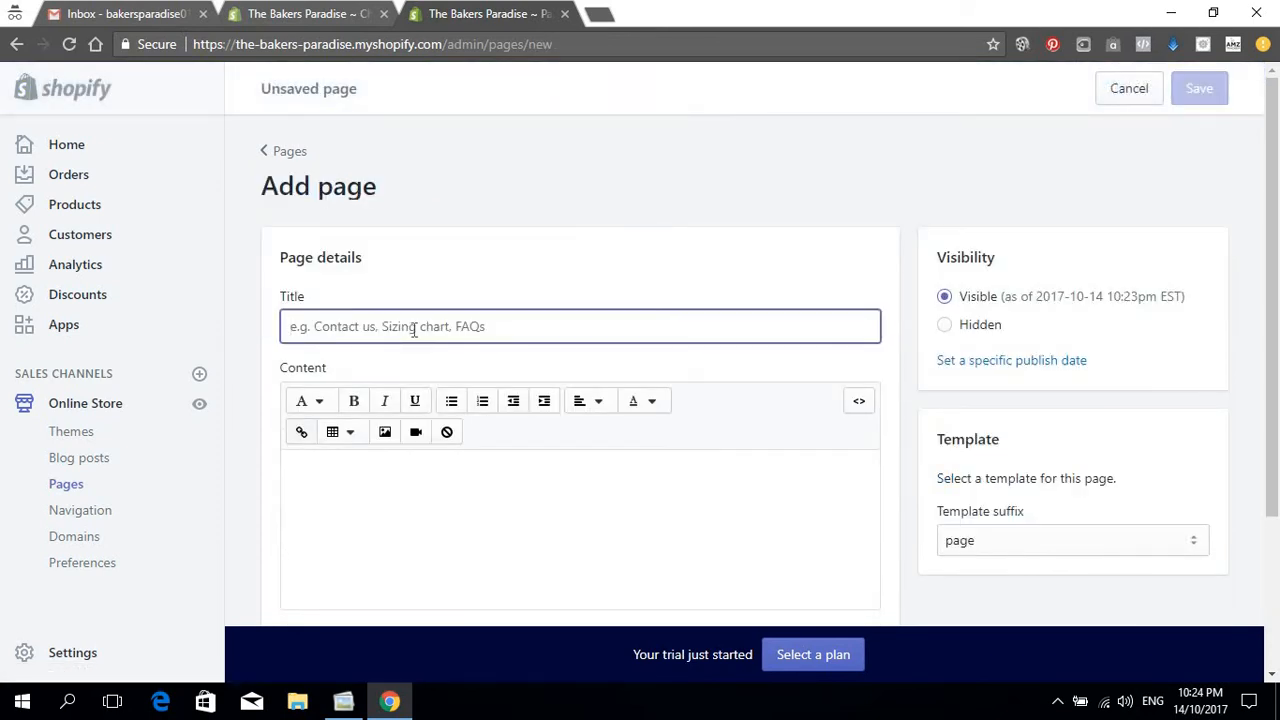
pyautogui.write('Terms Of Services')
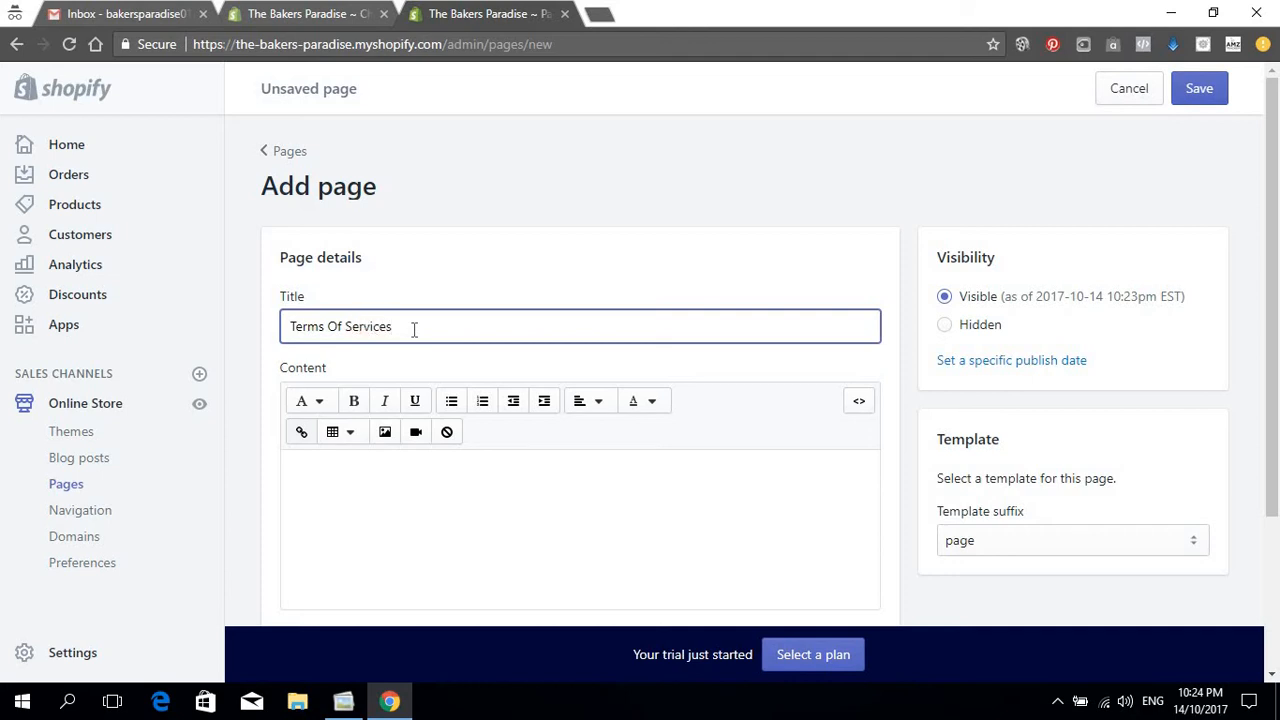
pyautogui.press('BackSpace')
pyautogui.click(378, 526)
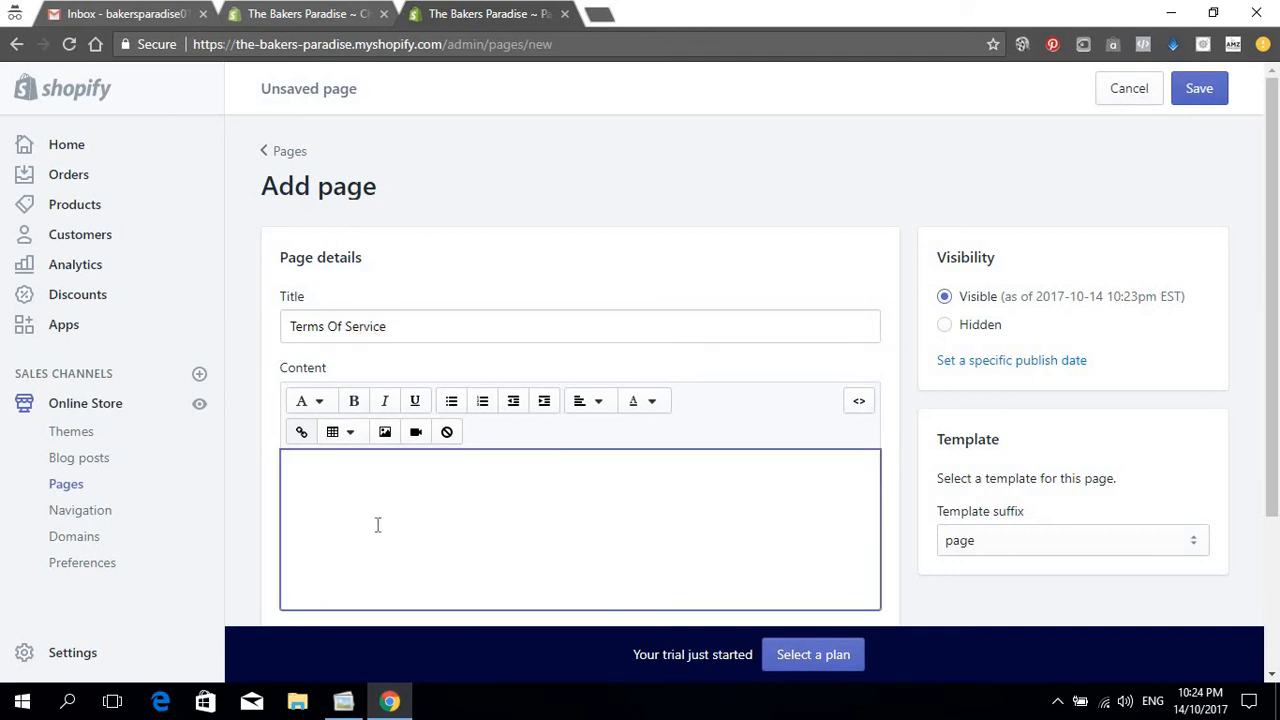
pyautogui.hotkey('ctrl', 'v')
# Step: Save the Terms Of Service page and look over the result
pyautogui.scroll(-5, 580, 478)
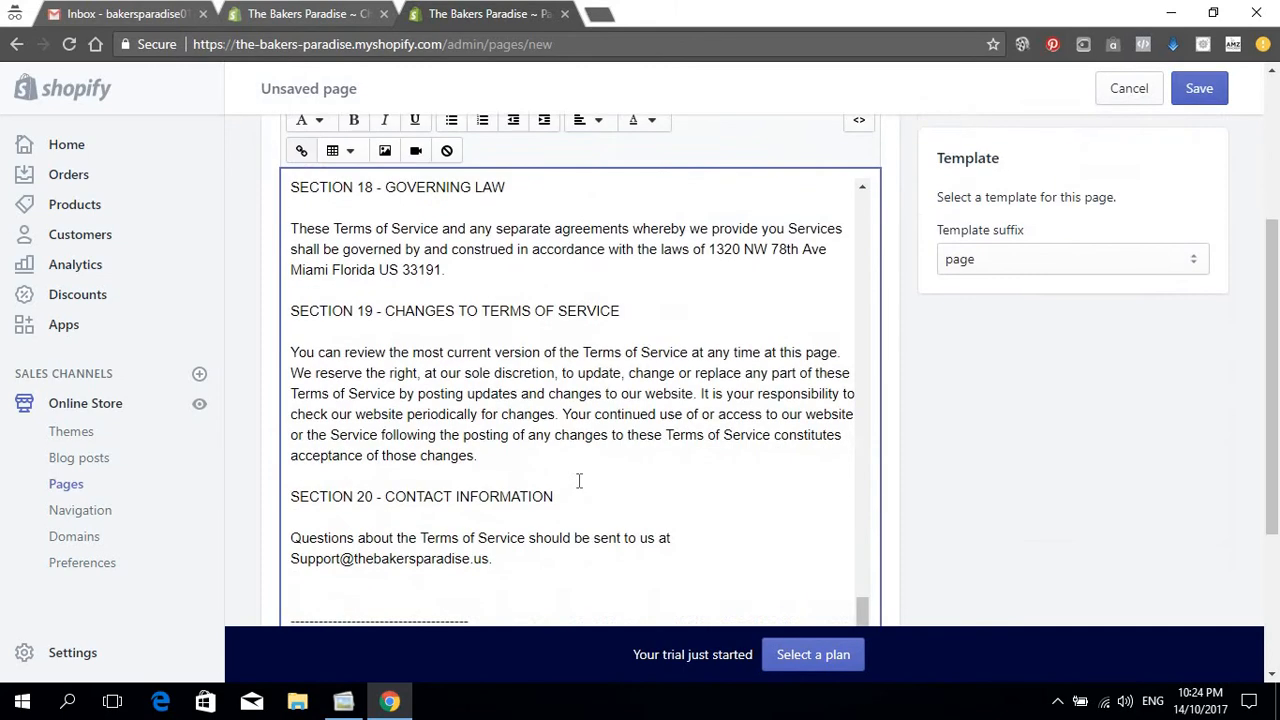
pyautogui.scroll(15, 676, 210)
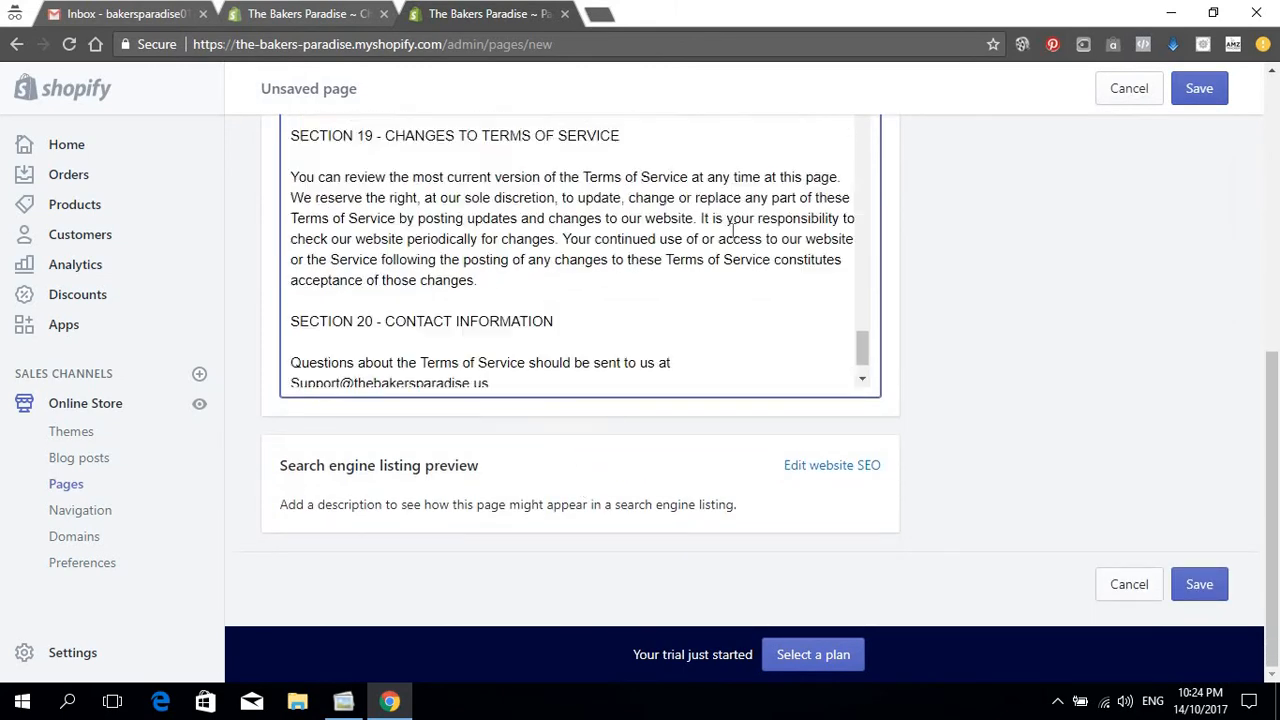
pyautogui.scroll(12, 760, 230)
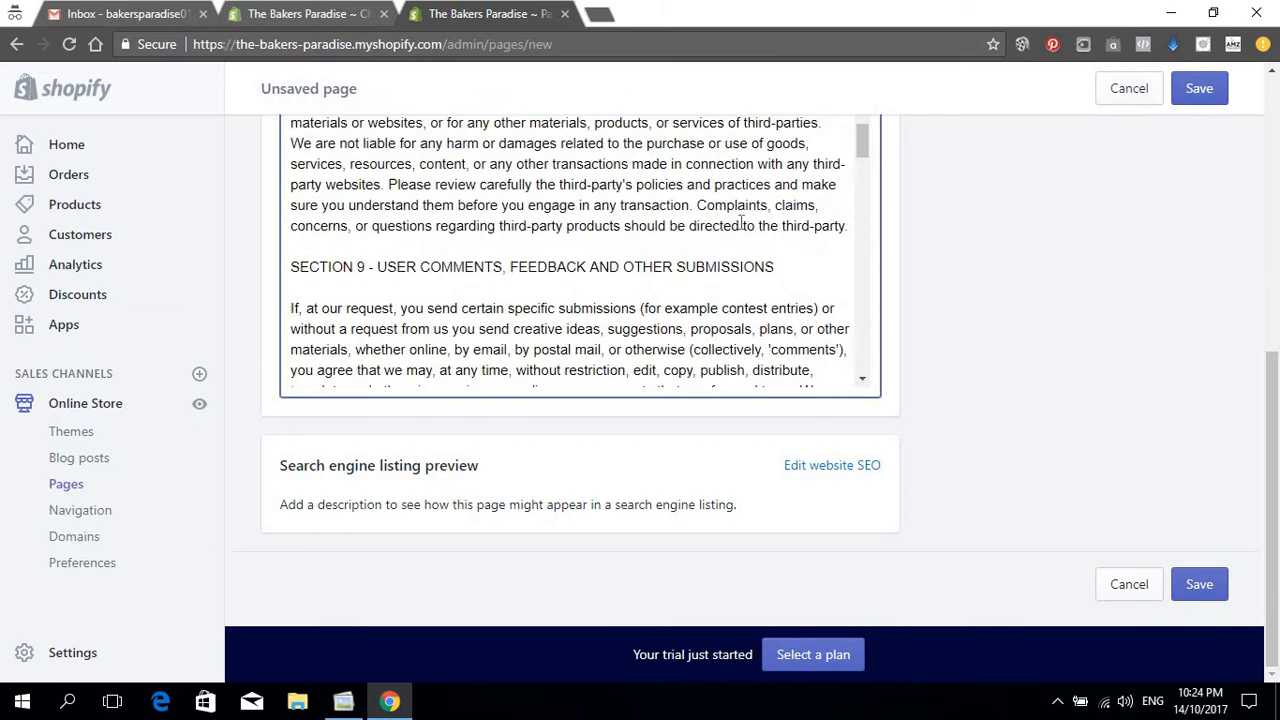
pyautogui.scroll(15, 876, 262)
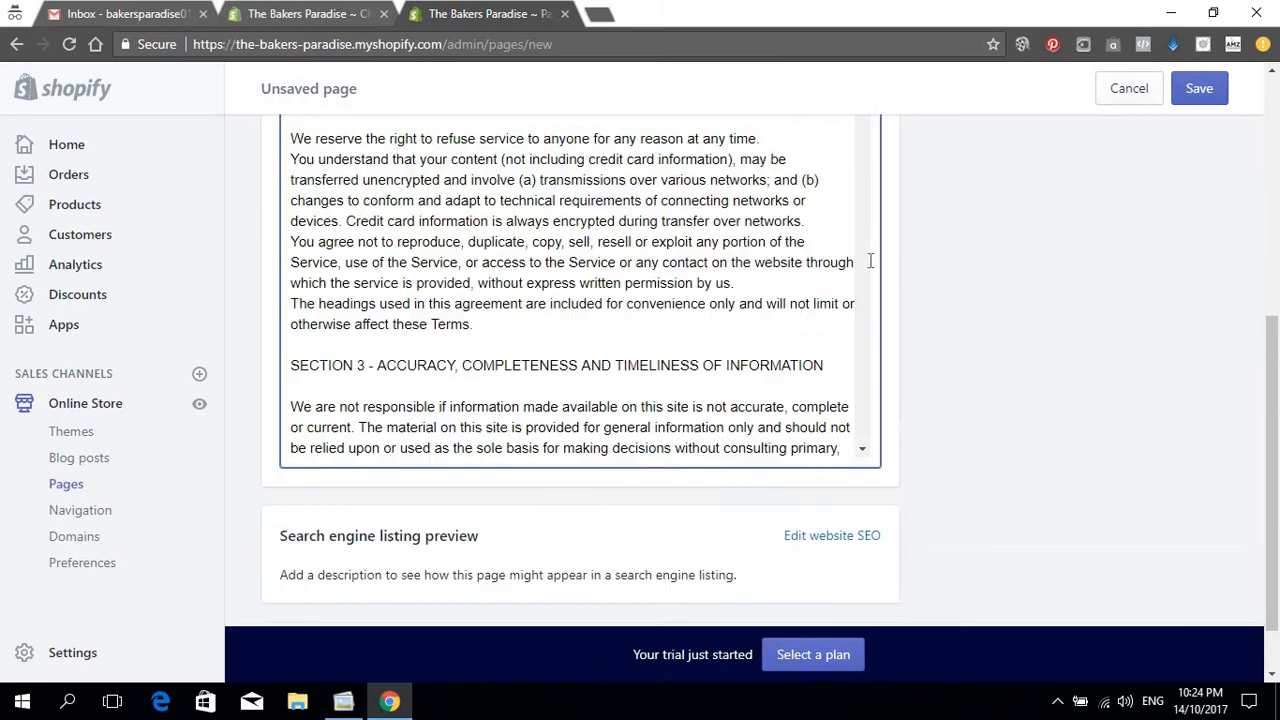
pyautogui.scroll(3, 1018, 303)
pyautogui.scroll(2, 1018, 303)
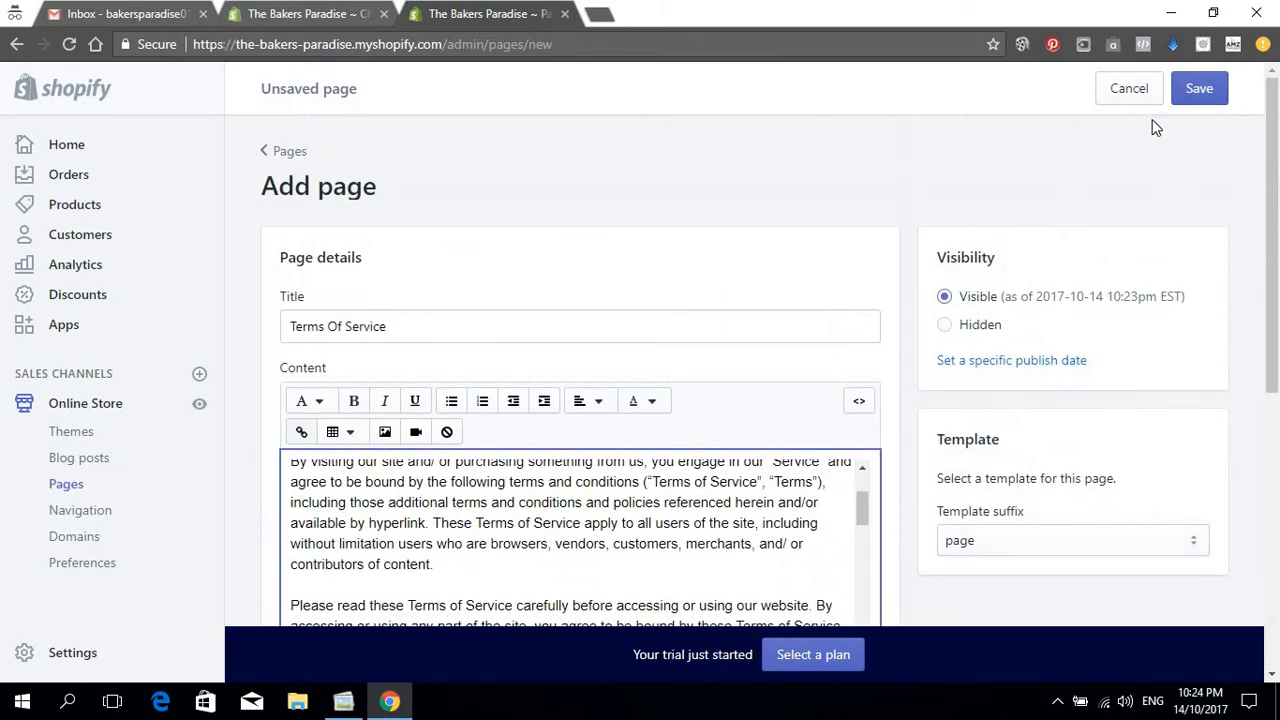
pyautogui.click(1199, 88)
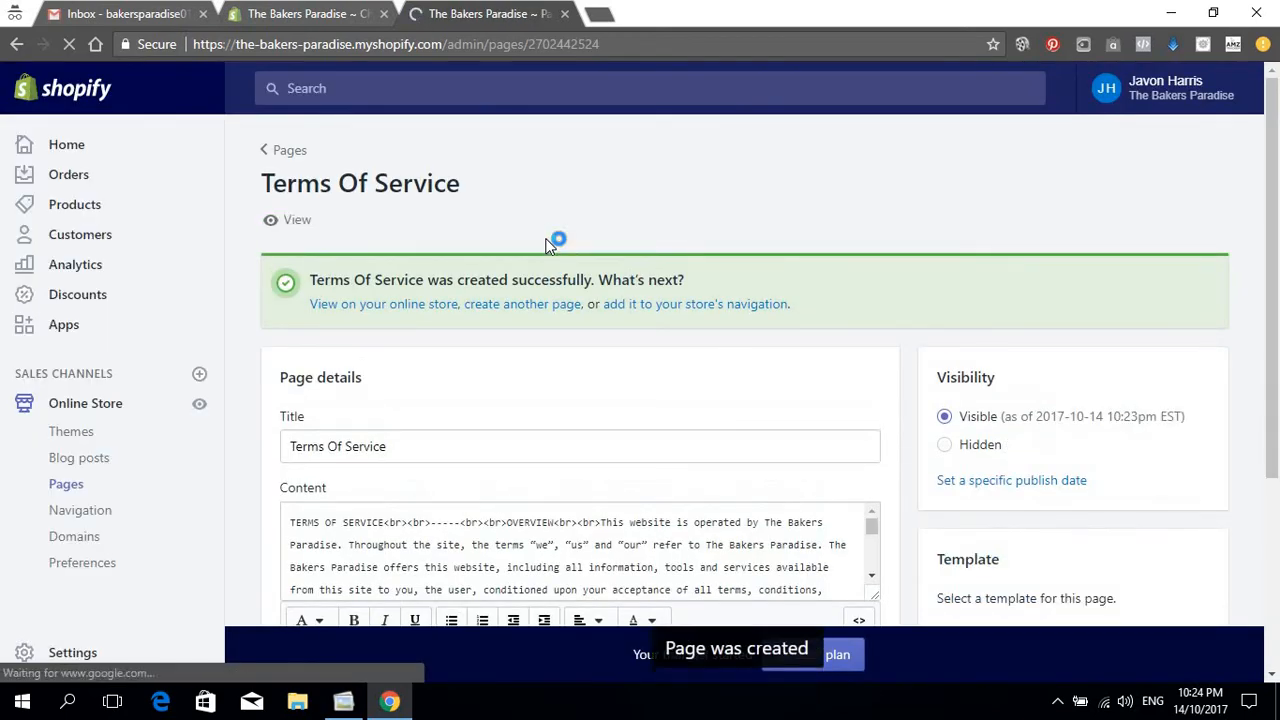
pyautogui.scroll(-5, 540, 260)
pyautogui.scroll(-10, 543, 292)
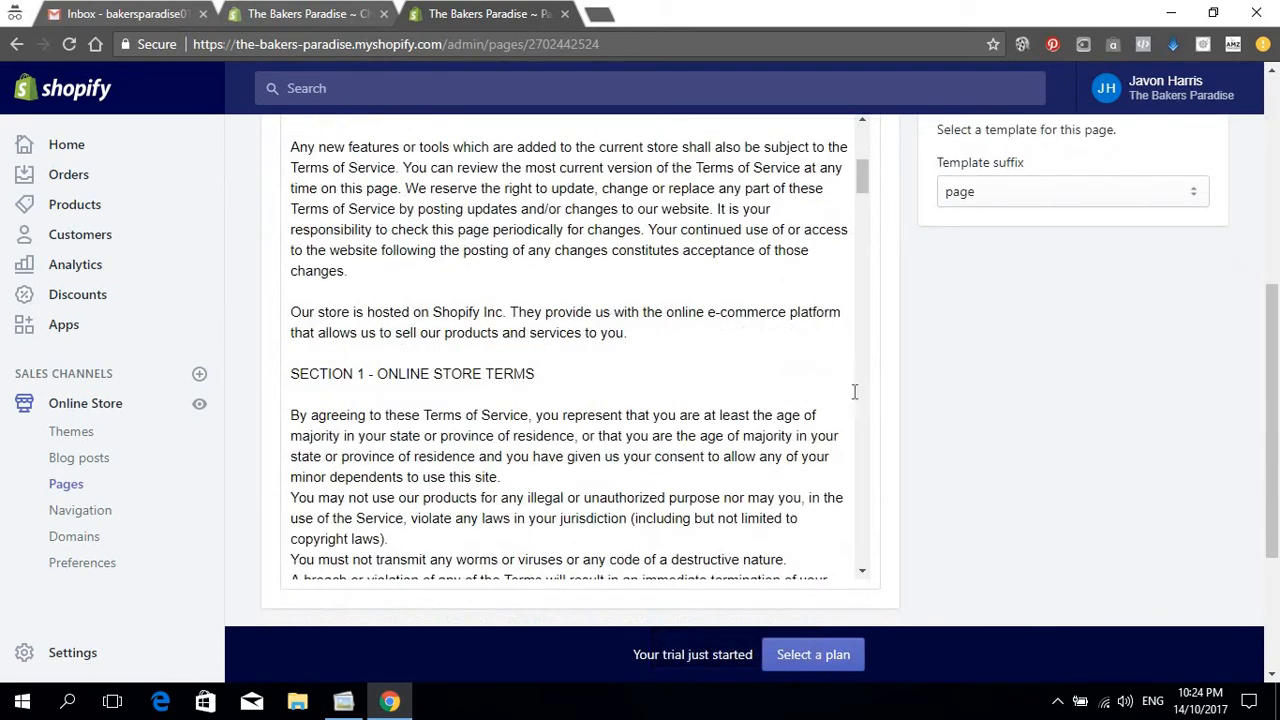
pyautogui.scroll(5, 683, 266)
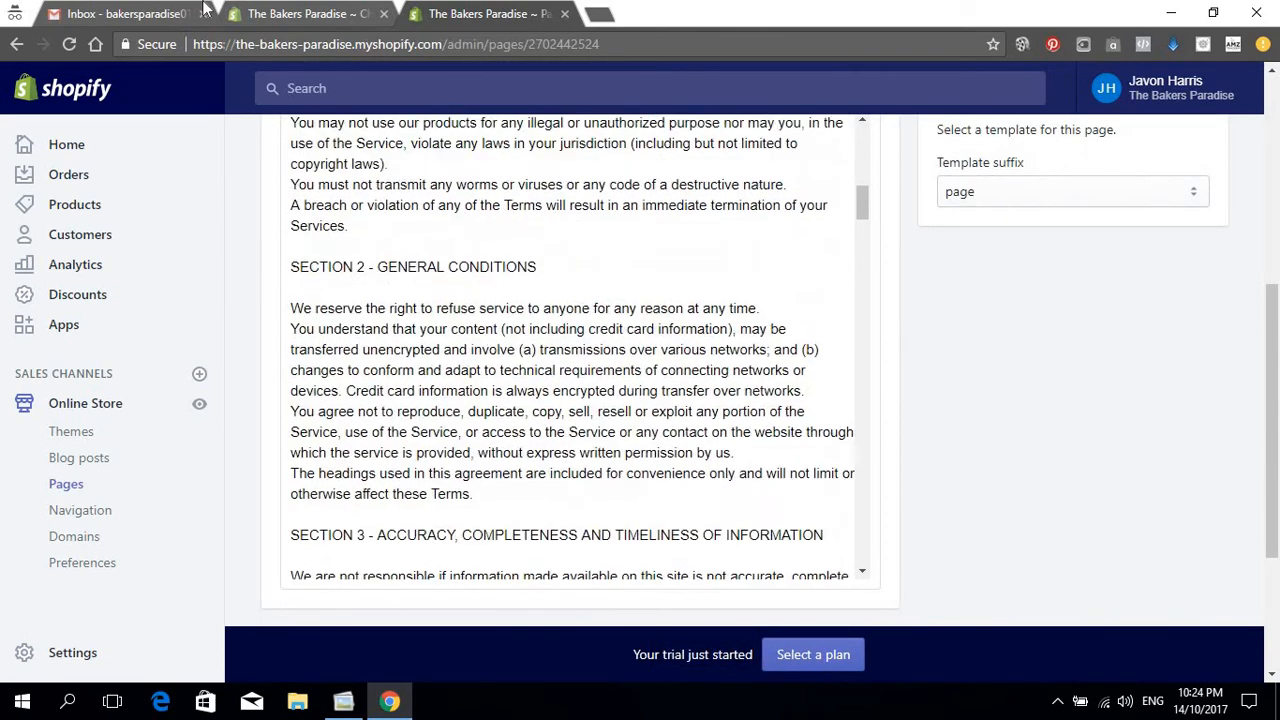
# Step: Save the checkout settings with the three sample policies, then return to the Settings overview
pyautogui.click(347, 10)
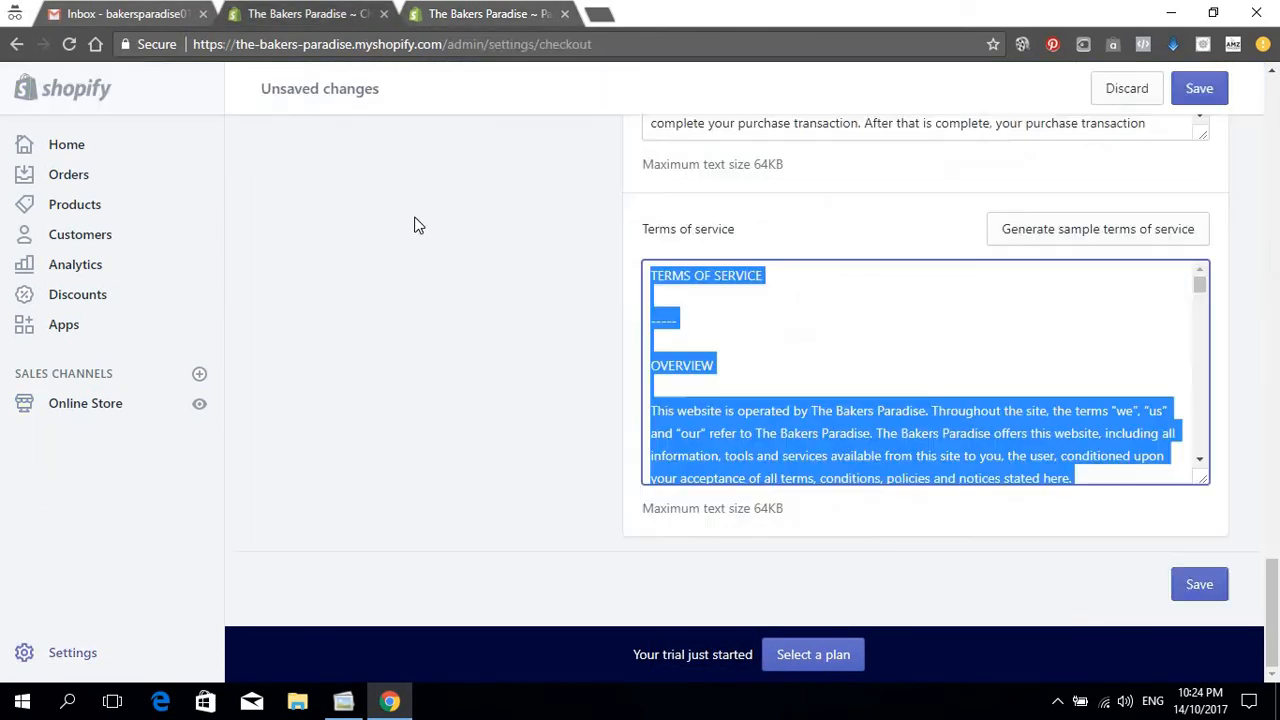
pyautogui.click(1208, 88)
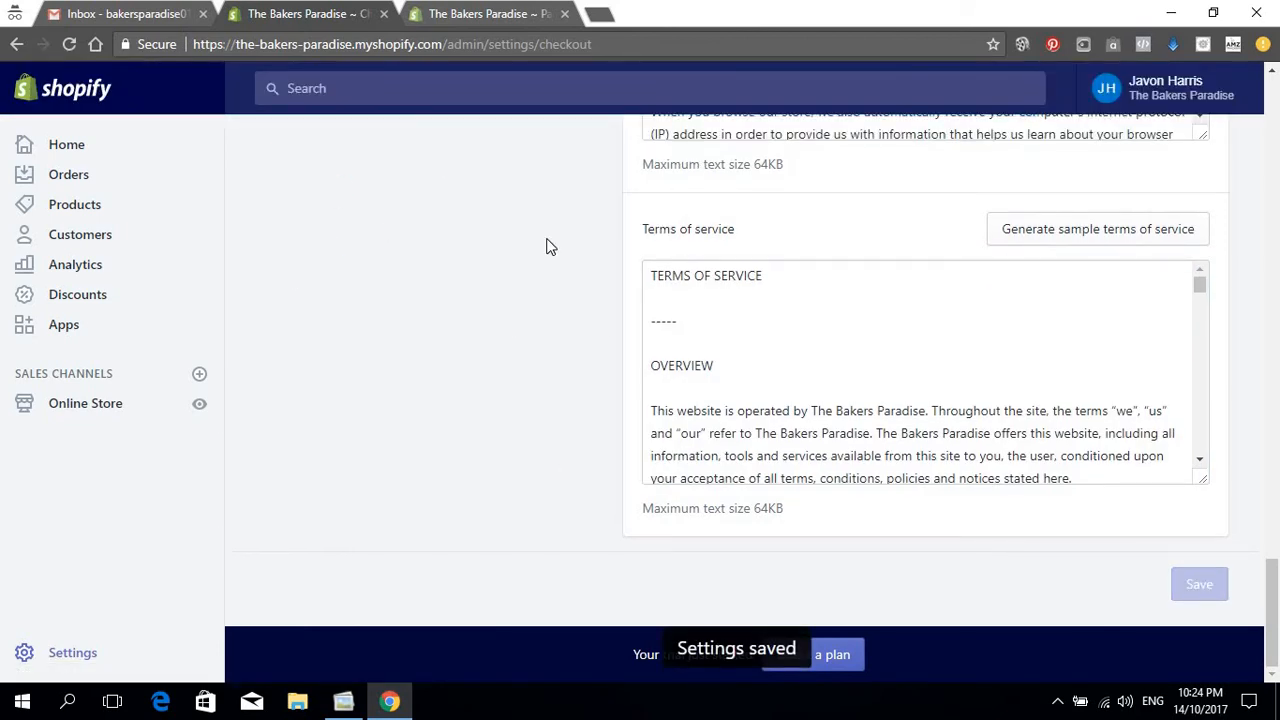
pyautogui.scroll(10, 586, 257)
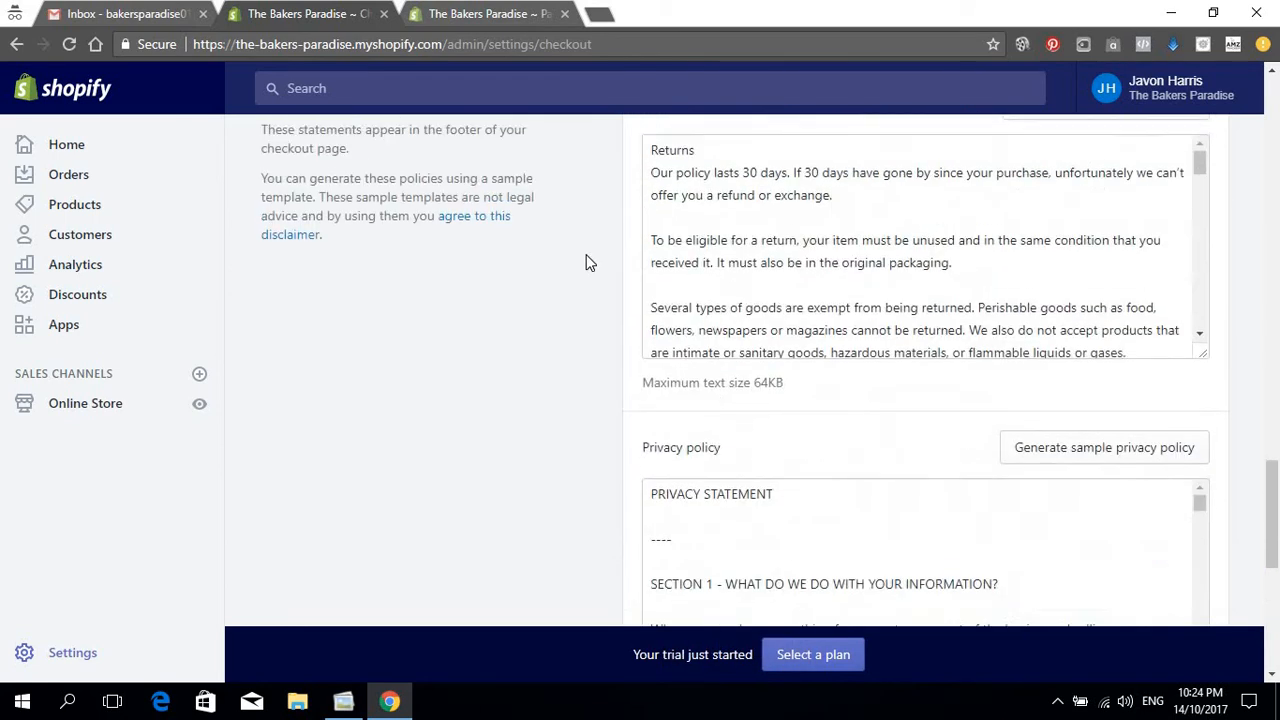
pyautogui.scroll(15, 586, 258)
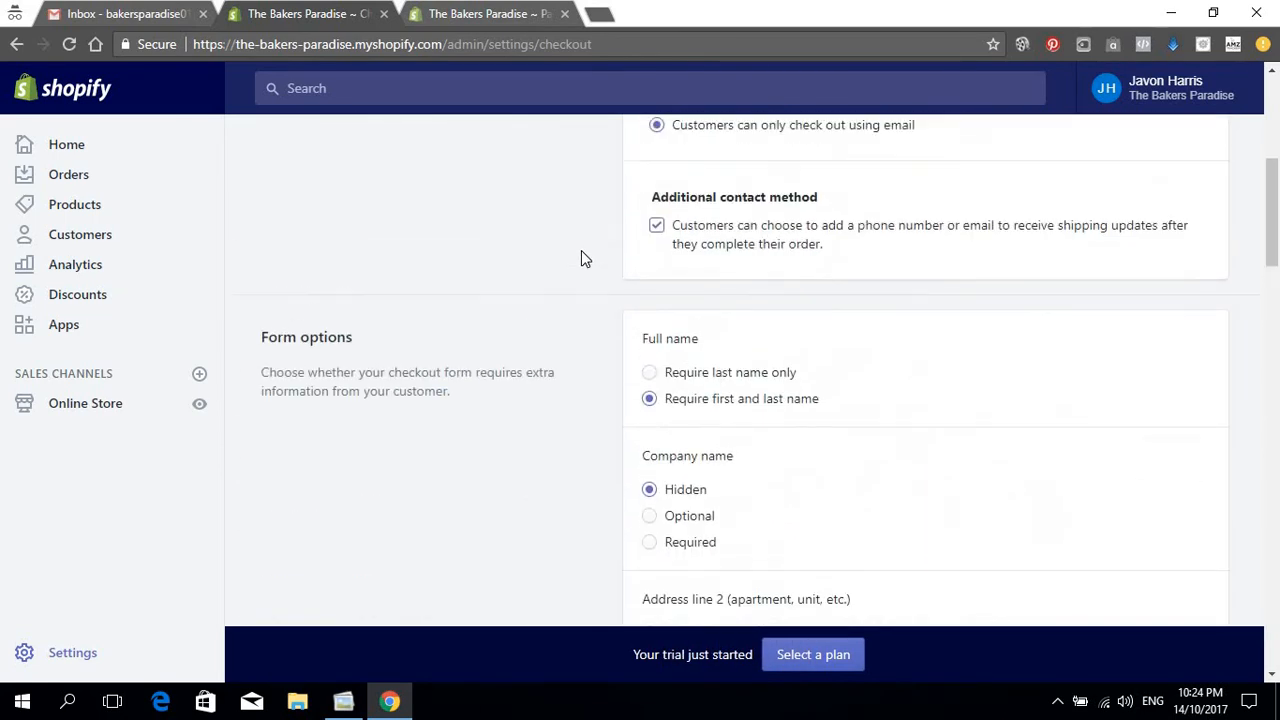
pyautogui.scroll(1, 581, 251)
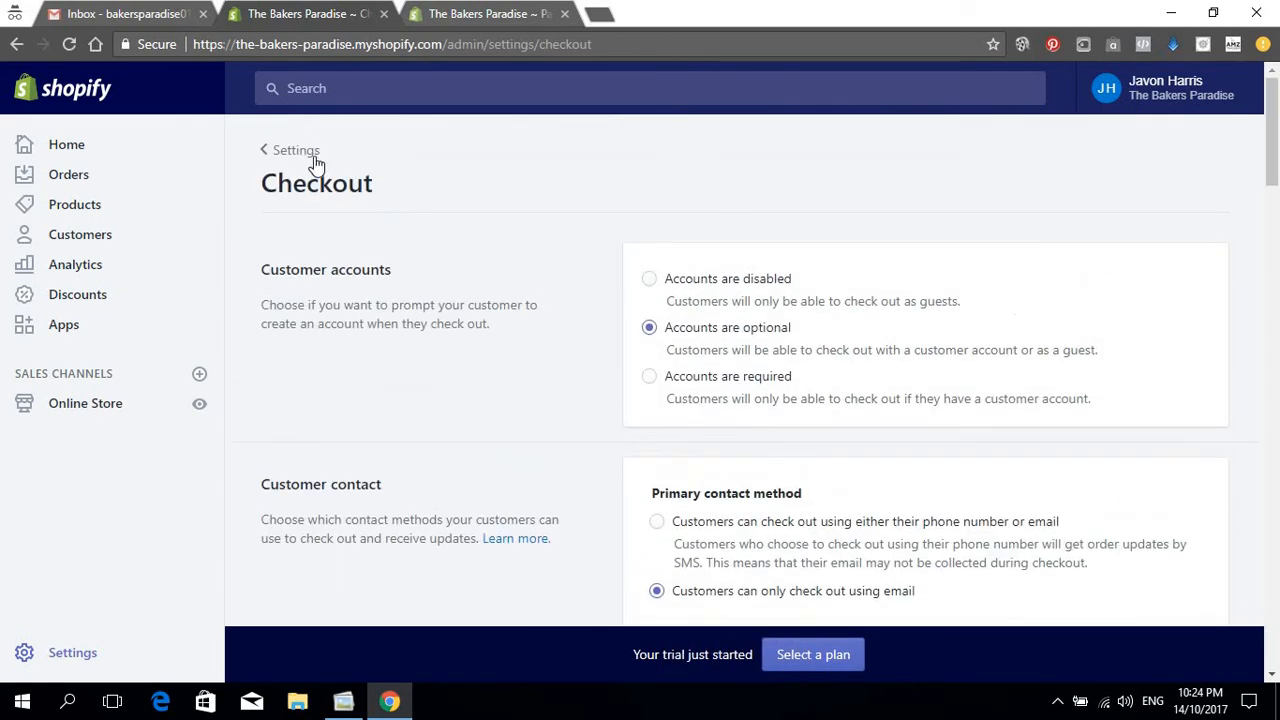
pyautogui.click(316, 152)
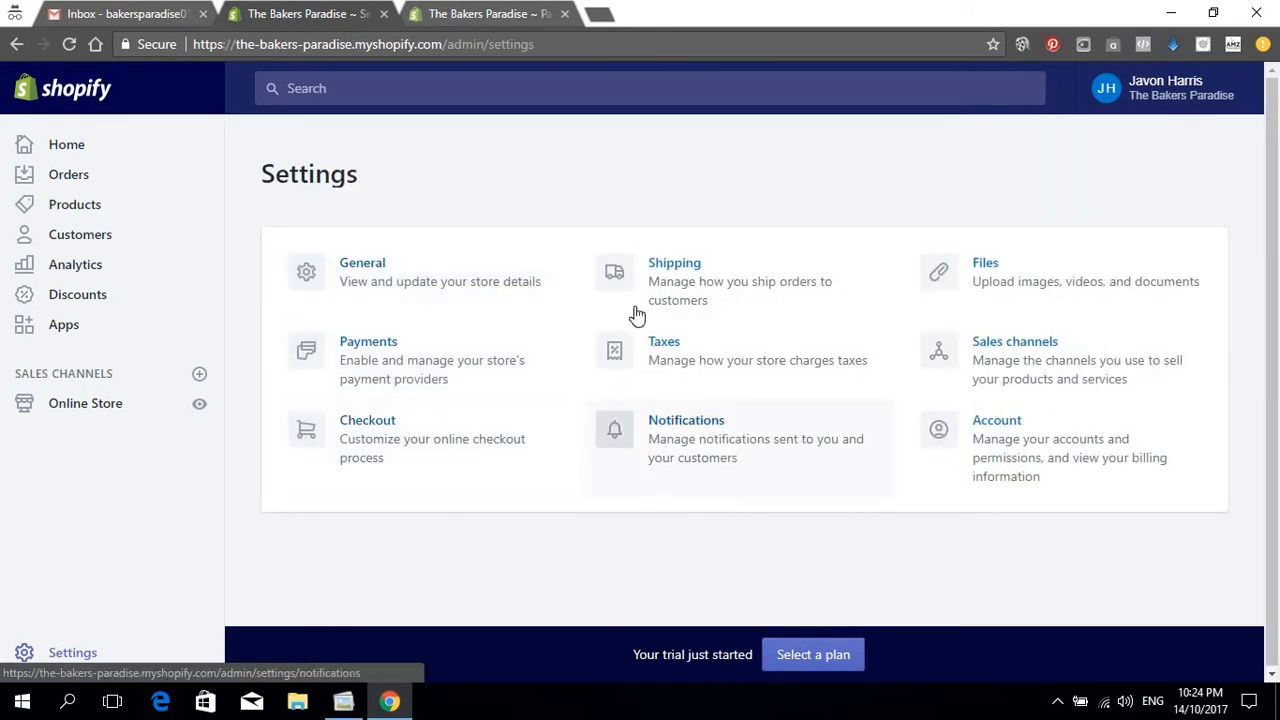
# Step: Review the Miami shipping origin and the Domestic and Rest of World USPS shipping zones
pyautogui.click(692, 274)
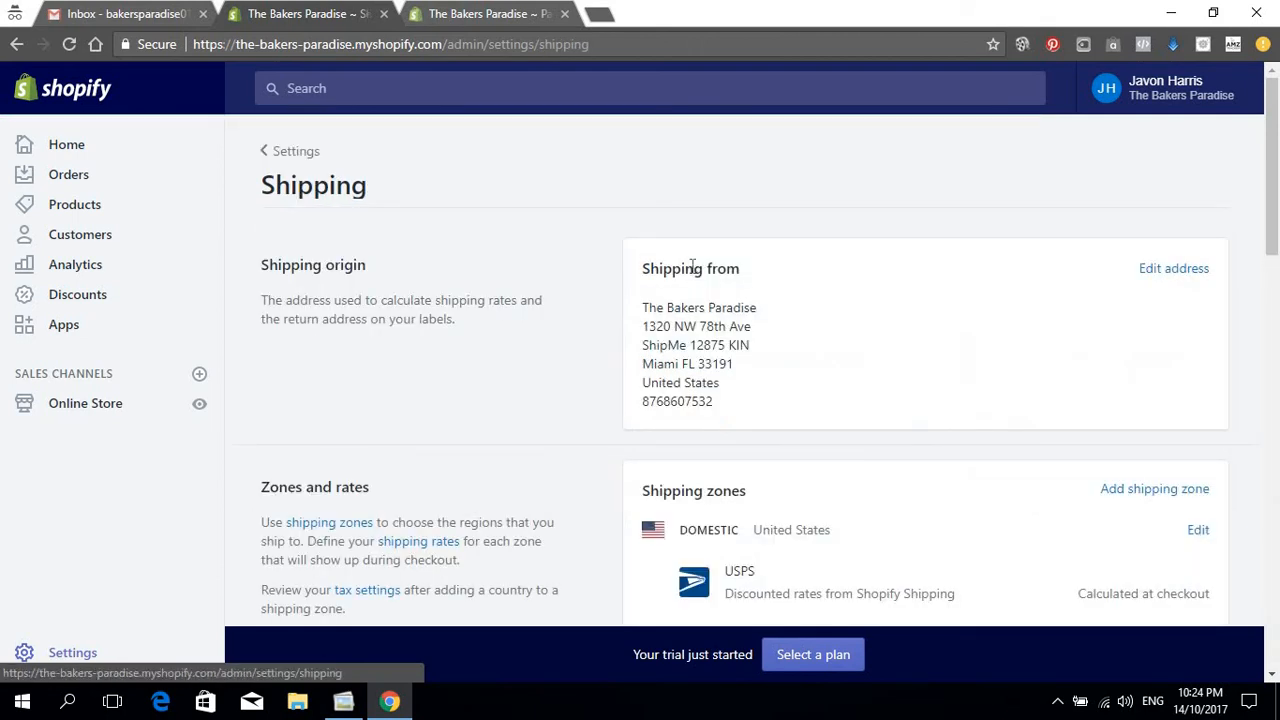
pyautogui.scroll(-6, 909, 315)
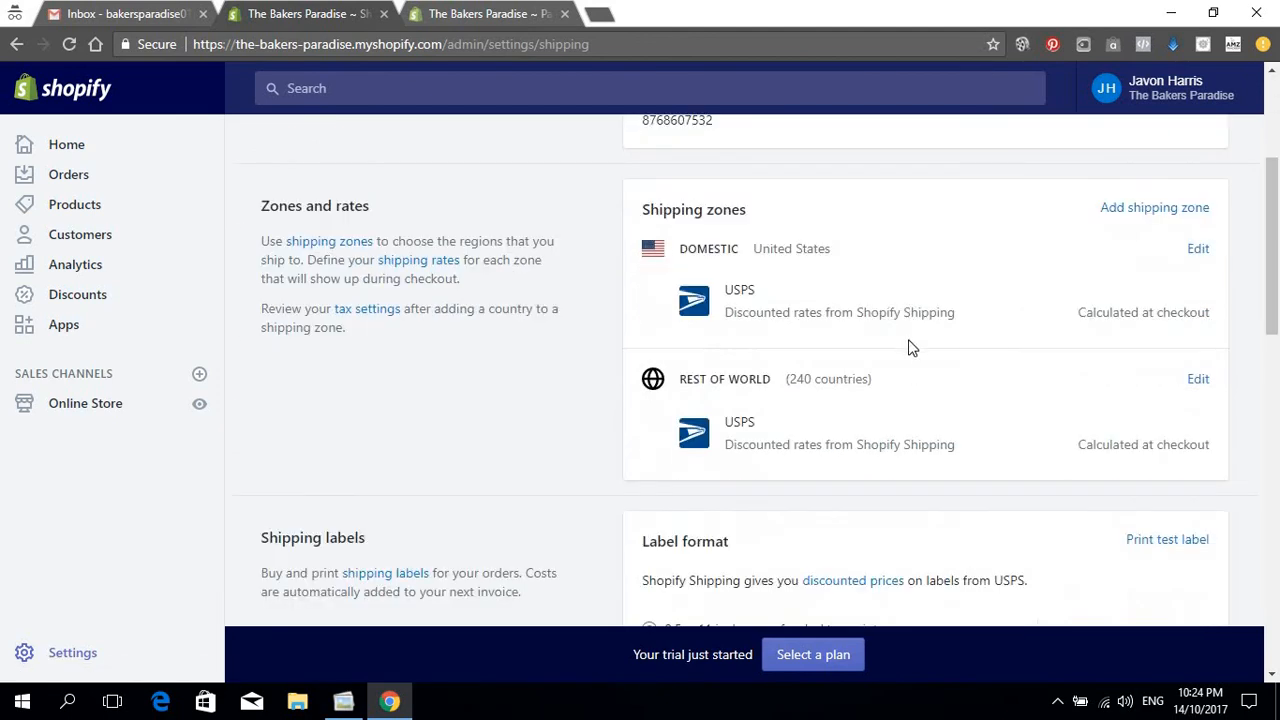
pyautogui.scroll(4, 910, 345)
pyautogui.scroll(-2, 909, 341)
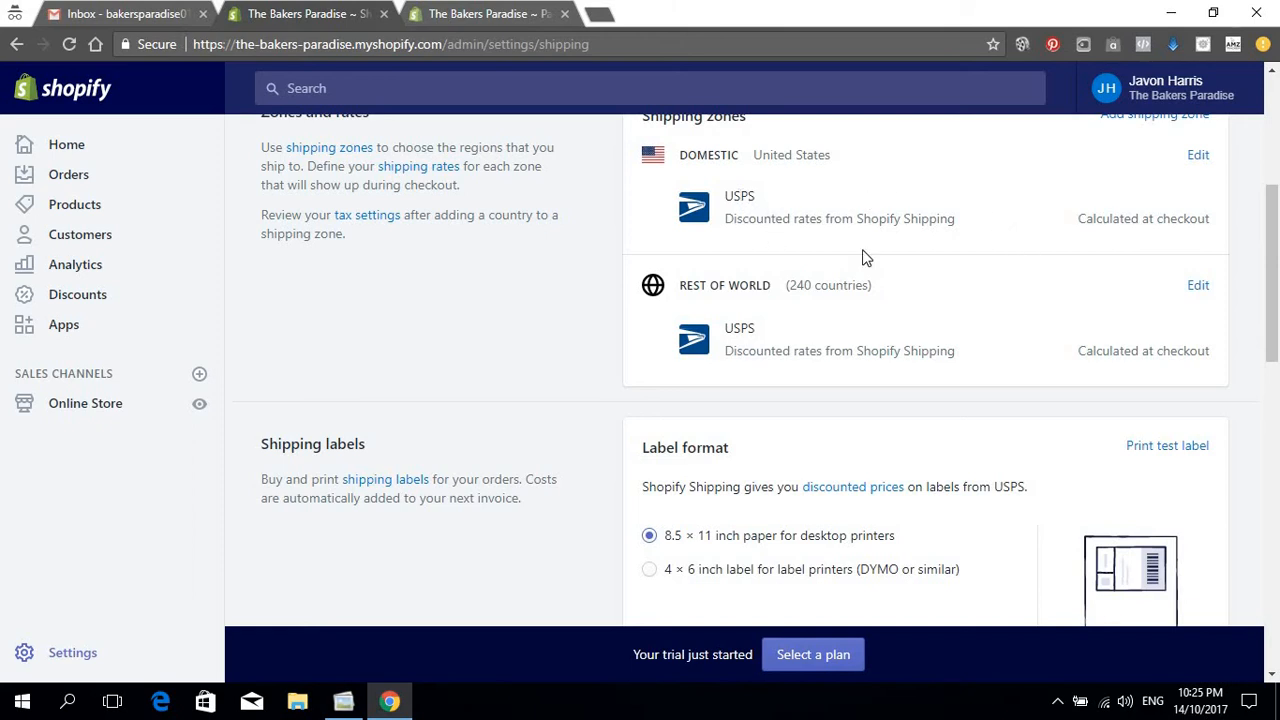
pyautogui.scroll(2, 833, 318)
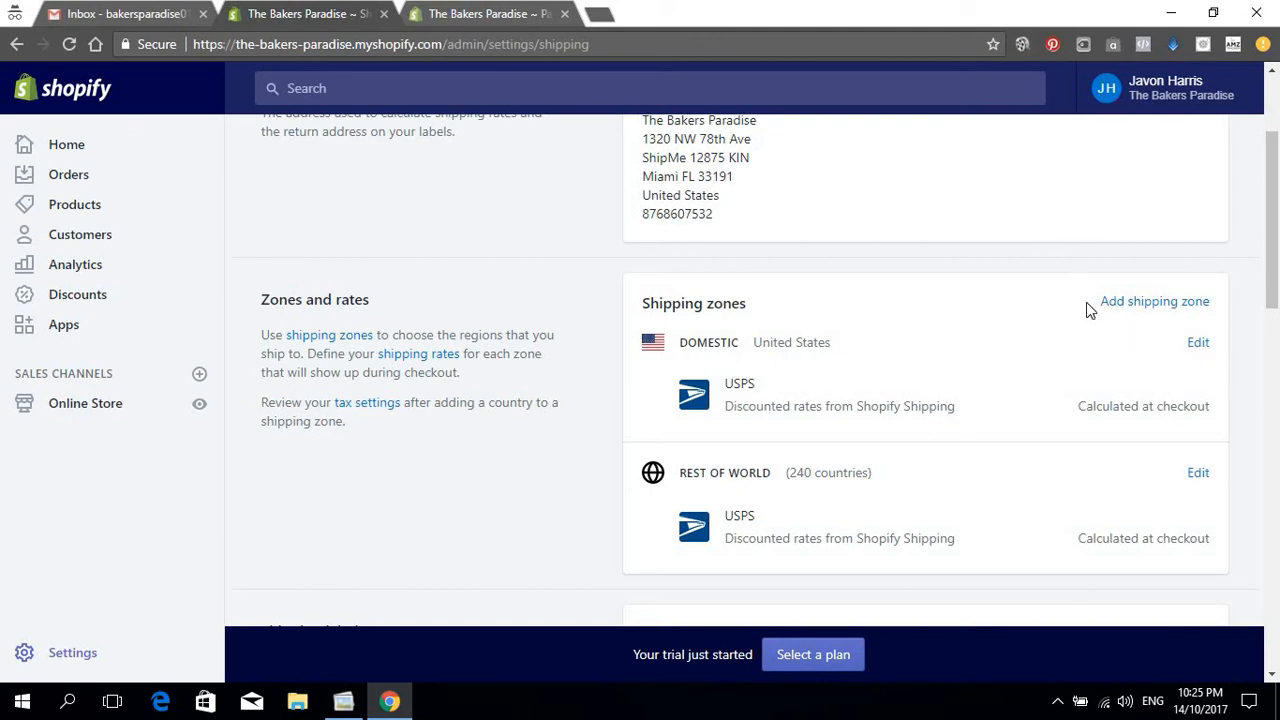
# Step: Edit the Domestic shipping zone and bring up its Add countries list, with United States included
pyautogui.scroll(2, 604, 381)
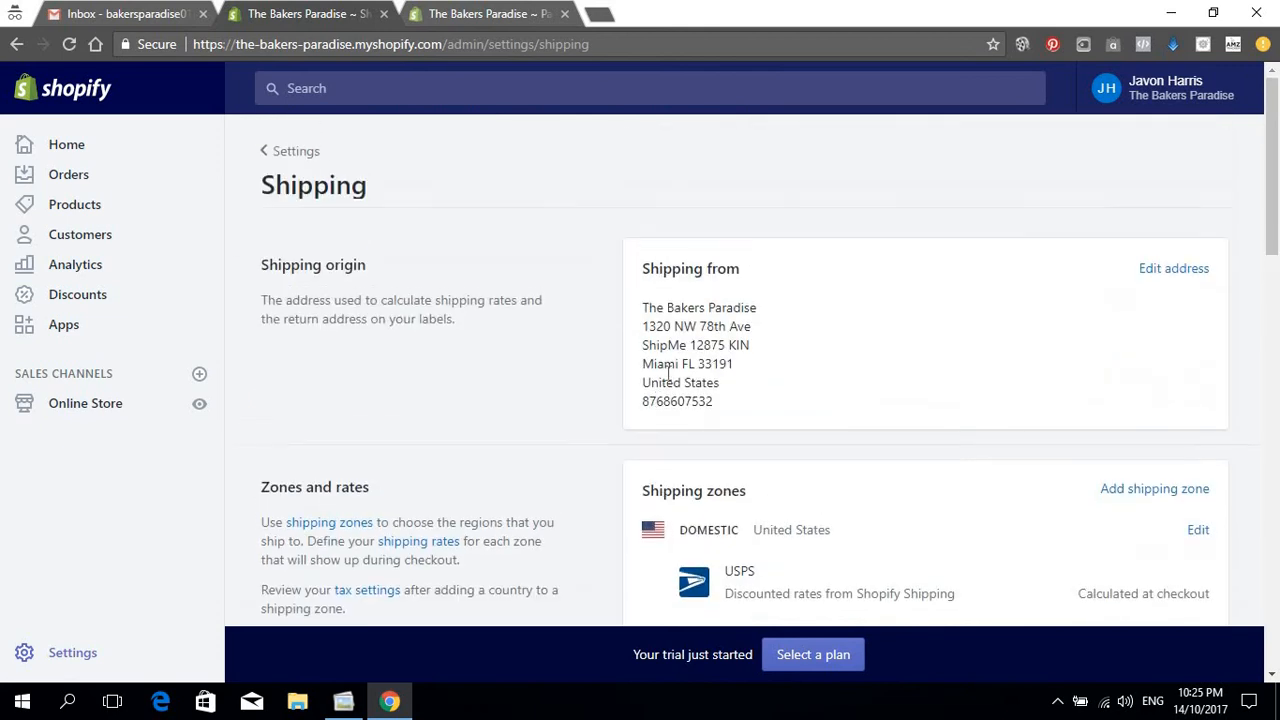
pyautogui.scroll(-2, 763, 381)
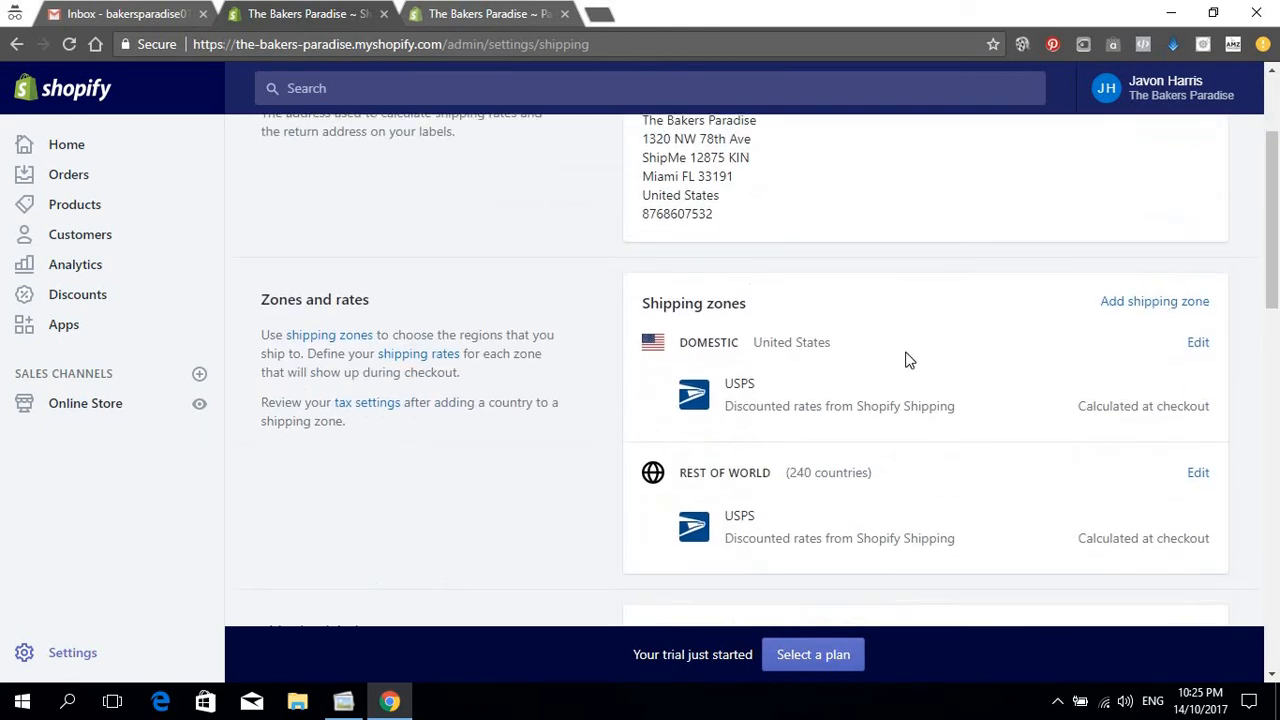
pyautogui.click(1197, 344)
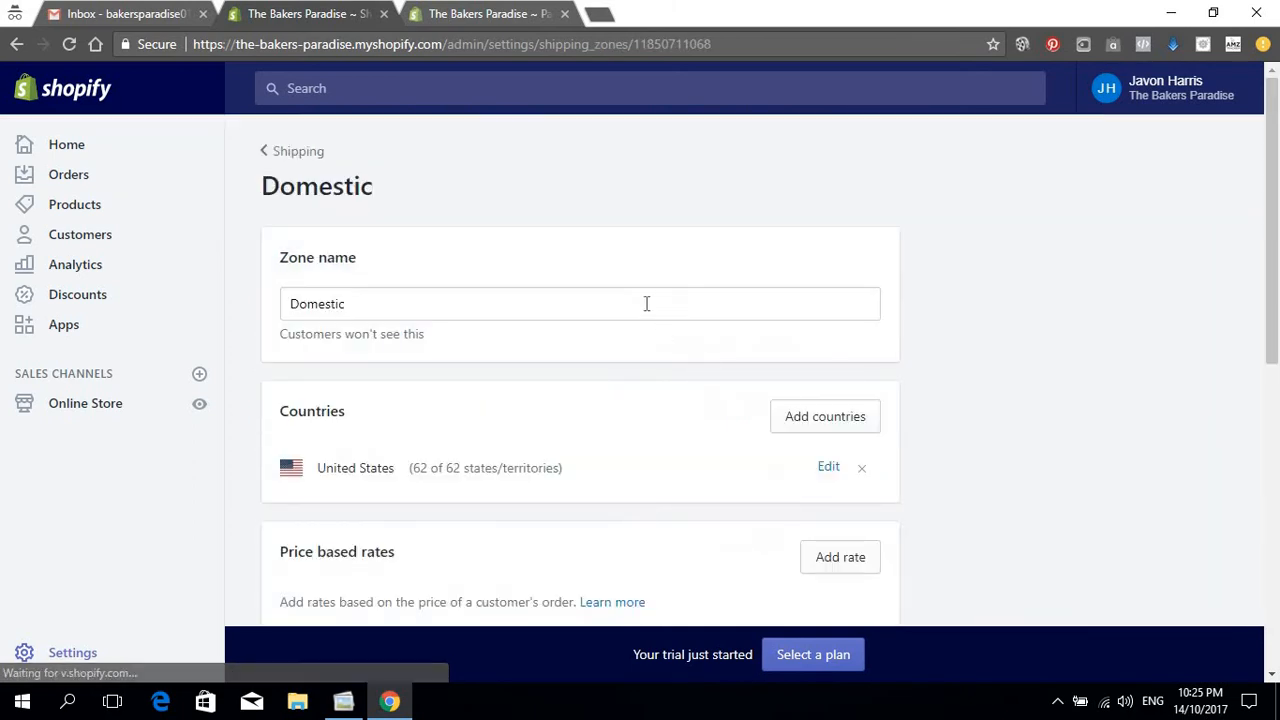
pyautogui.scroll(-2, 700, 300)
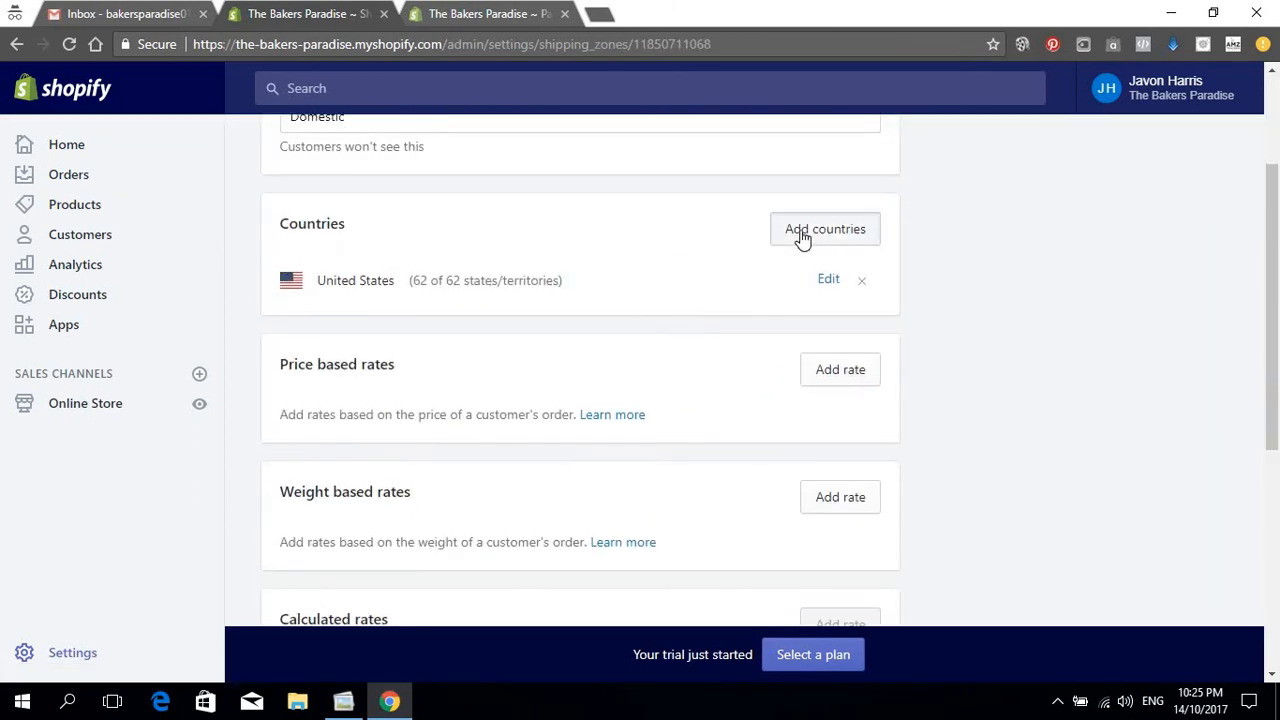
pyautogui.click(831, 240)
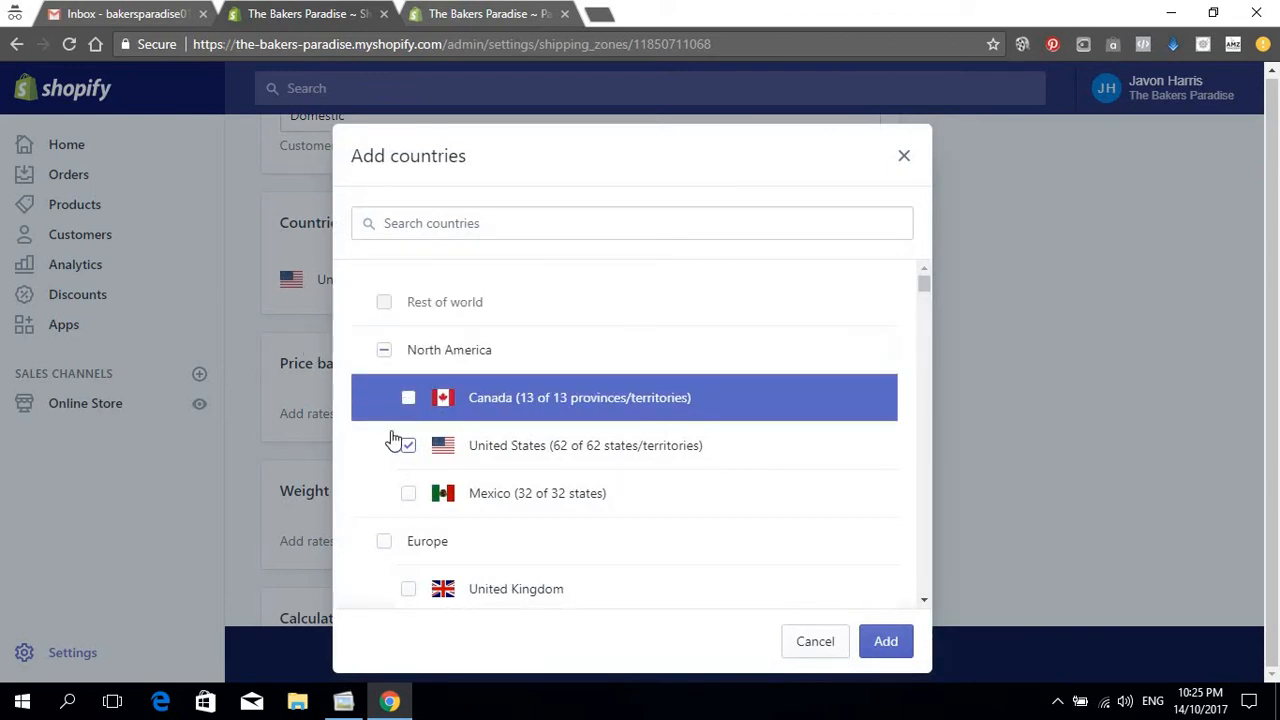
# Step: Tick Mexico to complete North America in the countries list
pyautogui.click(408, 491)
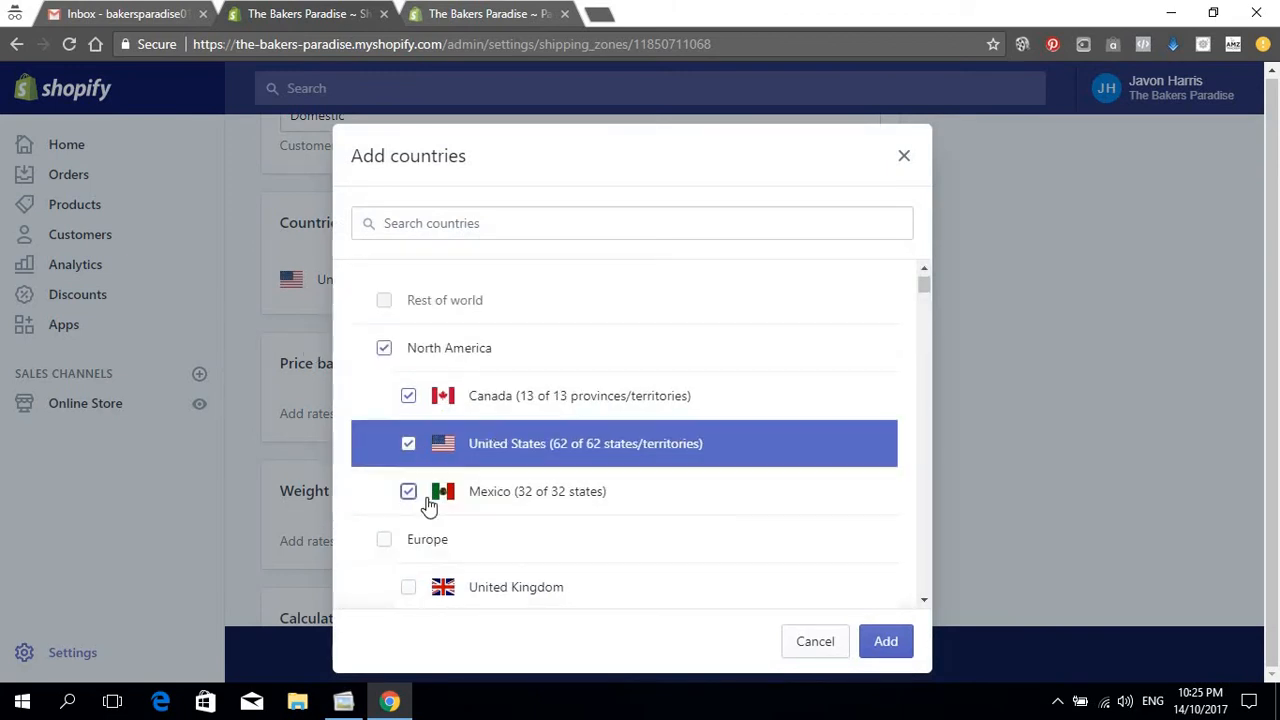
pyautogui.scroll(-1, 391, 455)
pyautogui.scroll(-20, 578, 318)
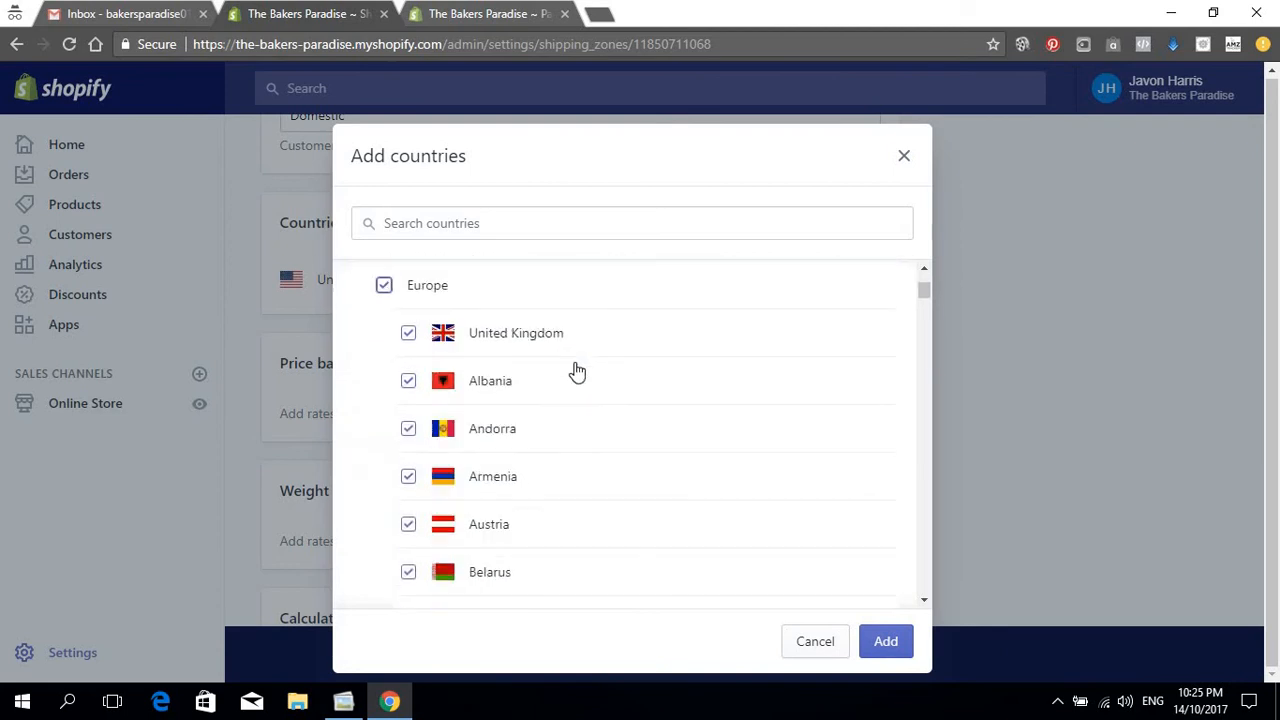
pyautogui.scroll(-20, 580, 418)
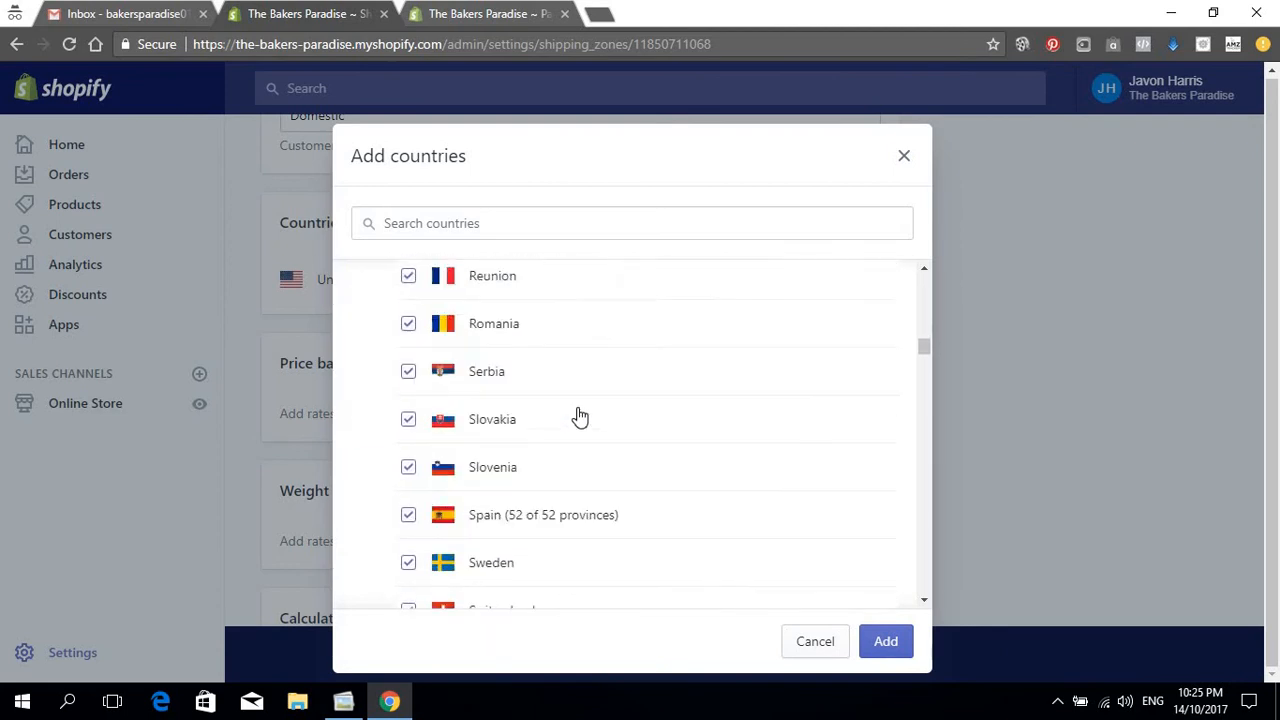
pyautogui.scroll(-20, 580, 424)
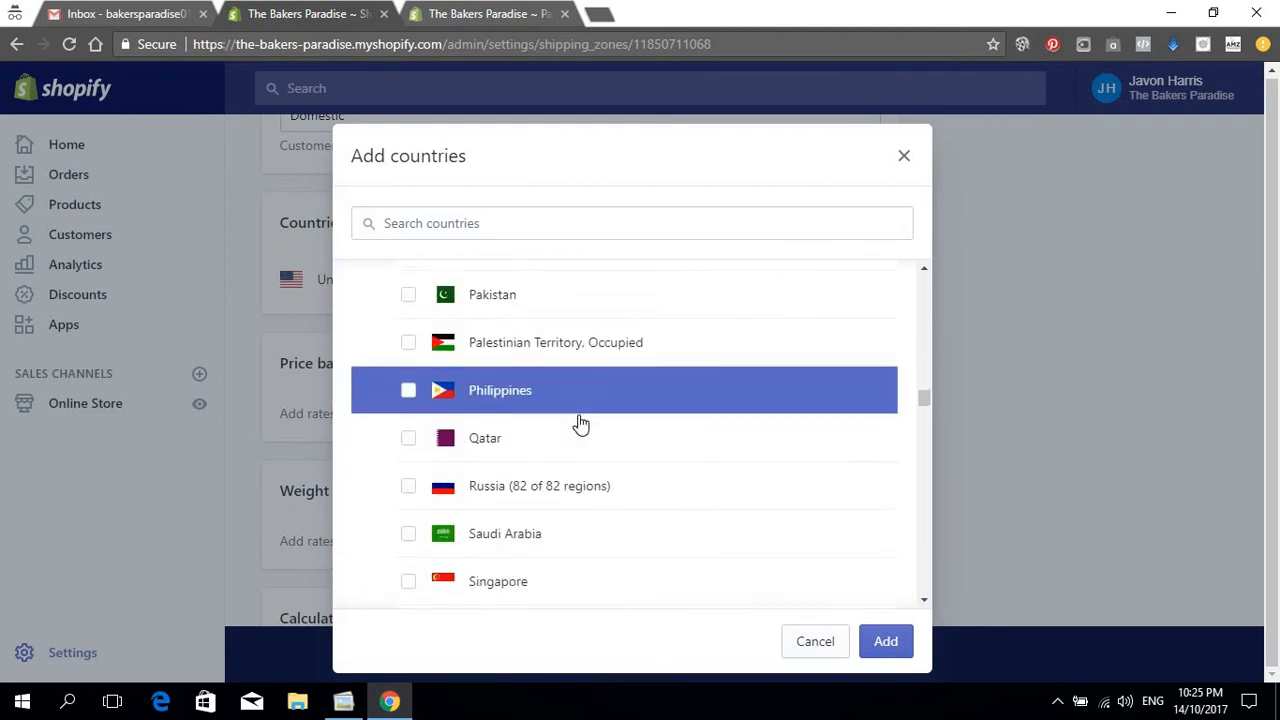
pyautogui.scroll(-20, 577, 428)
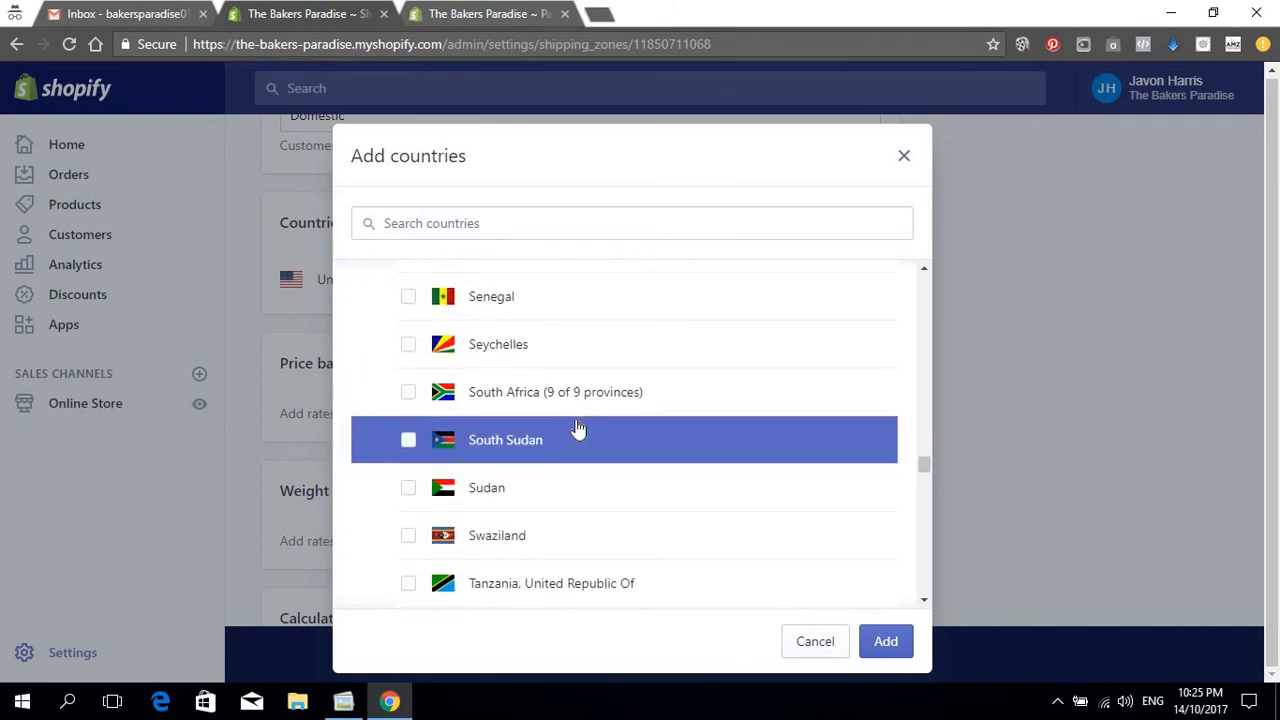
pyautogui.scroll(-2, 577, 428)
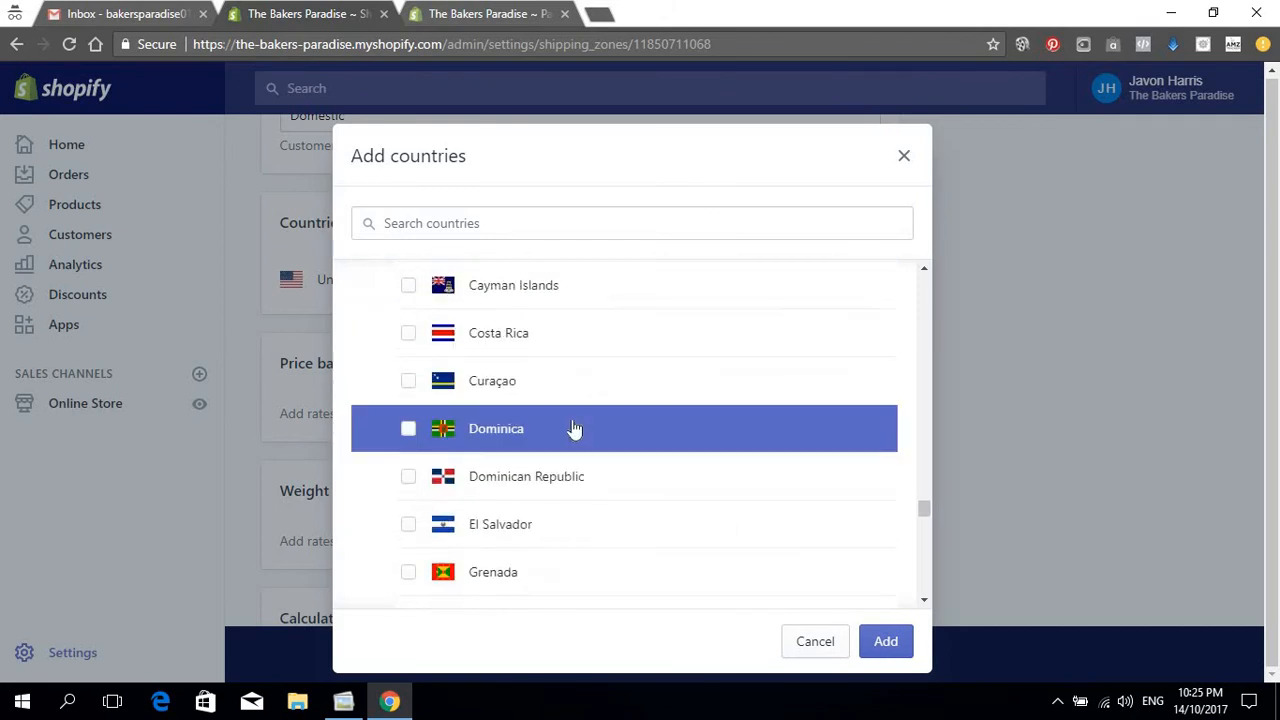
pyautogui.scroll(6, 577, 428)
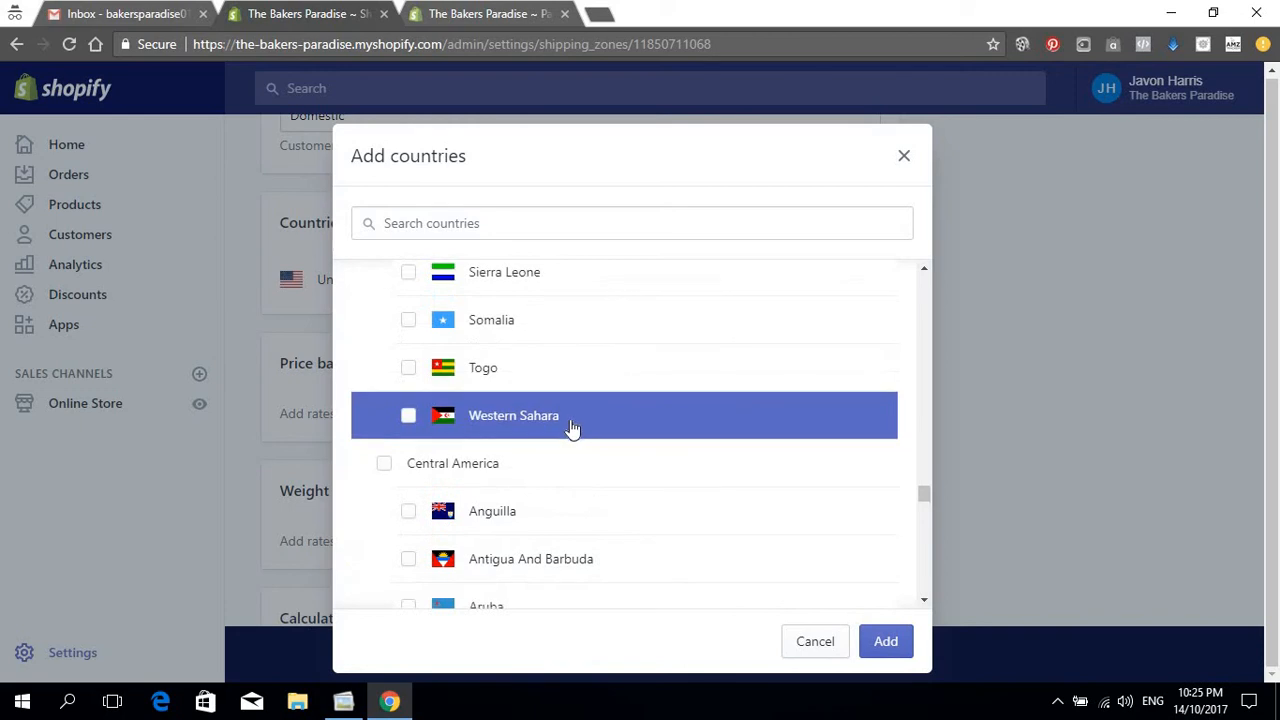
pyautogui.scroll(-12, 573, 428)
pyautogui.scroll(-7, 572, 427)
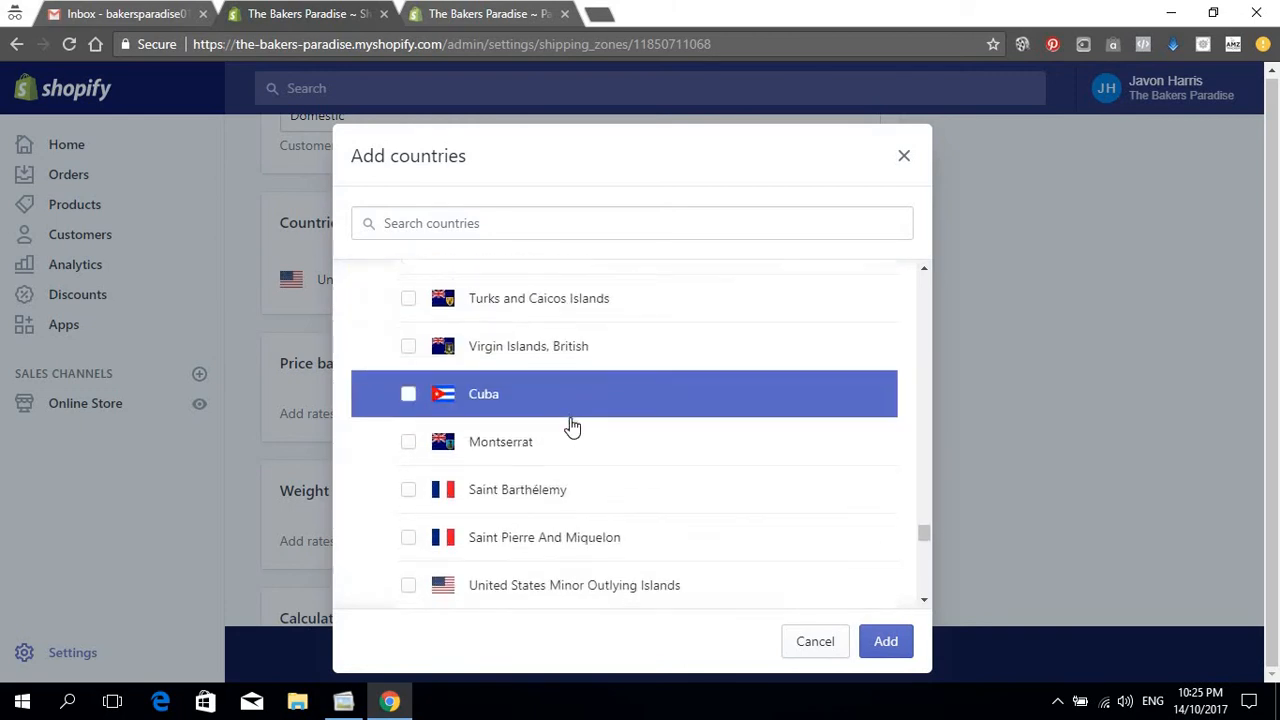
pyautogui.scroll(5, 572, 427)
pyautogui.scroll(8, 570, 428)
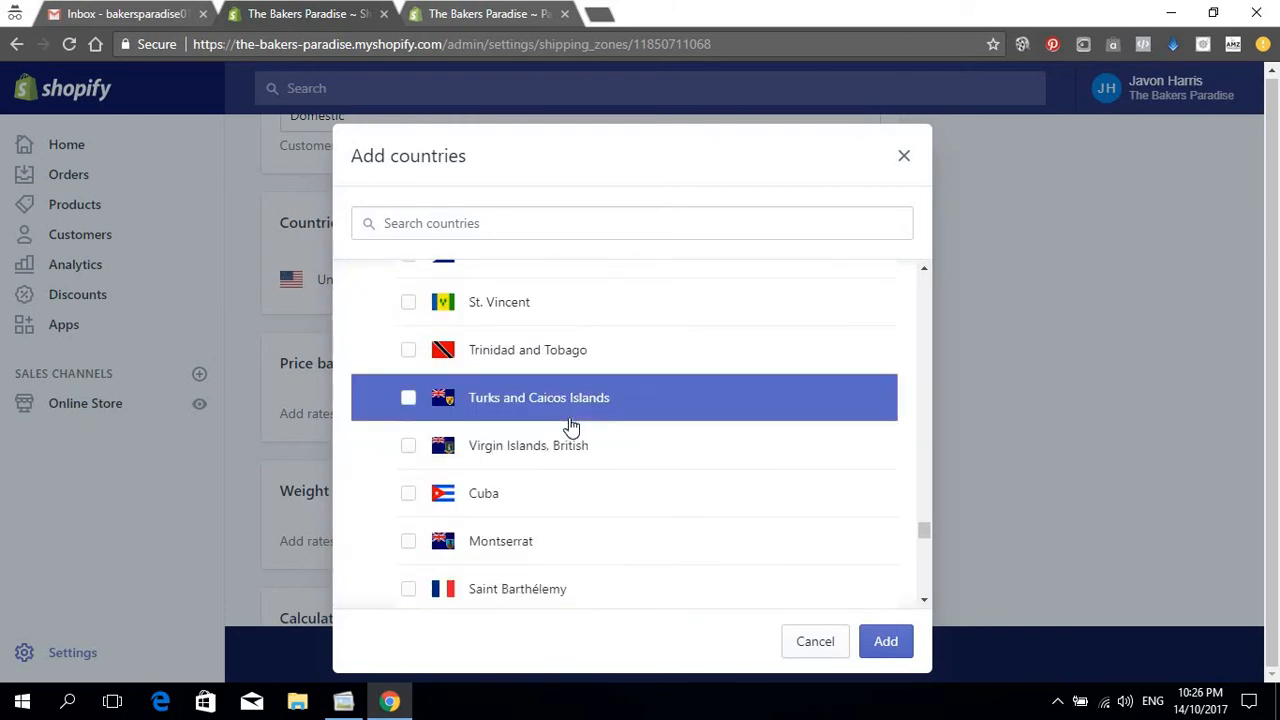
pyautogui.scroll(7, 485, 410)
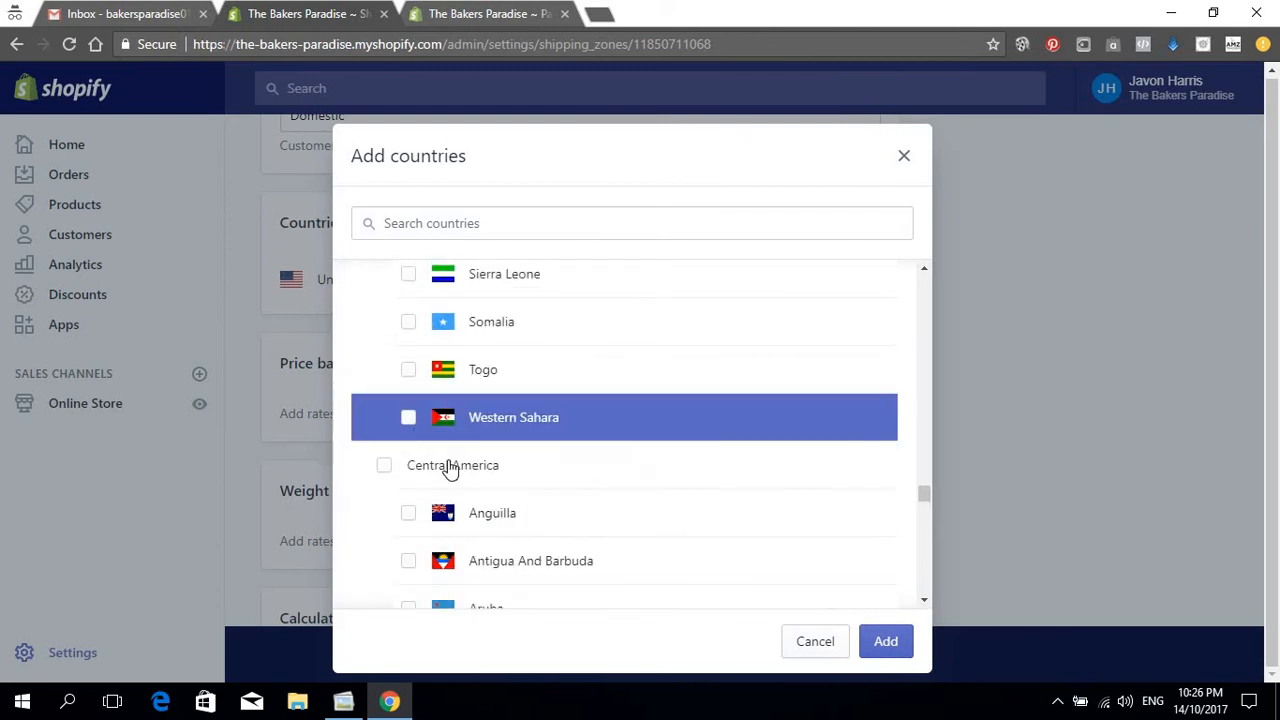
# Step: Select every Central America country
pyautogui.click(384, 465)
pyautogui.scroll(-3, 470, 460)
pyautogui.scroll(-20, 493, 458)
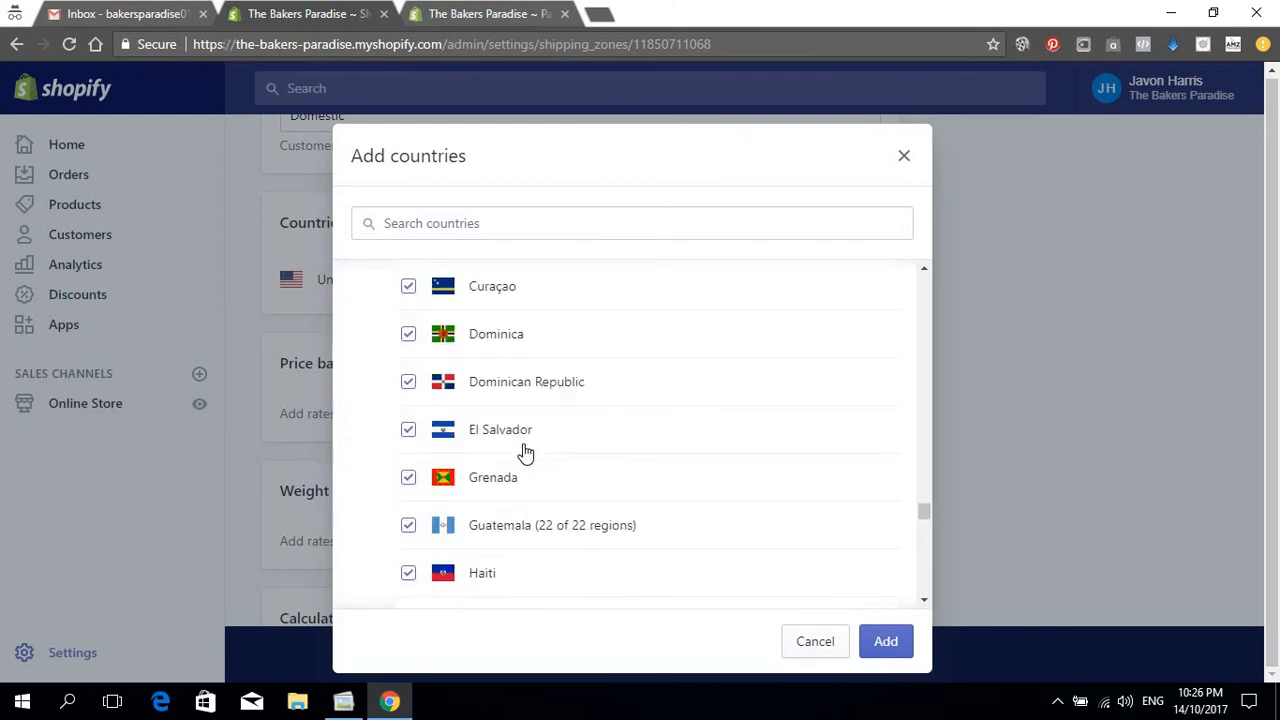
pyautogui.scroll(-8, 488, 514)
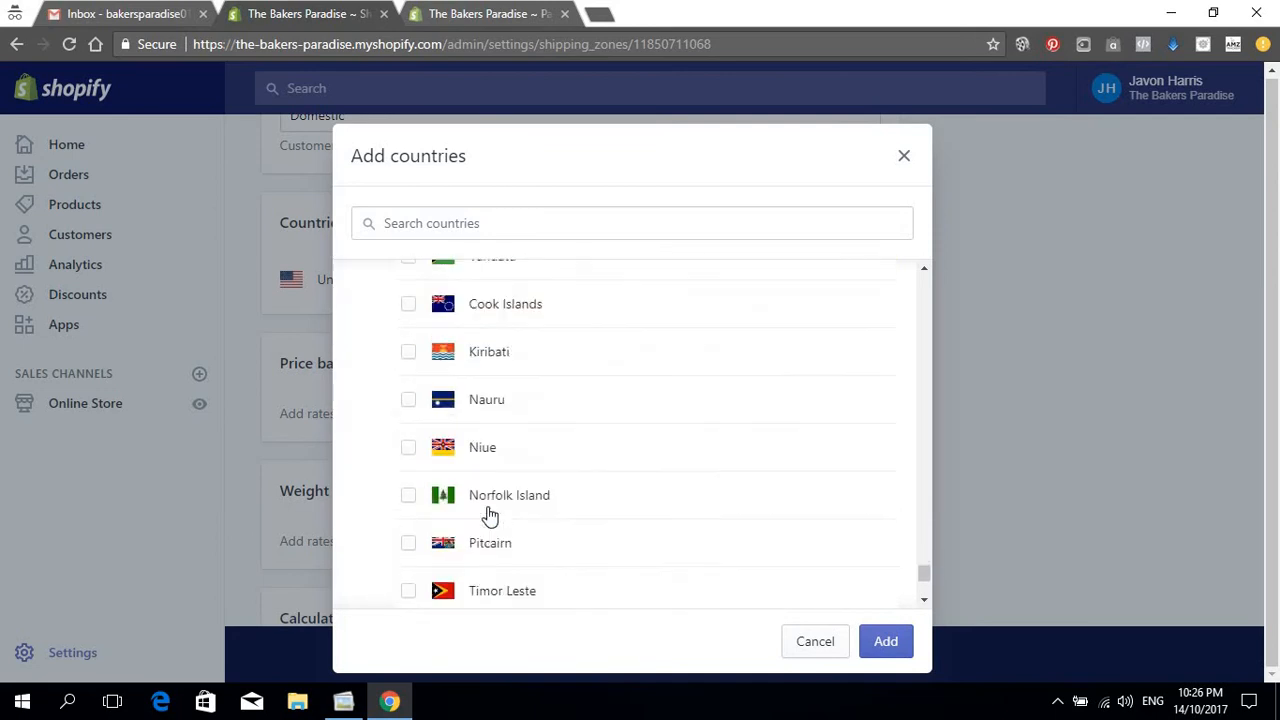
pyautogui.scroll(1, 477, 511)
pyautogui.scroll(-2, 560, 515)
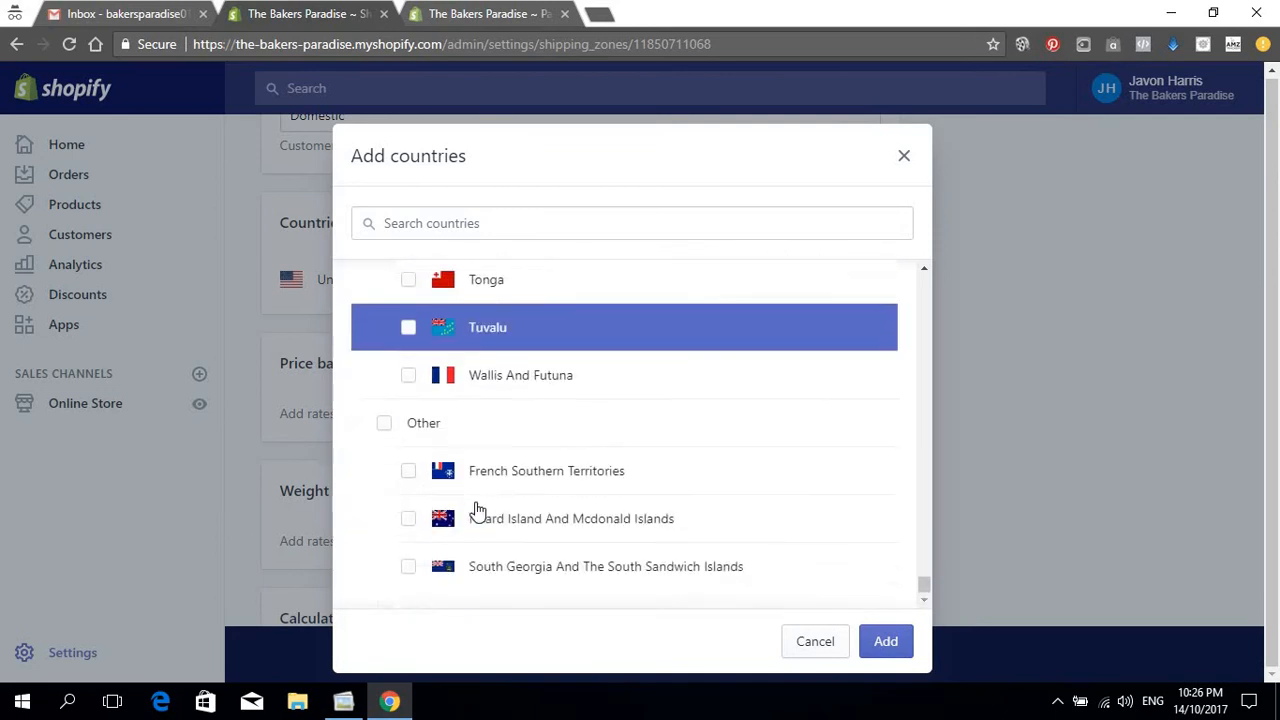
pyautogui.scroll(4, 520, 475)
pyautogui.scroll(7, 476, 466)
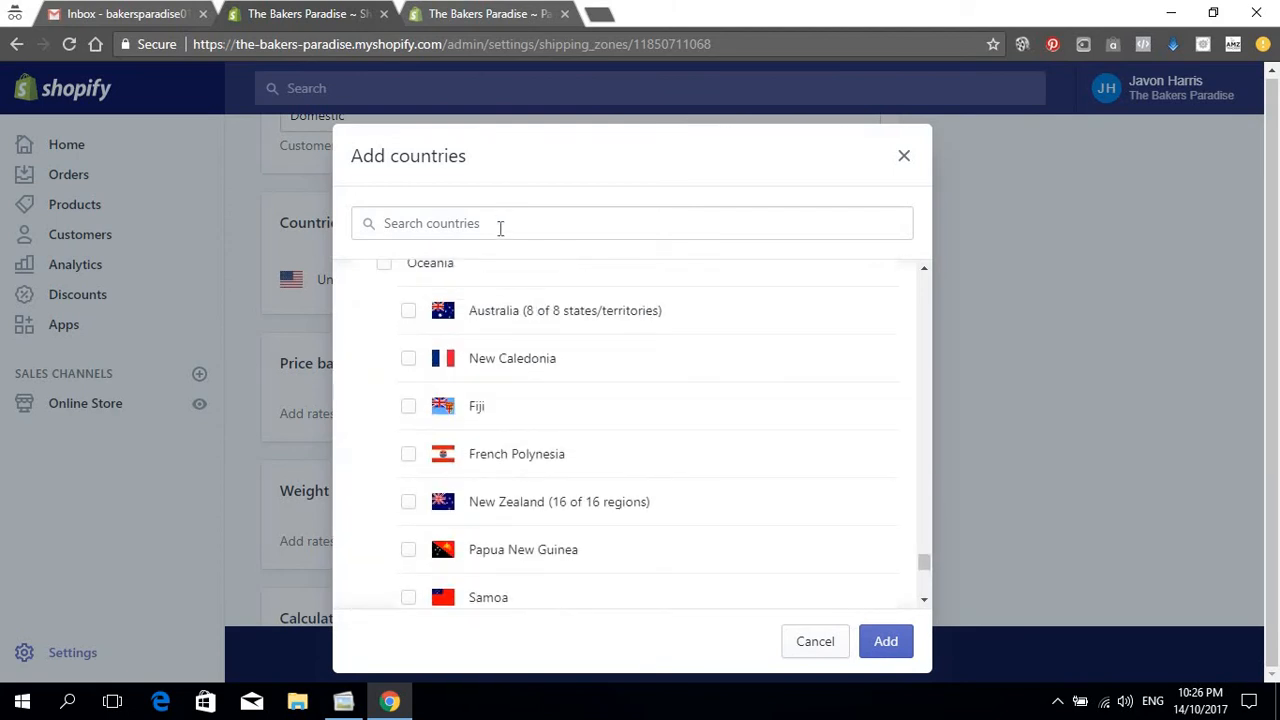
# Step: Select Australia and all of Oceania, then add the chosen countries to the Domestic zone
pyautogui.click(408, 313)
pyautogui.click(385, 268)
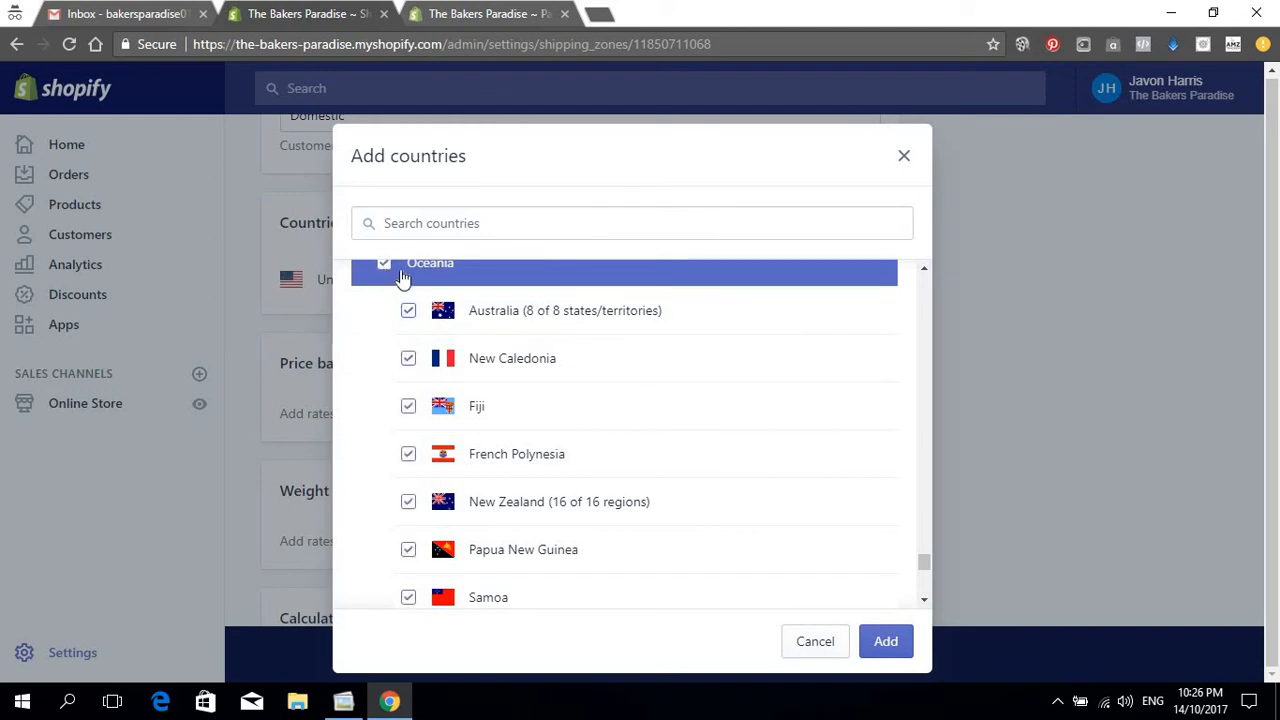
pyautogui.scroll(-8, 491, 409)
pyautogui.scroll(-1, 491, 405)
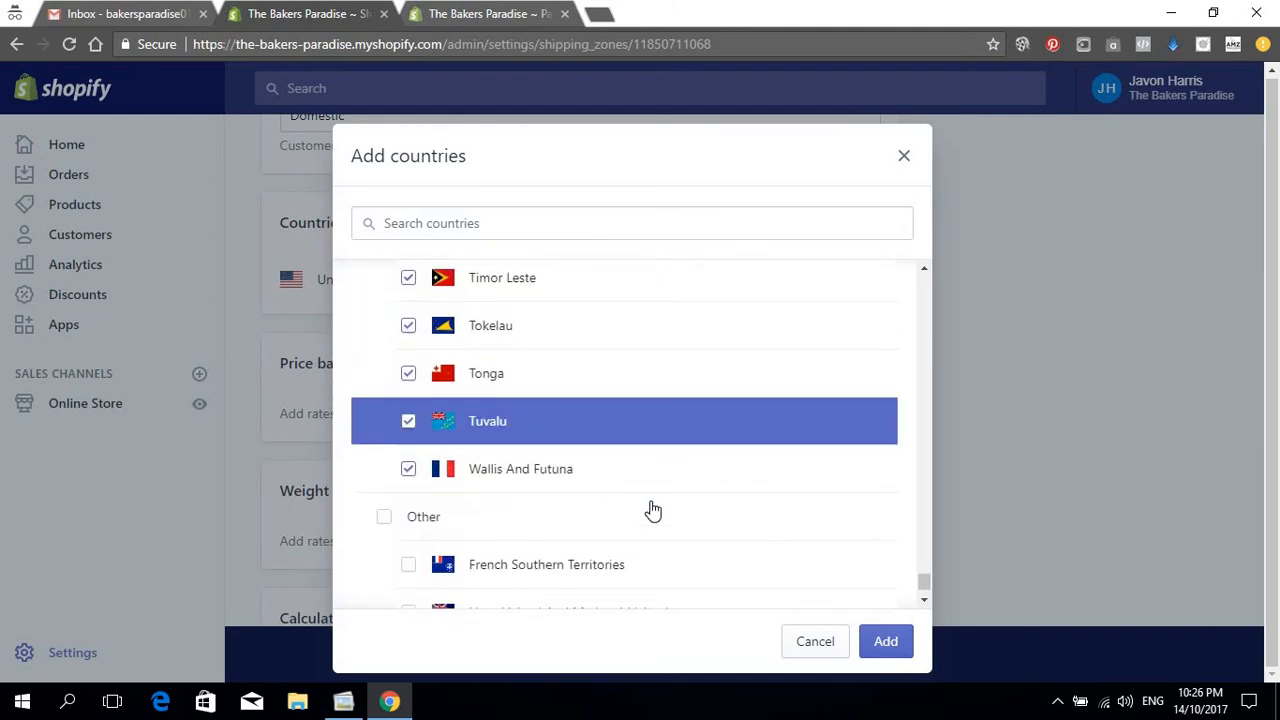
pyautogui.click(903, 642)
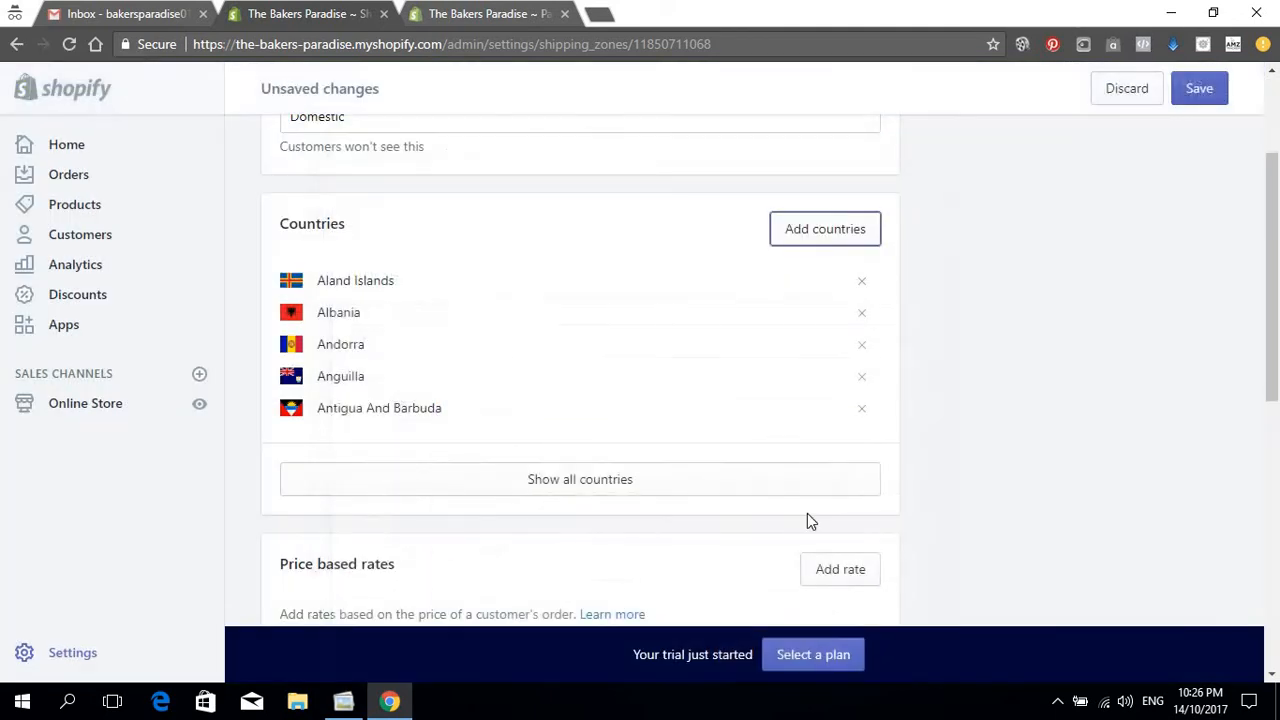
pyautogui.scroll(2, 718, 302)
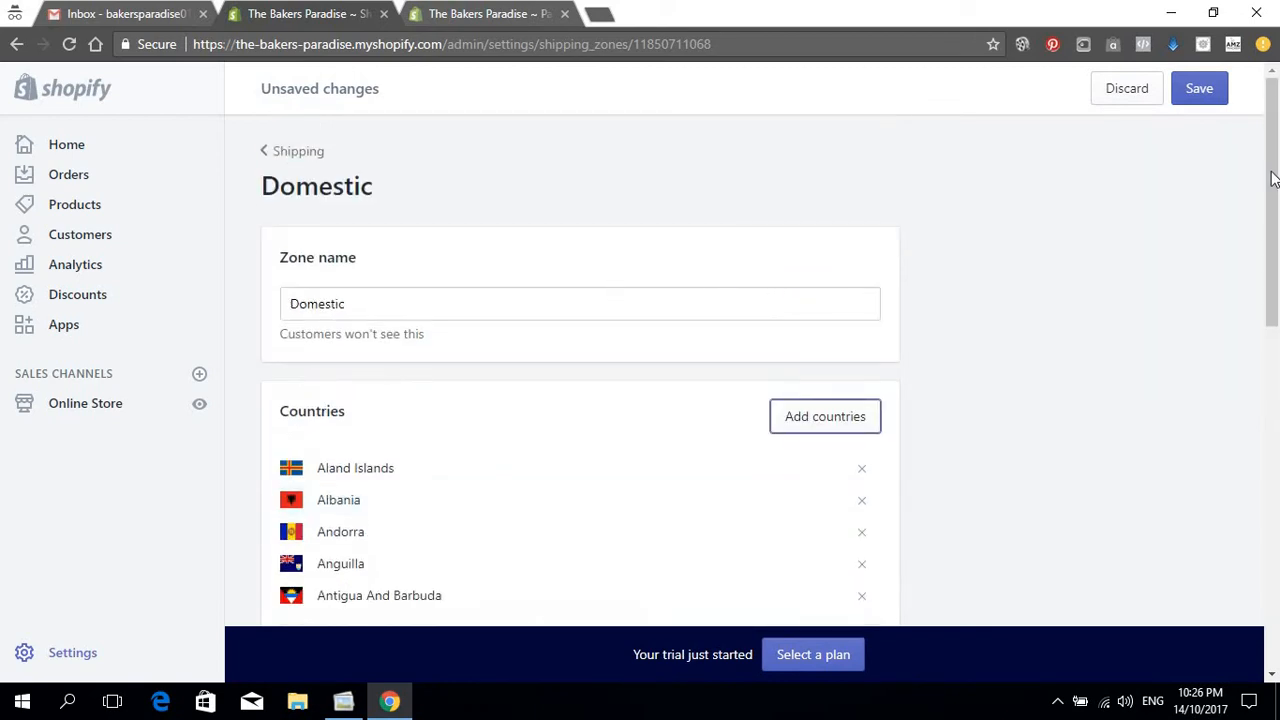
# Step: Save the Domestic zone with its expanded country list
pyautogui.click(1200, 89)
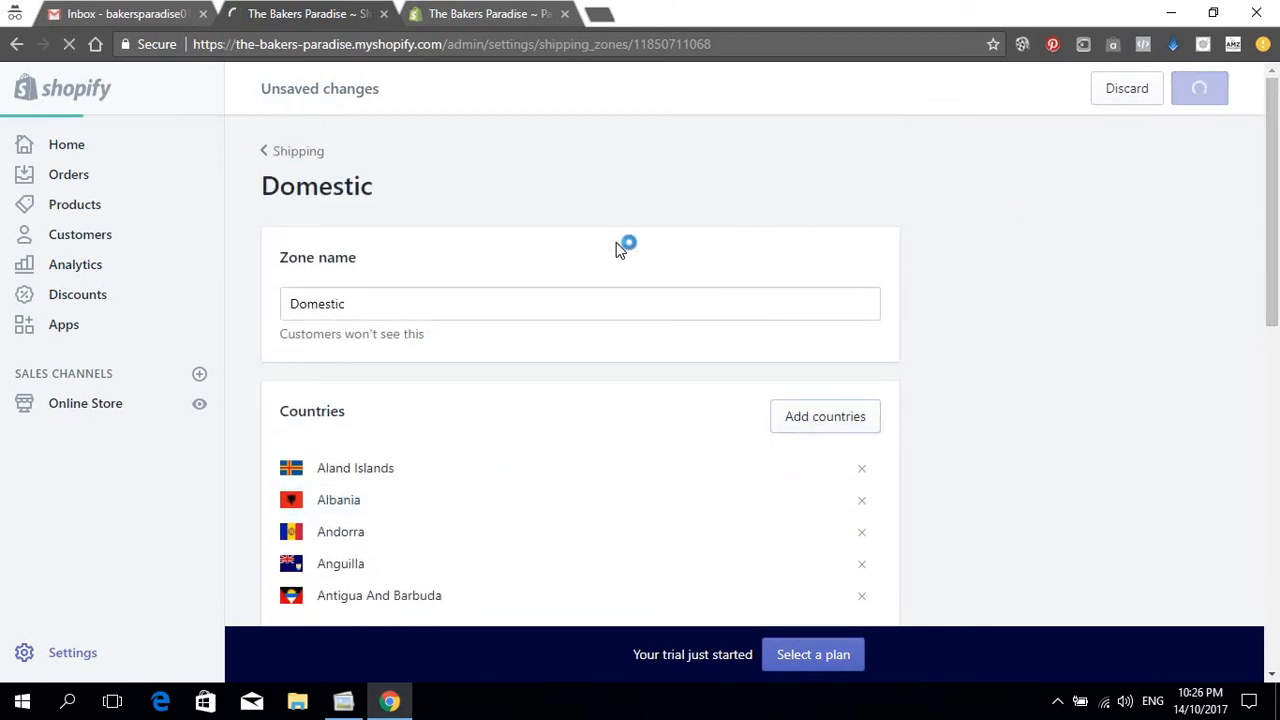
pyautogui.scroll(-5, 618, 250)
pyautogui.scroll(1, 711, 310)
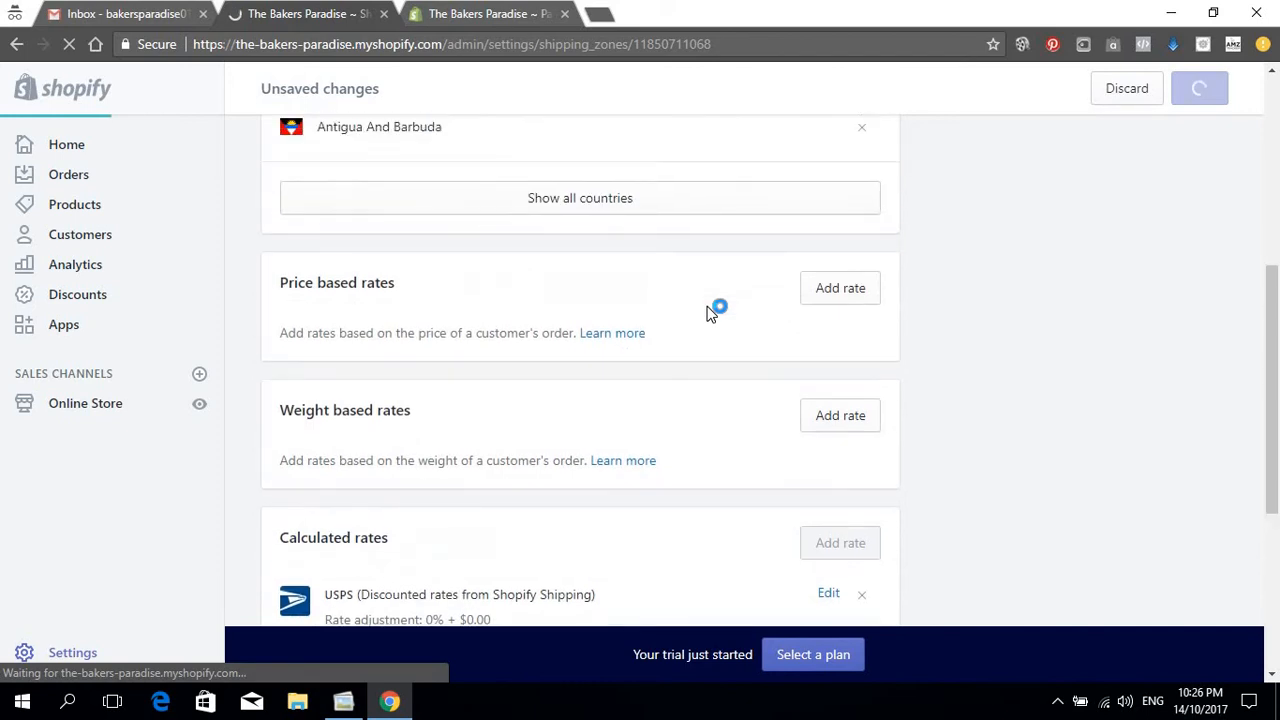
# Step: Start a price based rate, begin naming it 'Fr', then reopen the Add rate form
pyautogui.click(834, 296)
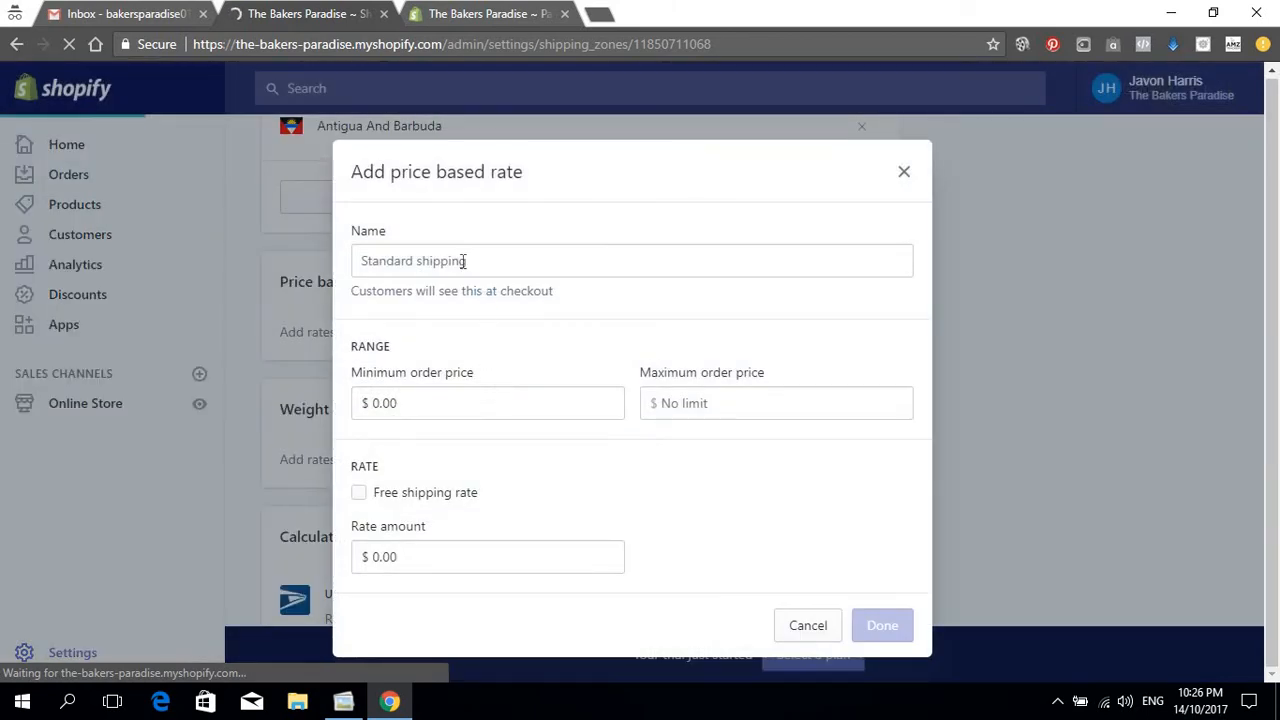
pyautogui.click(463, 261)
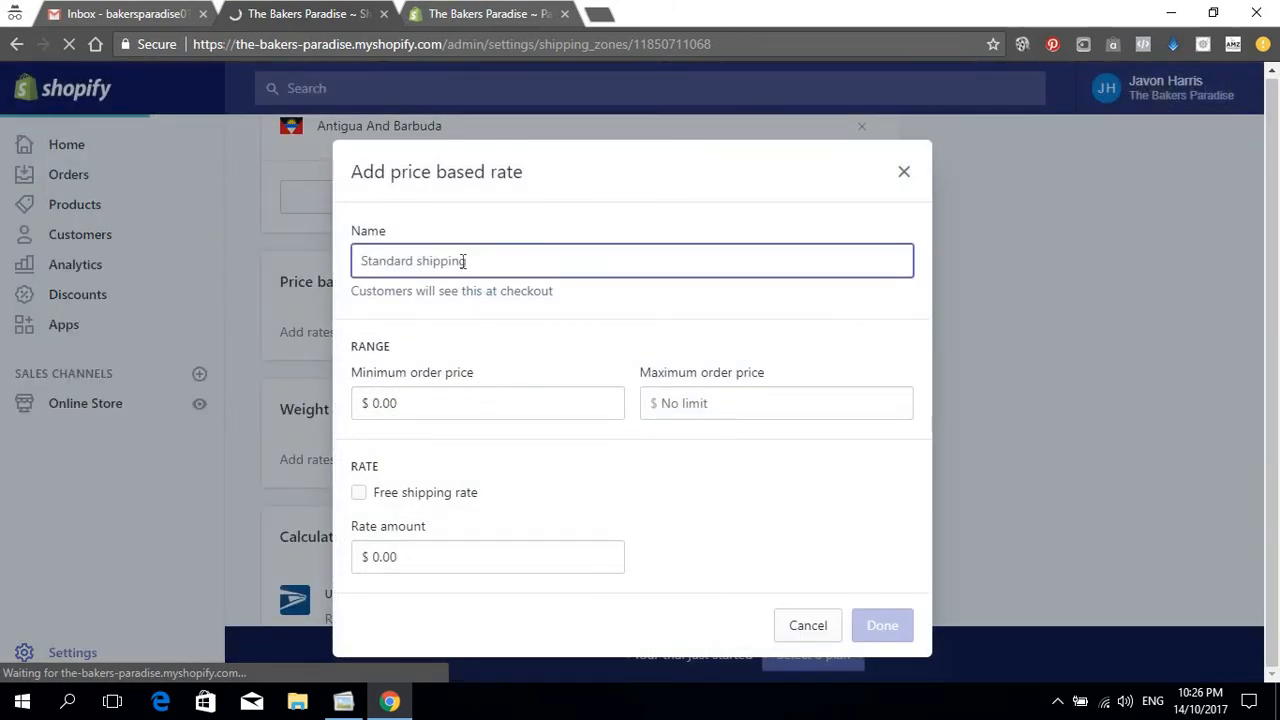
pyautogui.write('Fr')
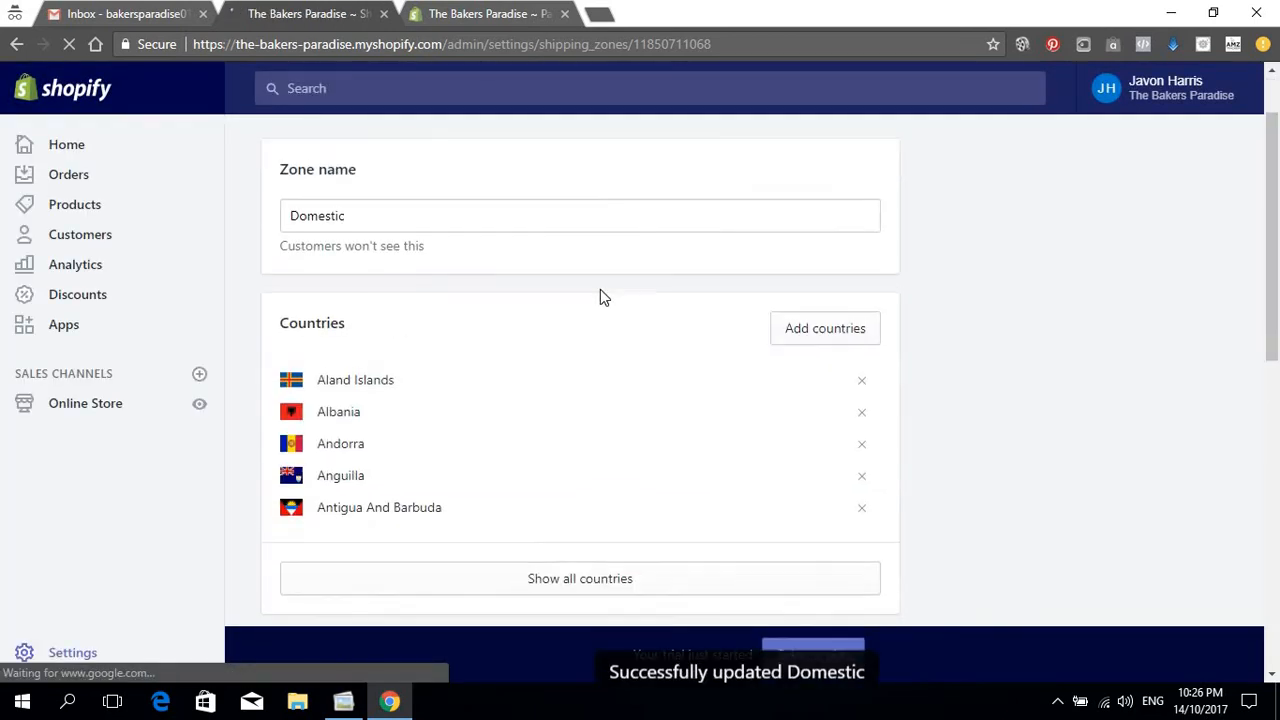
pyautogui.scroll(-6, 600, 300)
pyautogui.scroll(3, 600, 305)
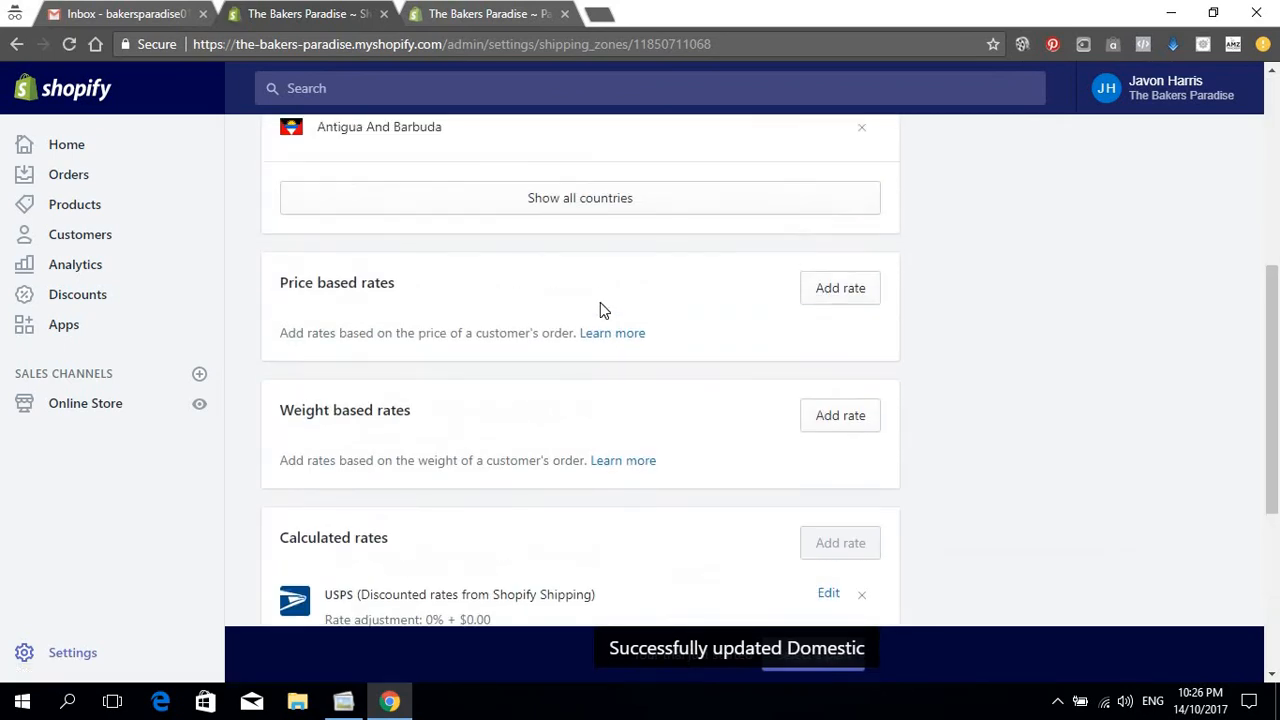
pyautogui.scroll(2, 640, 340)
pyautogui.scroll(-2, 700, 360)
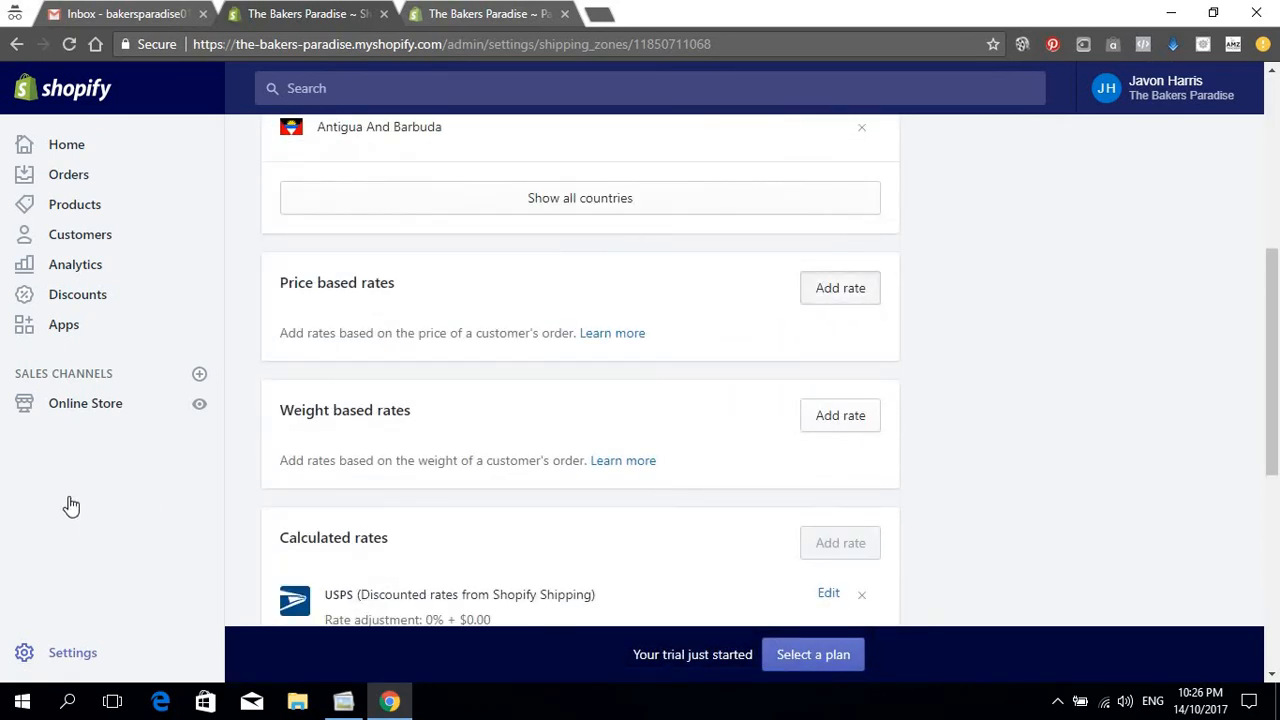
pyautogui.click(840, 288)
# Step: Create a free price-based rate called Free Shipping with a $50 minimum order price
pyautogui.click(463, 258)
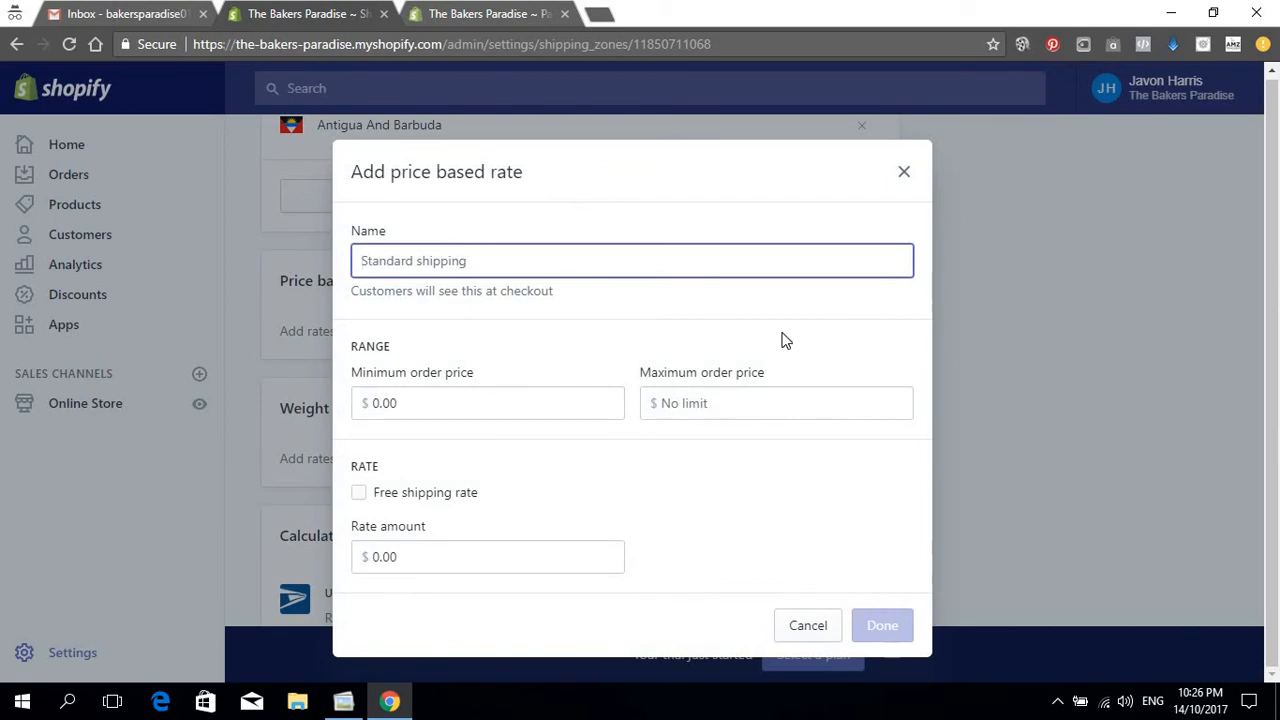
pyautogui.write('Free Shipping')
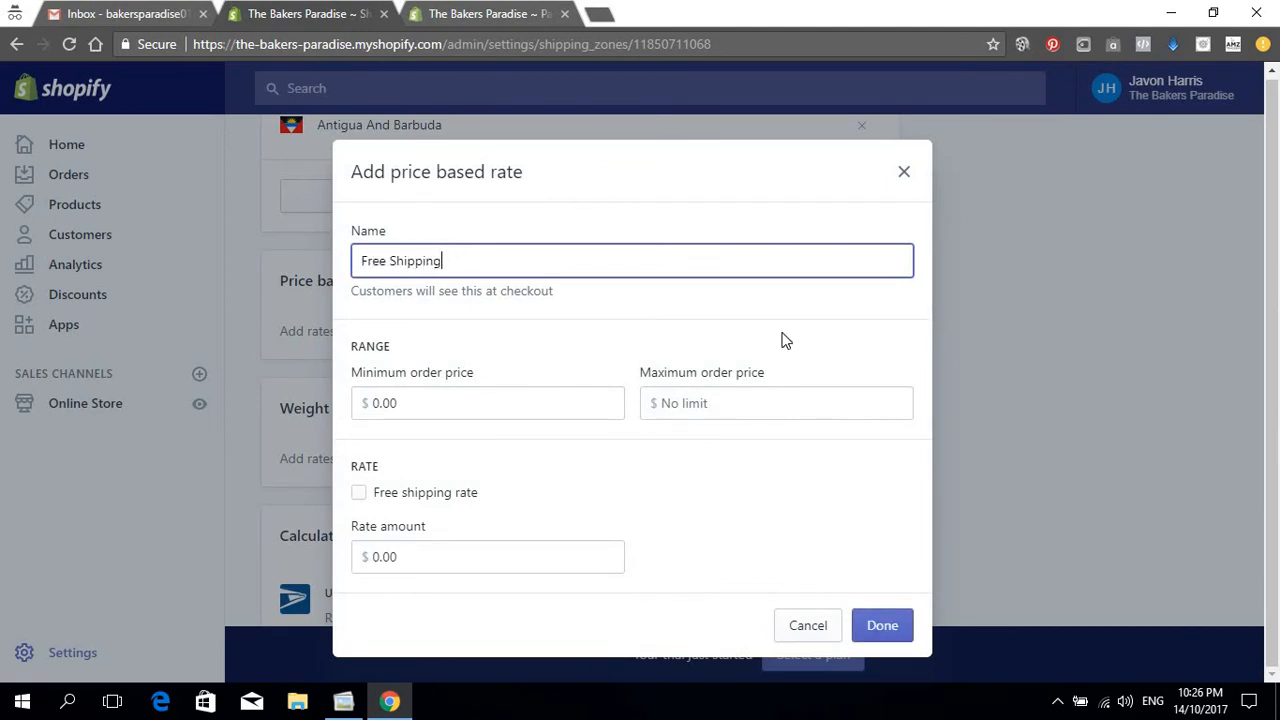
pyautogui.click(358, 492)
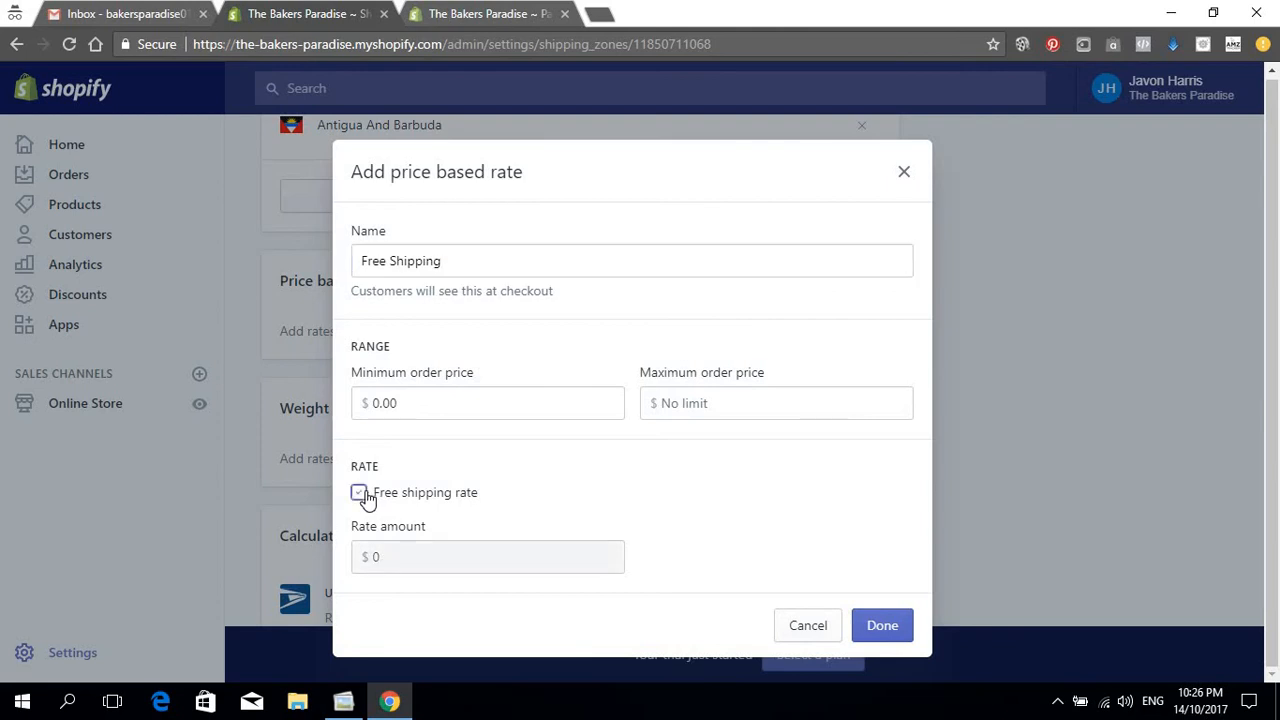
pyautogui.click(457, 406)
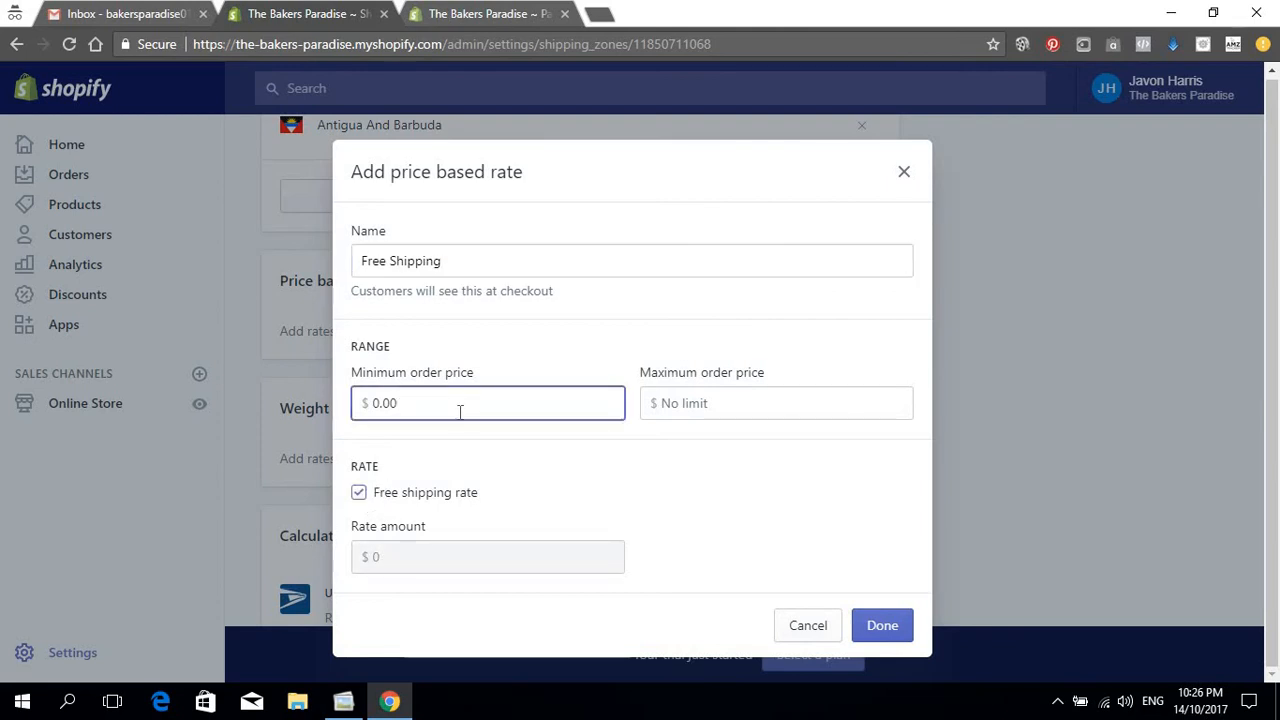
pyautogui.press('BackSpace')
pyautogui.press('BackSpace')
pyautogui.press('BackSpace')
pyautogui.click(670, 472)
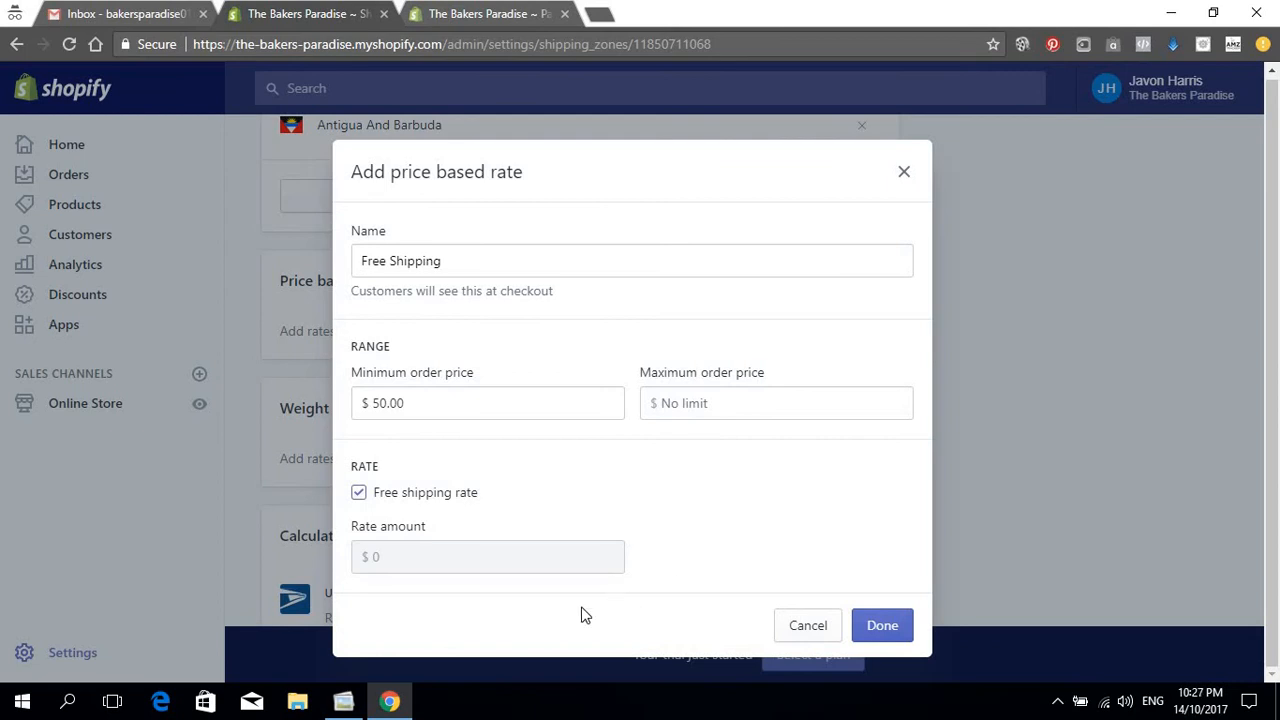
pyautogui.click(882, 625)
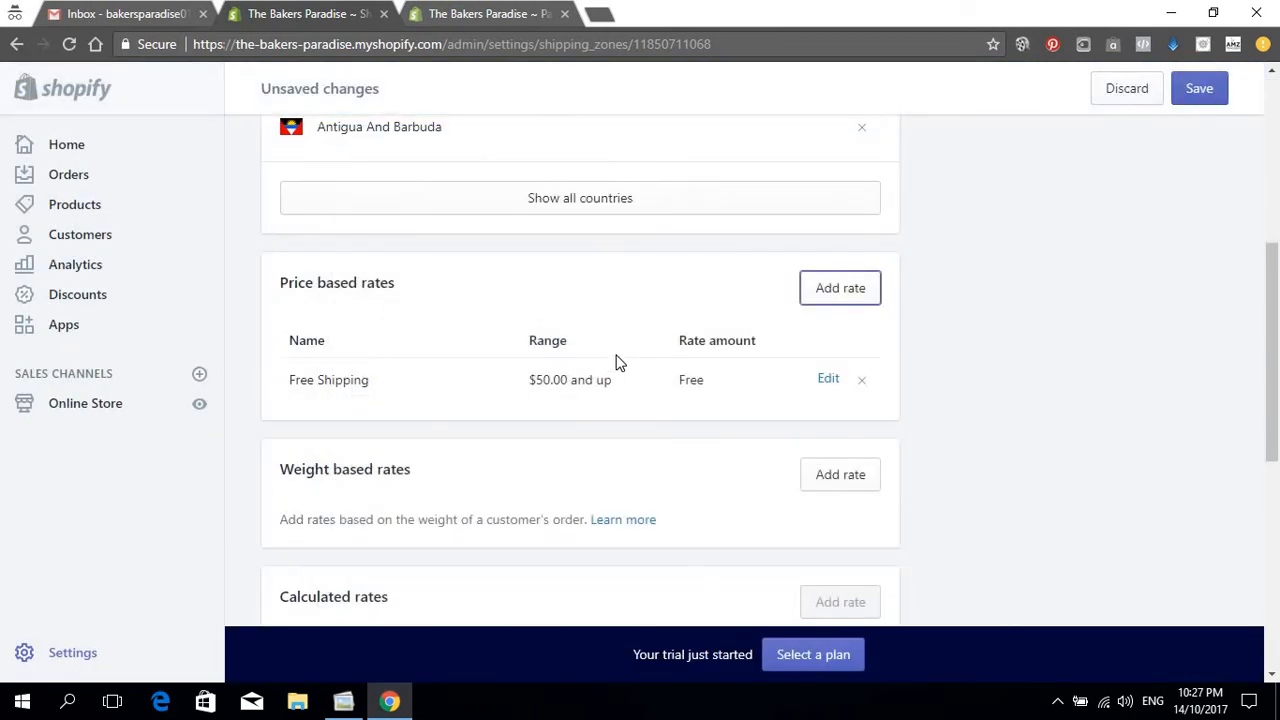
pyautogui.scroll(-4, 612, 362)
# Step: Remove the USPS calculated rate from the Domestic zone
pyautogui.scroll(-1, 580, 240)
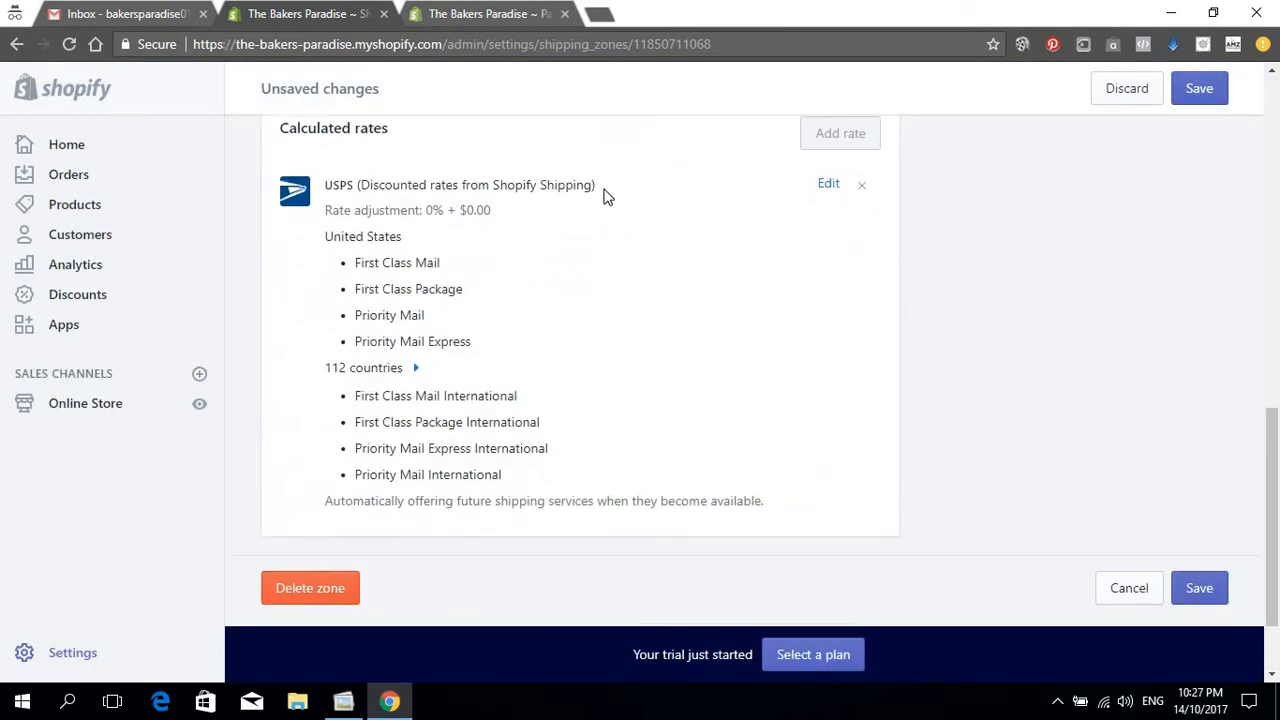
pyautogui.click(862, 186)
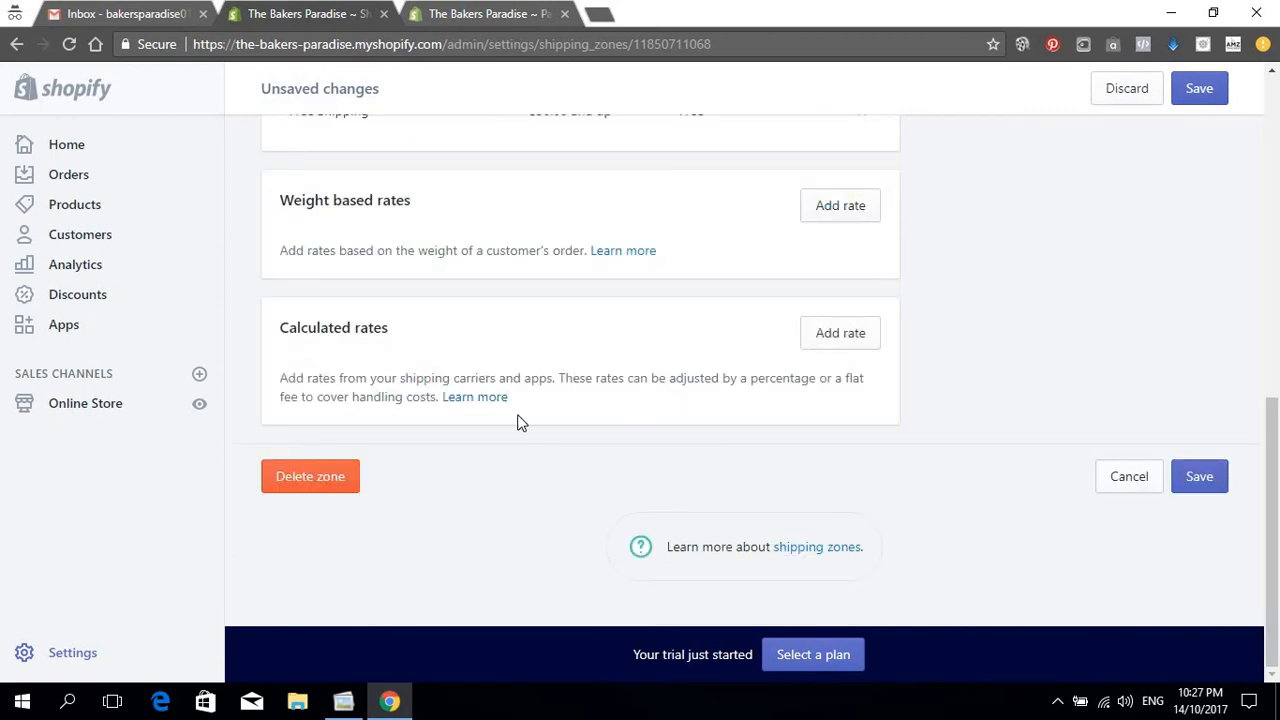
pyautogui.scroll(3, 519, 413)
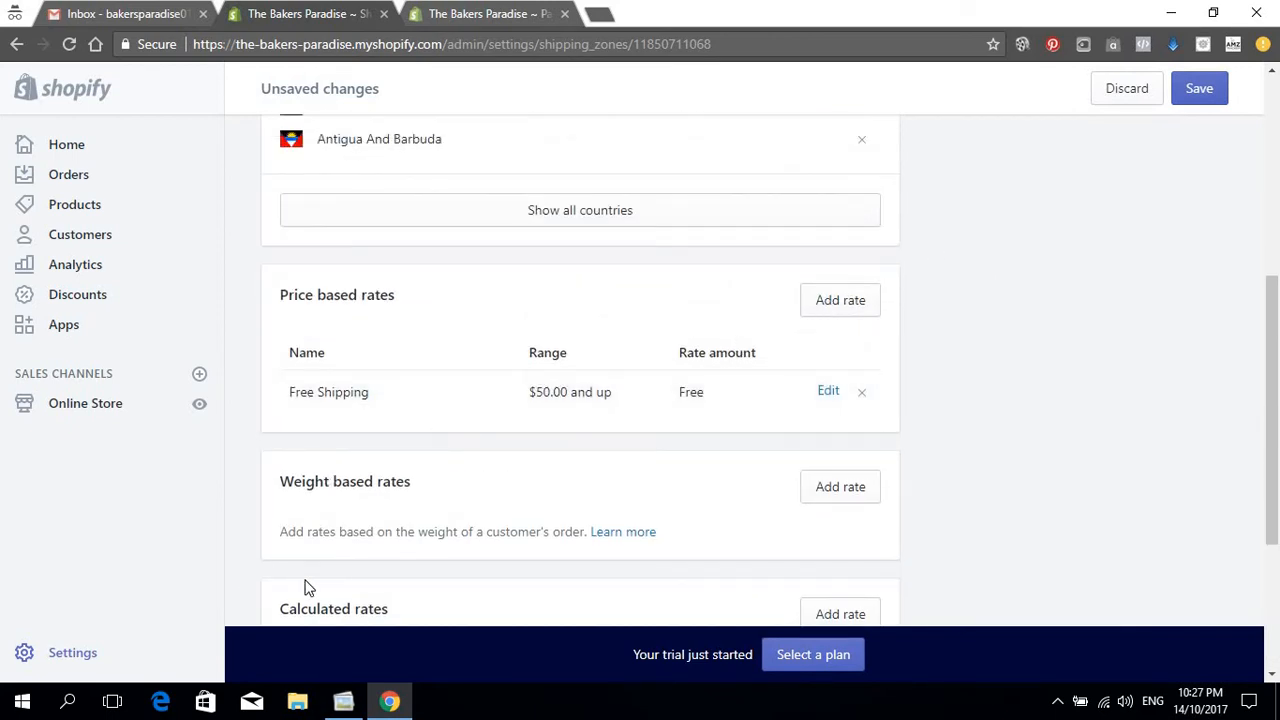
# Step: Add a free weight-based Free Shipping rate for 0 lb – 0.99 lb
pyautogui.click(829, 489)
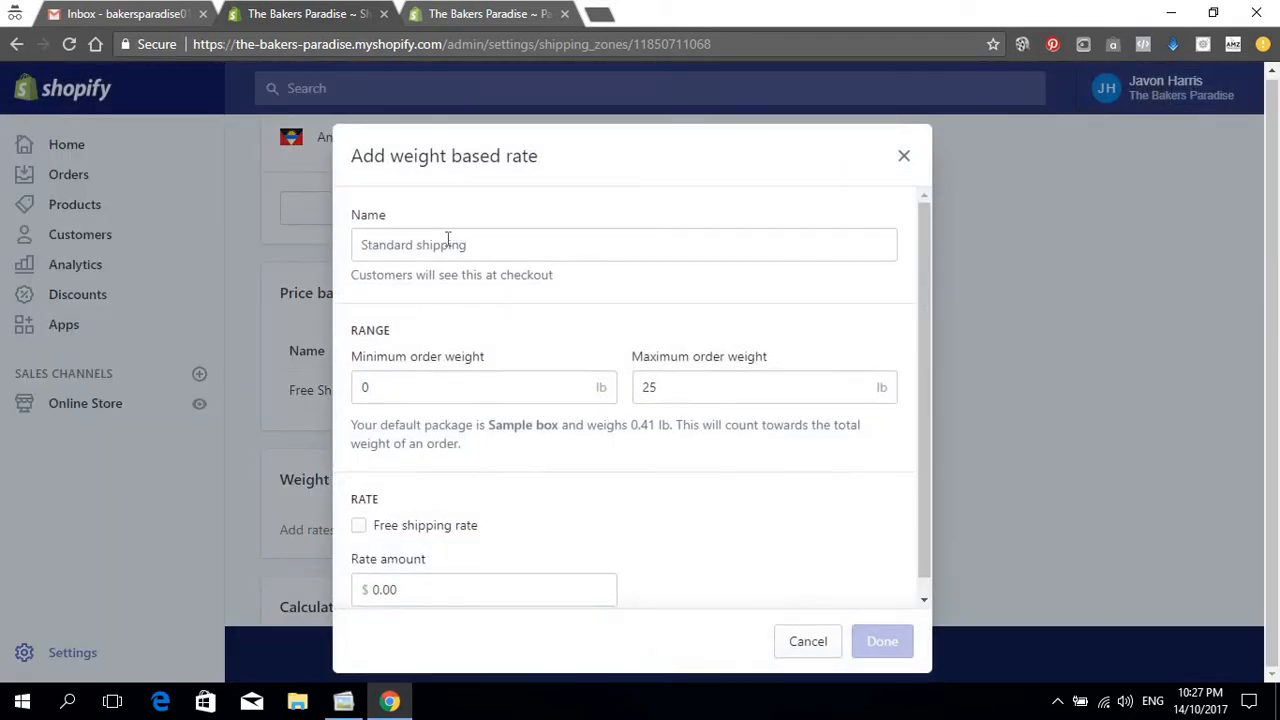
pyautogui.click(447, 240)
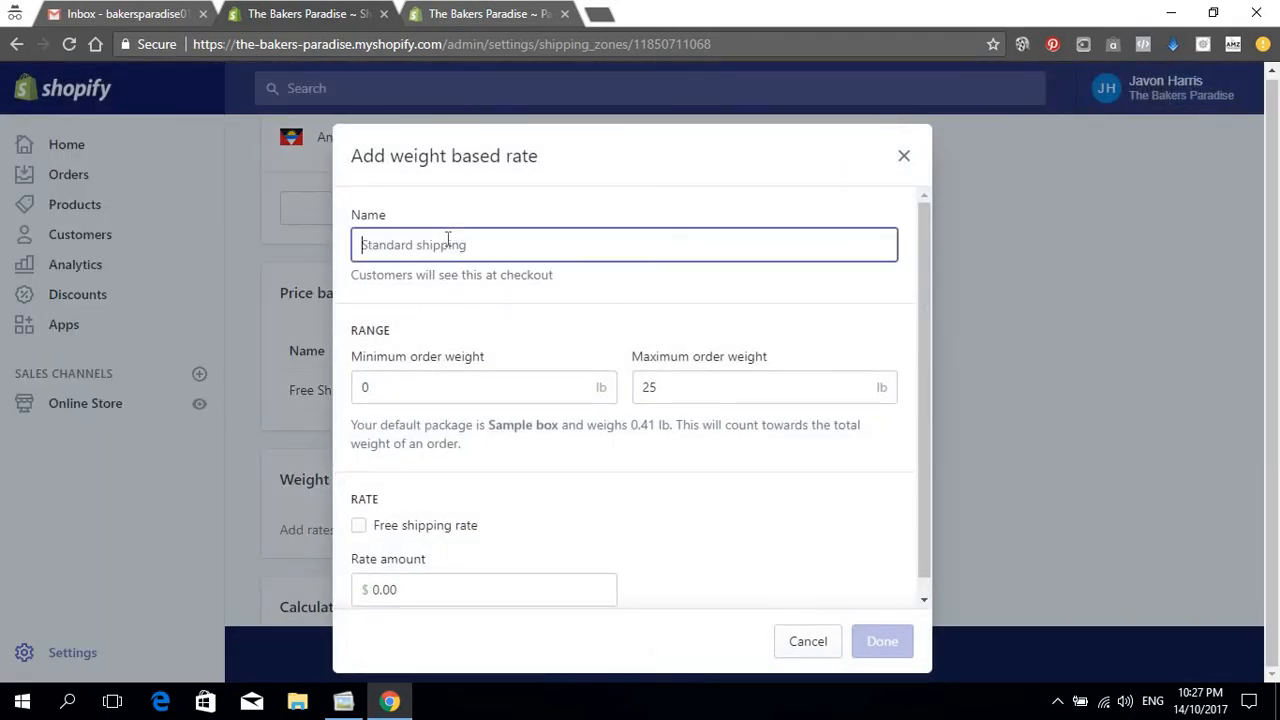
pyautogui.hotkey('ctrl', 'v')
pyautogui.hotkey('ctrl', 'a')
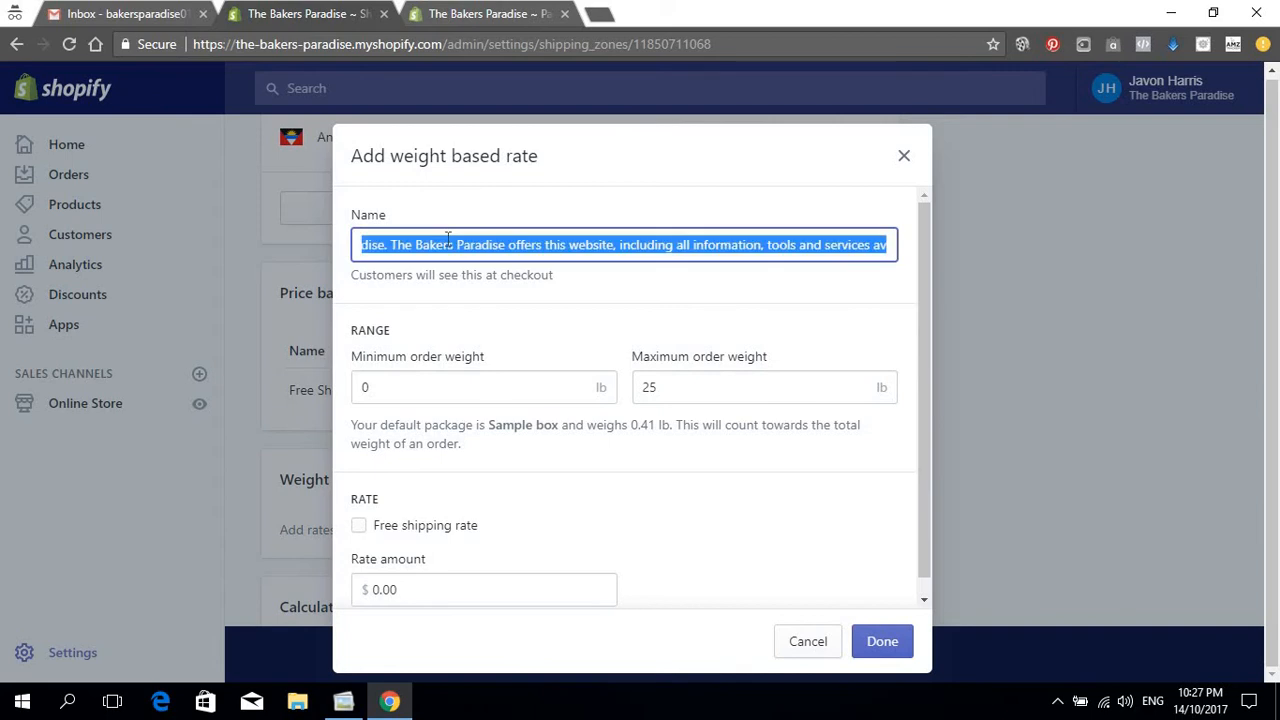
pyautogui.press('BackSpace')
pyautogui.write('Free Shipping')
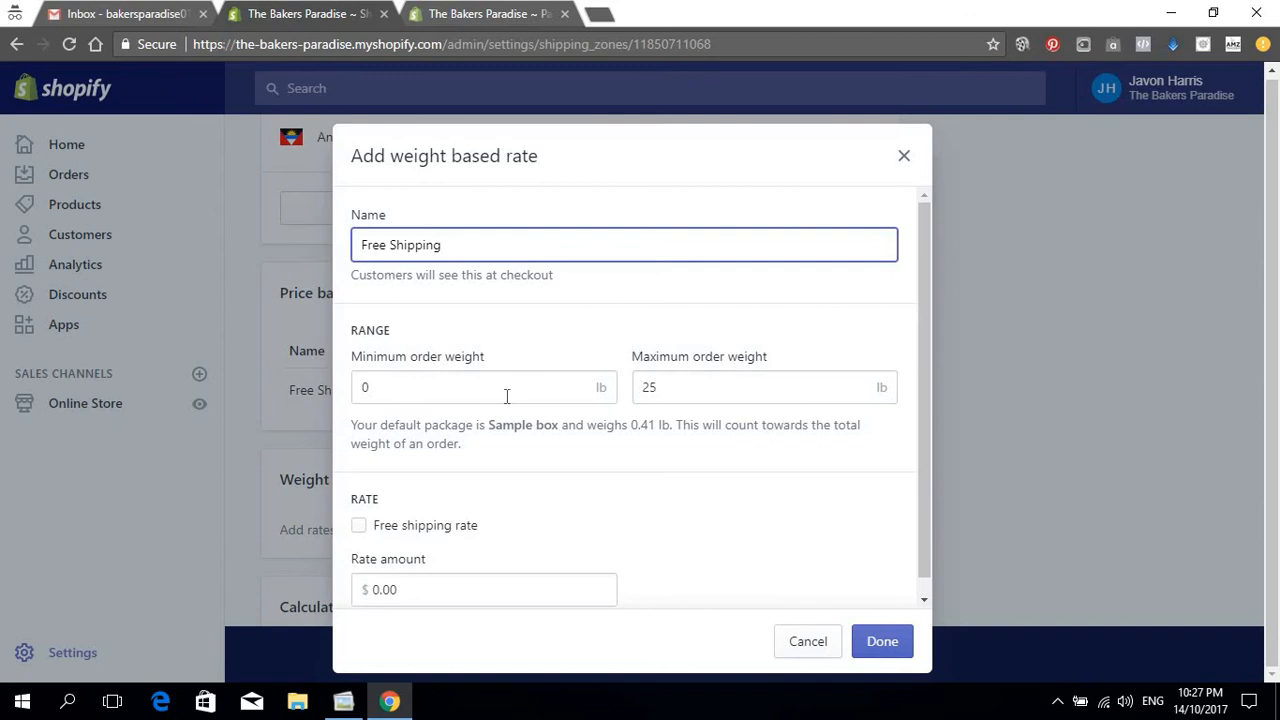
pyautogui.click(505, 395)
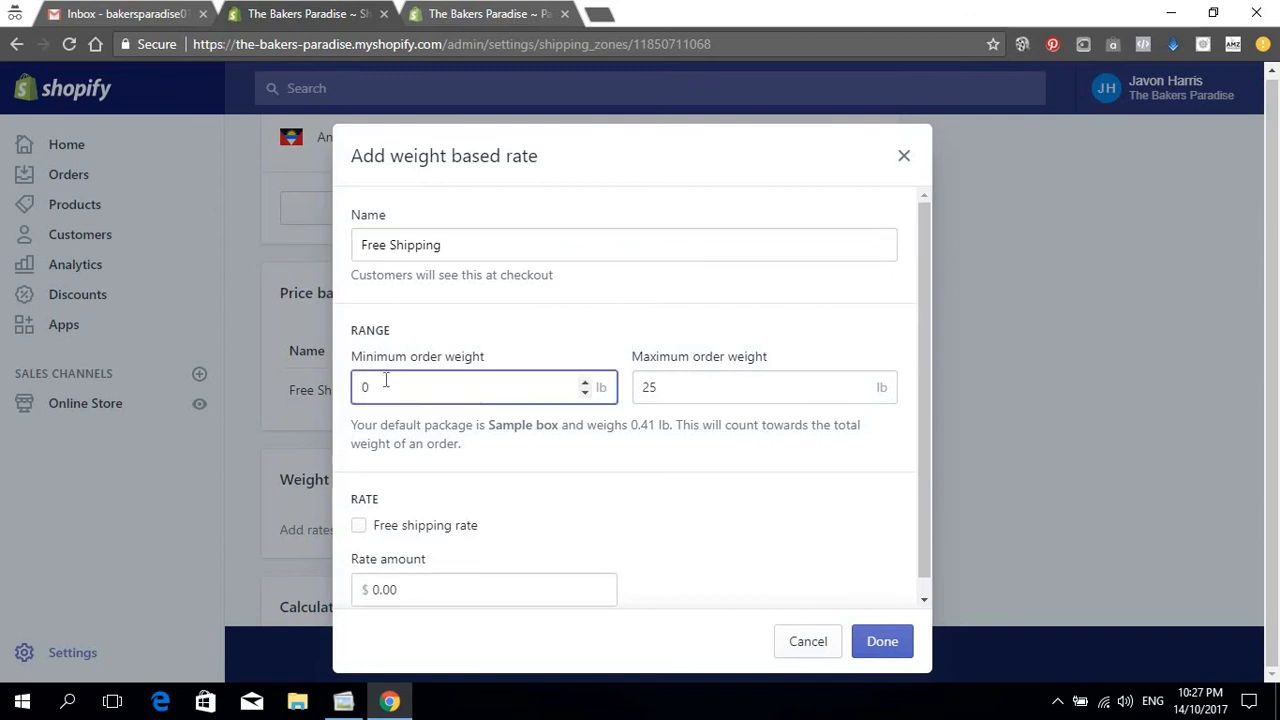
pyautogui.press('Tab')
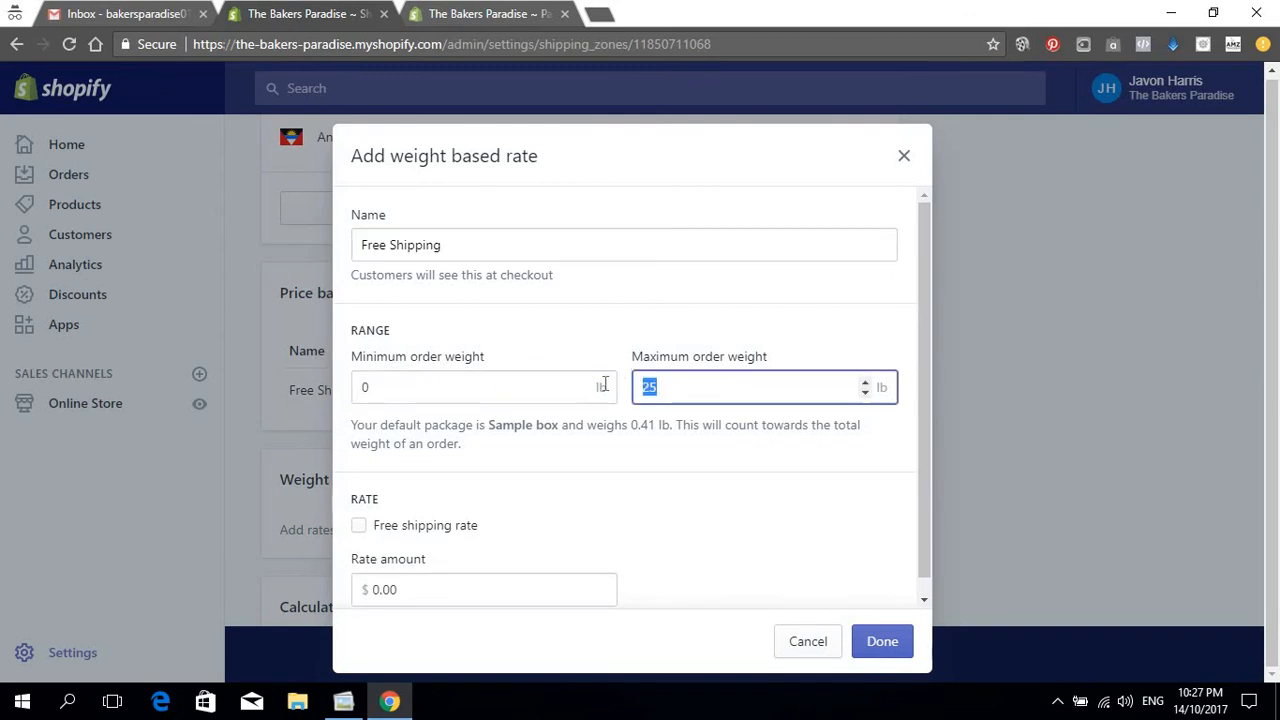
pyautogui.write('0.99')
pyautogui.click(358, 526)
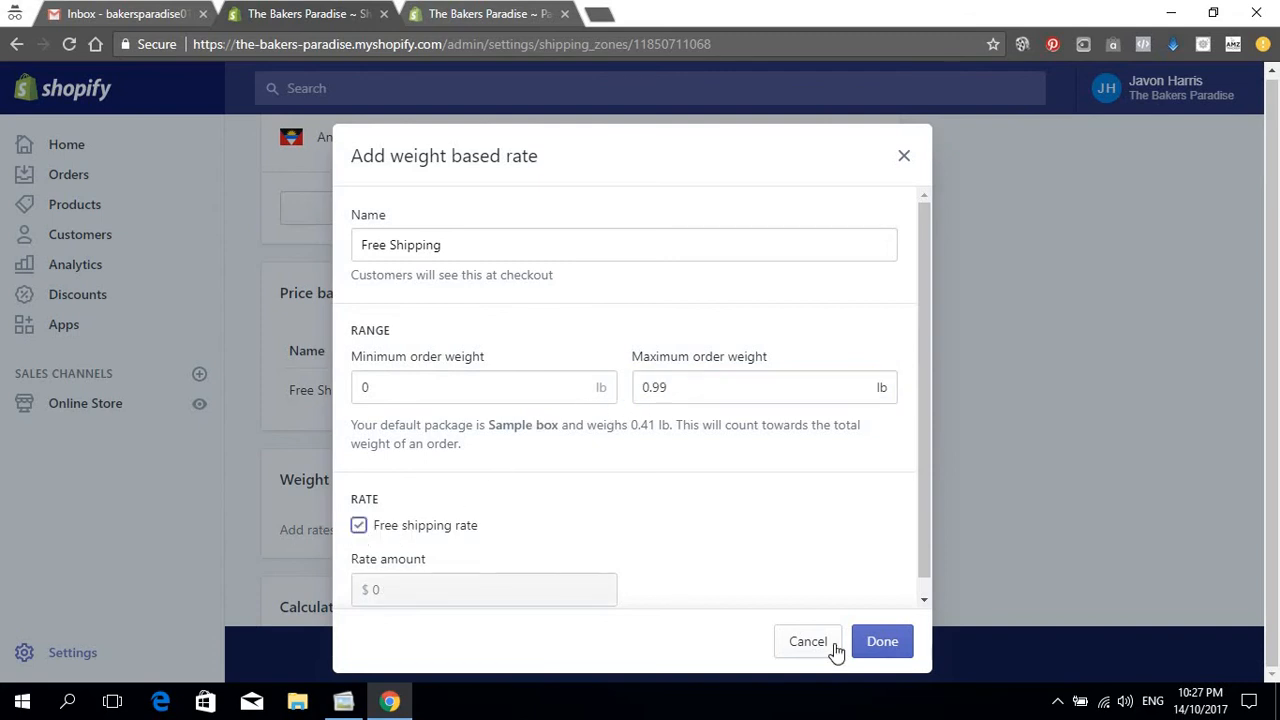
pyautogui.click(882, 645)
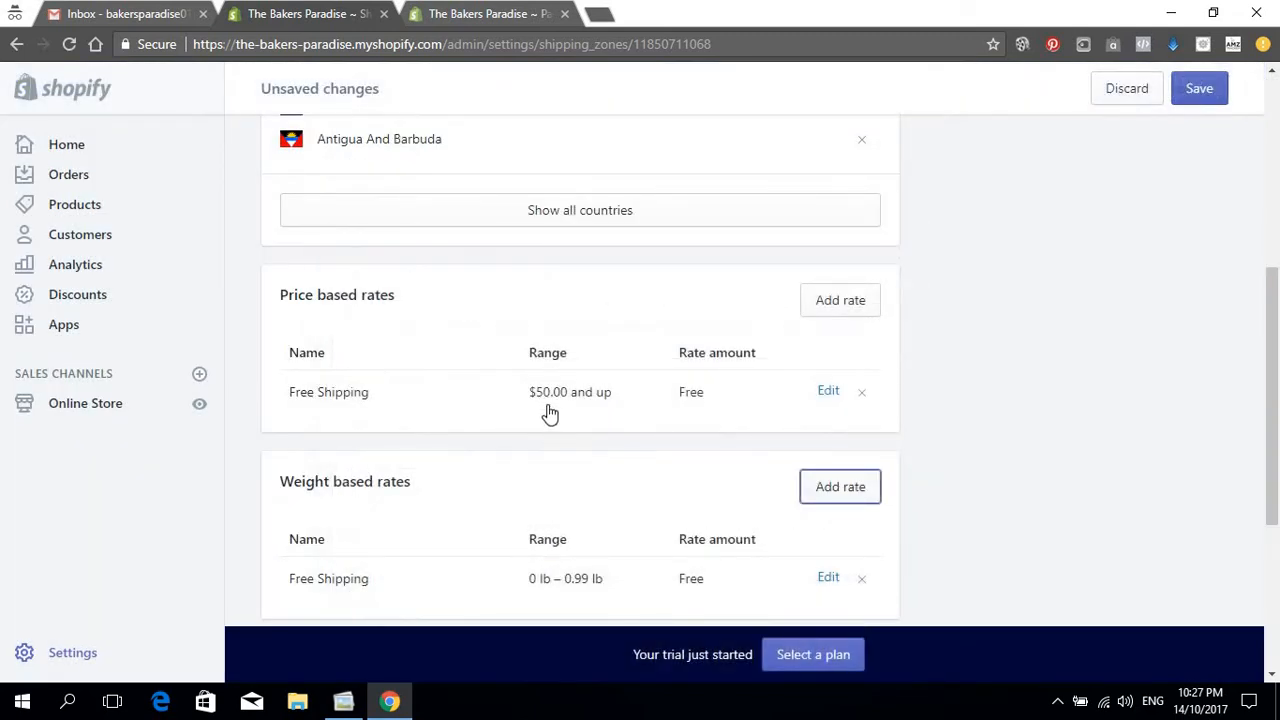
pyautogui.scroll(-3, 505, 437)
pyautogui.scroll(2, 510, 437)
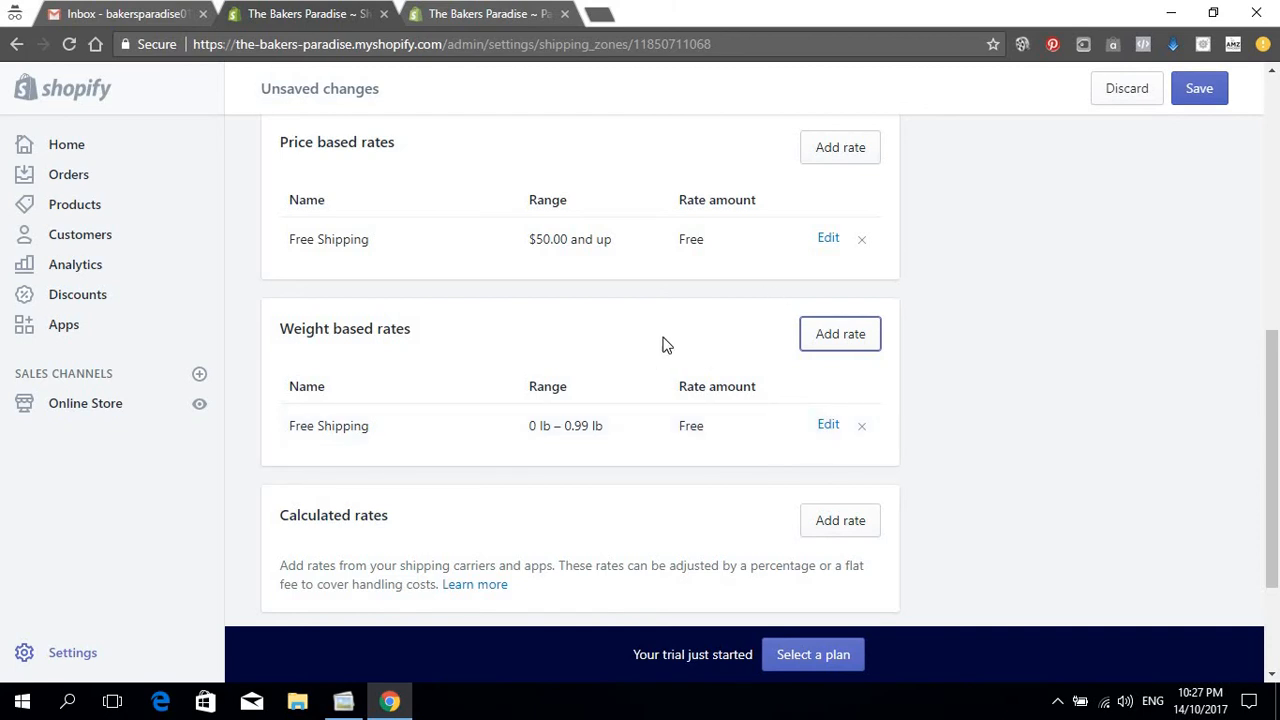
# Step: Create a Standard Shipping weight rate: minimum 1 lb, maximum 1.99 lb, amount $5.99
pyautogui.click(829, 336)
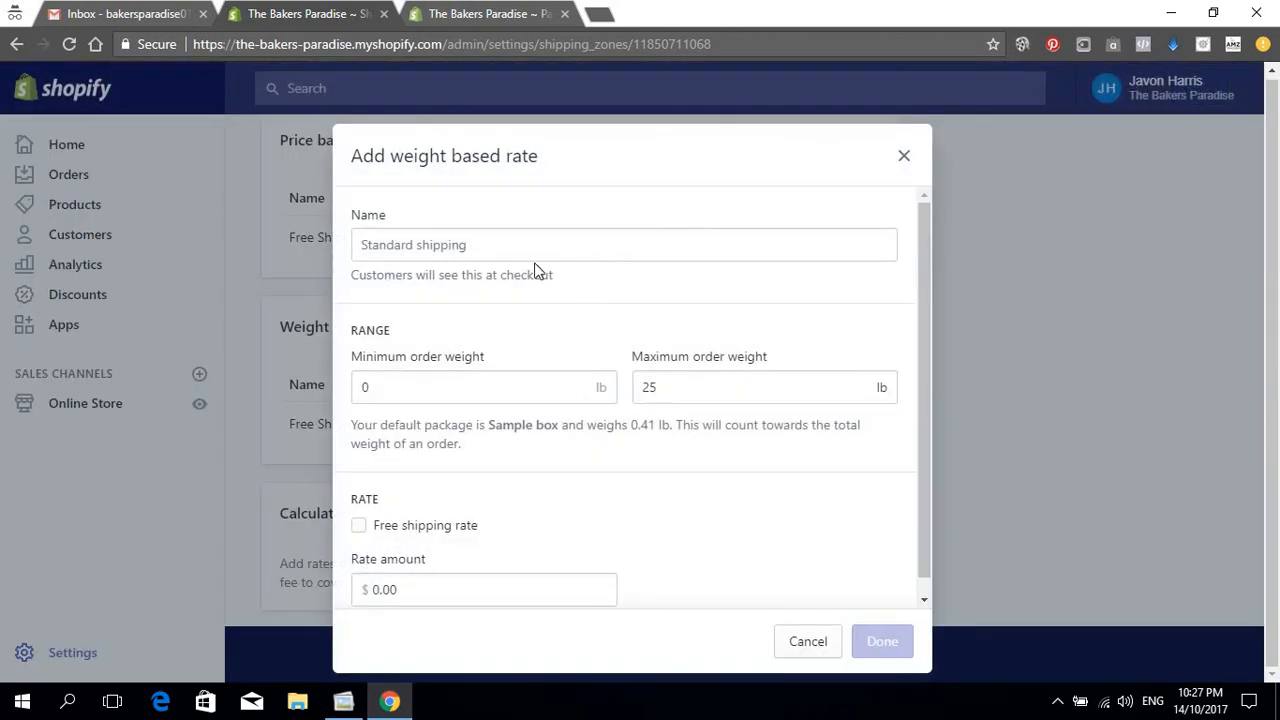
pyautogui.click(534, 243)
pyautogui.write('Standard S')
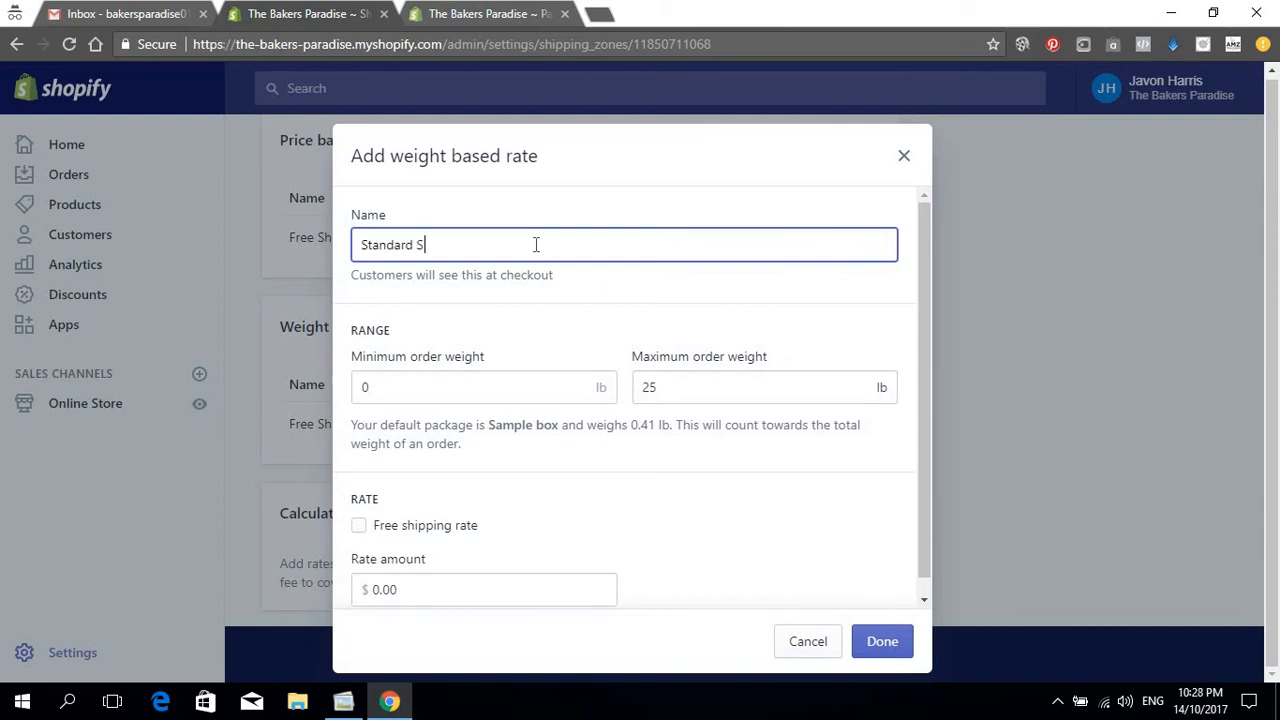
pyautogui.write('hipping')
pyautogui.hotkey('ctrl', 'a')
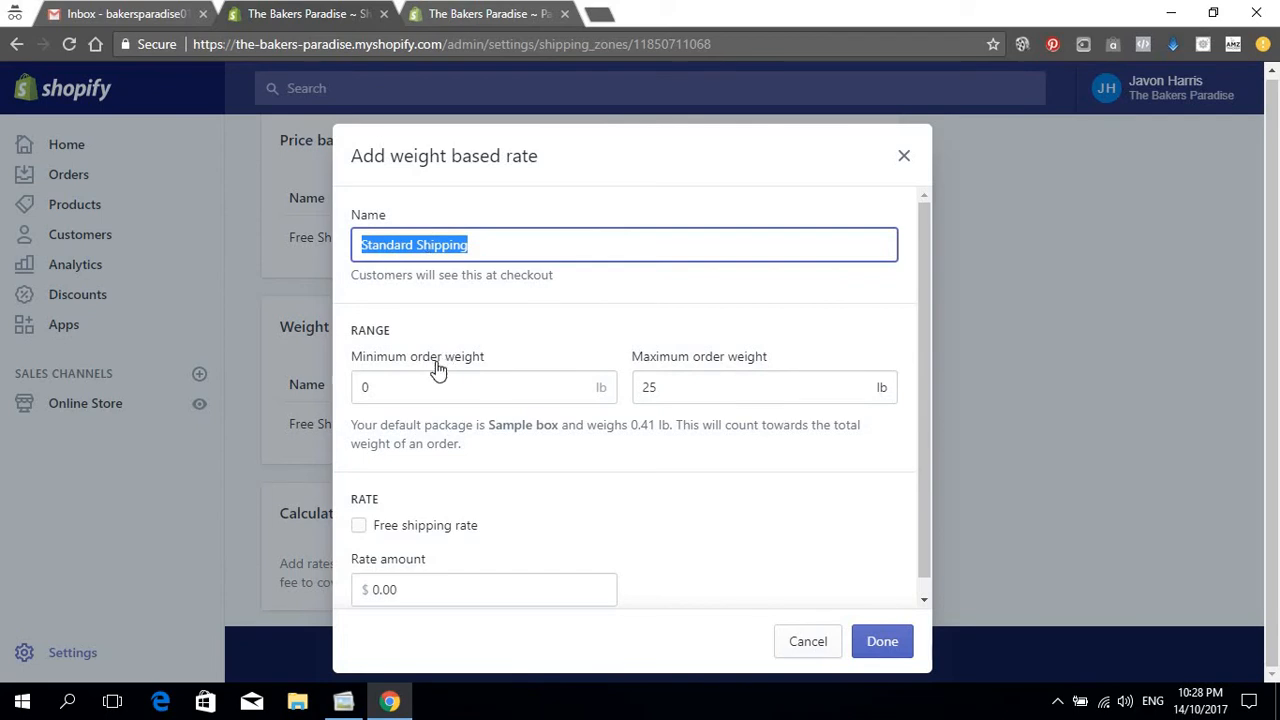
pyautogui.doubleClick(394, 387)
pyautogui.write('1')
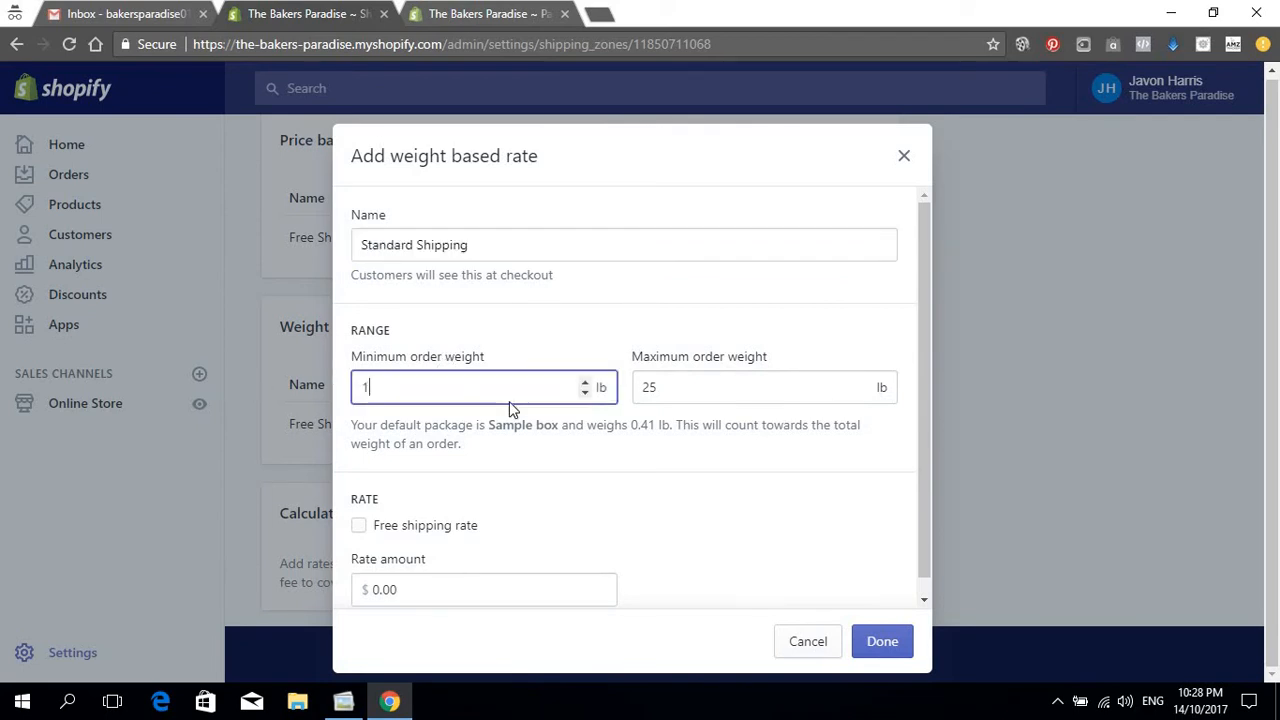
pyautogui.doubleClick(686, 397)
pyautogui.write('1.99')
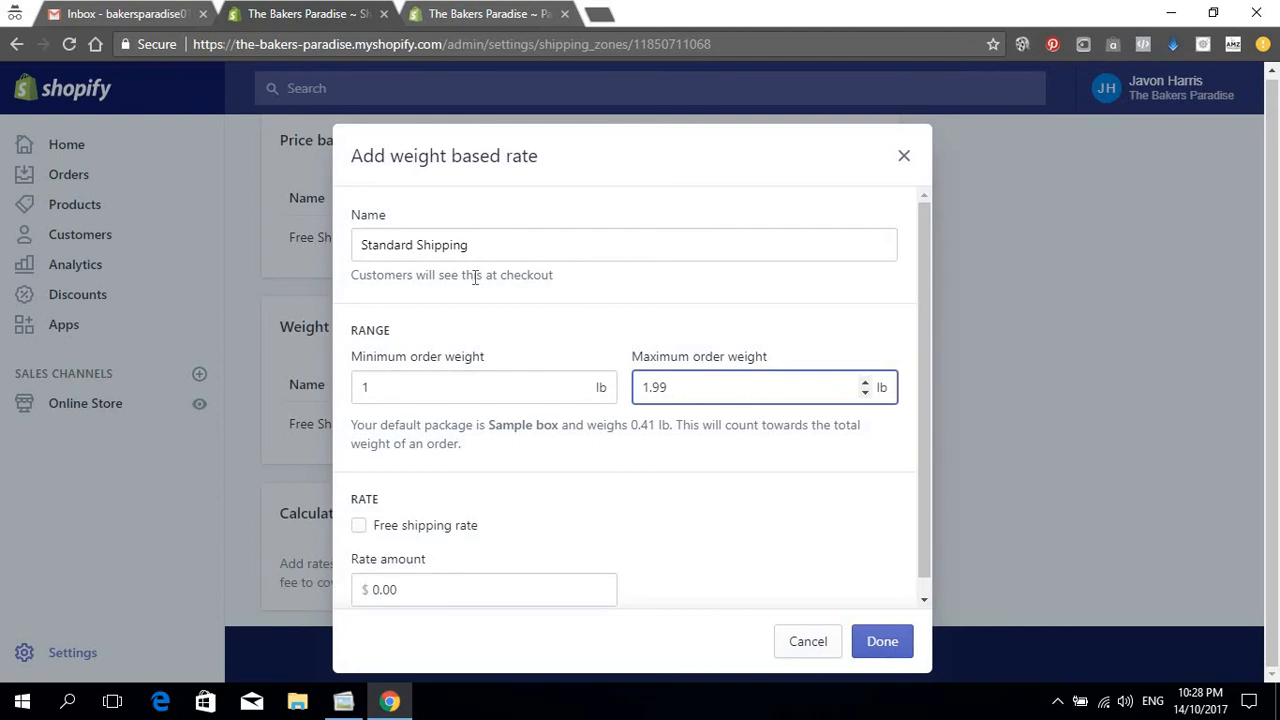
pyautogui.scroll(-1, 412, 481)
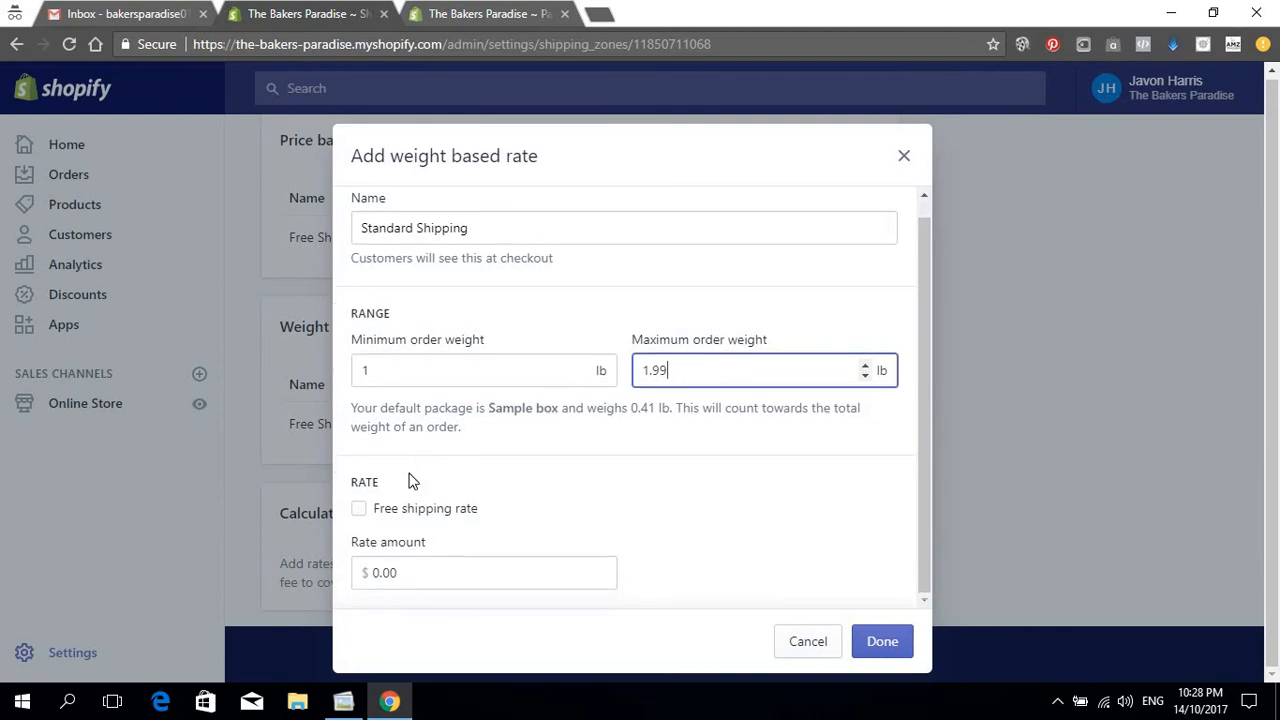
pyautogui.doubleClick(405, 571)
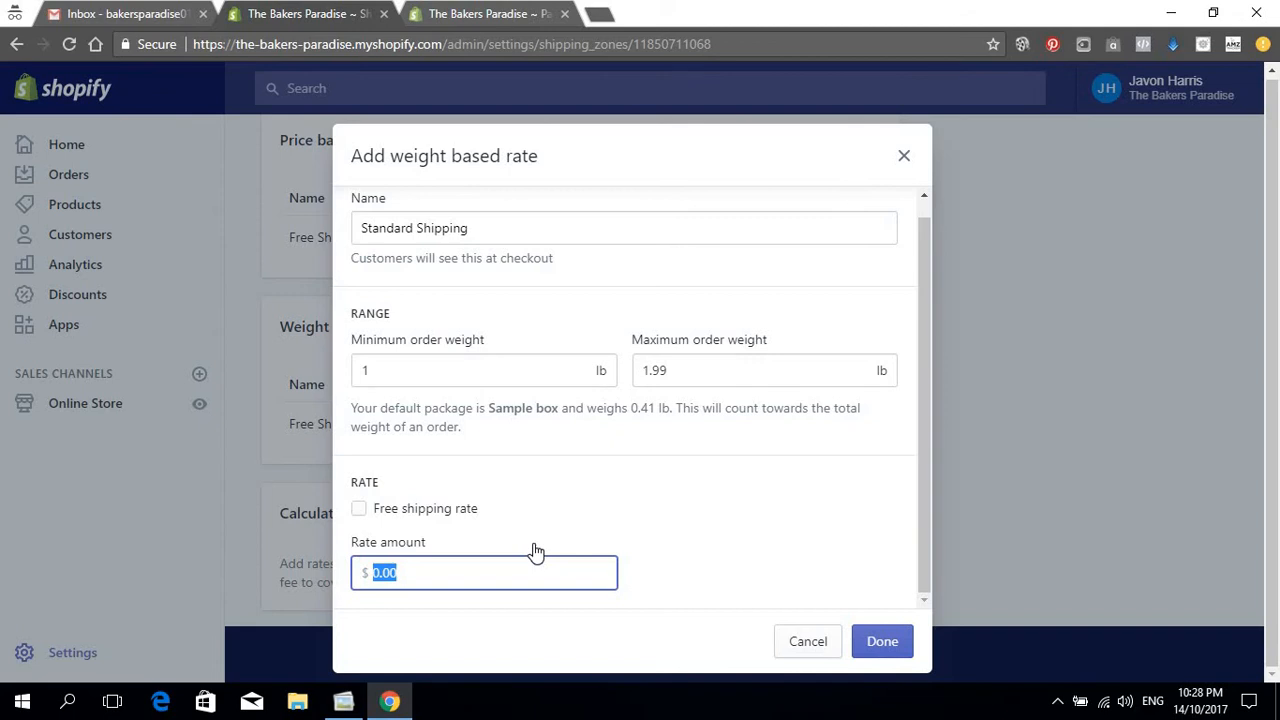
pyautogui.write('5.99')
pyautogui.click(885, 645)
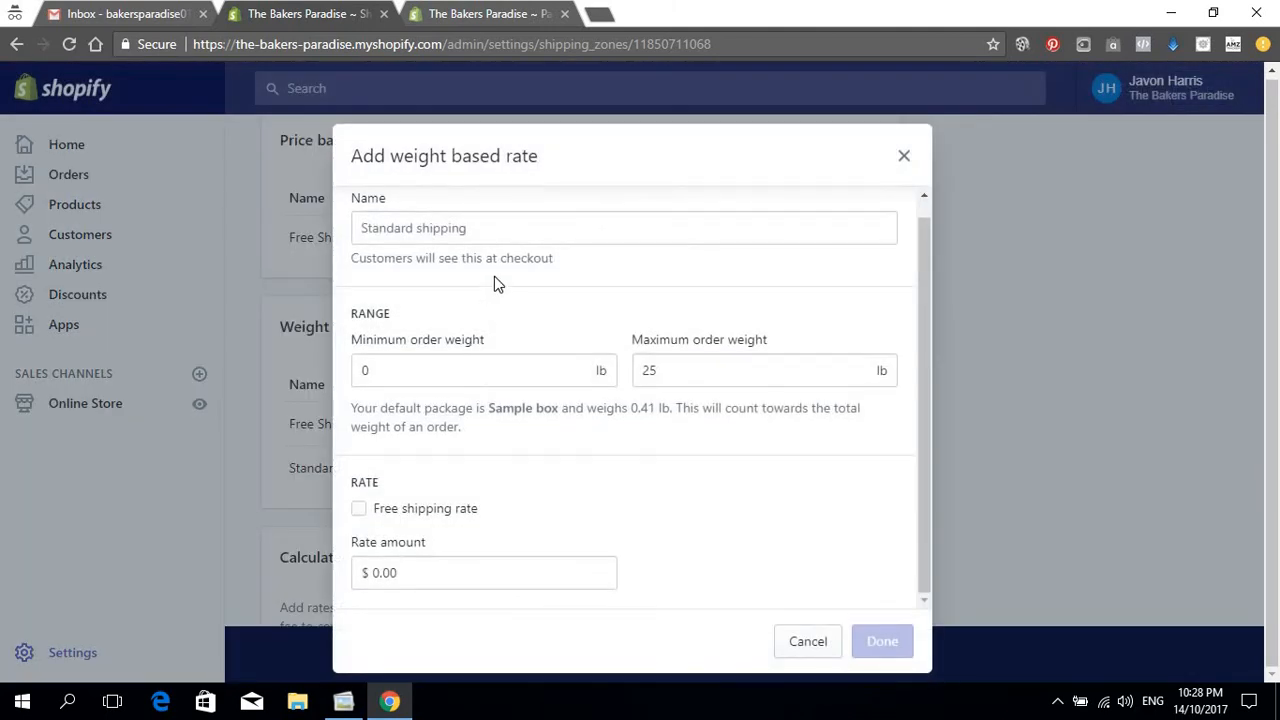
# Step: Add a Standard Shipping weight rate of $6.99 for 2 lb – 2.99 lb
pyautogui.click(511, 234)
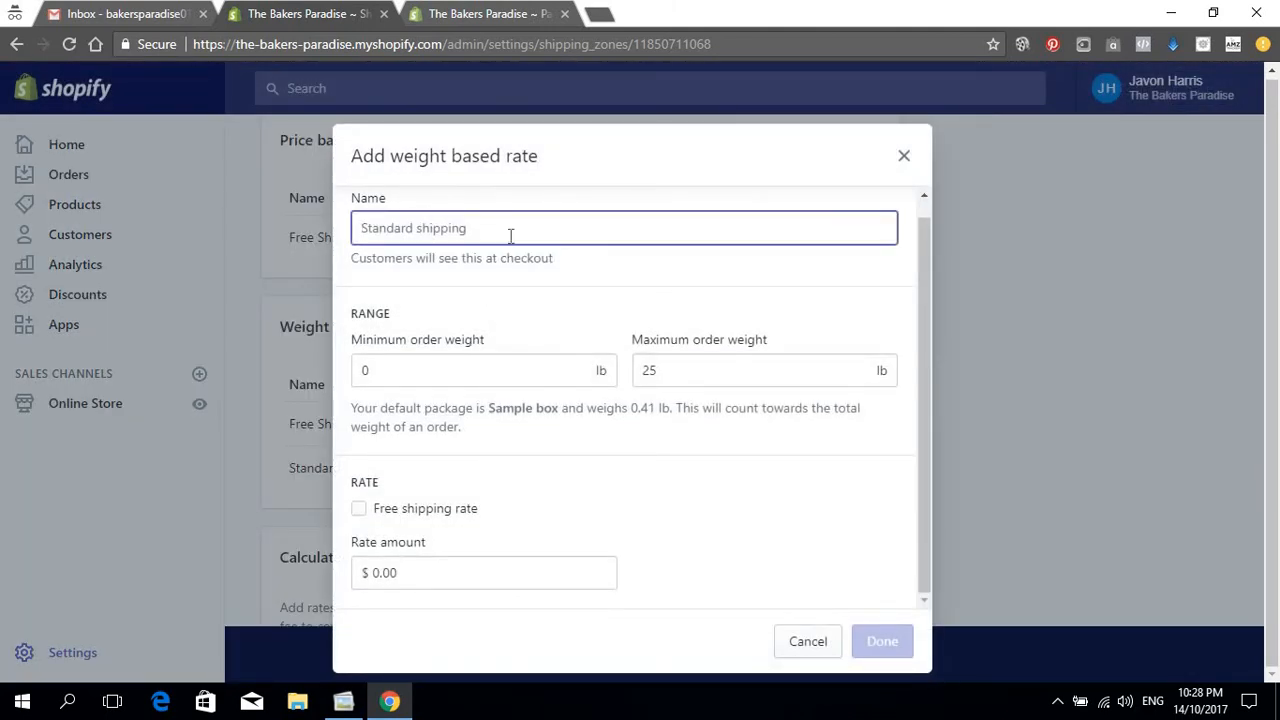
pyautogui.write('Standard Shipping')
pyautogui.press('Tab')
pyautogui.write('2')
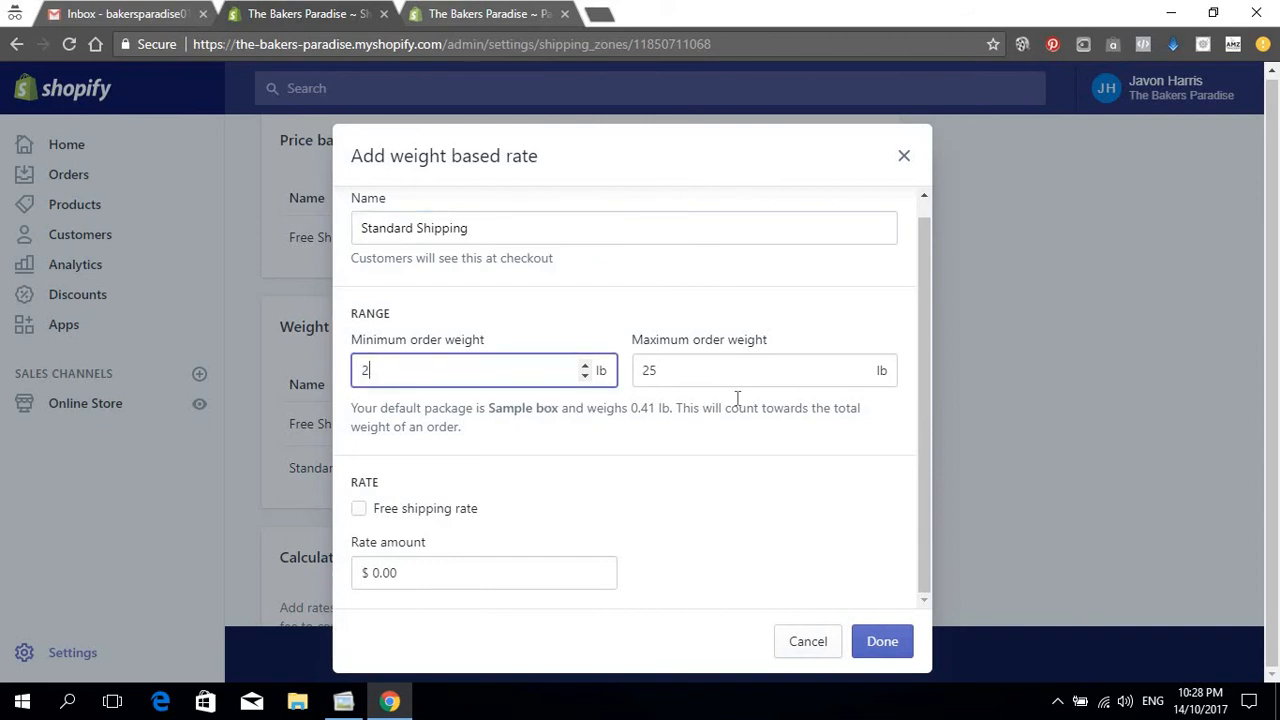
pyautogui.press('Tab')
pyautogui.write('2')
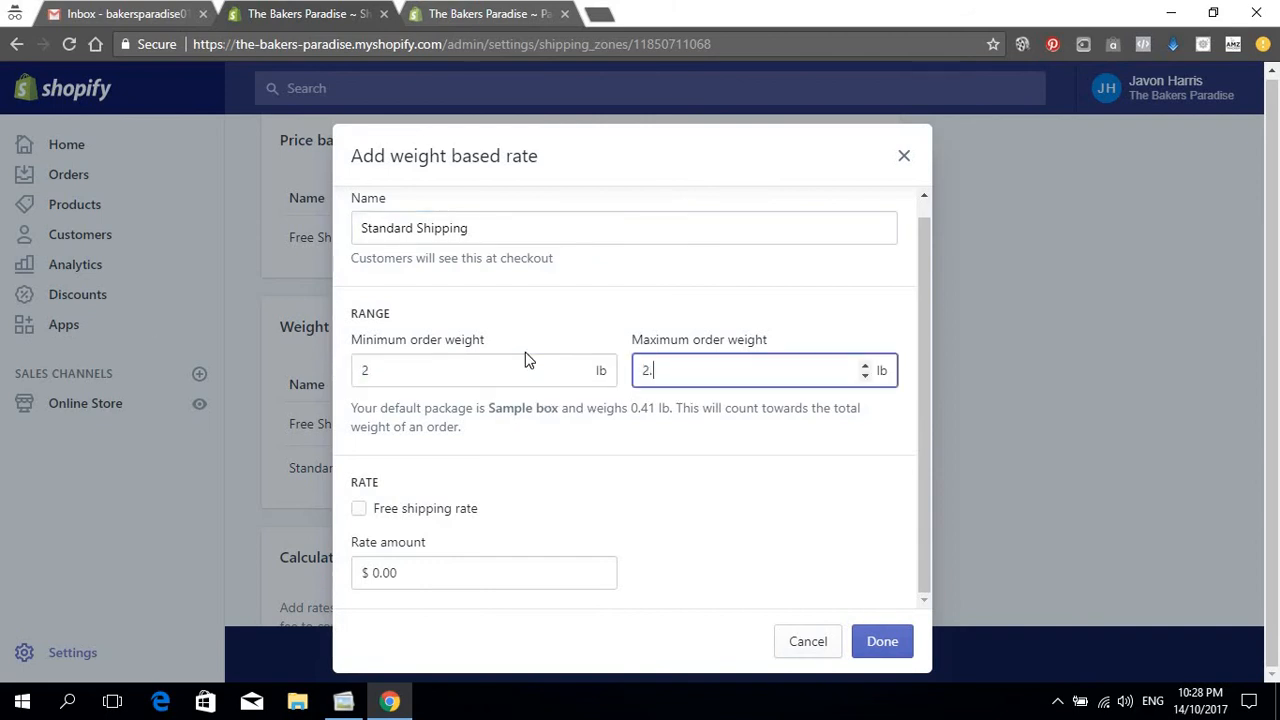
pyautogui.write('.99')
pyautogui.press('Tab')
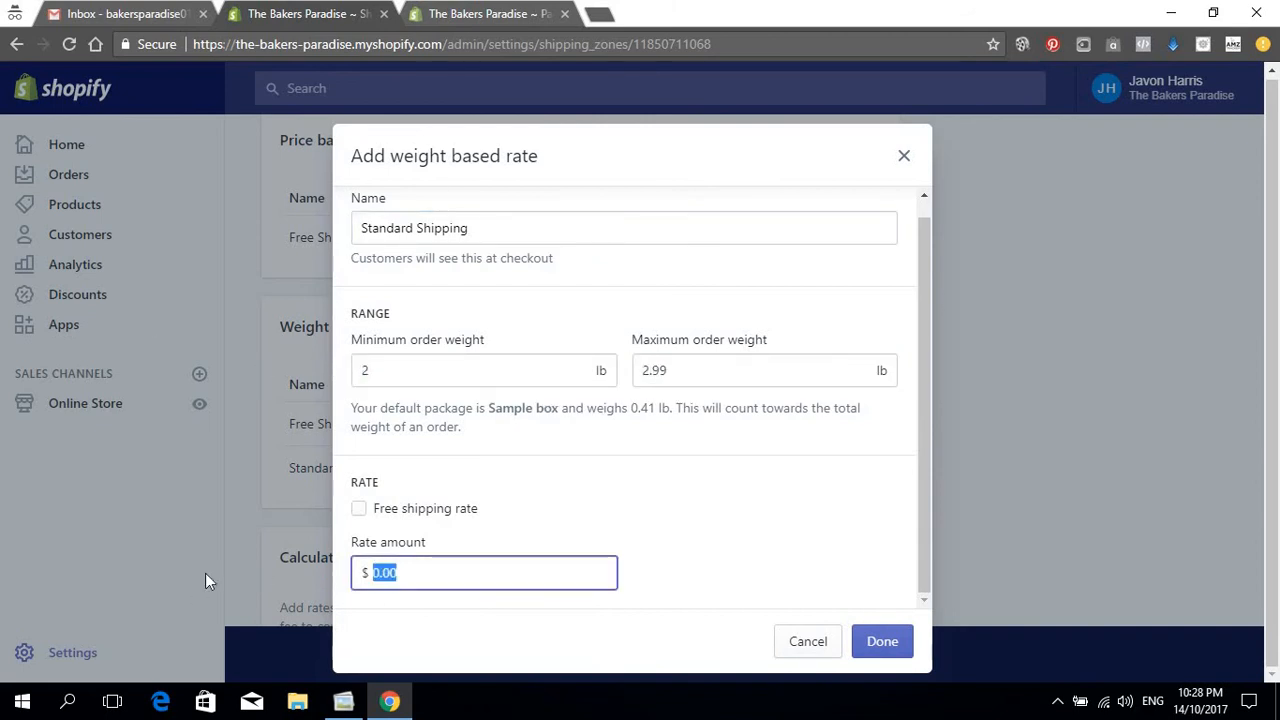
pyautogui.write('6.99')
pyautogui.click(885, 642)
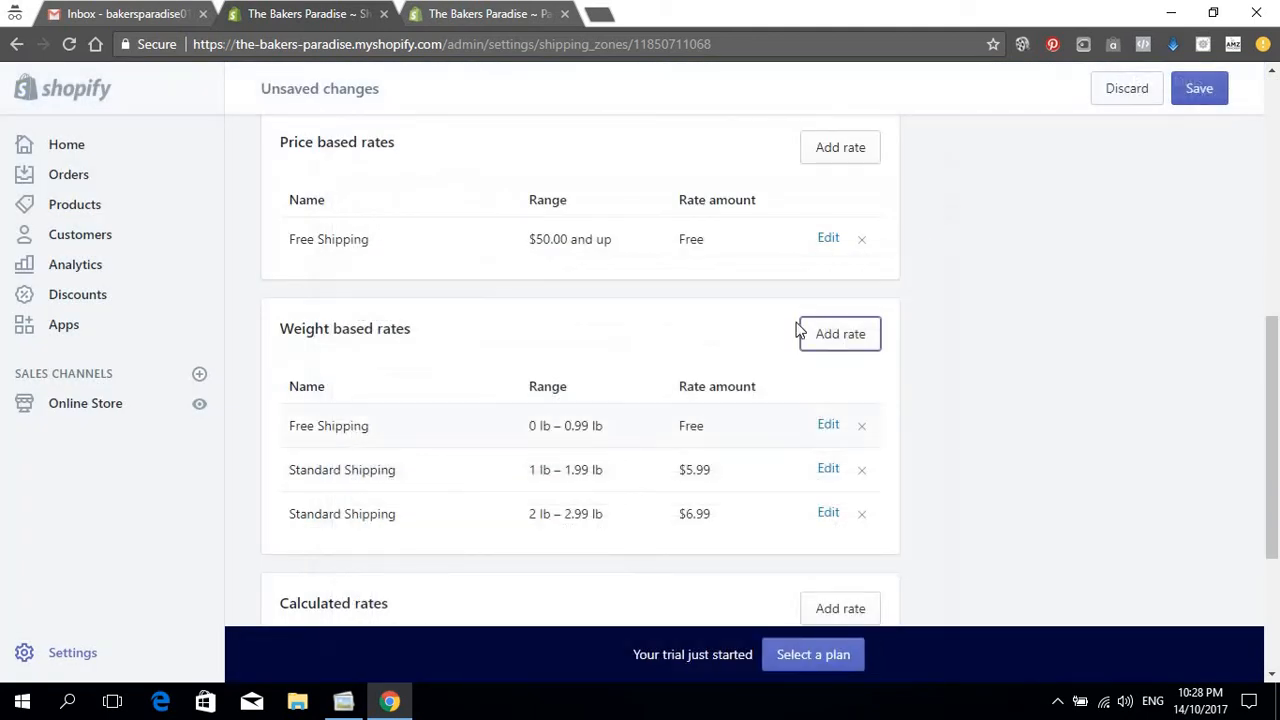
# Step: Add a Standard Shipping weight rate of $7.99 for 3 lb – 3.99 lb
pyautogui.press('Return')
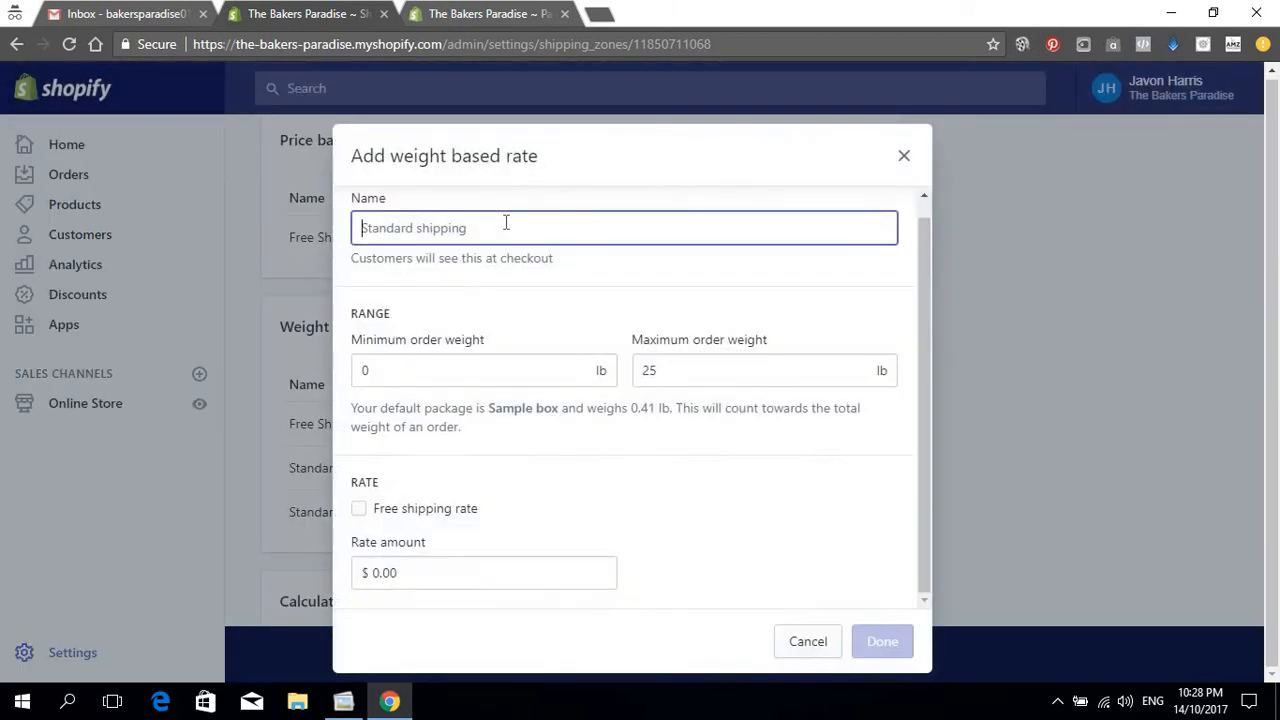
pyautogui.write('Standard Shipping')
pyautogui.press('Tab')
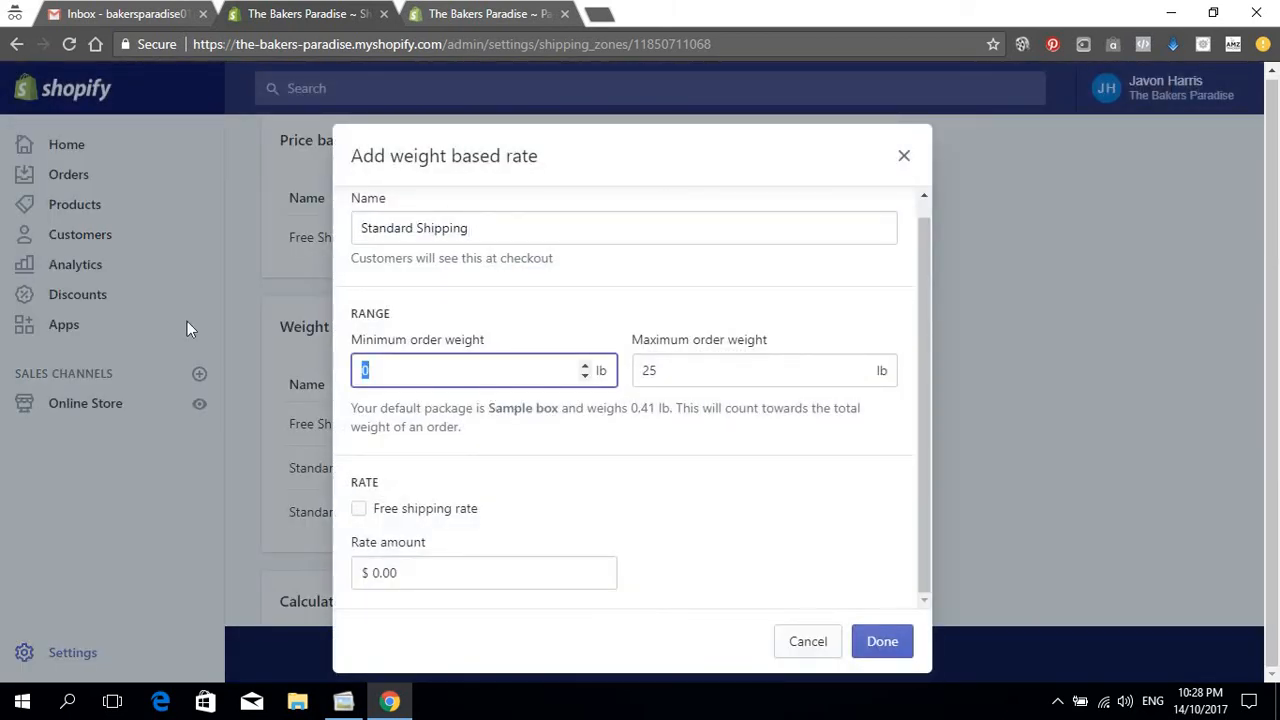
pyautogui.write('3')
pyautogui.click(655, 368)
pyautogui.hotkey('ctrl', 'a')
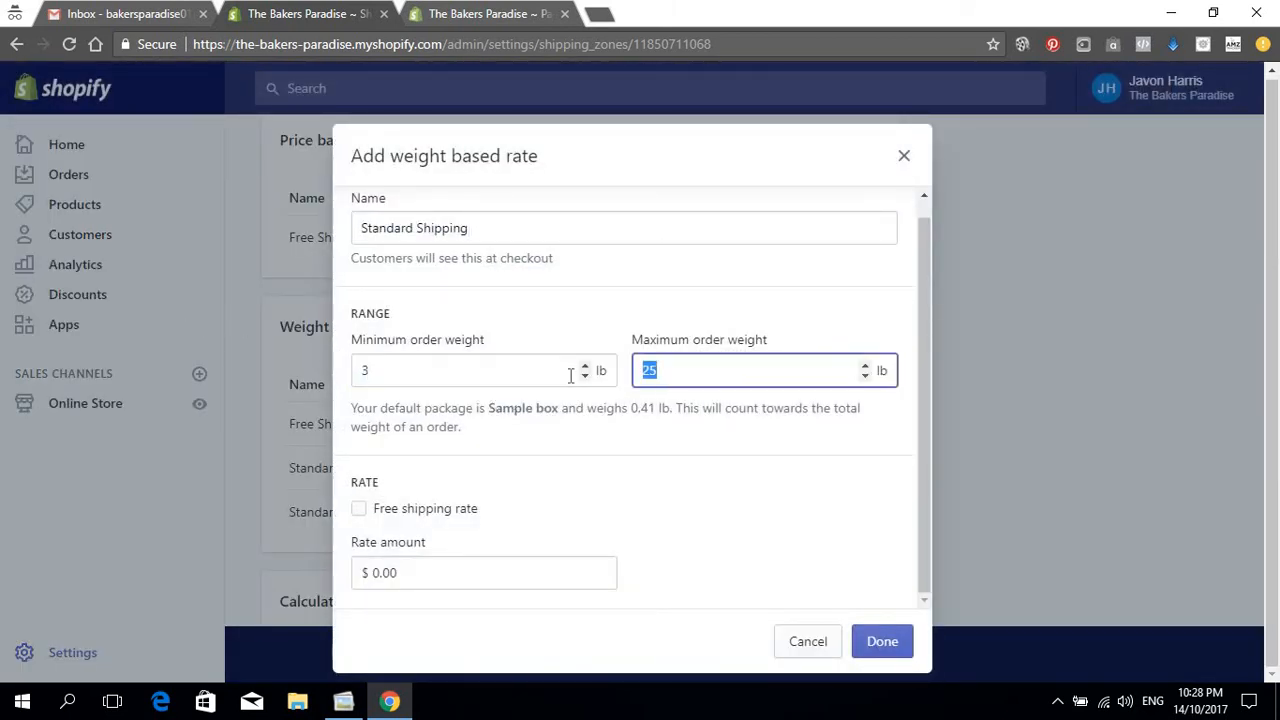
pyautogui.write('3.99')
pyautogui.click(405, 572)
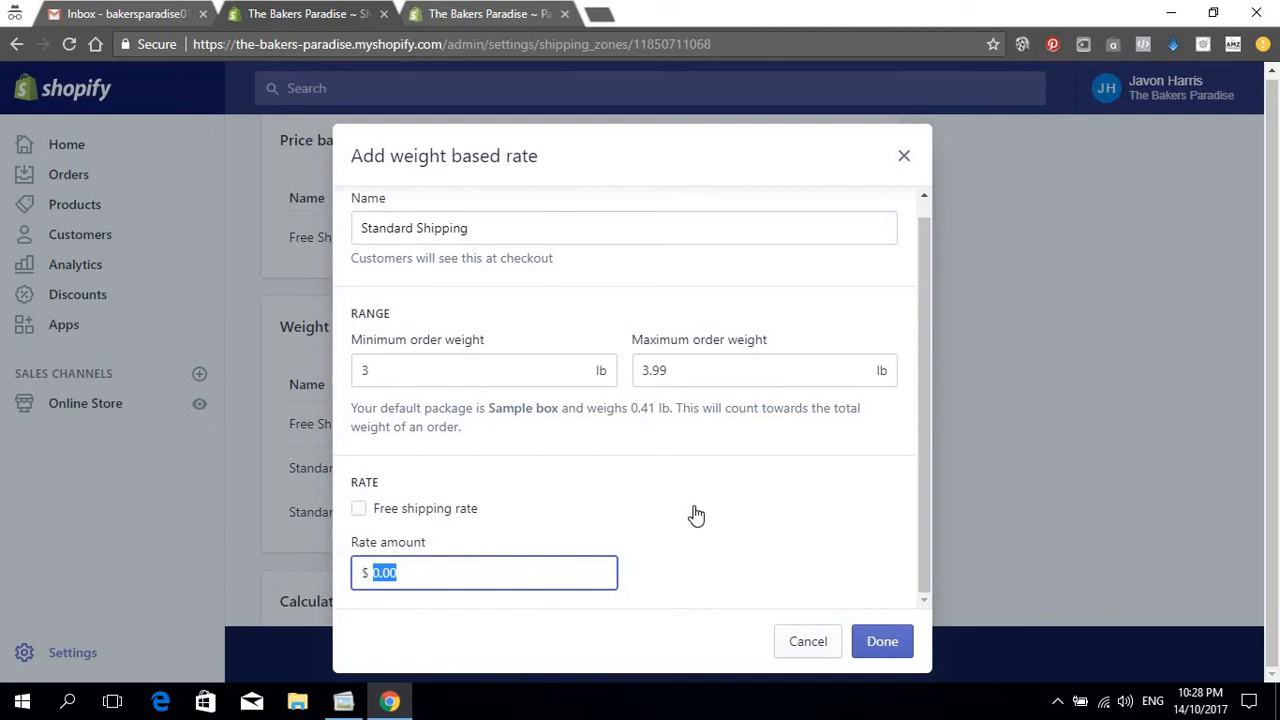
pyautogui.write('7.99')
pyautogui.click(882, 641)
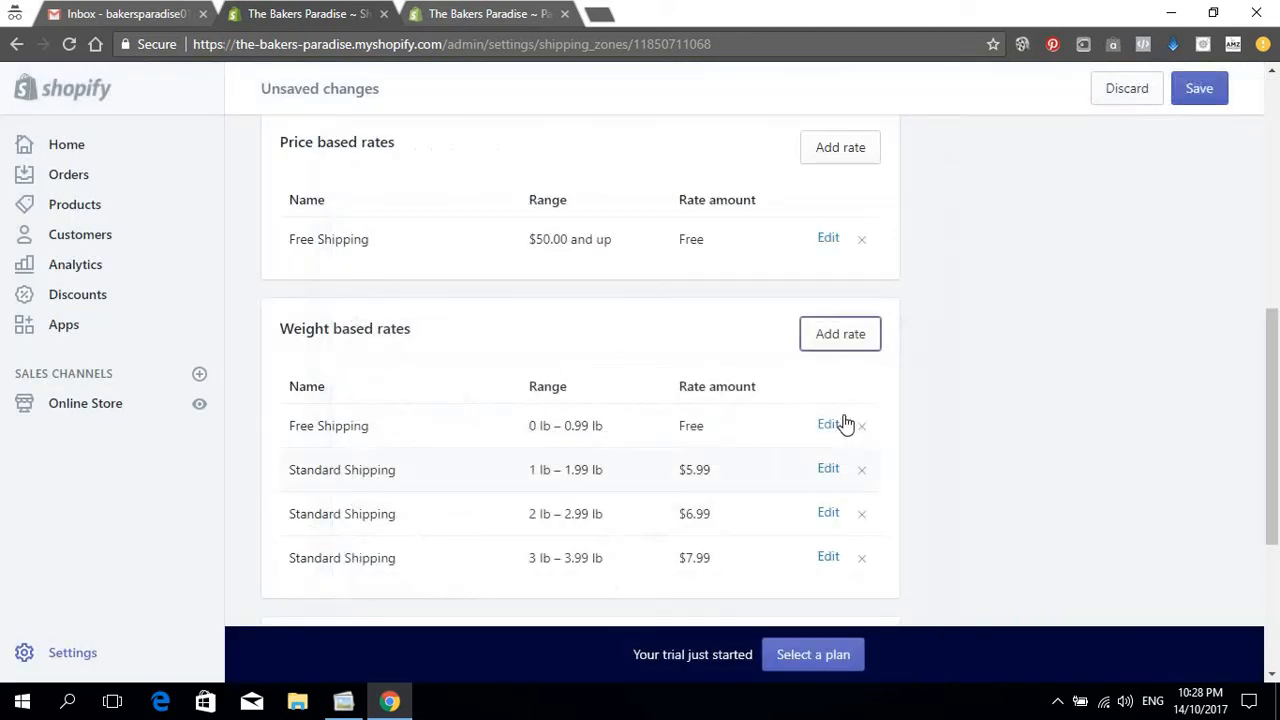
pyautogui.click(820, 335)
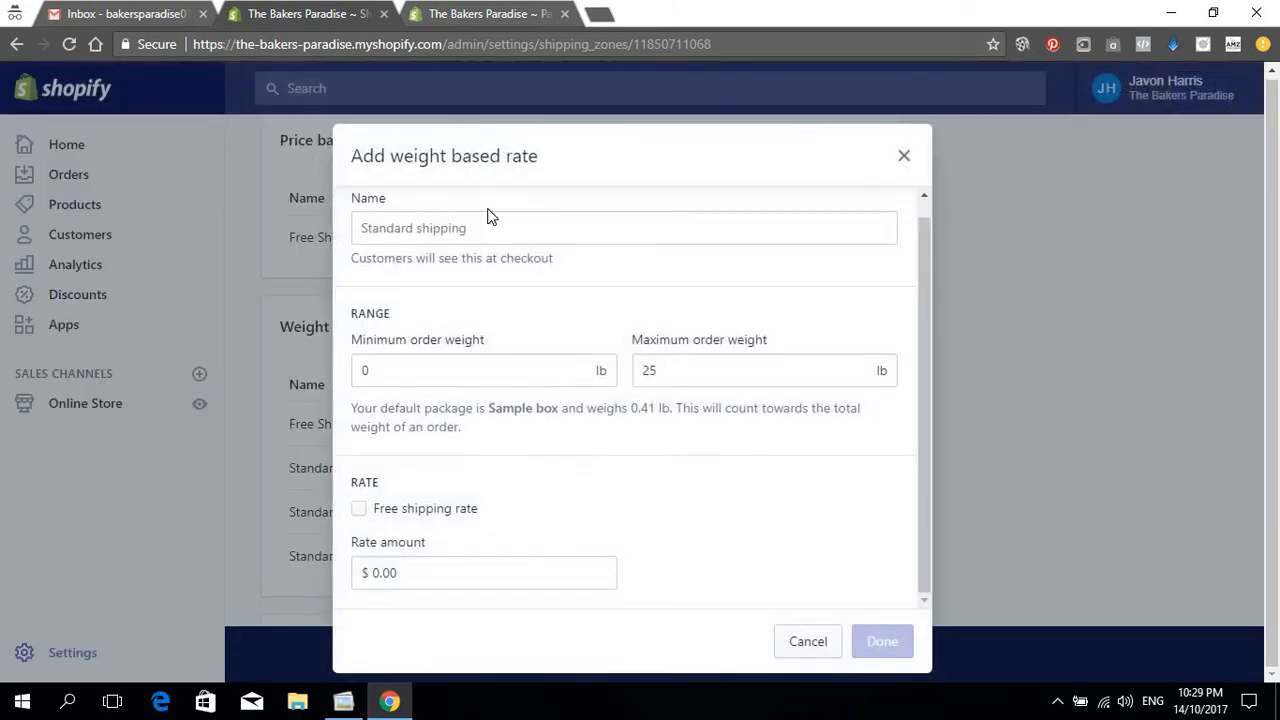
# Step: Add a Standard Shipping weight rate of $8.99 for 4 lb – 4.99 lb
pyautogui.click(491, 226)
pyautogui.write('Standard Shipping')
pyautogui.click(443, 372)
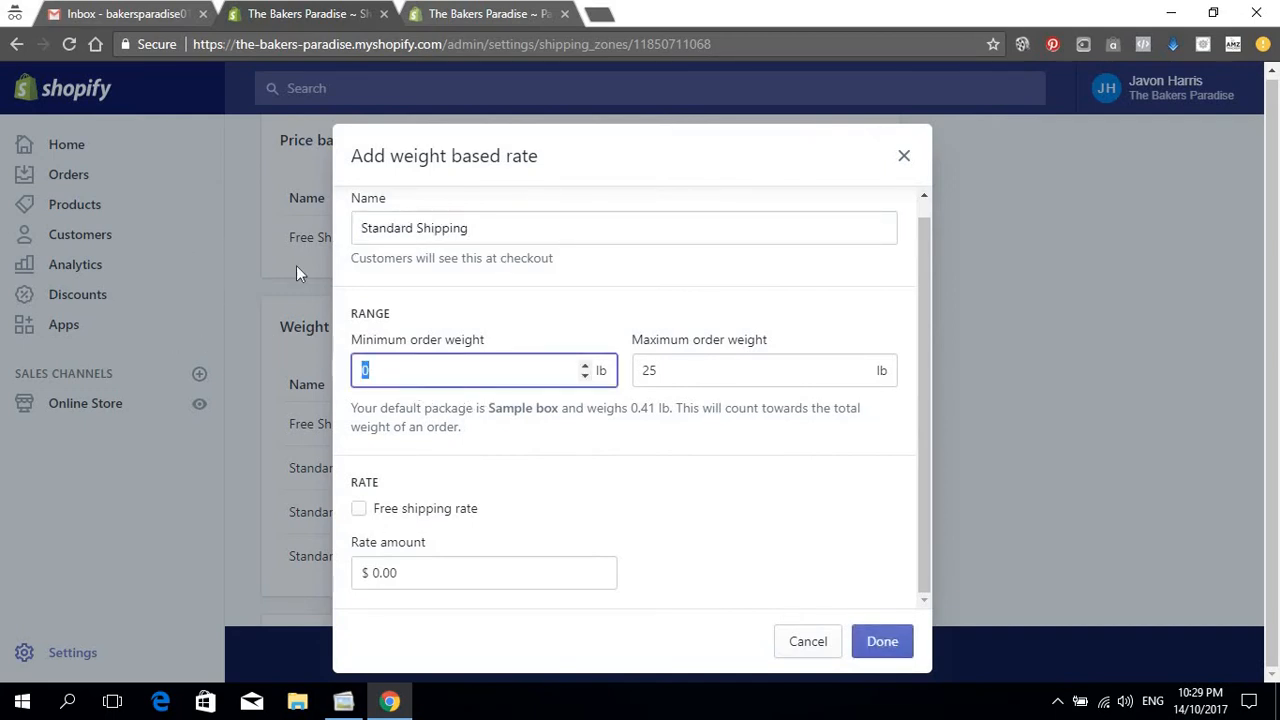
pyautogui.write('4')
pyautogui.press('Tab')
pyautogui.write('4.')
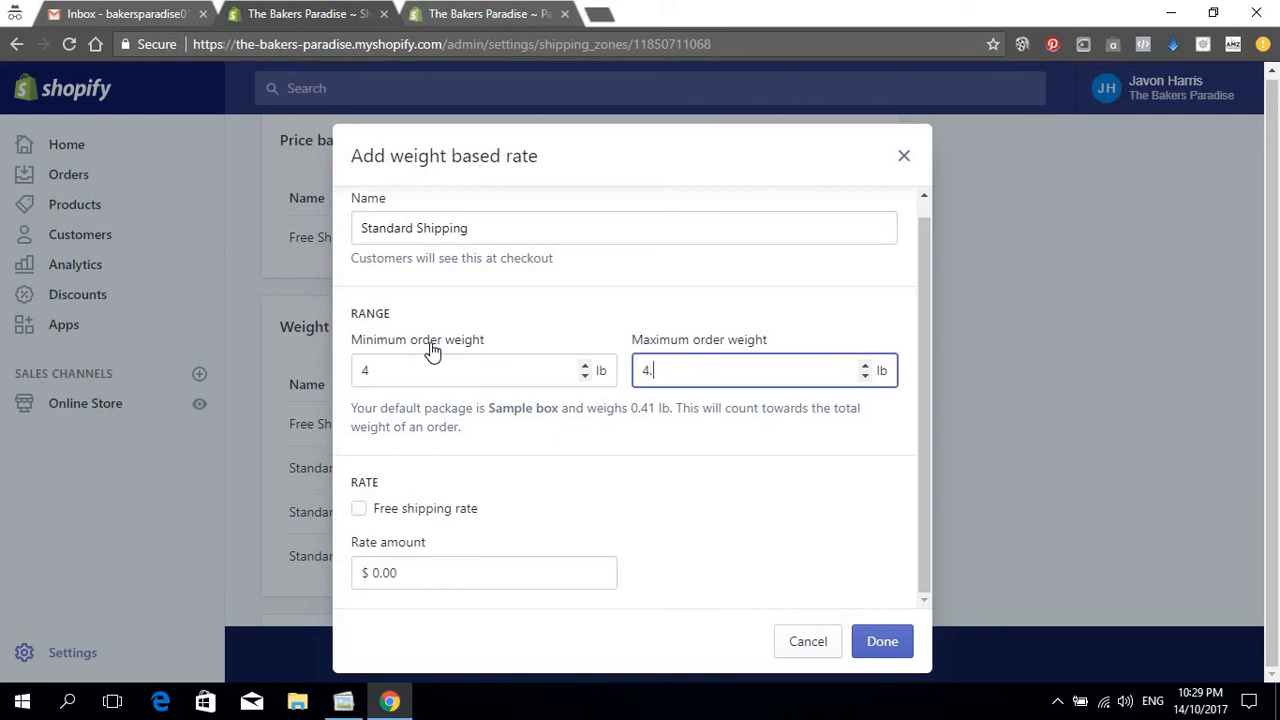
pyautogui.write('99')
pyautogui.click(463, 574)
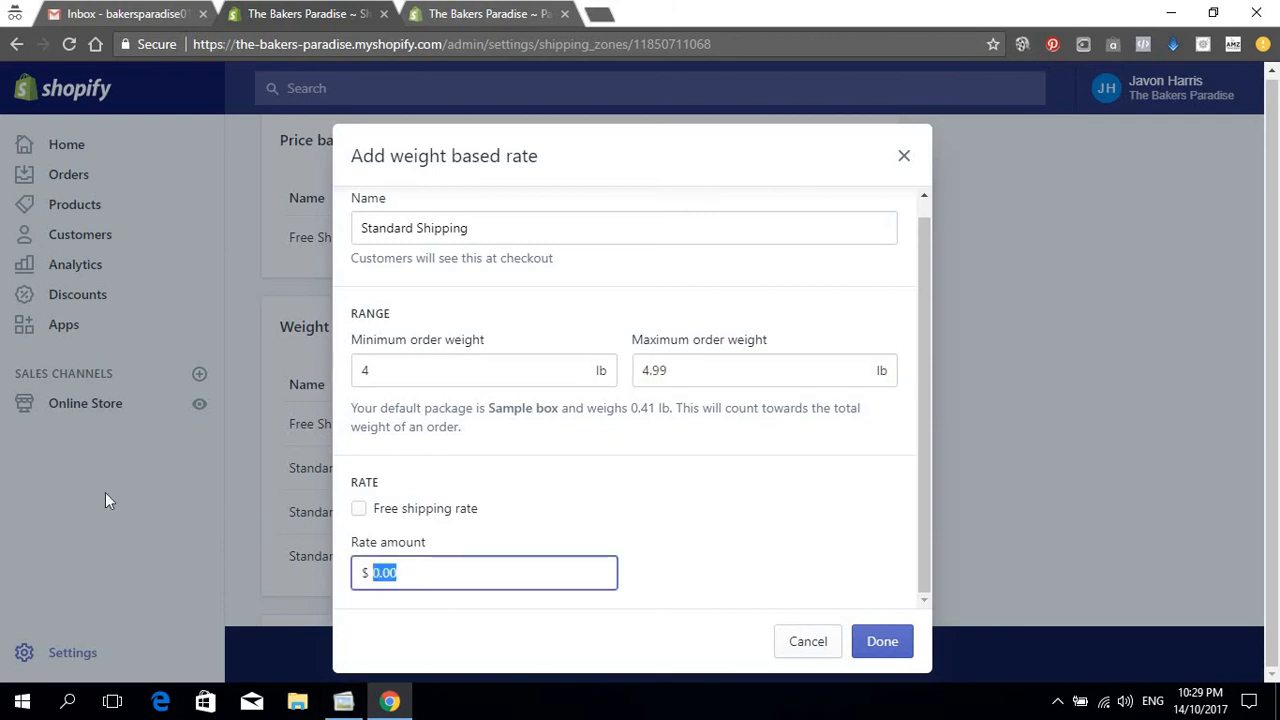
pyautogui.write('8.99')
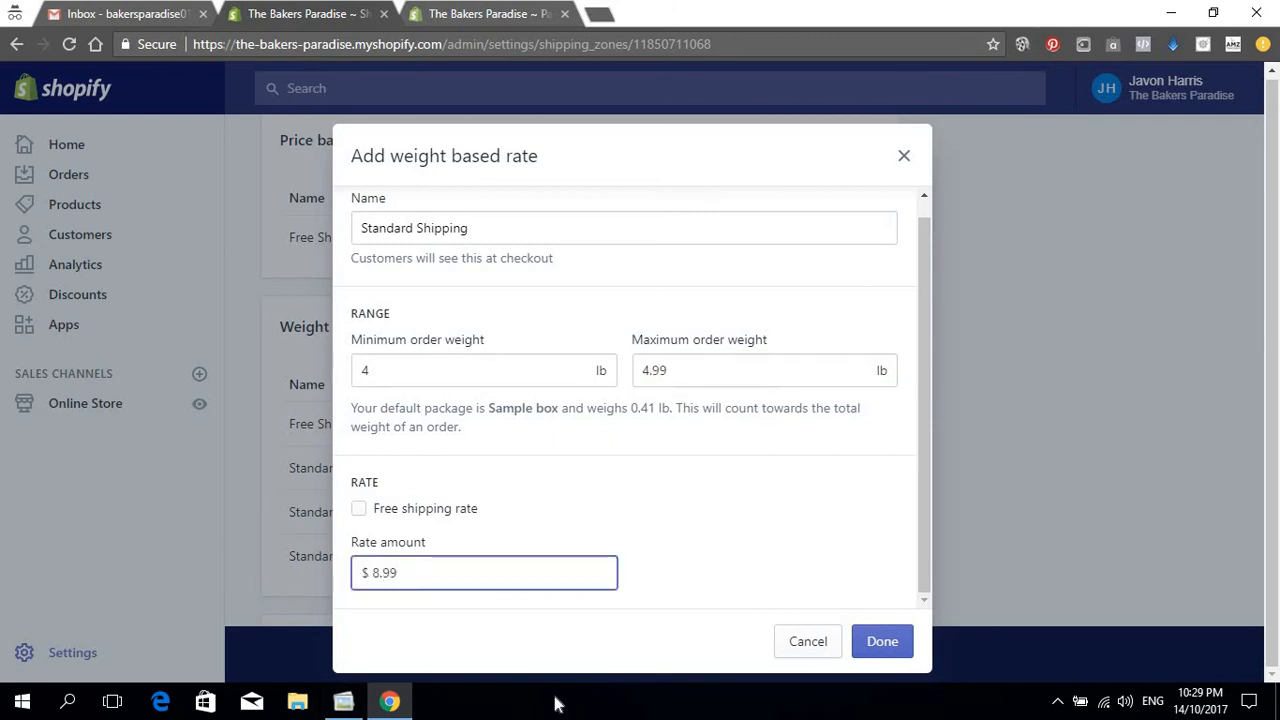
pyautogui.click(884, 644)
# Step: Add a Standard Shipping weight rate of $9.99 for 5 lb – 5.99 lb
pyautogui.scroll(-2, 819, 500)
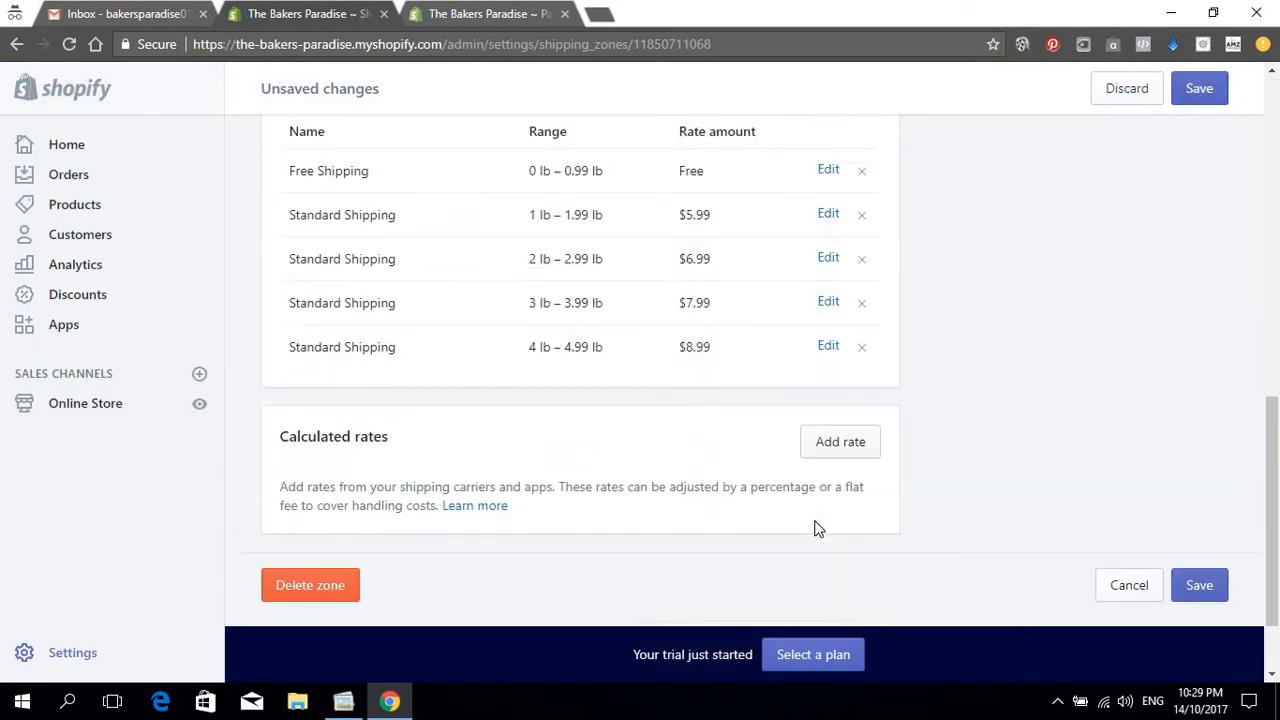
pyautogui.scroll(2, 825, 360)
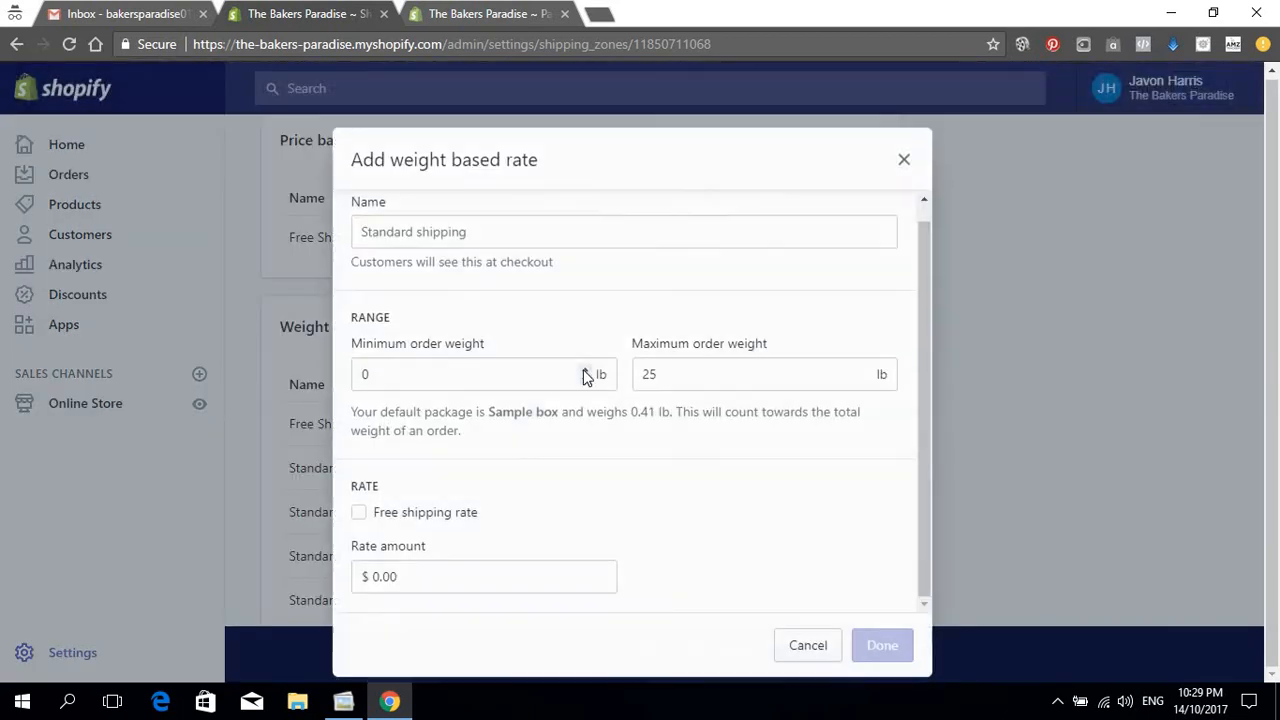
pyautogui.click(536, 227)
pyautogui.write('Standard Shipping')
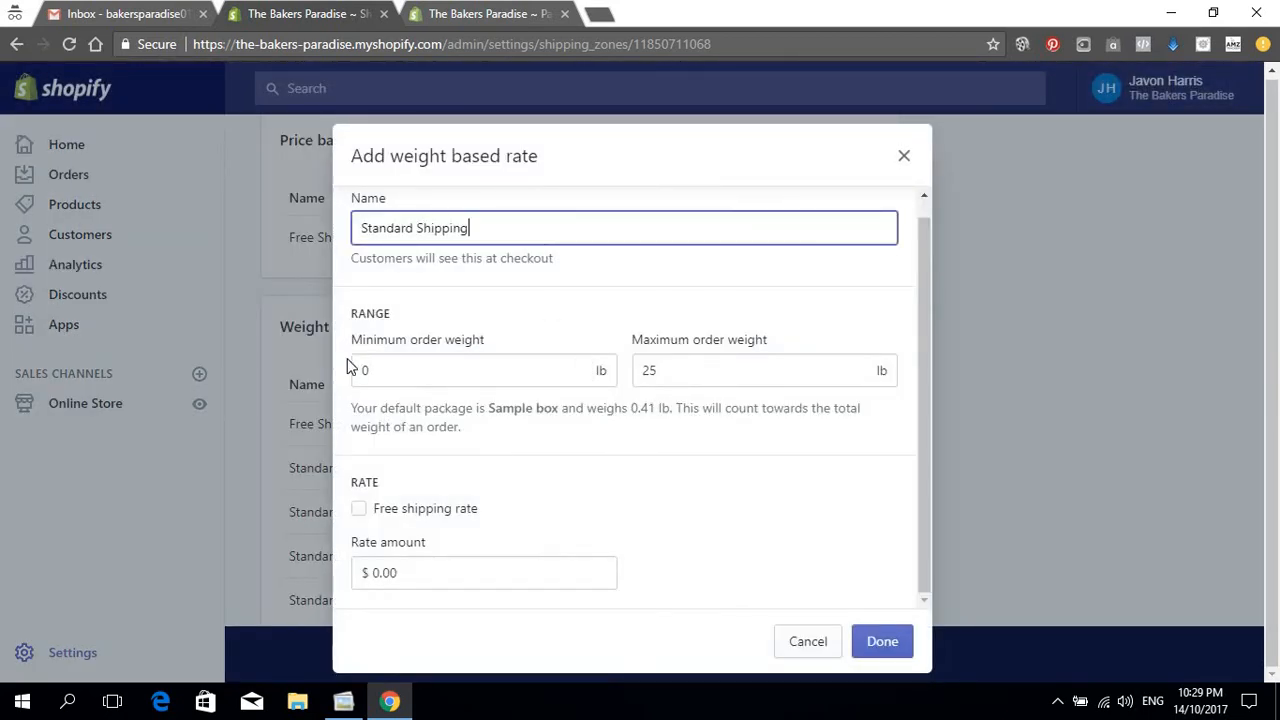
pyautogui.doubleClick(368, 371)
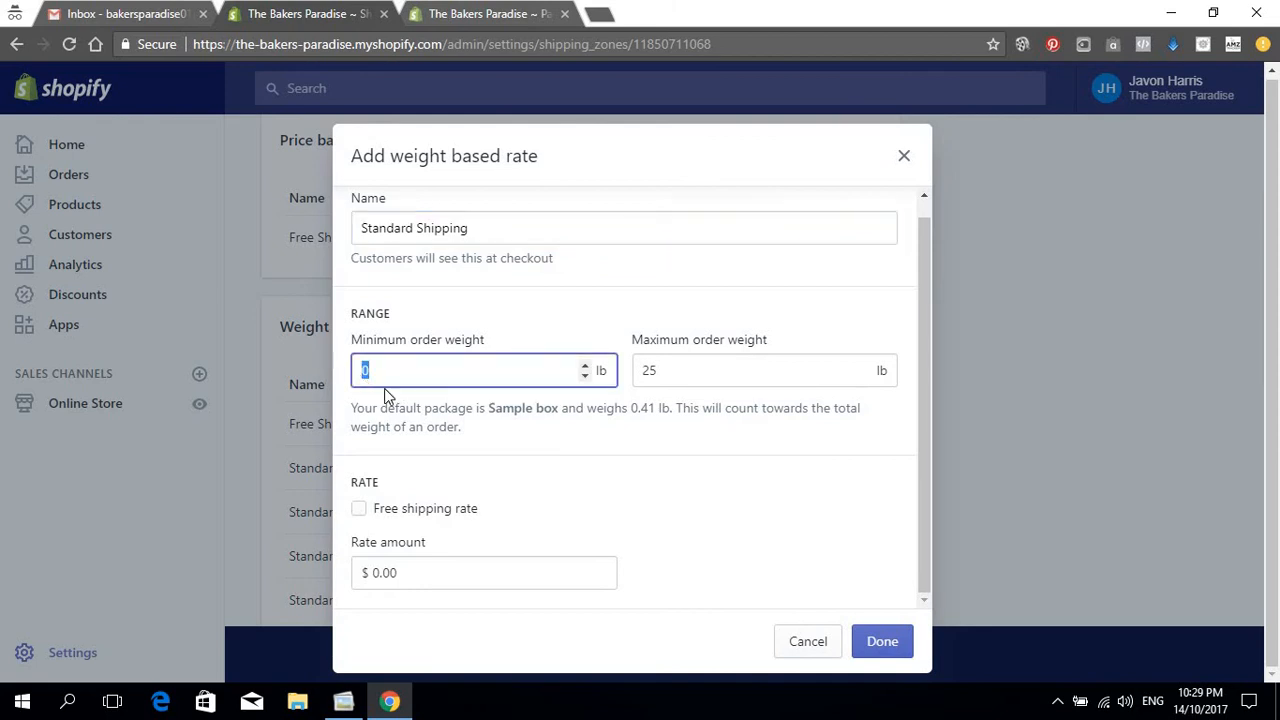
pyautogui.write('5')
pyautogui.doubleClick(682, 375)
pyautogui.write('5.')
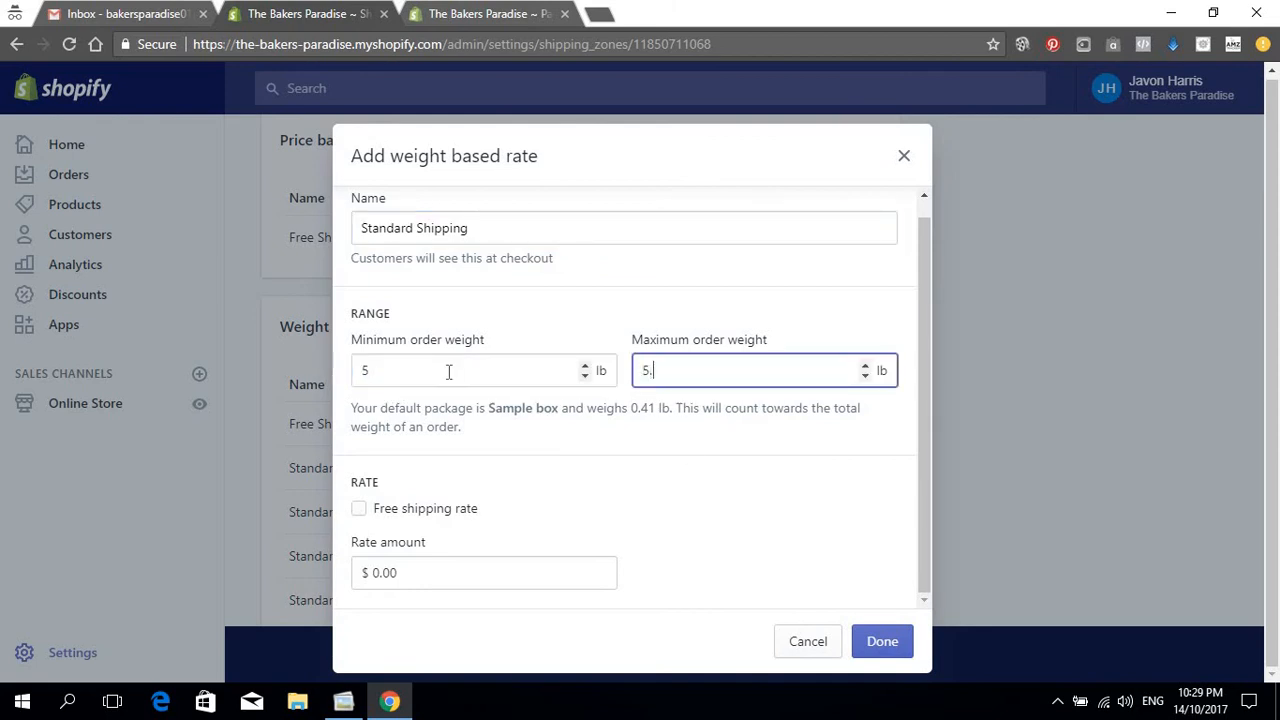
pyautogui.doubleClick(400, 572)
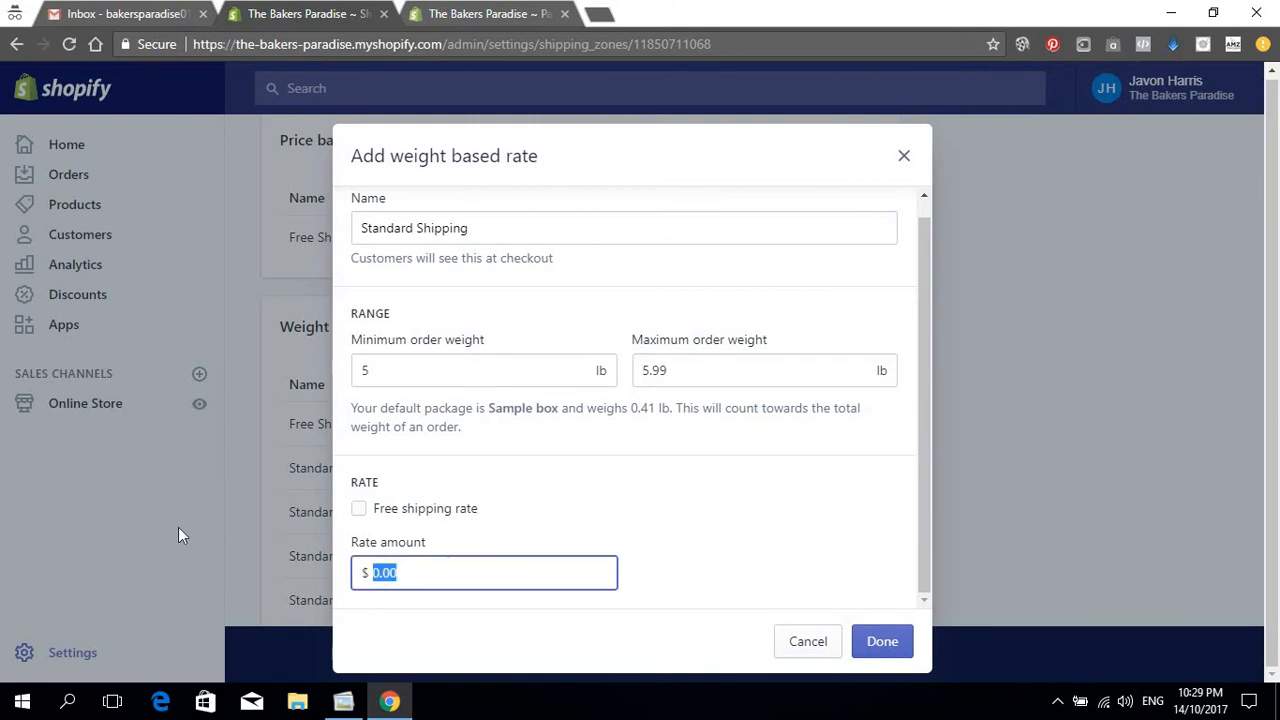
pyautogui.write('9.99')
pyautogui.click(885, 641)
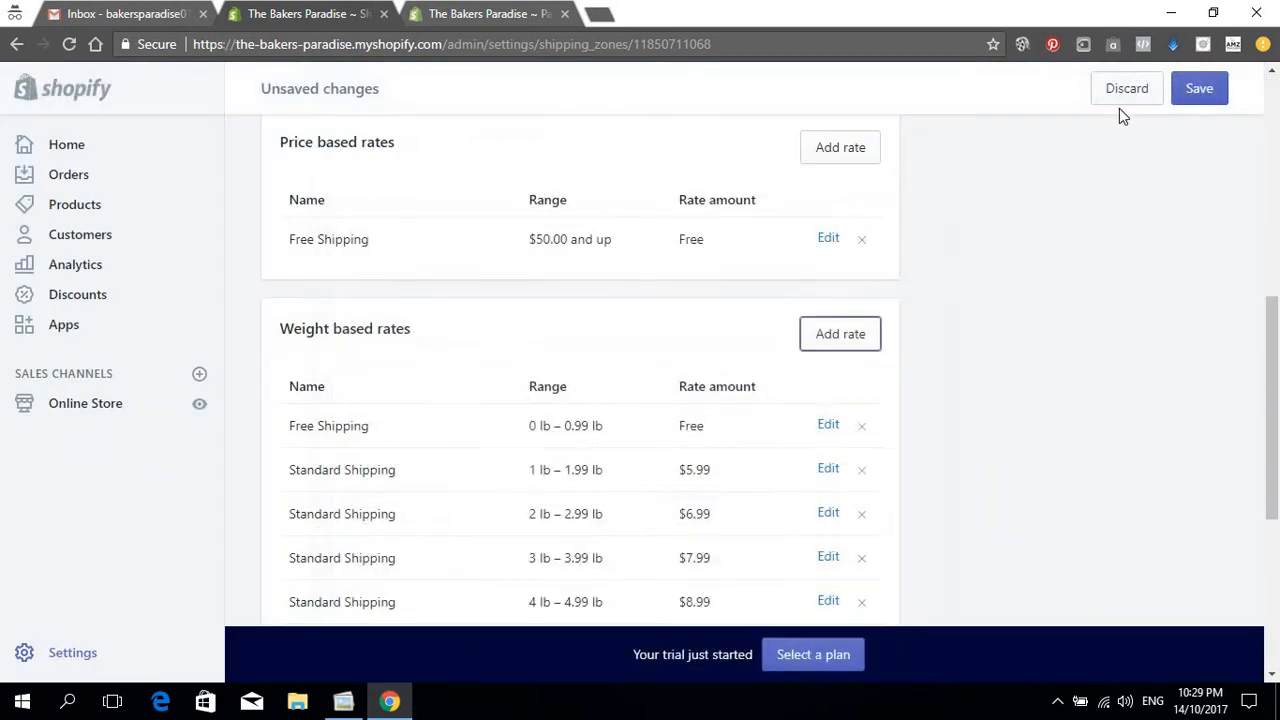
# Step: Save the Domestic zone's new weight rates and open another weight-based rate form
pyautogui.click(1203, 96)
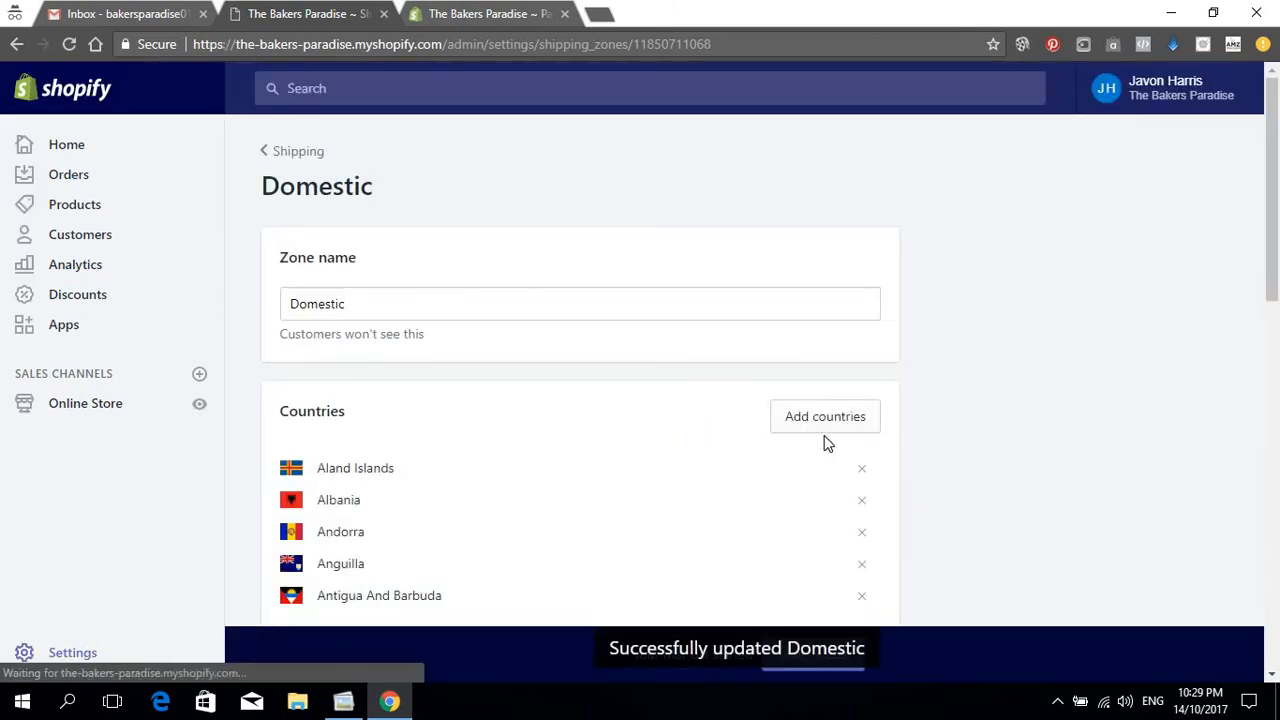
pyautogui.scroll(-5, 783, 406)
pyautogui.scroll(-5, 783, 406)
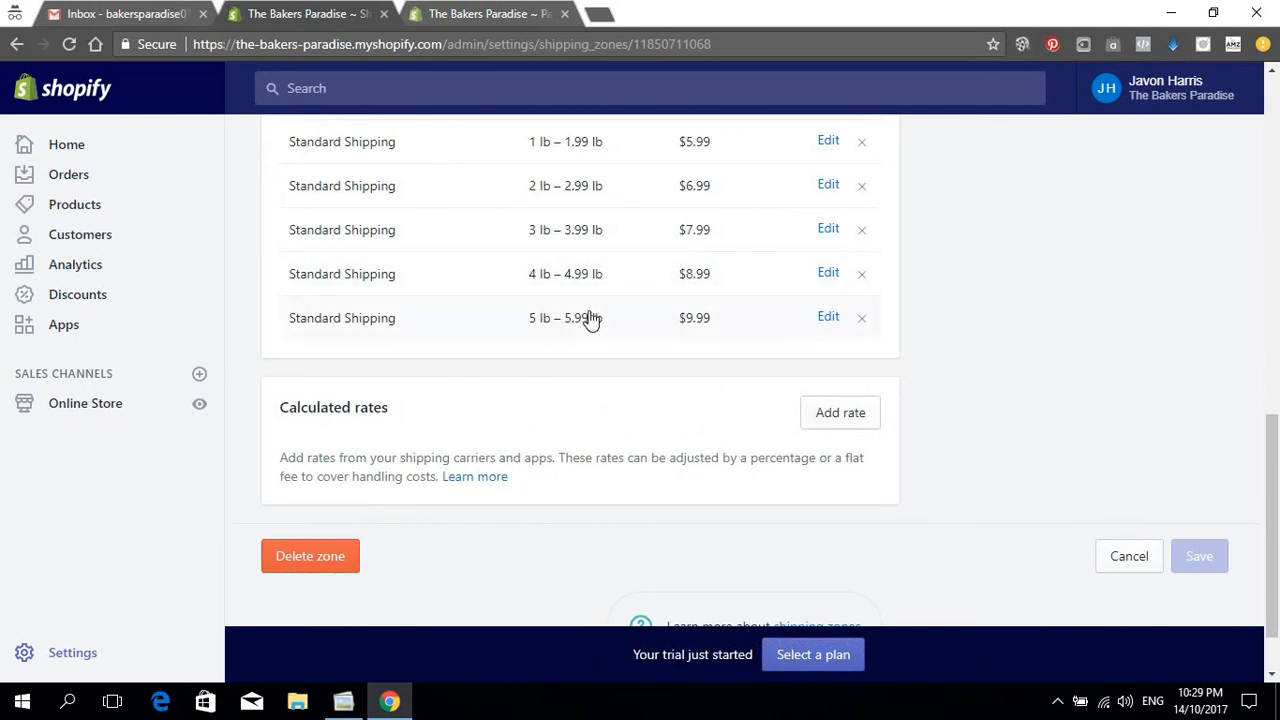
pyautogui.scroll(3, 486, 309)
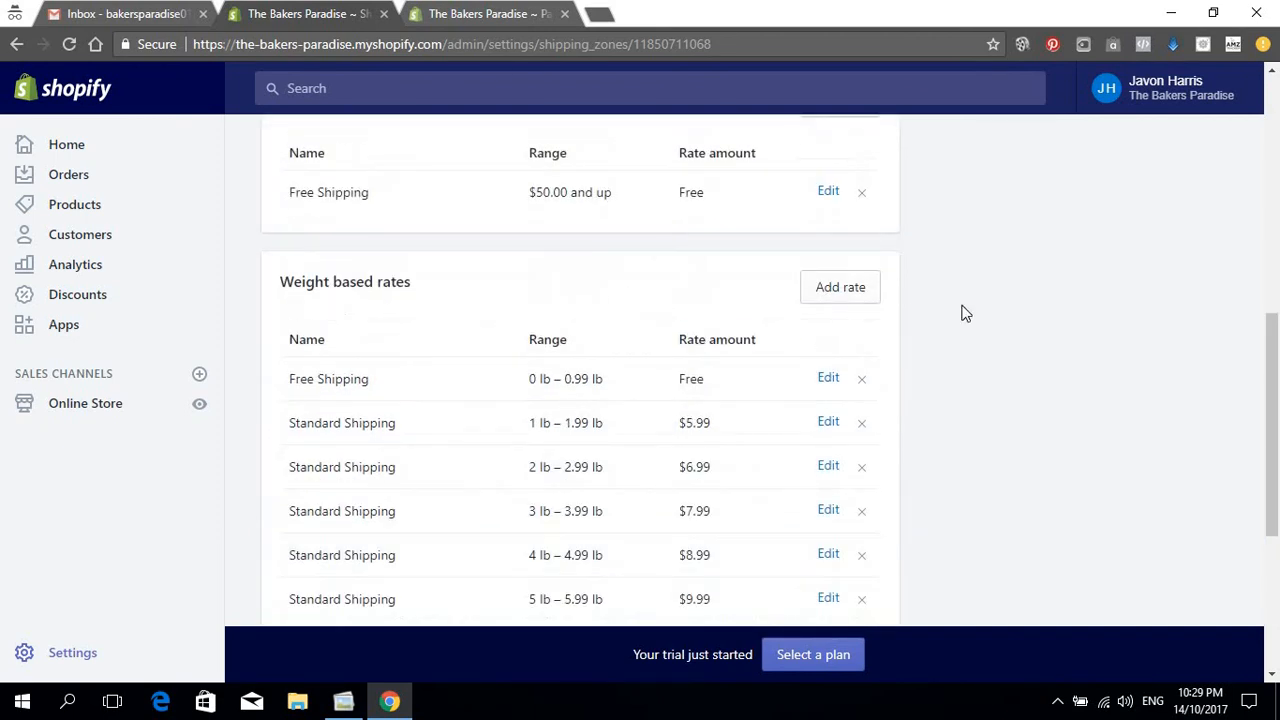
pyautogui.click(838, 292)
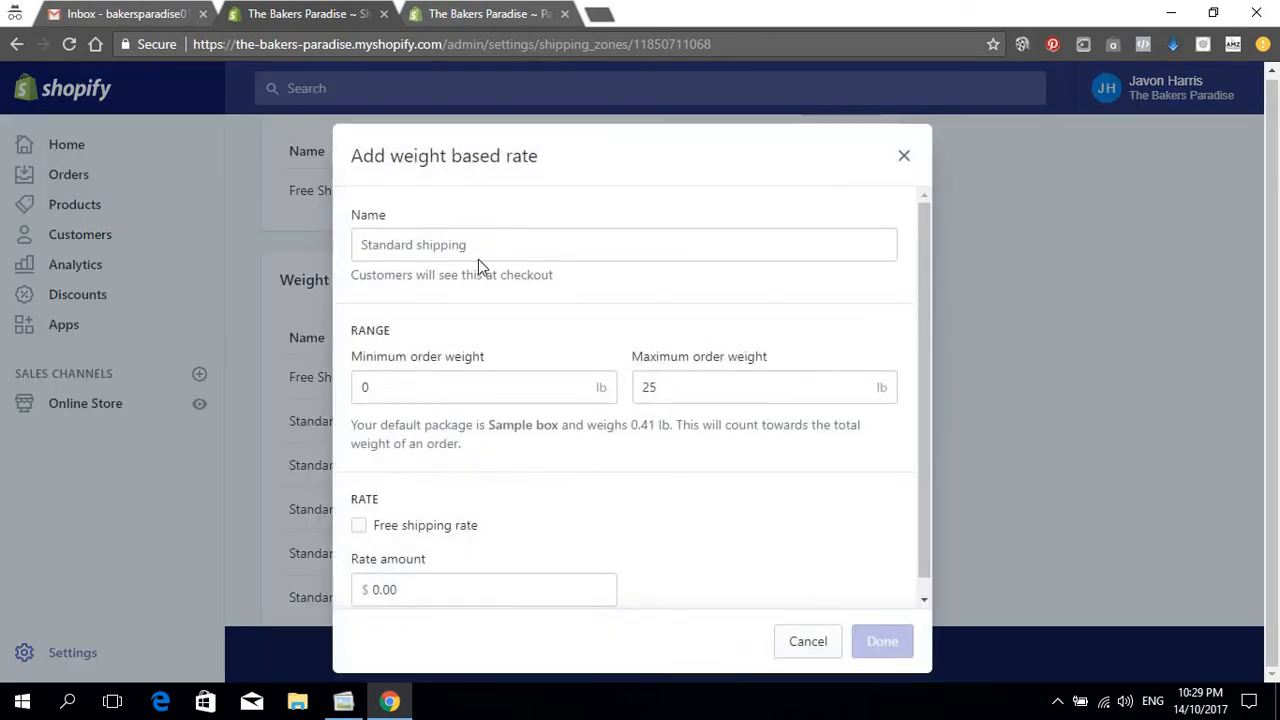
# Step: Add a $50.00 Standard Shipping rate for orders weighing 16–25 lb
pyautogui.click(478, 250)
pyautogui.write('Standard Shipping')
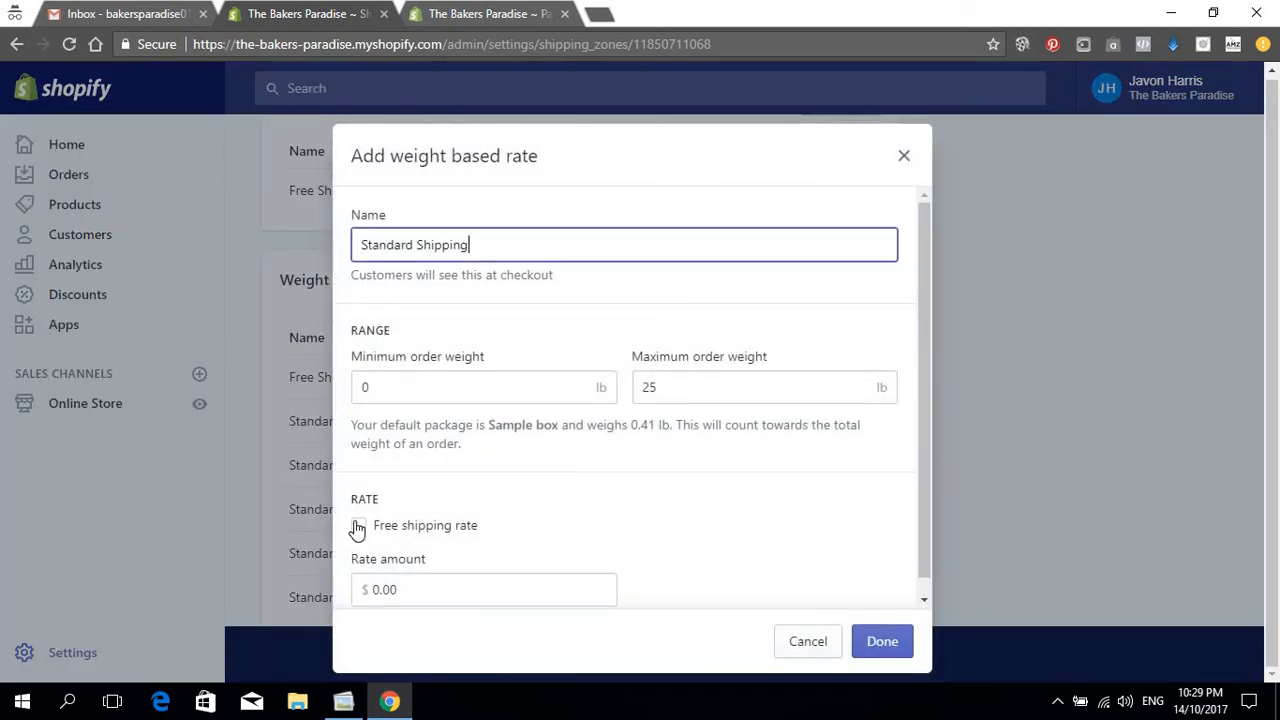
pyautogui.click(409, 389)
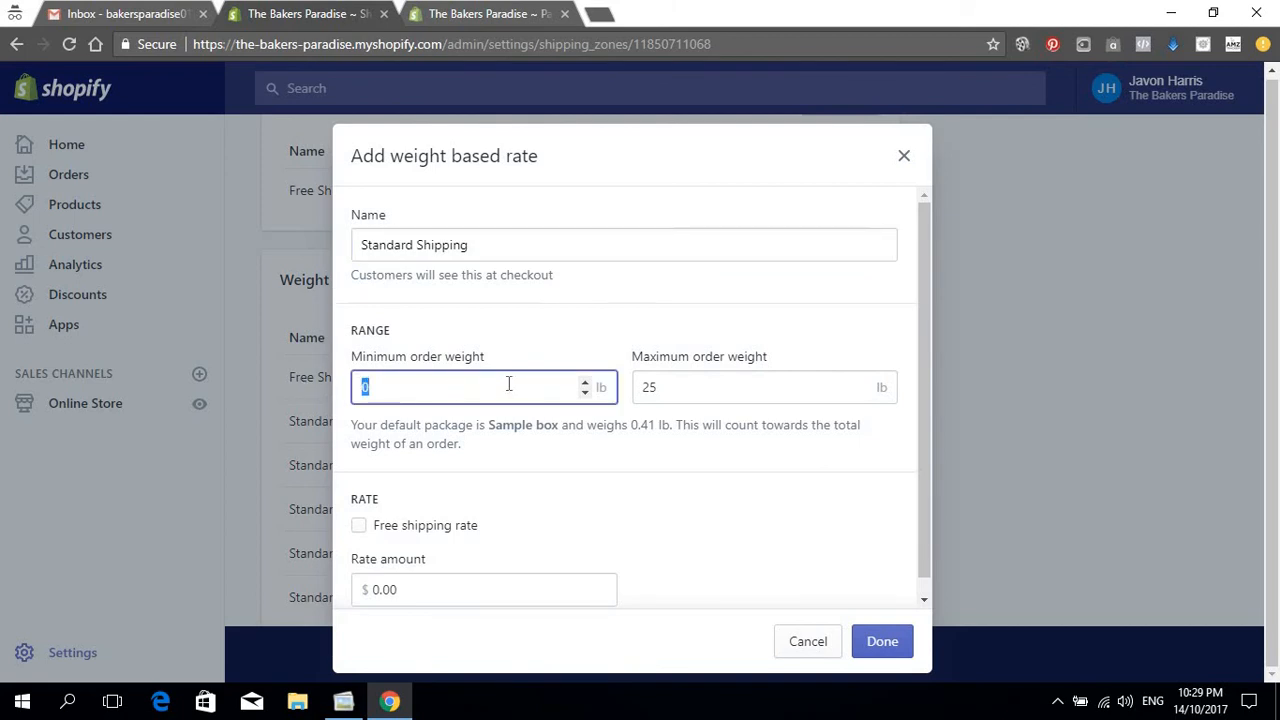
pyautogui.write('16')
pyautogui.click(720, 392)
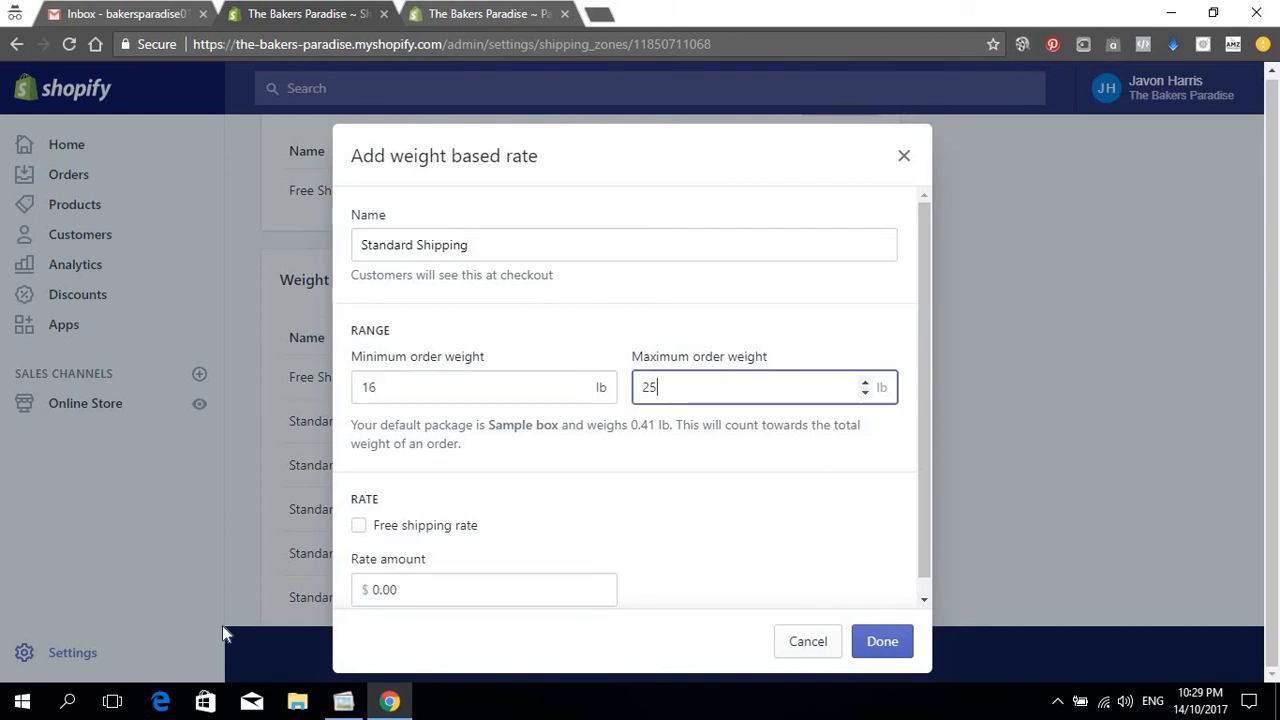
pyautogui.click(431, 591)
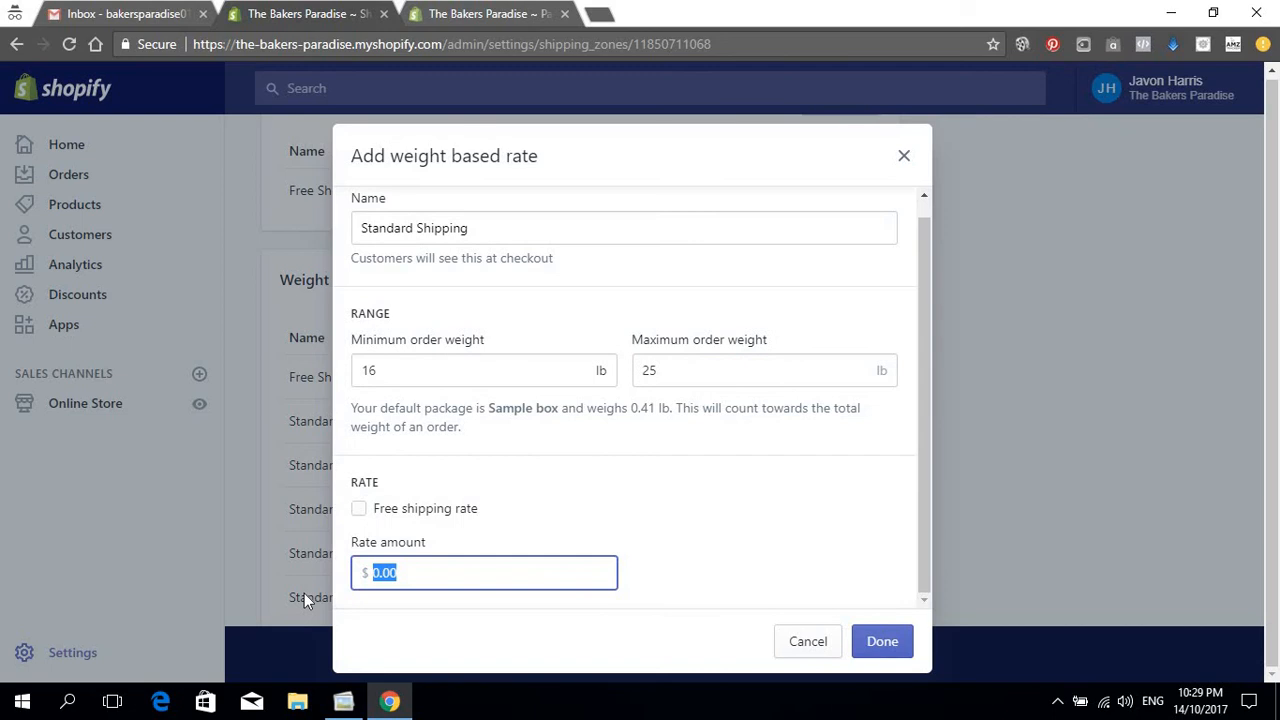
pyautogui.write('50')
pyautogui.click(590, 473)
pyautogui.click(880, 652)
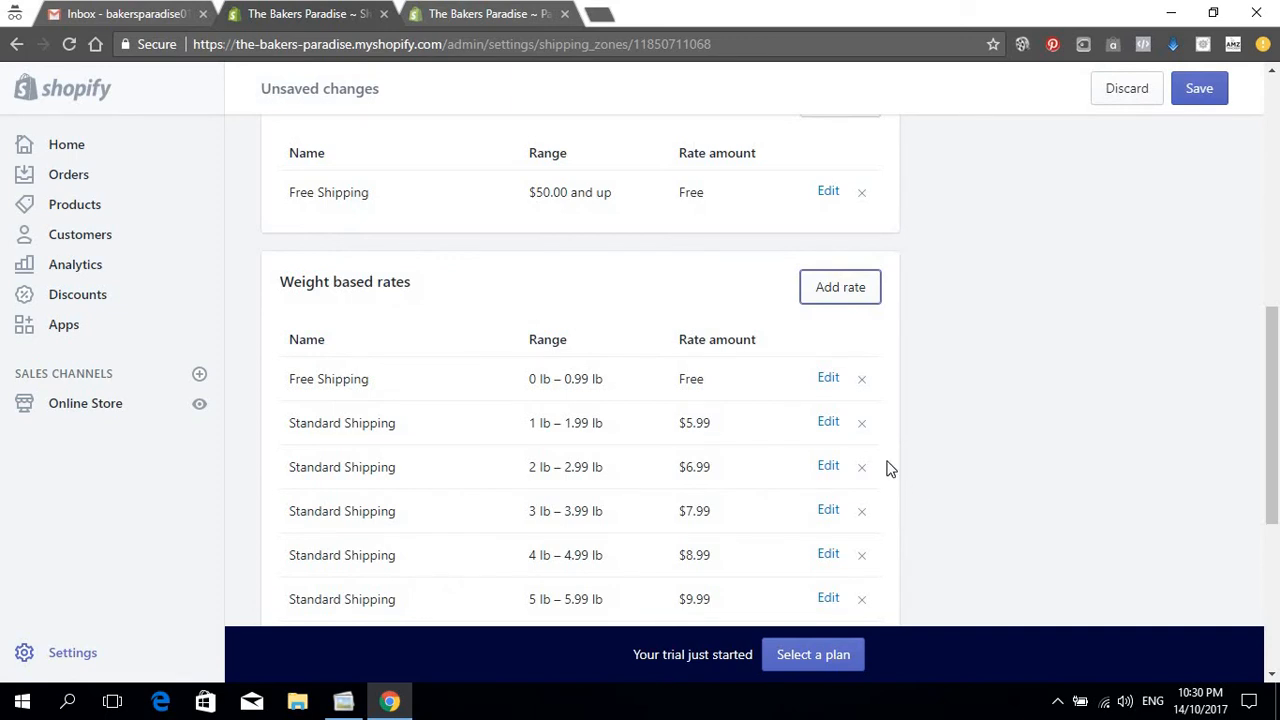
# Step: Add a $150.00 Standard Shipping rate for 26–50 lb orders and save the Domestic zone
pyautogui.scroll(-1, 860, 510)
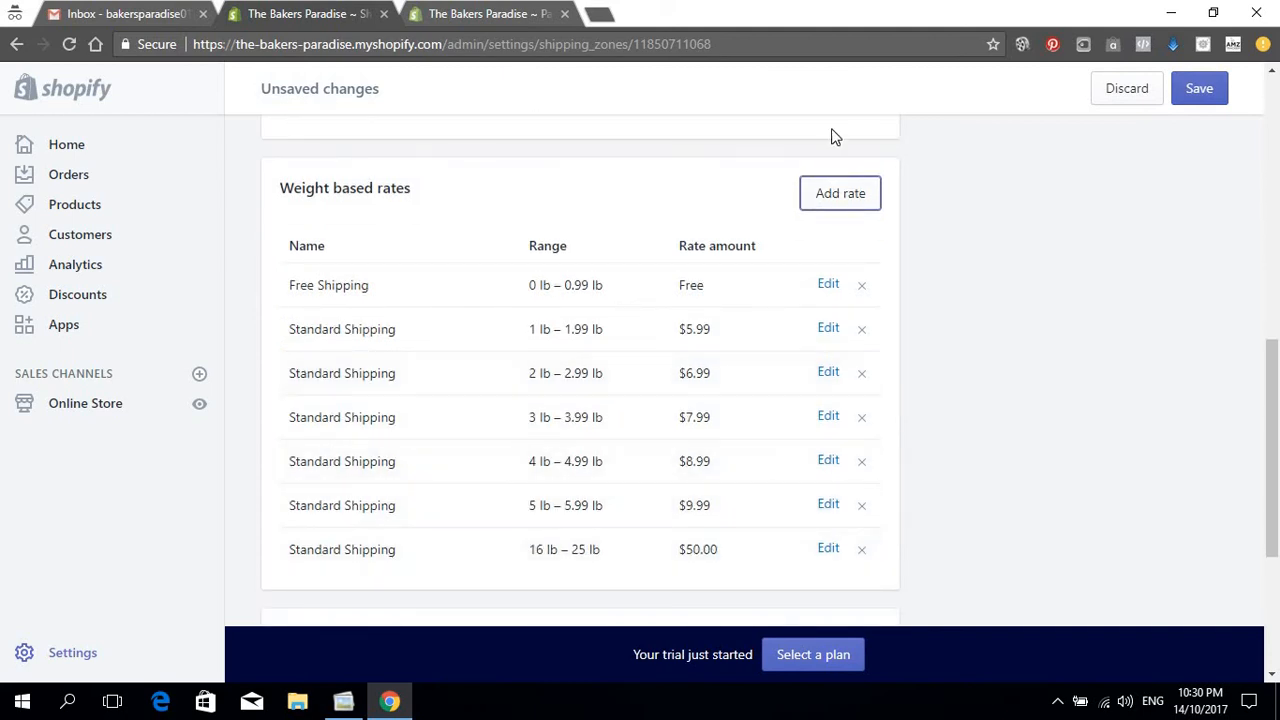
pyautogui.click(823, 203)
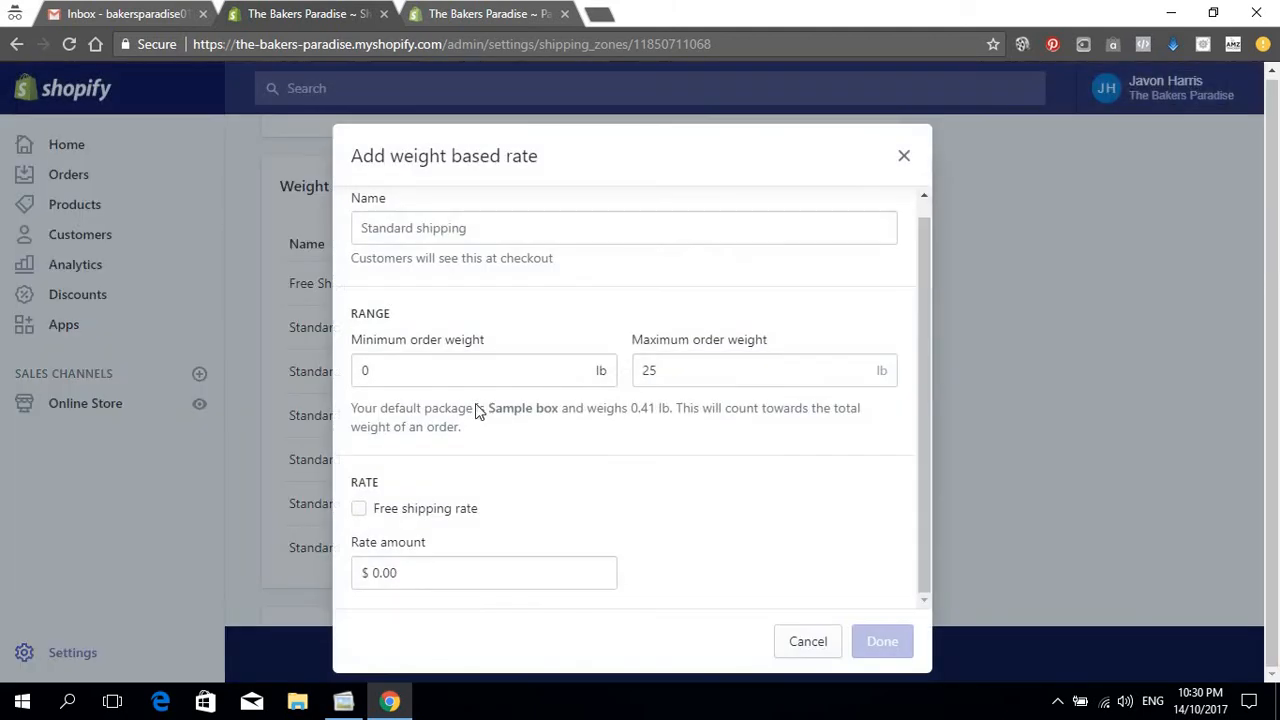
pyautogui.click(453, 229)
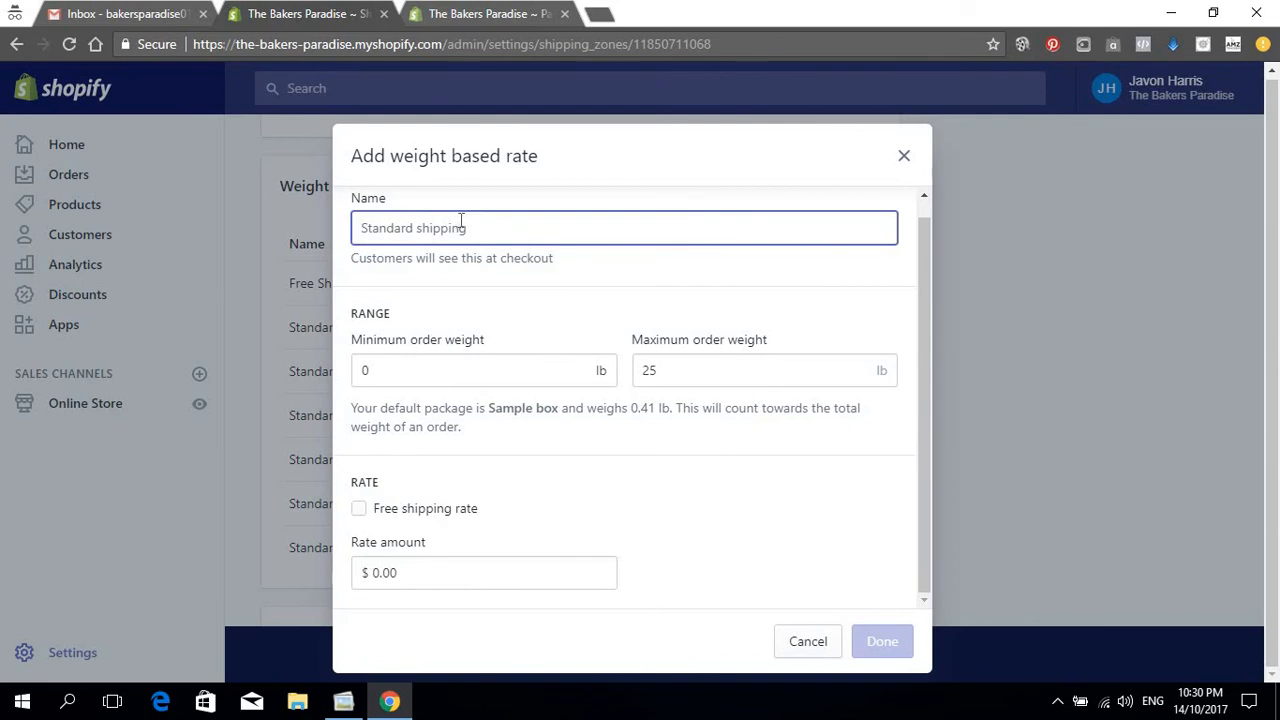
pyautogui.write('Standard Shipping')
pyautogui.doubleClick(366, 370)
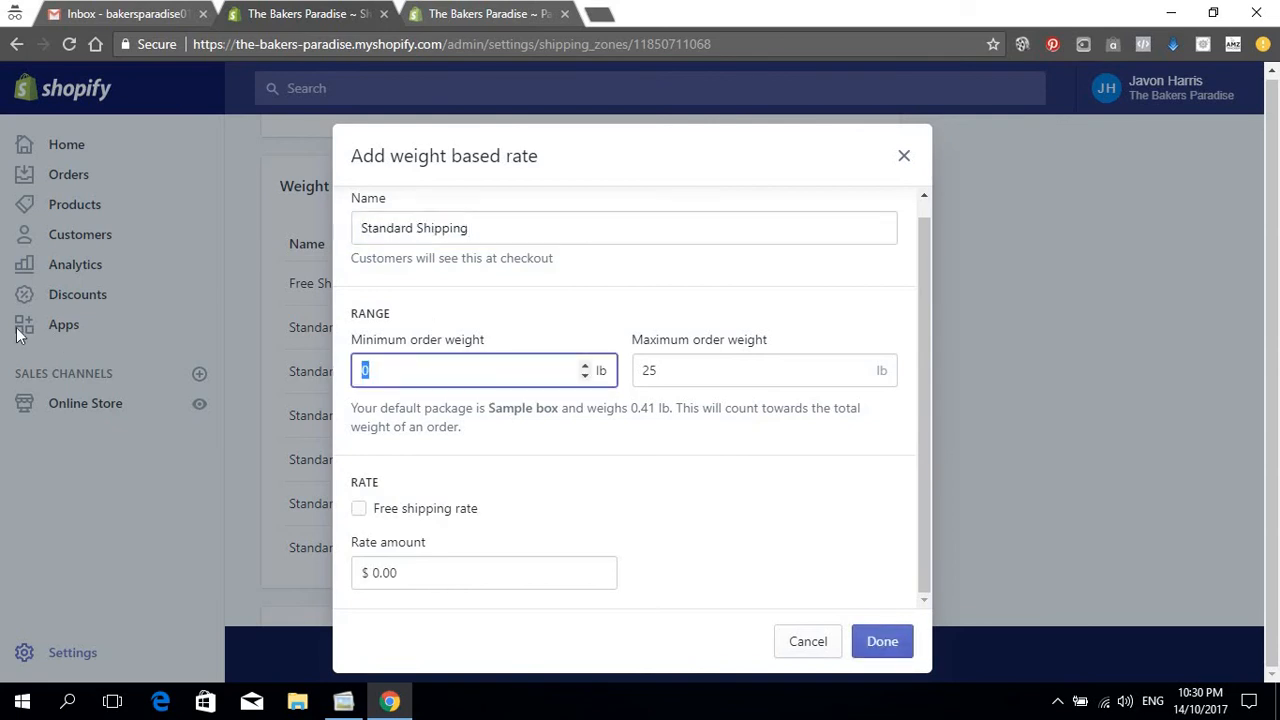
pyautogui.write('26')
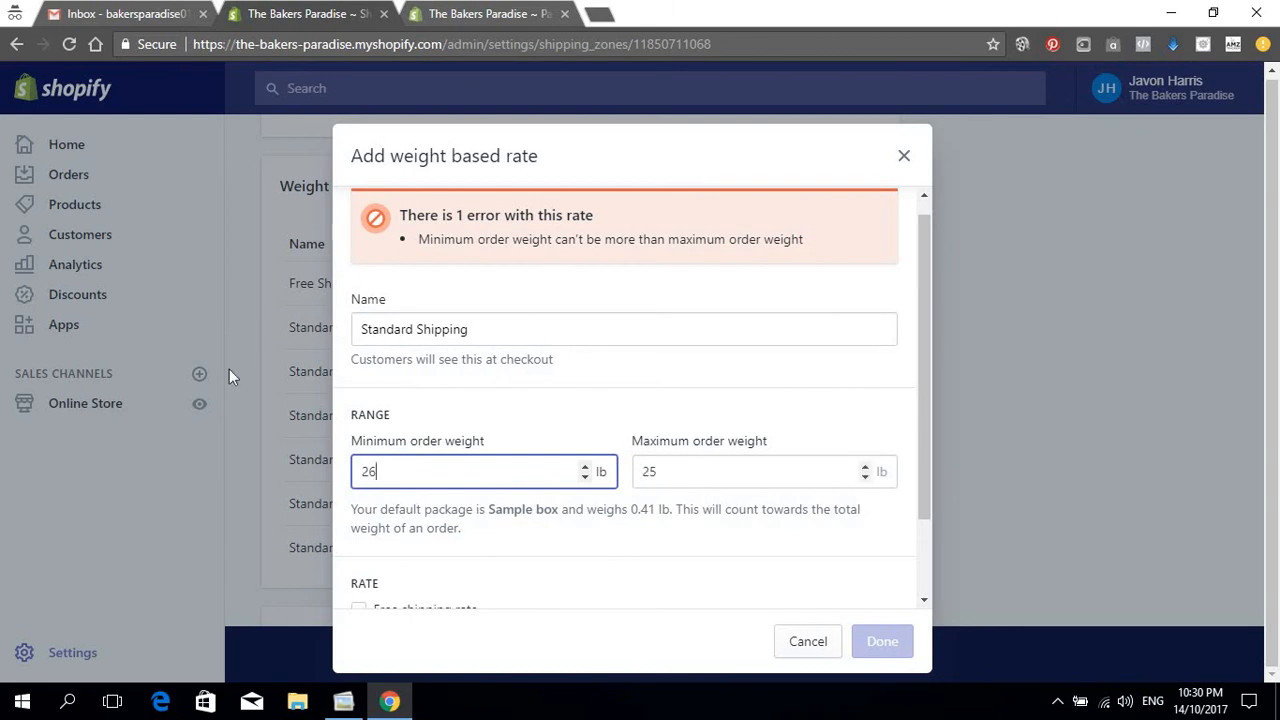
pyautogui.press('Tab')
pyautogui.write('50')
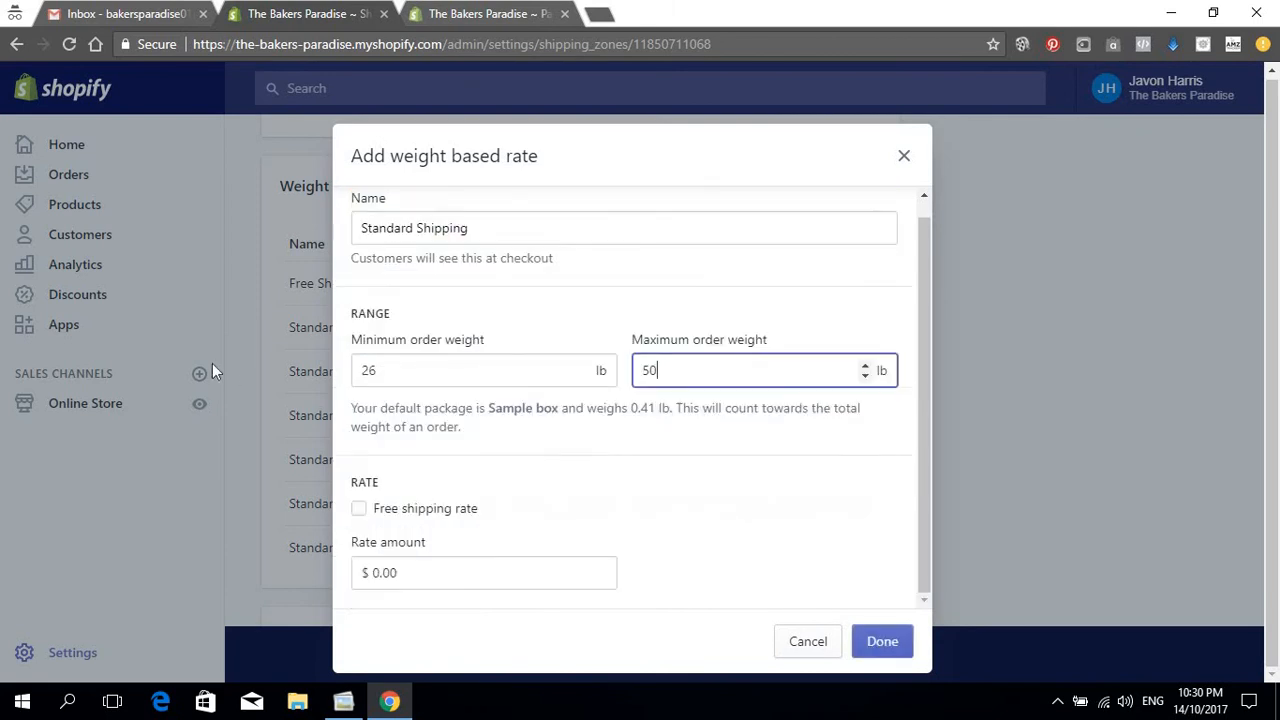
pyautogui.click(512, 568)
pyautogui.hotkey('ctrl', 'a')
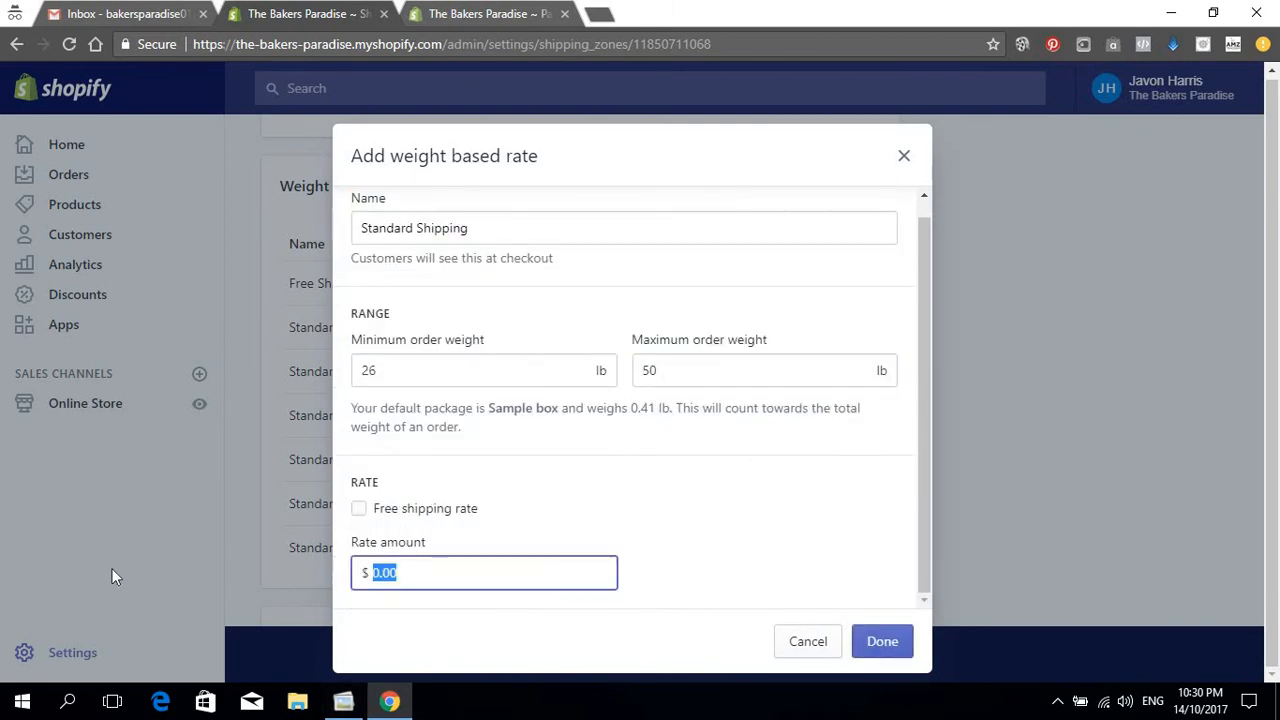
pyautogui.write('150')
pyautogui.click(860, 645)
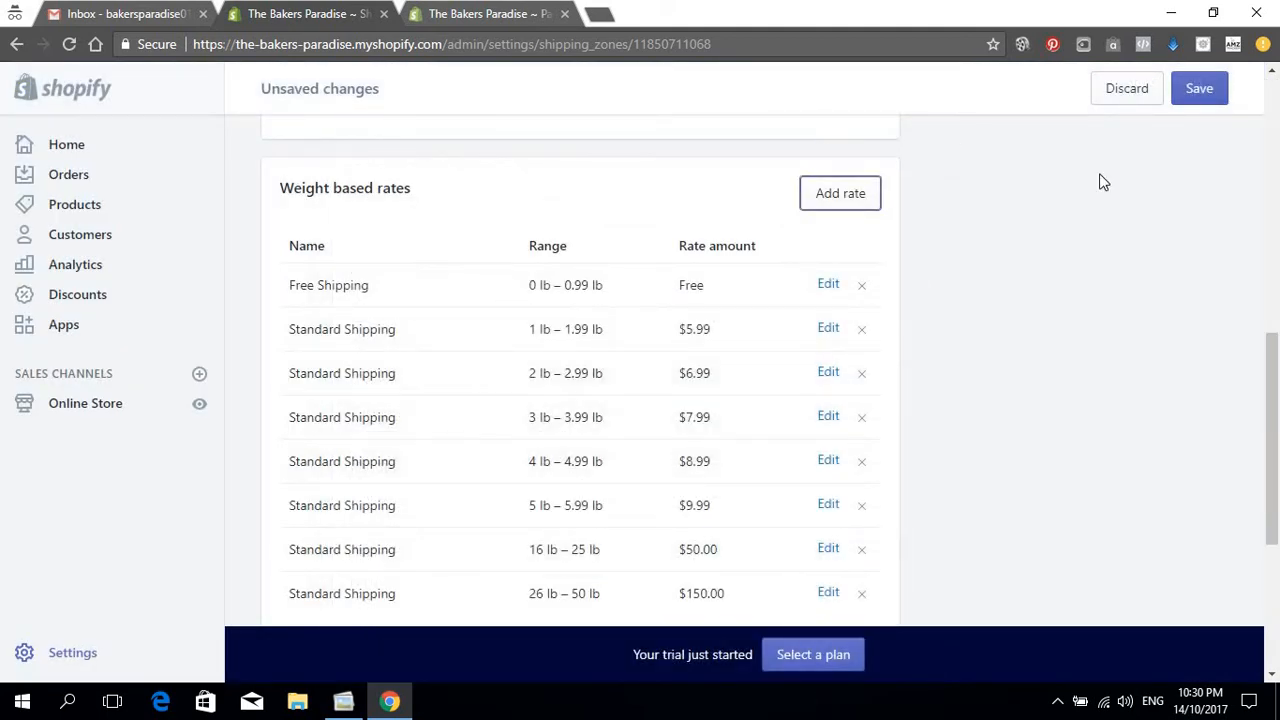
pyautogui.click(1182, 100)
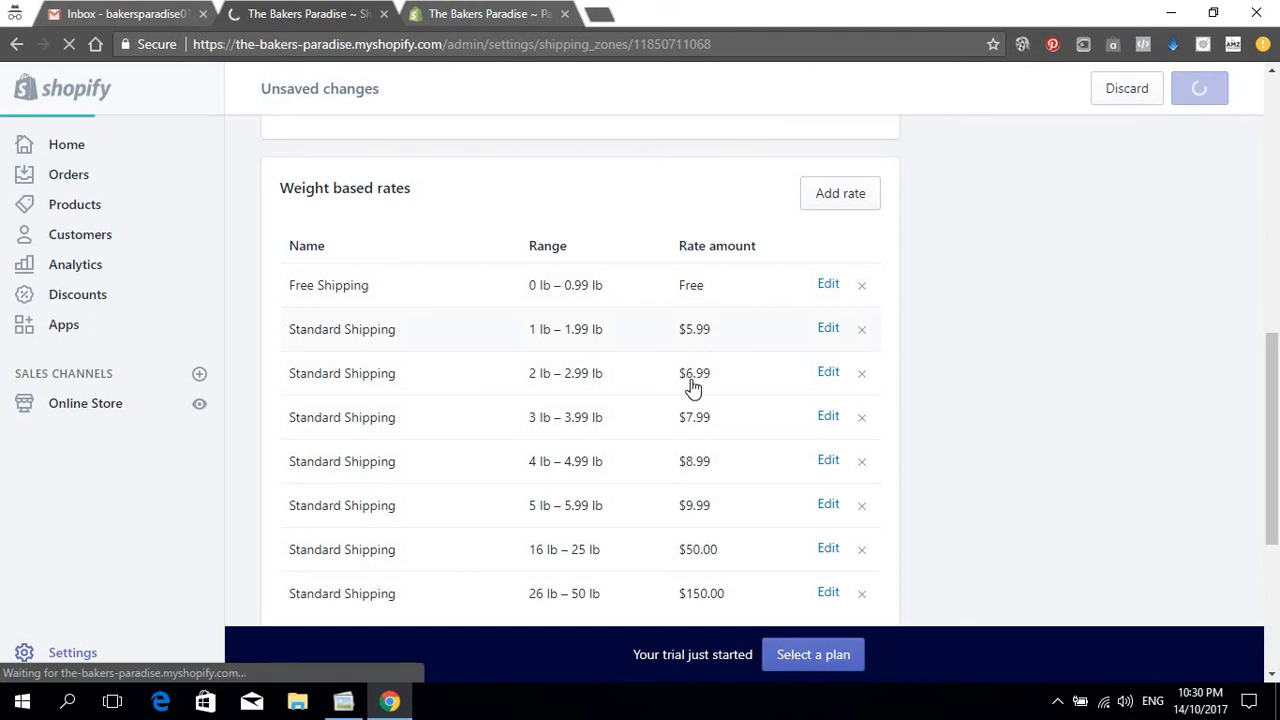
# Step: Review the Domestic zone's Standard Shipping rates, then go back to the Shipping overview
pyautogui.scroll(-2, 700, 410)
pyautogui.scroll(-2, 718, 432)
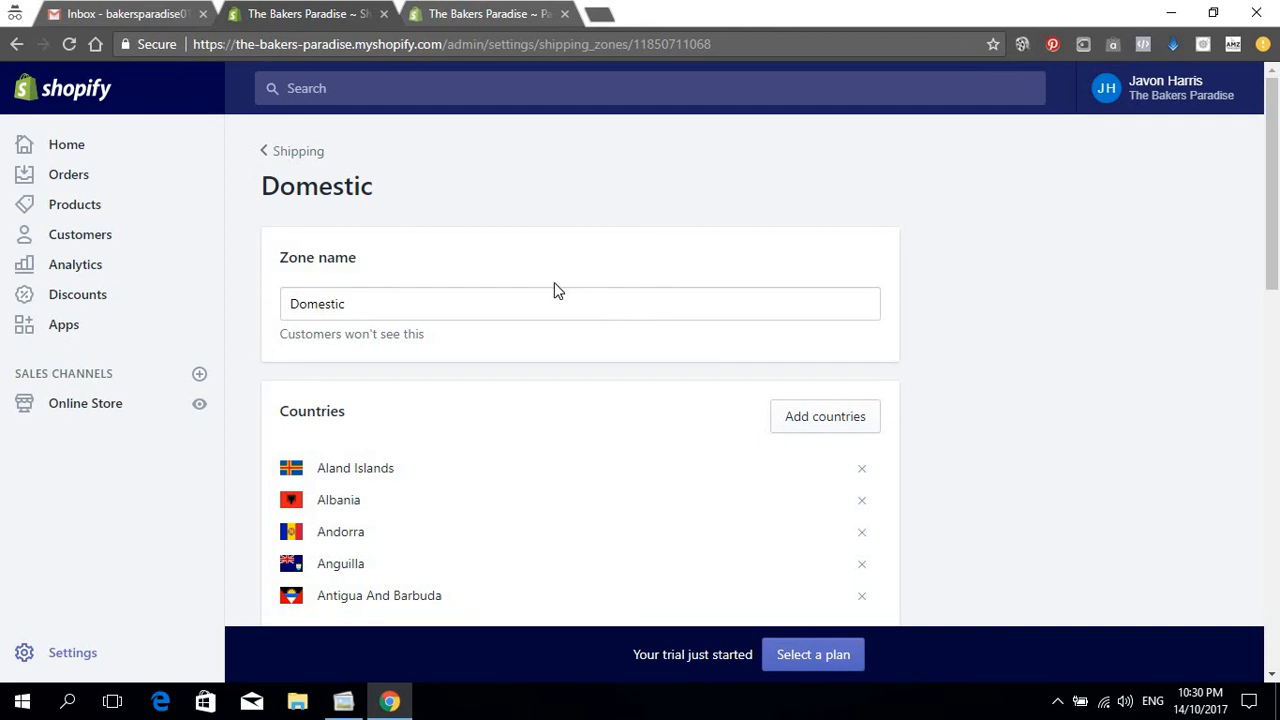
pyautogui.scroll(-3, 528, 360)
pyautogui.scroll(2, 437, 451)
pyautogui.scroll(1, 387, 359)
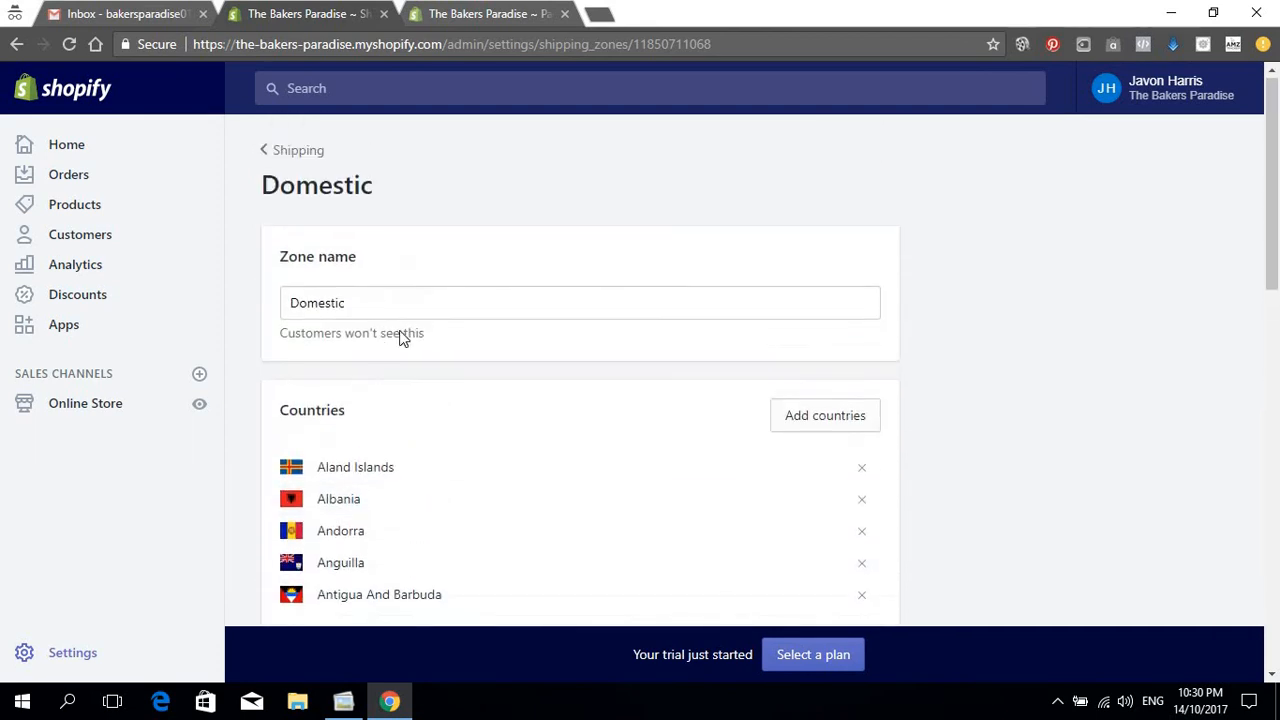
pyautogui.scroll(-8, 437, 394)
pyautogui.scroll(-2, 560, 362)
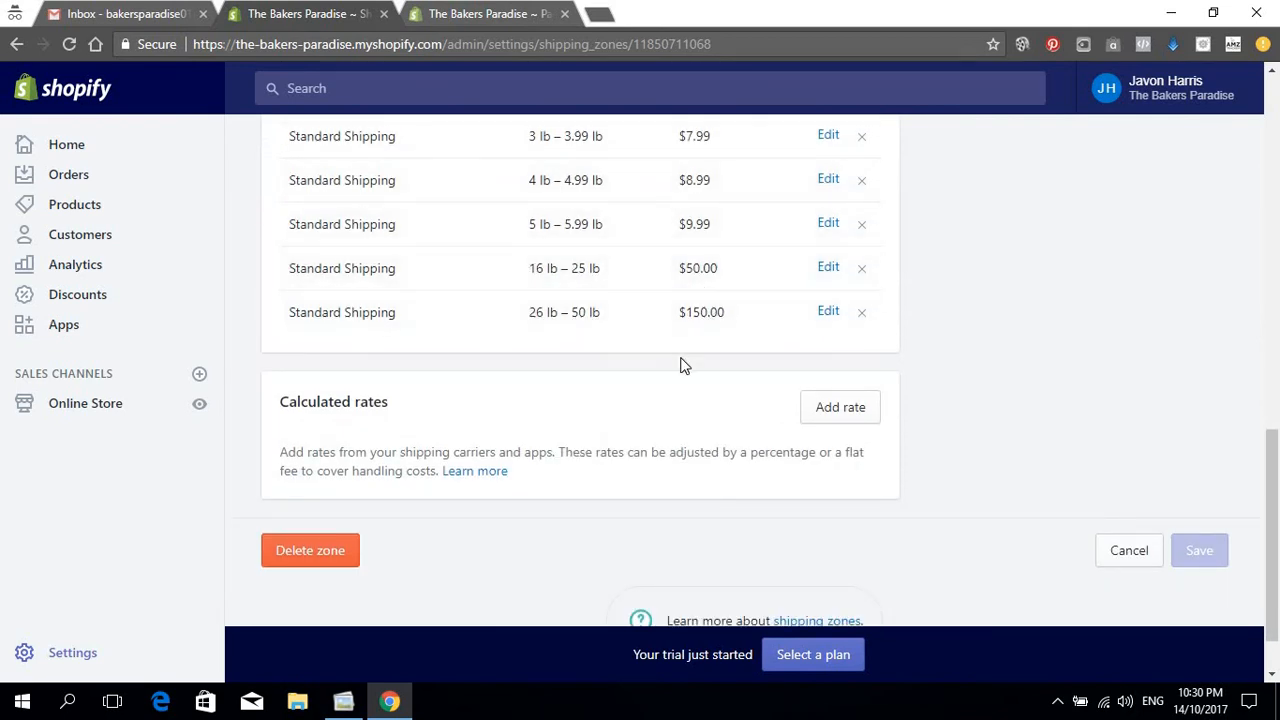
pyautogui.scroll(7, 540, 334)
pyautogui.scroll(3, 378, 287)
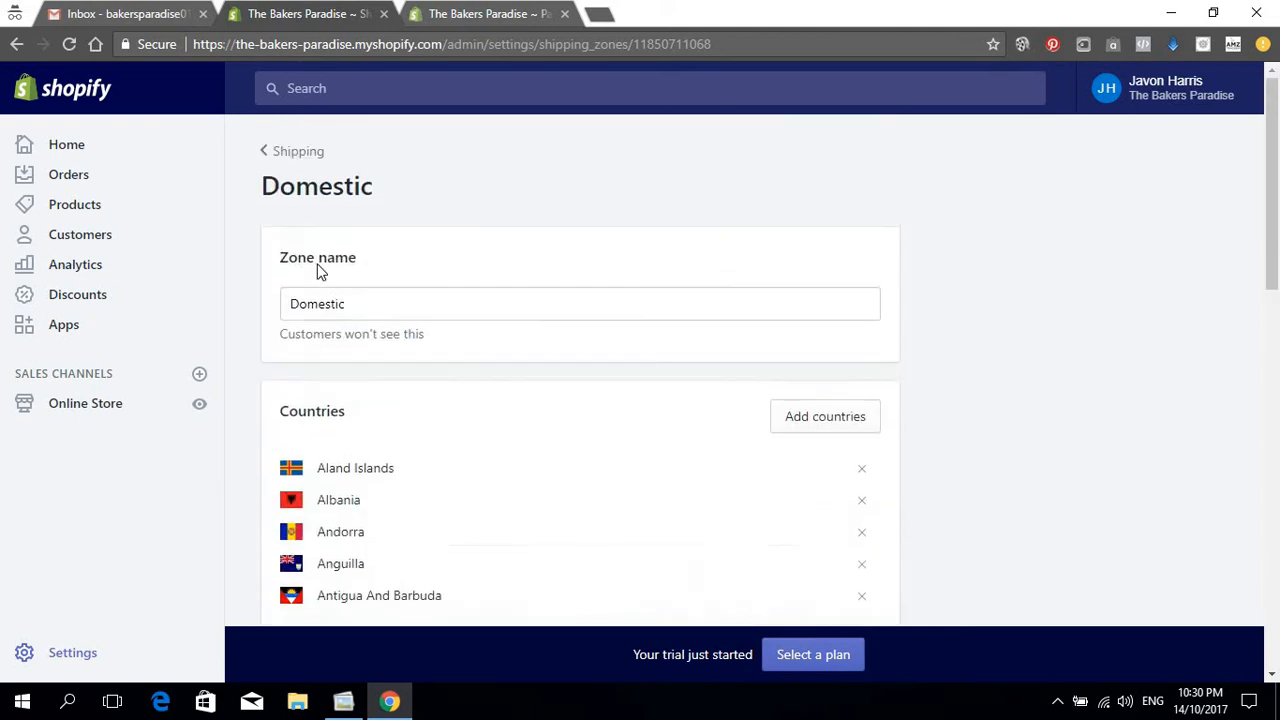
pyautogui.click(266, 155)
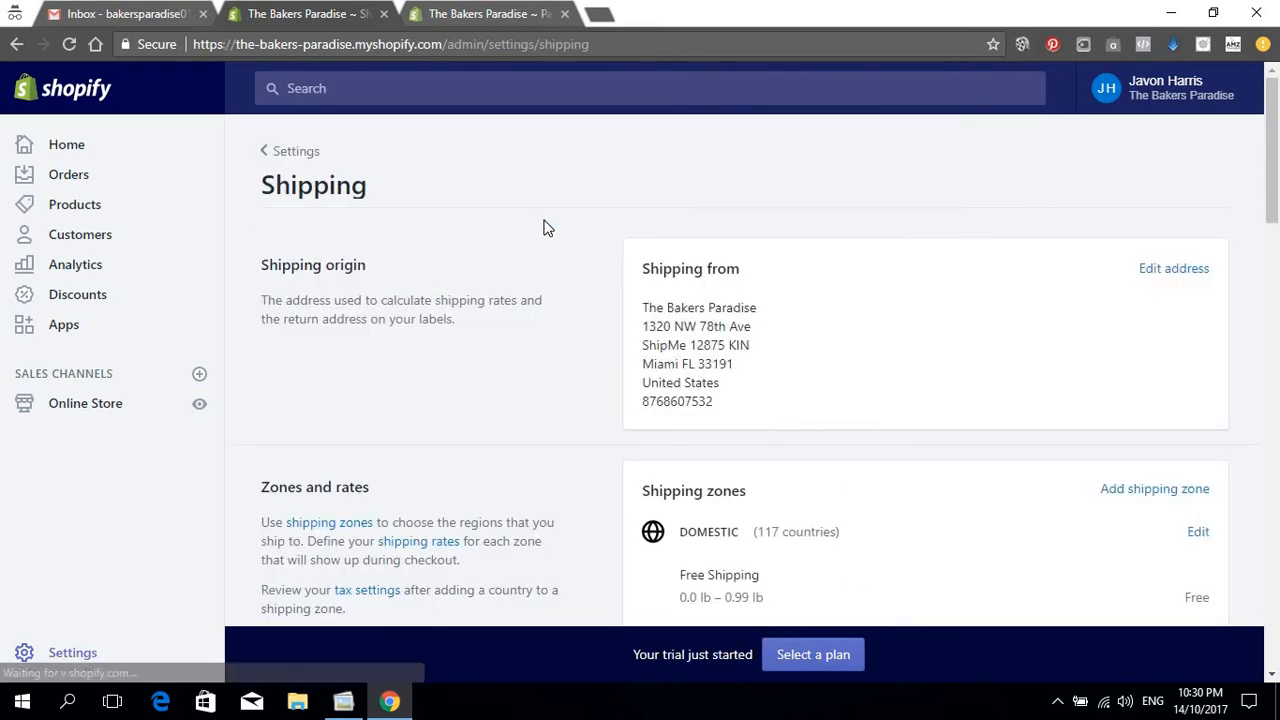
# Step: Go to the main Settings page and open the Shipping settings
pyautogui.click(72, 655)
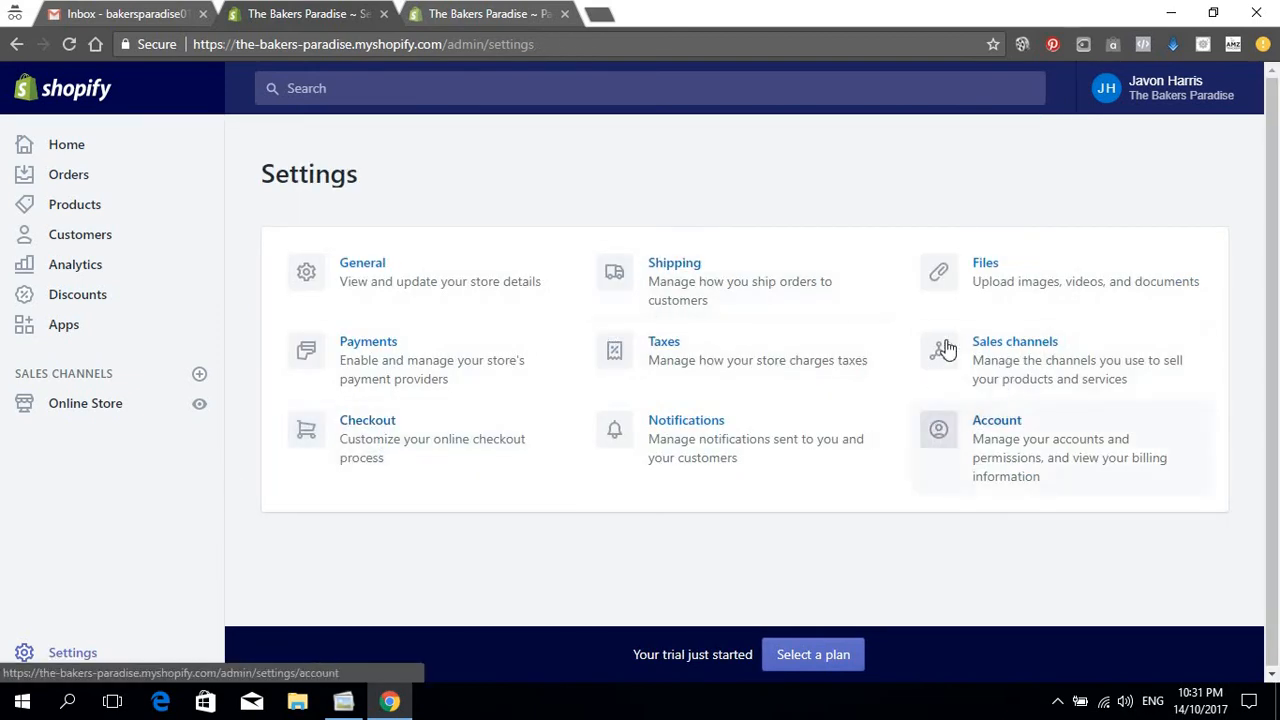
pyautogui.click(735, 304)
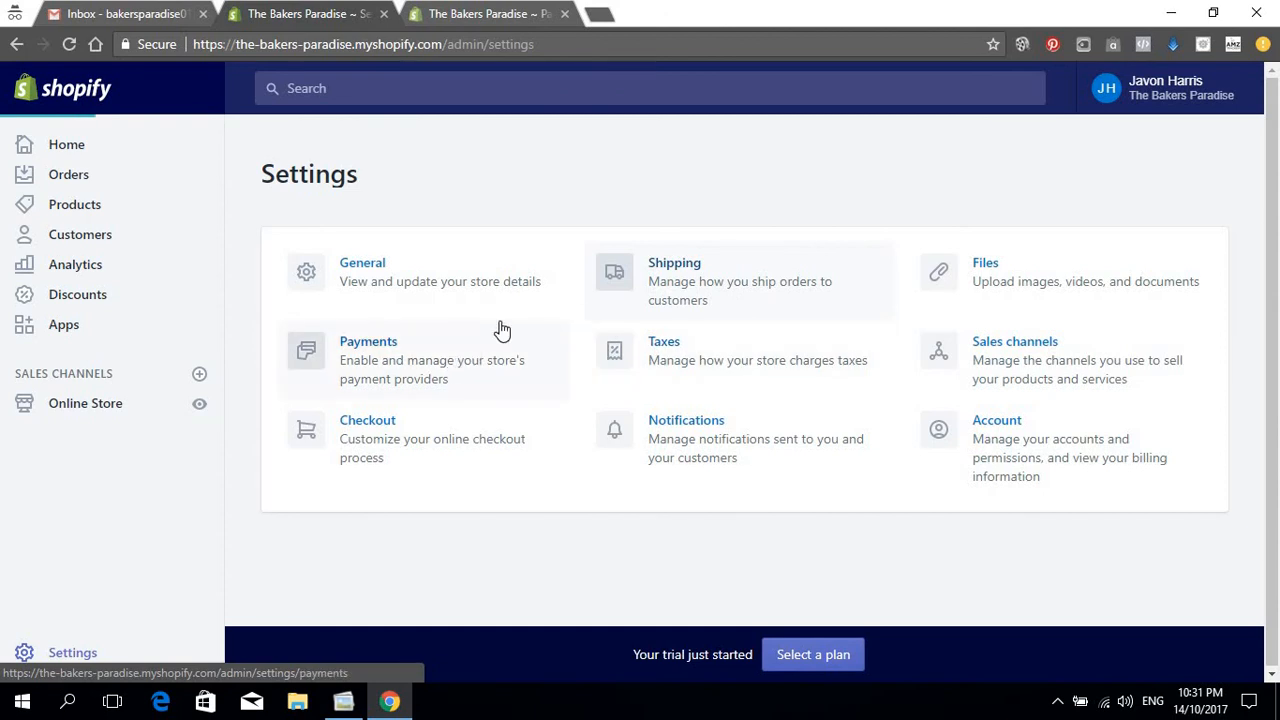
pyautogui.scroll(-3, 862, 370)
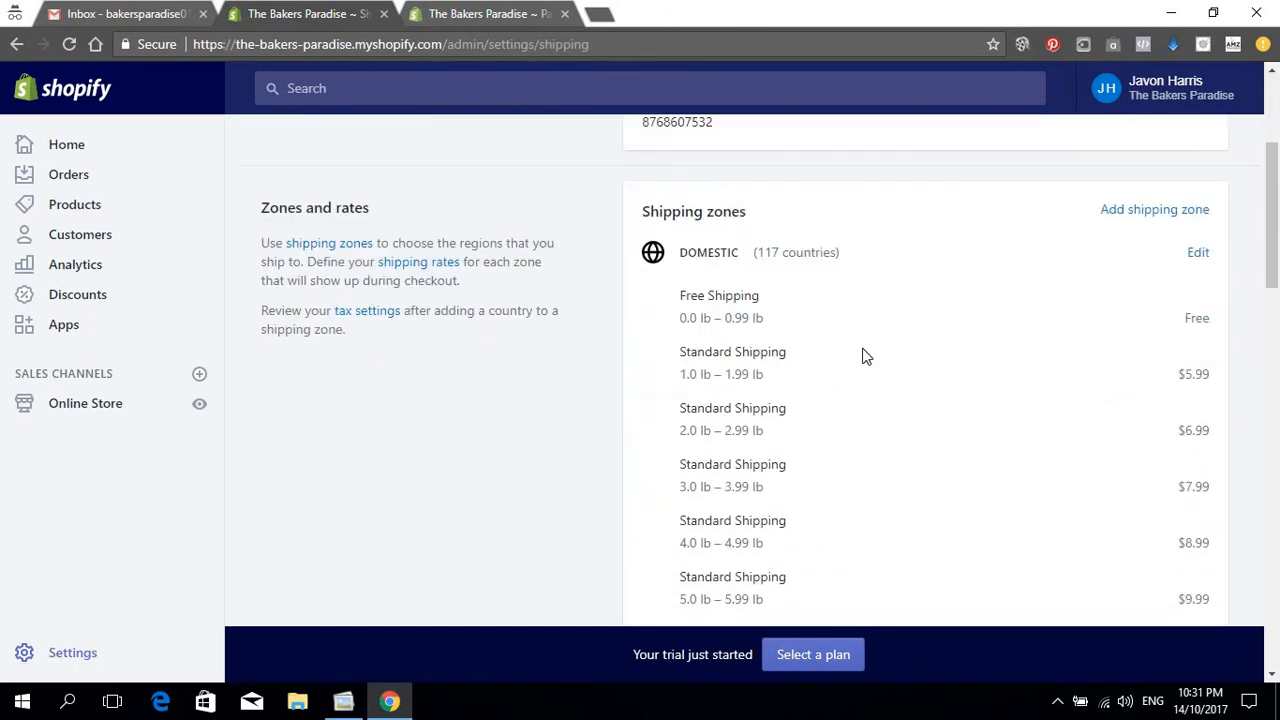
pyautogui.scroll(-3, 815, 289)
pyautogui.scroll(-3, 815, 290)
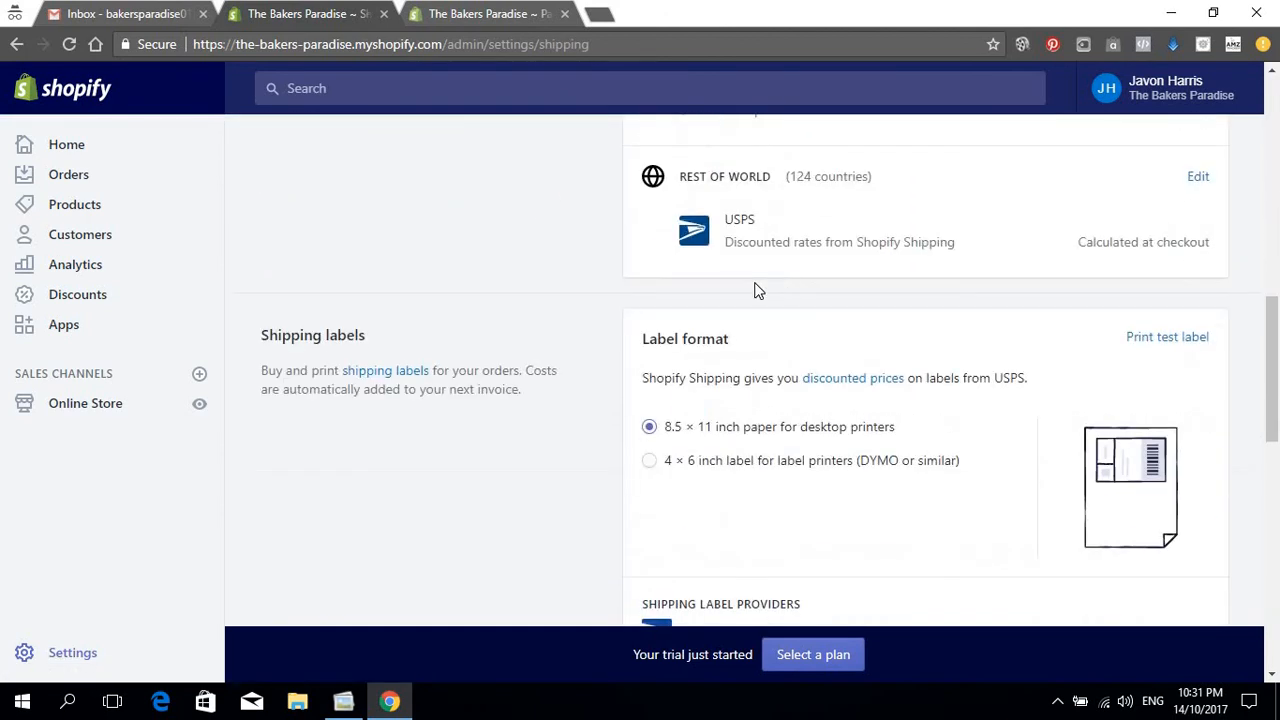
pyautogui.scroll(2, 1075, 275)
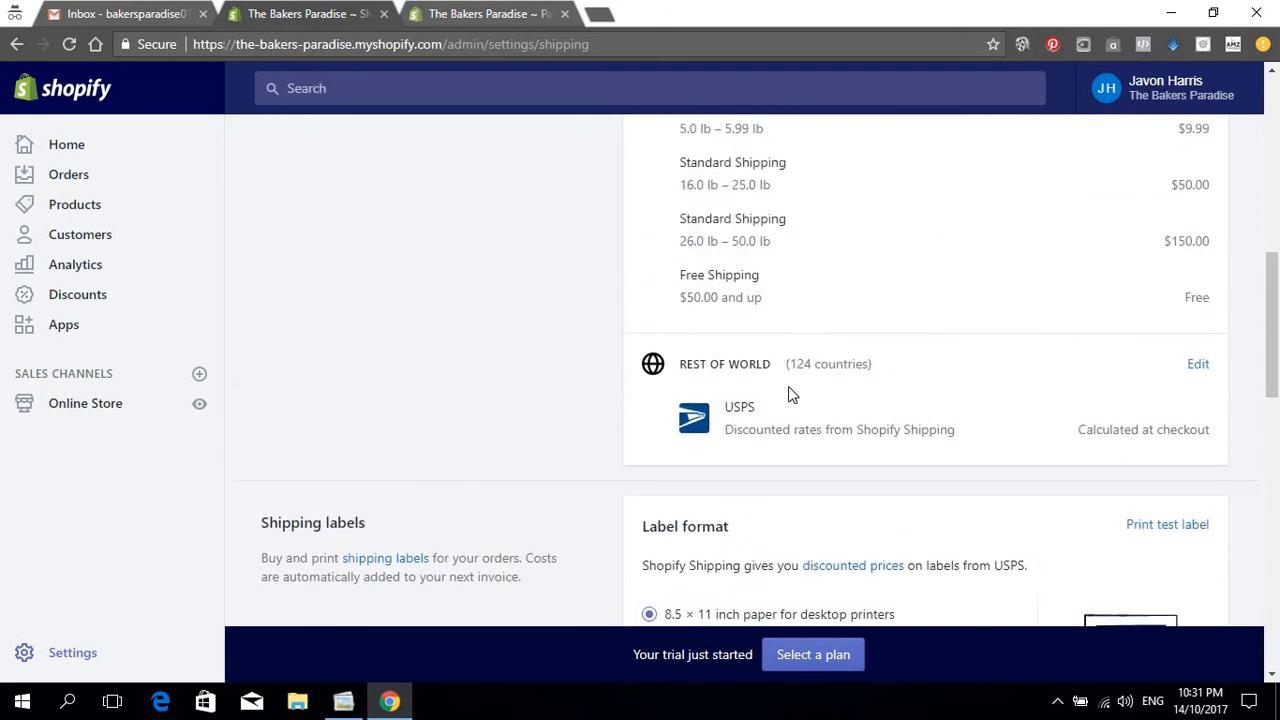
pyautogui.scroll(-2, 1059, 394)
# Step: Delete the Rest of world shipping zone and confirm the deletion
pyautogui.click(1196, 177)
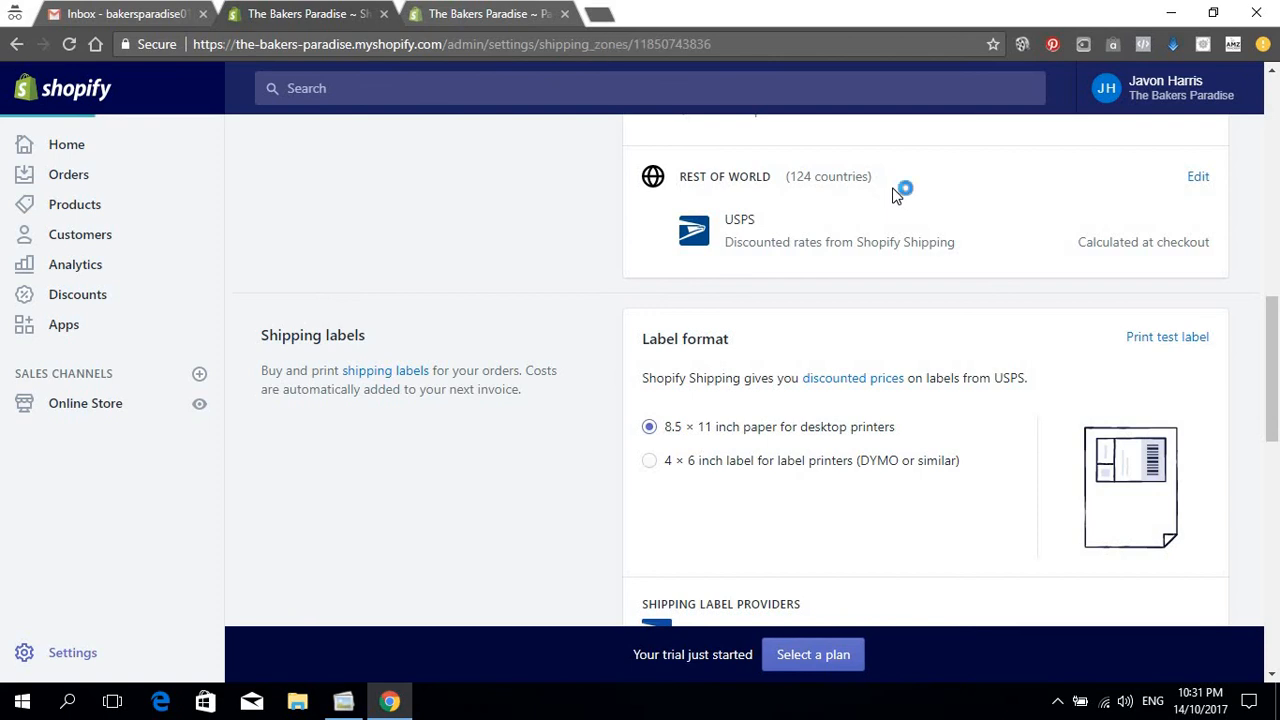
pyautogui.scroll(-10, 700, 330)
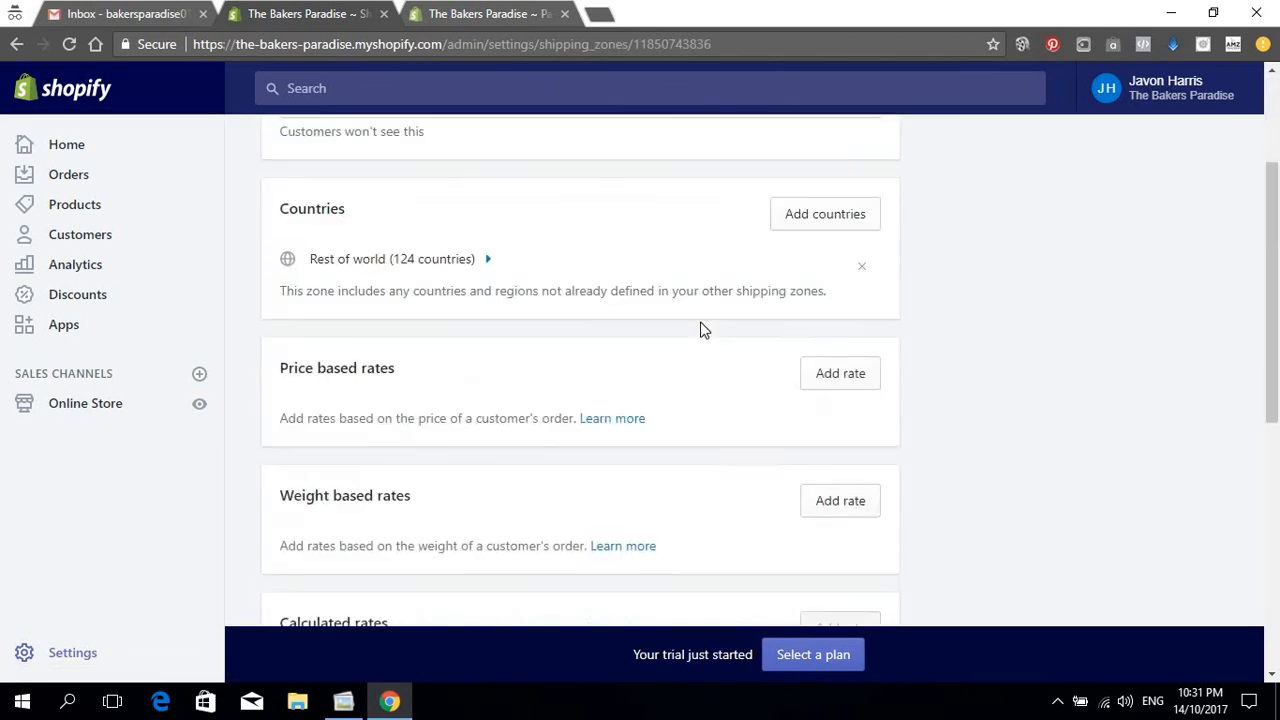
pyautogui.click(303, 480)
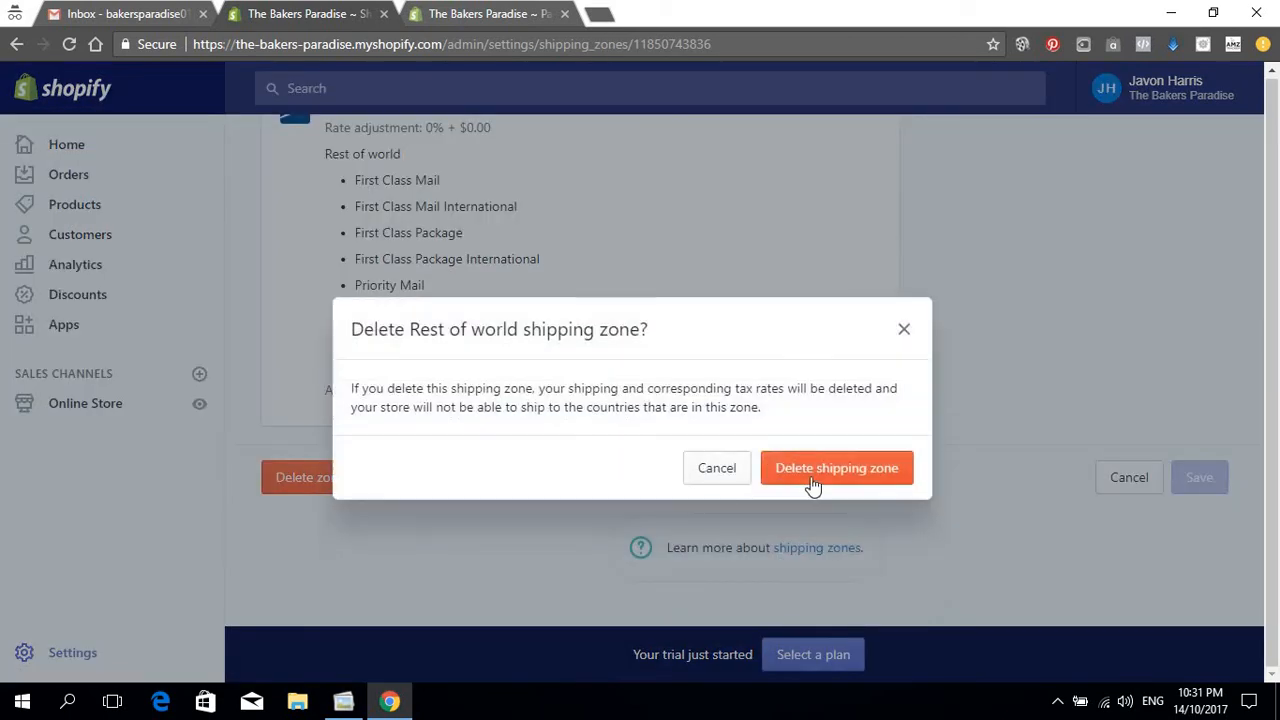
pyautogui.click(812, 475)
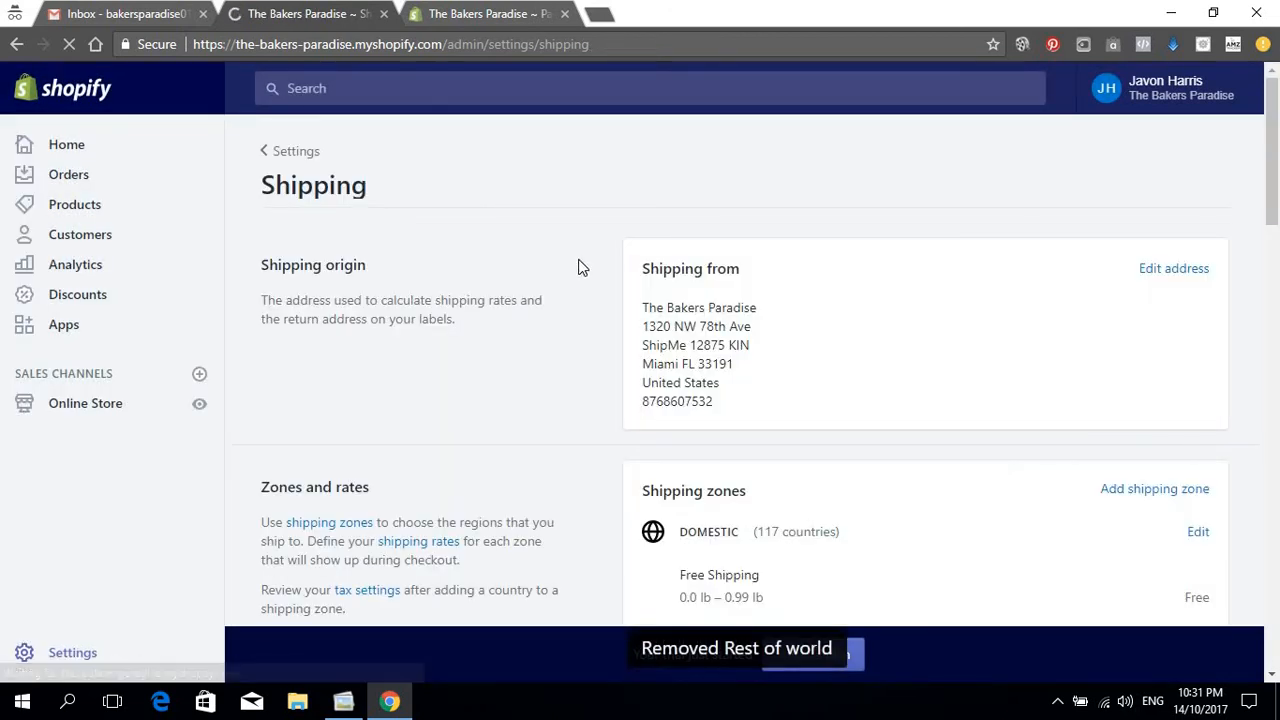
pyautogui.scroll(-8, 580, 267)
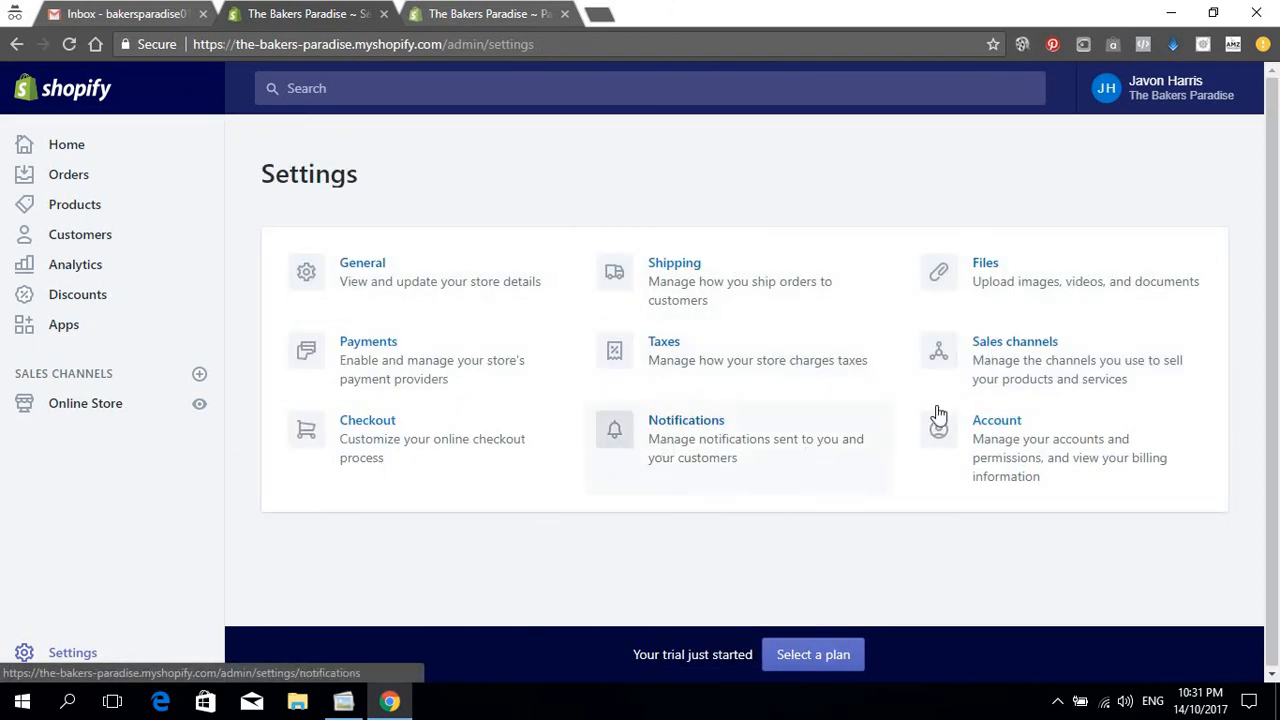
# Step: Look over the Account page's Trial/Monthly plan, billing and 0 of 2 staff accounts, then return to Settings
pyautogui.click(1007, 443)
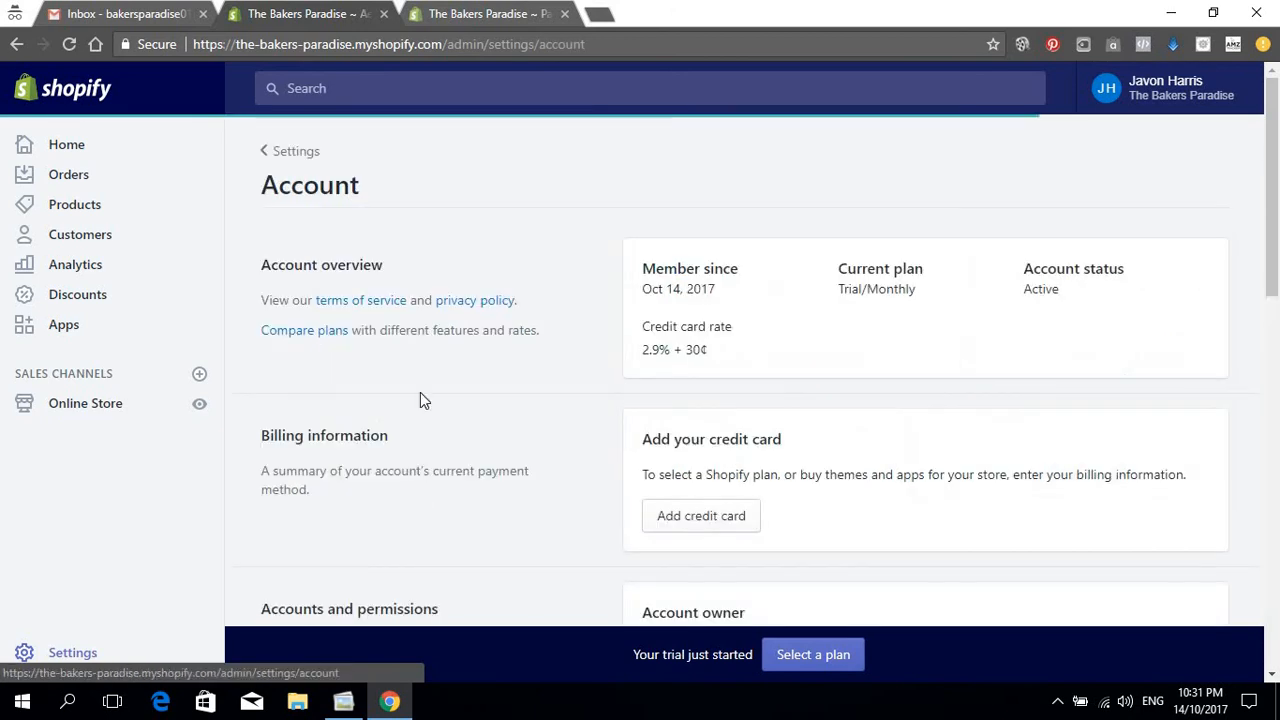
pyautogui.scroll(-2, 459, 270)
pyautogui.scroll(2, 458, 278)
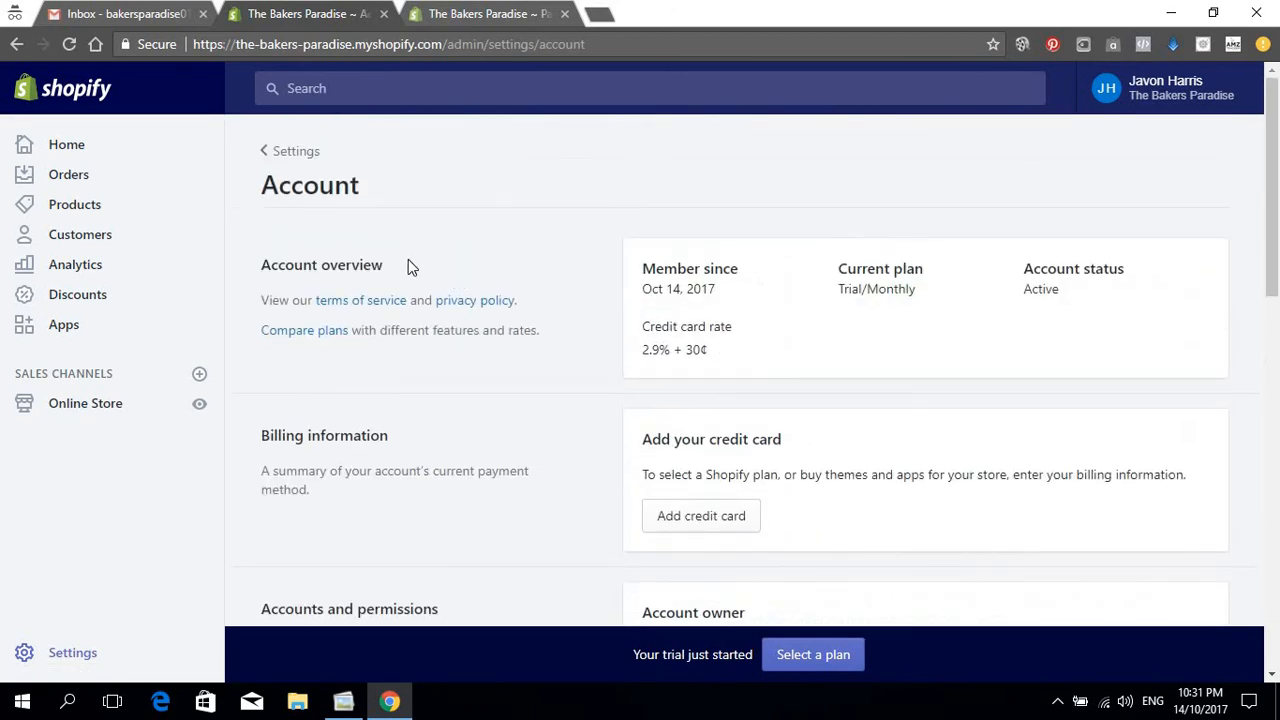
pyautogui.scroll(-2, 412, 266)
pyautogui.scroll(-4, 571, 331)
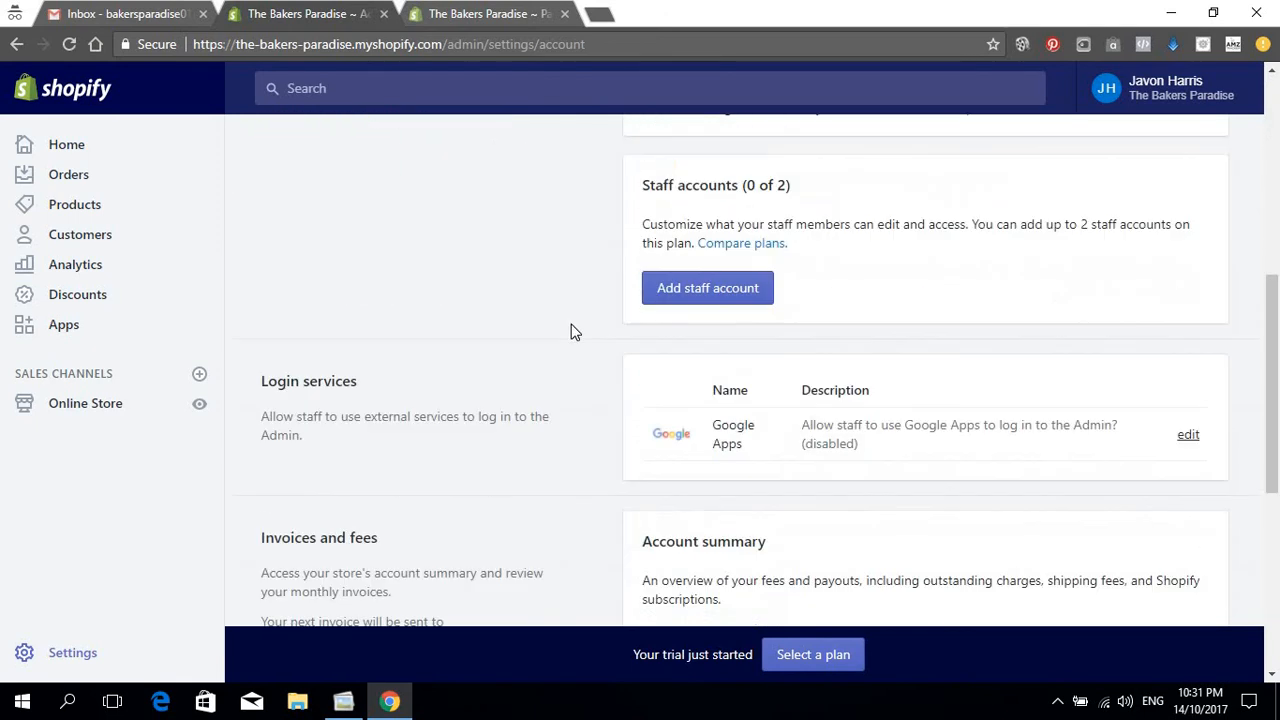
pyautogui.scroll(4, 570, 331)
pyautogui.scroll(1, 570, 327)
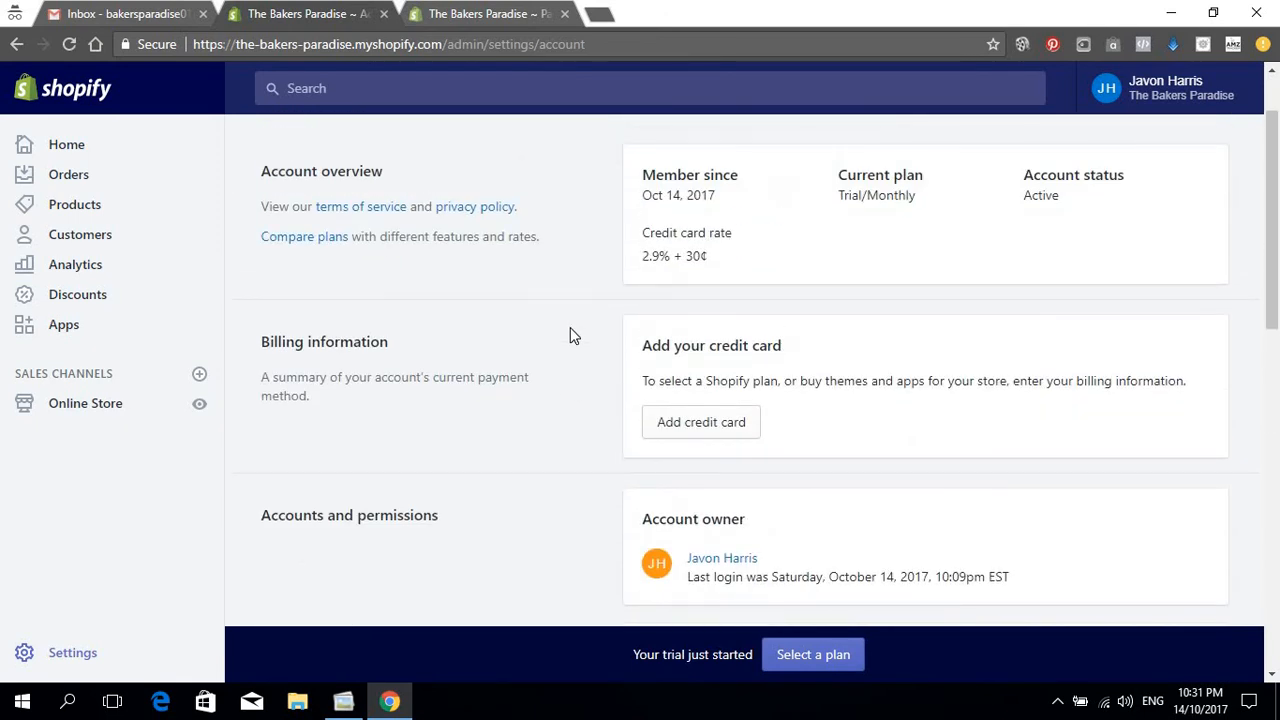
pyautogui.scroll(-3, 678, 340)
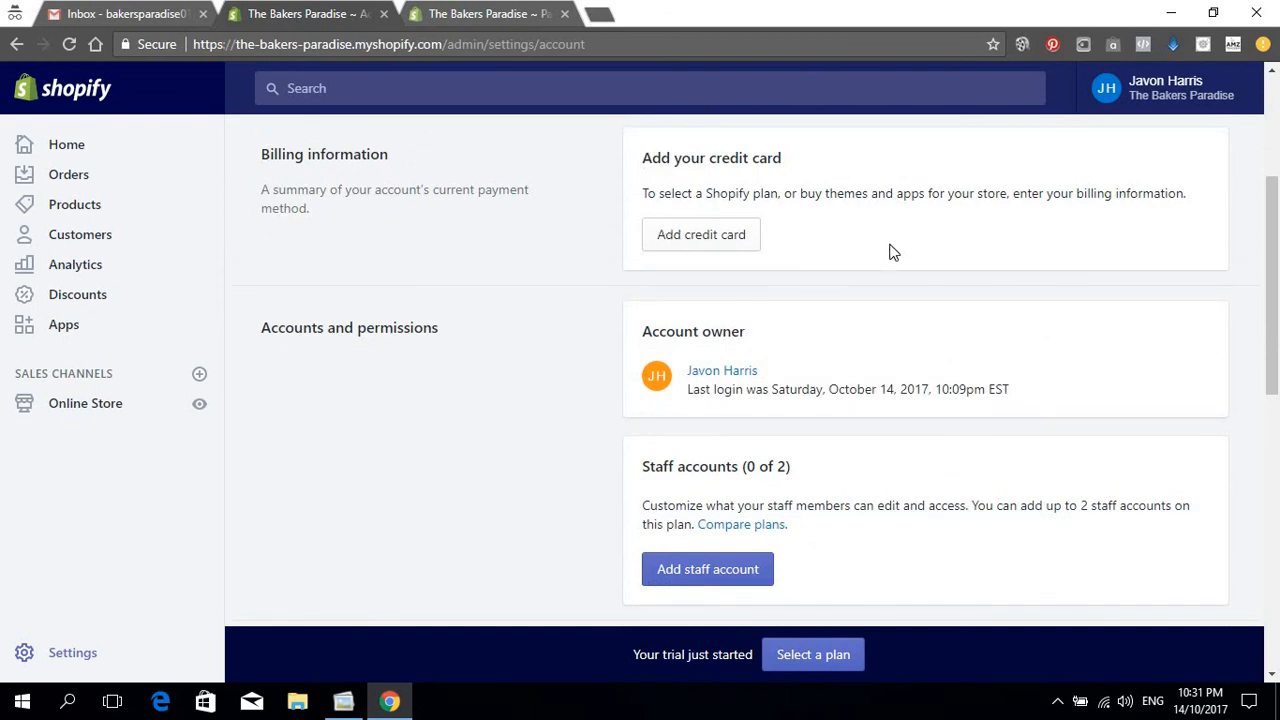
pyautogui.scroll(-3, 890, 255)
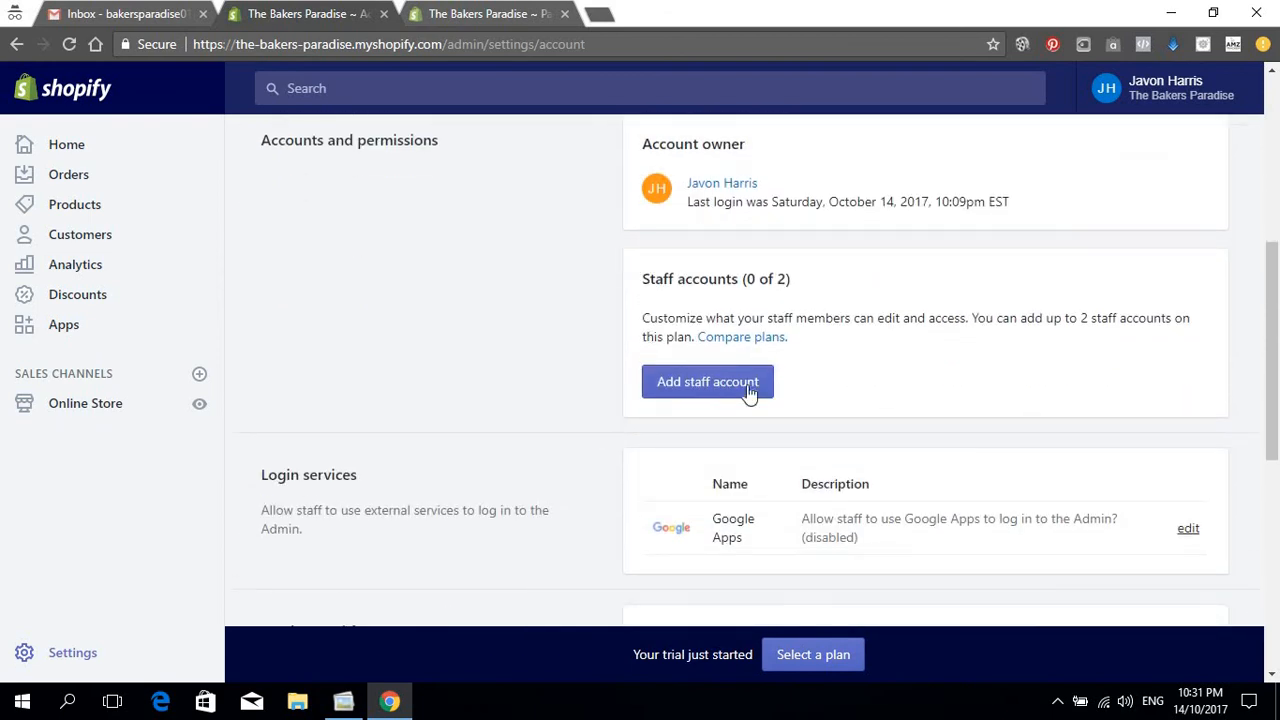
pyautogui.scroll(-3, 838, 375)
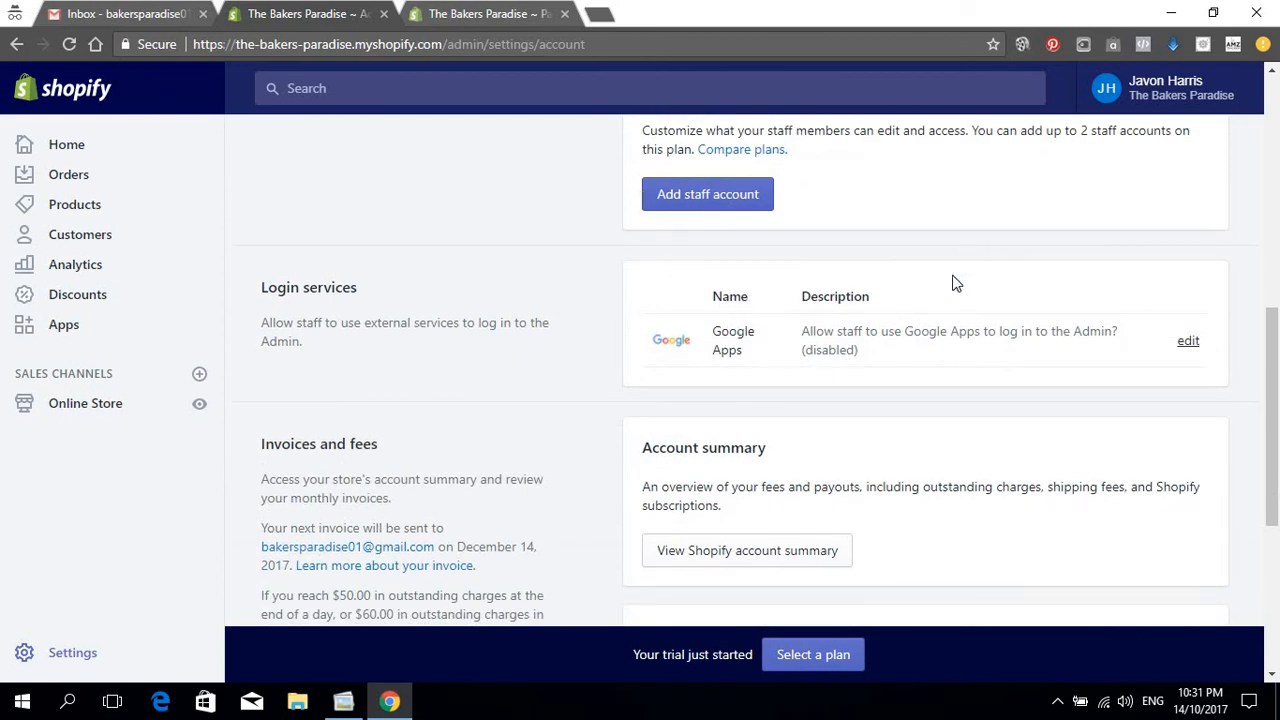
pyautogui.scroll(-5, 860, 292)
pyautogui.scroll(-2, 845, 285)
pyautogui.scroll(10, 842, 279)
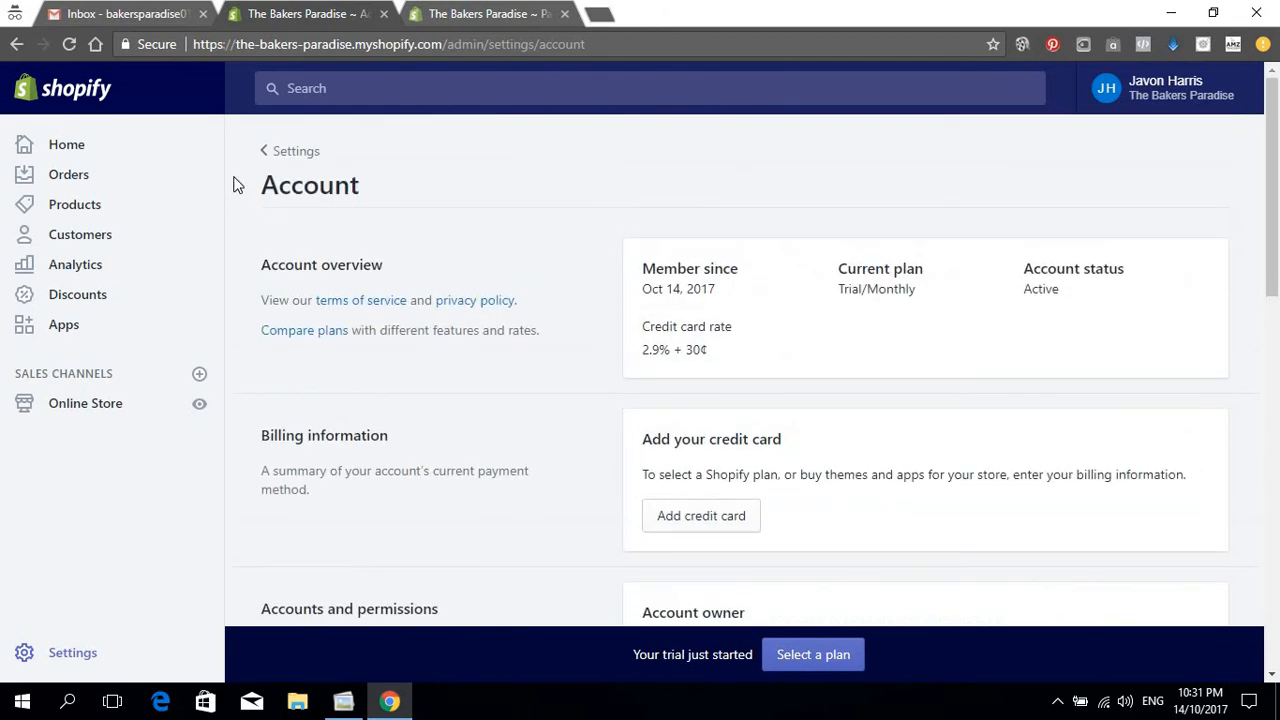
pyautogui.click(288, 152)
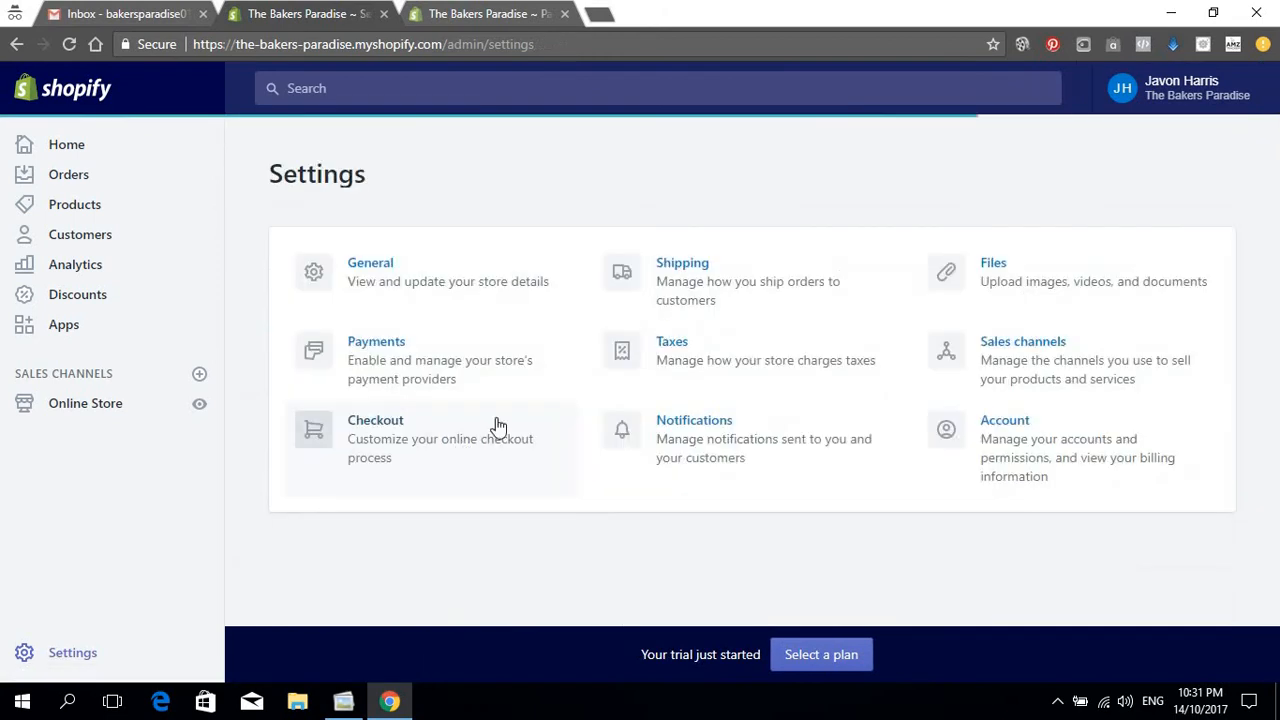
# Step: Check the Files page, which has no uploaded files, then return to Settings
pyautogui.click(979, 279)
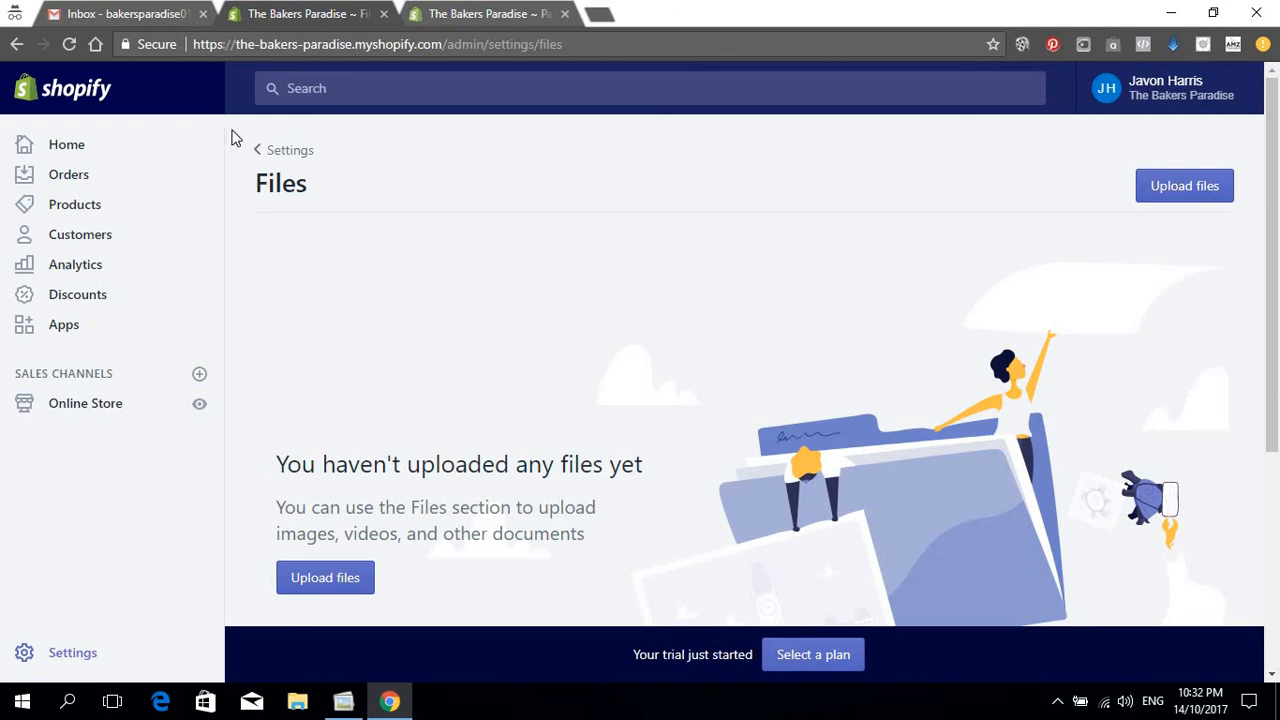
pyautogui.click(264, 150)
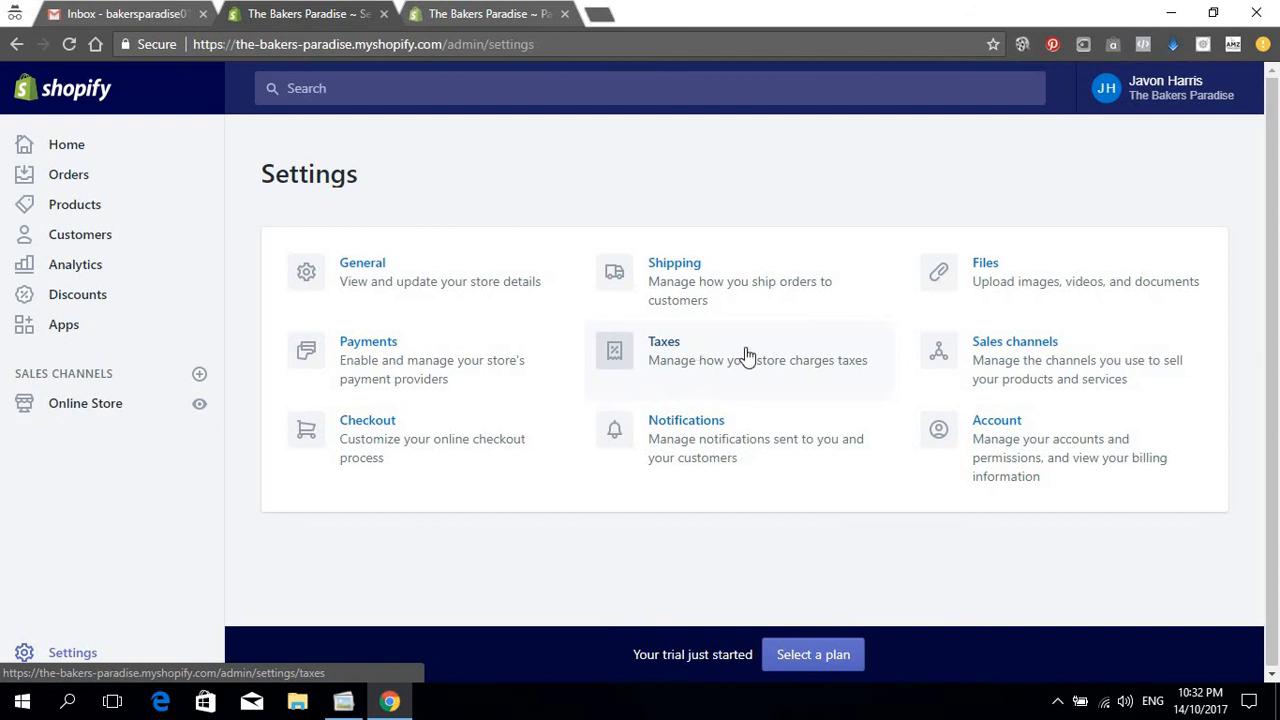
# Step: Browse the Notifications page's order, shipping and customer emails and the order notification recipients
pyautogui.click(720, 445)
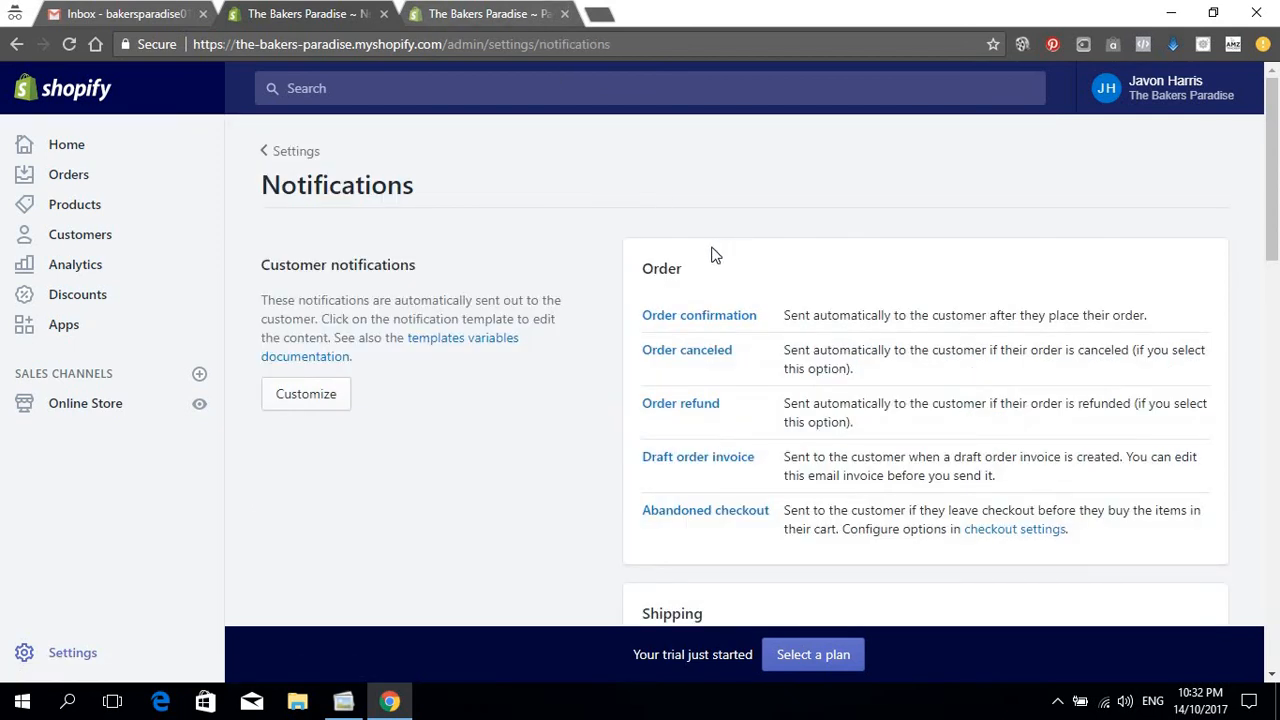
pyautogui.scroll(-1, 694, 277)
pyautogui.scroll(-2, 612, 270)
pyautogui.scroll(3, 612, 268)
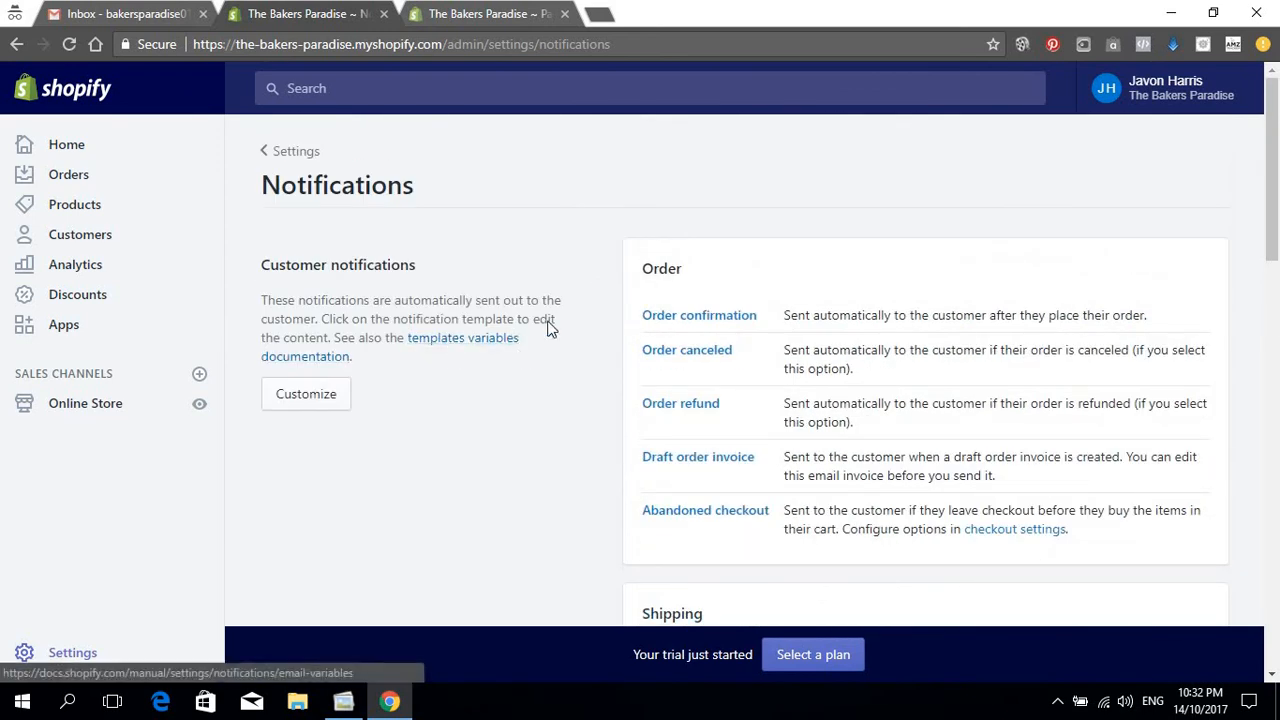
pyautogui.scroll(-4, 700, 292)
pyautogui.scroll(-4, 900, 318)
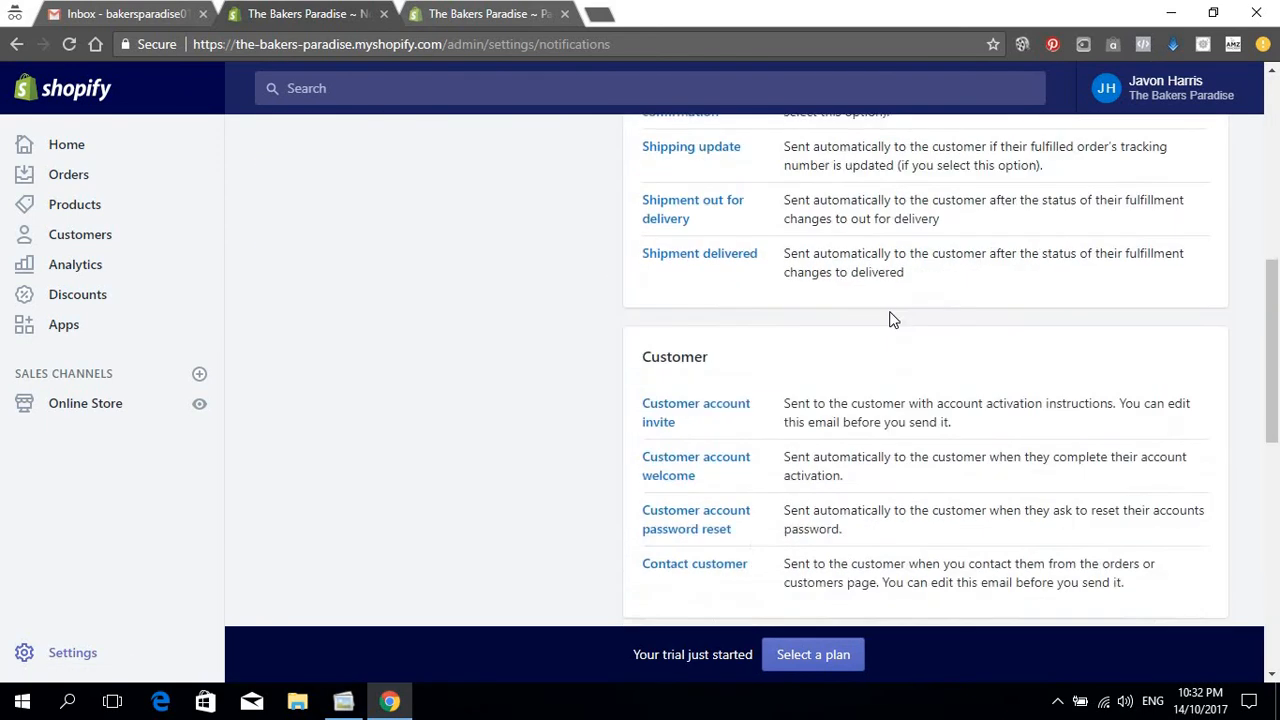
pyautogui.scroll(-2, 757, 308)
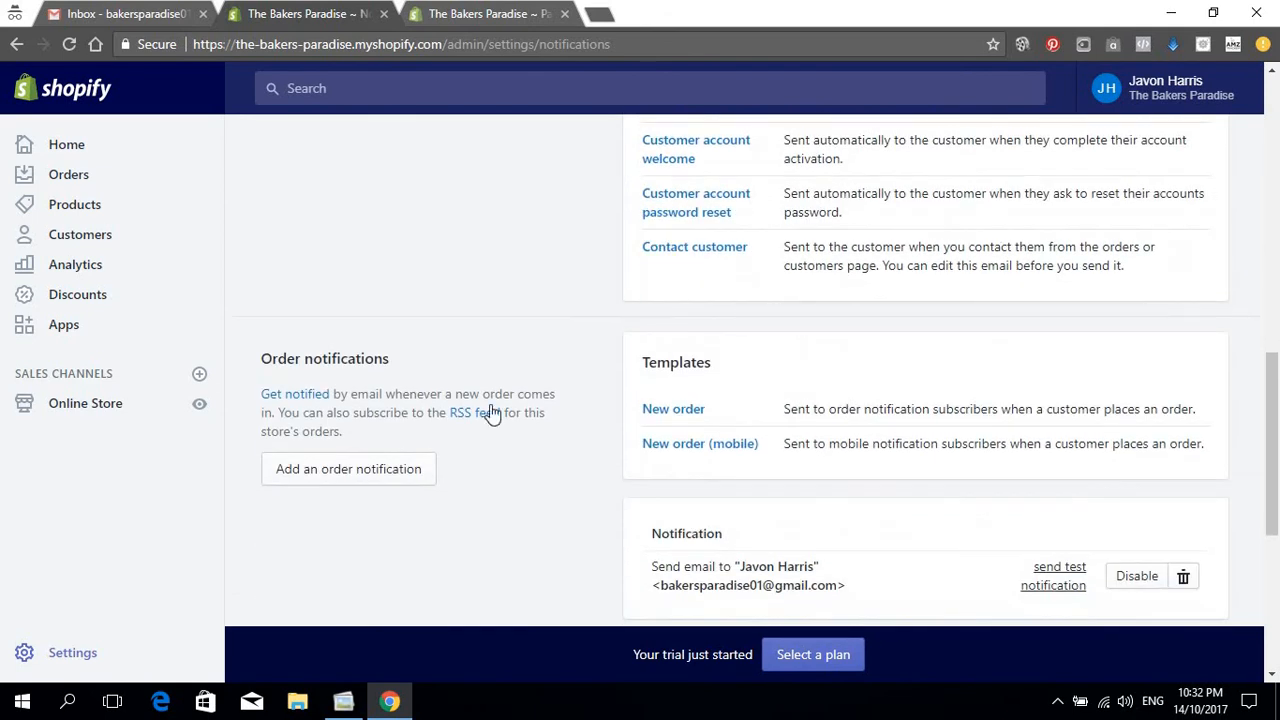
pyautogui.scroll(-1, 600, 418)
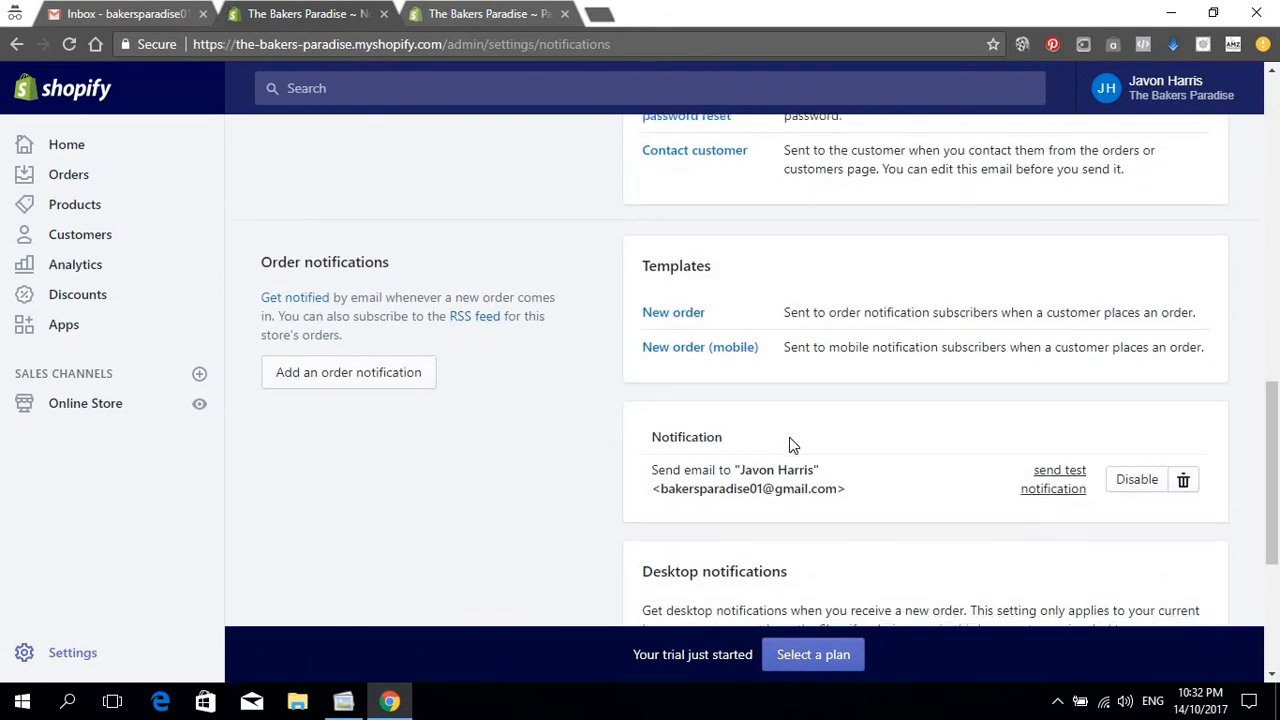
pyautogui.scroll(-1, 789, 437)
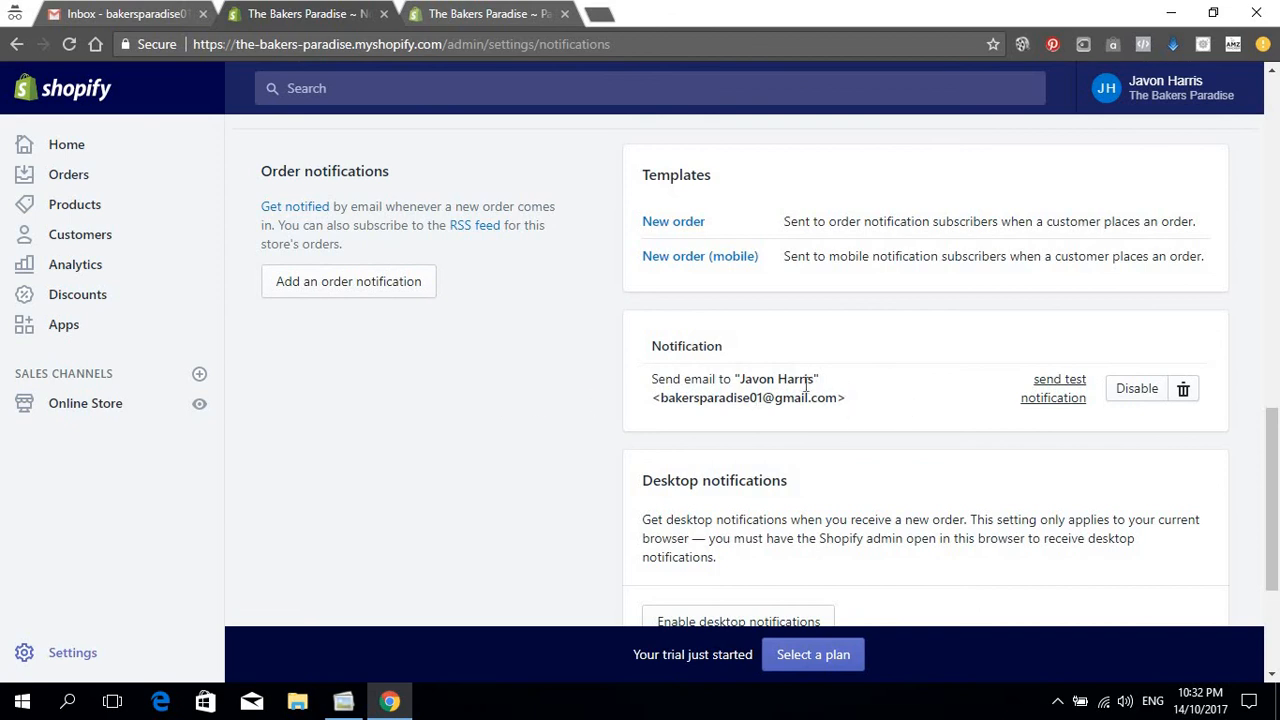
pyautogui.scroll(-1, 806, 385)
pyautogui.scroll(2, 809, 389)
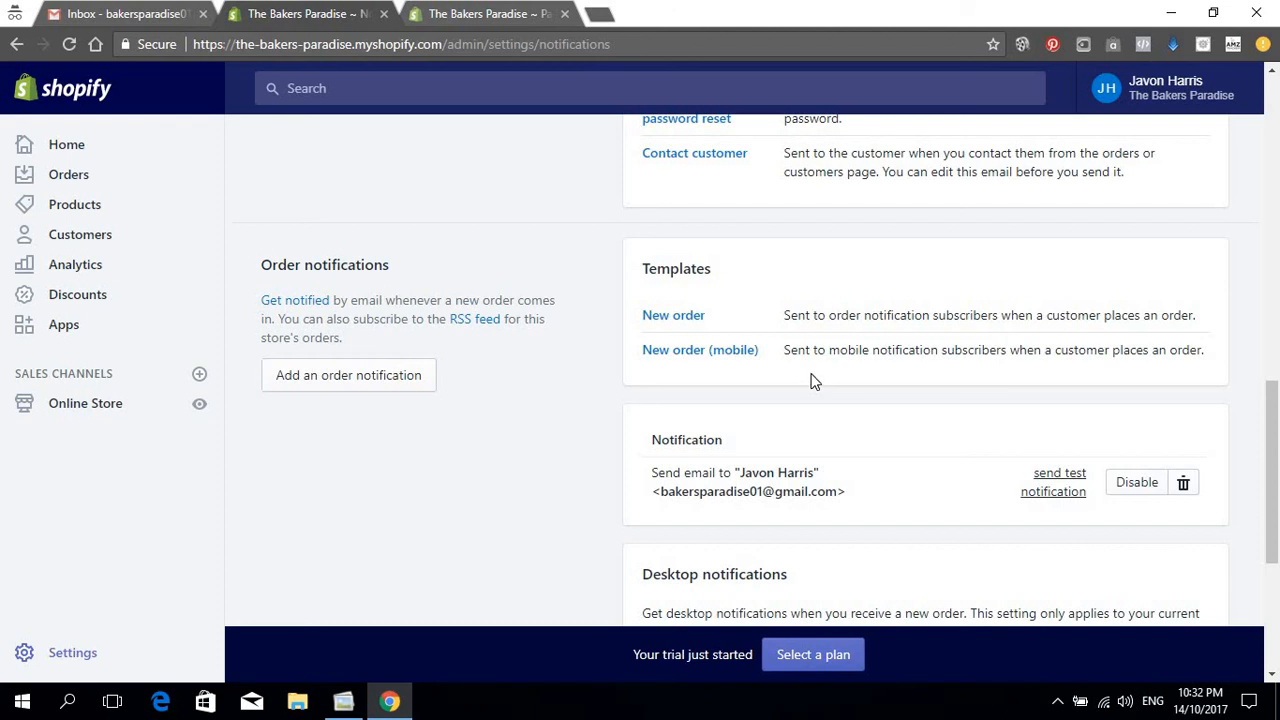
# Step: Open the Add order notification dialog and dismiss it without adding a recipient
pyautogui.click(358, 377)
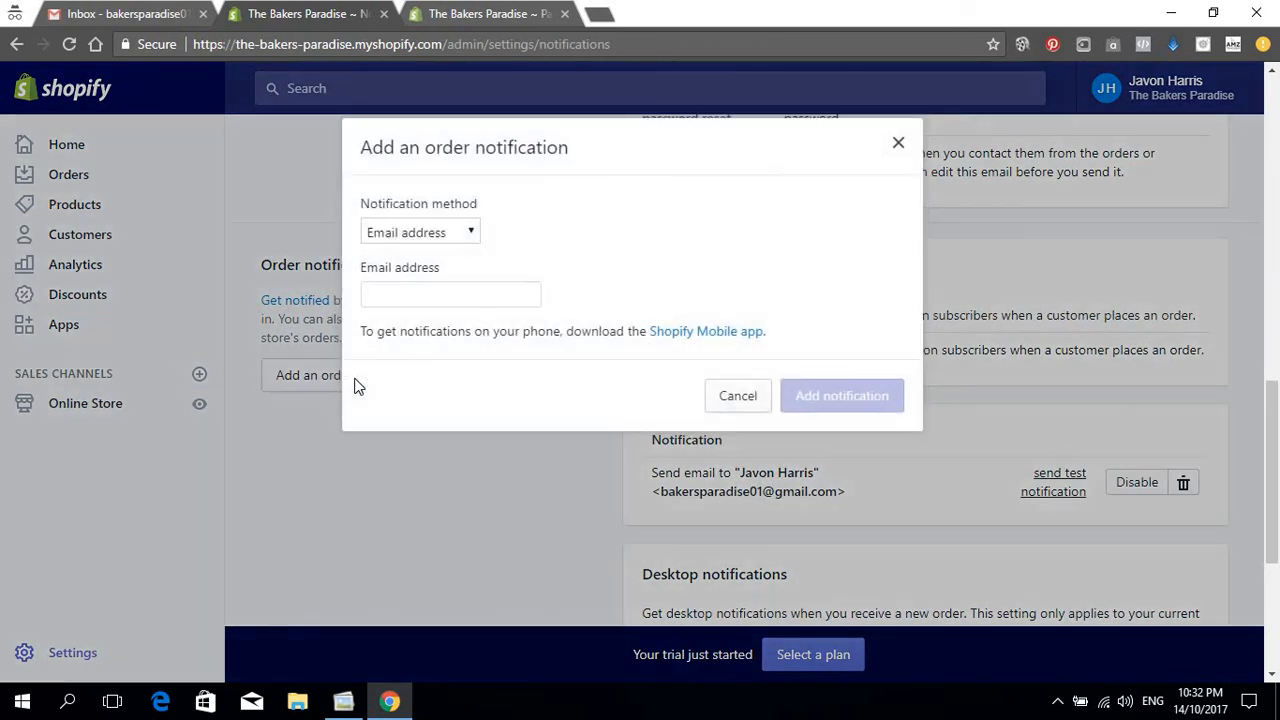
pyautogui.click(410, 296)
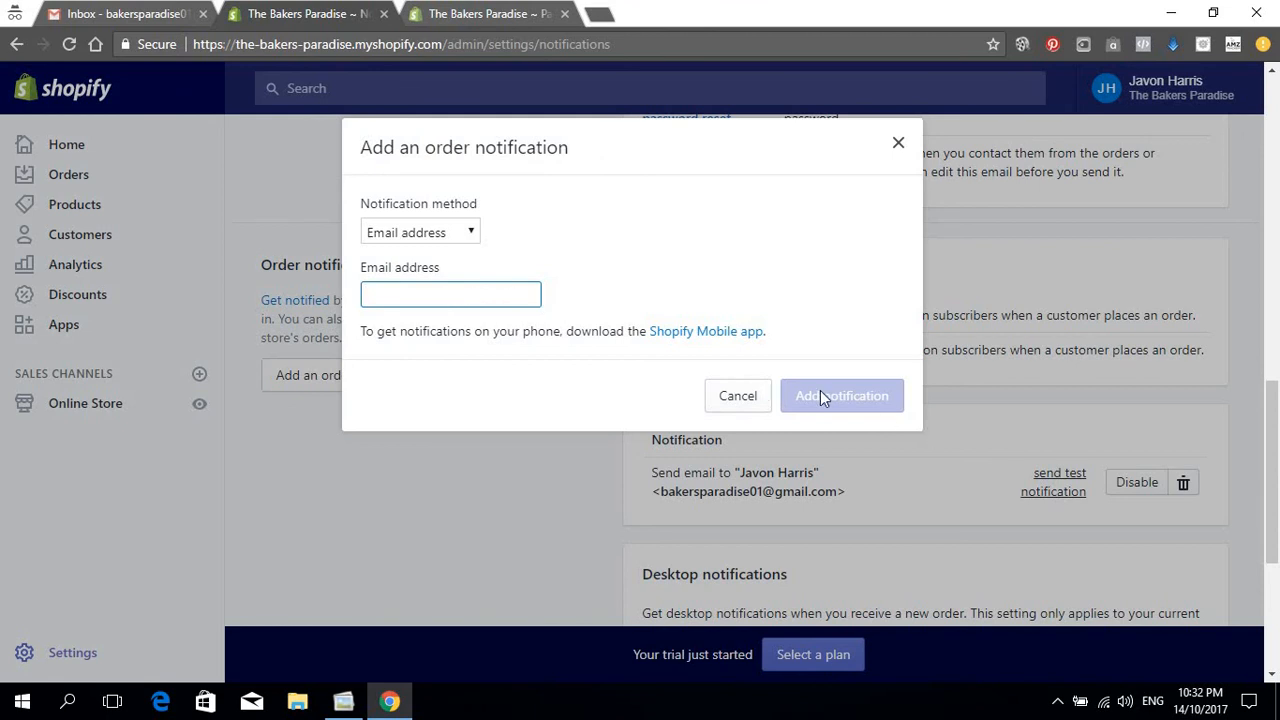
pyautogui.click(898, 142)
# Step: Open the email template variables help article in a new browser tab
pyautogui.scroll(-2, 829, 240)
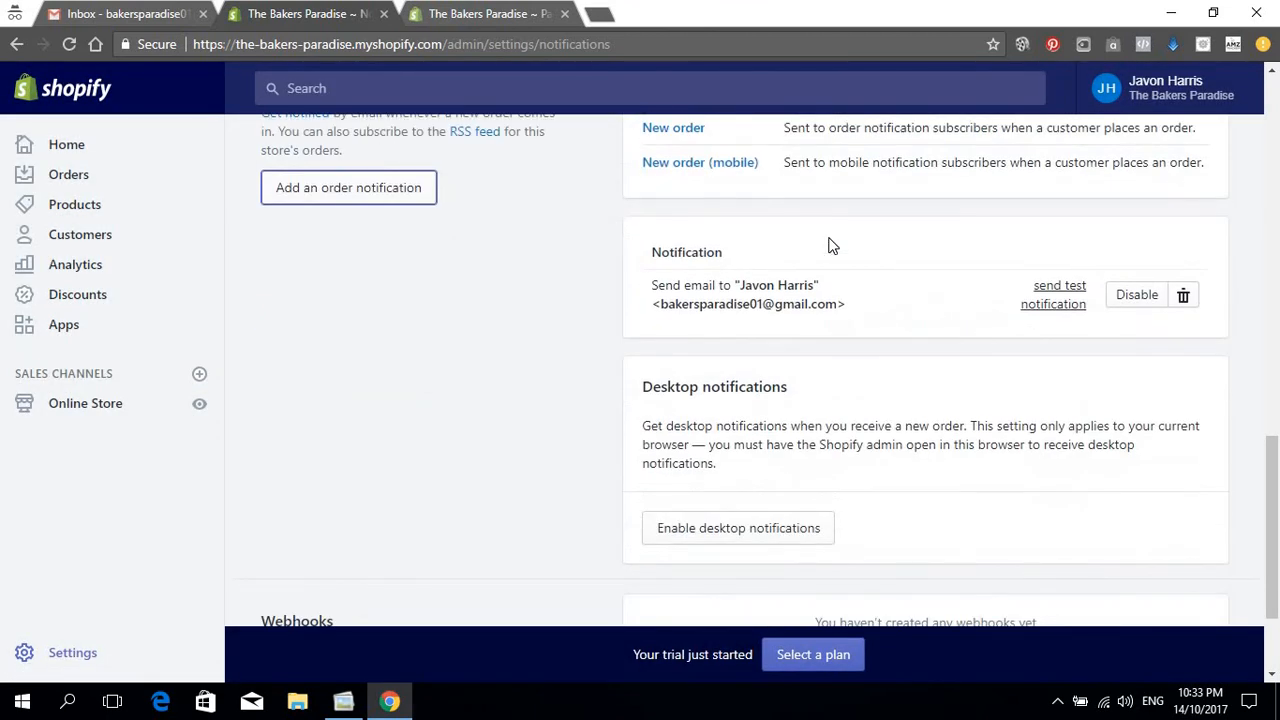
pyautogui.scroll(-2, 829, 245)
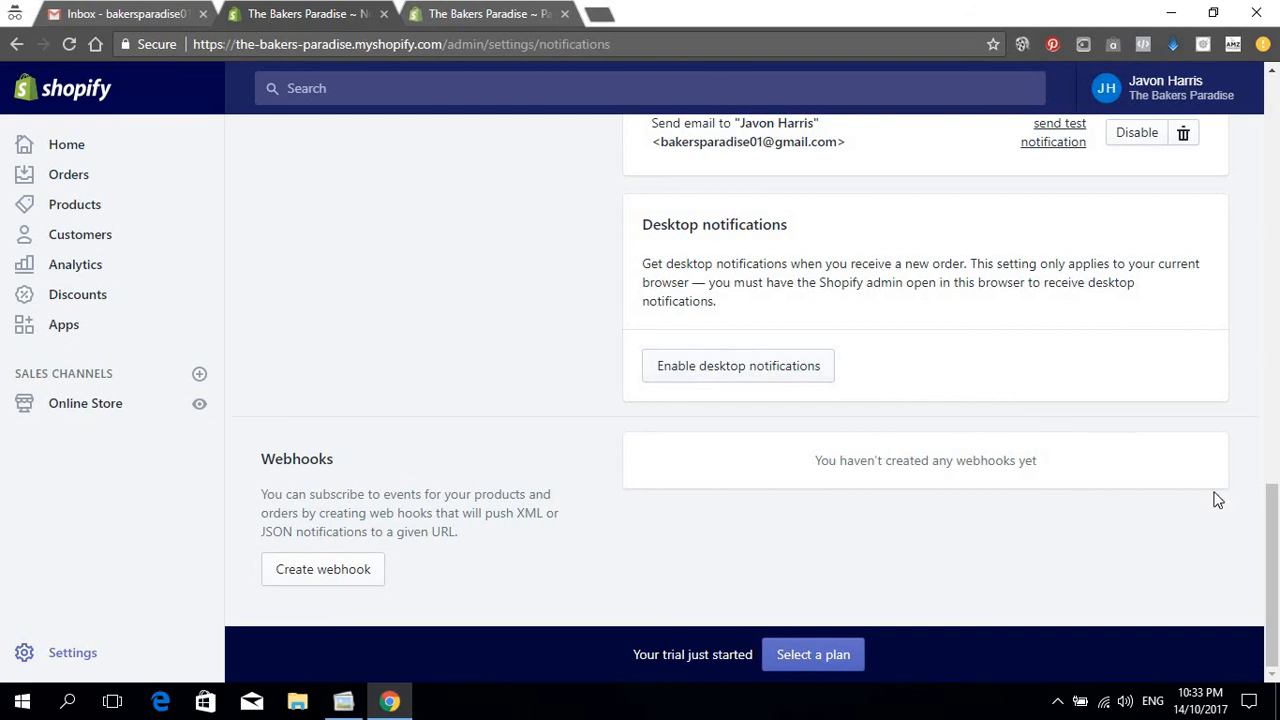
pyautogui.scroll(3, 471, 416)
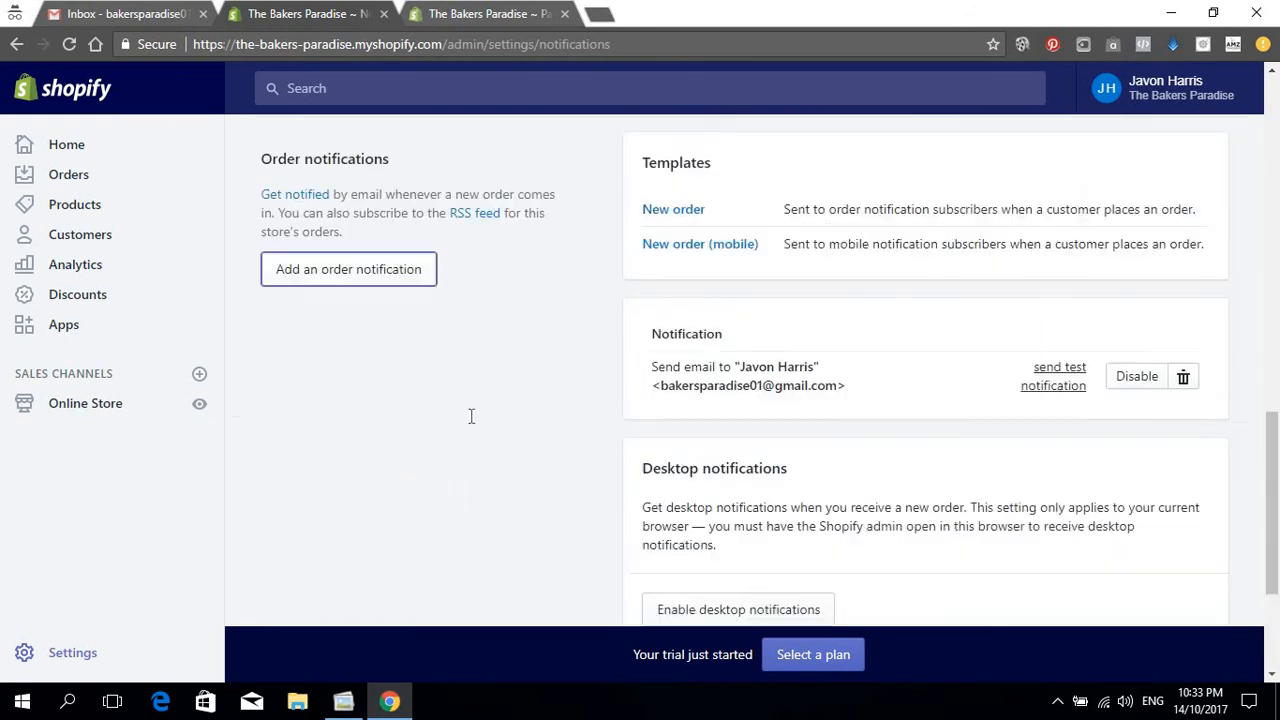
pyautogui.scroll(10, 471, 416)
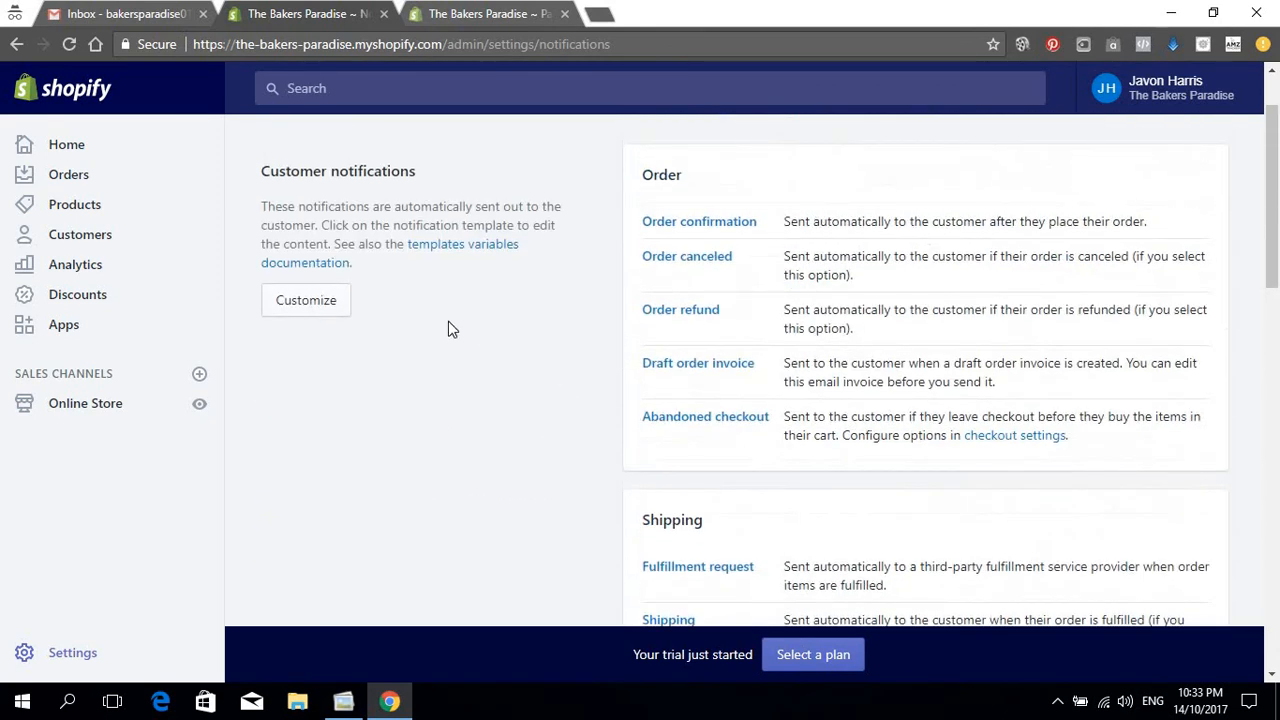
pyautogui.scroll(1, 470, 364)
pyautogui.scroll(-1, 474, 340)
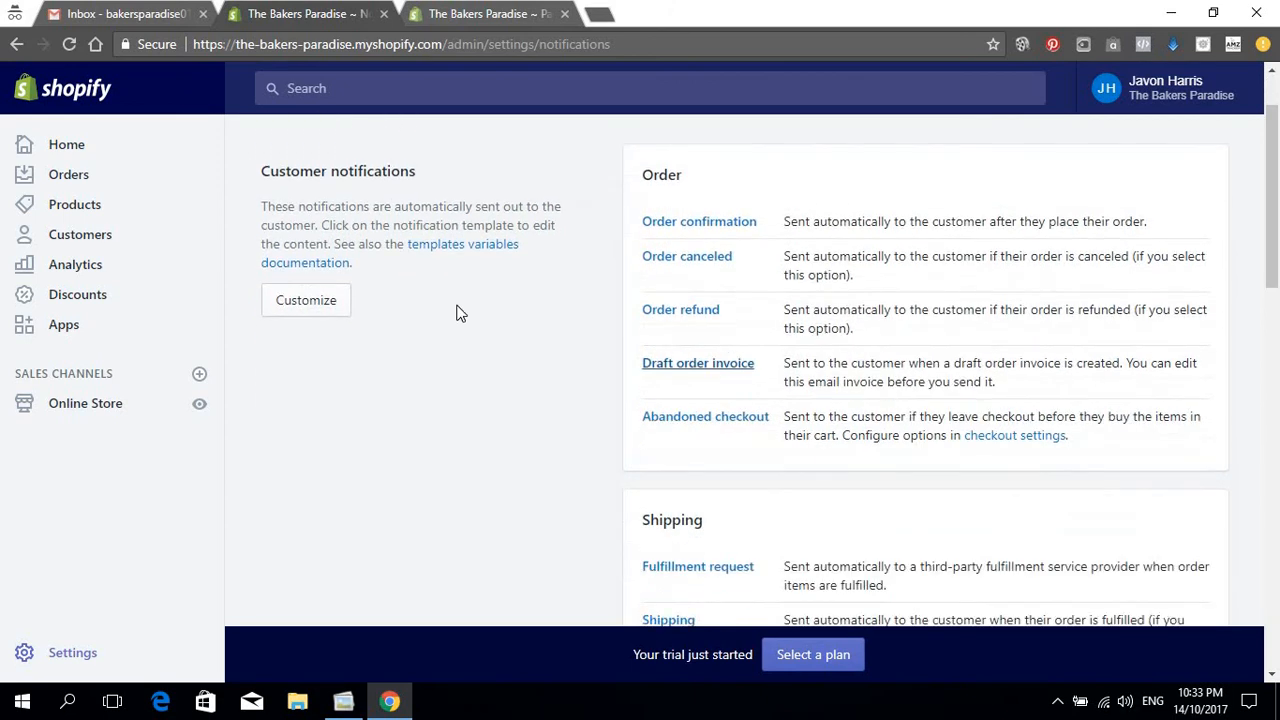
pyautogui.click(467, 247)
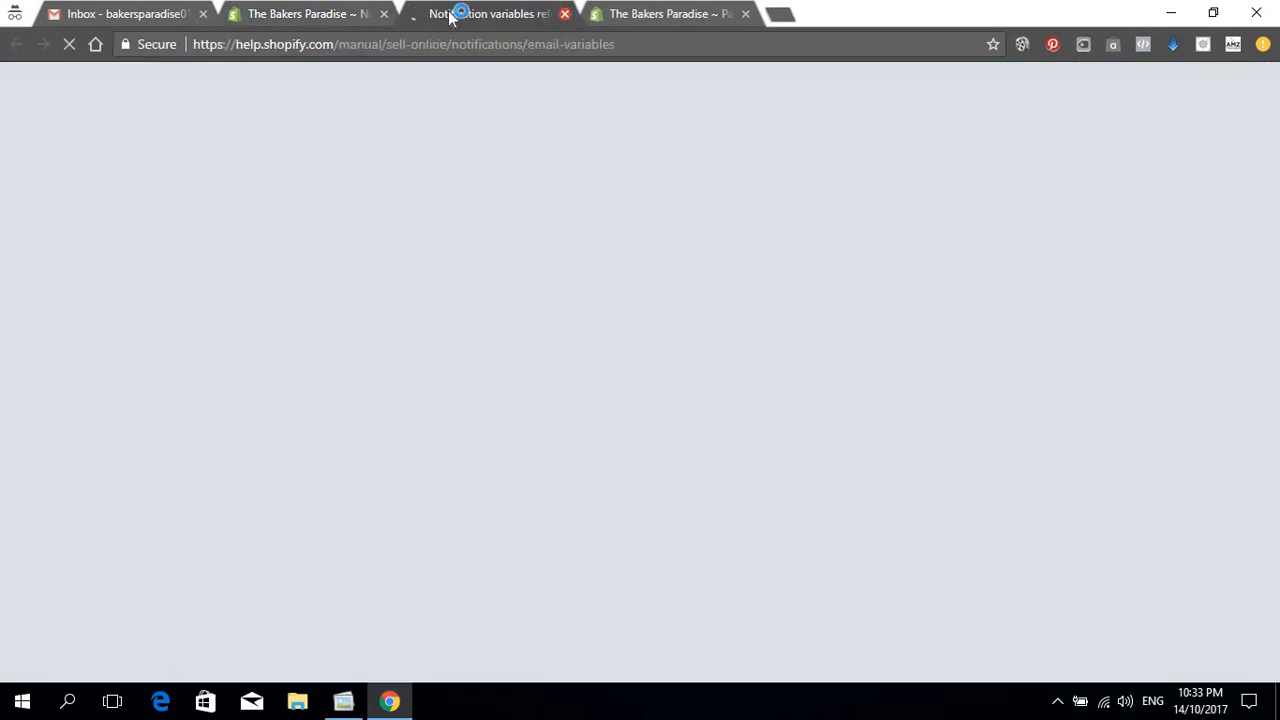
# Step: Close the help tab and preview the order canceled and refund notification email templates
pyautogui.click(563, 13)
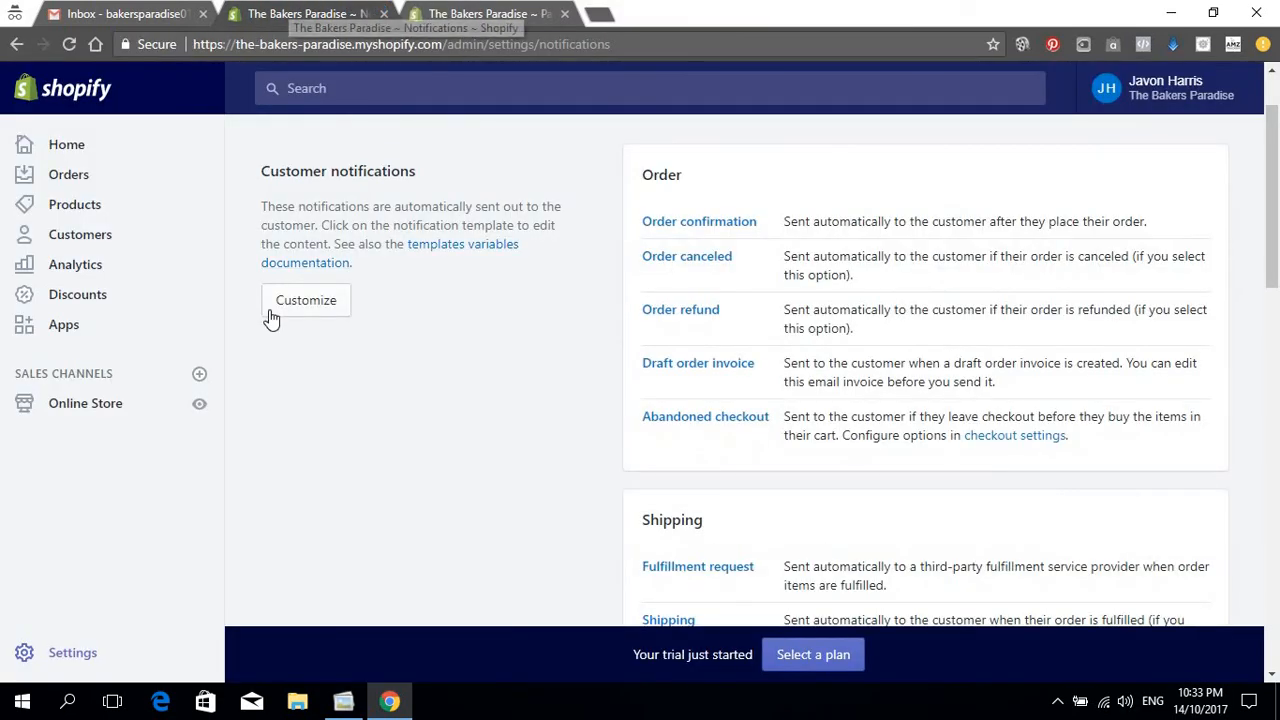
pyautogui.click(305, 300)
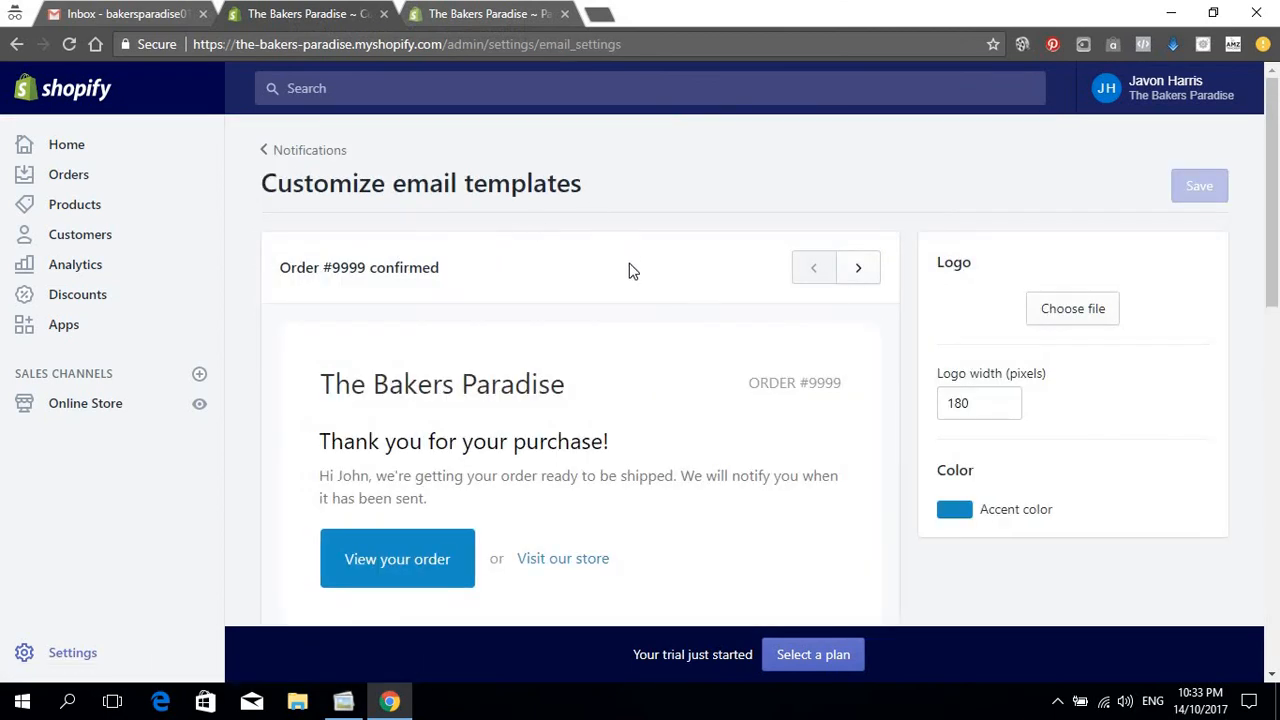
pyautogui.scroll(-3, 655, 318)
pyautogui.scroll(-3, 664, 312)
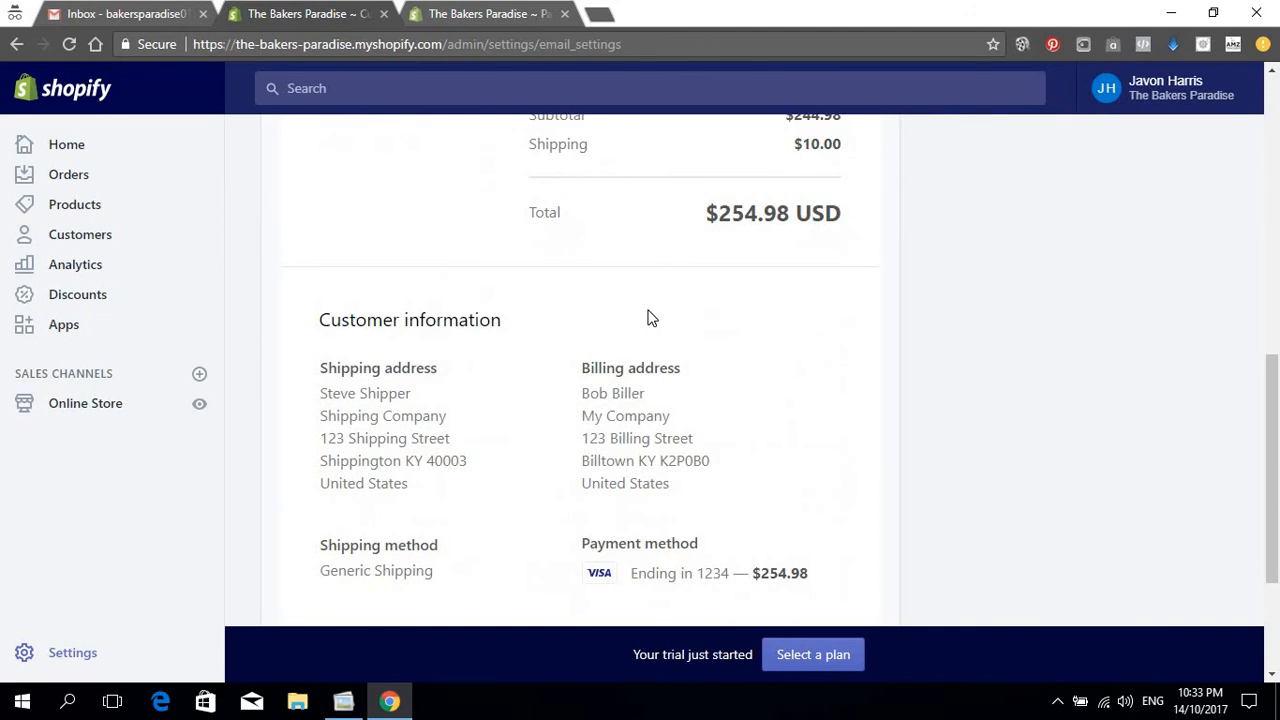
pyautogui.scroll(-2, 652, 319)
pyautogui.scroll(8, 860, 290)
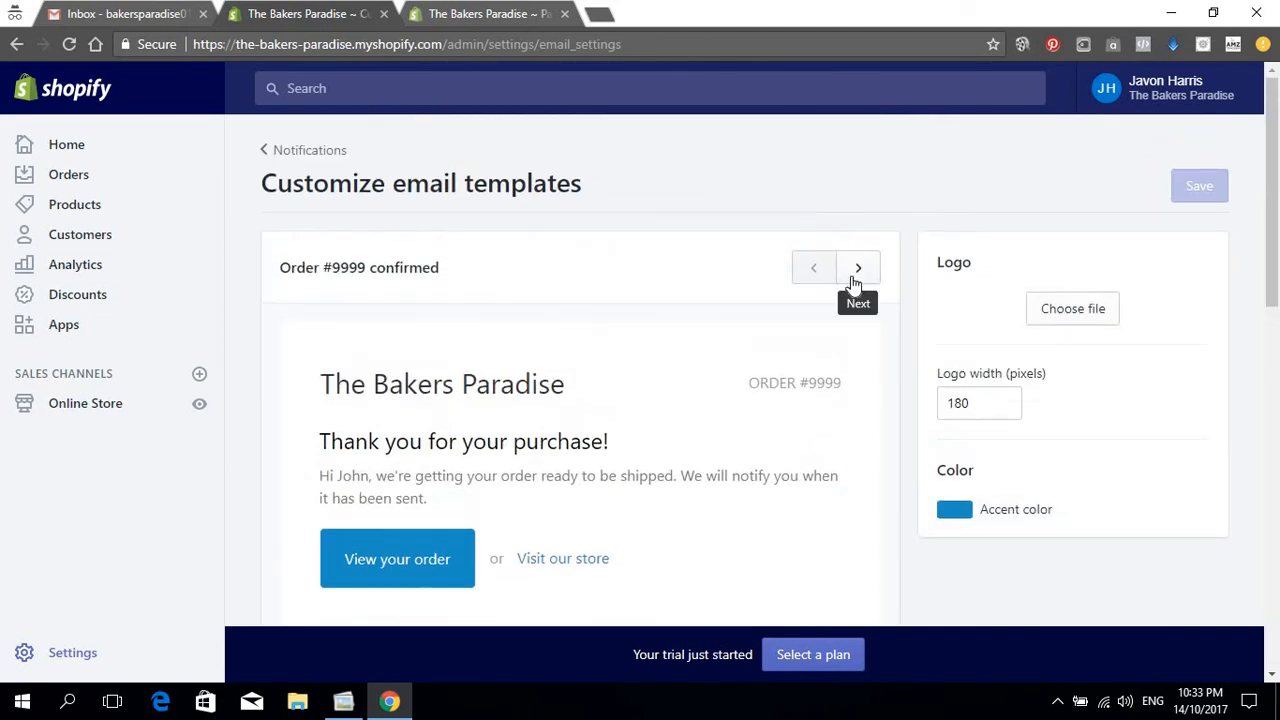
pyautogui.click(857, 281)
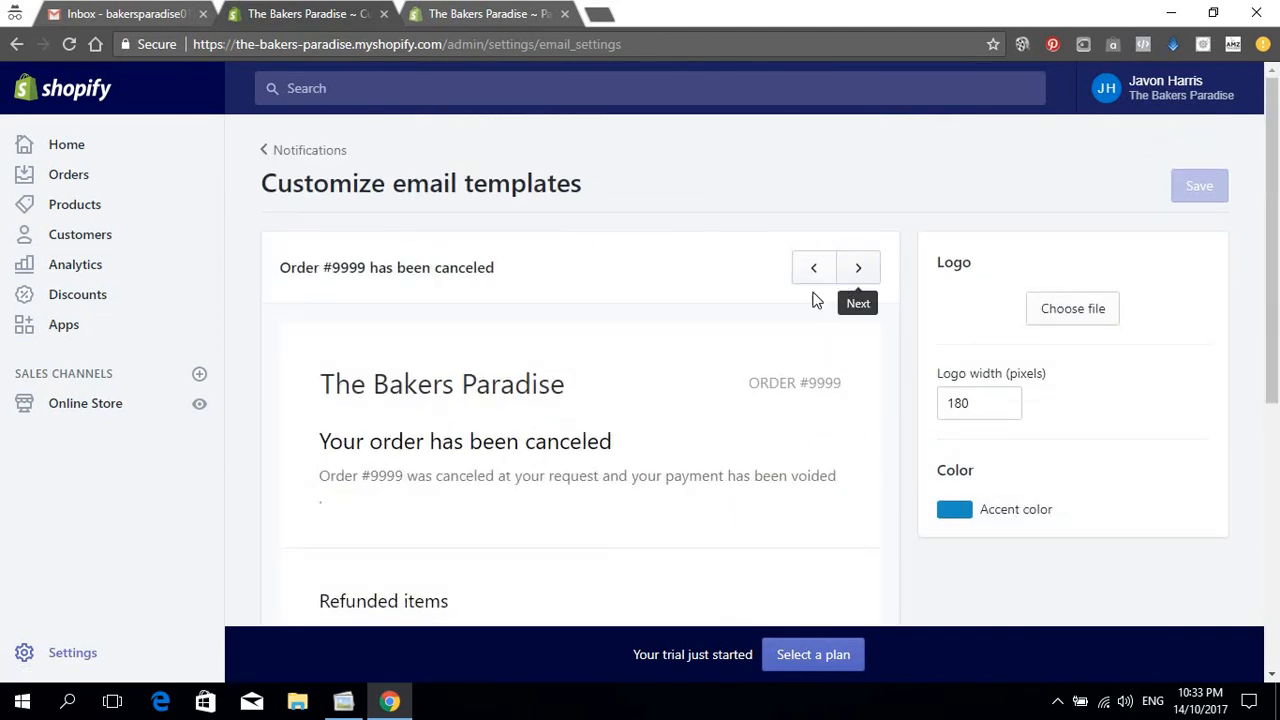
pyautogui.scroll(-3, 843, 366)
pyautogui.scroll(3, 848, 298)
pyautogui.click(860, 278)
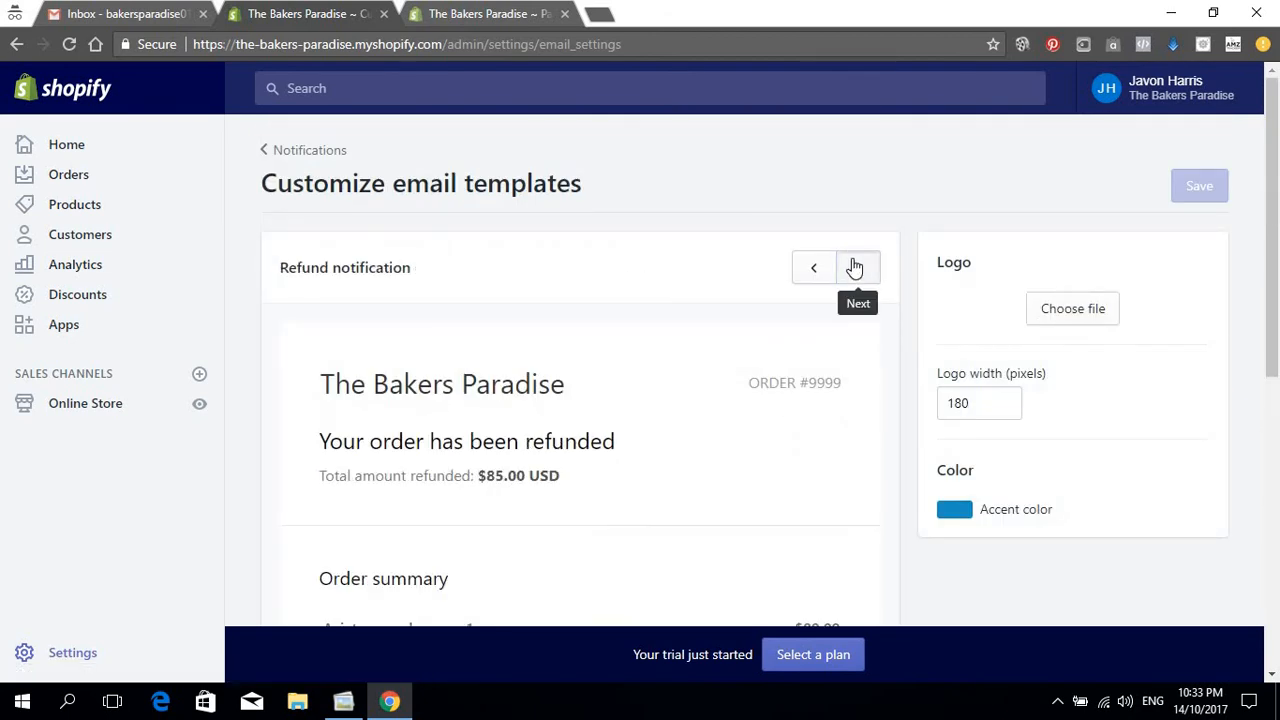
# Step: Preview the draft invoice, abandoned cart, fulfillment request and shipment-on-the-way emails, then return to Notifications
pyautogui.click(854, 268)
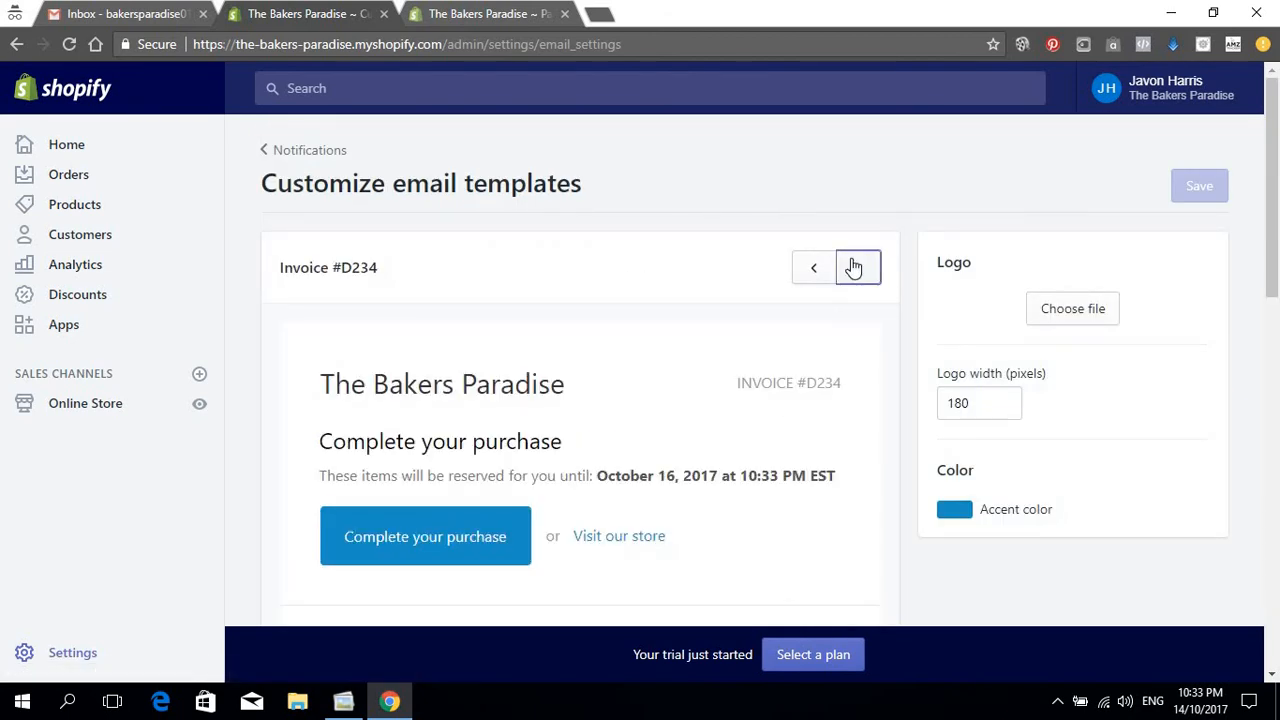
pyautogui.click(853, 267)
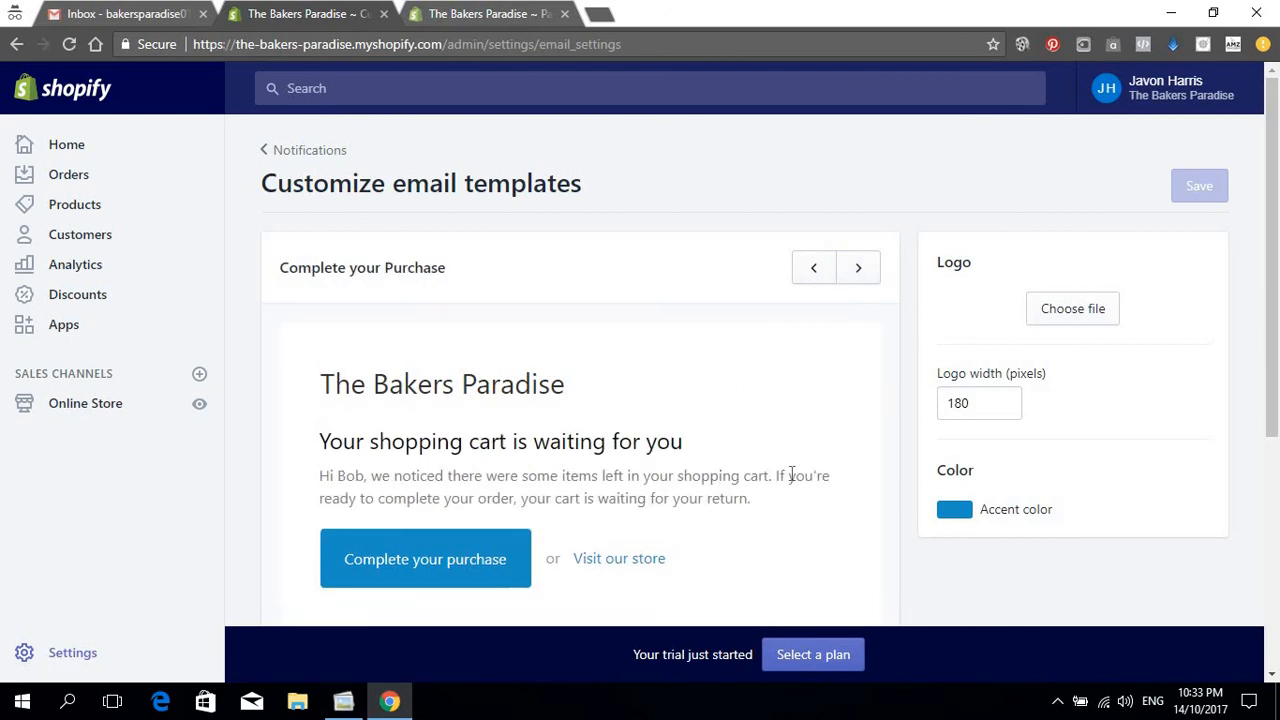
pyautogui.scroll(-4, 812, 390)
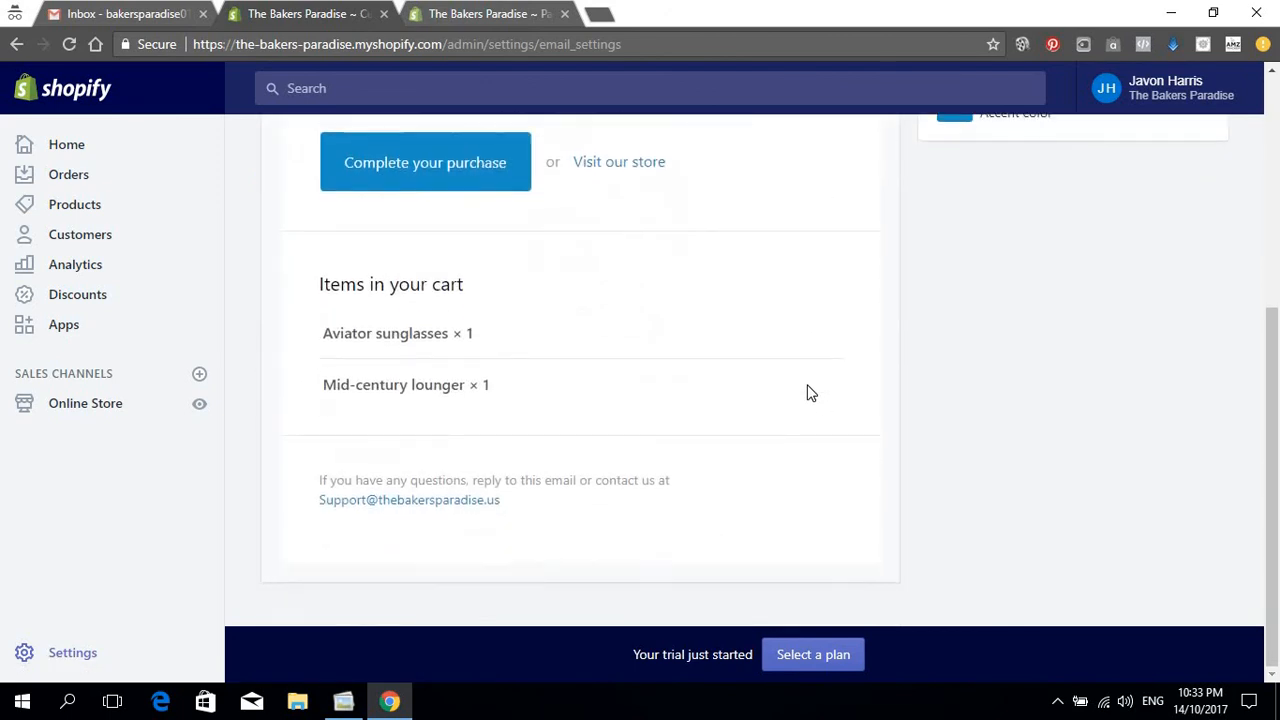
pyautogui.scroll(4, 808, 391)
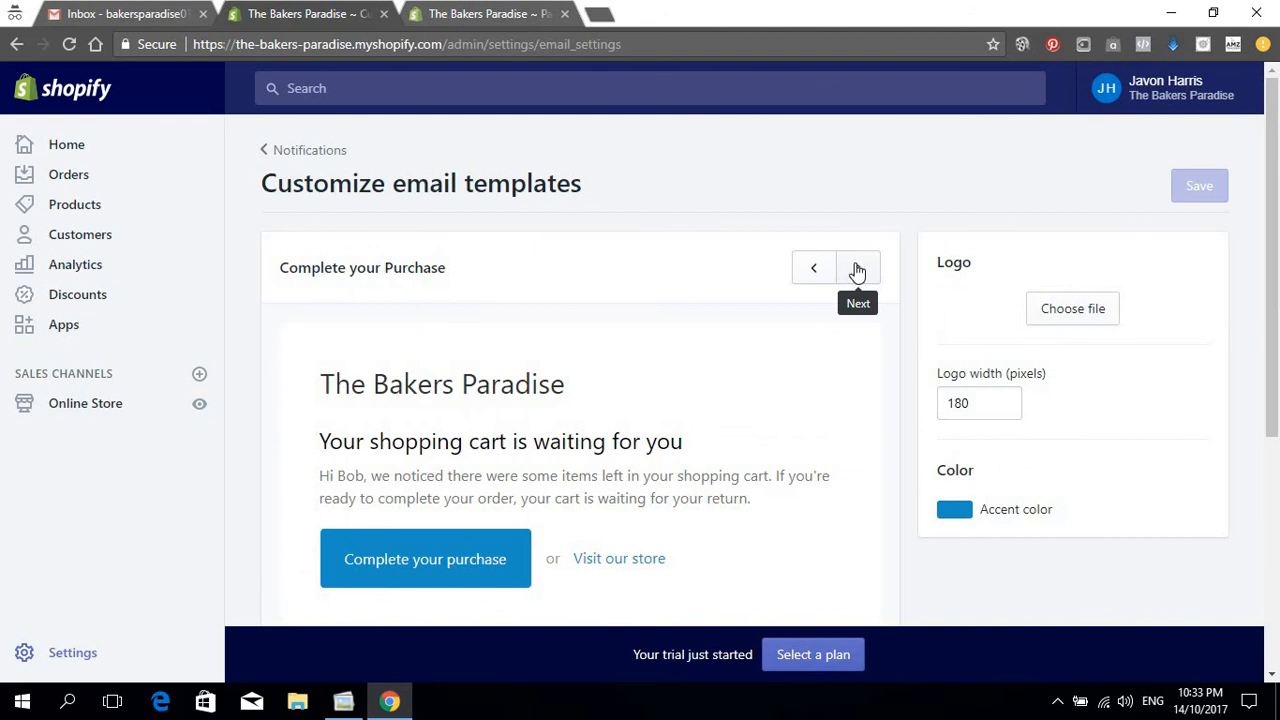
pyautogui.click(857, 270)
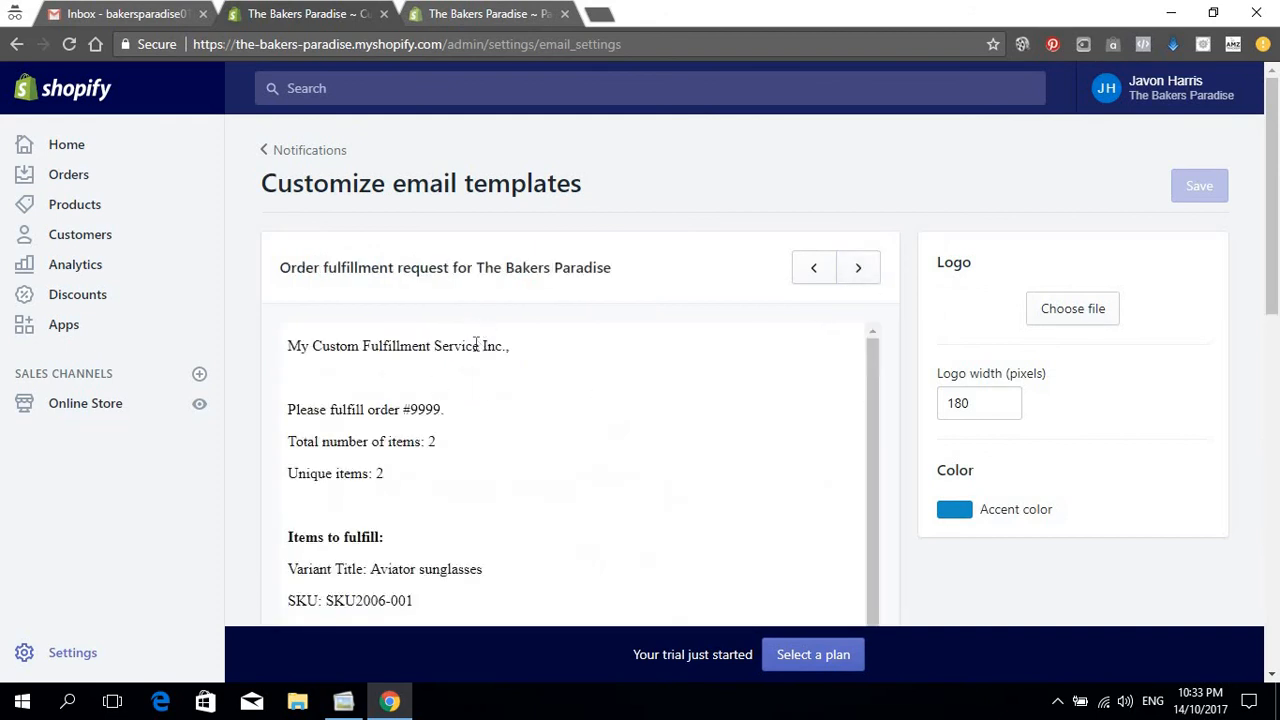
pyautogui.scroll(-6, 551, 366)
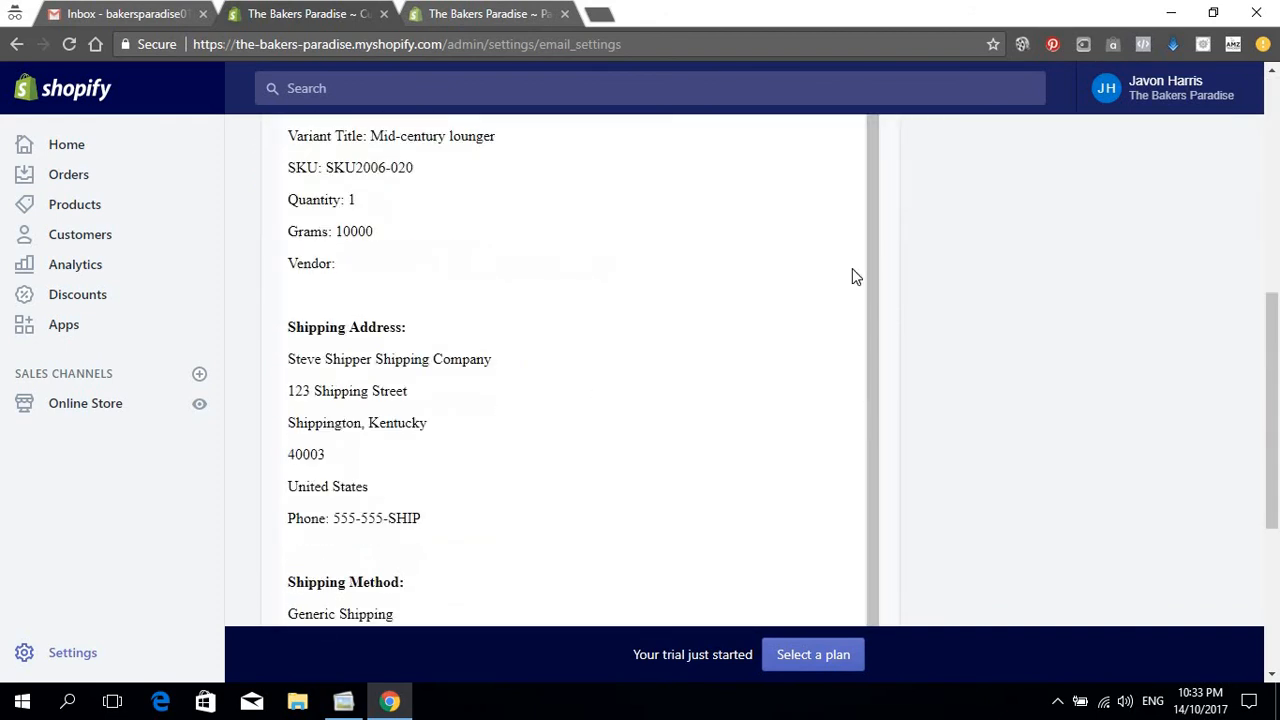
pyautogui.scroll(3, 851, 277)
pyautogui.scroll(3, 849, 281)
pyautogui.click(853, 268)
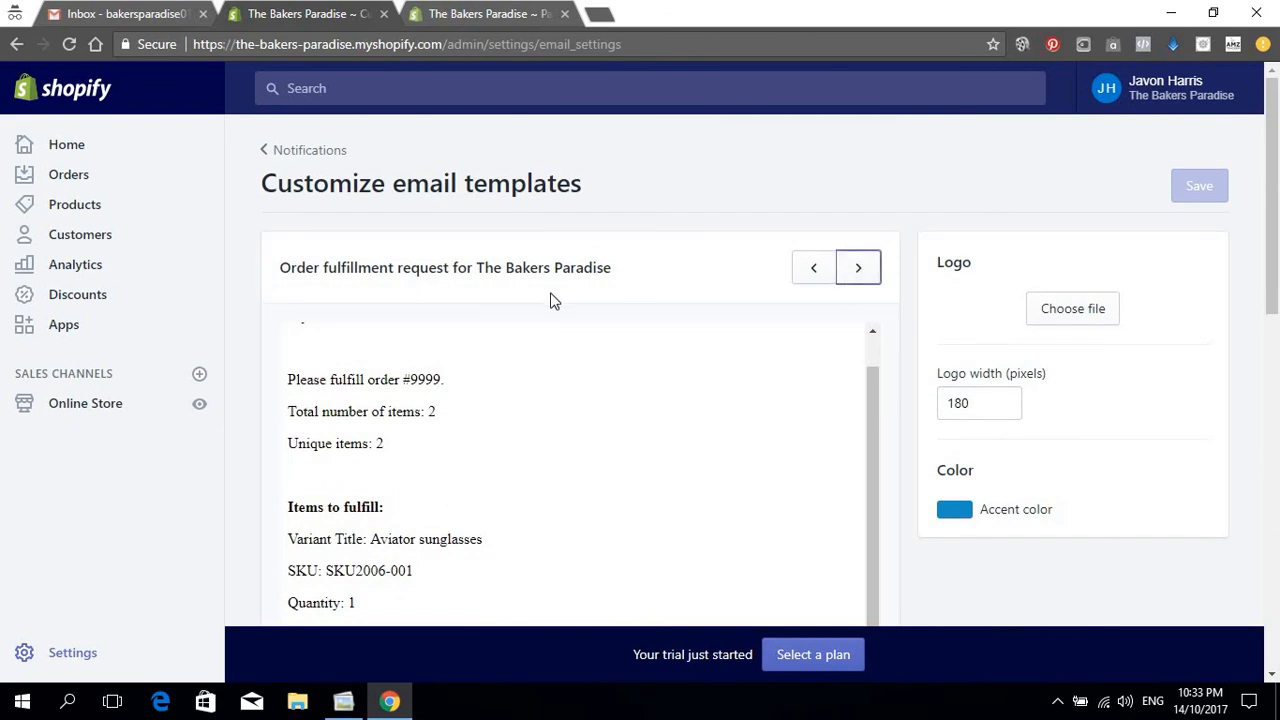
pyautogui.scroll(-1, 551, 333)
pyautogui.scroll(-3, 551, 333)
pyautogui.scroll(4, 600, 334)
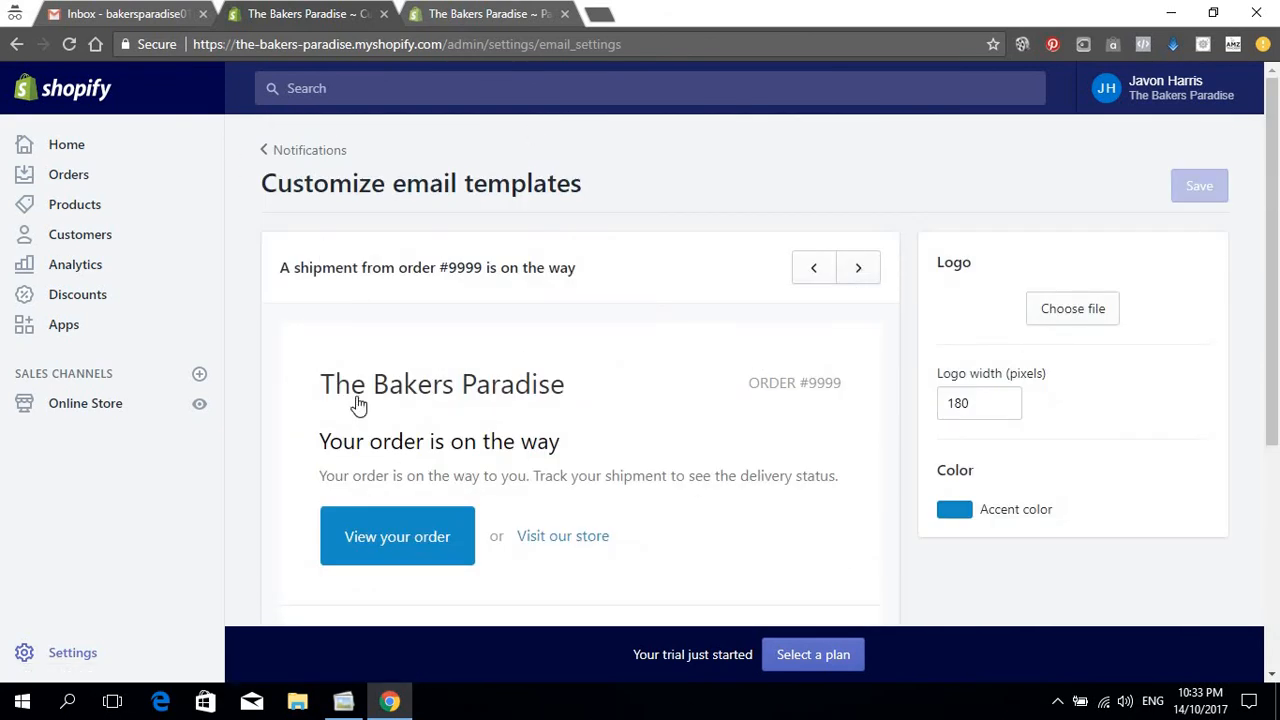
pyautogui.click(311, 152)
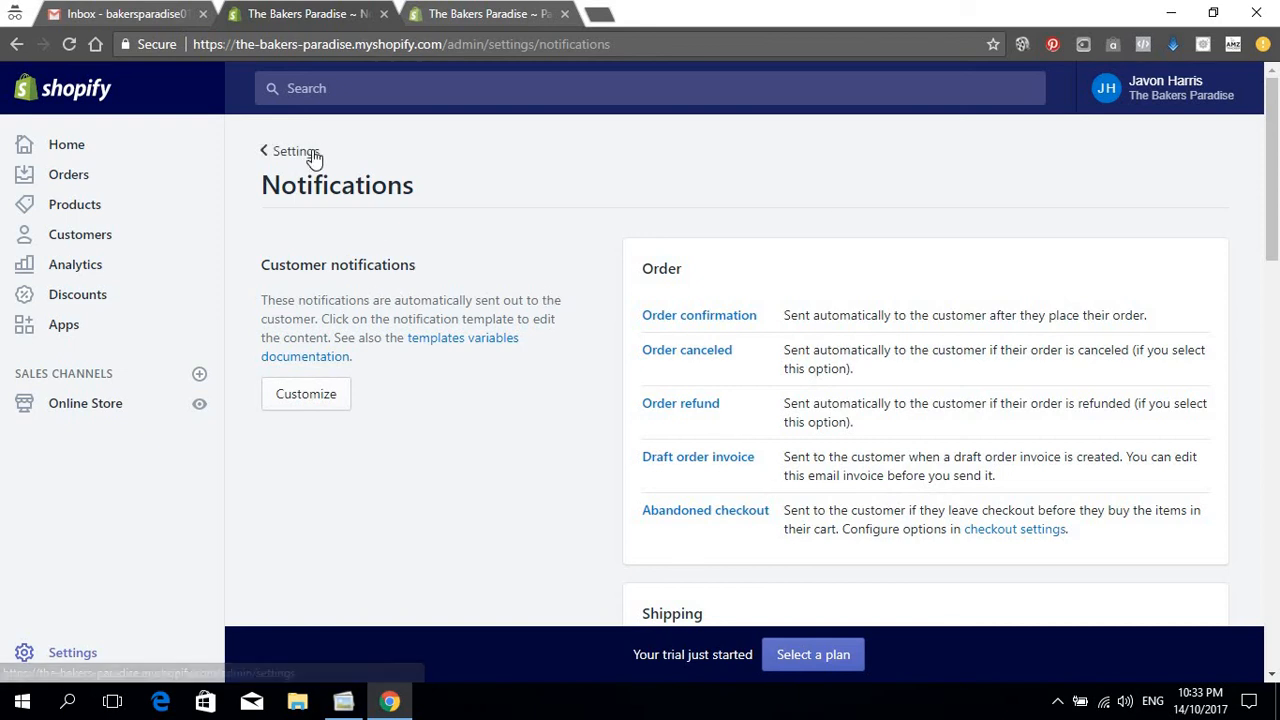
# Step: Return to the Settings overview and go to the Taxes page
pyautogui.click(296, 151)
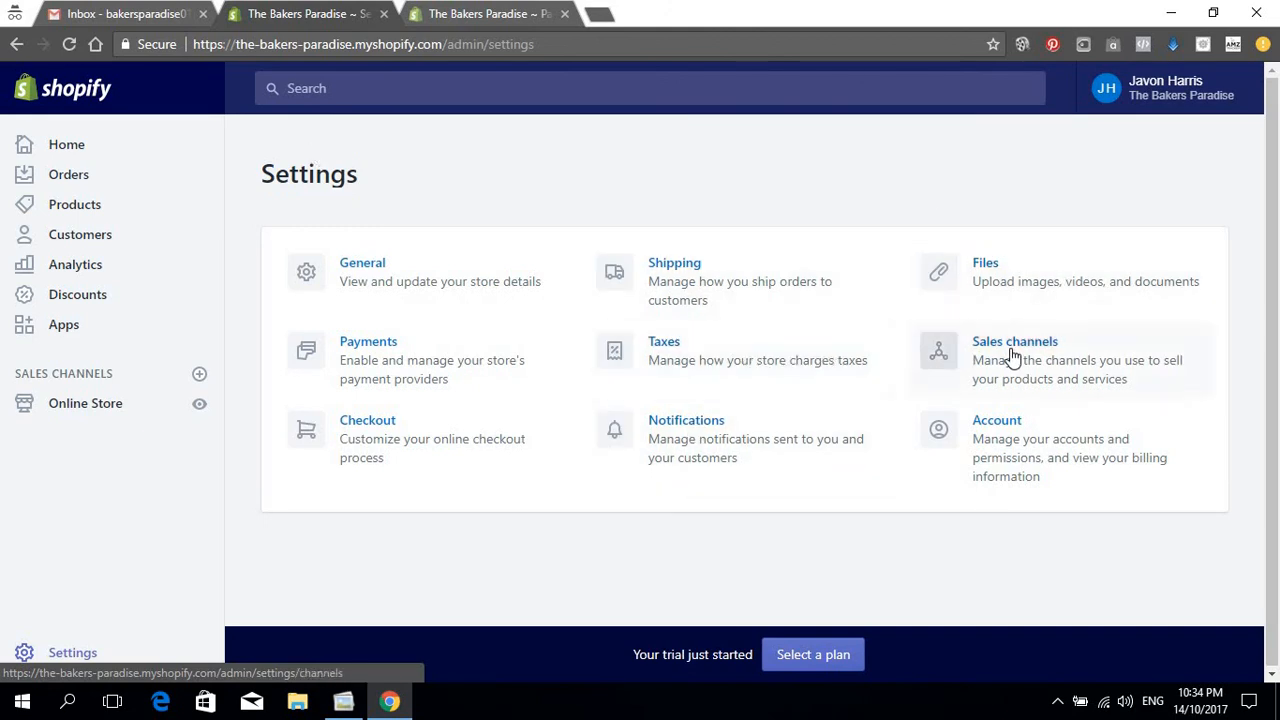
pyautogui.click(719, 357)
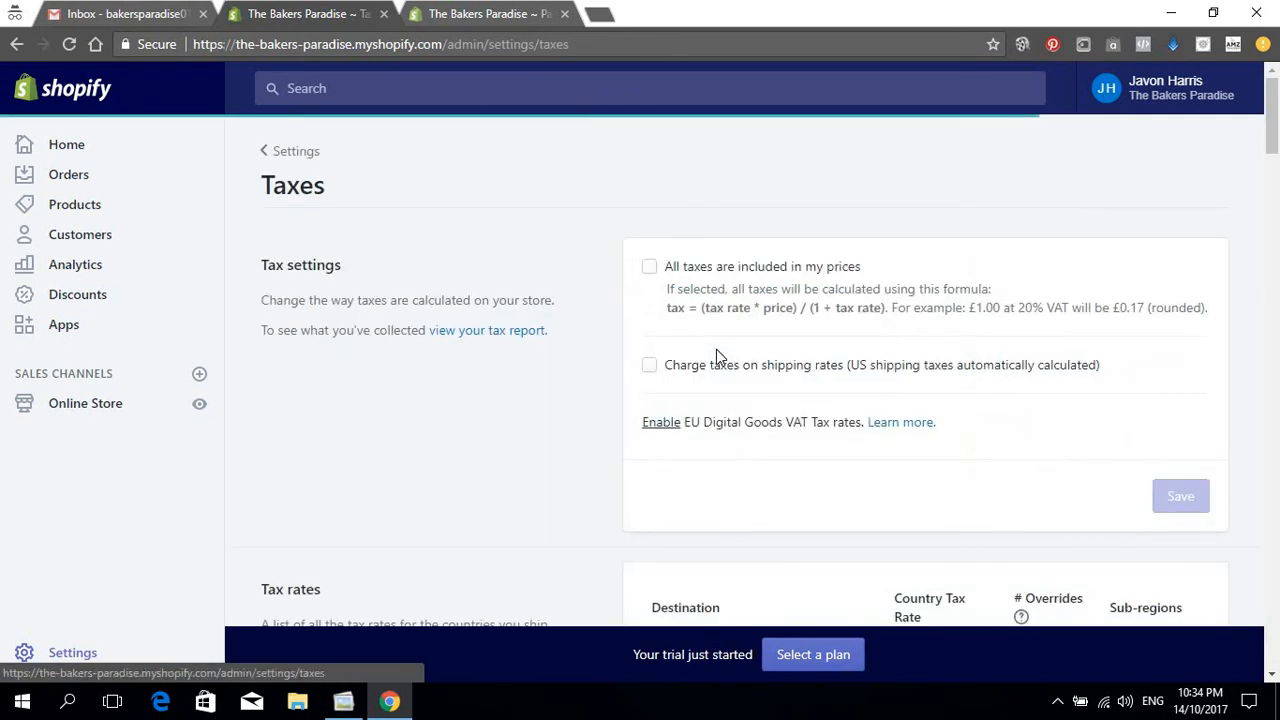
# Step: Save 'All taxes are included in my prices' as the tax setting, then return to Settings
pyautogui.click(649, 266)
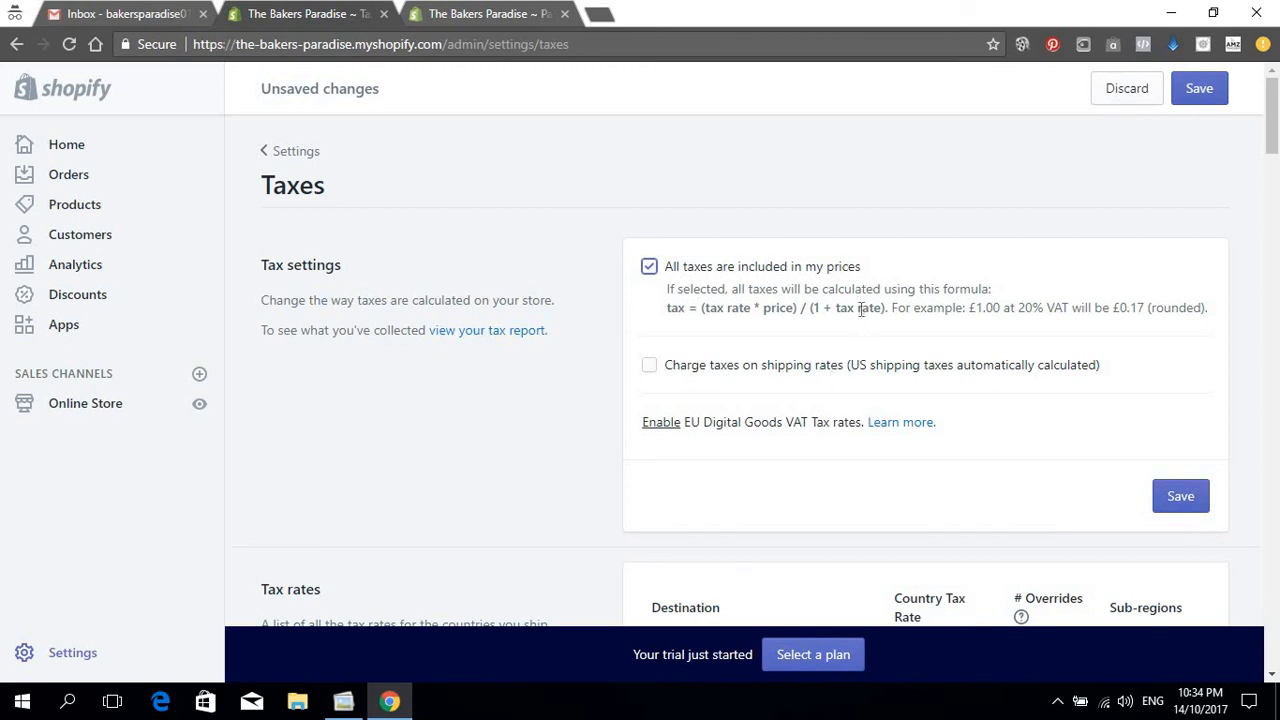
pyautogui.scroll(-2, 875, 372)
pyautogui.scroll(2, 878, 335)
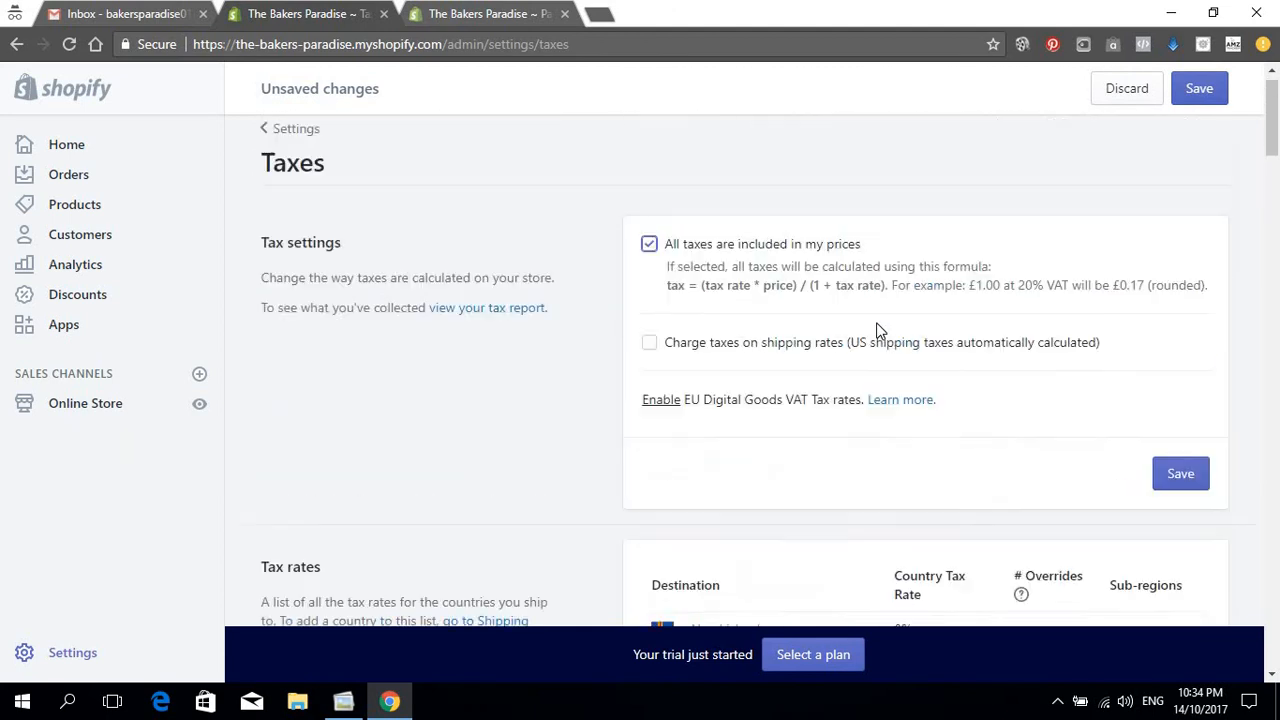
pyautogui.scroll(-2, 878, 345)
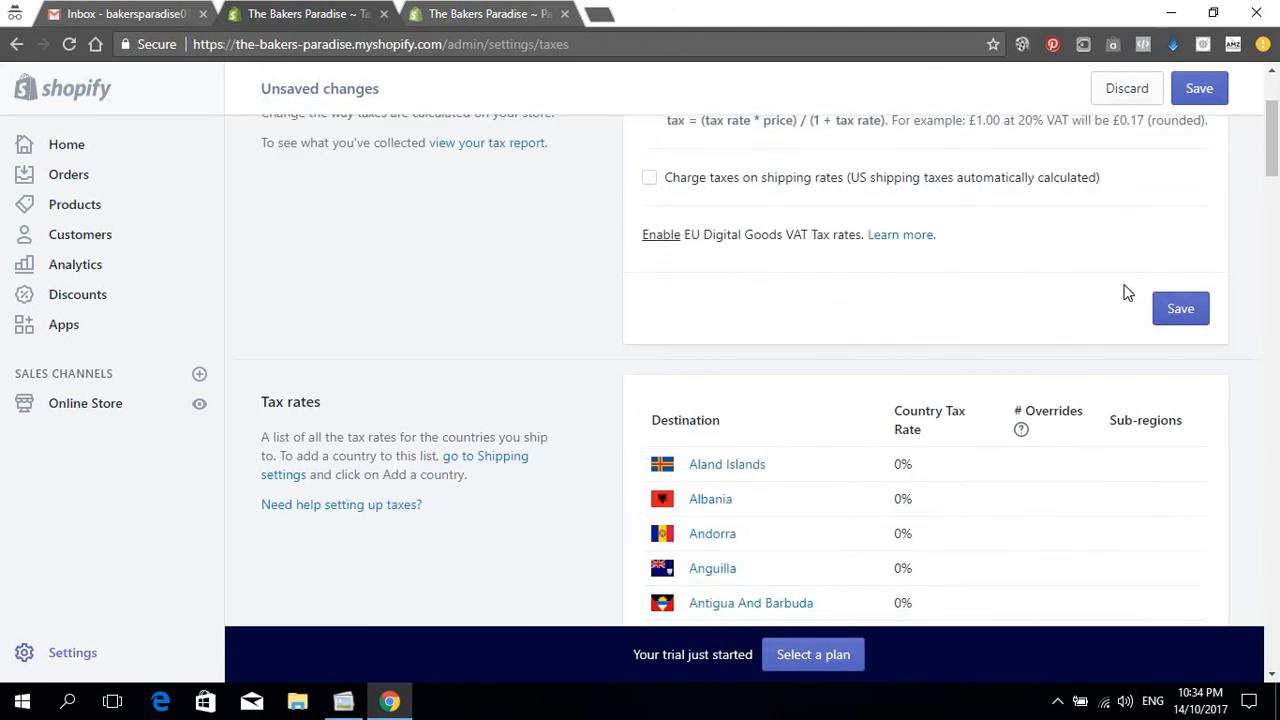
pyautogui.click(1188, 314)
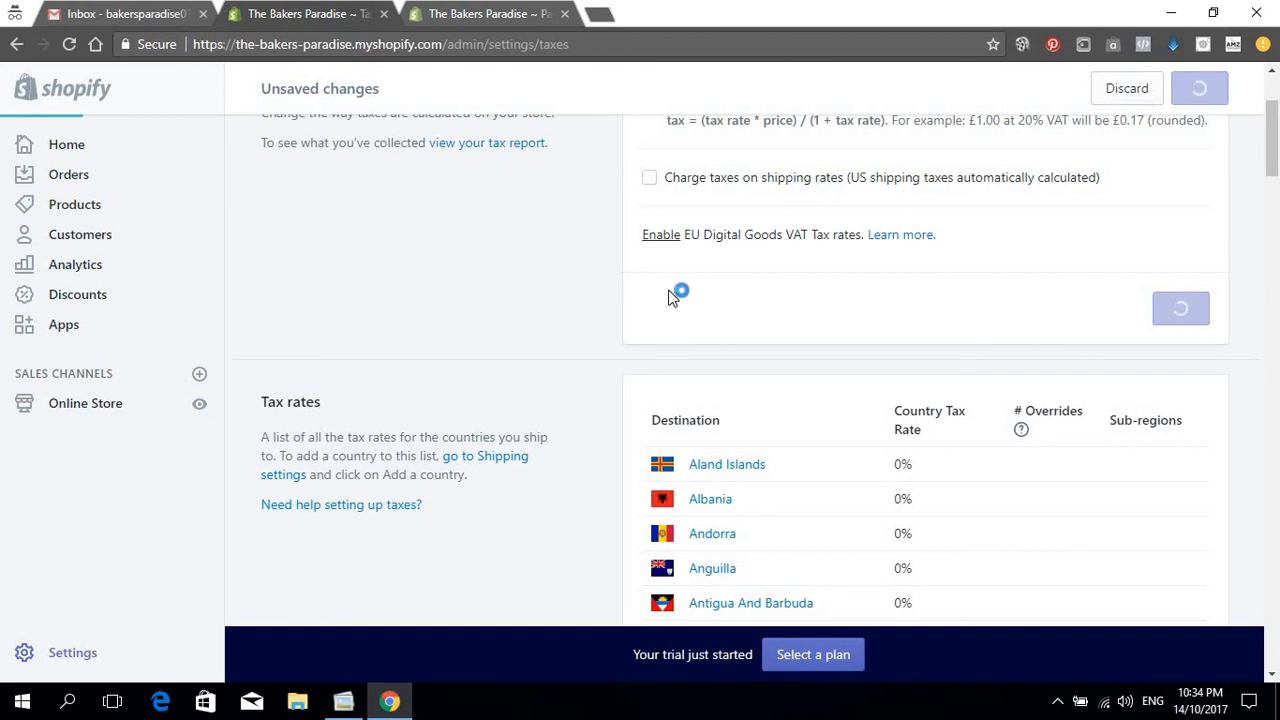
pyautogui.scroll(2, 337, 231)
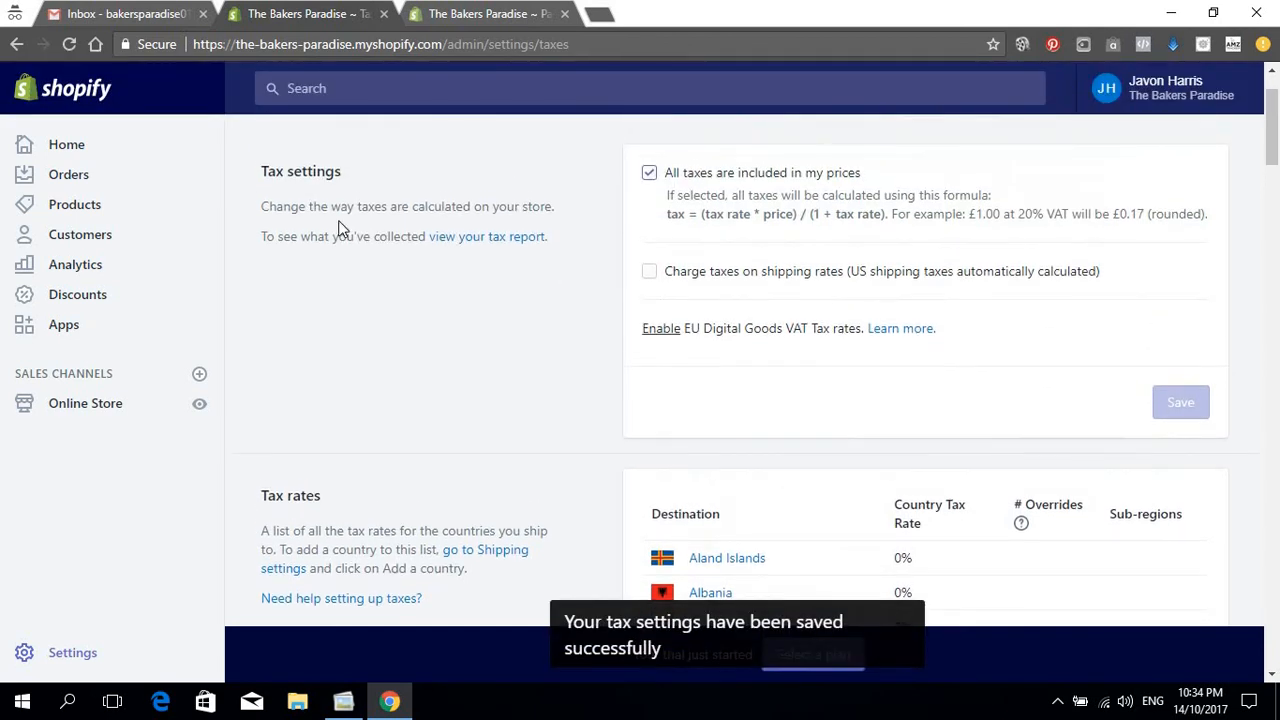
pyautogui.click(287, 151)
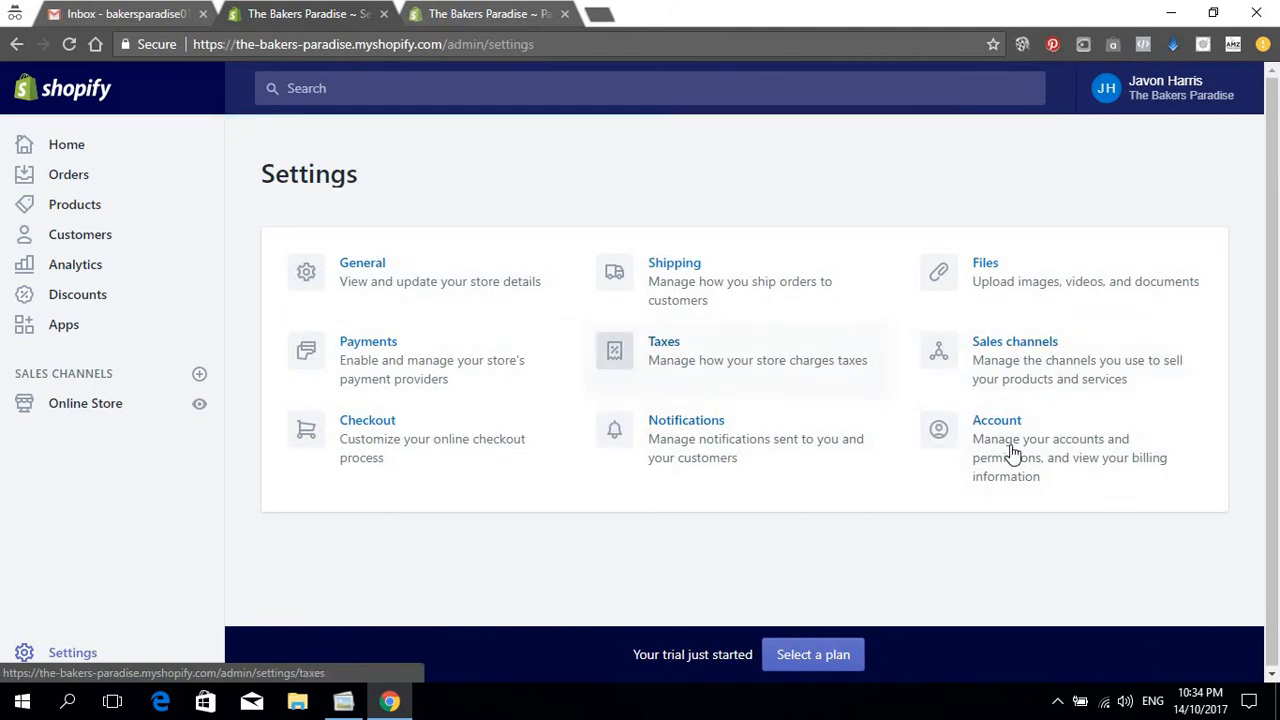
# Step: Open Sales channels settings with Online Store installed, and browse addable channels like Amazon and Facebook
pyautogui.click(1035, 378)
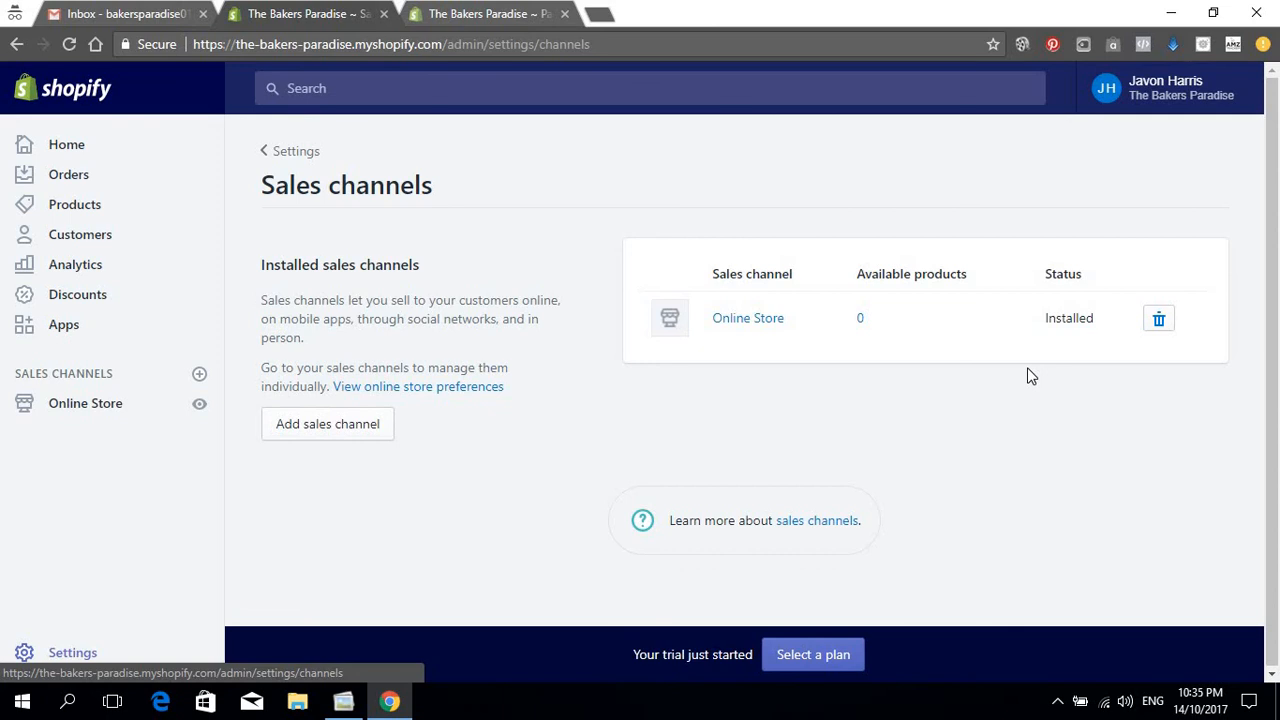
pyautogui.click(318, 432)
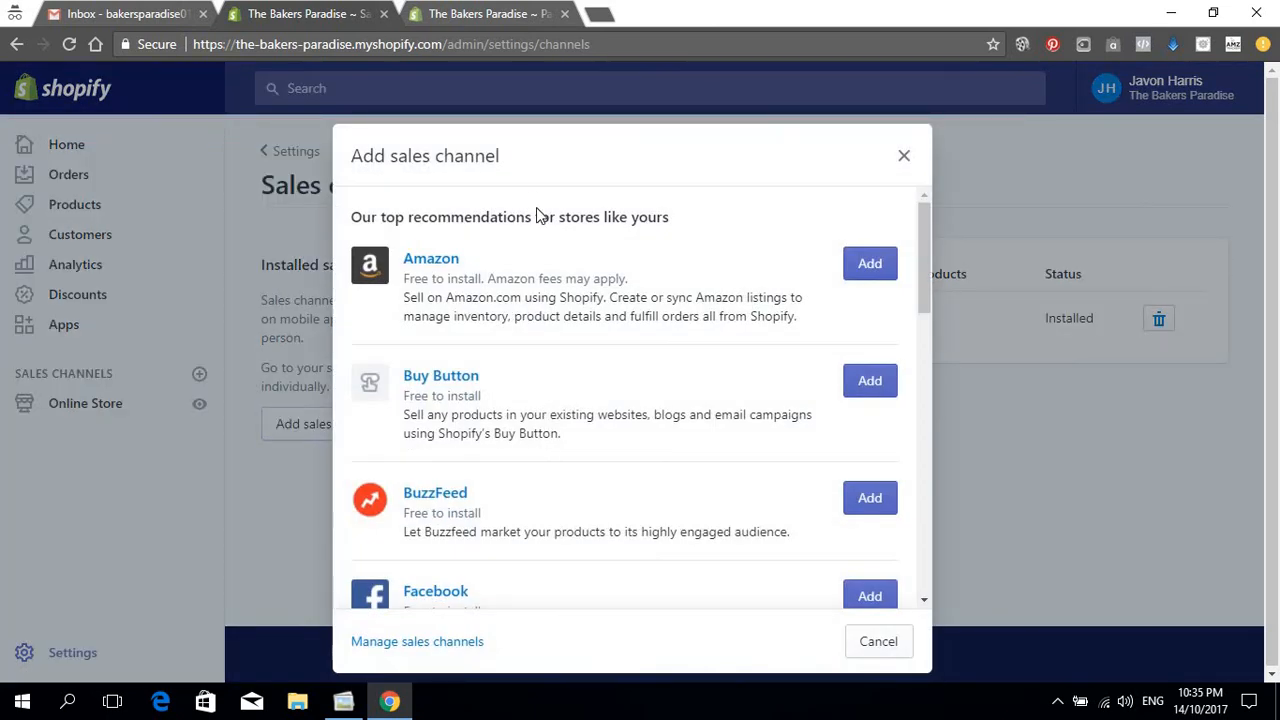
pyautogui.scroll(-4, 566, 291)
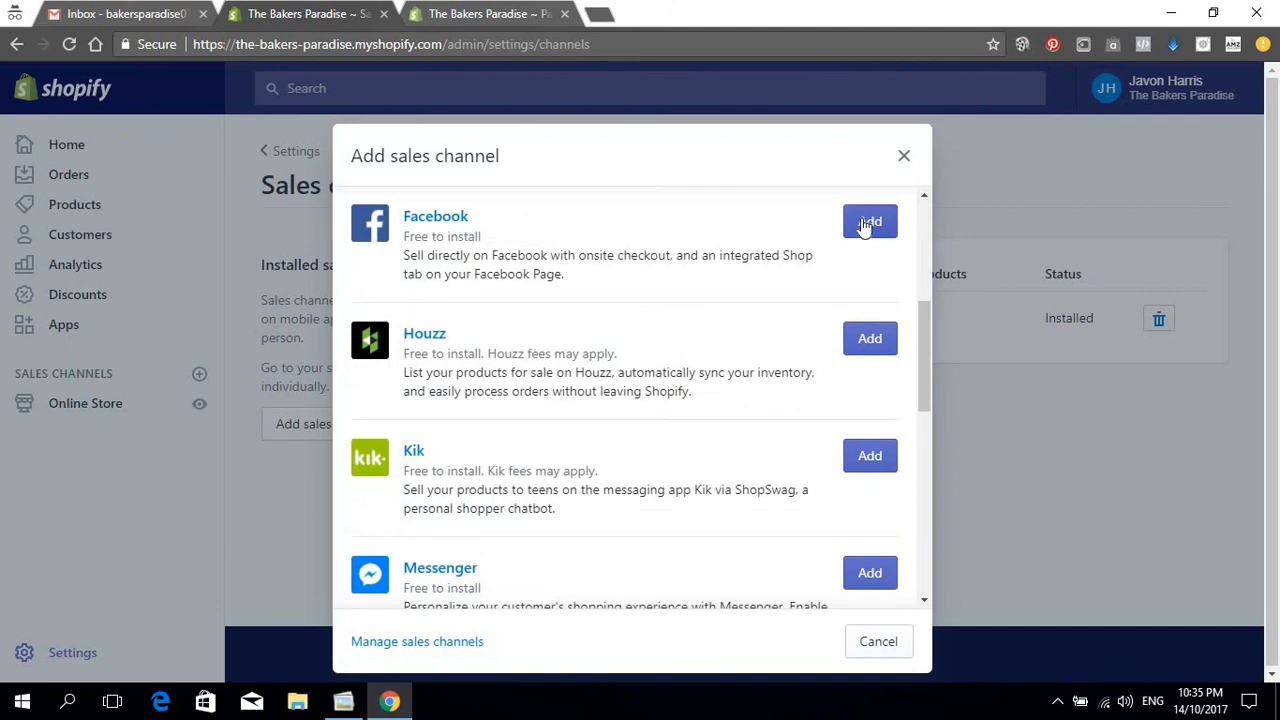
pyautogui.scroll(-1, 830, 480)
pyautogui.scroll(-2, 870, 500)
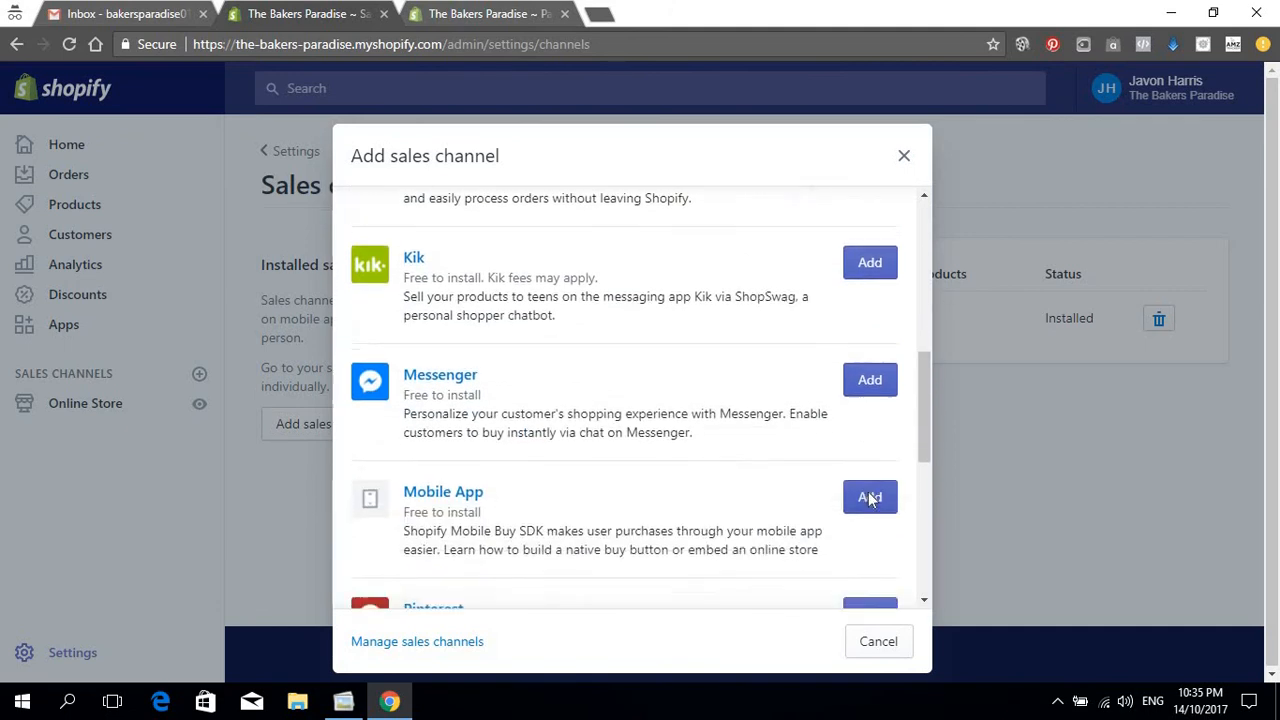
pyautogui.scroll(-5, 870, 500)
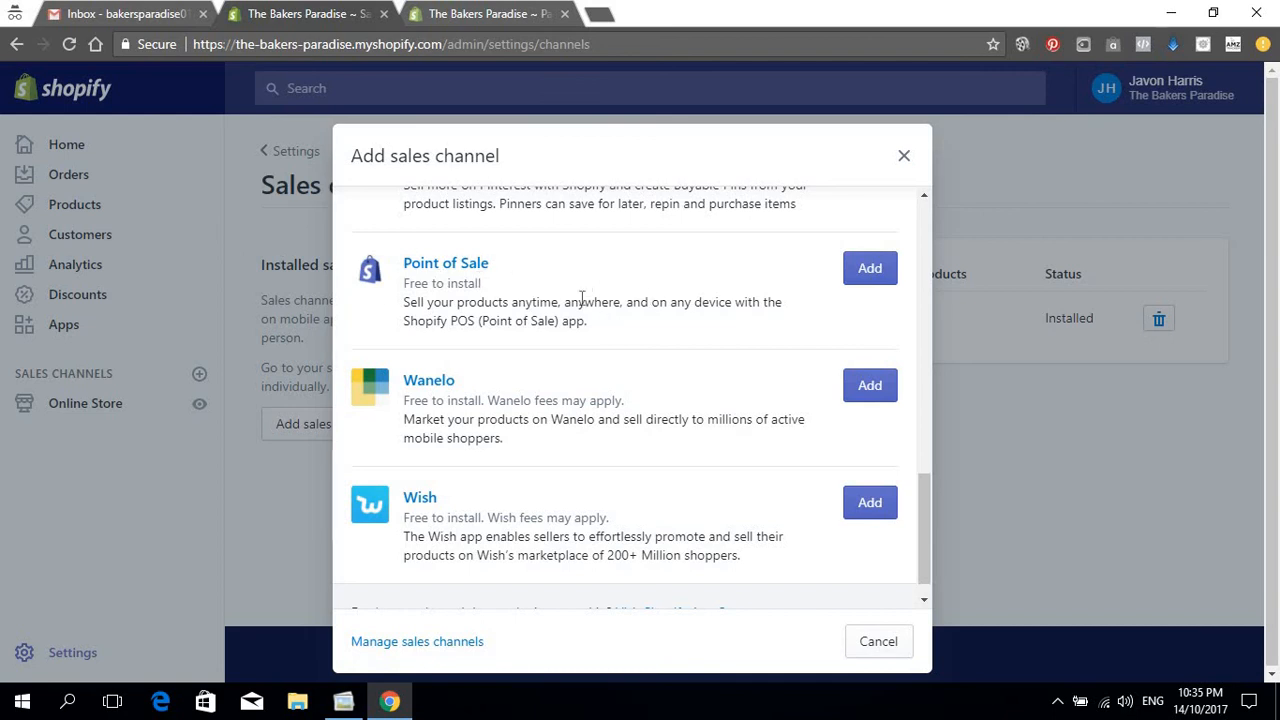
pyautogui.scroll(-1, 775, 310)
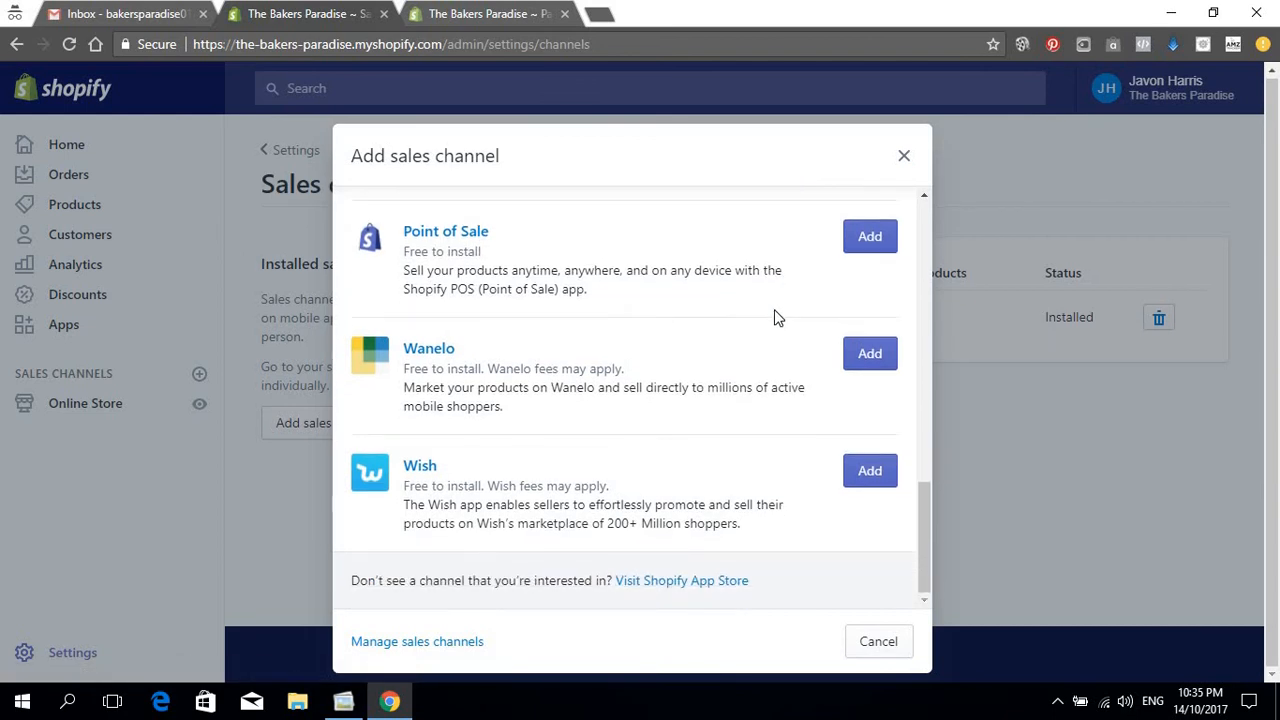
pyautogui.scroll(6, 774, 314)
pyautogui.scroll(4, 772, 312)
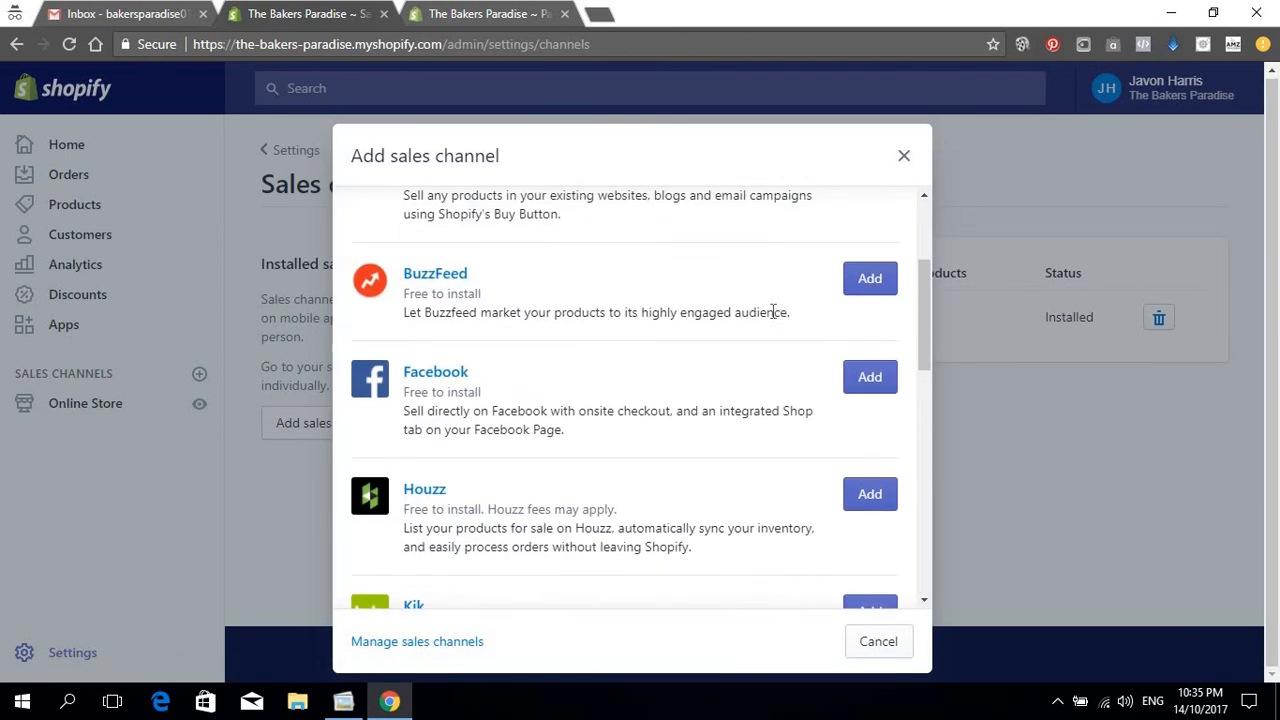
pyautogui.scroll(-2, 765, 300)
pyautogui.scroll(3, 745, 292)
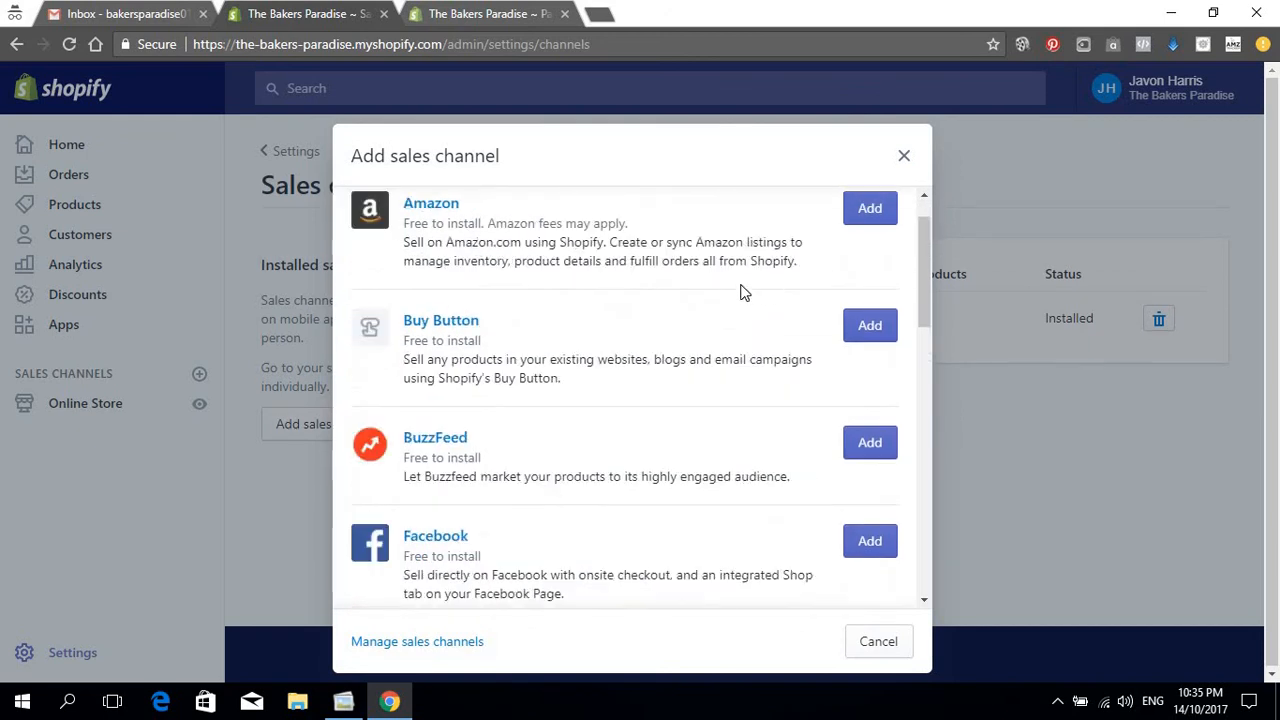
pyautogui.scroll(-5, 591, 400)
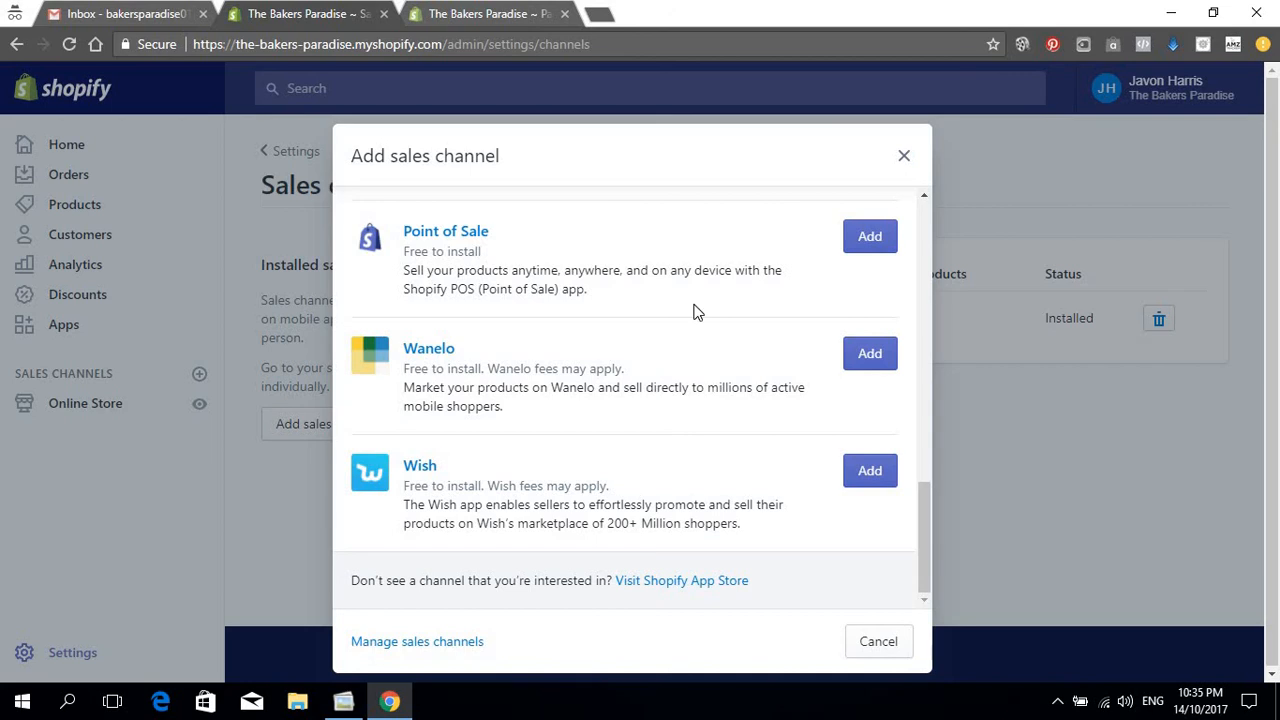
pyautogui.scroll(6, 697, 312)
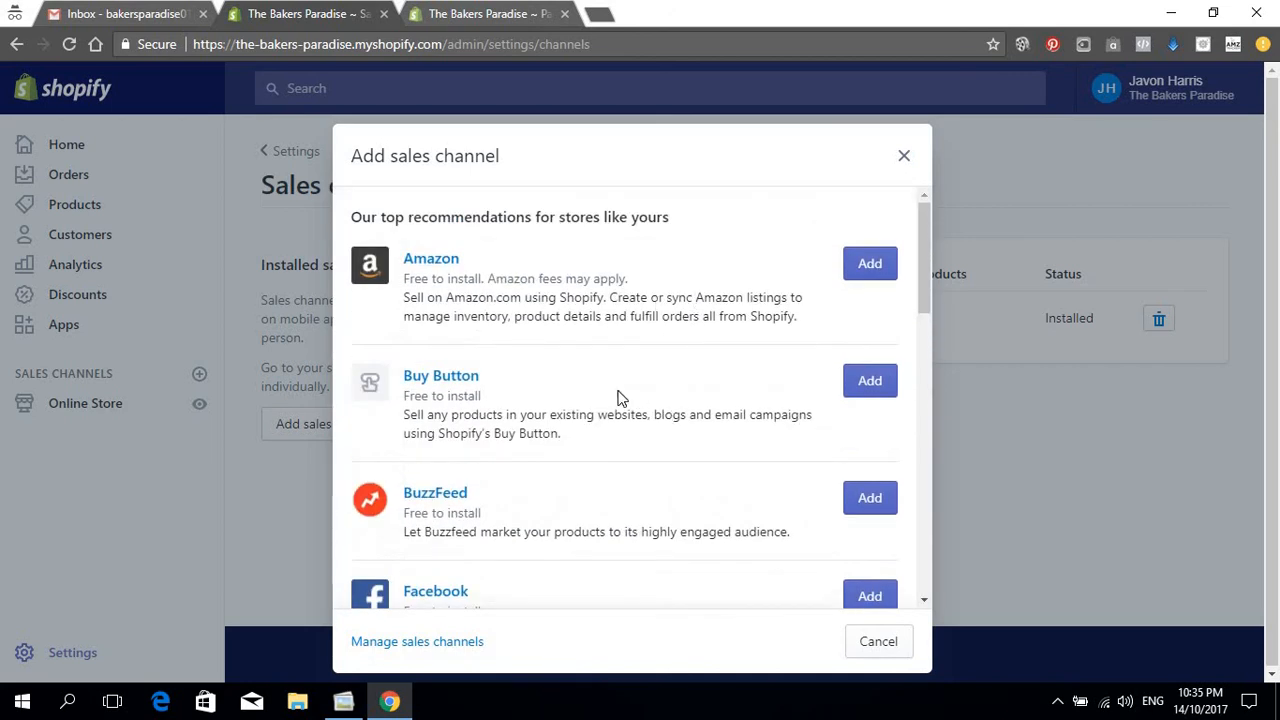
pyautogui.scroll(-1, 634, 413)
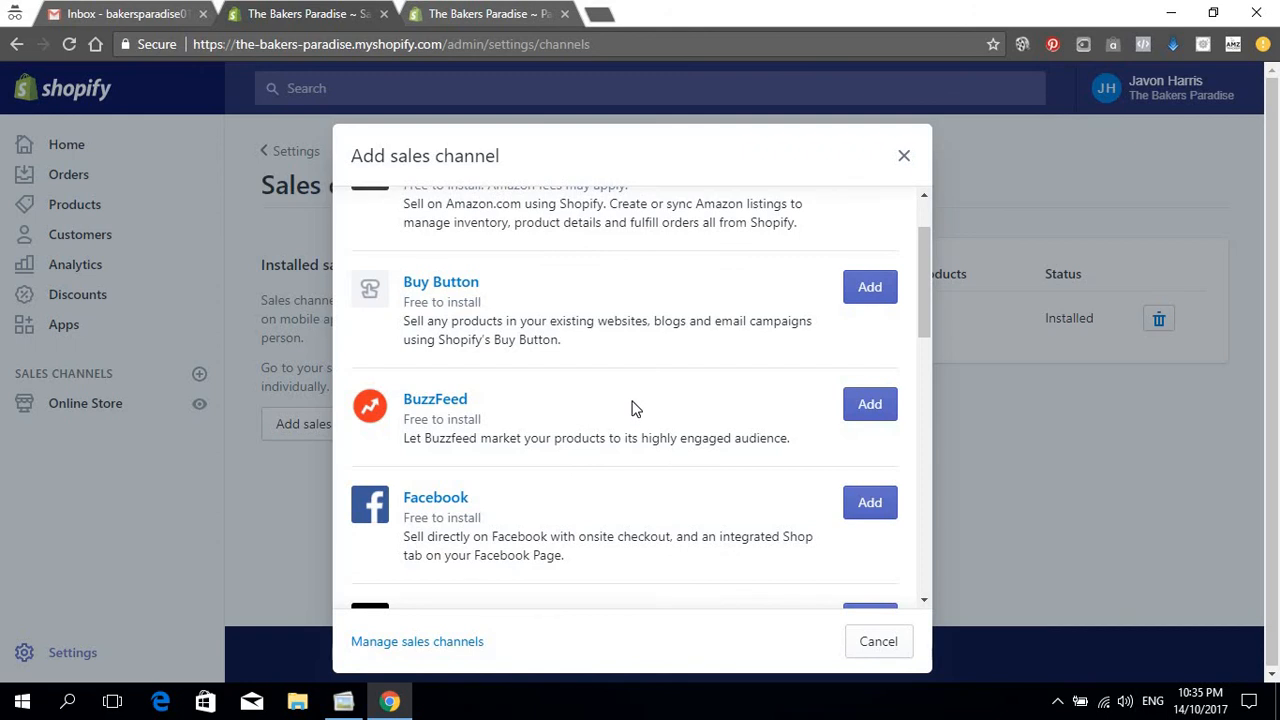
pyautogui.scroll(-6, 630, 397)
pyautogui.scroll(3, 630, 395)
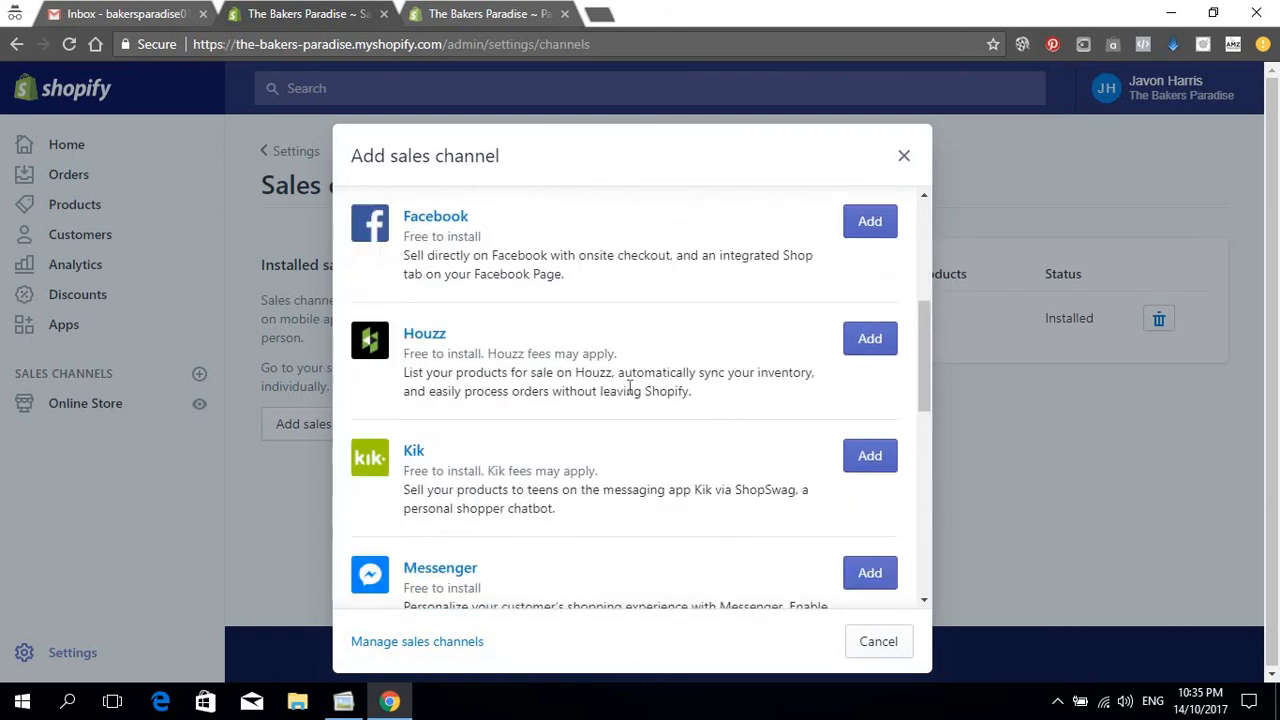
pyautogui.scroll(-3, 630, 395)
pyautogui.scroll(3, 630, 395)
pyautogui.scroll(-6, 836, 496)
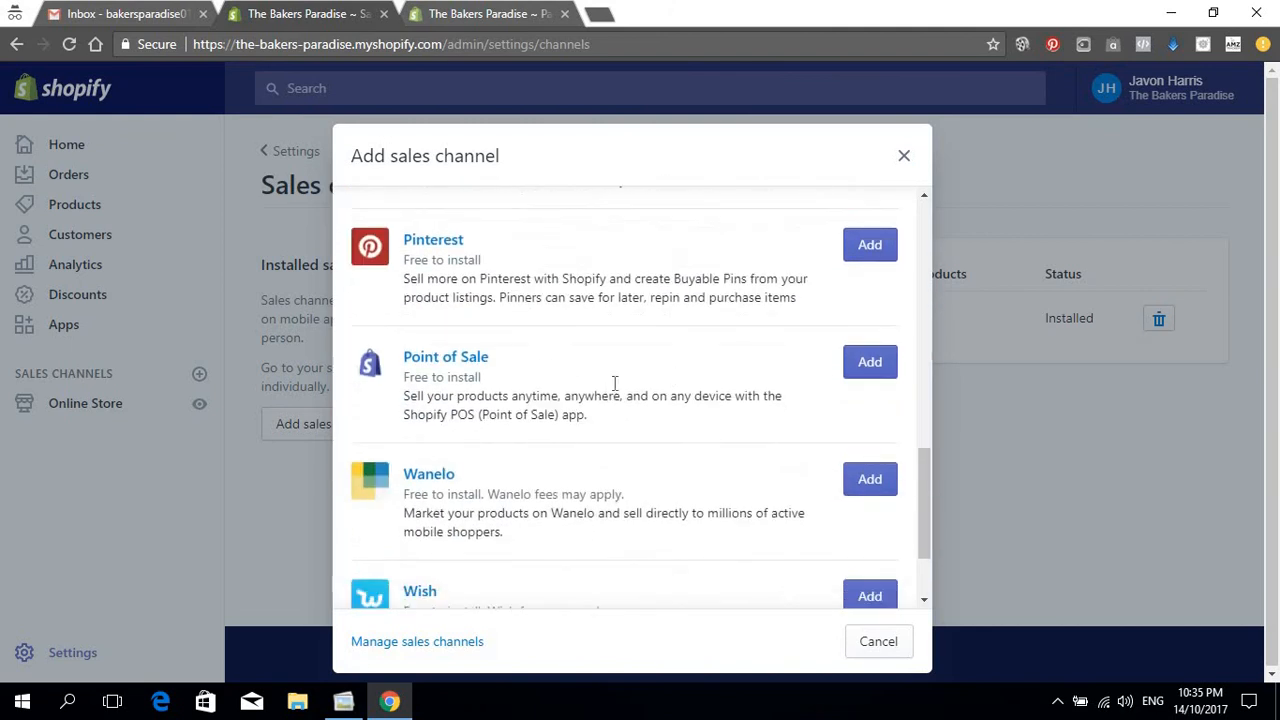
pyautogui.scroll(-2, 614, 383)
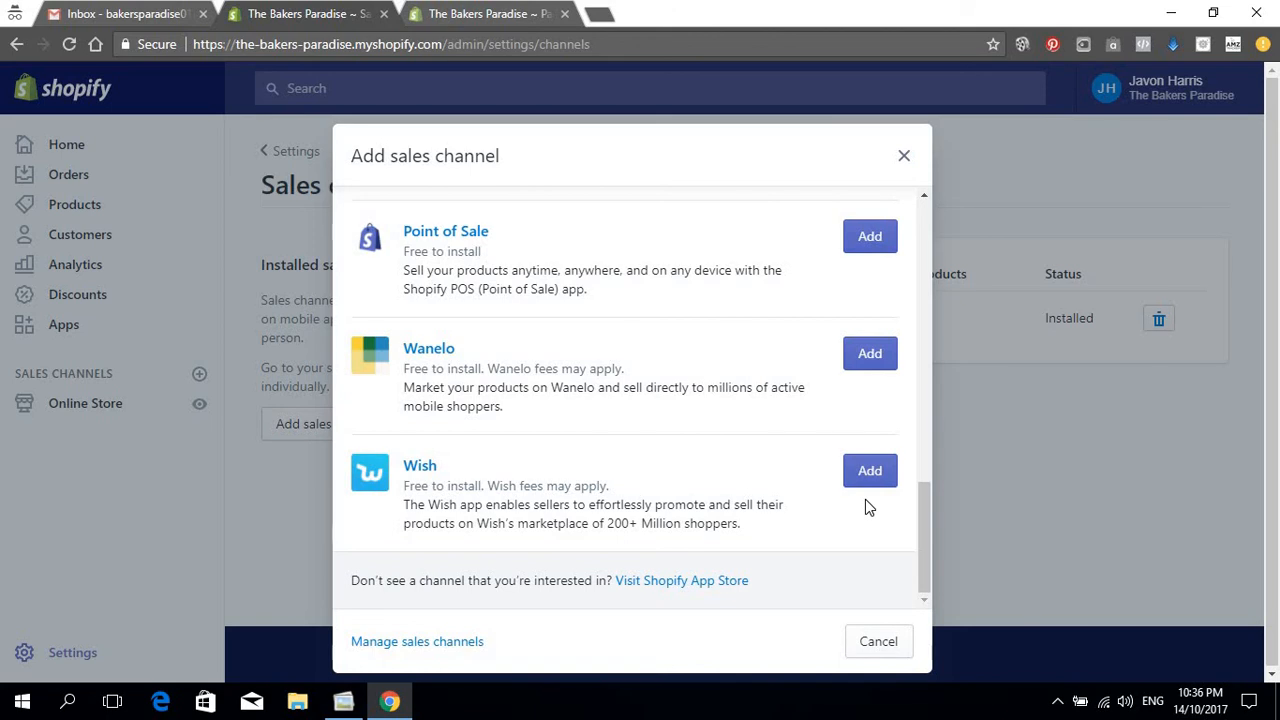
pyautogui.scroll(4, 588, 350)
pyautogui.scroll(5, 590, 352)
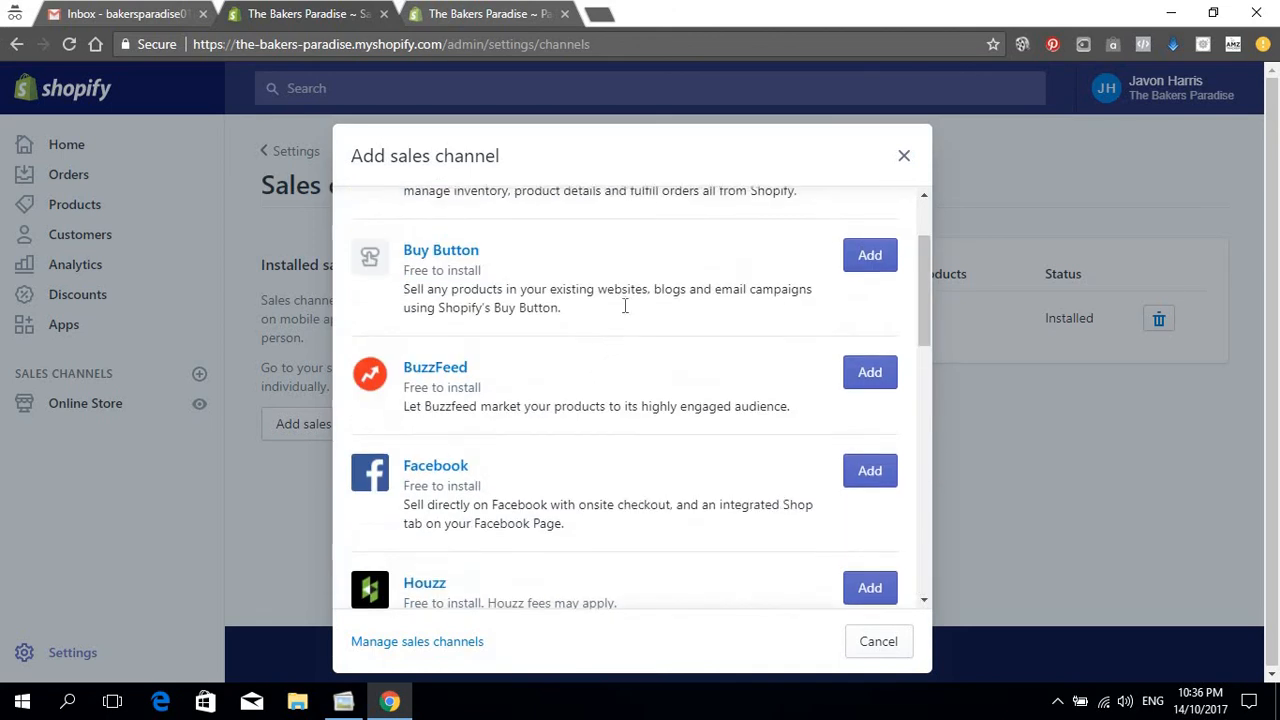
pyautogui.click(904, 156)
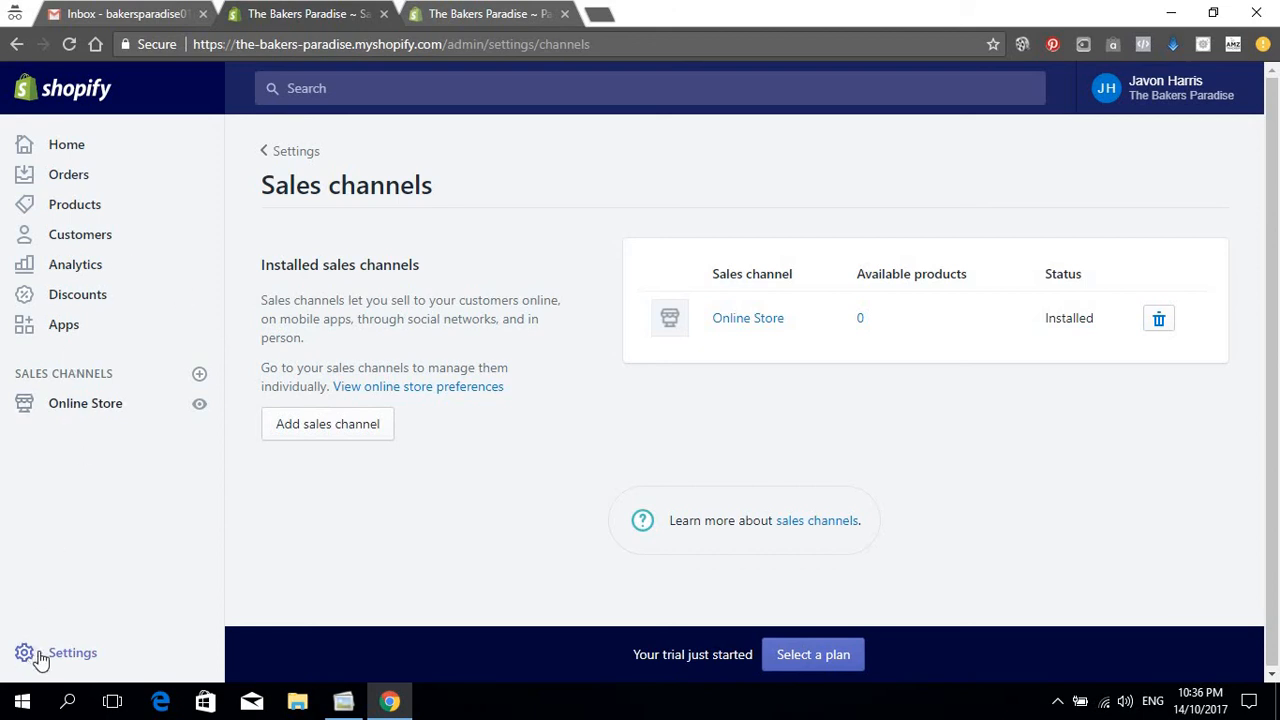
pyautogui.click(98, 410)
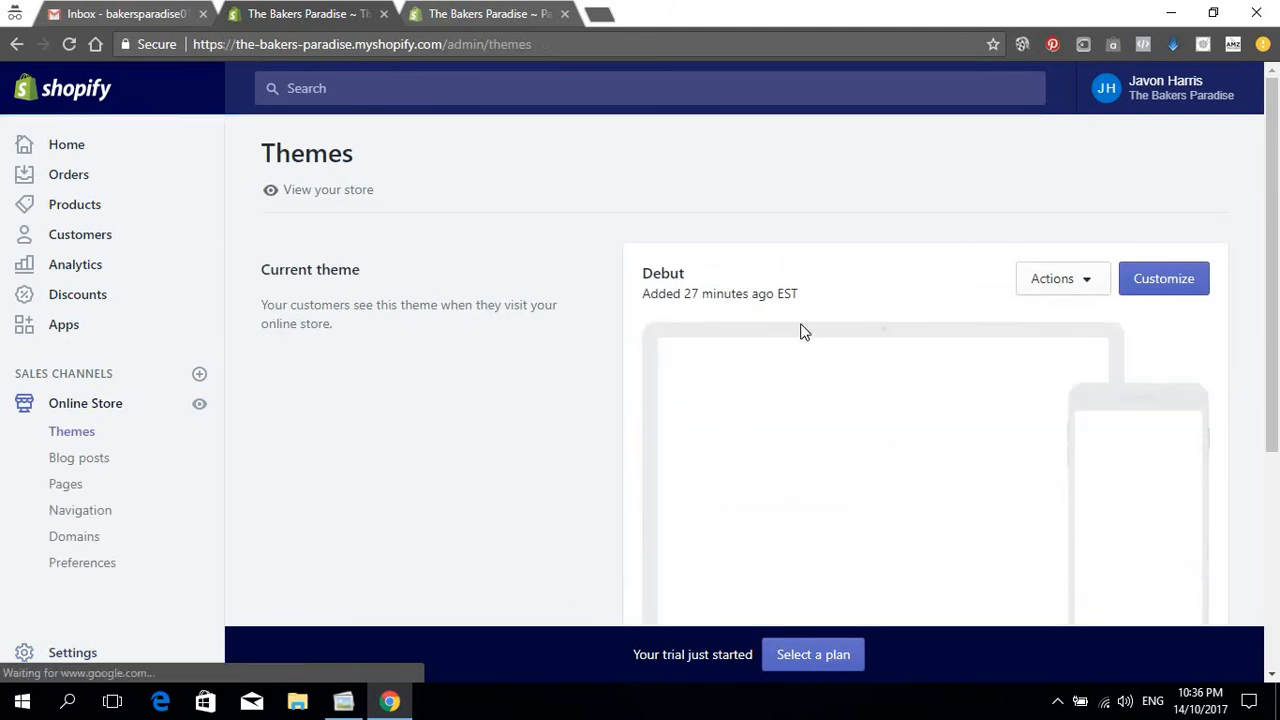
# Step: Scroll the Themes page down to More themes and back up to the current Debut theme
pyautogui.scroll(-1, 237, 421)
pyautogui.scroll(-1, 237, 421)
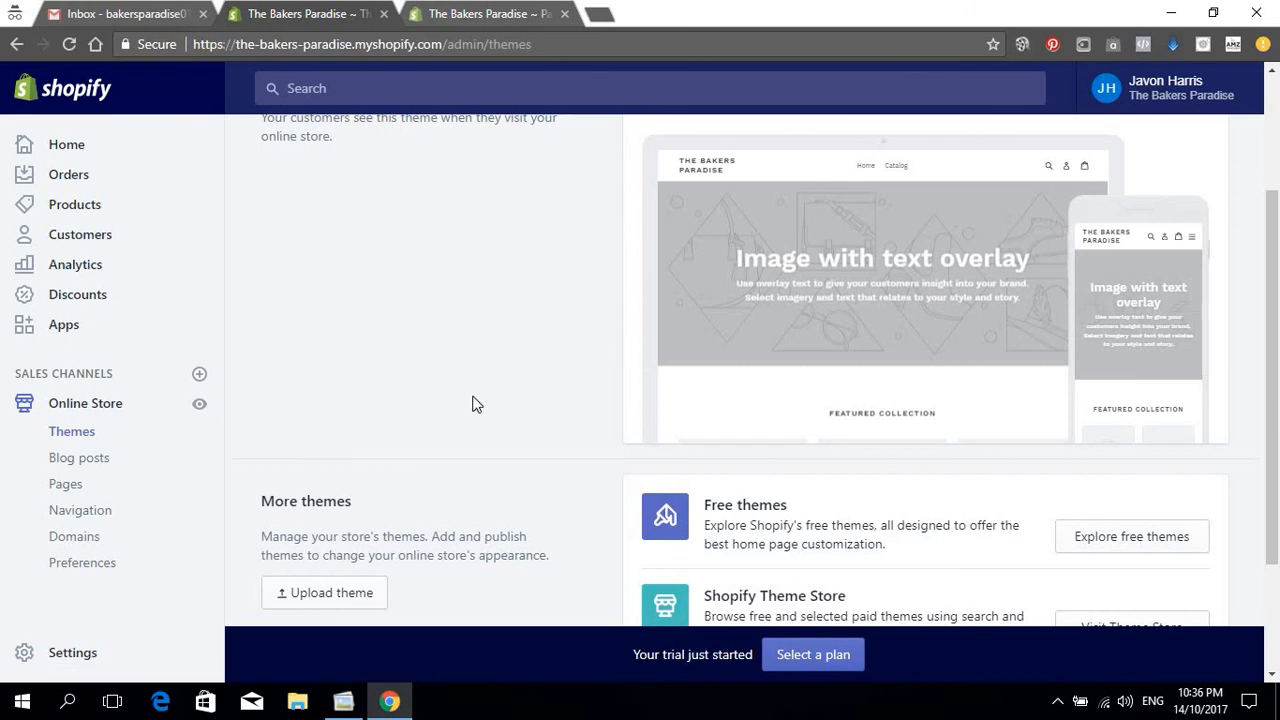
pyautogui.scroll(-1, 300, 470)
pyautogui.scroll(-2, 90, 555)
pyautogui.scroll(5, 858, 490)
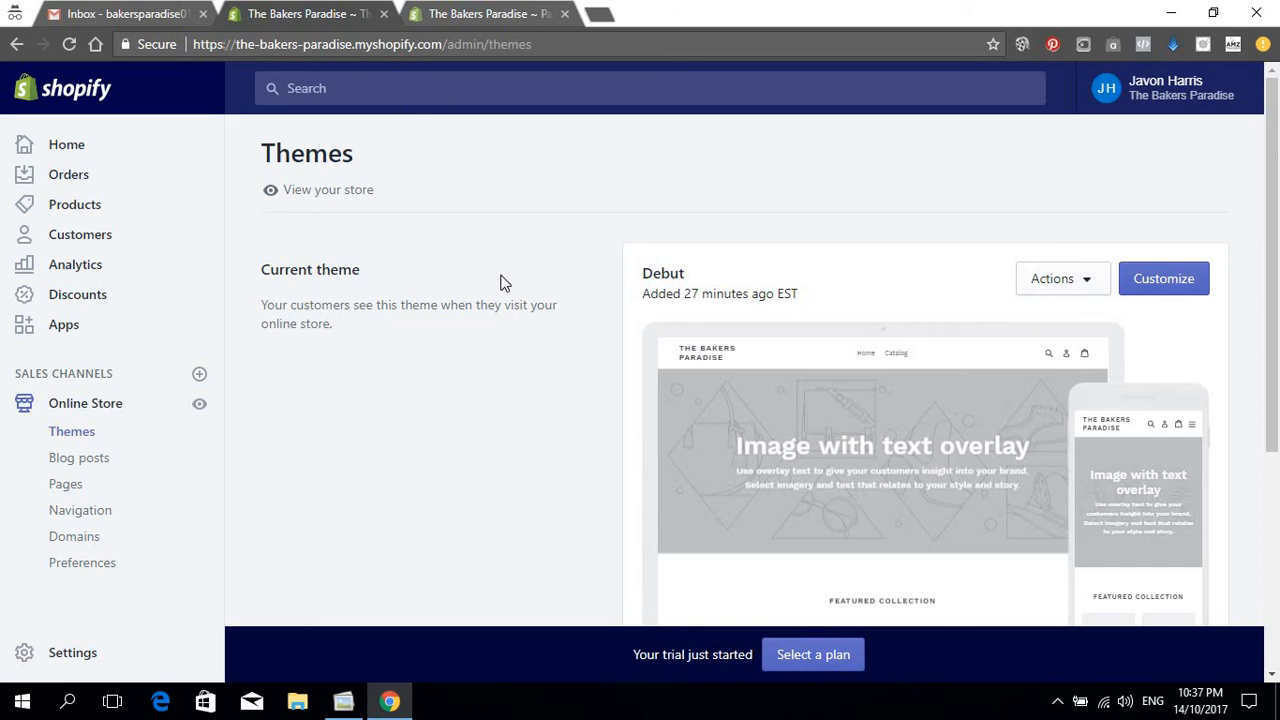
pyautogui.scroll(-3, 505, 300)
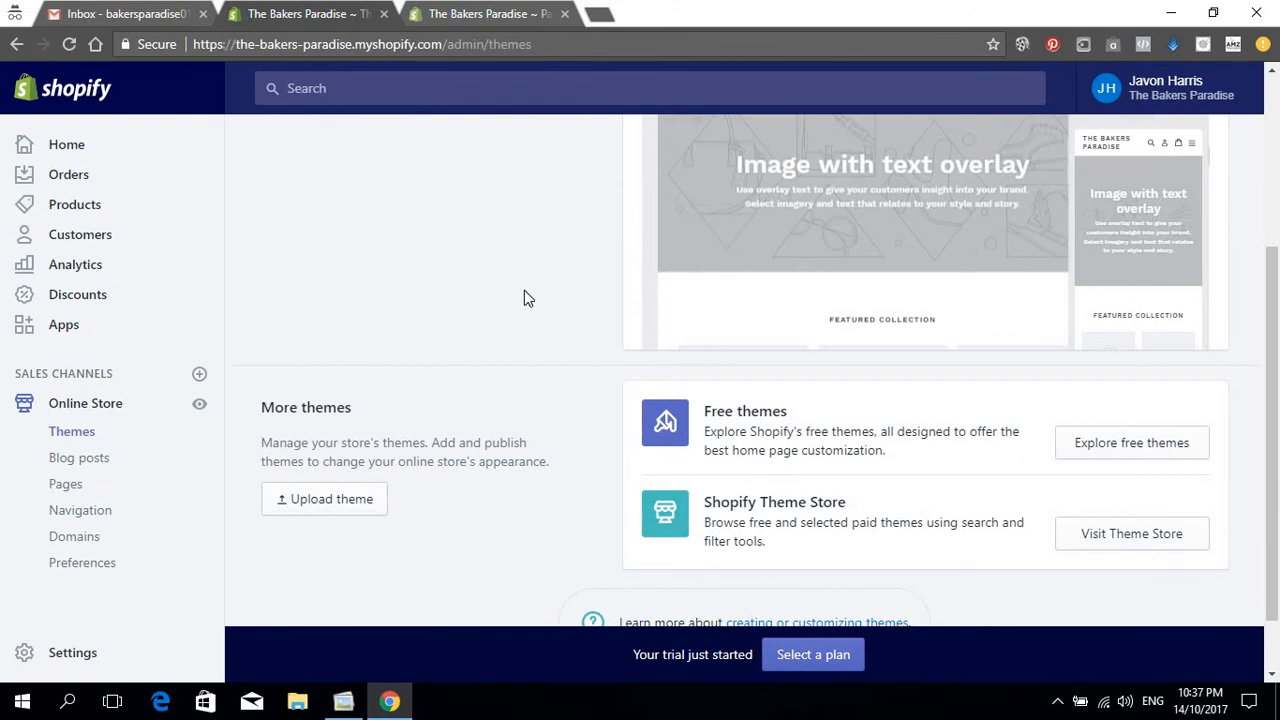
pyautogui.scroll(-1, 528, 298)
pyautogui.scroll(4, 530, 334)
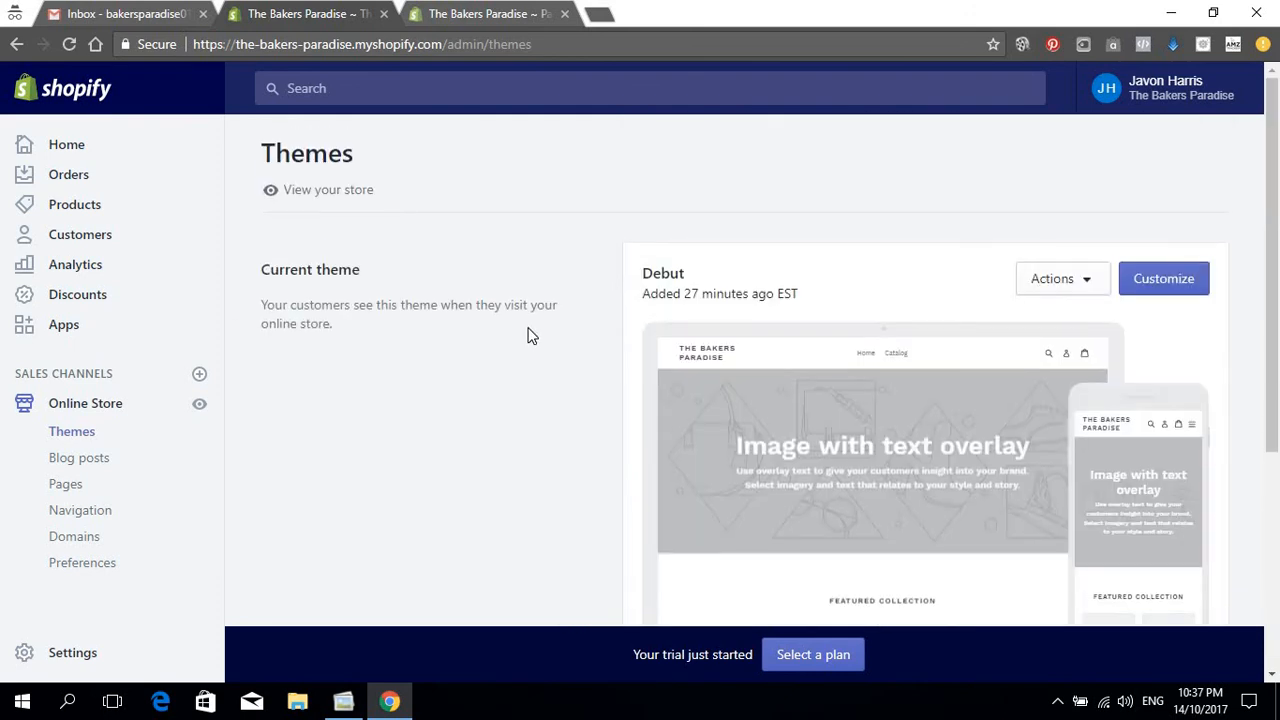